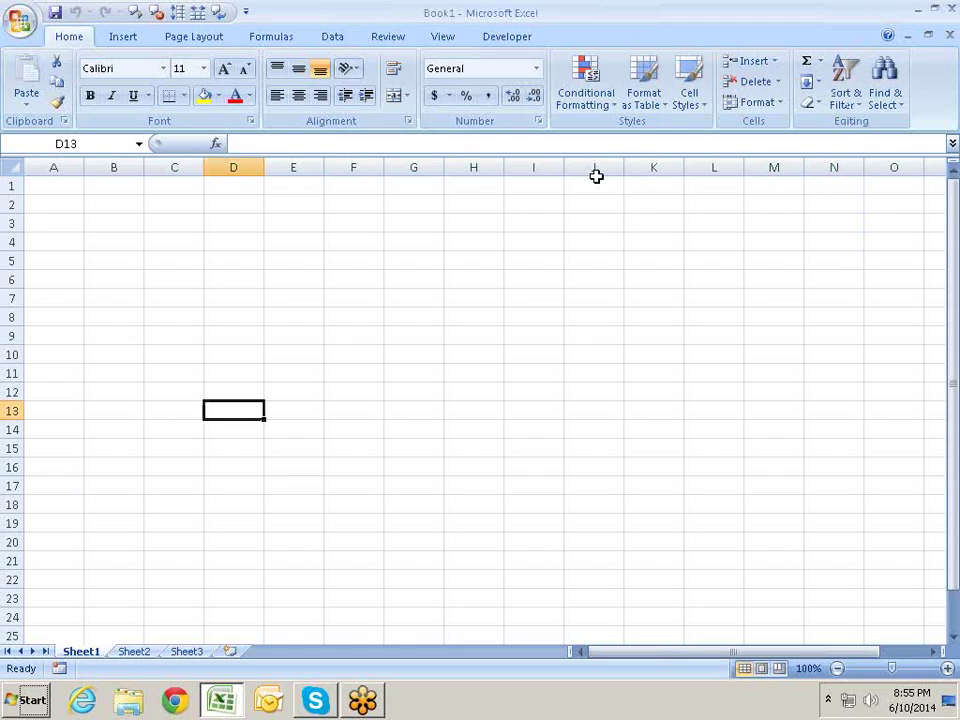
- Enter the heading 'Concatenation Operator' in cell A1
{"action": "left_click", "coordinate": [75, 198]}
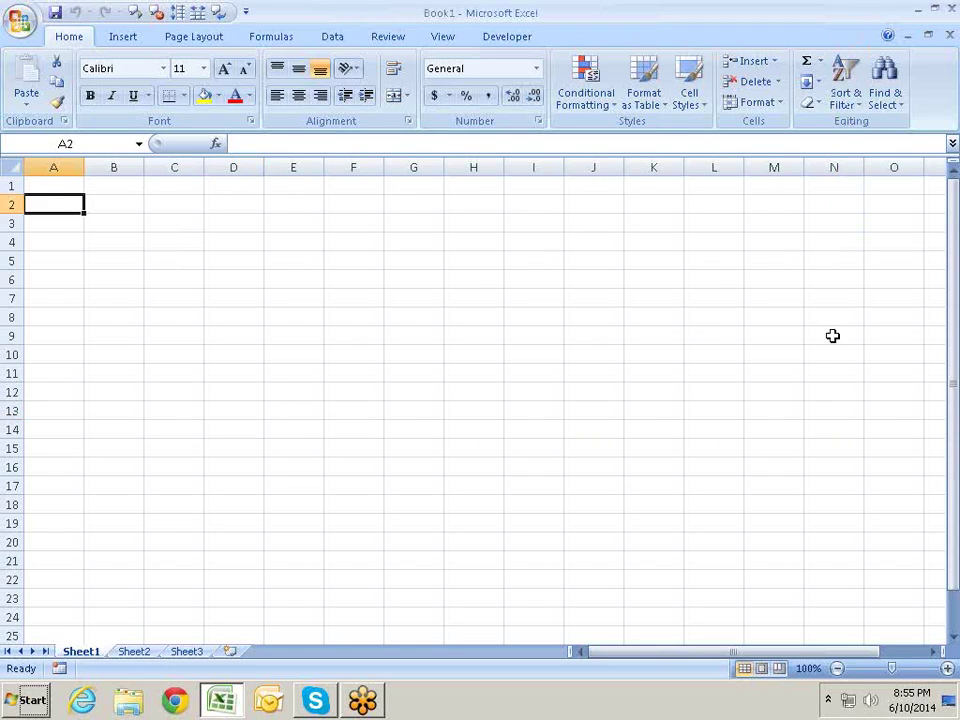
{"action": "key", "text": "Up"}
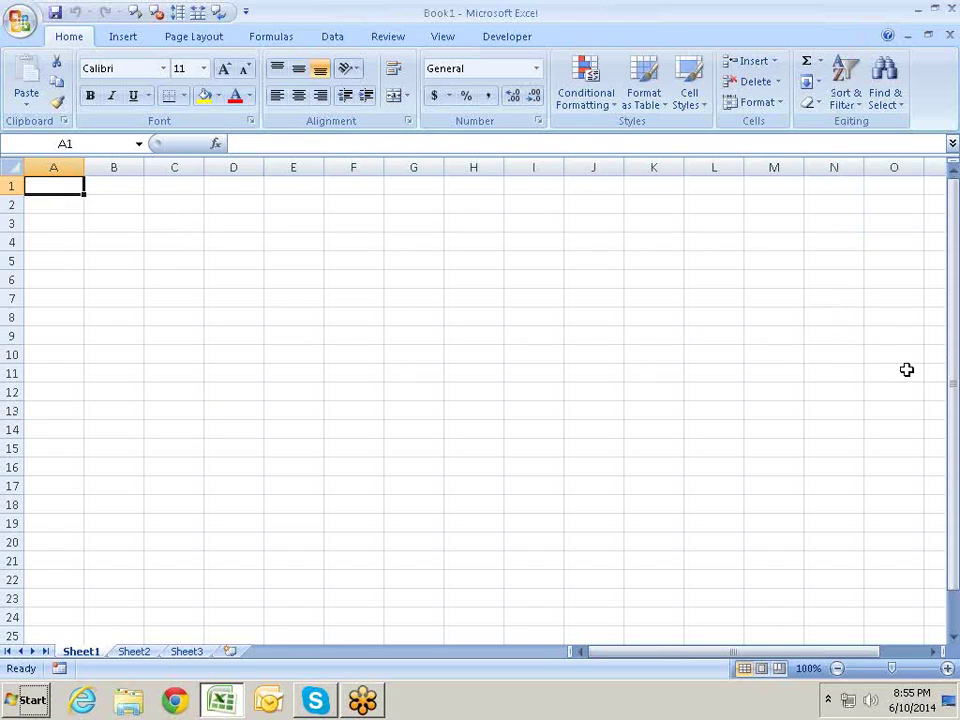
{"action": "key", "text": "Right"}
{"action": "key", "text": "Right"}
{"action": "key", "text": "Left"}
{"action": "key", "text": "Left"}
{"action": "type", "text": "Con"}
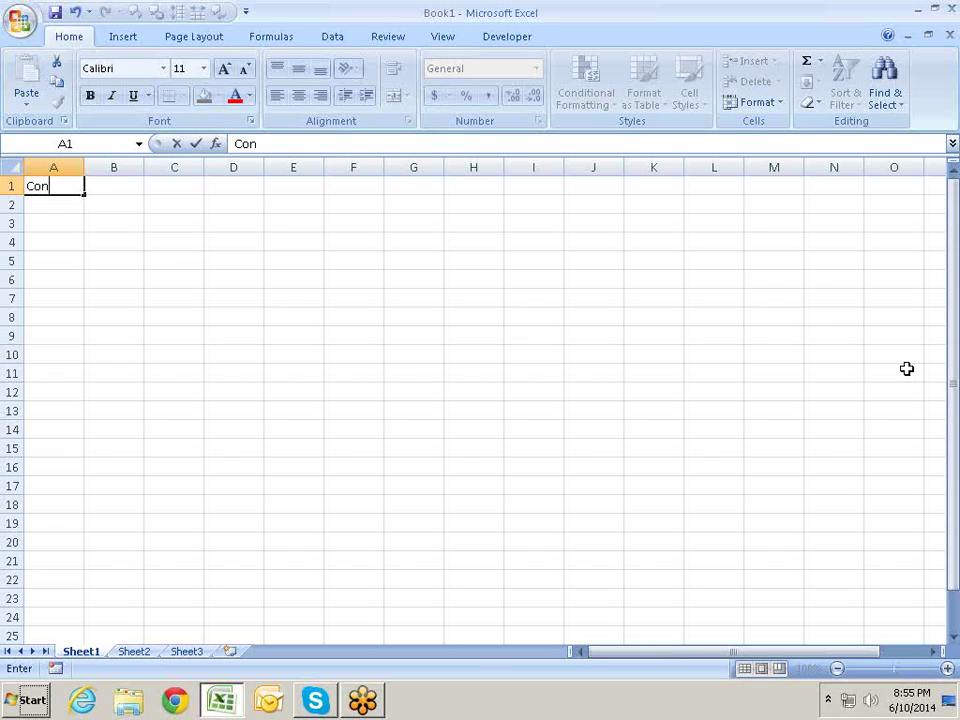
{"action": "type", "text": "catenation"}
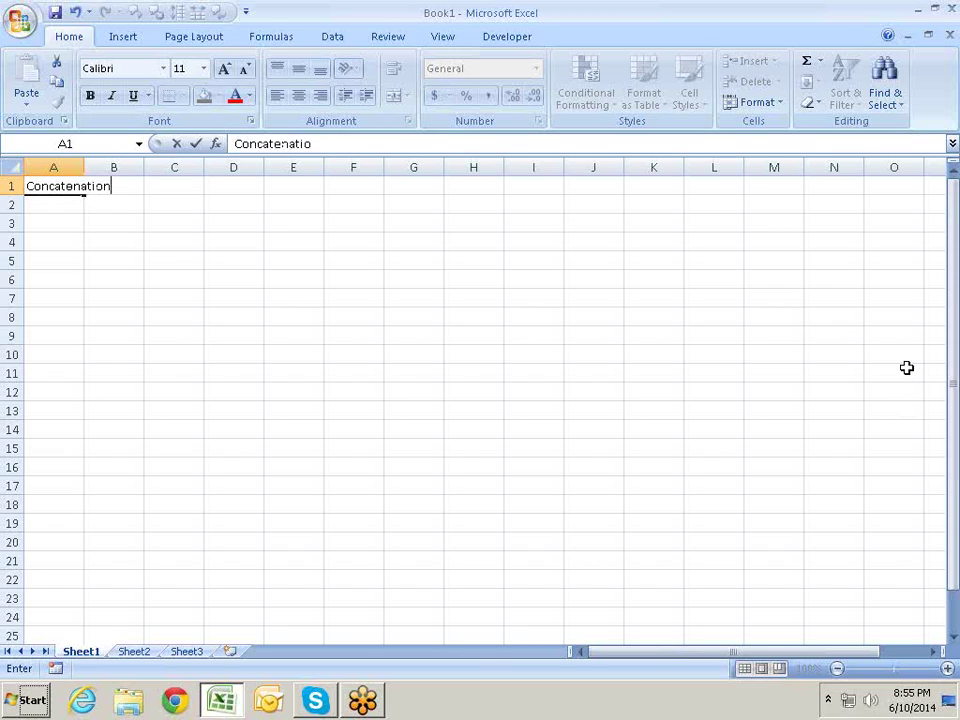
{"action": "type", "text": " Operator"}
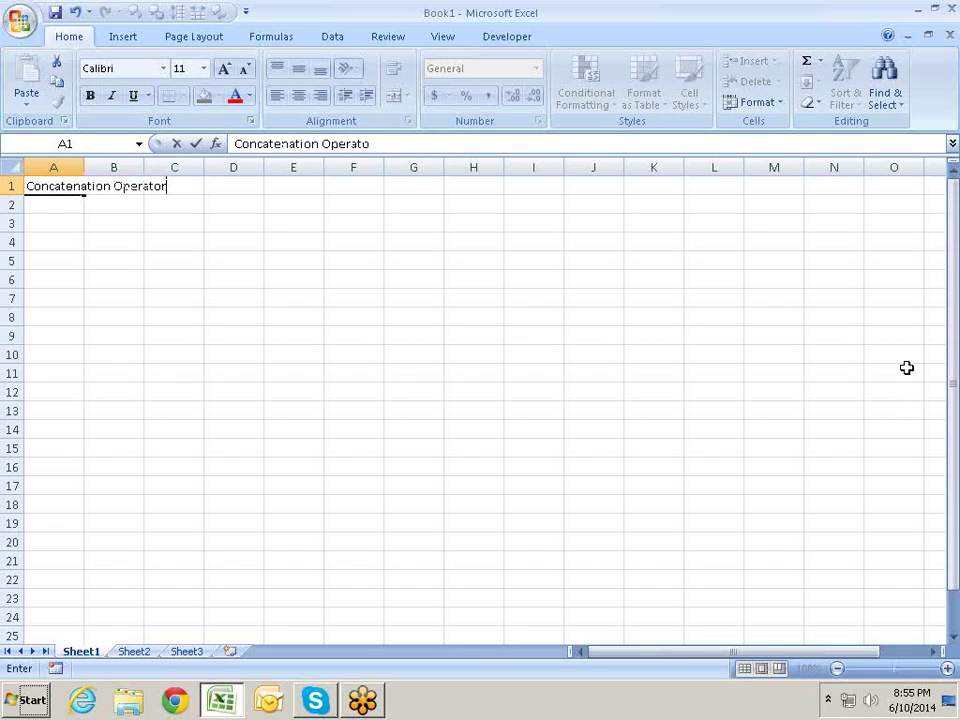
{"action": "key", "text": "Return"}
- Put an & sign in A2, then move to cell C3
{"action": "type", "text": "&"}
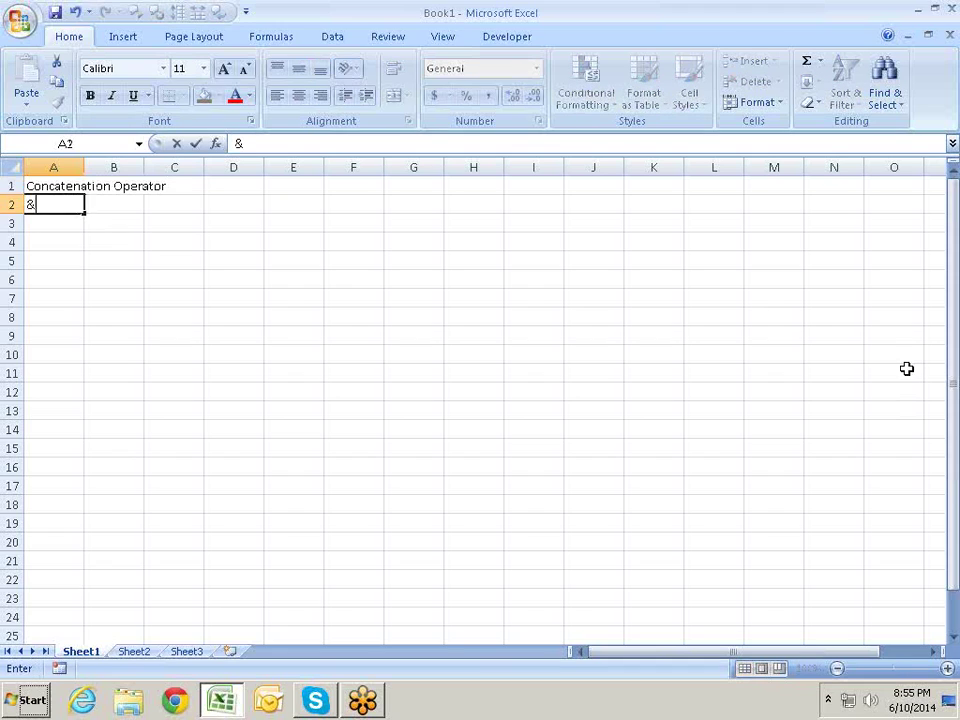
{"action": "key", "text": "Return"}
{"action": "key", "text": "Up"}
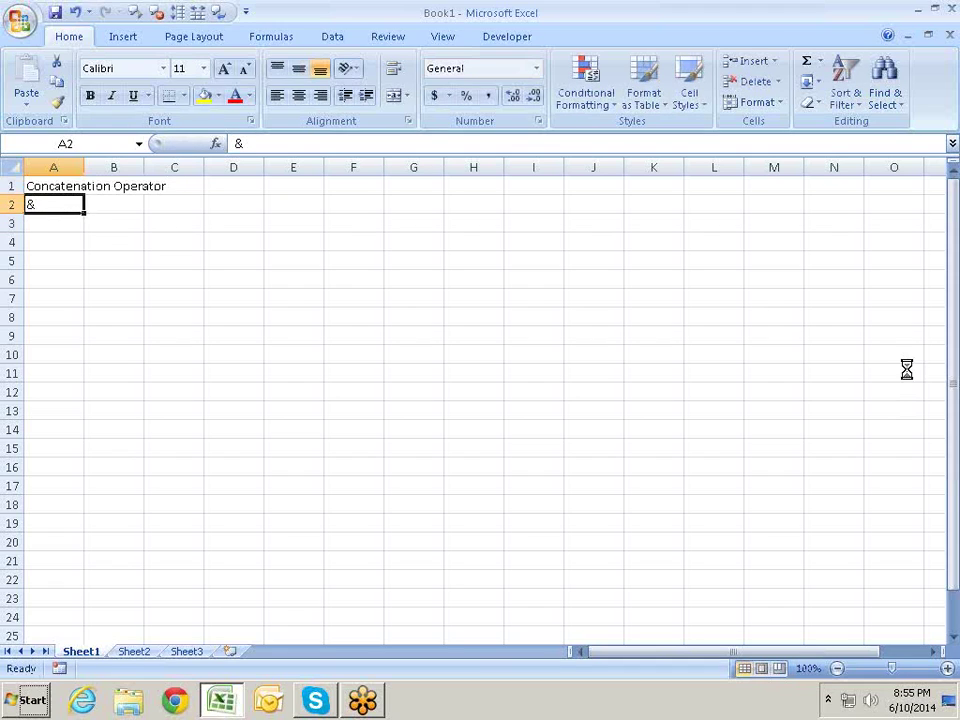
{"action": "key", "text": "Right"}
{"action": "key", "text": "Right"}
{"action": "key", "text": "Down"}
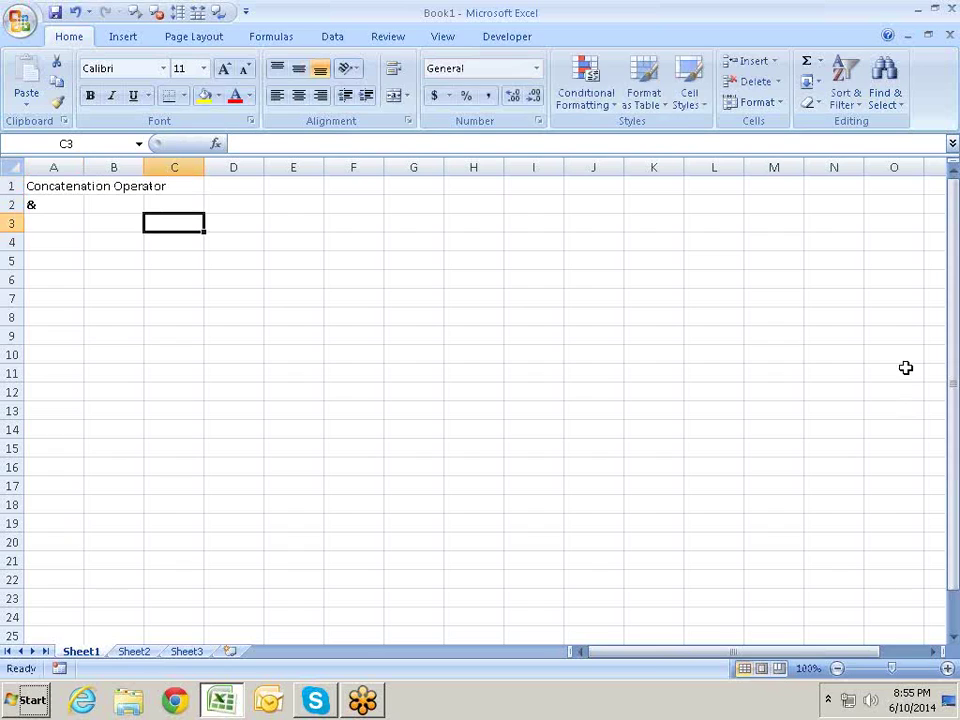
- Type a sample first, middle and last name into C3, D3 and E3, ending at F3
{"action": "type", "text": "sandeep"}
{"action": "key", "text": "Tab"}
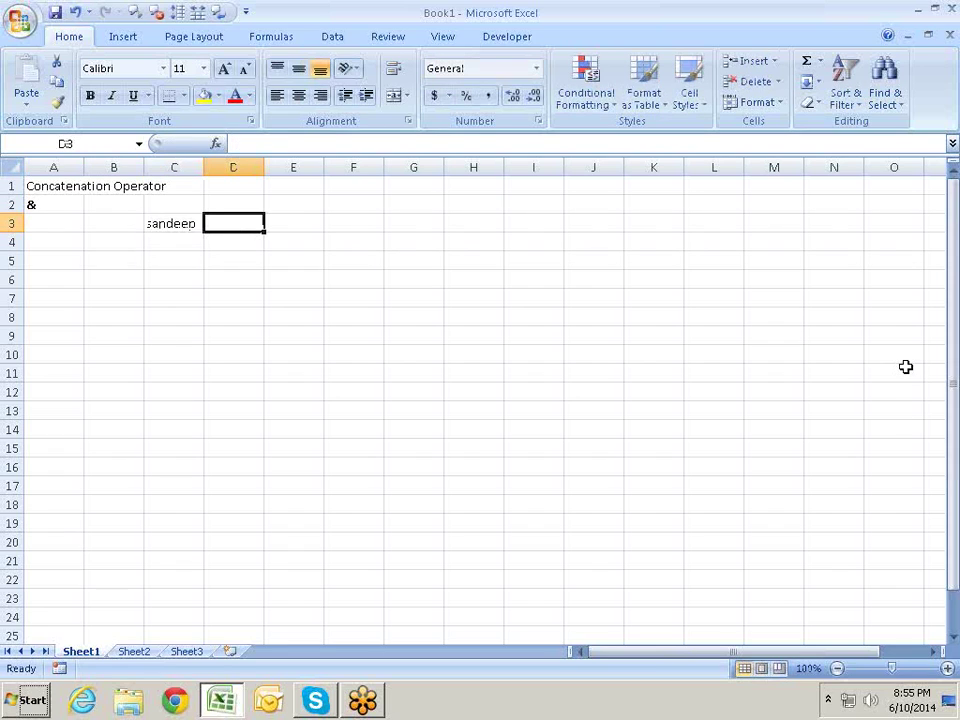
{"action": "type", "text": "Kumar"}
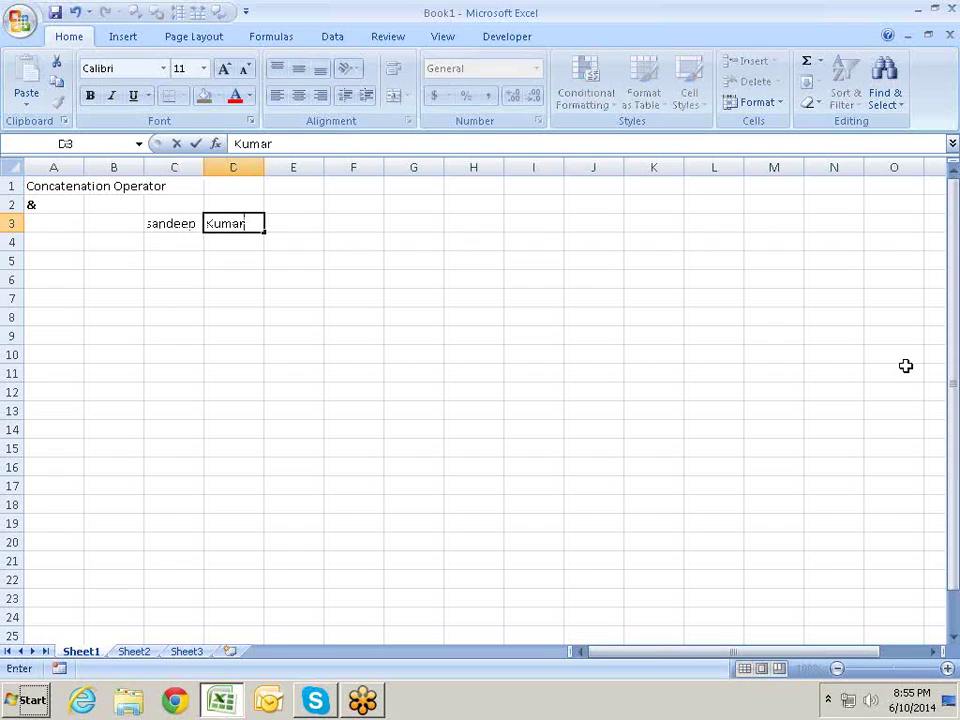
{"action": "key", "text": "Tab"}
{"action": "type", "text": "Singh"}
{"action": "key", "text": "Return"}
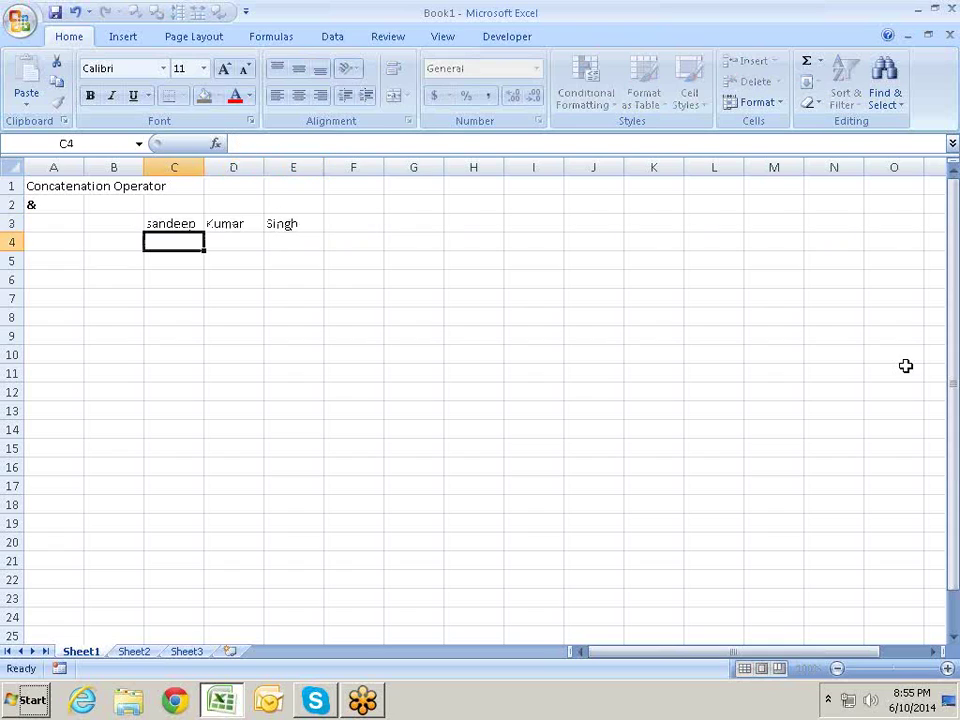
{"action": "key", "text": "Up"}
{"action": "key", "text": "Up"}
{"action": "key", "text": "Down"}
{"action": "key", "text": "Right"}
{"action": "key", "text": "Right"}
{"action": "key", "text": "Right"}
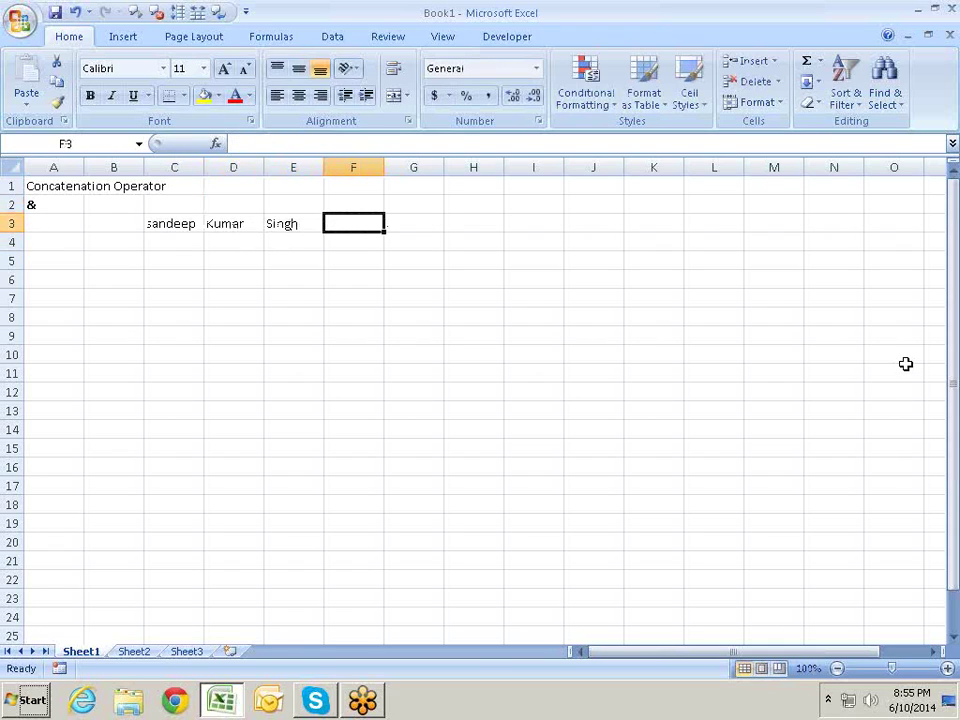
- Enter the formula =C3&D3&E3 in F3
{"action": "type", "text": "="}
{"action": "key", "text": "Left"}
{"action": "key", "text": "Left"}
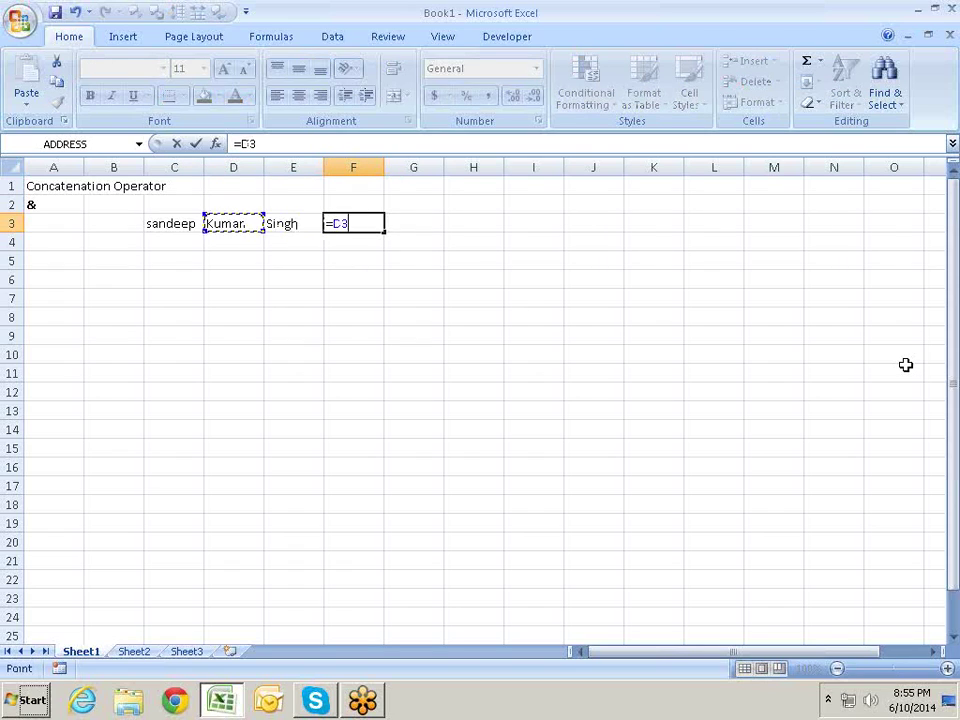
{"action": "key", "text": "Left"}
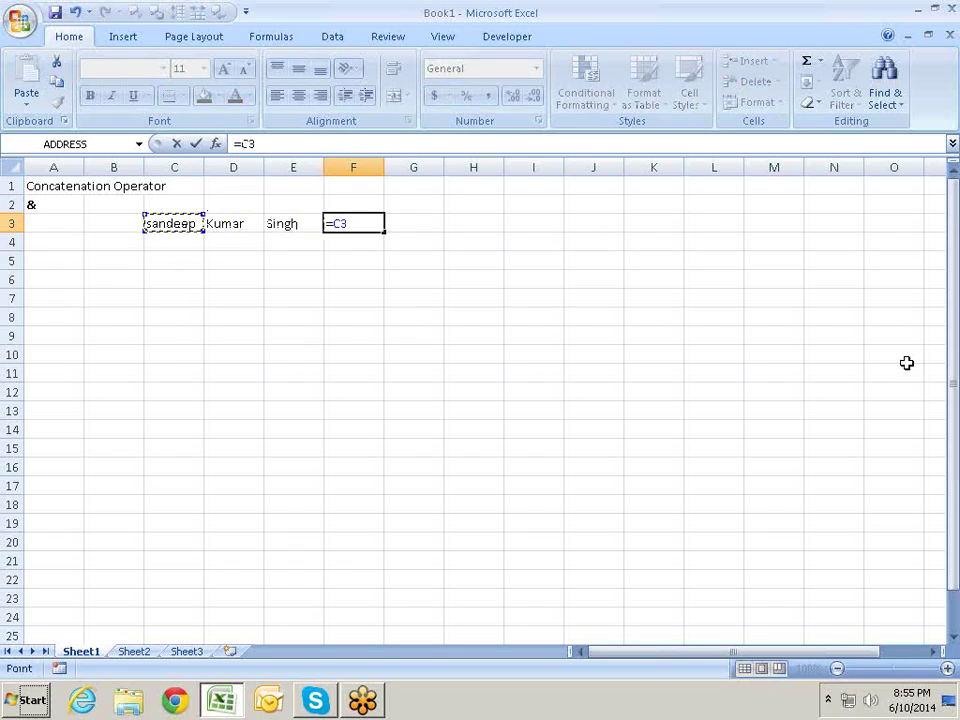
{"action": "type", "text": "&"}
{"action": "key", "text": "Left"}
{"action": "key", "text": "Left"}
{"action": "key", "text": "Left"}
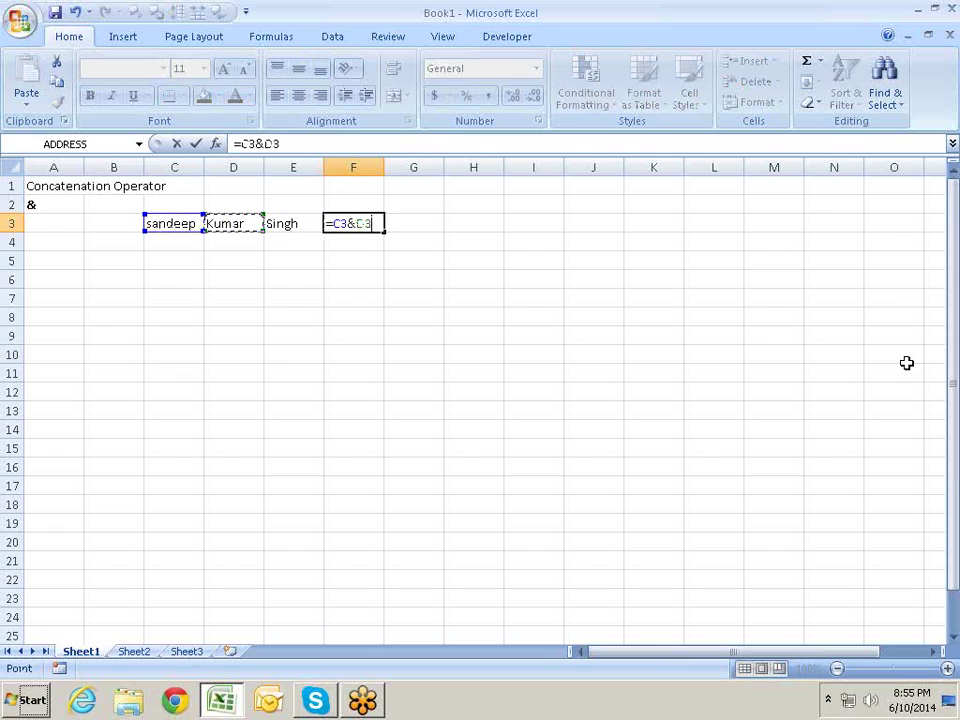
{"action": "key", "text": "Right"}
{"action": "type", "text": "&"}
{"action": "key", "text": "Left"}
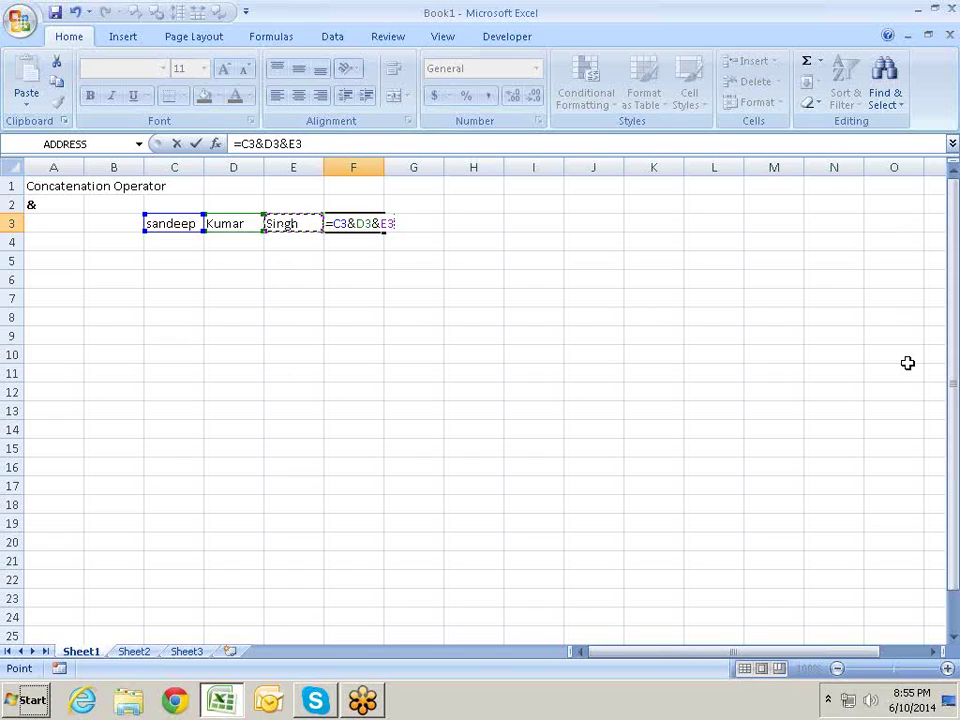
{"action": "key", "text": "Return"}
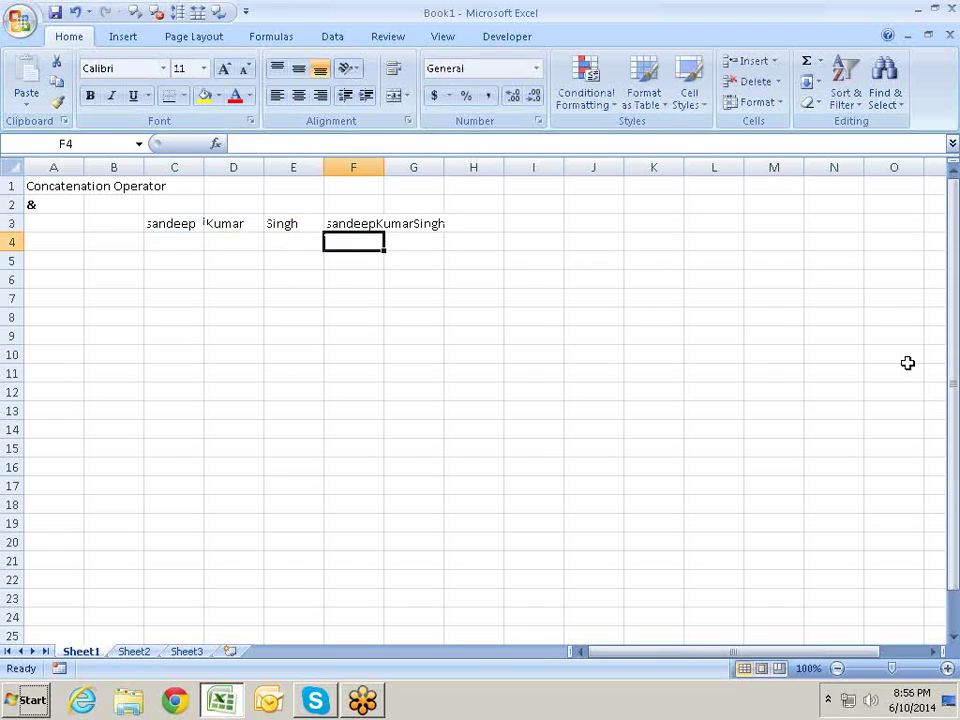
- AutoFit column F's width to the joined name
{"action": "double_click", "coordinate": [389, 167]}
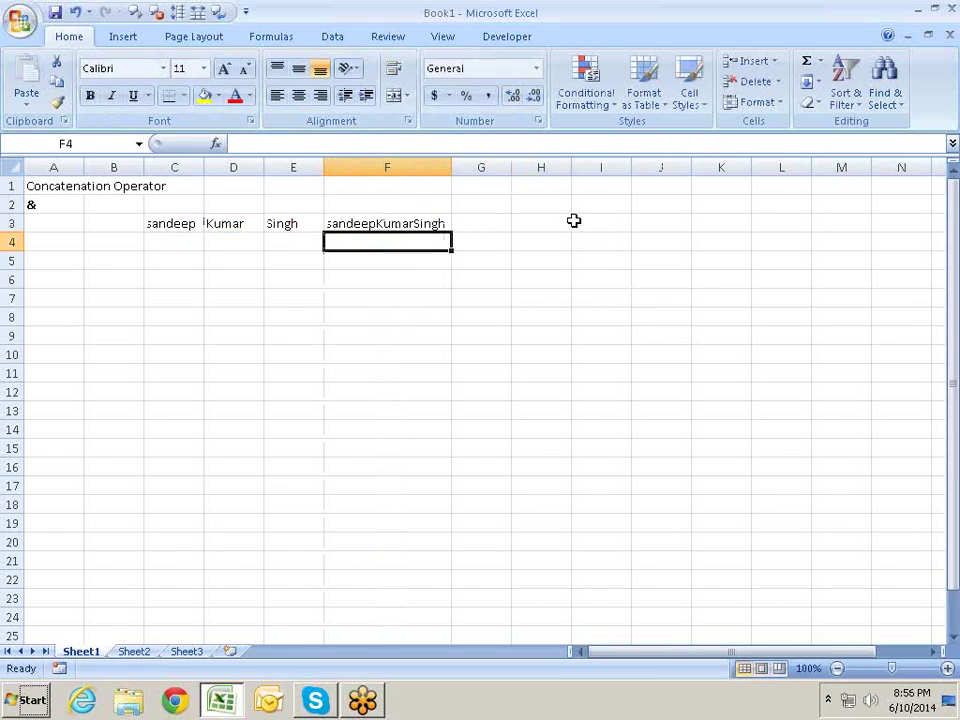
{"action": "key", "text": "Up"}
{"action": "key", "text": "End"}
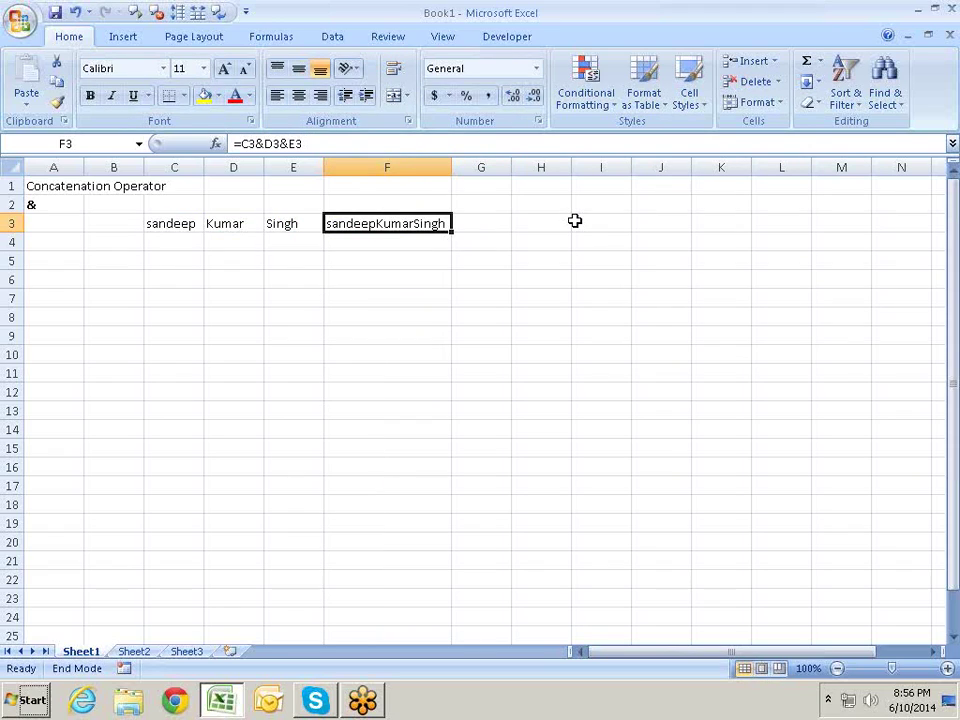
{"action": "key", "text": "Left"}
{"action": "key", "text": "Right"}
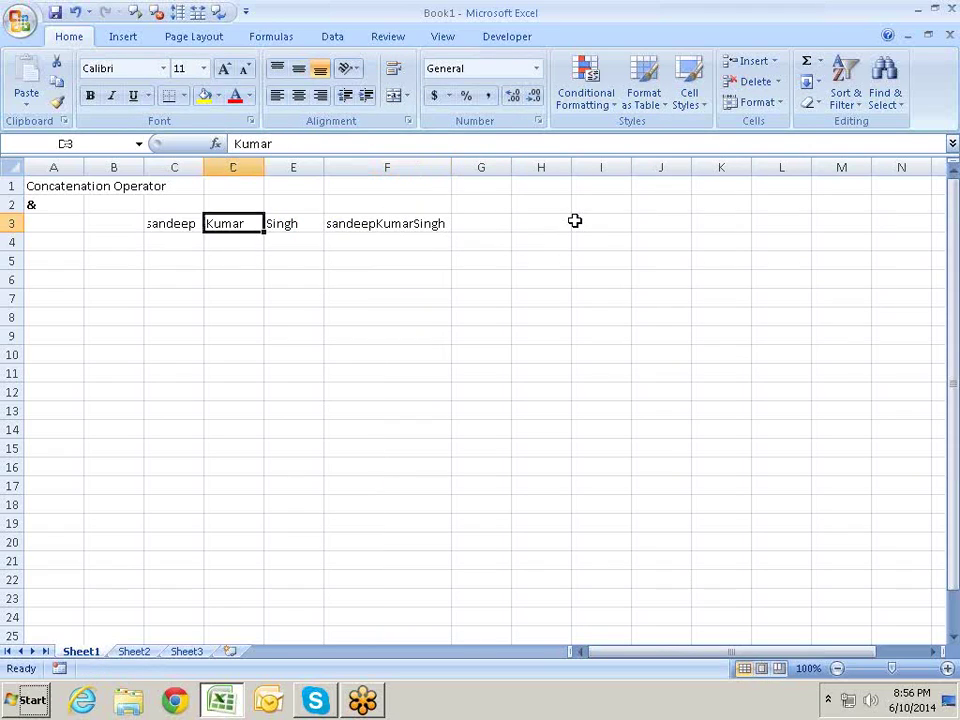
{"action": "key", "text": "Right"}
{"action": "key", "text": "Right"}
- Replace the last name in E3 with a different surname and reopen F3's formula for editing
{"action": "key", "text": "Left"}
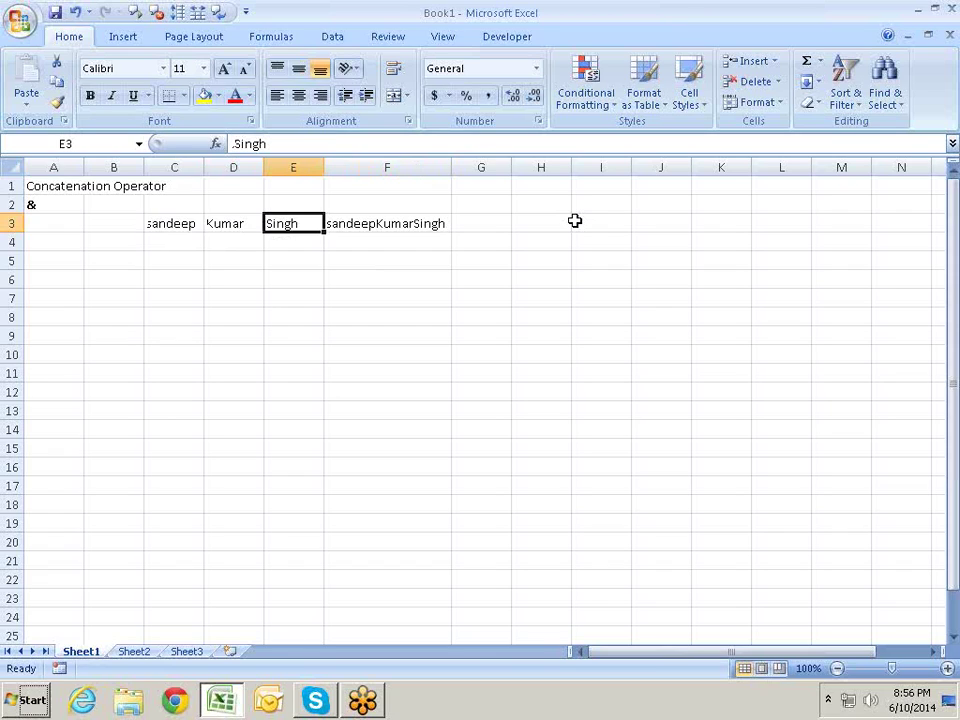
{"action": "type", "text": "sharma"}
{"action": "key", "text": "Return"}
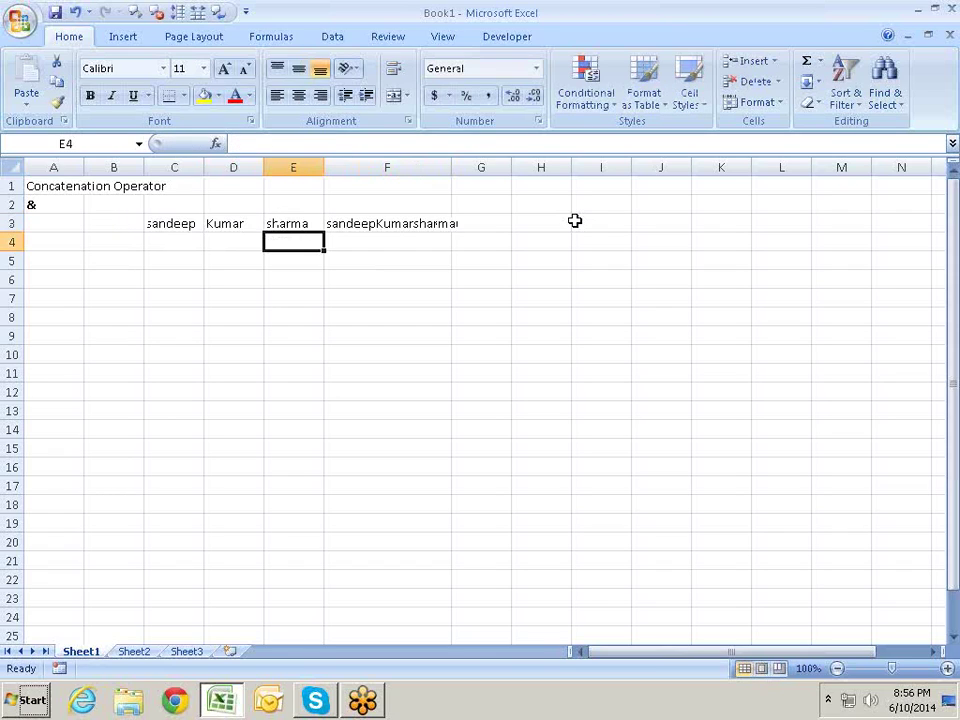
{"action": "key", "text": "Up"}
{"action": "key", "text": "Right"}
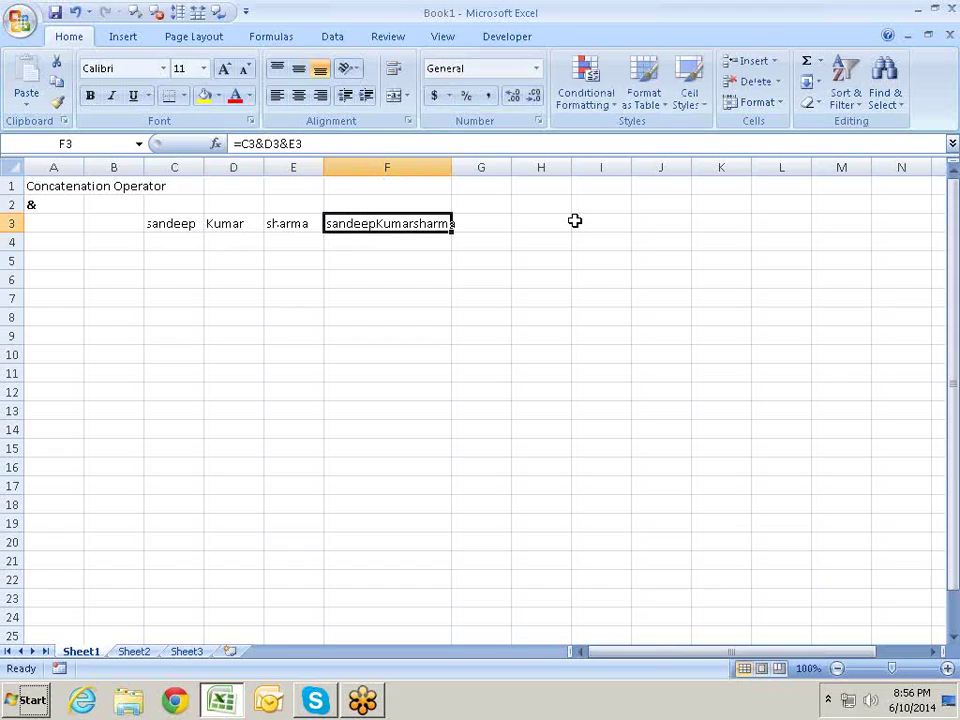
{"action": "key", "text": "F2"}
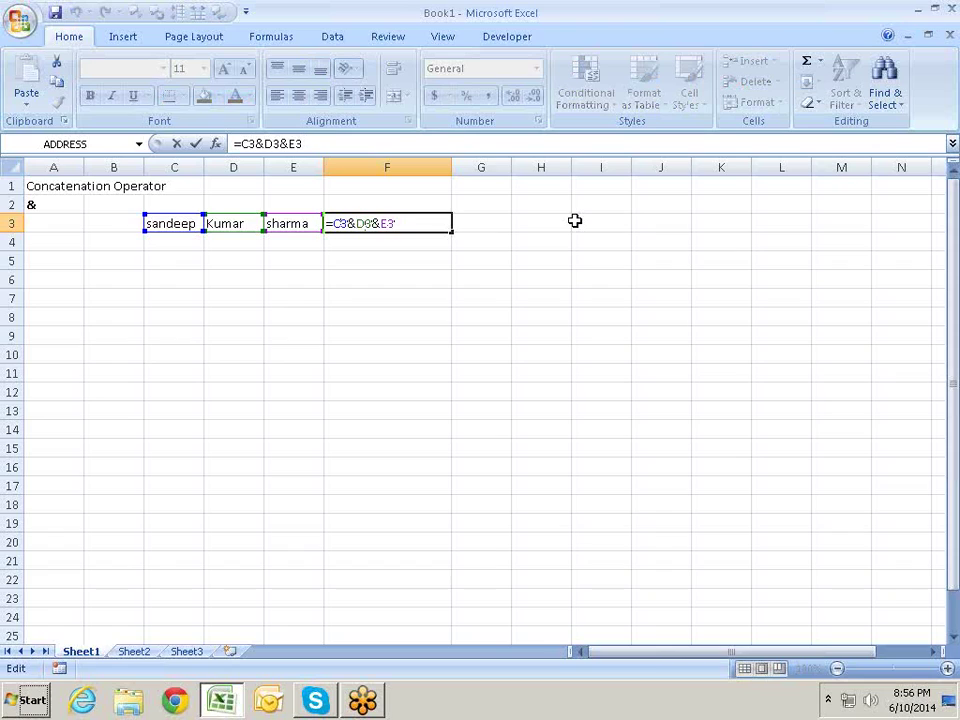
- Change F3's formula to =C3&" "&D3&" "&E3 so the names are spaced
{"action": "key", "text": "Left"}
{"action": "key", "text": "Left"}
{"action": "key", "text": "Left"}
{"action": "type", "text": "\" \""}
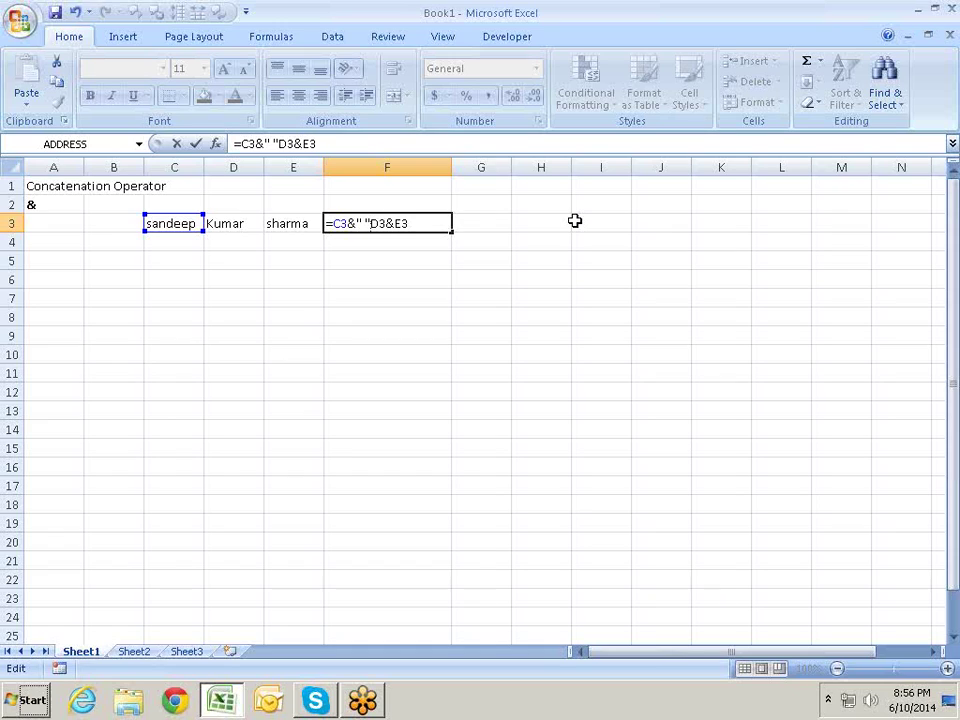
{"action": "type", "text": "&"}
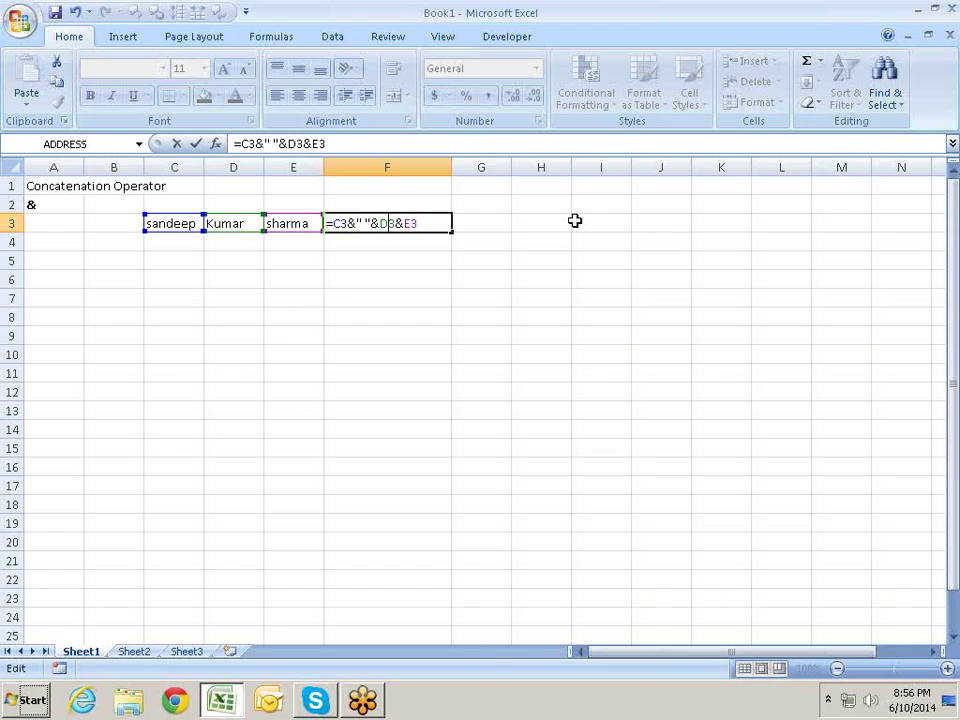
{"action": "key", "text": "Right"}
{"action": "key", "text": "Right"}
{"action": "type", "text": "\" "}
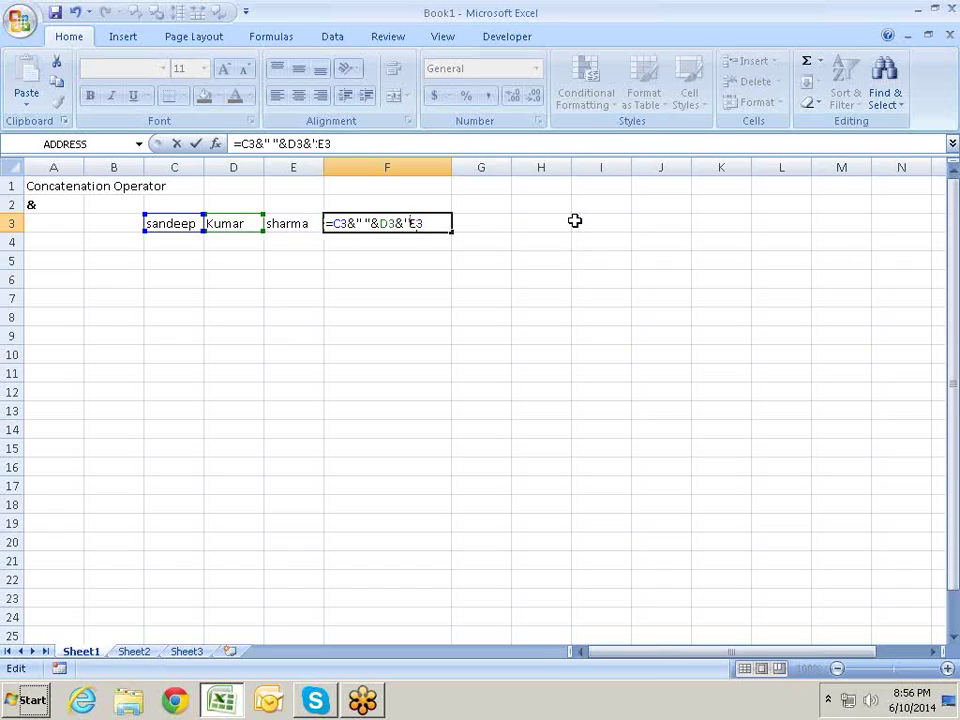
{"action": "type", "text": "\""}
{"action": "type", "text": "&"}
{"action": "key", "text": "Return"}
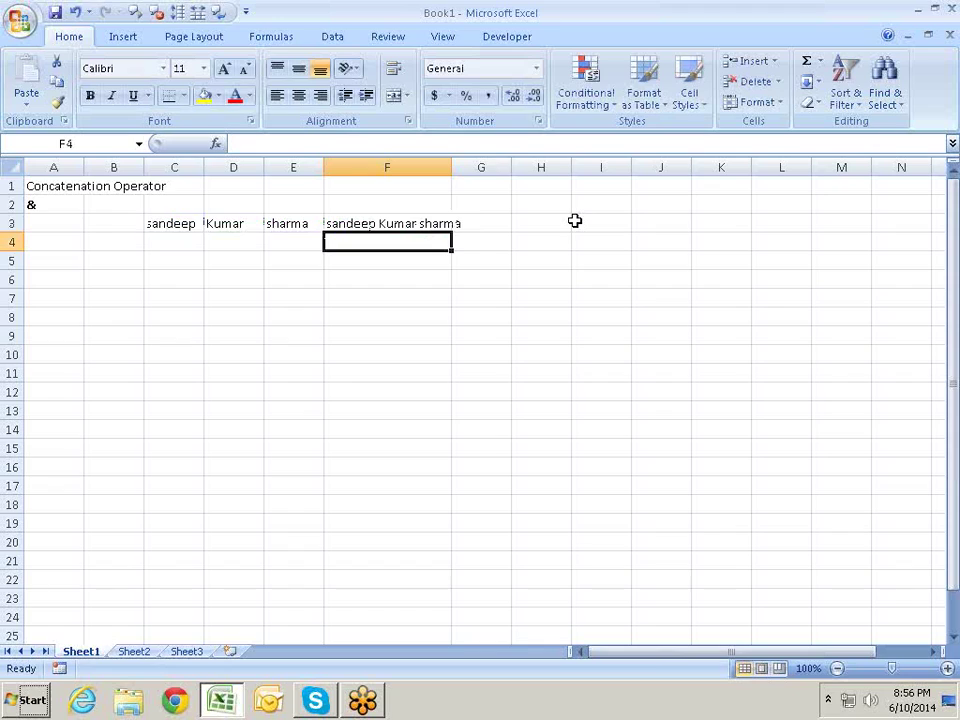
- Move around the sheet and back to F3 to display its spaced formula
{"action": "key", "text": "Up"}
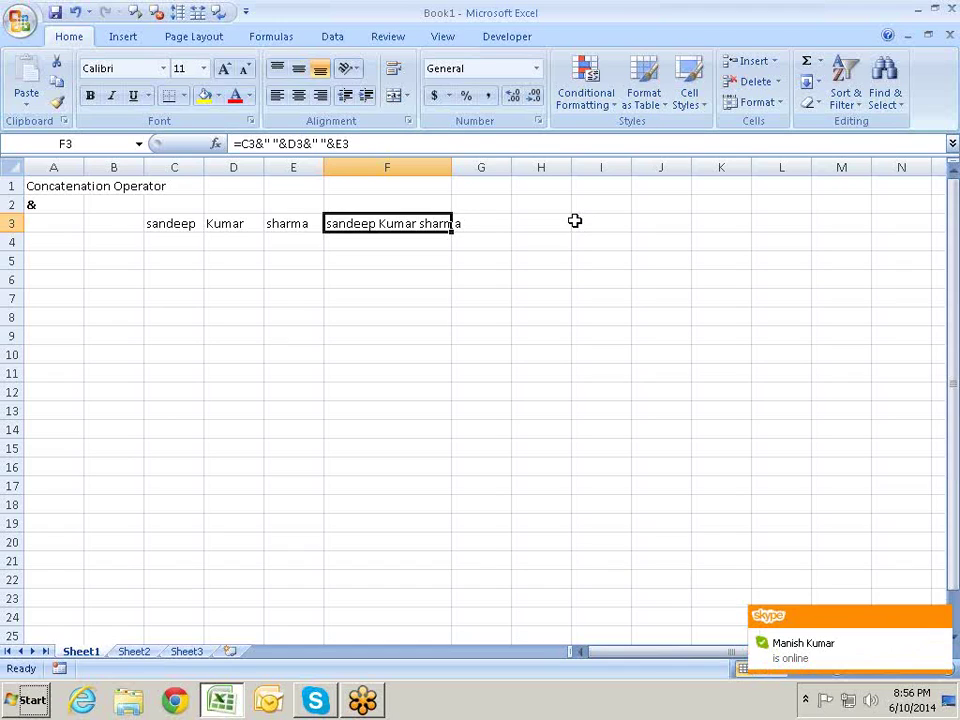
{"action": "key", "text": "Up"}
{"action": "key", "text": "Up"}
{"action": "key", "text": "Left"}
{"action": "key", "text": "Left"}
{"action": "key", "text": "Left"}
{"action": "key", "text": "Left"}
{"action": "key", "text": "Left"}
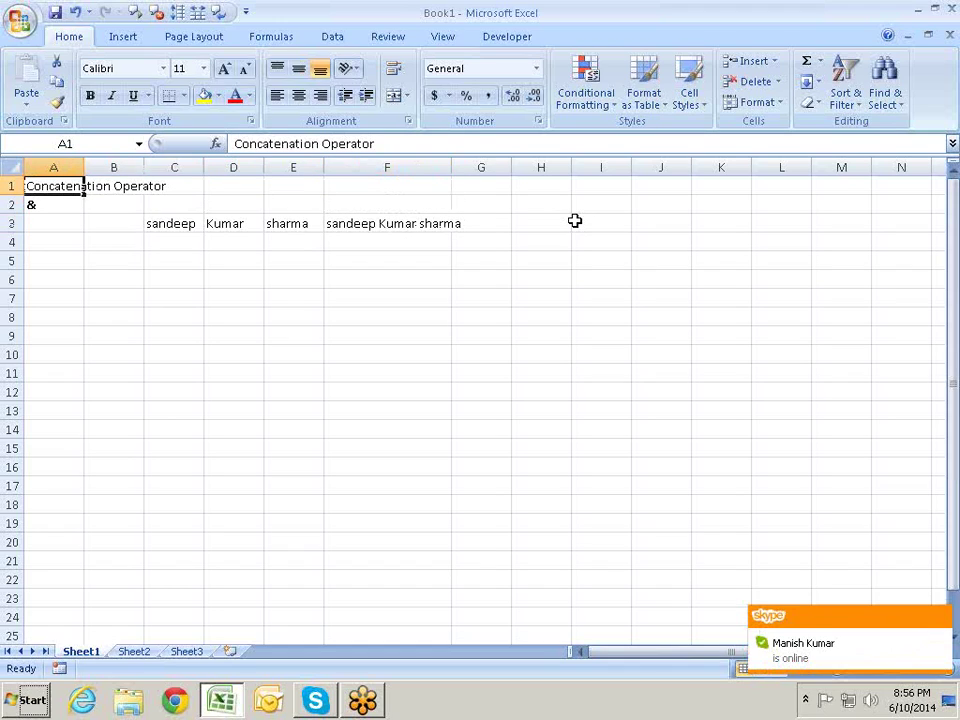
{"action": "key", "text": "Down"}
{"action": "key", "text": "Right"}
{"action": "key", "text": "Right"}
{"action": "key", "text": "Right"}
{"action": "key", "text": "Right"}
{"action": "key", "text": "Right"}
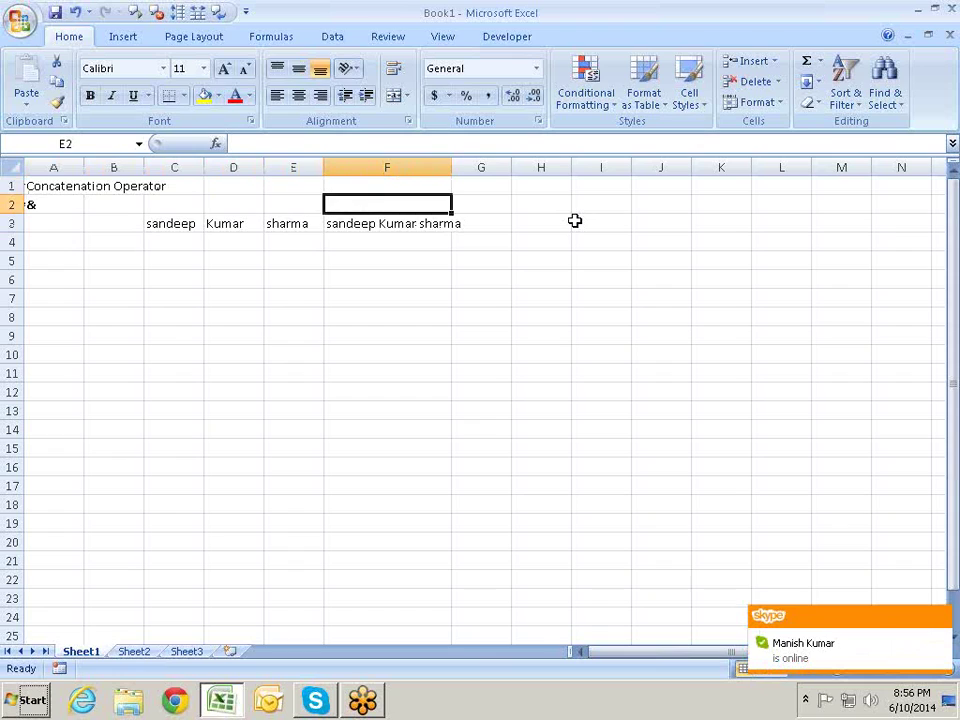
{"action": "key", "text": "Down"}
{"action": "key", "text": "Down"}
- Enter =CONCATENATE(C3,D3,E3) in F4 using the AutoComplete suggestion
{"action": "type", "text": "=ca"}
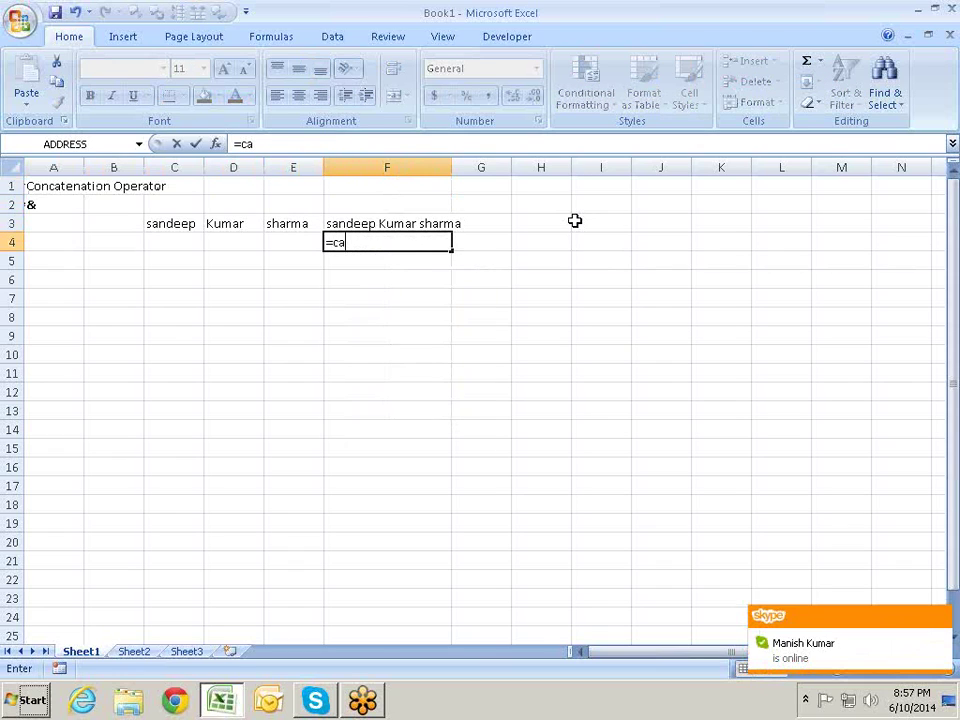
{"action": "type", "text": "on"}
{"action": "key", "text": "BackSpace"}
{"action": "key", "text": "BackSpace"}
{"action": "key", "text": "BackSpace"}
{"action": "type", "text": "on"}
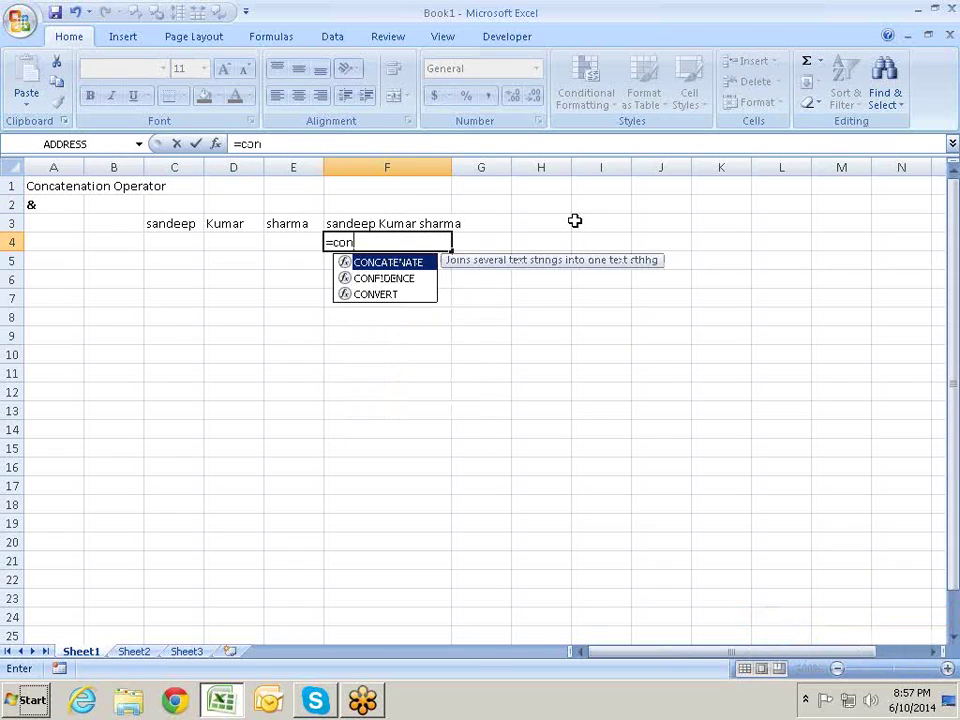
{"action": "key", "text": "Tab"}
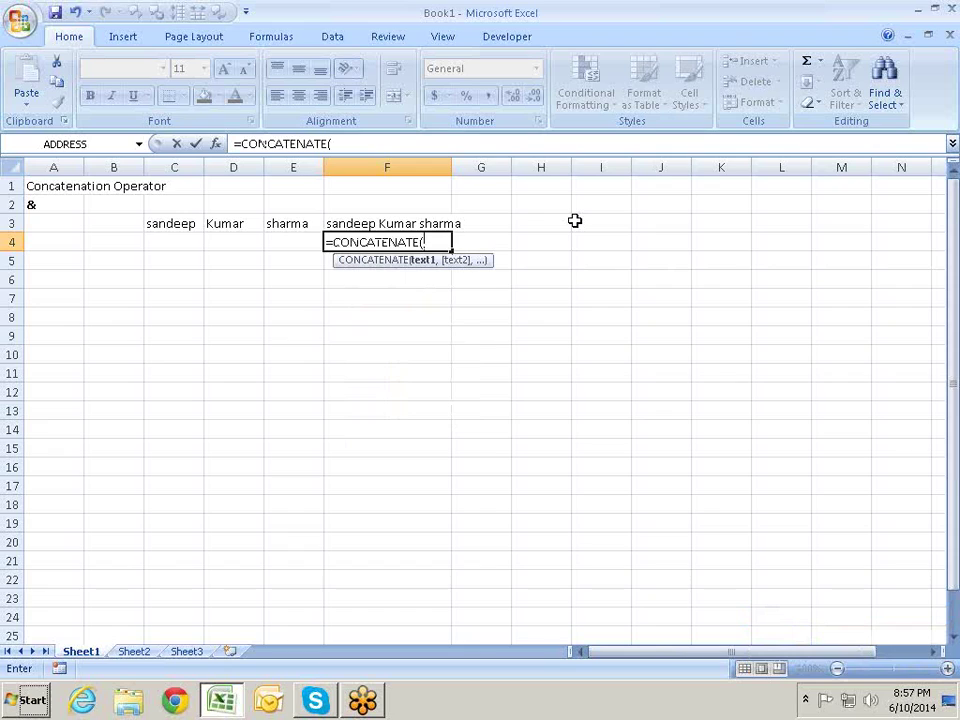
{"action": "key", "text": "Up"}
{"action": "key", "text": "Up"}
{"action": "key", "text": "Down"}
{"action": "key", "text": "Left"}
{"action": "key", "text": "Left"}
{"action": "key", "text": "Left"}
{"action": "type", "text": ","}
{"action": "key", "text": "Left"}
{"action": "key", "text": "Up"}
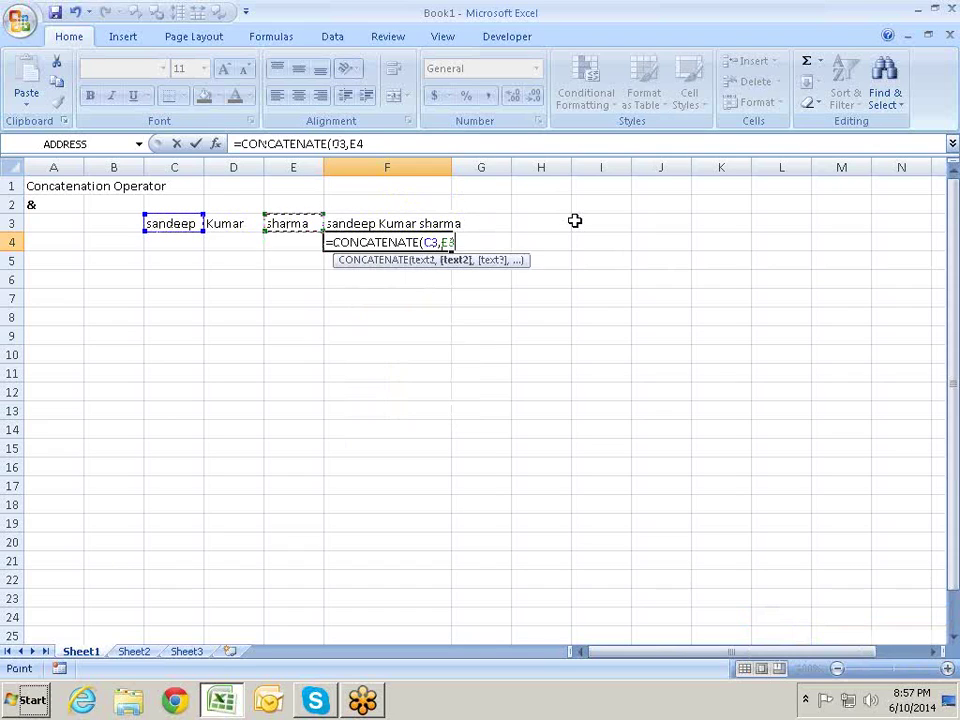
{"action": "key", "text": "Left"}
{"action": "type", "text": ","}
{"action": "key", "text": "Up"}
{"action": "key", "text": "Left"}
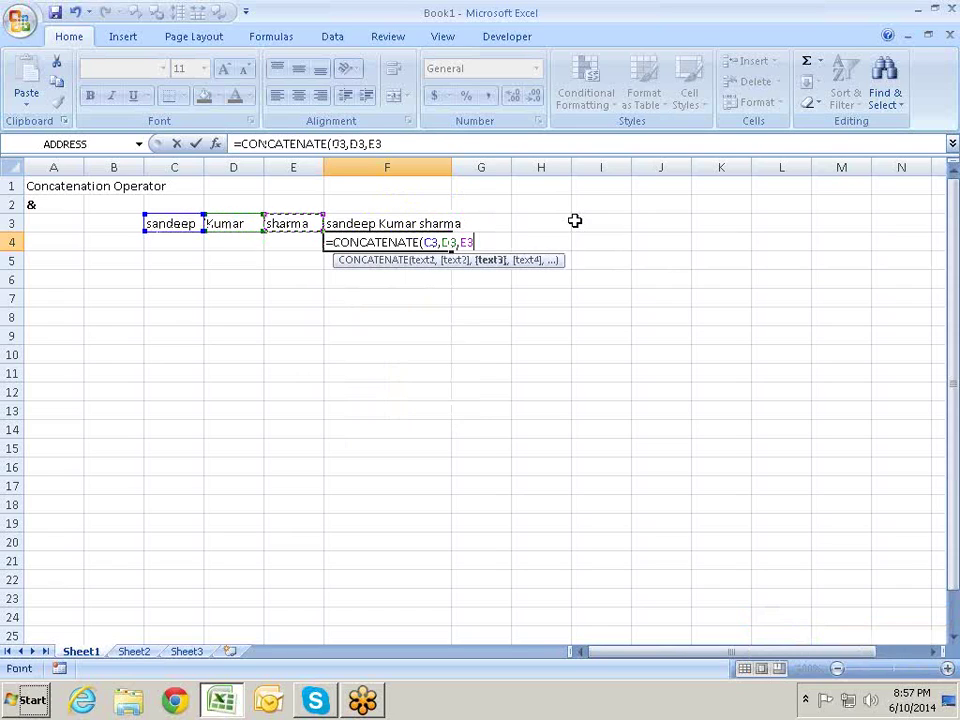
{"action": "type", "text": ")"}
{"action": "key", "text": "Return"}
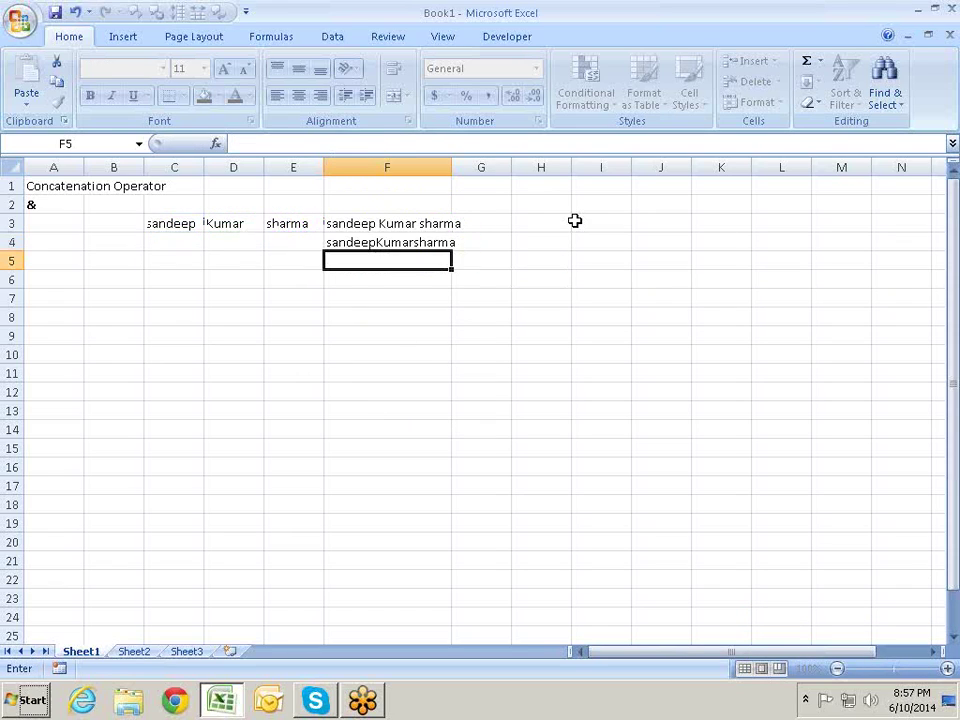
- Add " " separators so F4 reads =CONCATENATE(C3," ",D3," ",E3)
{"action": "key", "text": "Up"}
{"action": "key", "text": "F2"}
{"action": "key", "text": "Left"}
{"action": "key", "text": "Left"}
{"action": "key", "text": "Left"}
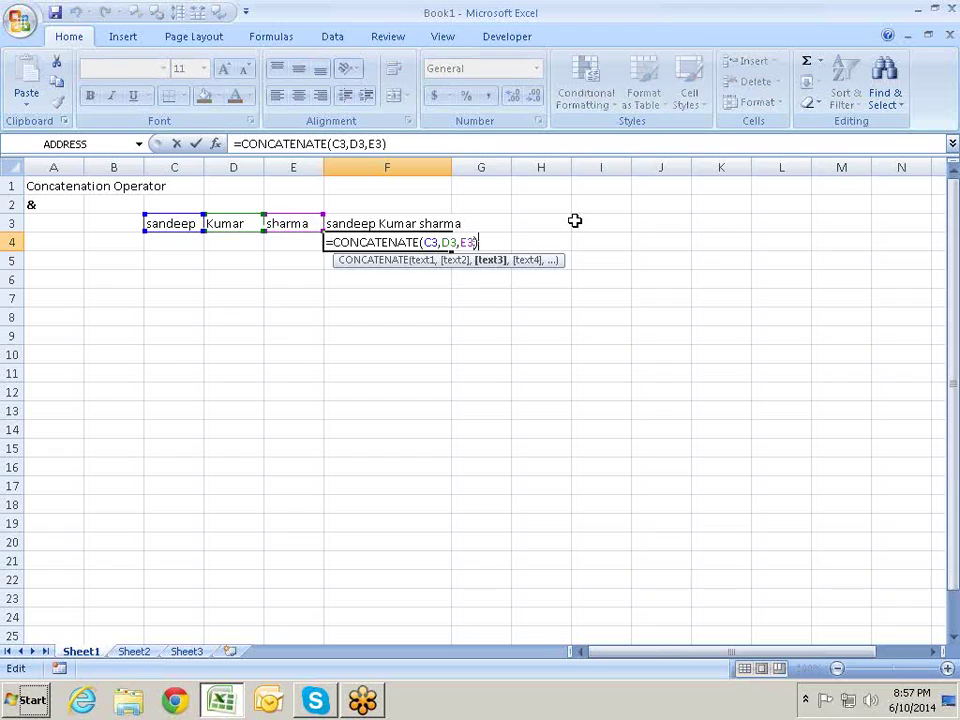
{"action": "key", "text": "Left"}
{"action": "key", "text": "Left"}
{"action": "key", "text": "Left"}
{"action": "type", "text": "\" "}
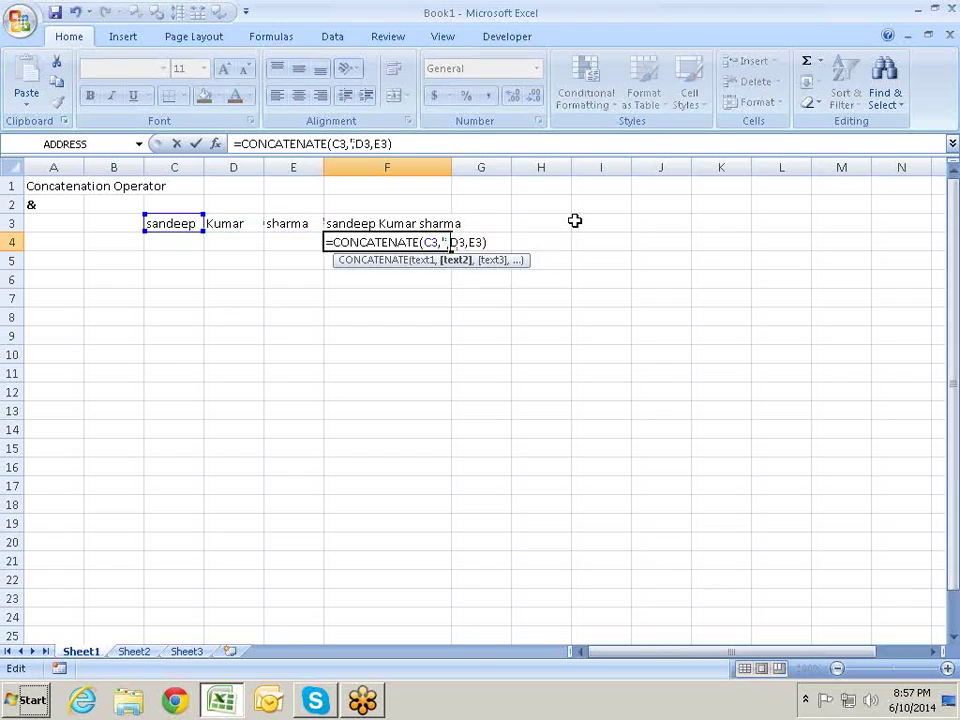
{"action": "type", "text": "\","}
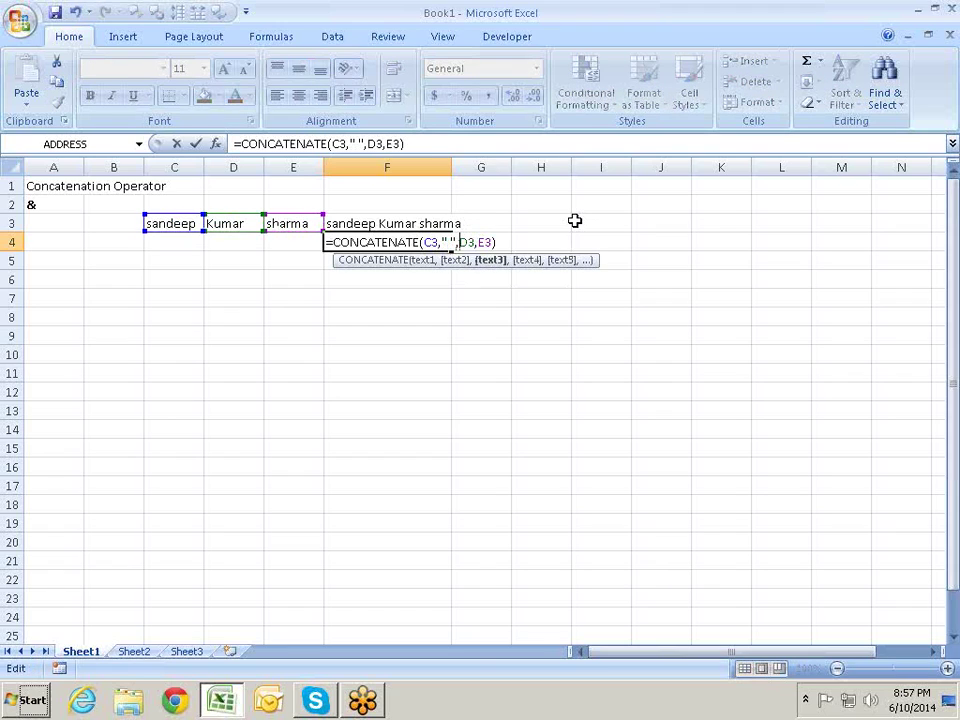
{"action": "key", "text": "Right"}
{"action": "key", "text": "Right"}
{"action": "key", "text": "Right"}
{"action": "type", "text": "\""}
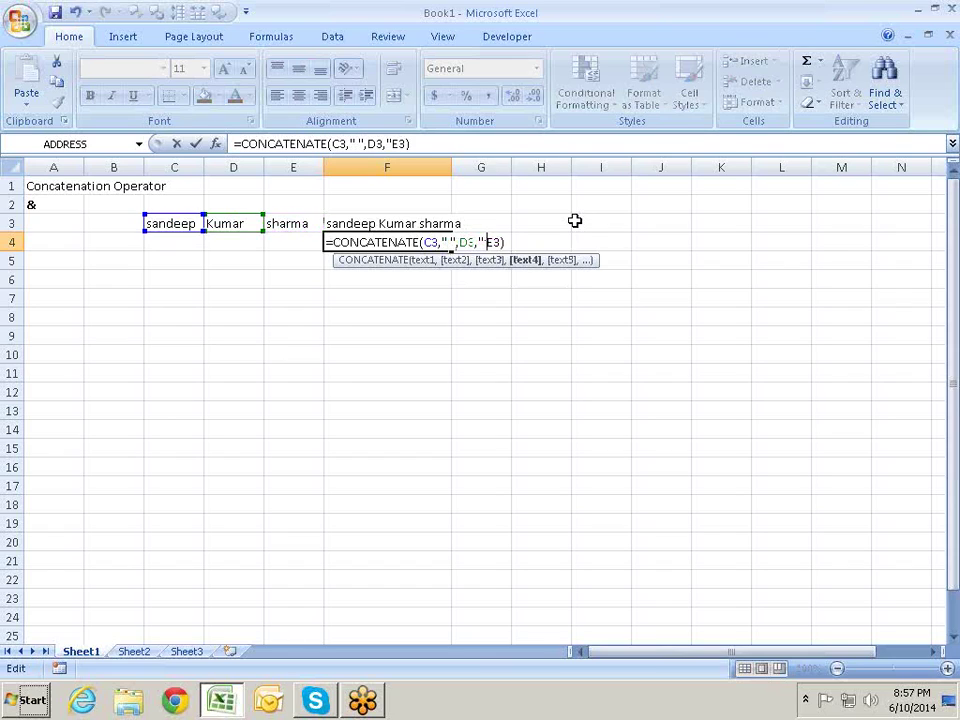
{"action": "type", "text": " \","}
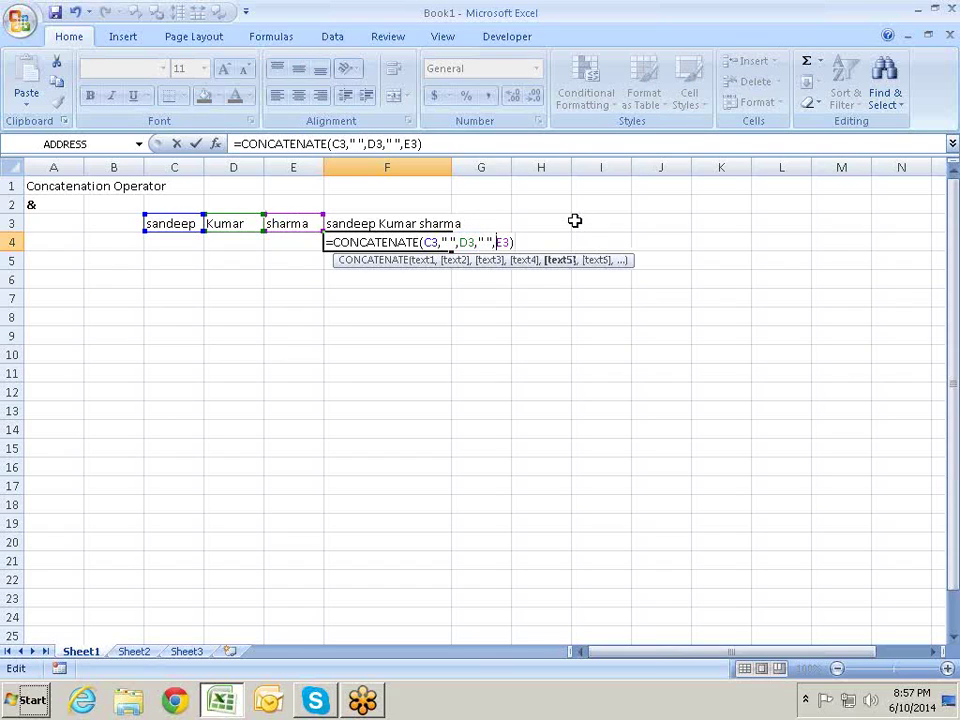
{"action": "key", "text": "Return"}
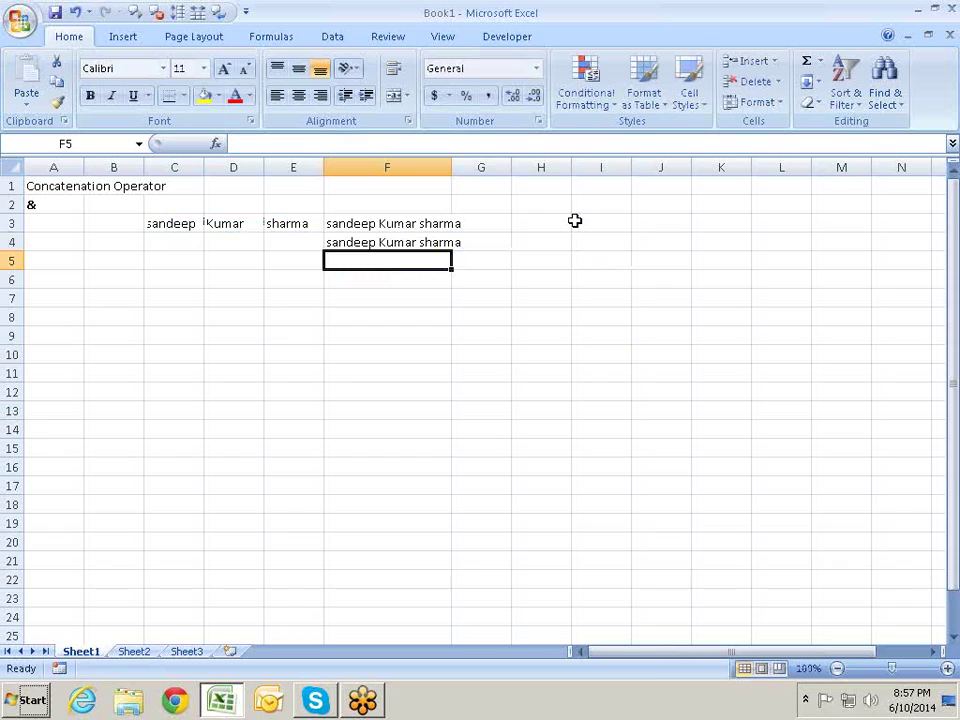
- Compare F4's CONCATENATE formula with F3's & formula, then start selecting from A1
{"action": "key", "text": "Up"}
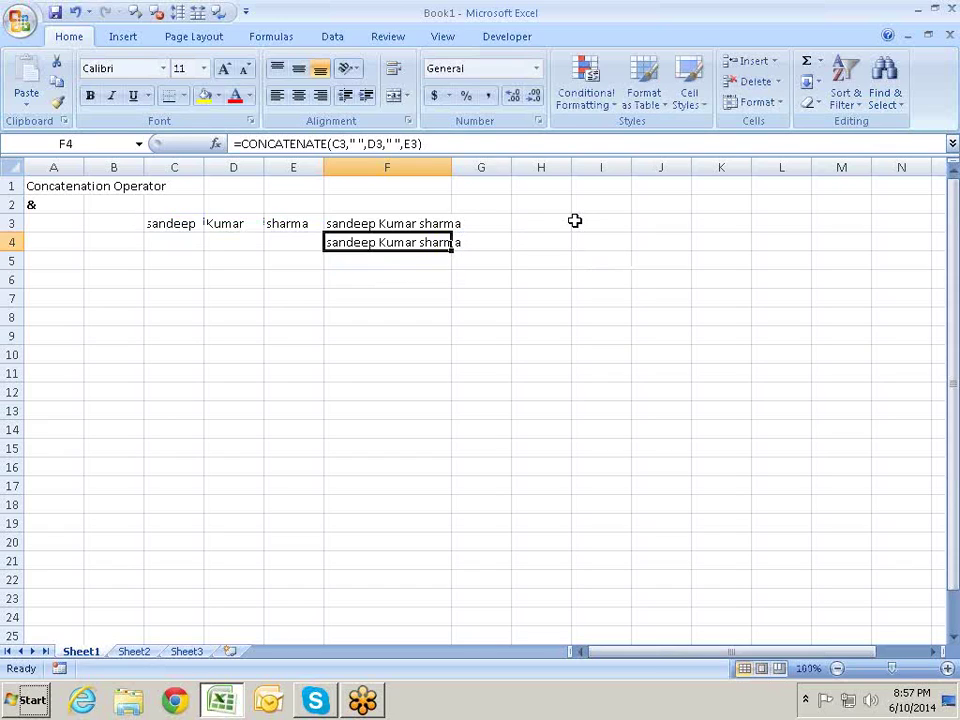
{"action": "key", "text": "F2"}
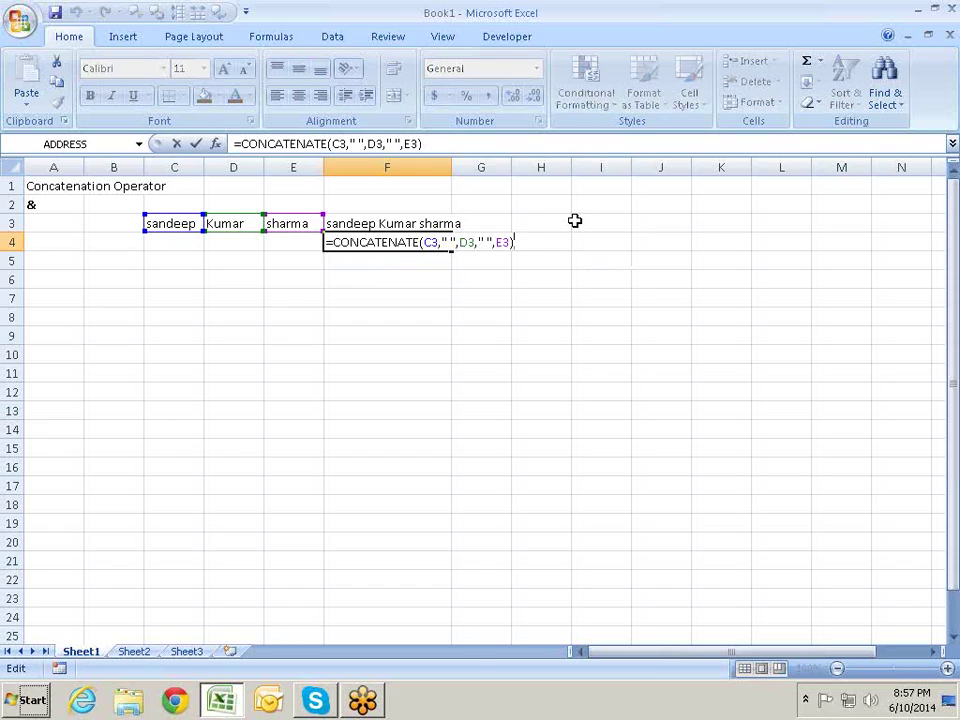
{"action": "key", "text": "Return"}
{"action": "key", "text": "Up"}
{"action": "key", "text": "Up"}
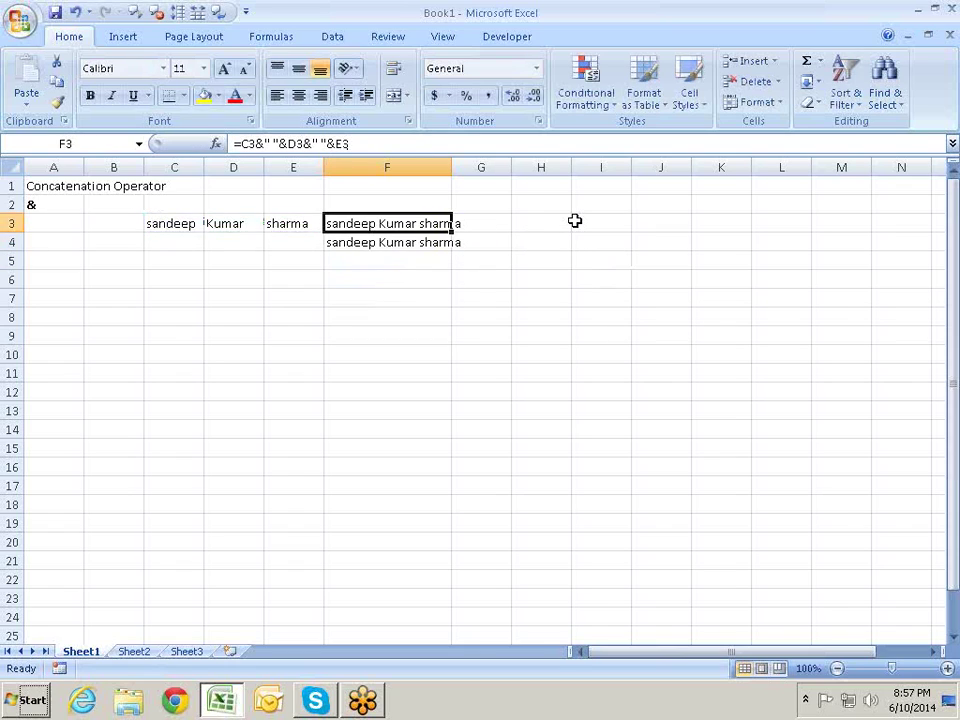
{"action": "key", "text": "F2"}
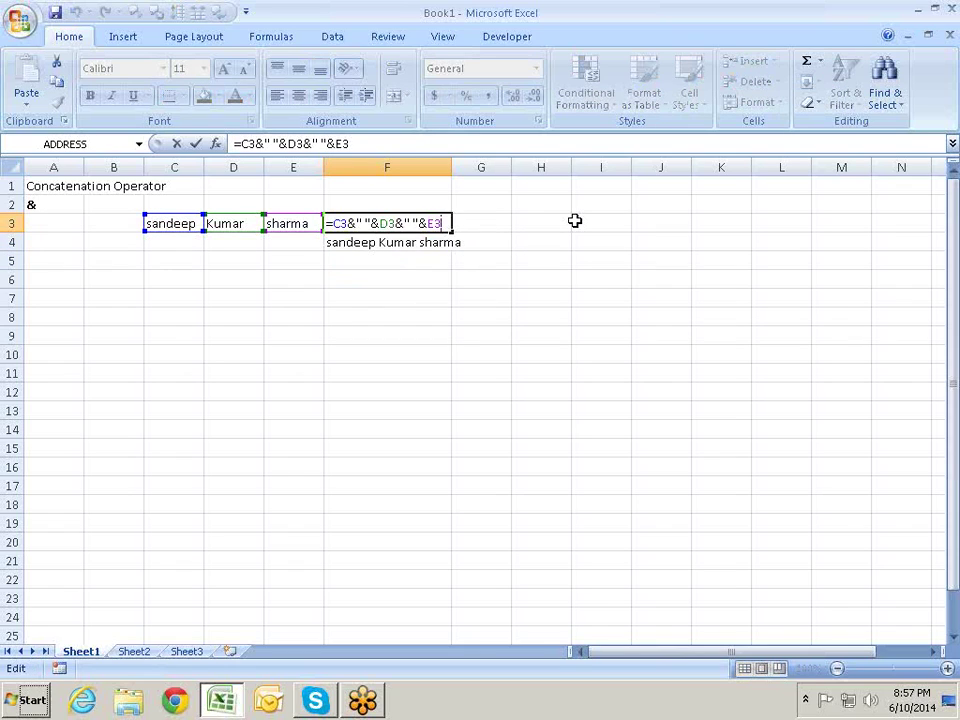
{"action": "key", "text": "Left"}
{"action": "key", "text": "Left"}
{"action": "key", "text": "Return"}
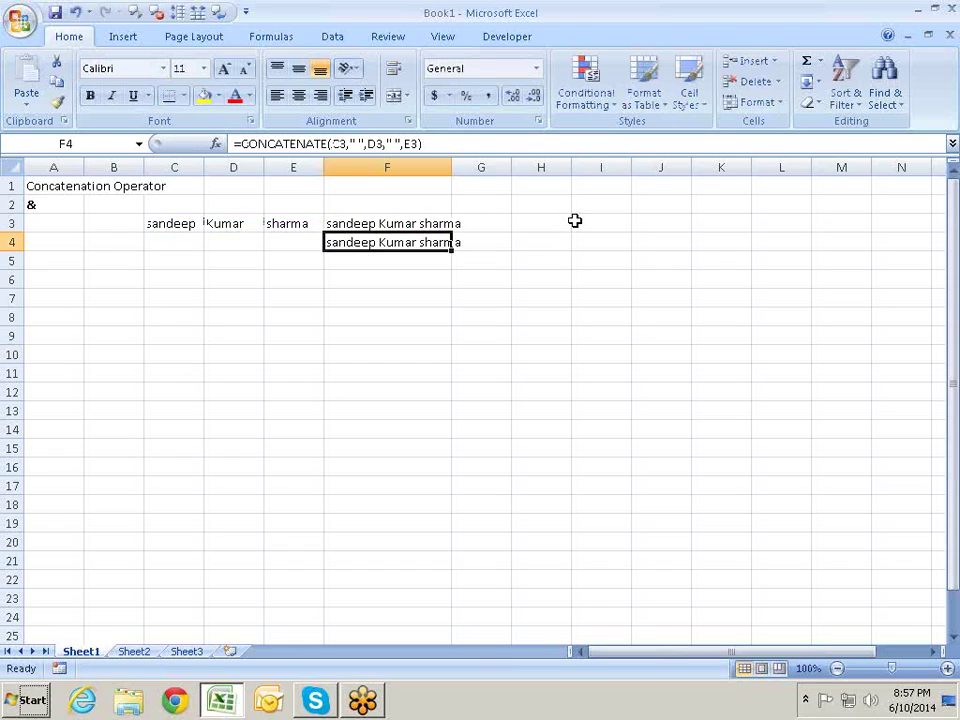
{"action": "key", "text": "Up"}
{"action": "key", "text": "Up"}
{"action": "key", "text": "Up"}
{"action": "key", "text": "Left"}
{"action": "key", "text": "Left"}
{"action": "key", "text": "Left"}
{"action": "key", "text": "Left"}
{"action": "key", "text": "Left"}
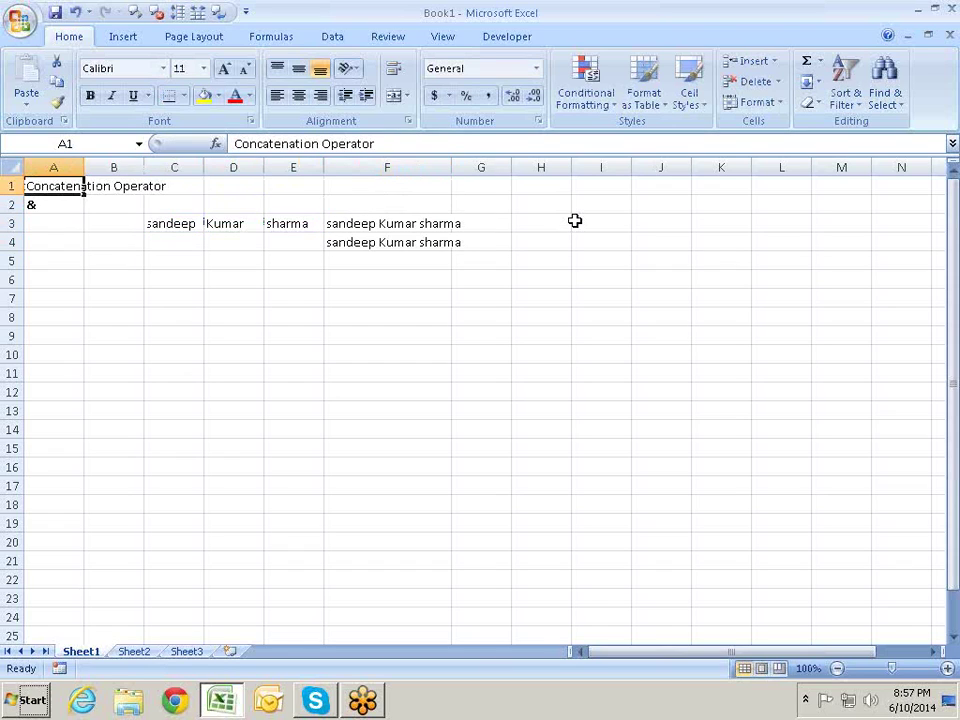
{"action": "key", "text": "shift+Right"}
{"action": "key", "text": "shift+Right"}
{"action": "key", "text": "shift+Right"}
{"action": "key", "text": "shift+Right"}
{"action": "key", "text": "shift+Right"}
{"action": "key", "text": "shift+Right"}
- Select A1:G4 and delete its contents
{"action": "key", "text": "shift+Down"}
{"action": "key", "text": "shift+Down"}
{"action": "key", "text": "shift+Down"}
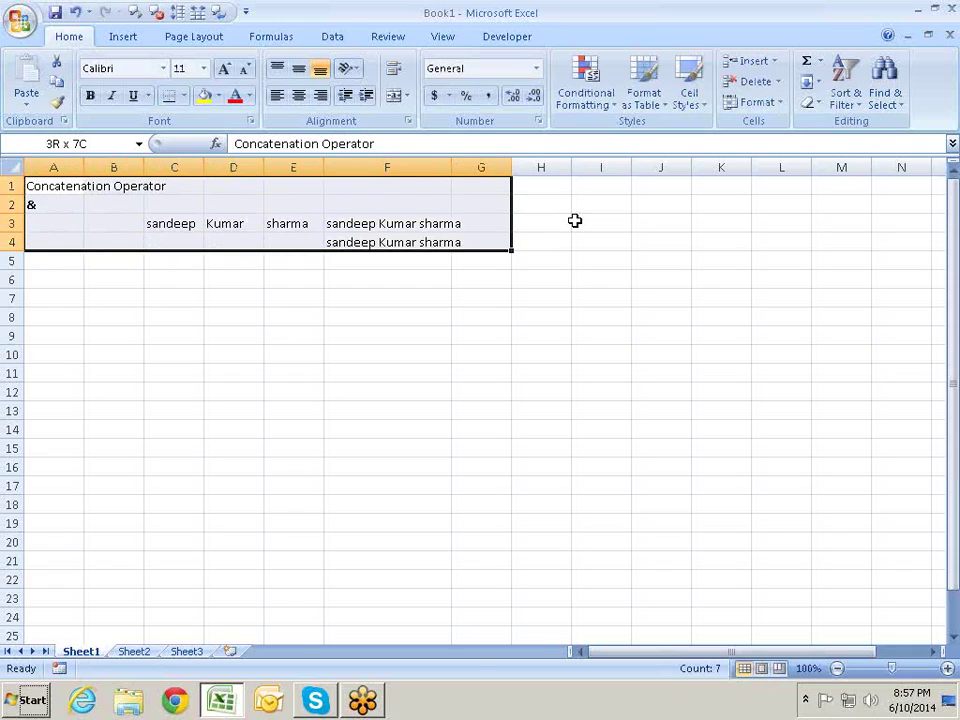
{"action": "key", "text": "Delete"}
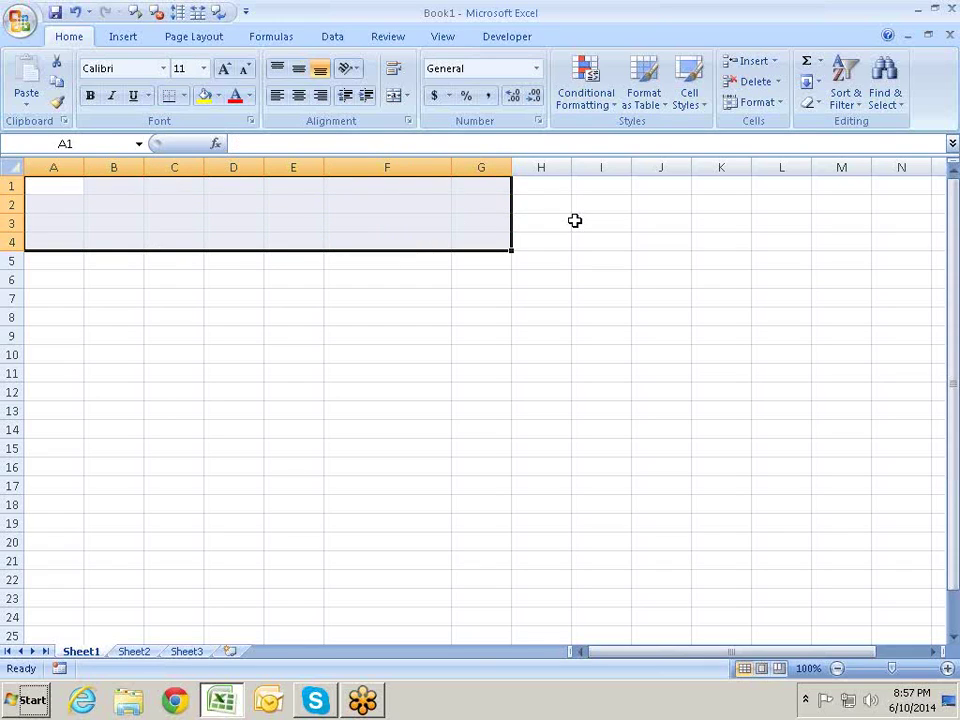
{"action": "key", "text": "ctrl+Home"}
{"action": "key", "text": "Down"}
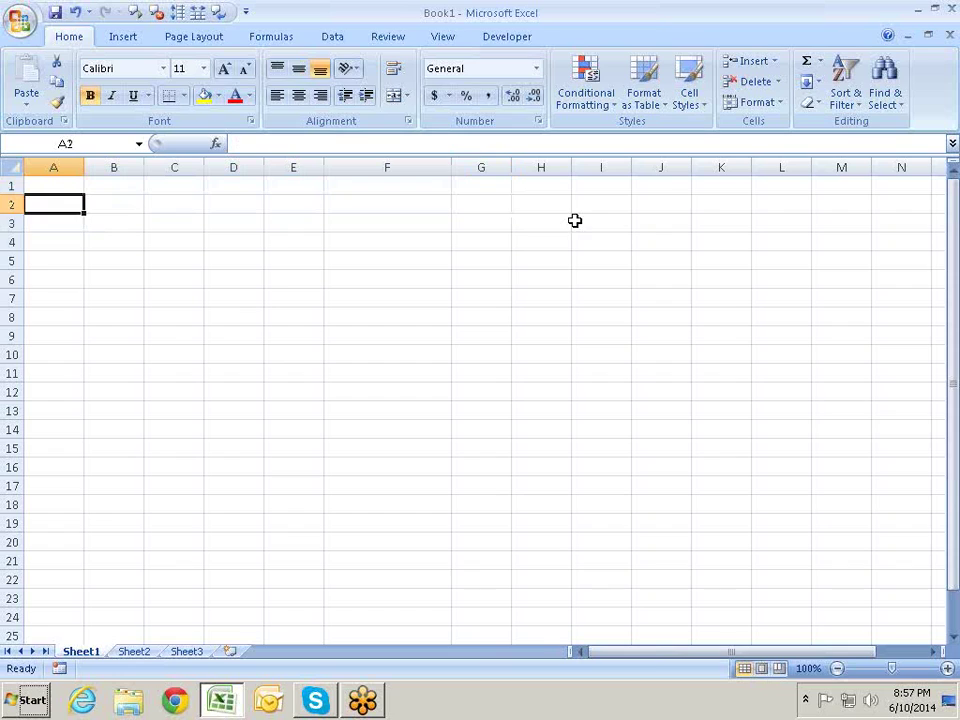
- Glance at the Formulas ribbon, return to Home, and go back to cell A1
{"action": "left_click", "coordinate": [268, 40]}
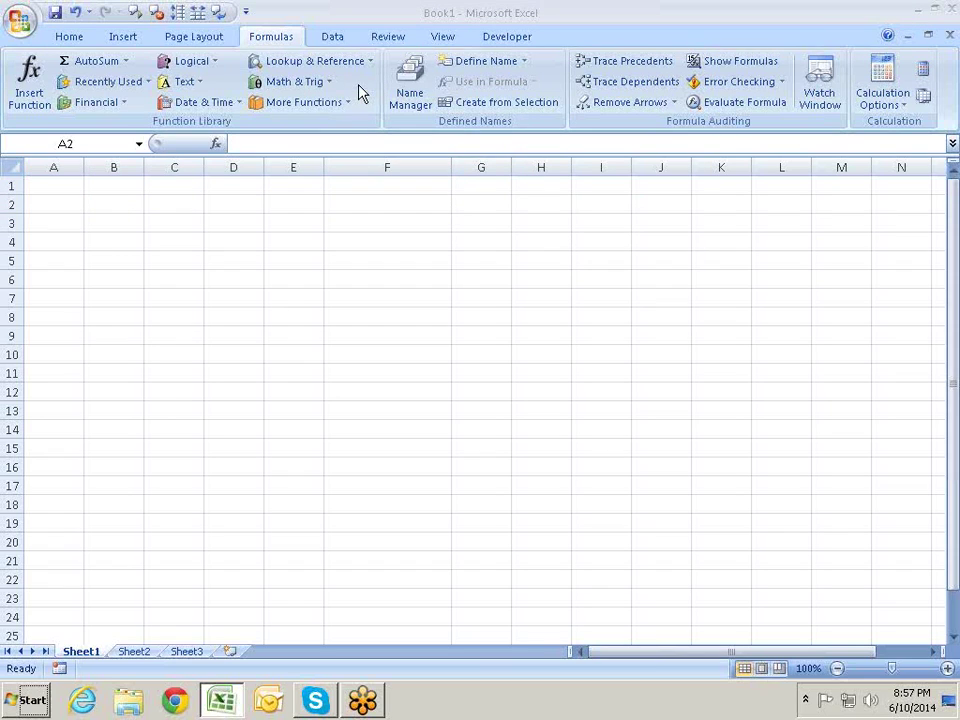
{"action": "left_click", "coordinate": [66, 38]}
{"action": "left_click", "coordinate": [122, 220]}
{"action": "left_click", "coordinate": [64, 185]}
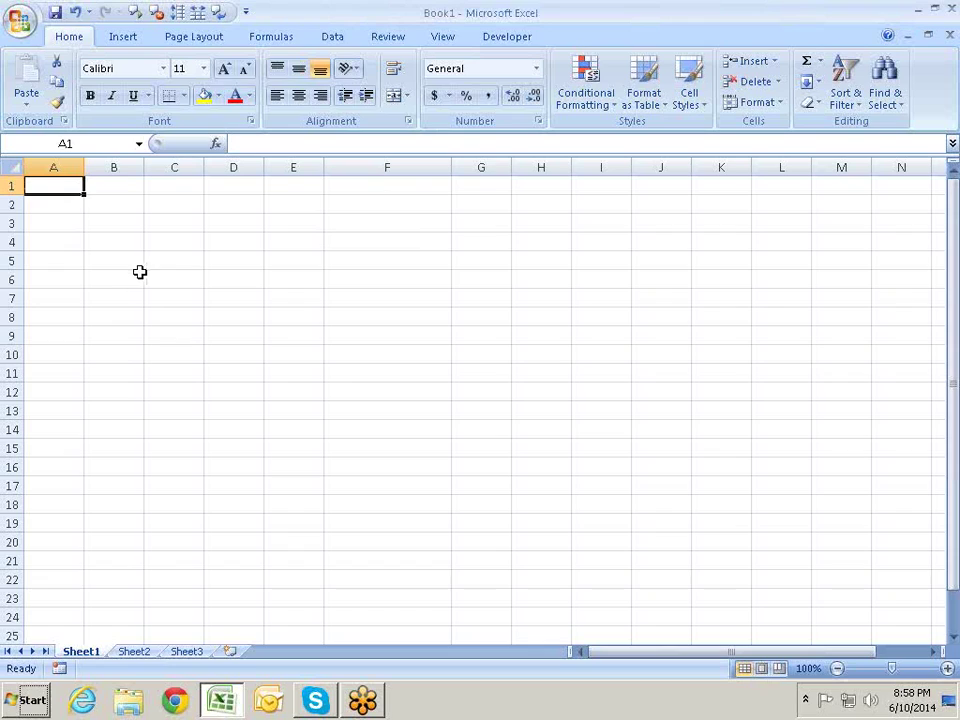
{"action": "key", "text": "Down"}
{"action": "key", "text": "Right"}
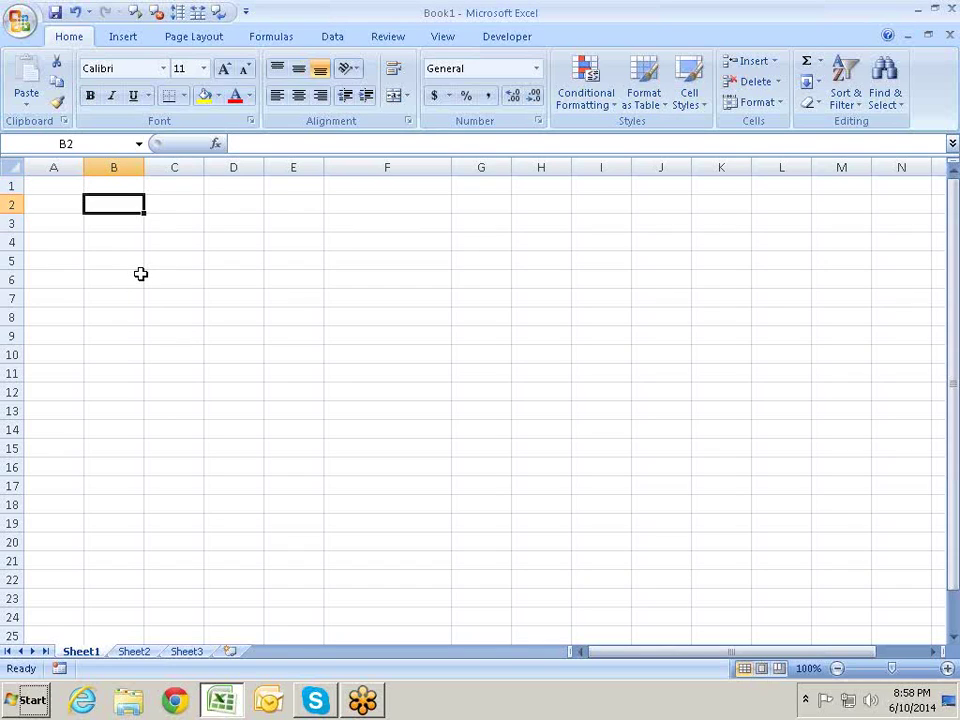
{"action": "key", "text": "ctrl+Home"}
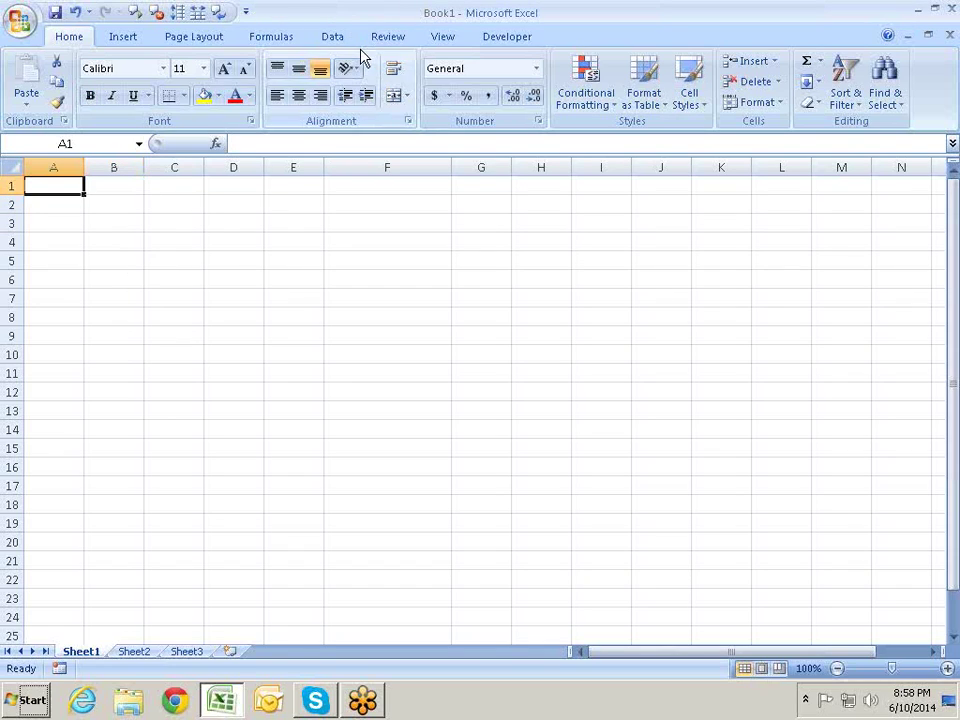
- Show the Formulas ribbon and review the Logical functions list (AND, IF, OR) before closing it
{"action": "left_click", "coordinate": [279, 40]}
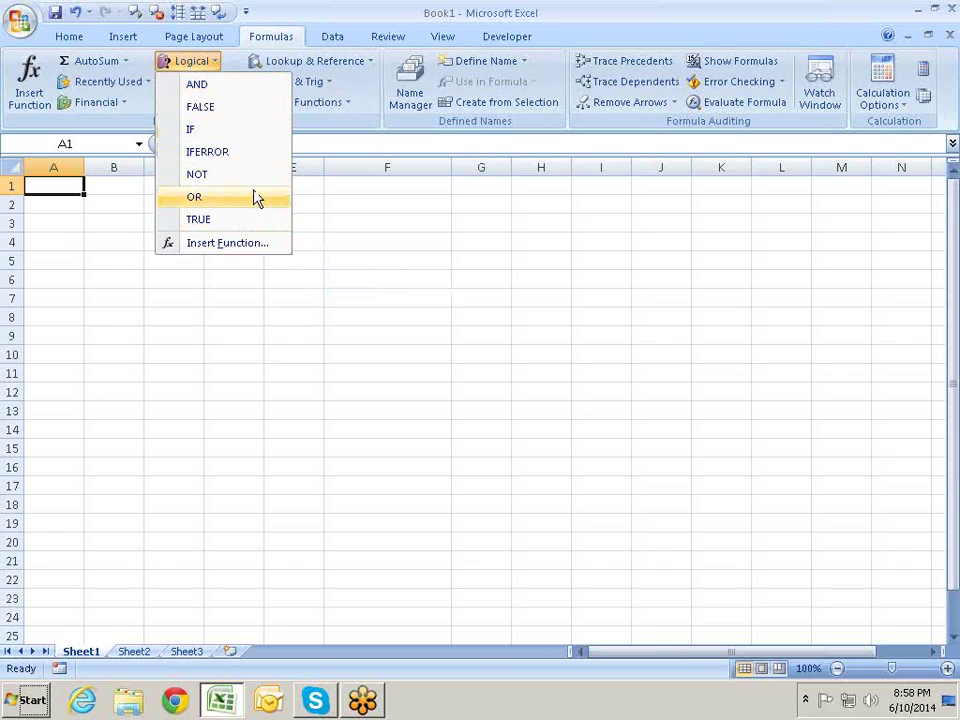
{"action": "left_click", "coordinate": [347, 231]}
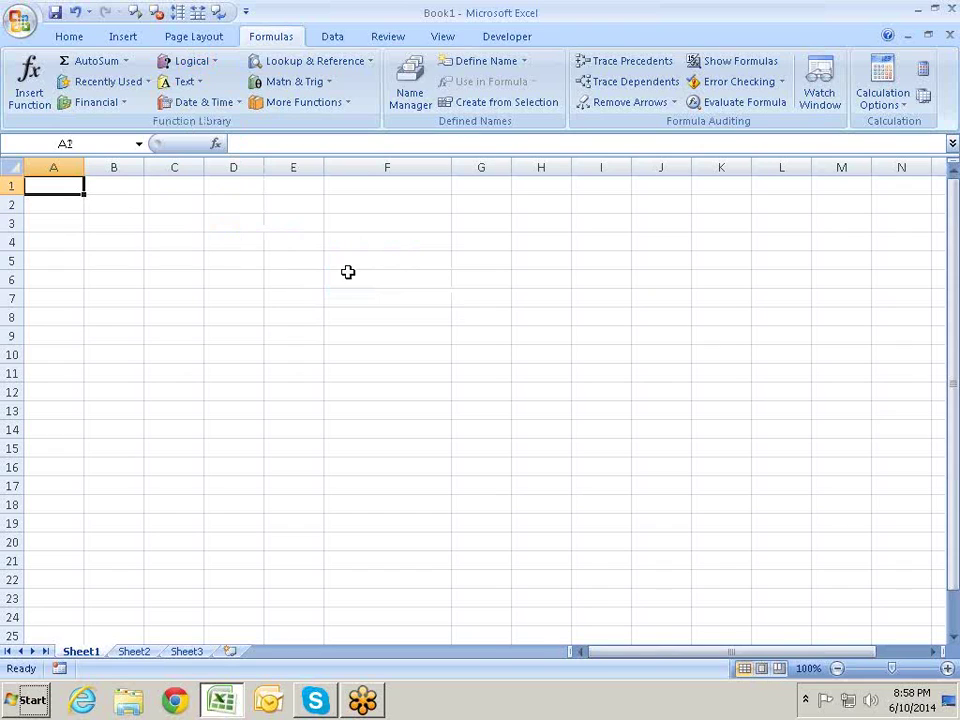
- Enter 20 in A1 and 30 in B1
{"action": "type", "text": "20"}
{"action": "key", "text": "Tab"}
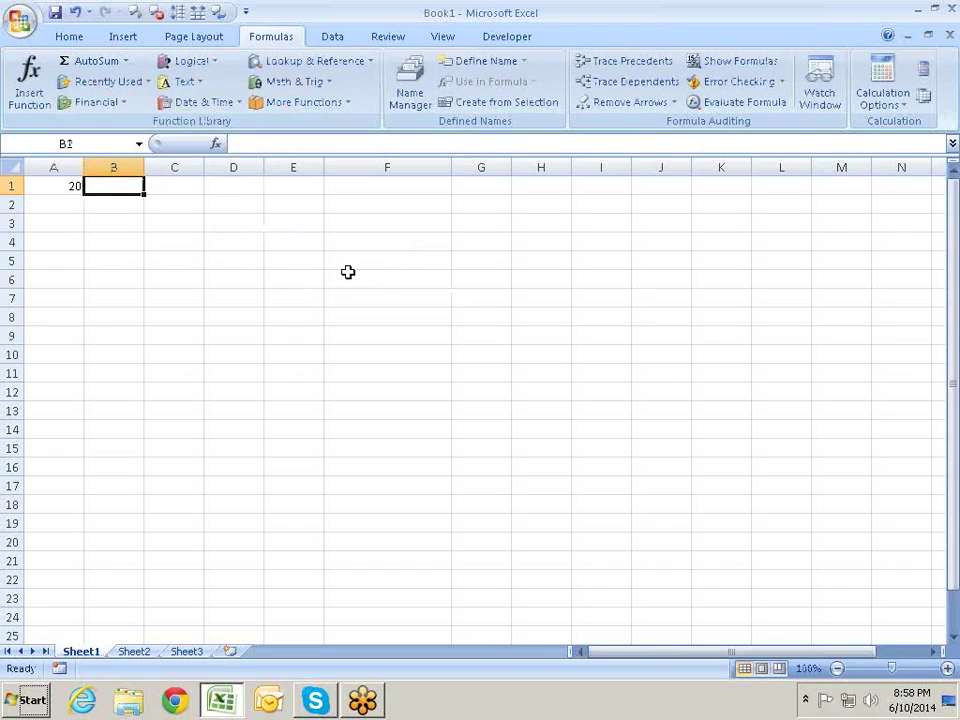
{"action": "type", "text": "30"}
{"action": "key", "text": "Tab"}
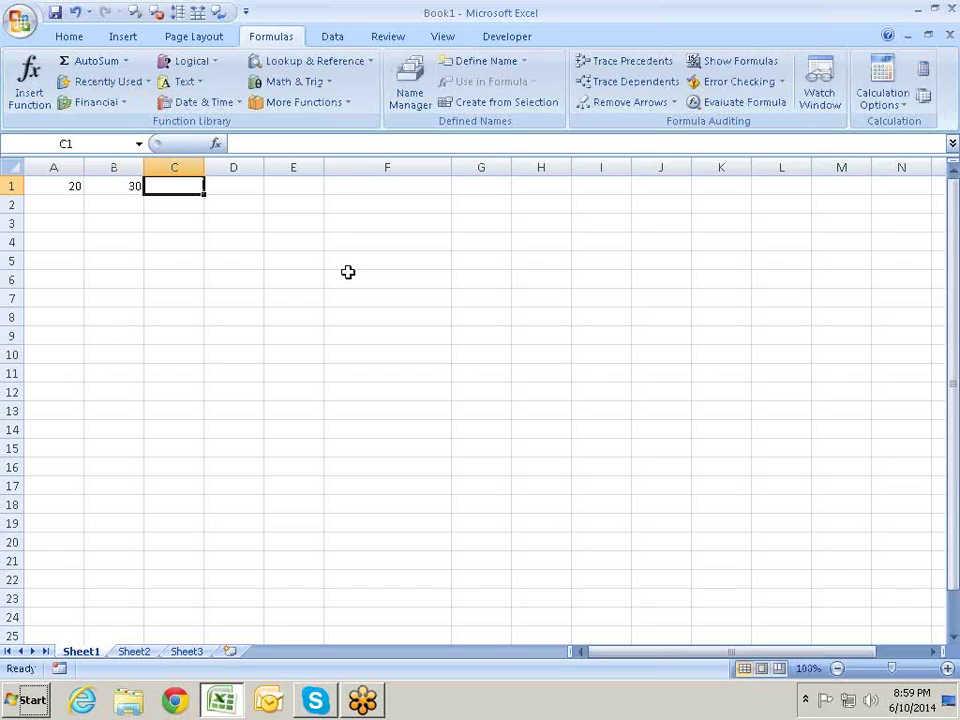
- Begin typing =if in C1, then cancel it, leaving C1 empty
{"action": "type", "text": "=iof"}
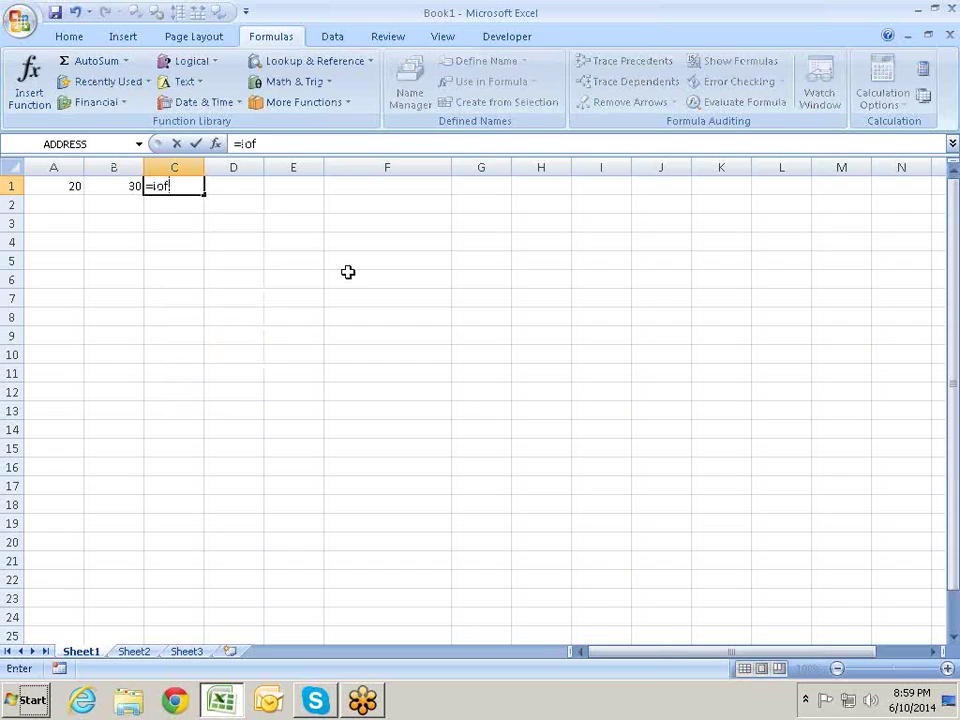
{"action": "key", "text": "BackSpace"}
{"action": "key", "text": "BackSpace"}
{"action": "type", "text": "f"}
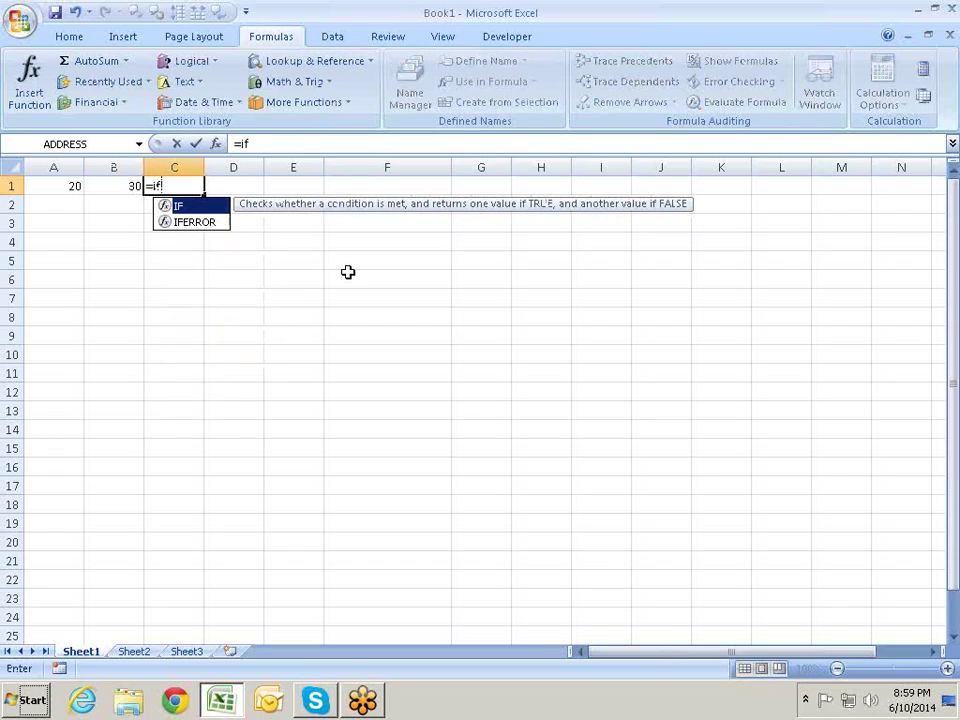
{"action": "key", "text": "Escape"}
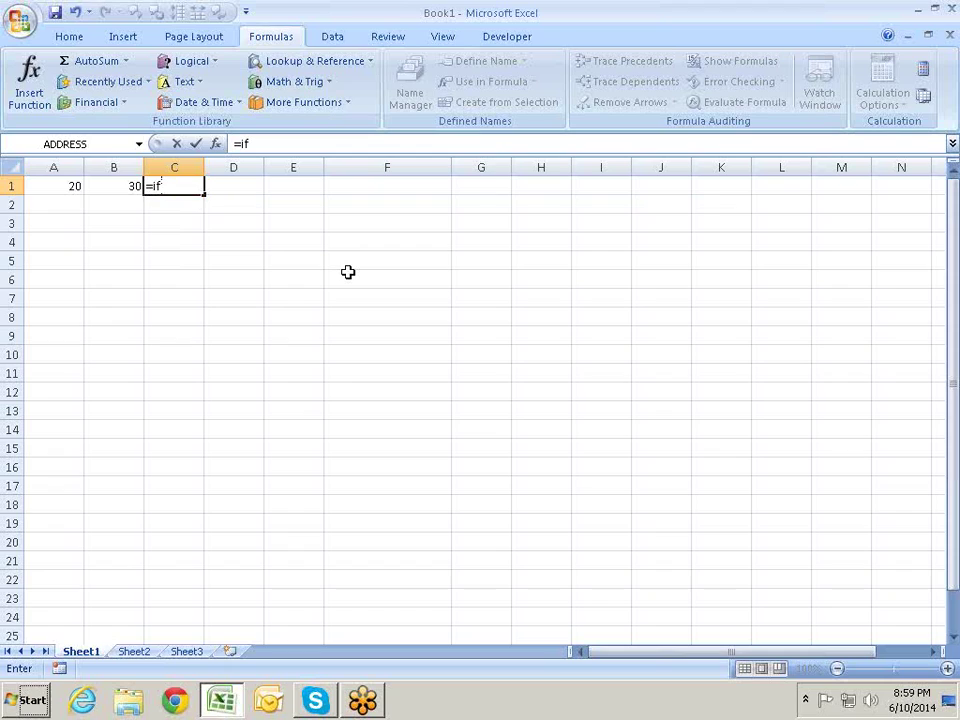
{"action": "key", "text": "Escape"}
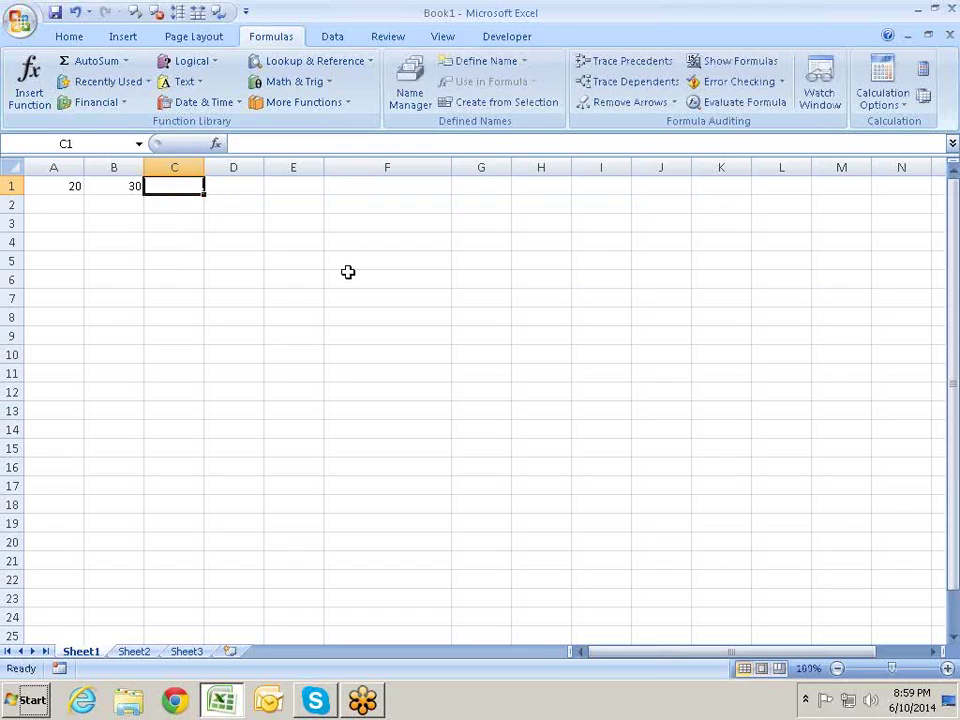
- Start =IF( in C1 after comparing the IF and IFERROR suggestions
{"action": "type", "text": "="}
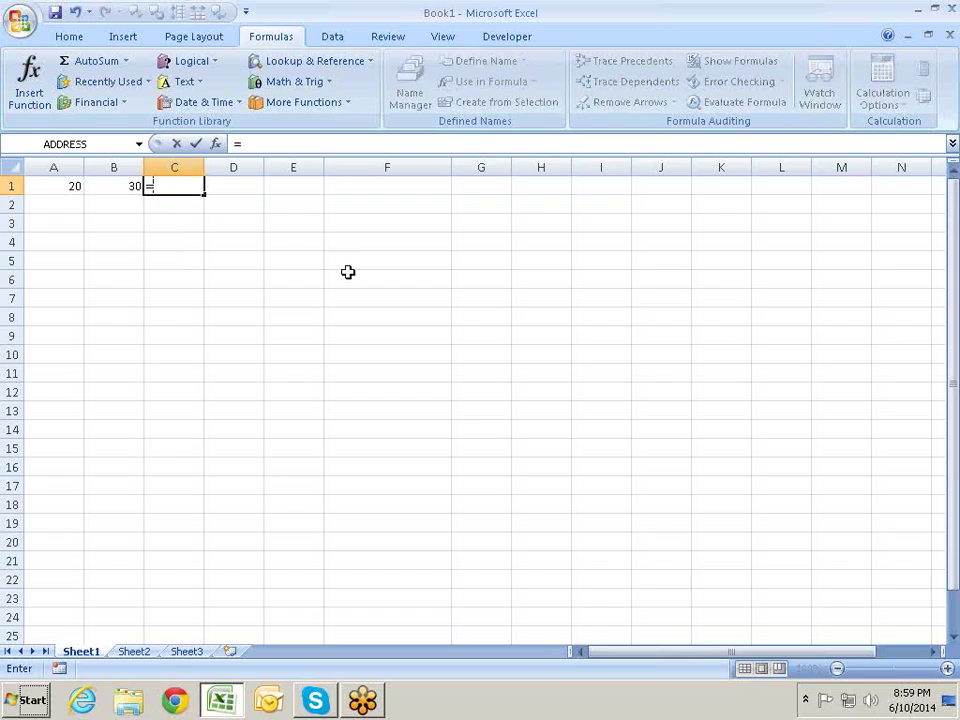
{"action": "type", "text": "if"}
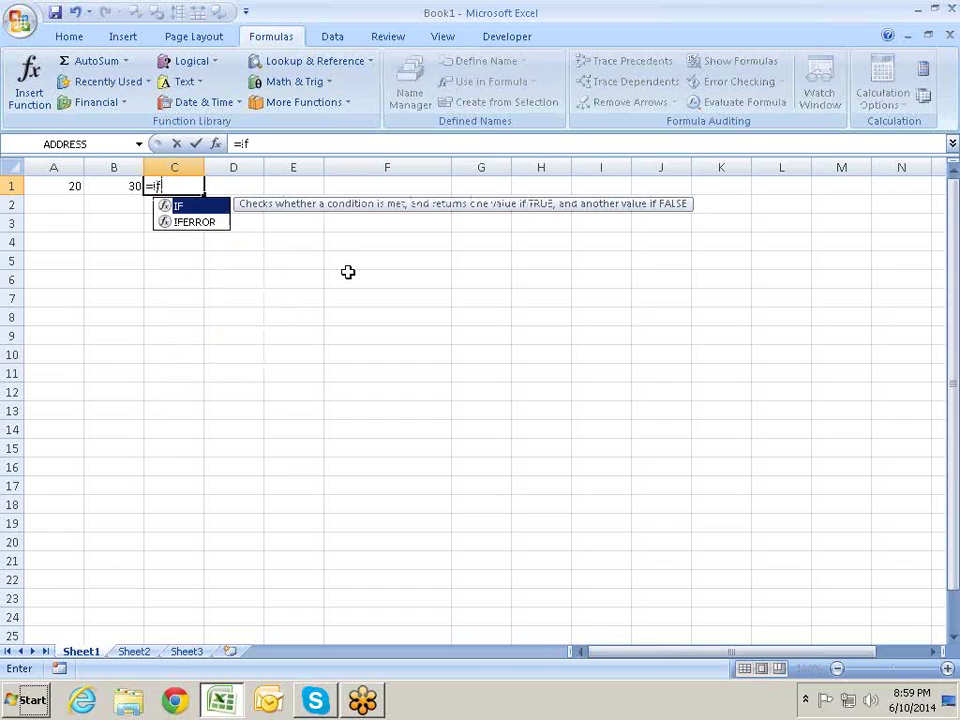
{"action": "key", "text": "Down"}
{"action": "key", "text": "Up"}
{"action": "key", "text": "Down"}
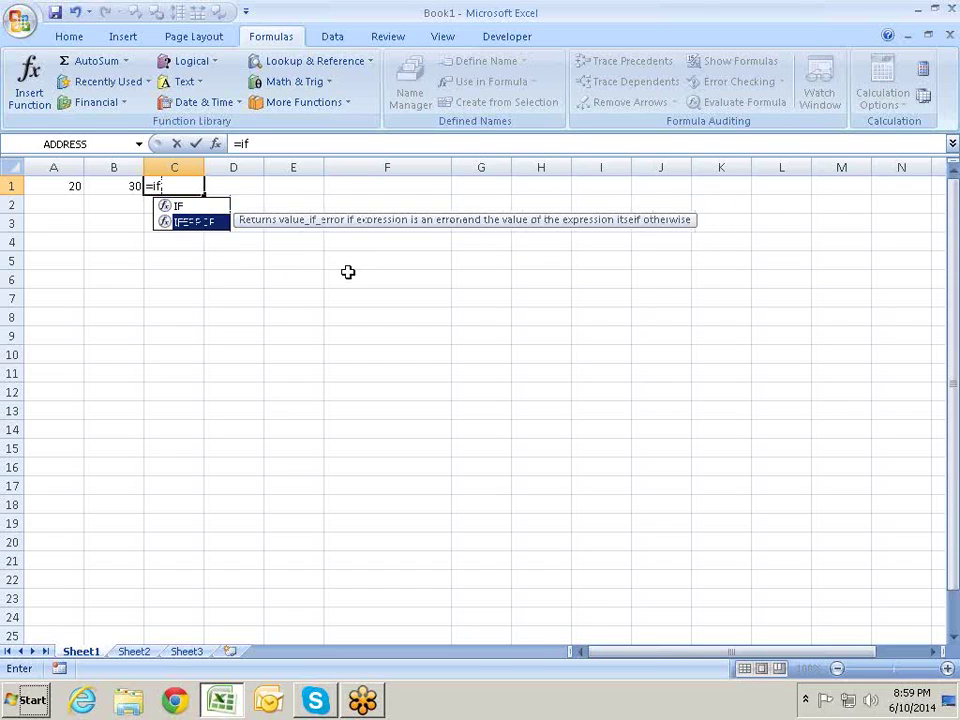
{"action": "key", "text": "Up"}
{"action": "key", "text": "Down"}
{"action": "key", "text": "Up"}
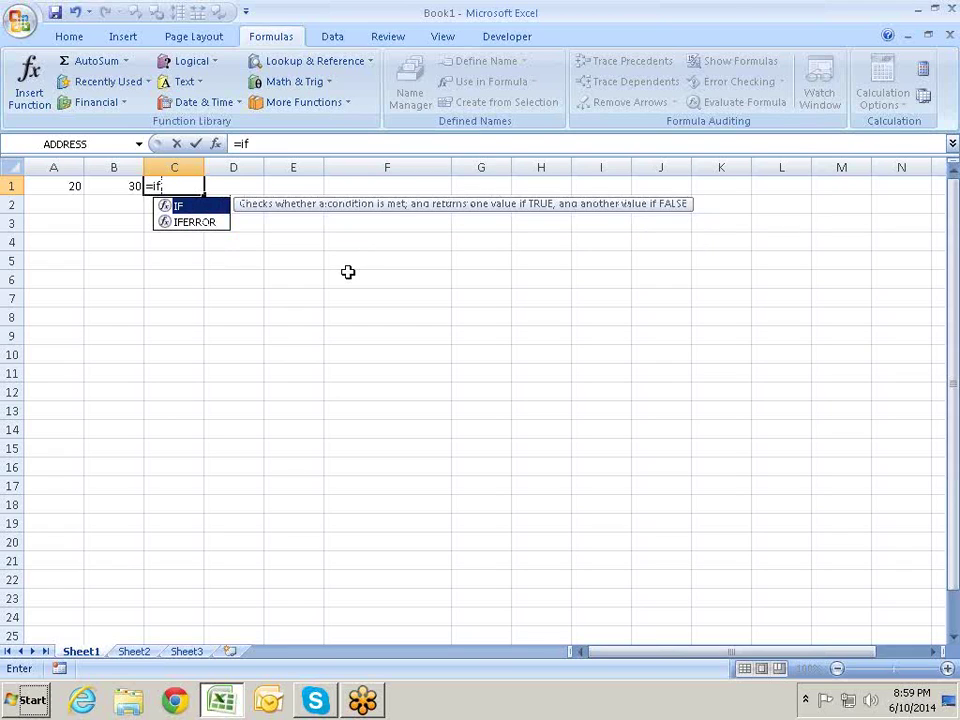
{"action": "key", "text": "Down"}
{"action": "key", "text": "Up"}
{"action": "type", "text": "("}
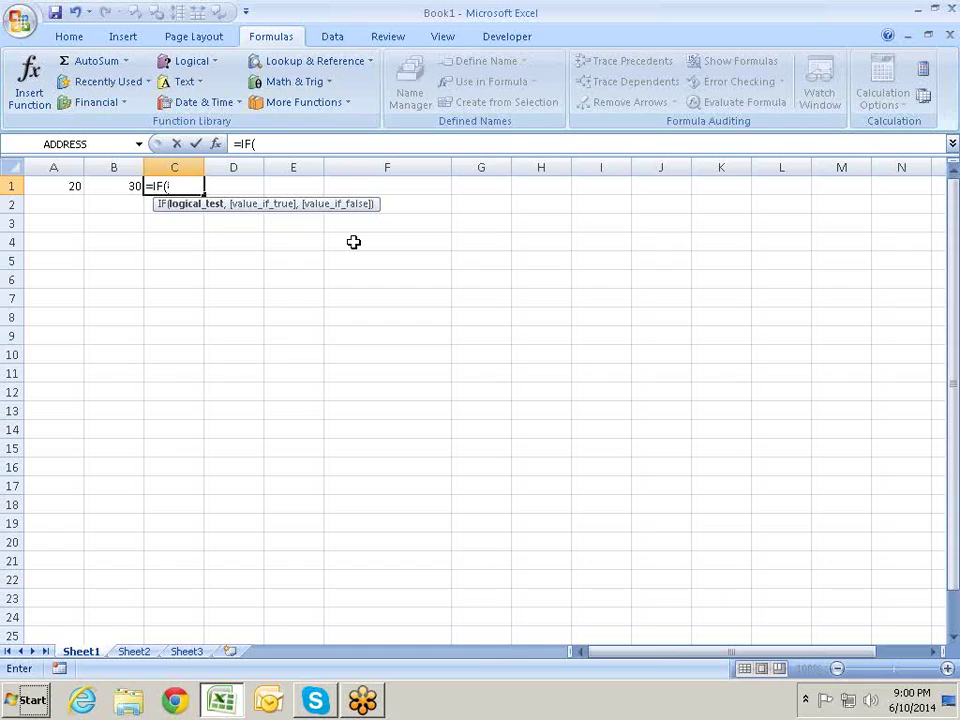
- Complete C1's IF formula with test A1<B1 and results "Secod Value is Greater" and "First Value is Greter"
{"action": "left_click", "coordinate": [54, 186]}
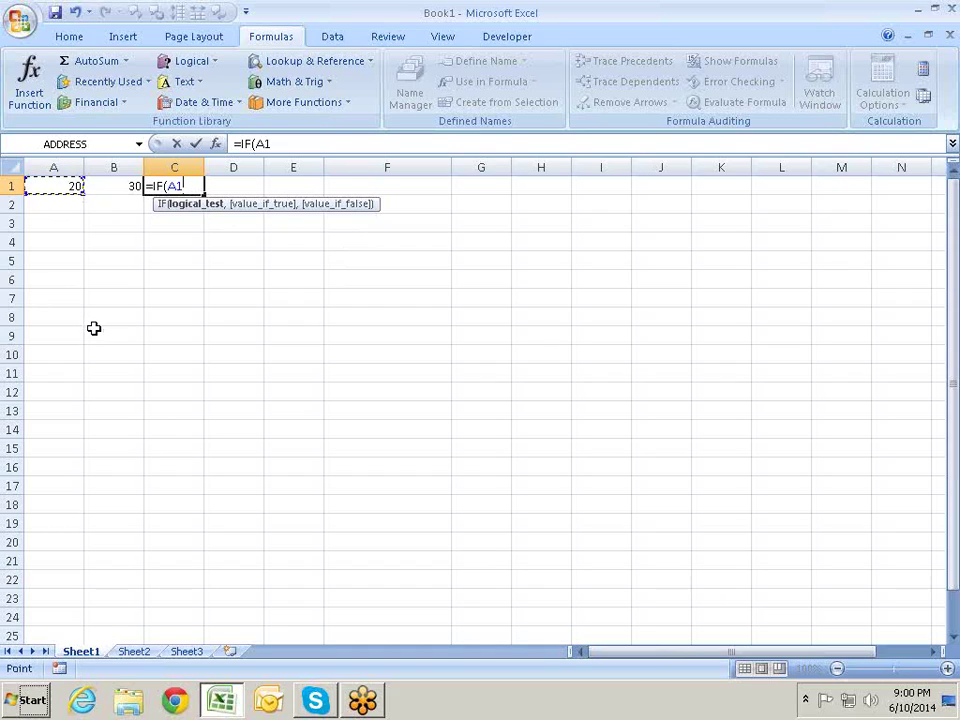
{"action": "type", "text": "<"}
{"action": "type", "text": "30"}
{"action": "type", "text": ","}
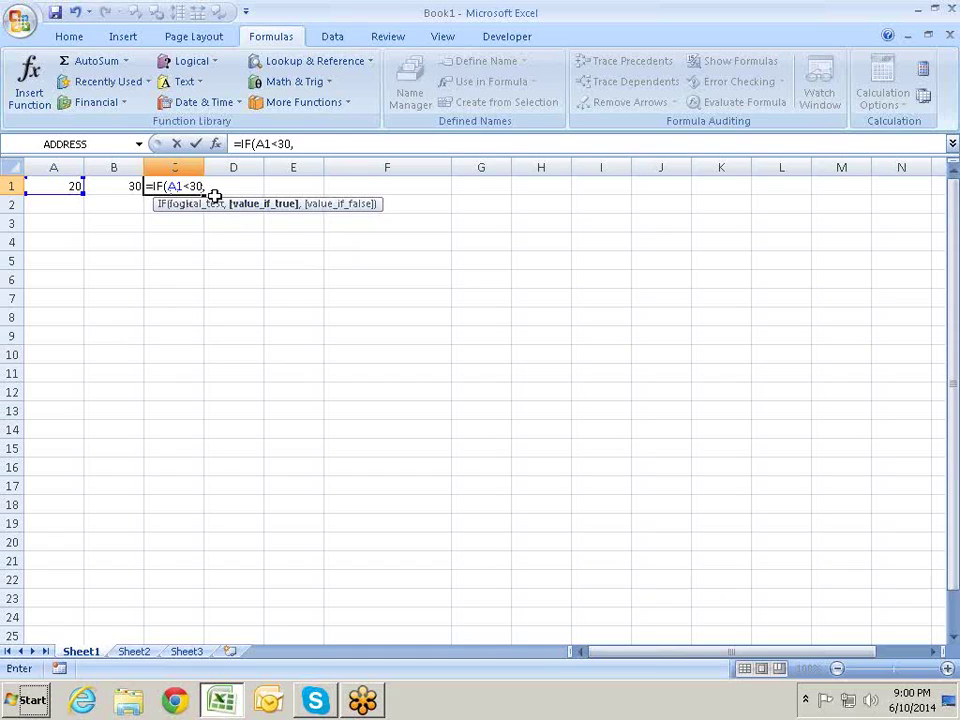
{"action": "type", "text": "\""}
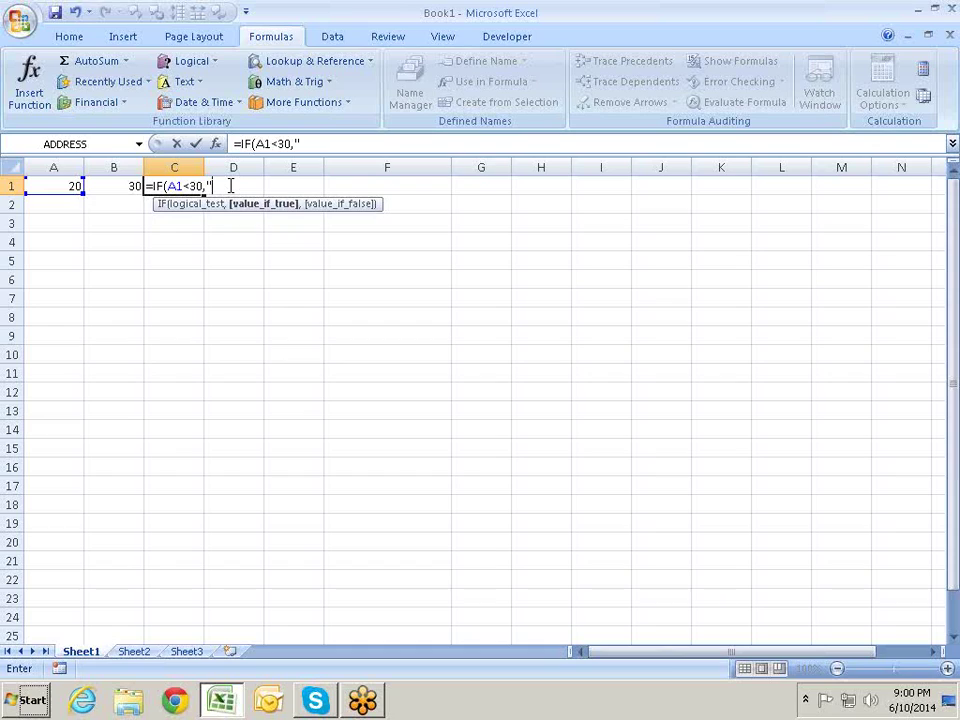
{"action": "type", "text": "F"}
{"action": "key", "text": "BackSpace"}
{"action": "key", "text": "BackSpace"}
{"action": "key", "text": "BackSpace"}
{"action": "key", "text": "BackSpace"}
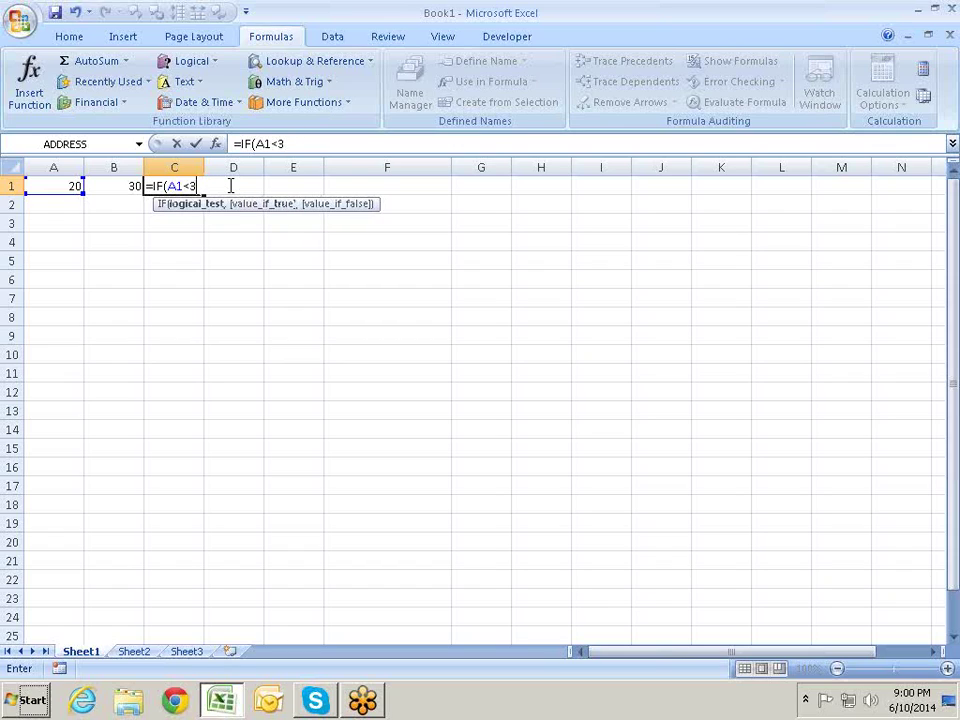
{"action": "key", "text": "BackSpace"}
{"action": "left_click", "coordinate": [123, 192]}
{"action": "type", "text": ","}
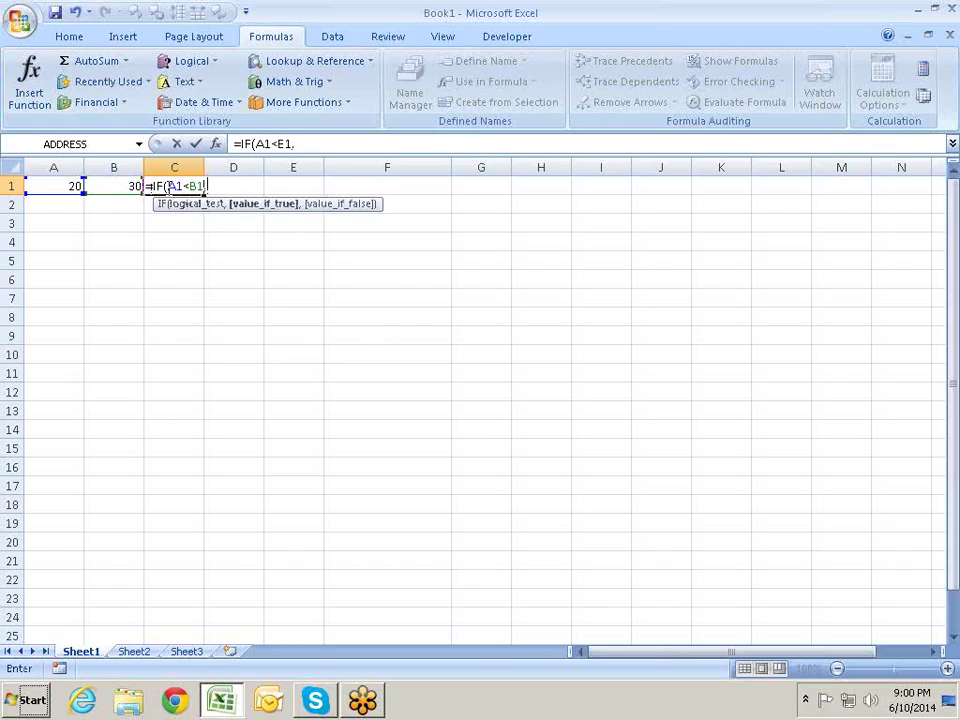
{"action": "type", "text": "\""}
{"action": "type", "text": "Secod V"}
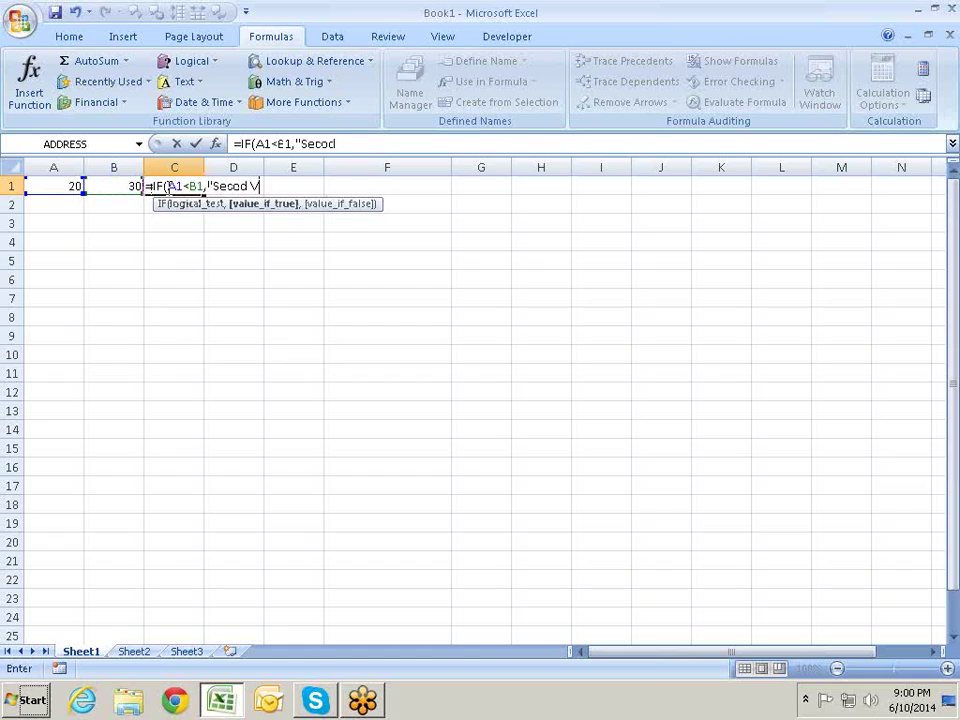
{"action": "type", "text": "alue is"}
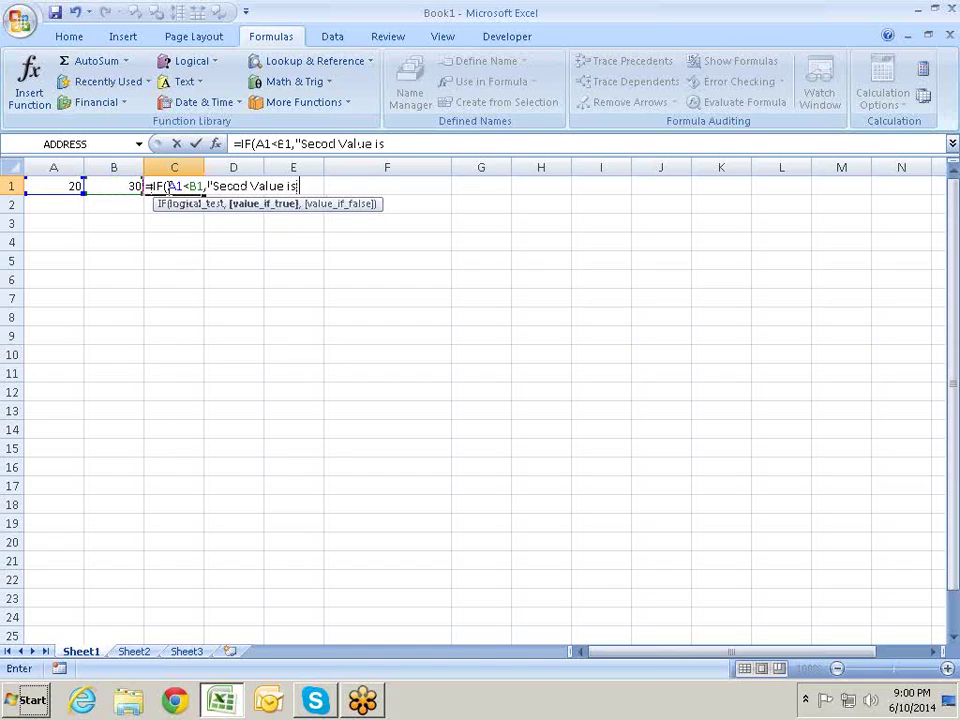
{"action": "type", "text": " Great"}
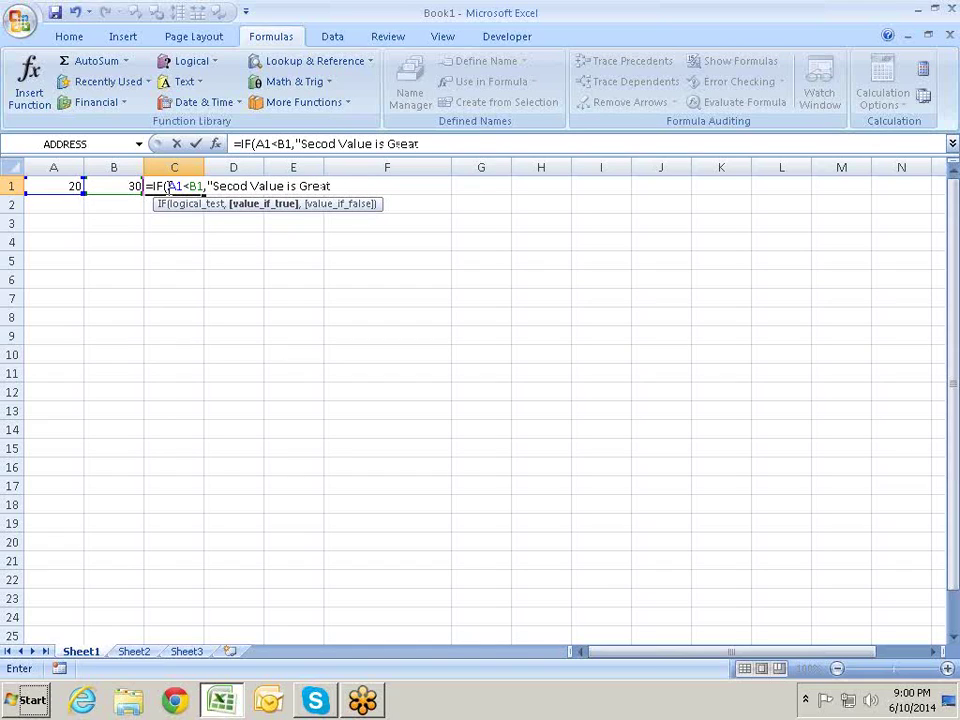
{"action": "type", "text": "er"}
{"action": "type", "text": "\""}
{"action": "type", "text": ",\""}
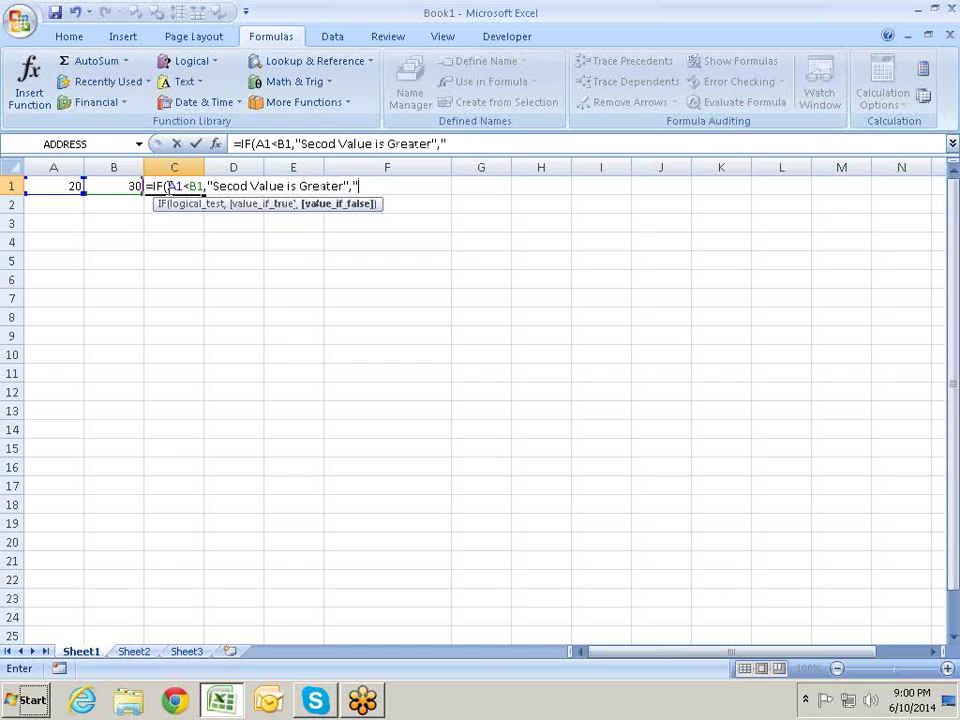
{"action": "type", "text": "Fi"}
{"action": "type", "text": "rst V"}
{"action": "type", "text": "alue is Gr"}
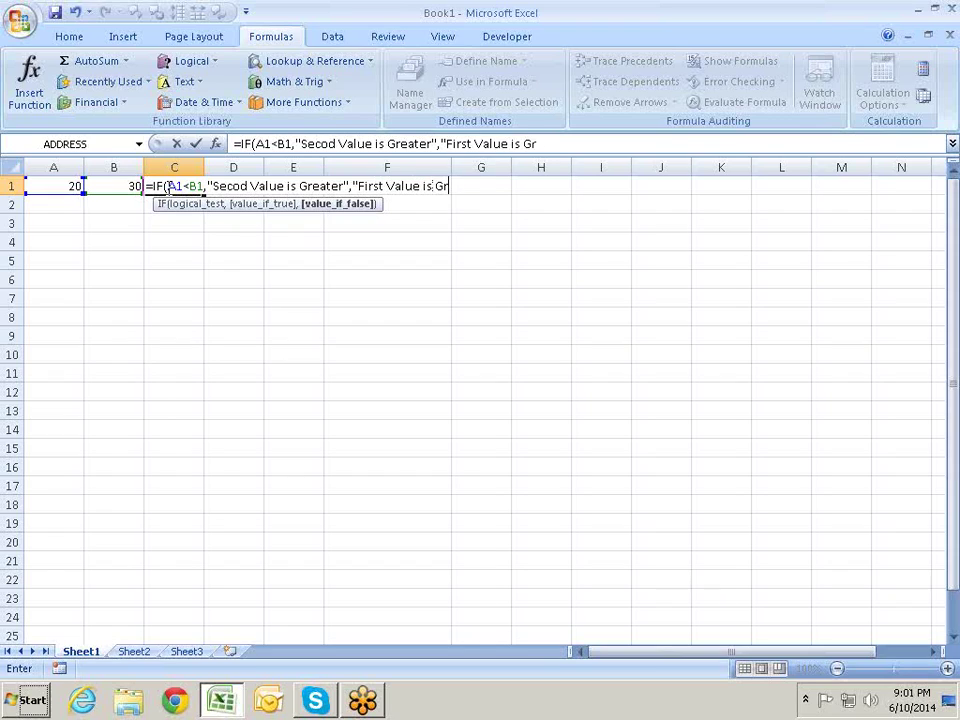
{"action": "type", "text": "eter"}
{"action": "type", "text": "\")"}
- Correct the misspelled "Secod" to "Second" in C1's IF formula
{"action": "left_click", "coordinate": [170, 187]}
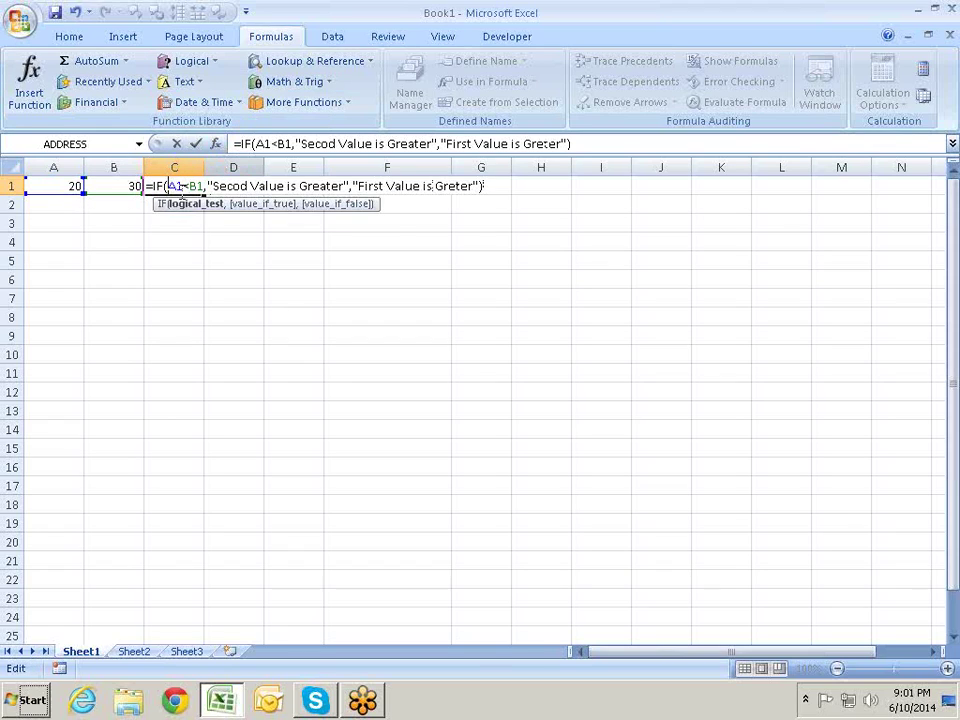
{"action": "left_click", "coordinate": [205, 204]}
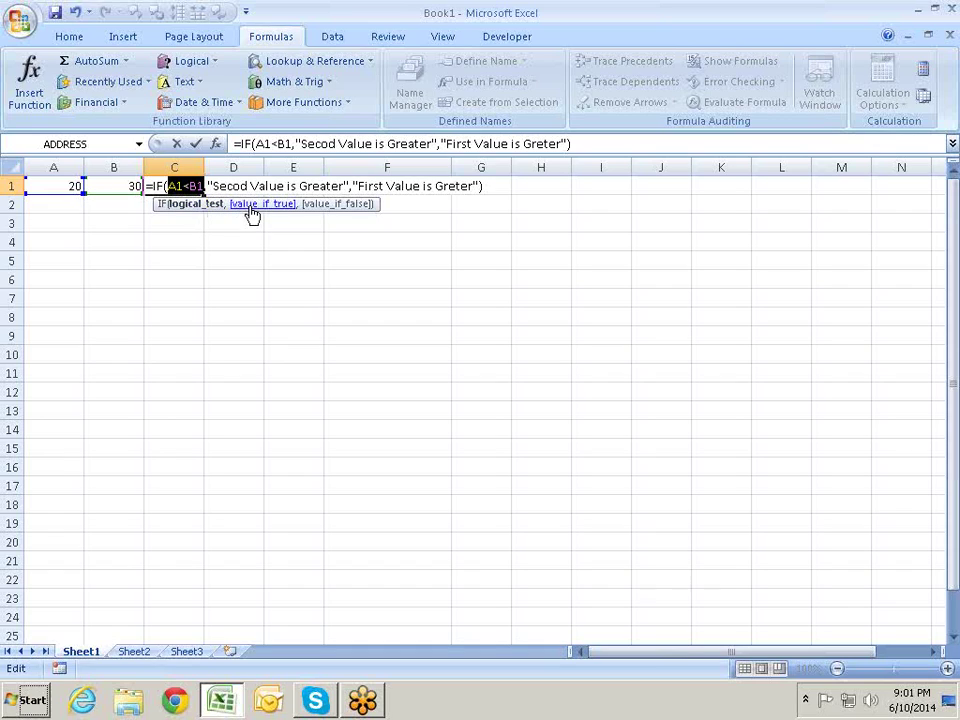
{"action": "left_click", "coordinate": [252, 213]}
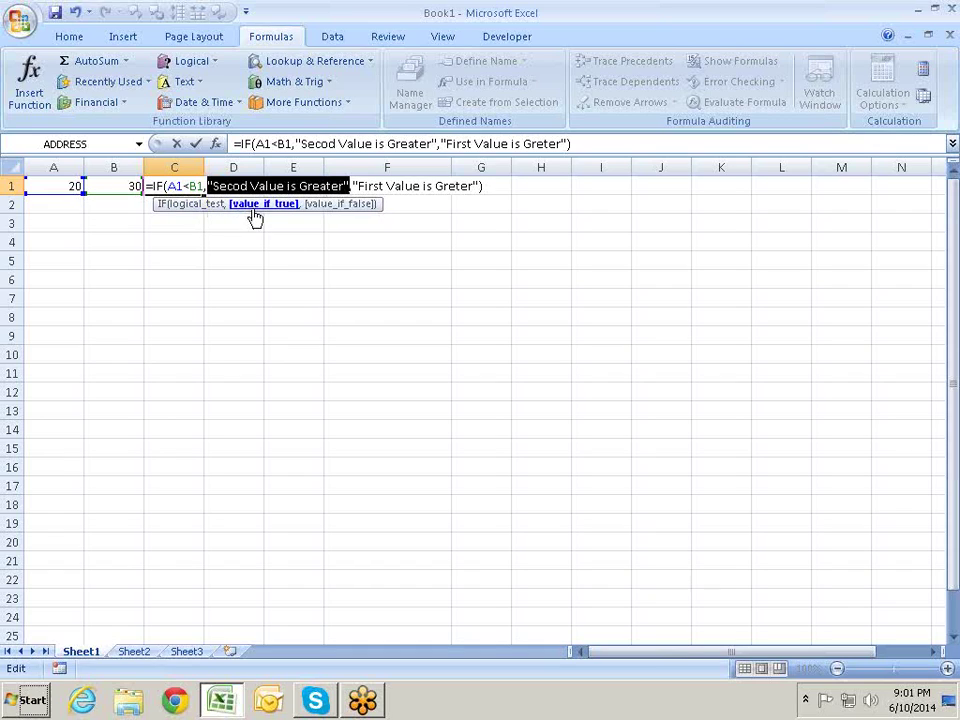
{"action": "left_click", "coordinate": [323, 205]}
{"action": "left_click", "coordinate": [247, 186]}
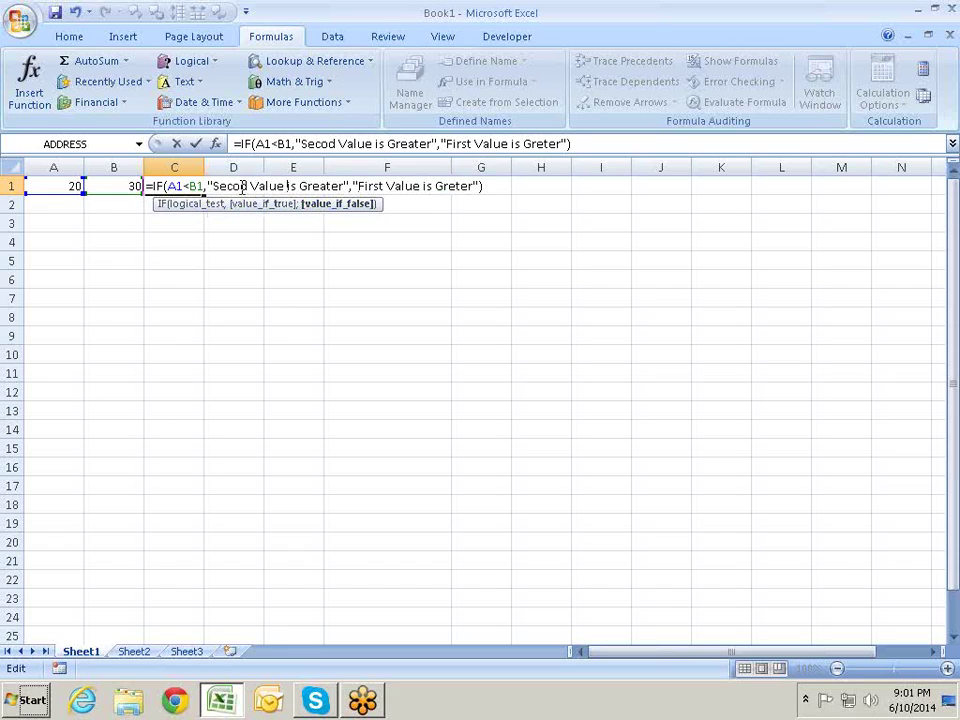
{"action": "type", "text": "n"}
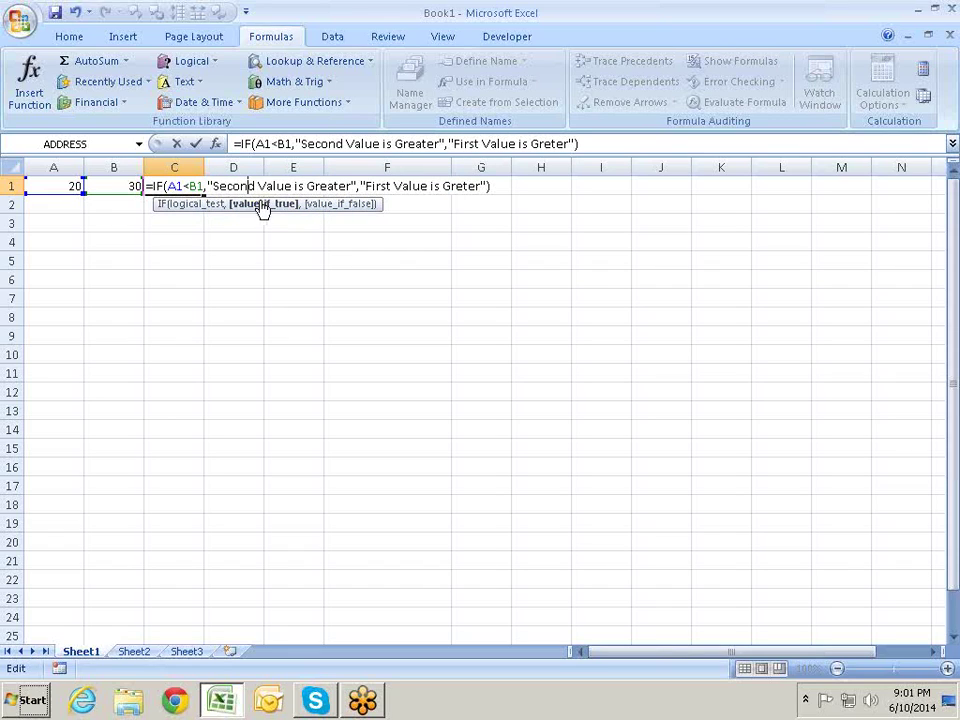
- Highlight each IF argument in turn, ending with the A1<B1 condition selected
{"action": "left_click", "coordinate": [266, 206]}
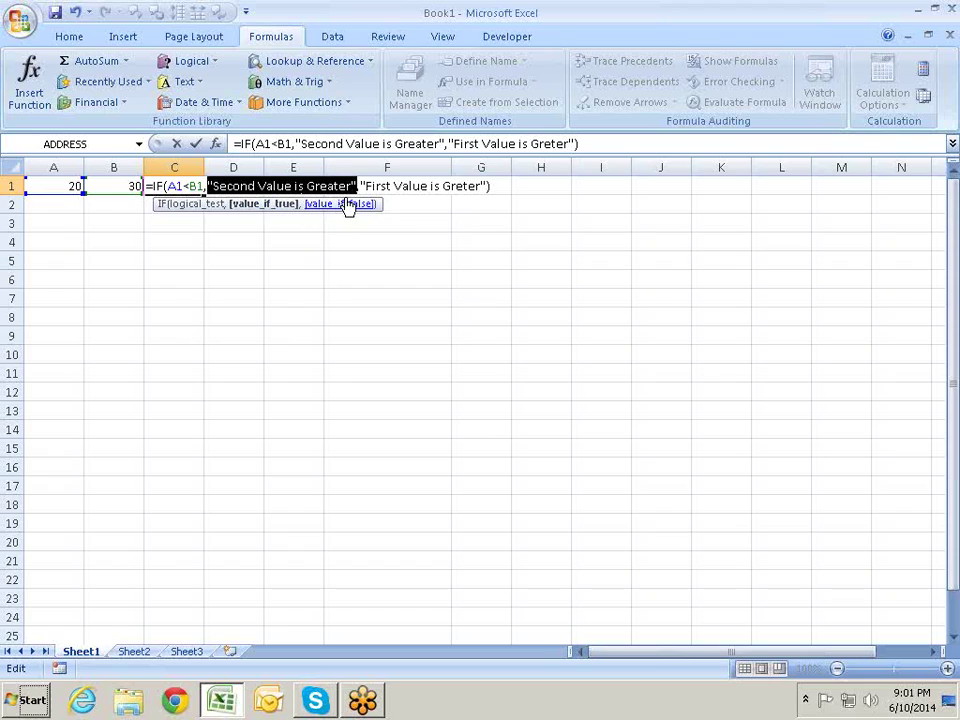
{"action": "left_click", "coordinate": [347, 205]}
{"action": "left_click", "coordinate": [205, 206]}
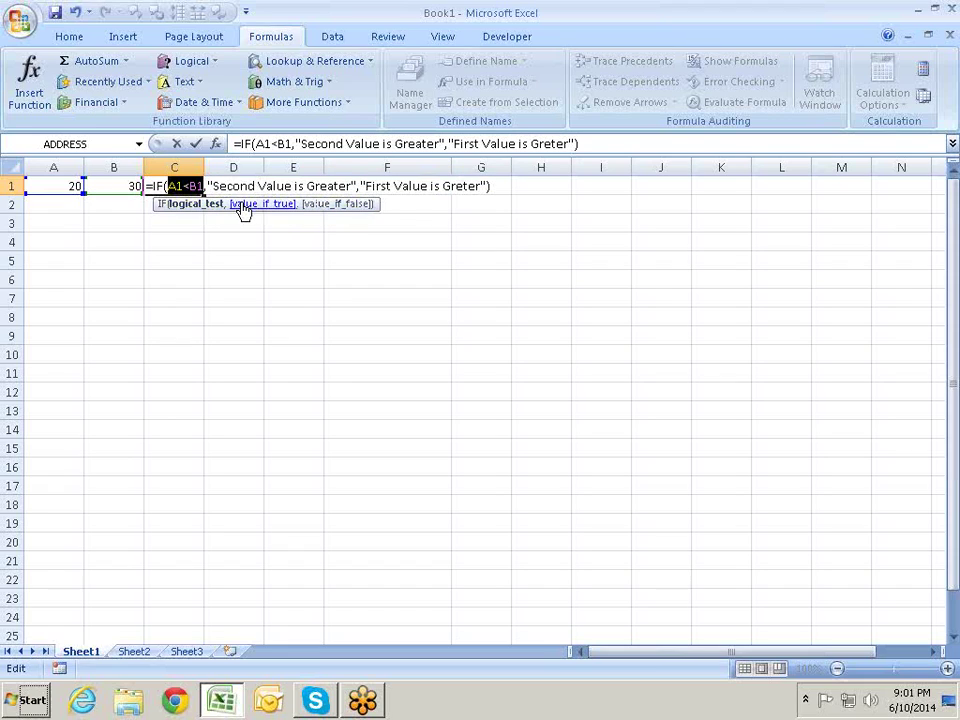
{"action": "left_click", "coordinate": [242, 205]}
{"action": "left_click", "coordinate": [333, 205]}
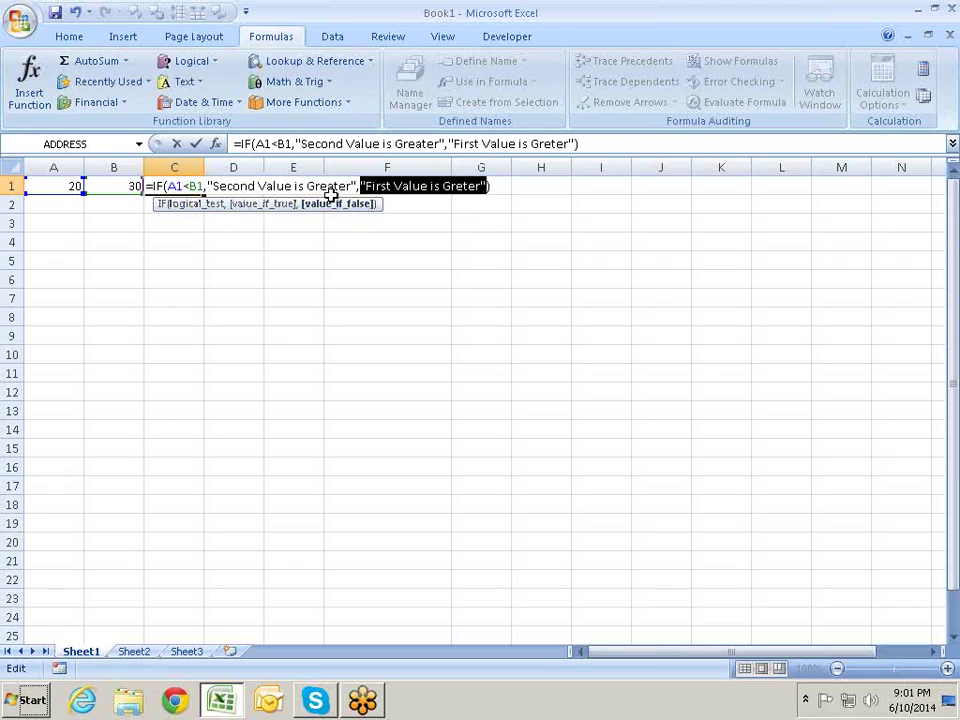
{"action": "left_click", "coordinate": [268, 203]}
{"action": "left_click", "coordinate": [210, 204]}
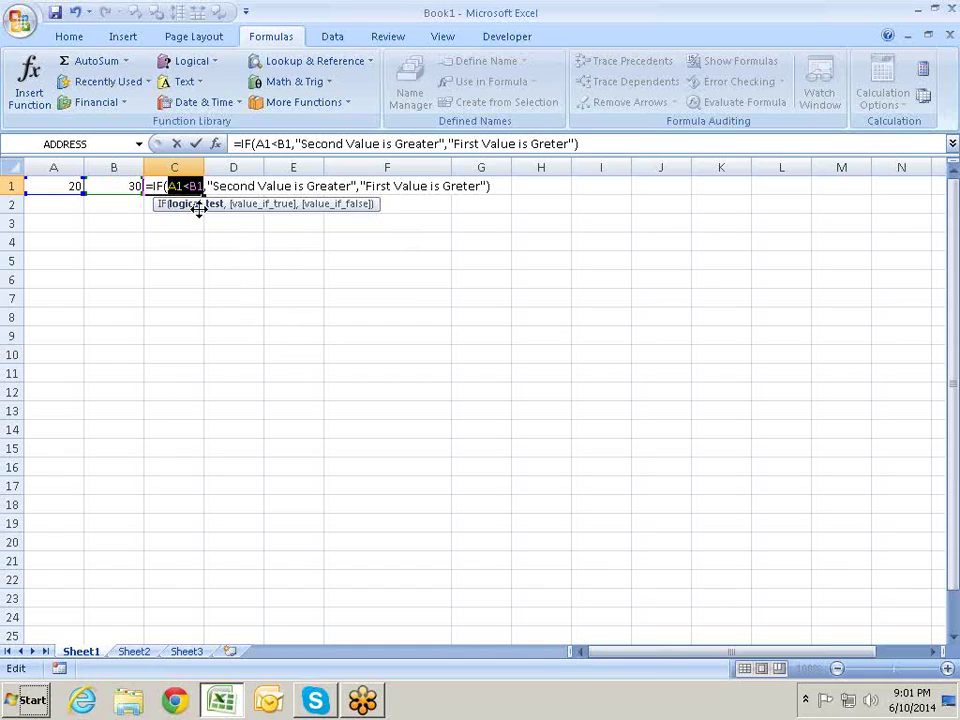
{"action": "left_click", "coordinate": [208, 186]}
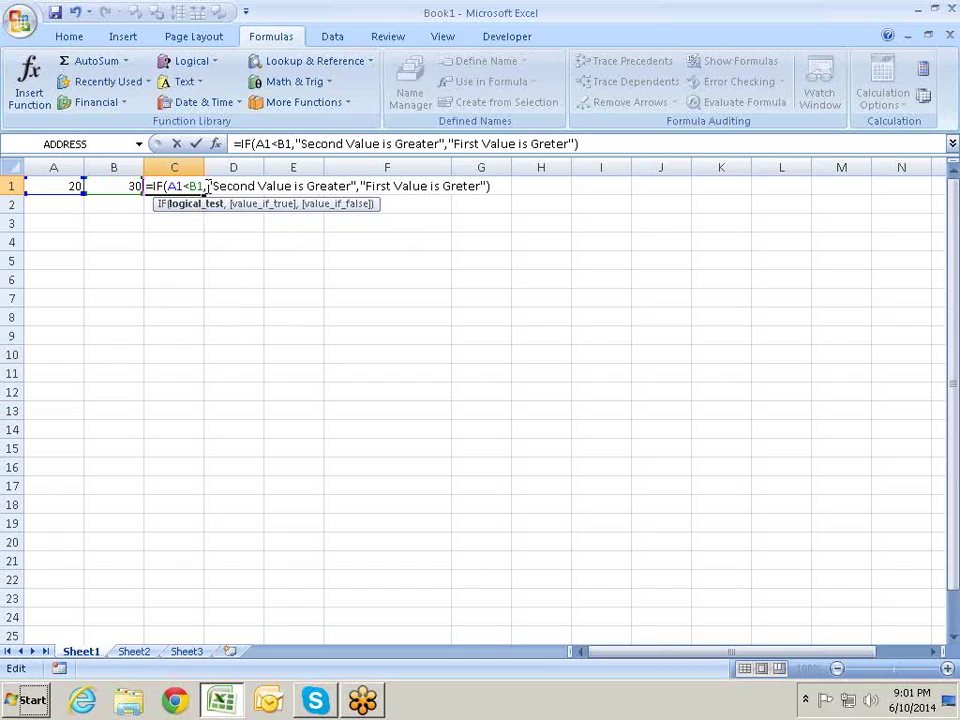
{"action": "left_click_drag", "start_coordinate": [208, 186], "coordinate": [360, 186]}
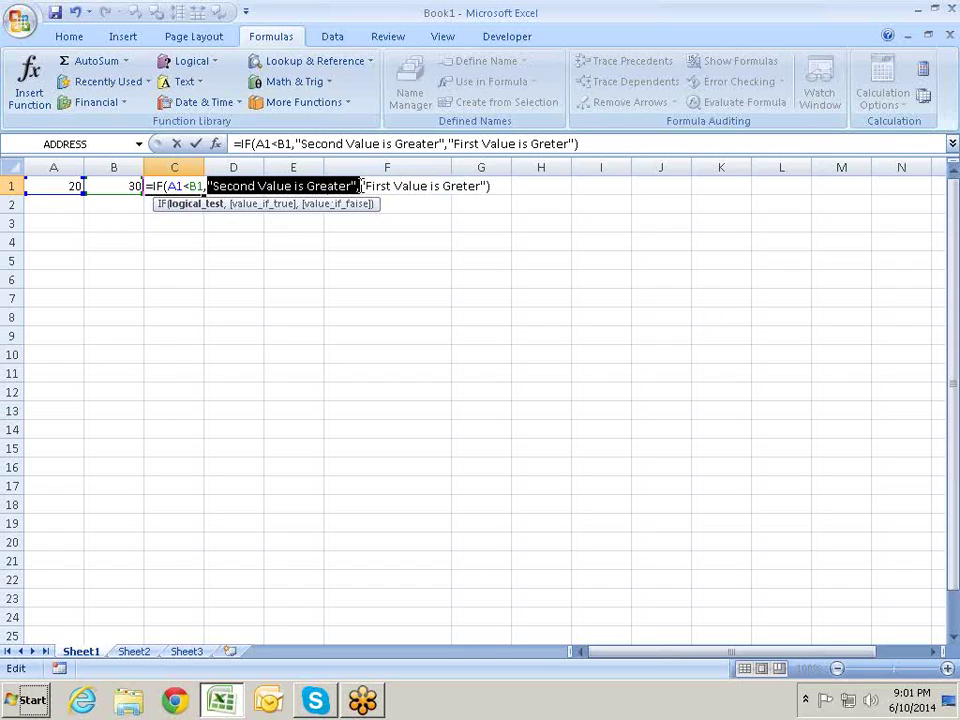
{"action": "left_click", "coordinate": [208, 205]}
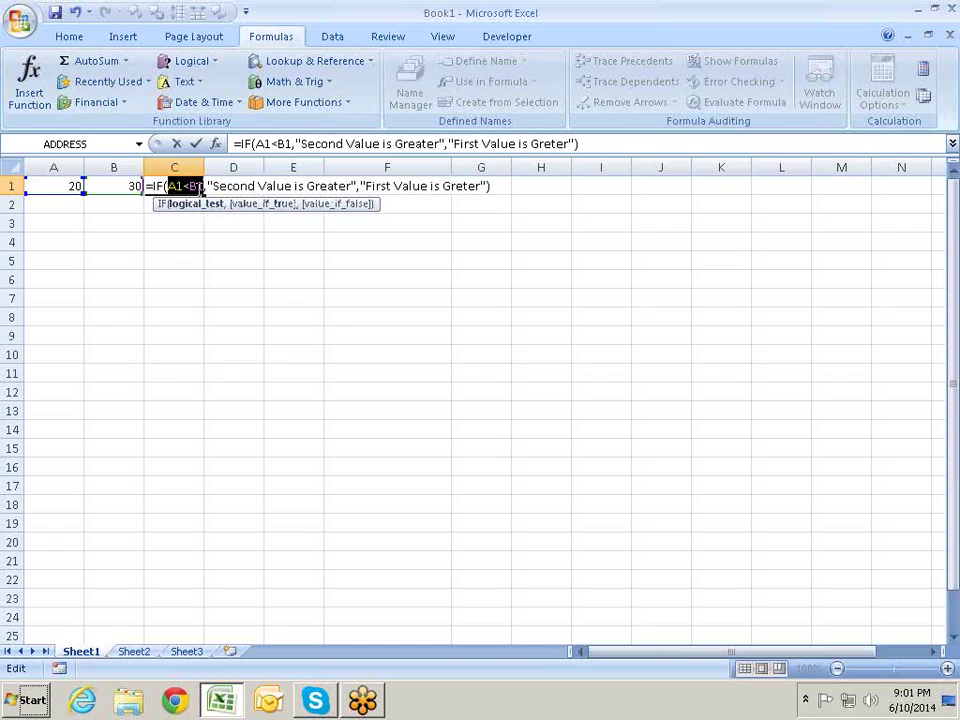
- Evaluate the selected A1<B1 condition with F9, then cancel the edit so C1 stays empty
{"action": "key", "text": "F9"}
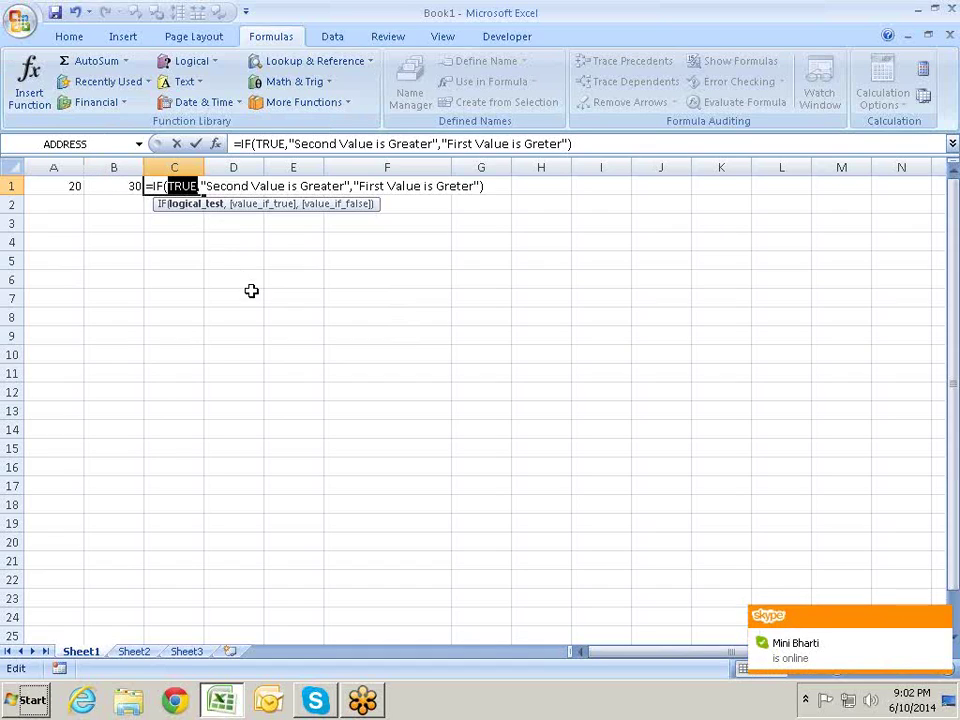
{"action": "key", "text": "Escape"}
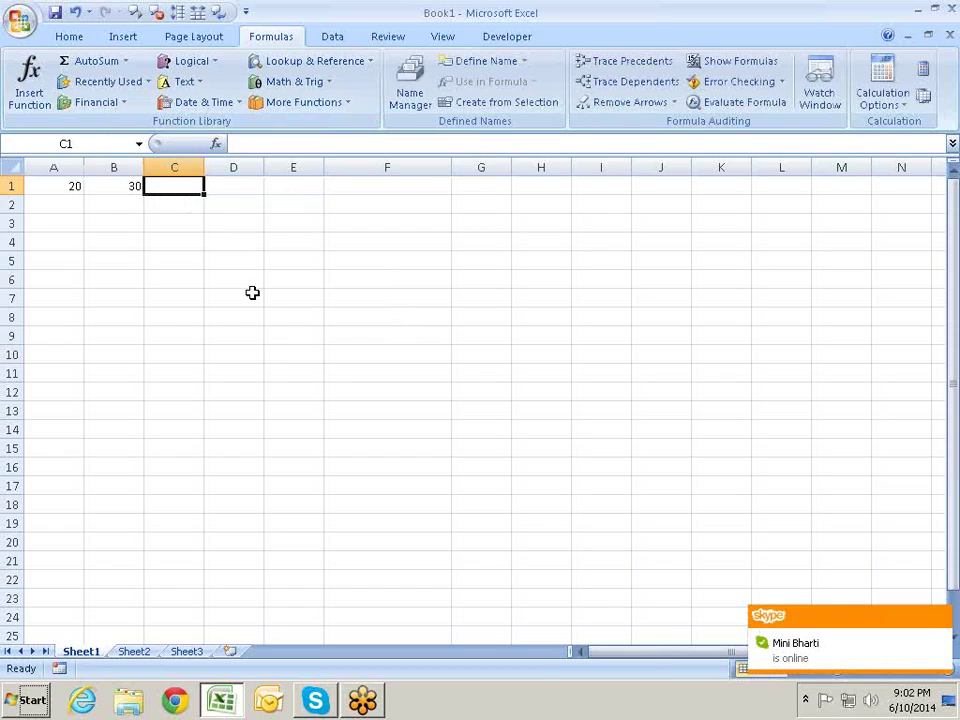
- Type =IF(A1<B1,"Second Value is Greater","First Value is Greater") into C1
{"action": "type", "text": "="}
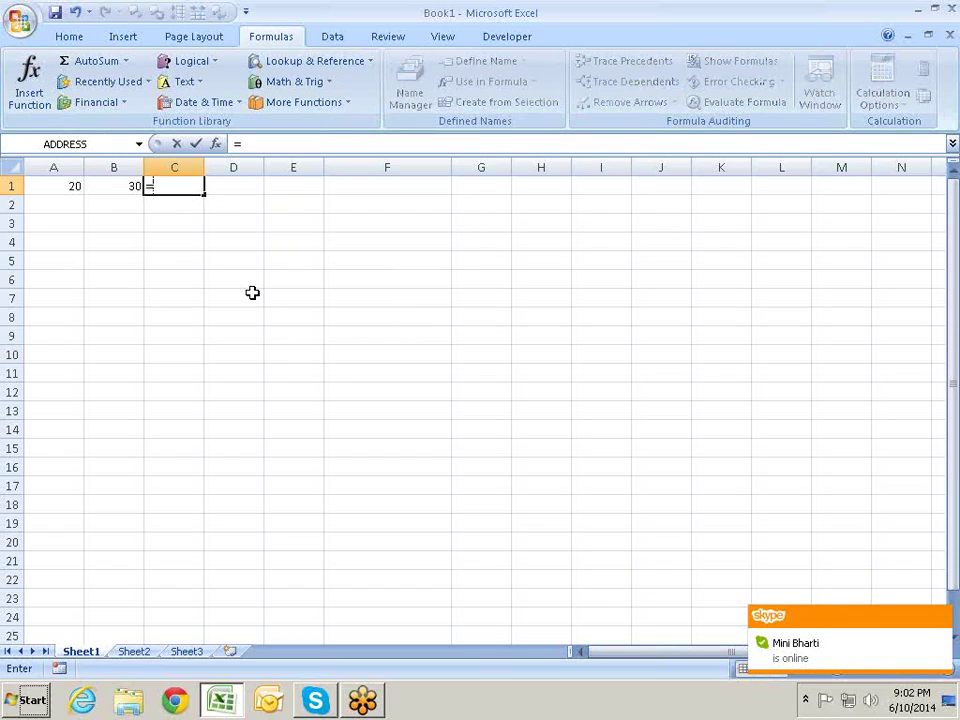
{"action": "type", "text": "if("}
{"action": "key", "text": "Left"}
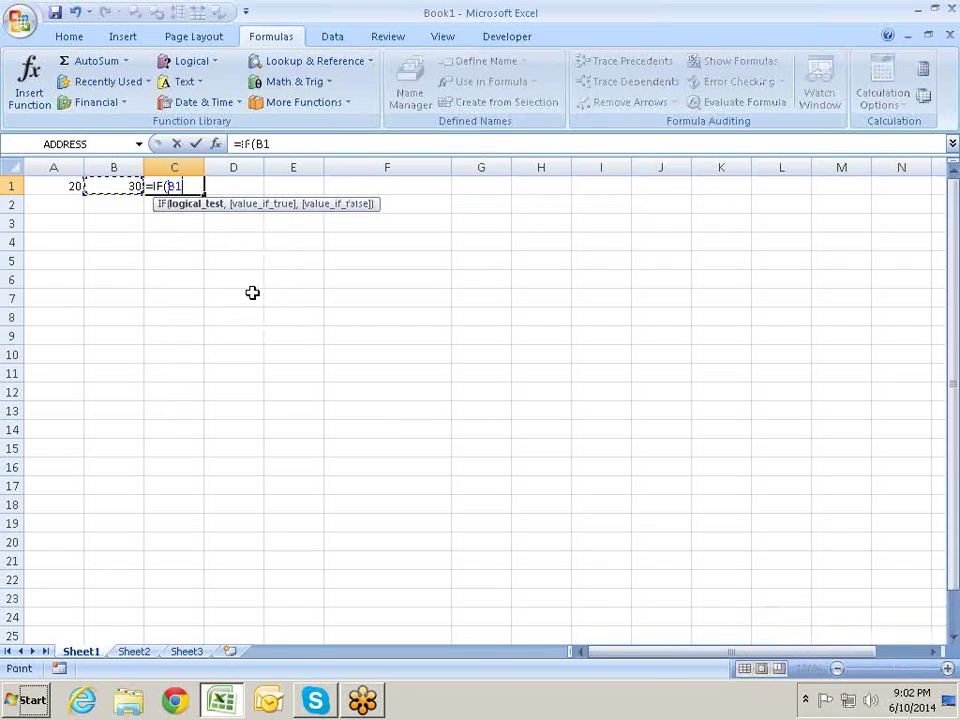
{"action": "key", "text": "Left"}
{"action": "type", "text": ">"}
{"action": "key", "text": "BackSpace"}
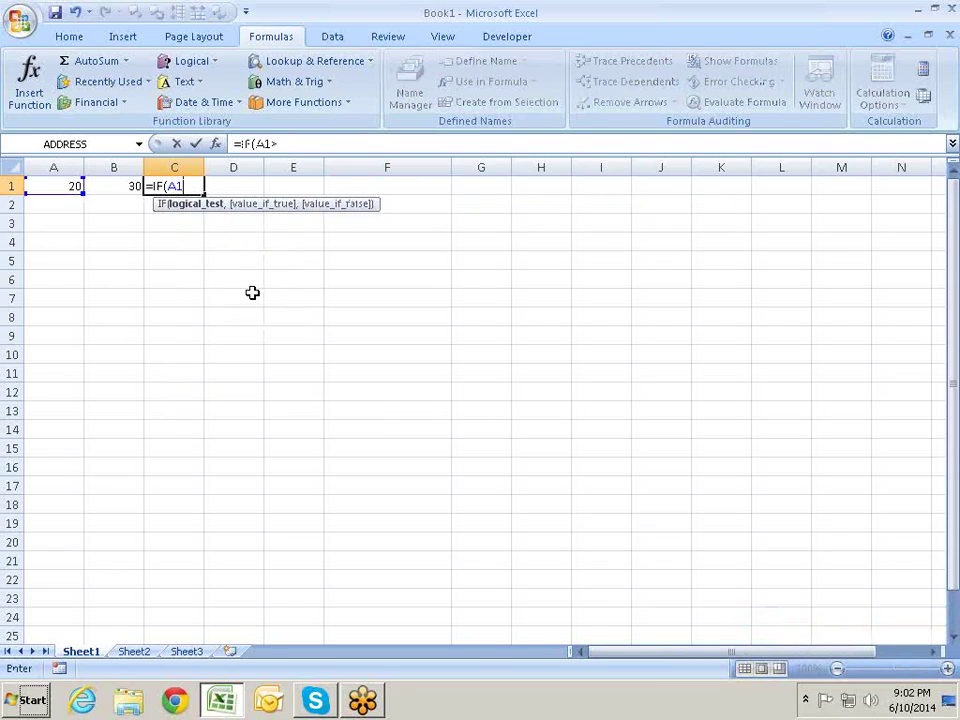
{"action": "type", "text": "<"}
{"action": "key", "text": "Left"}
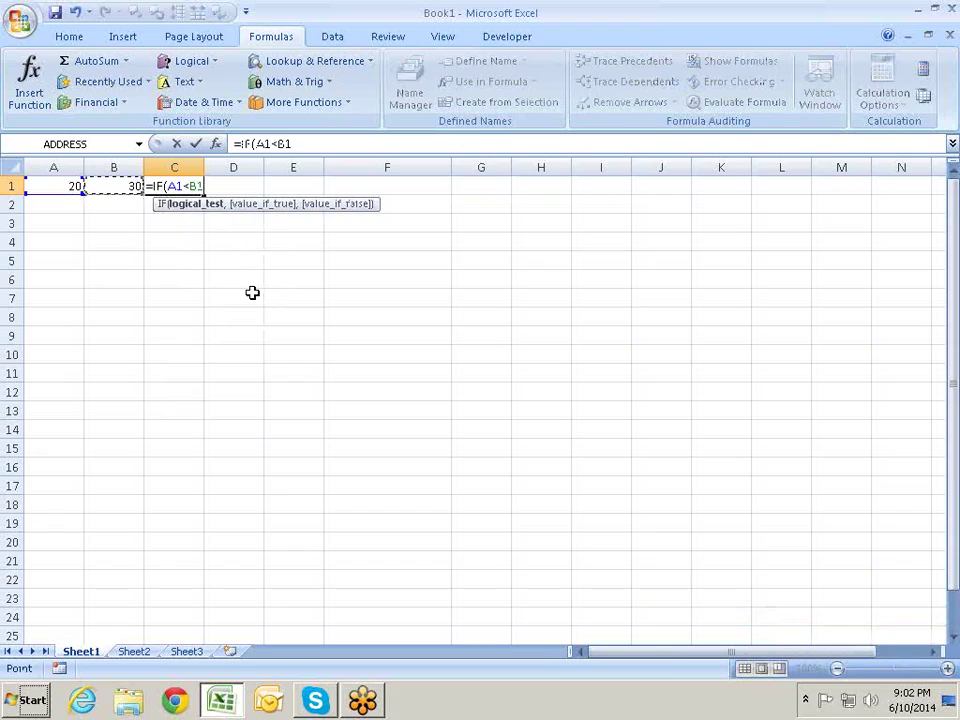
{"action": "type", "text": ",\""}
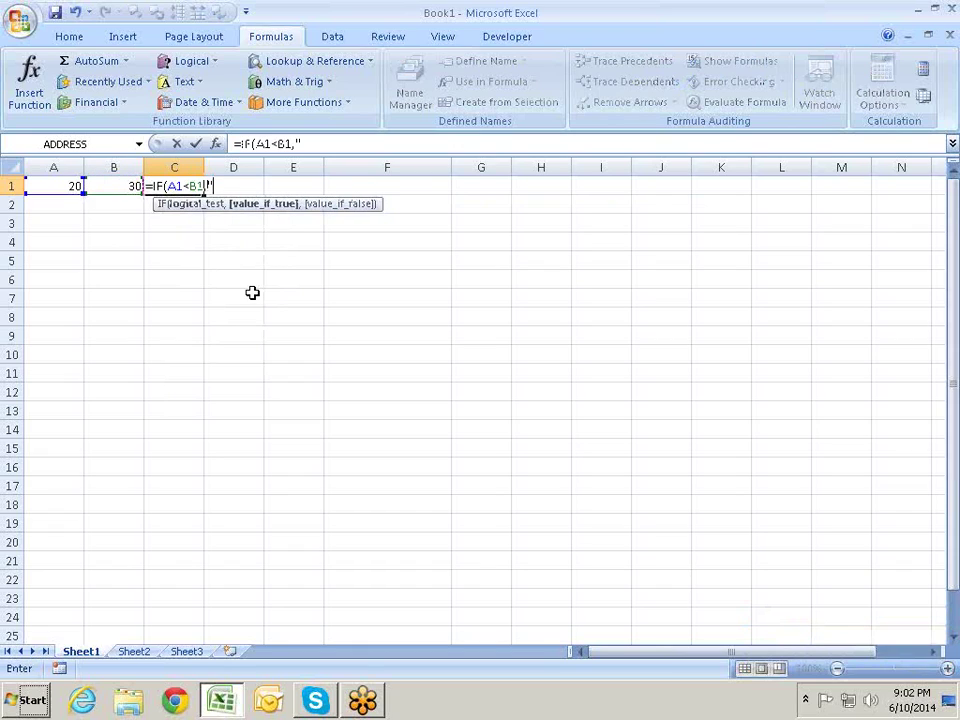
{"action": "type", "text": "Seco"}
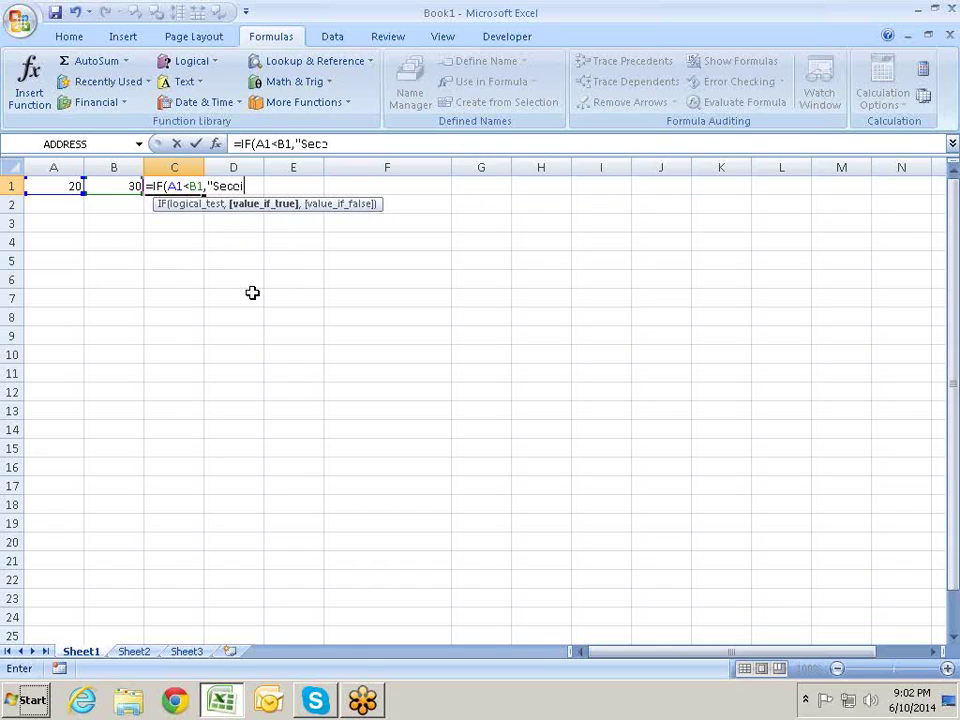
{"action": "type", "text": "nd Value"}
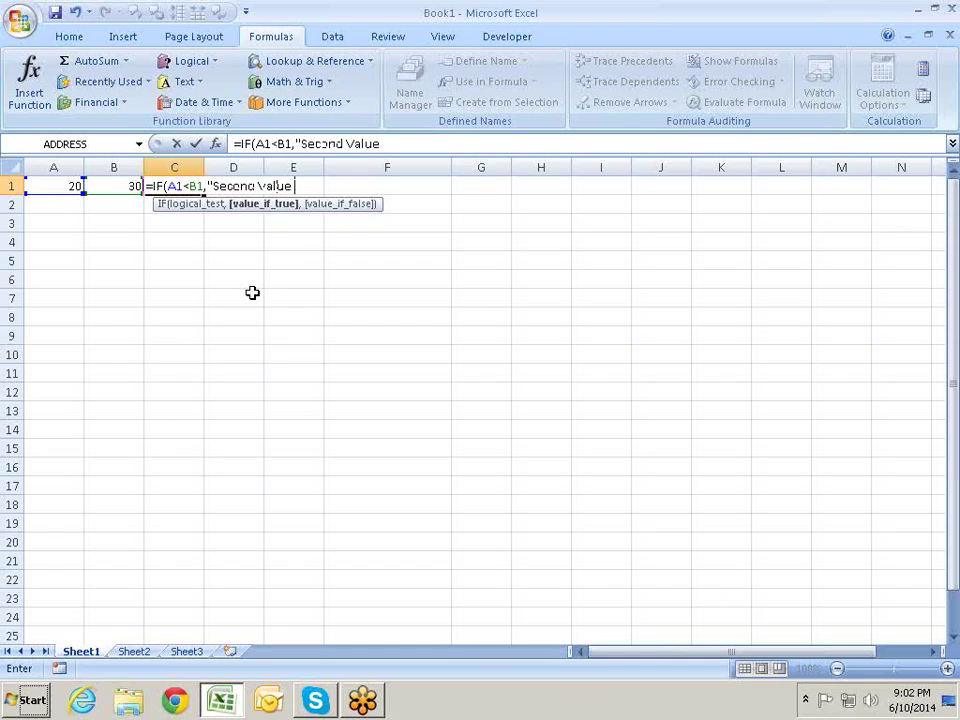
{"action": "type", "text": " is Greater"}
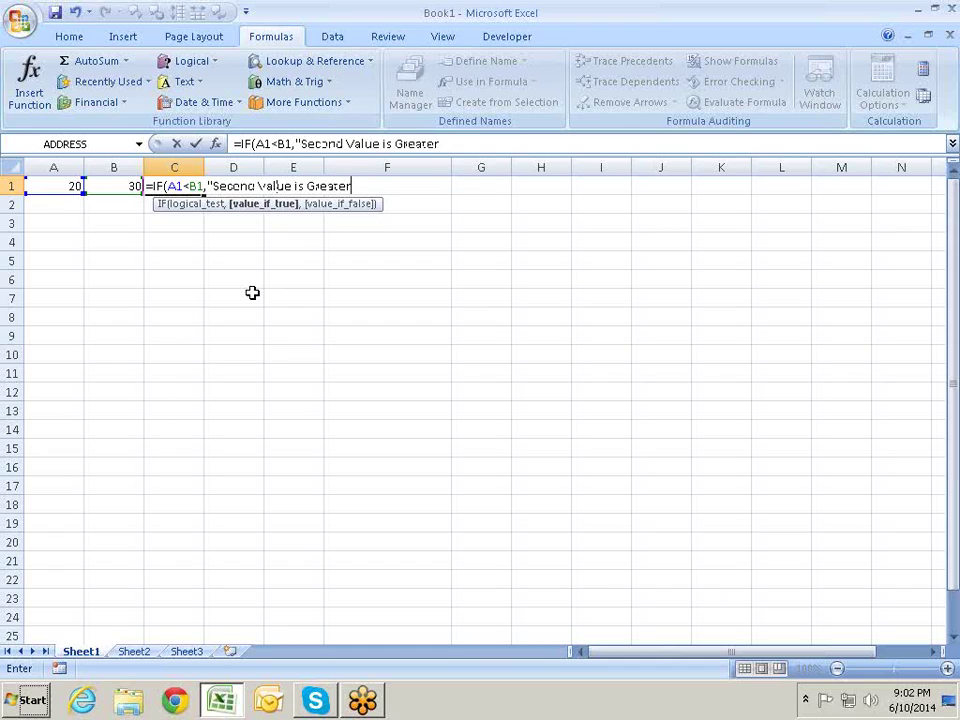
{"action": "type", "text": "\",m"}
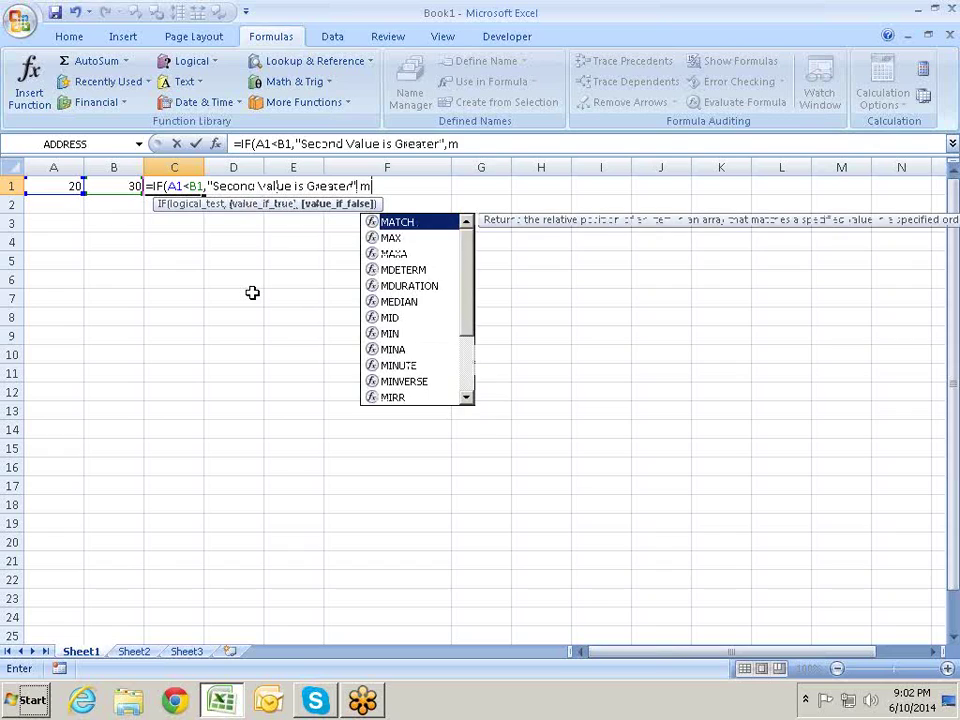
{"action": "key", "text": "BackSpace"}
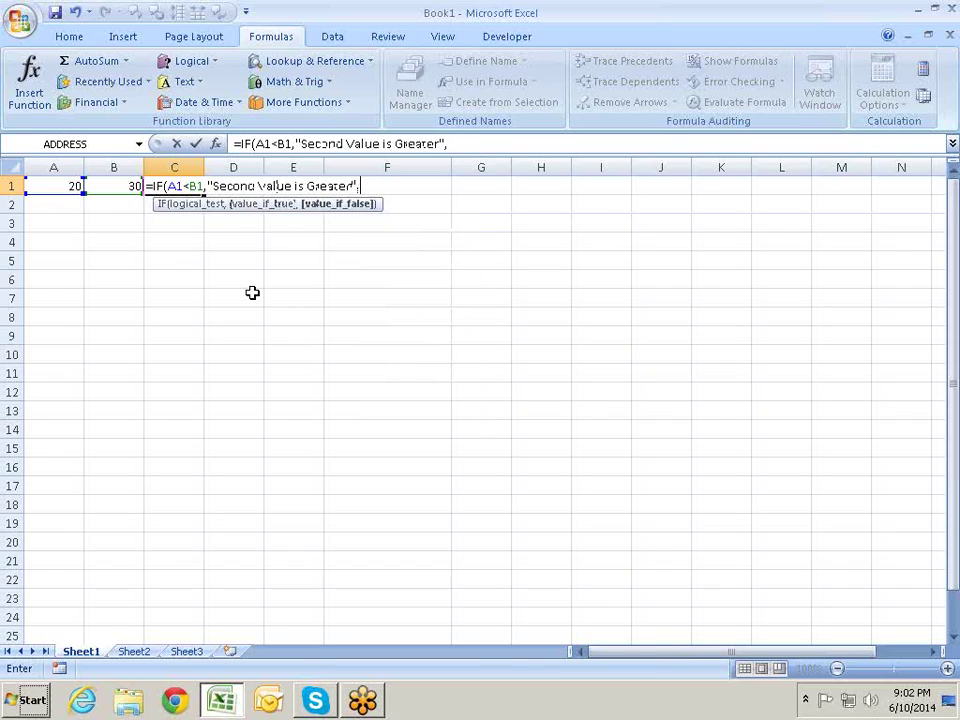
{"action": "type", "text": "\"Fir"}
{"action": "type", "text": "st V"}
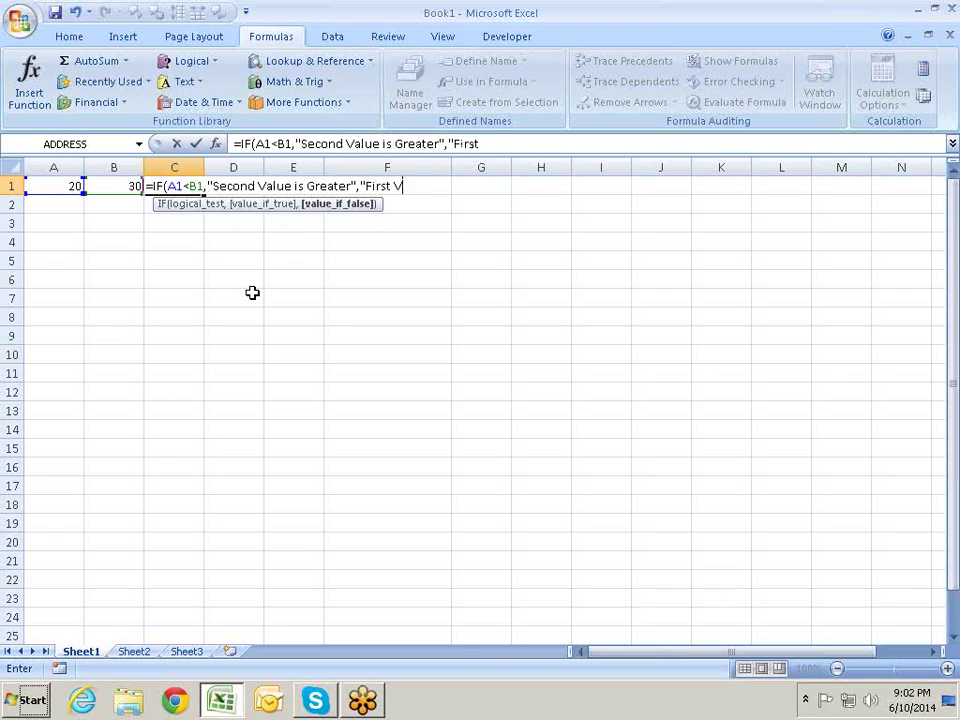
{"action": "type", "text": "alue is Gr"}
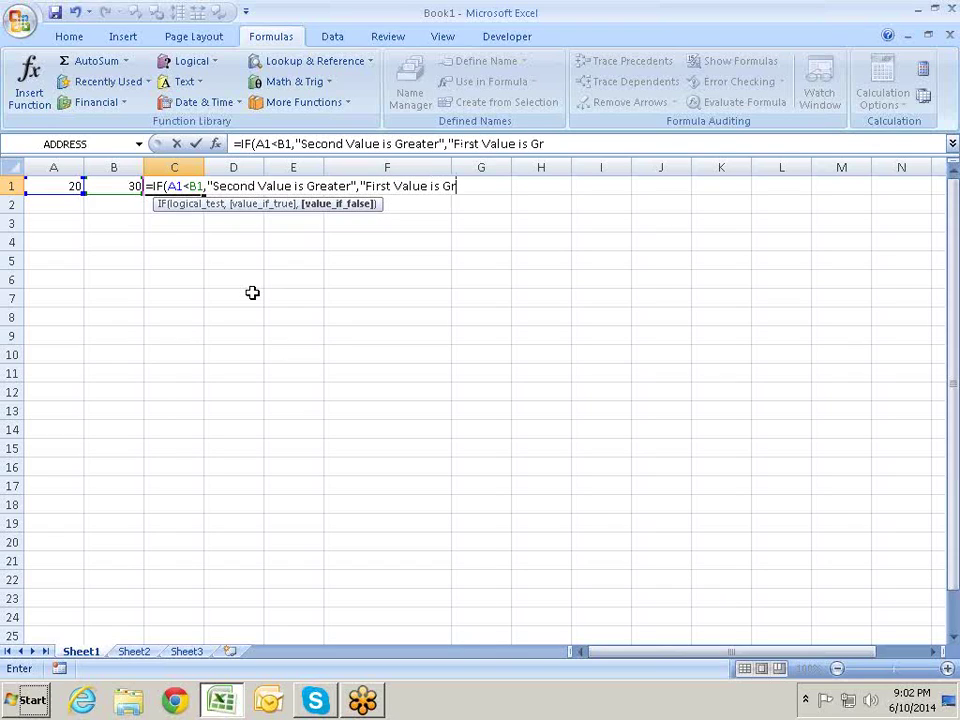
{"action": "type", "text": "eat"}
{"action": "type", "text": "er\")"}
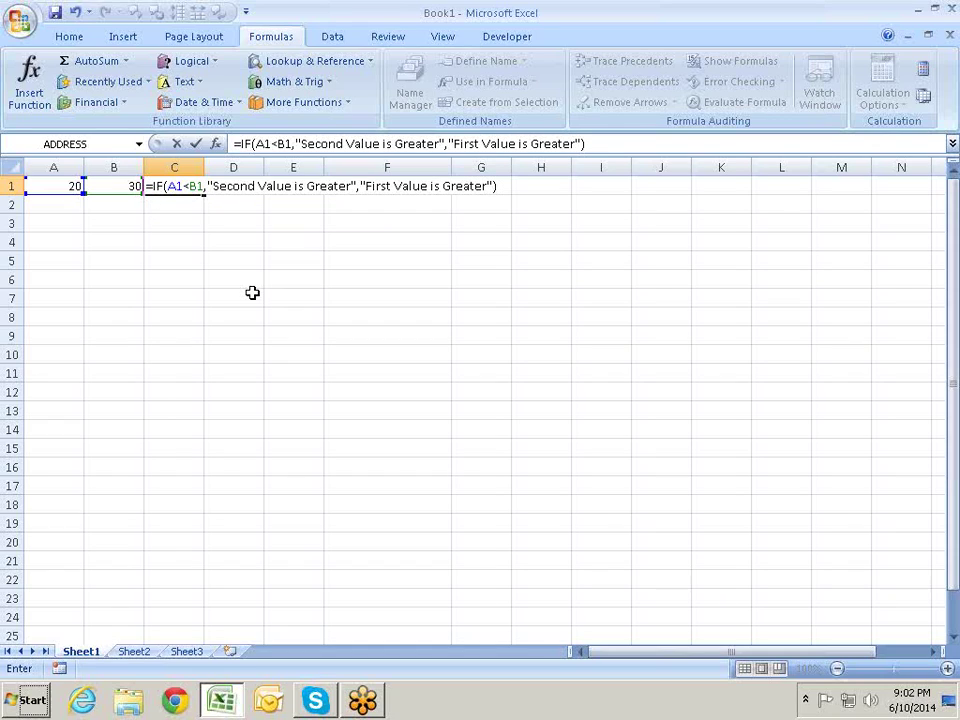
- Commit the IF formula and widen column C to fit "Second Value is Greater"
{"action": "left_click", "coordinate": [165, 186]}
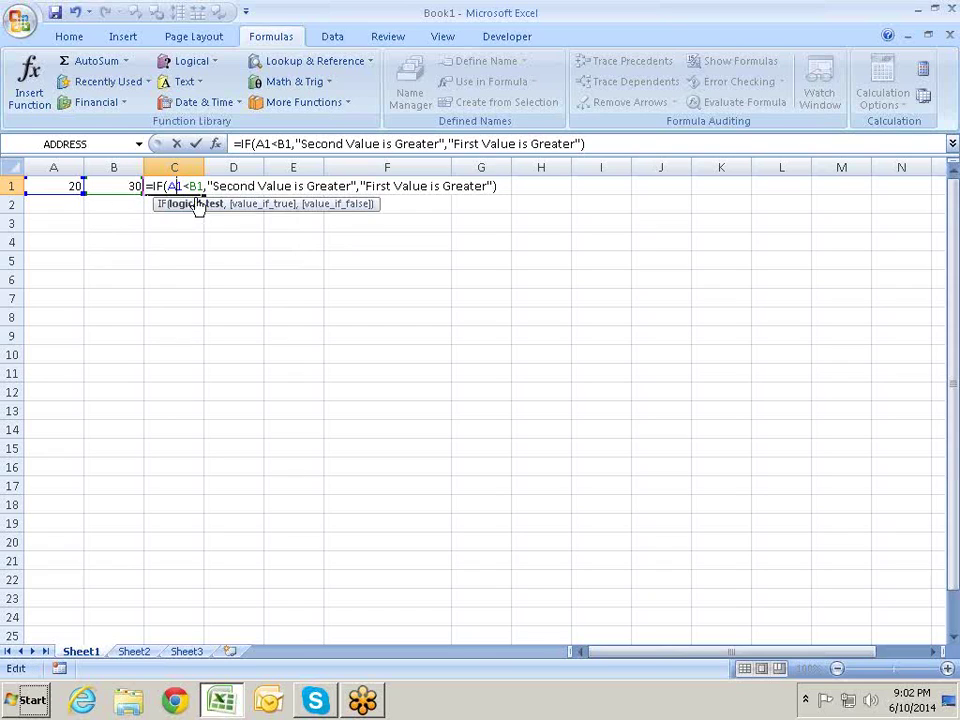
{"action": "left_click", "coordinate": [207, 205]}
{"action": "left_click", "coordinate": [325, 205]}
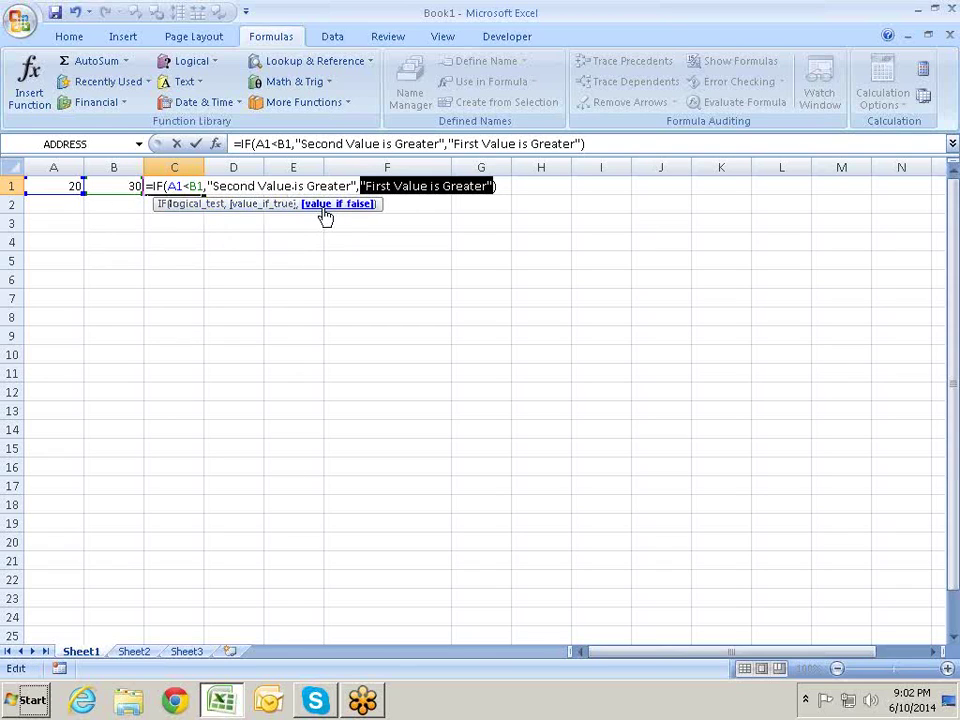
{"action": "key", "text": "Return"}
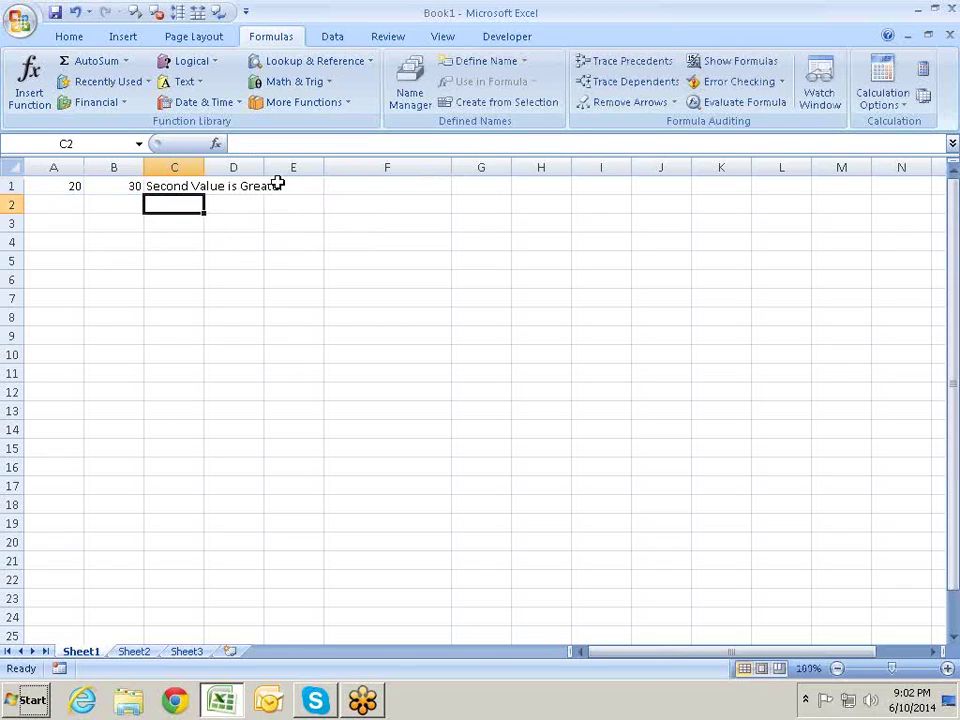
{"action": "left_click_drag", "start_coordinate": [203, 163], "coordinate": [303, 165]}
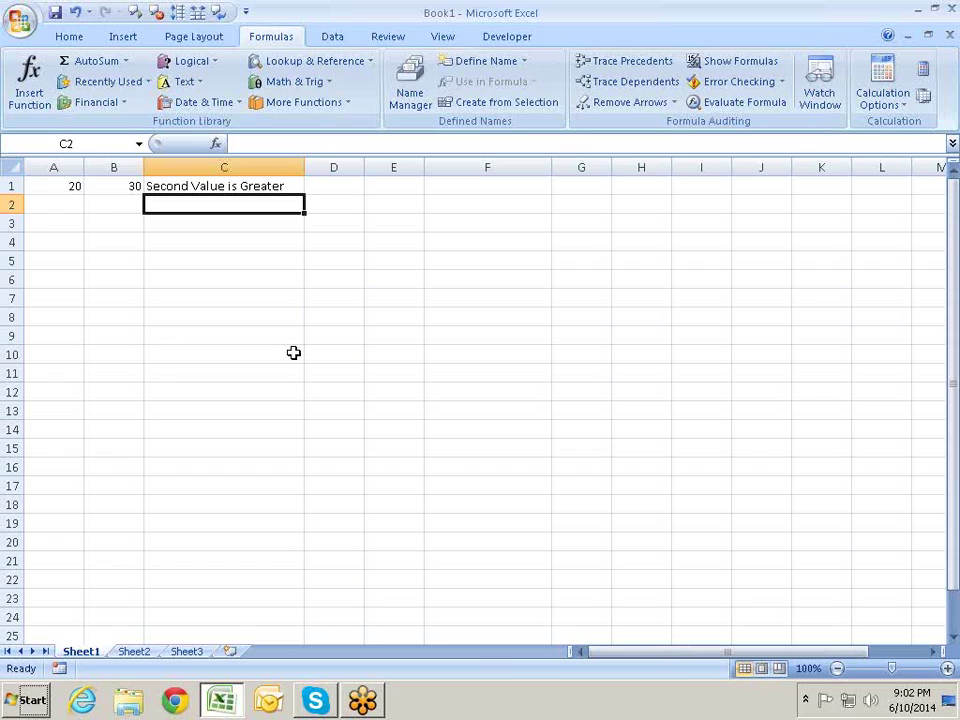
{"action": "key", "text": "Up"}
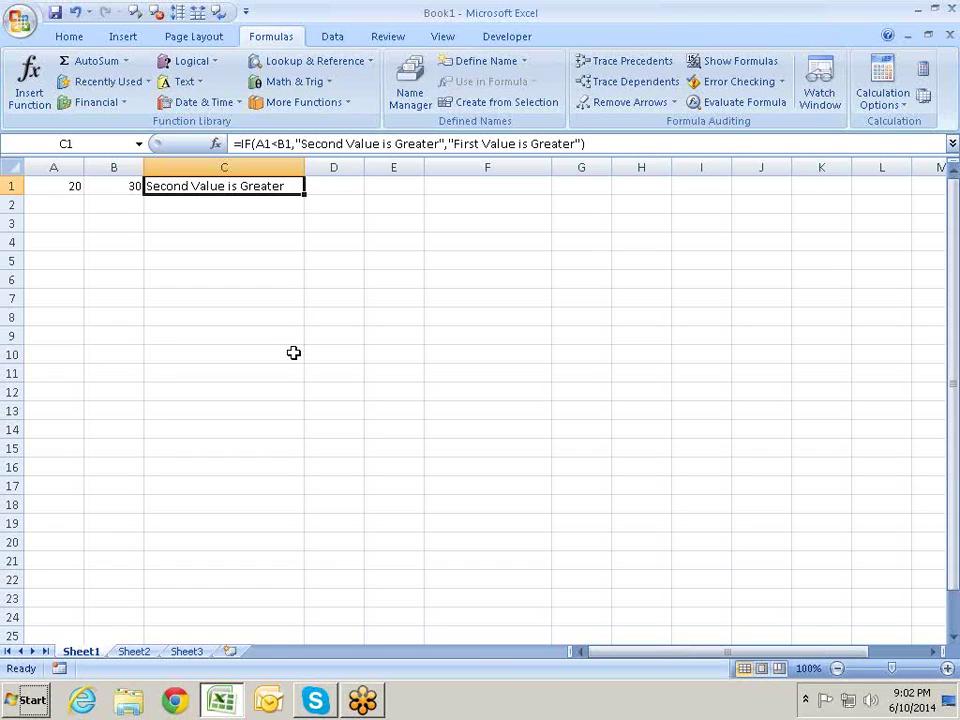
- Enter =A1<B1 in D1, showing TRUE
{"action": "key", "text": "Right"}
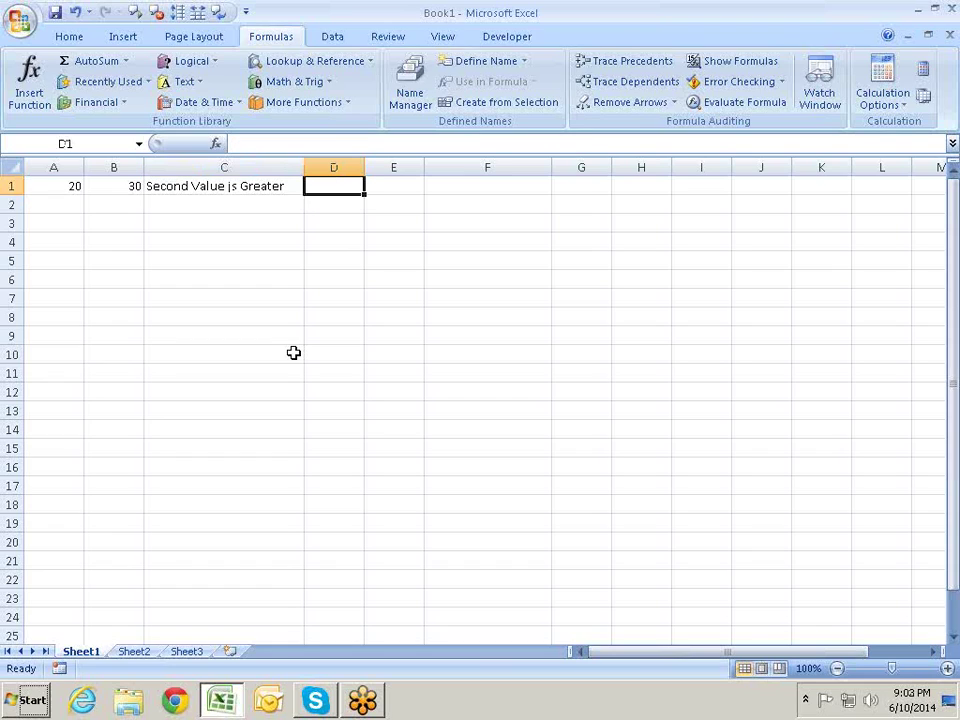
{"action": "type", "text": "="}
{"action": "key", "text": "Left"}
{"action": "key", "text": "Left"}
{"action": "key", "text": "Left"}
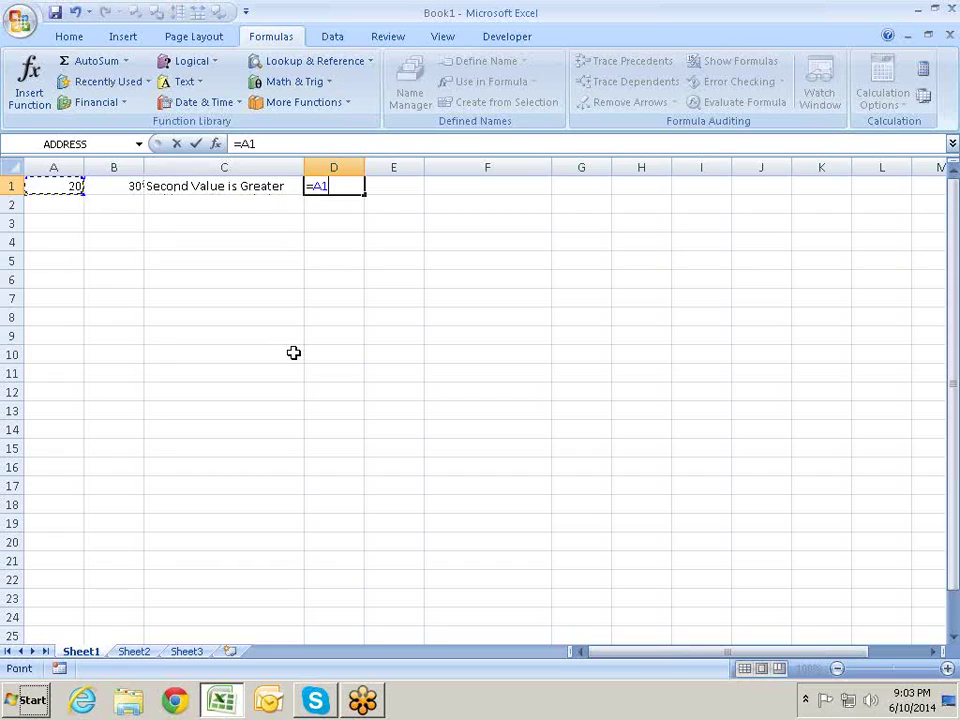
{"action": "type", "text": "<"}
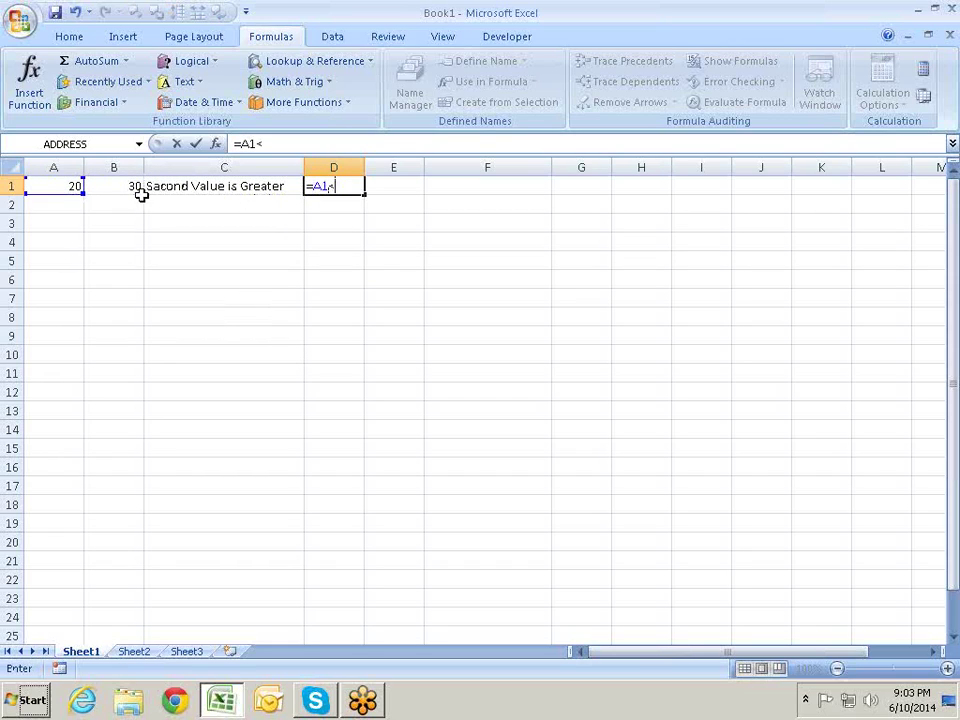
{"action": "left_click", "coordinate": [134, 188]}
{"action": "key", "text": "Return"}
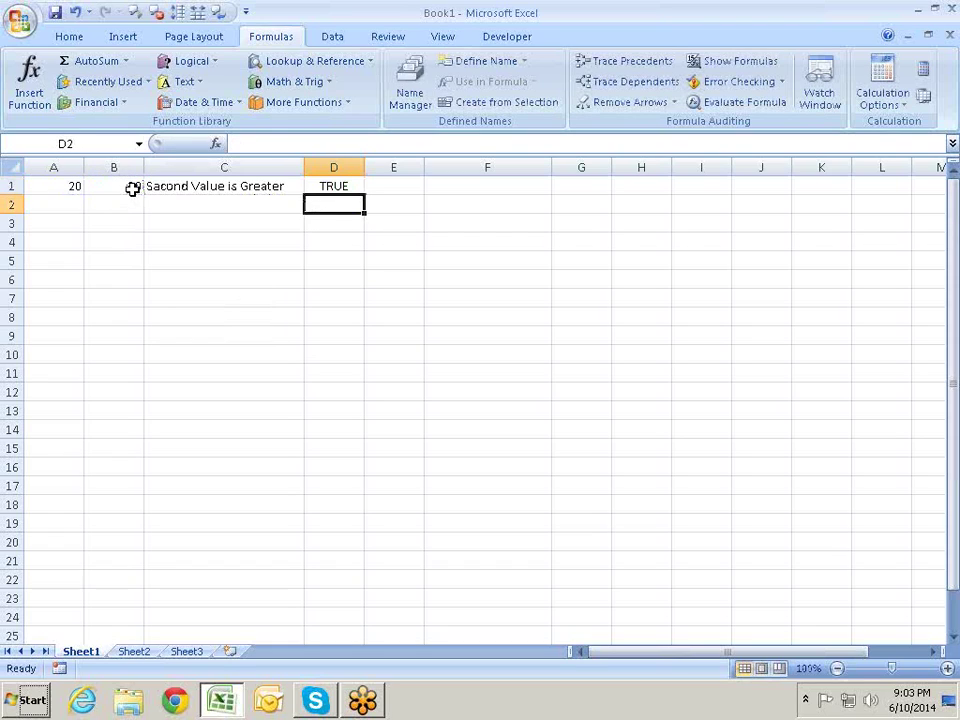
- Review D1's formula without changing it, then move down to cell A3
{"action": "key", "text": "Up"}
{"action": "key", "text": "F2"}
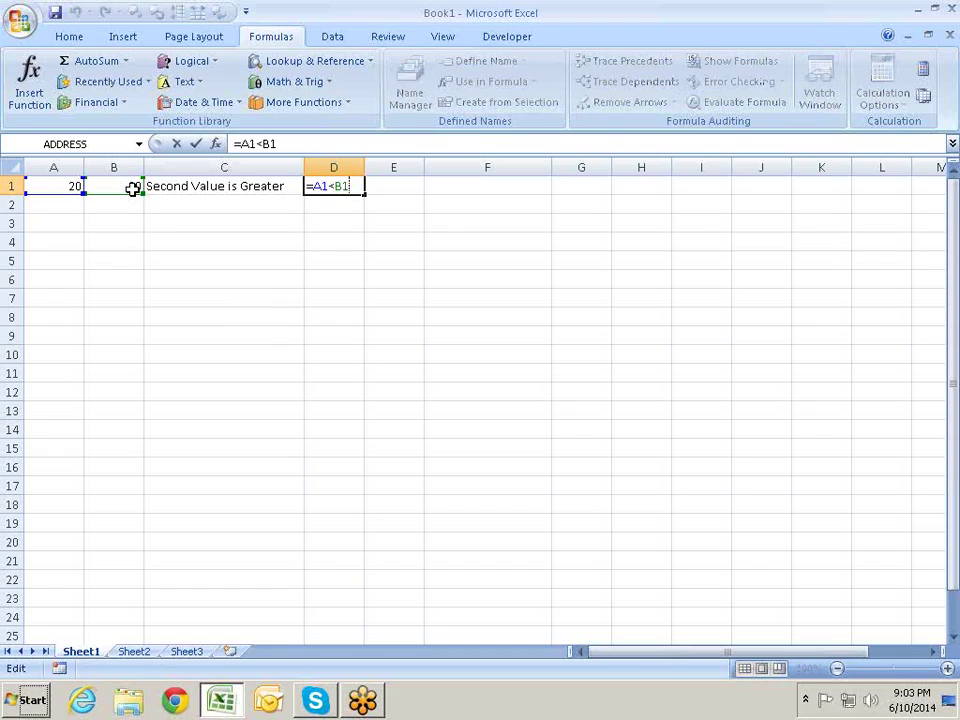
{"action": "key", "text": "Escape"}
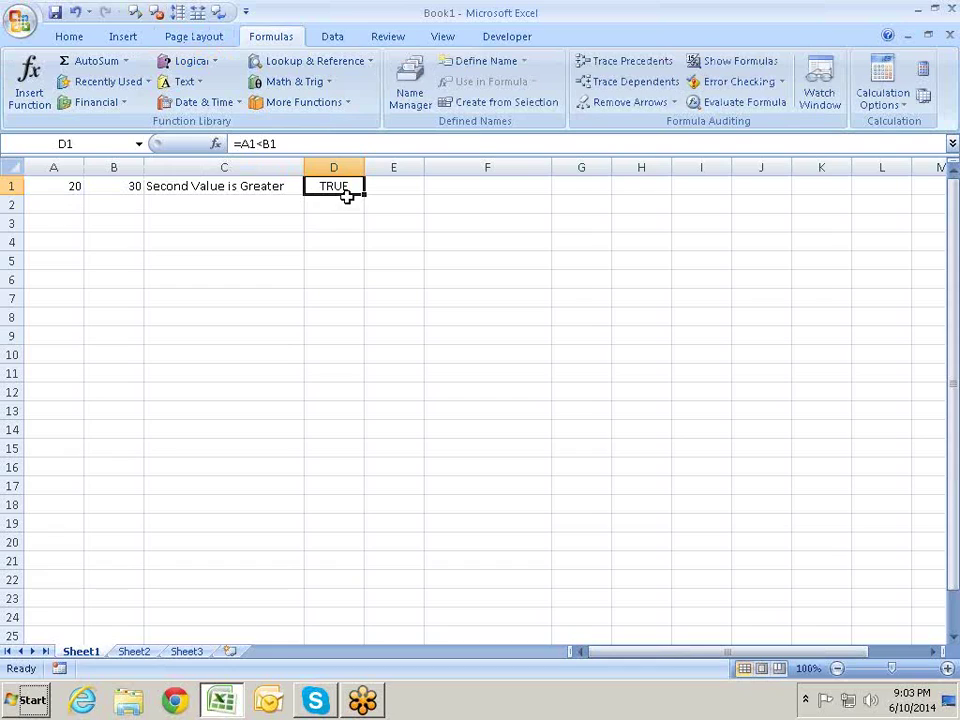
{"action": "double_click", "coordinate": [346, 196]}
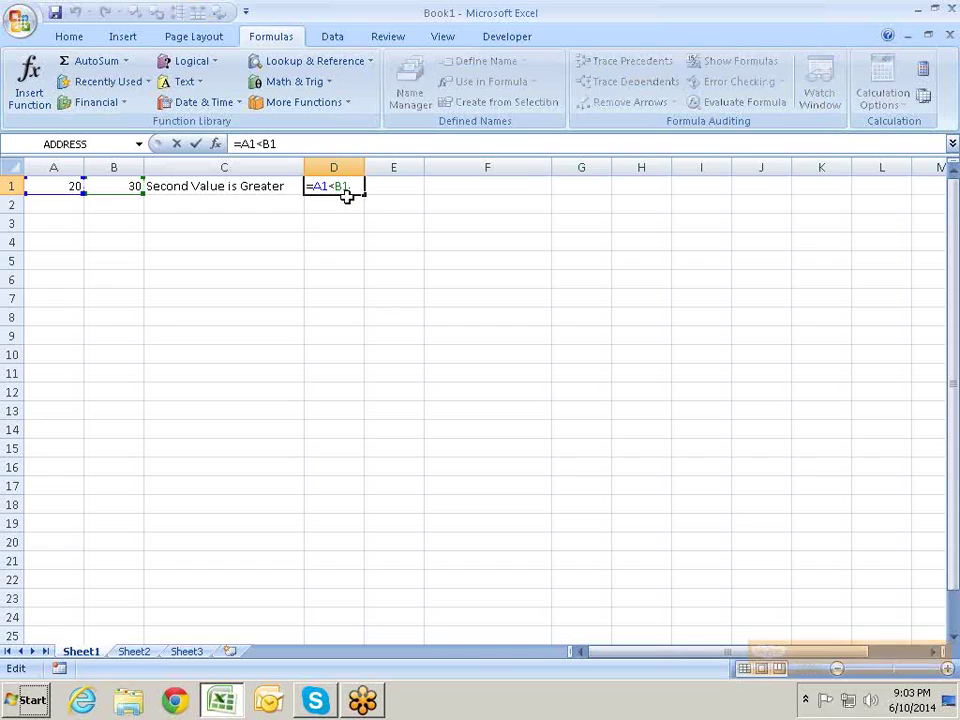
{"action": "key", "text": "Escape"}
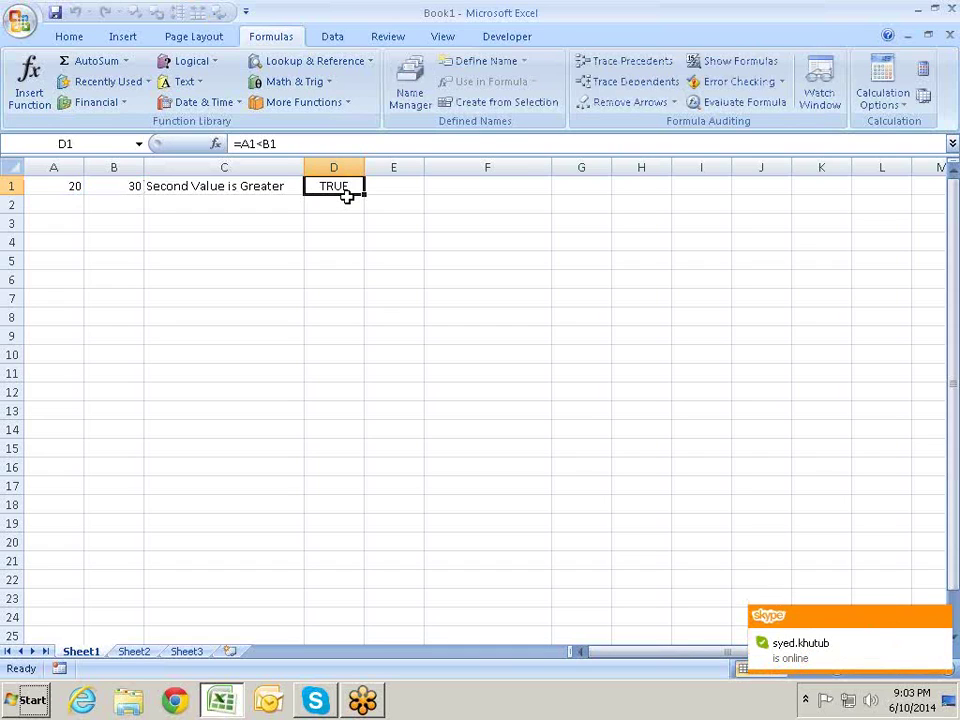
{"action": "key", "text": "Left"}
{"action": "key", "text": "Left"}
{"action": "key", "text": "Left"}
{"action": "key", "text": "Right"}
{"action": "key", "text": "Right"}
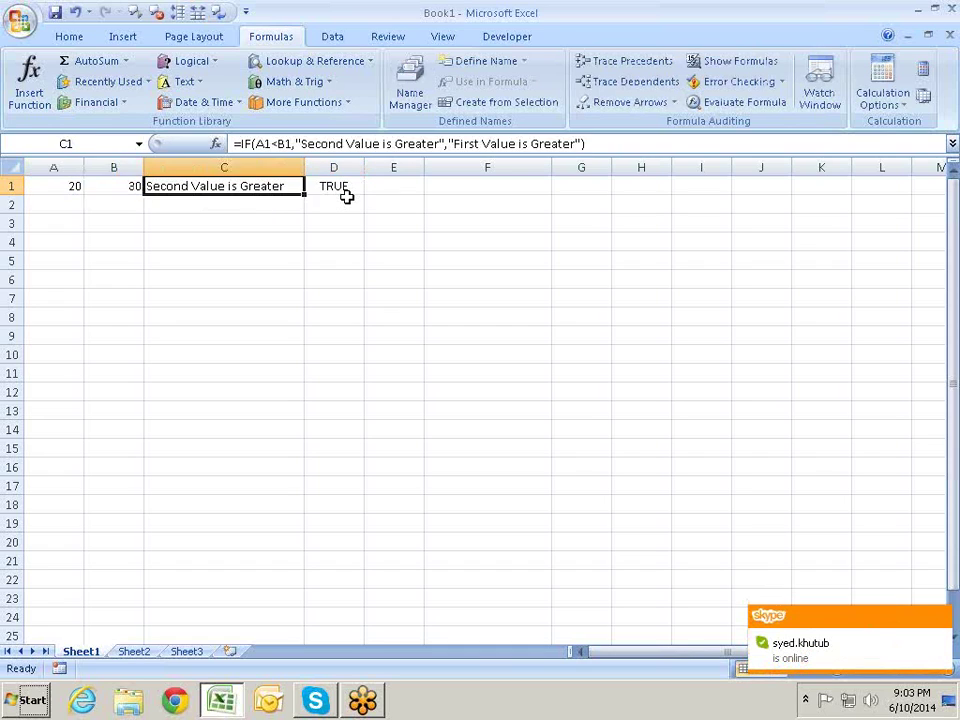
{"action": "key", "text": "Right"}
{"action": "key", "text": "Left"}
{"action": "key", "text": "Left"}
{"action": "key", "text": "Left"}
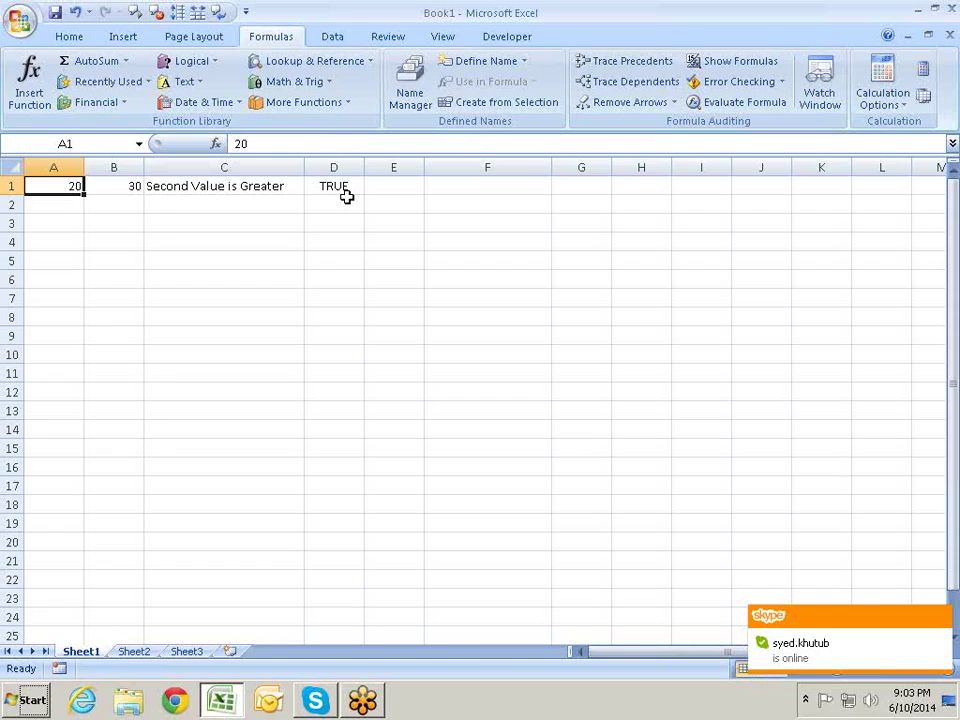
{"action": "key", "text": "Down"}
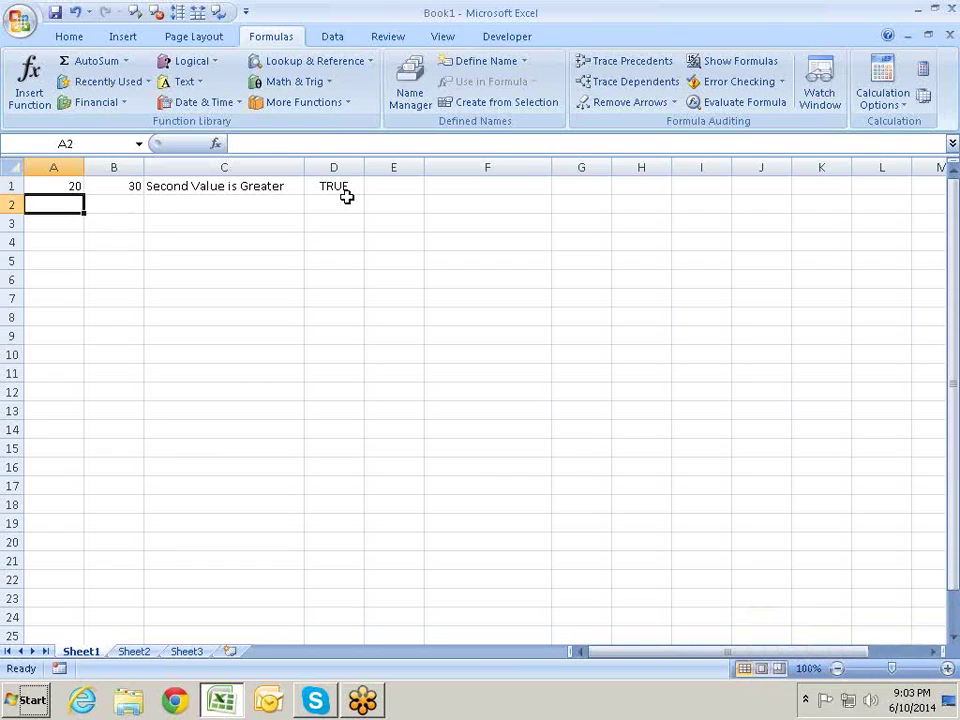
{"action": "key", "text": "Down"}
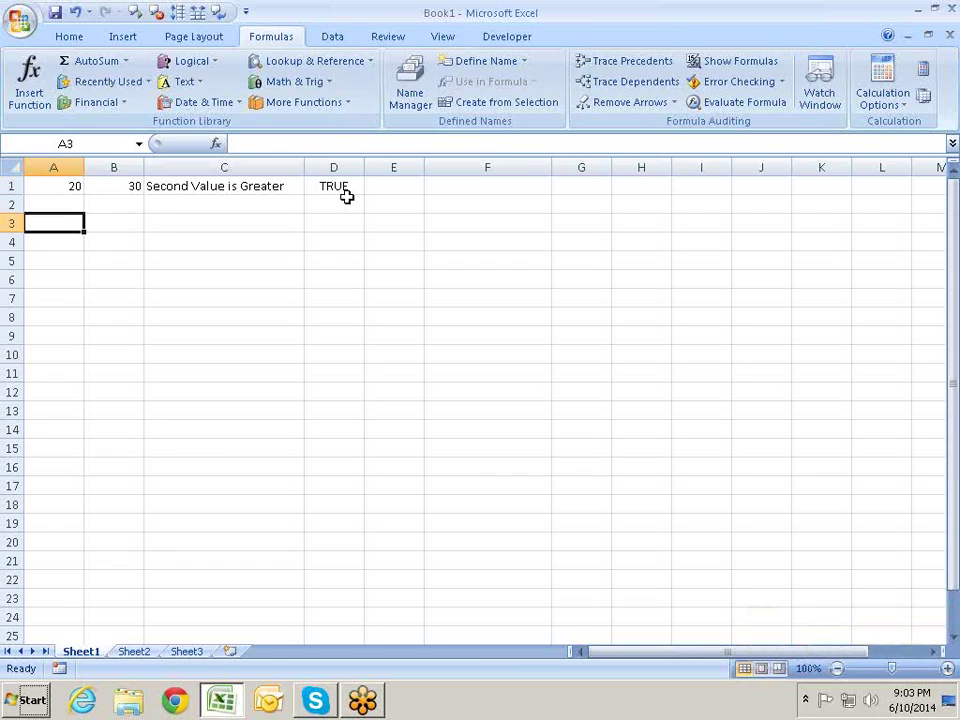
- Type "or" in A3 and "and" in B3, then move back up to B1
{"action": "type", "text": "or"}
{"action": "key", "text": "Return"}
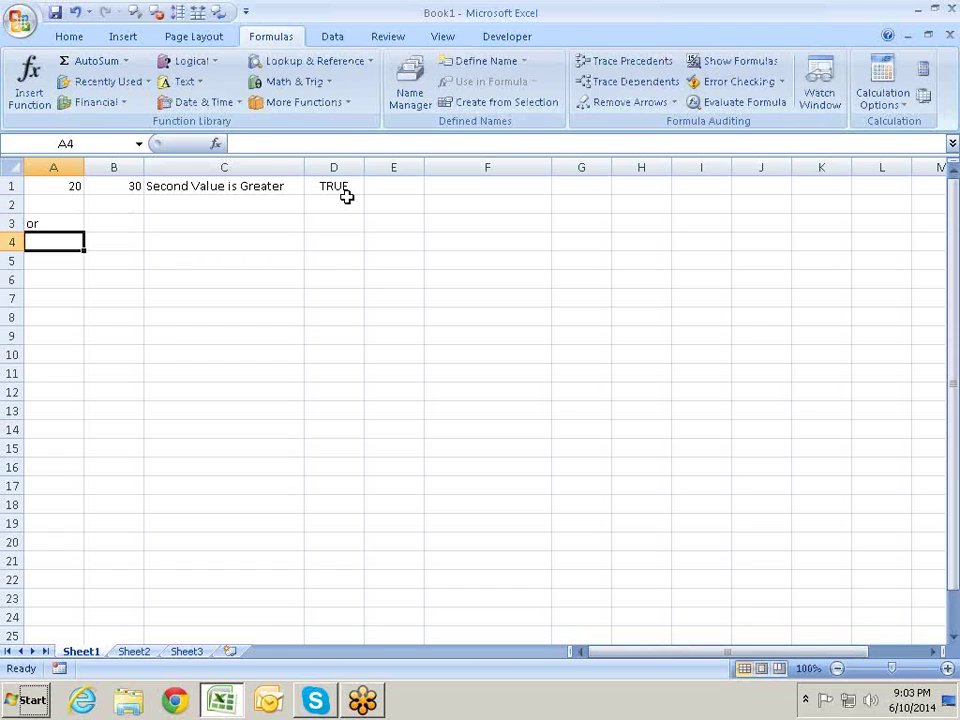
{"action": "key", "text": "Up"}
{"action": "key", "text": "Right"}
{"action": "type", "text": "and"}
{"action": "key", "text": "Return"}
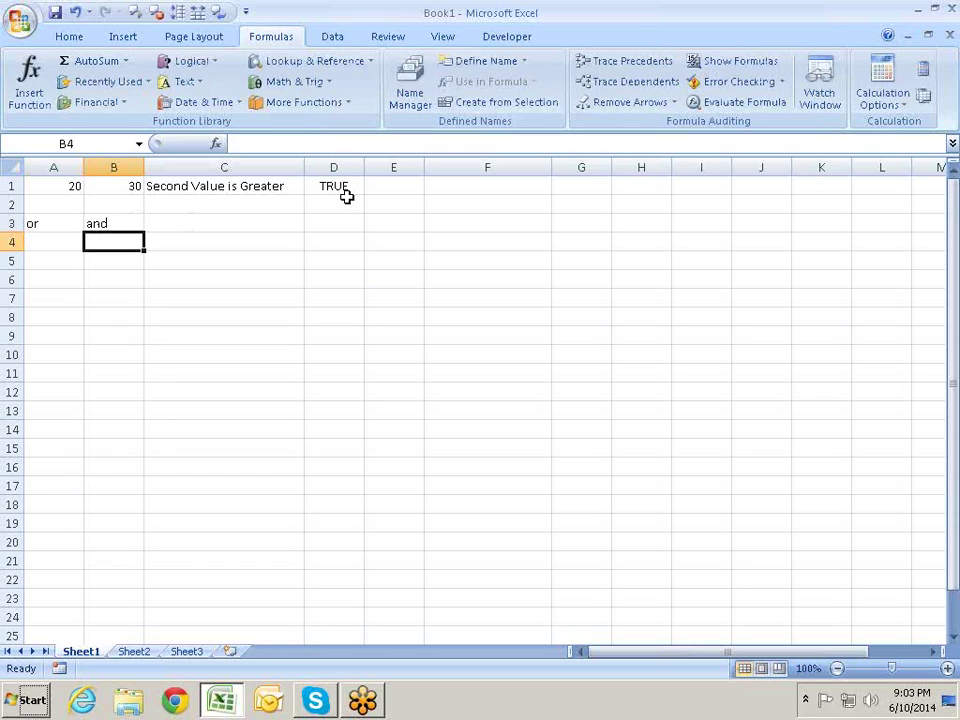
{"action": "key", "text": "Up"}
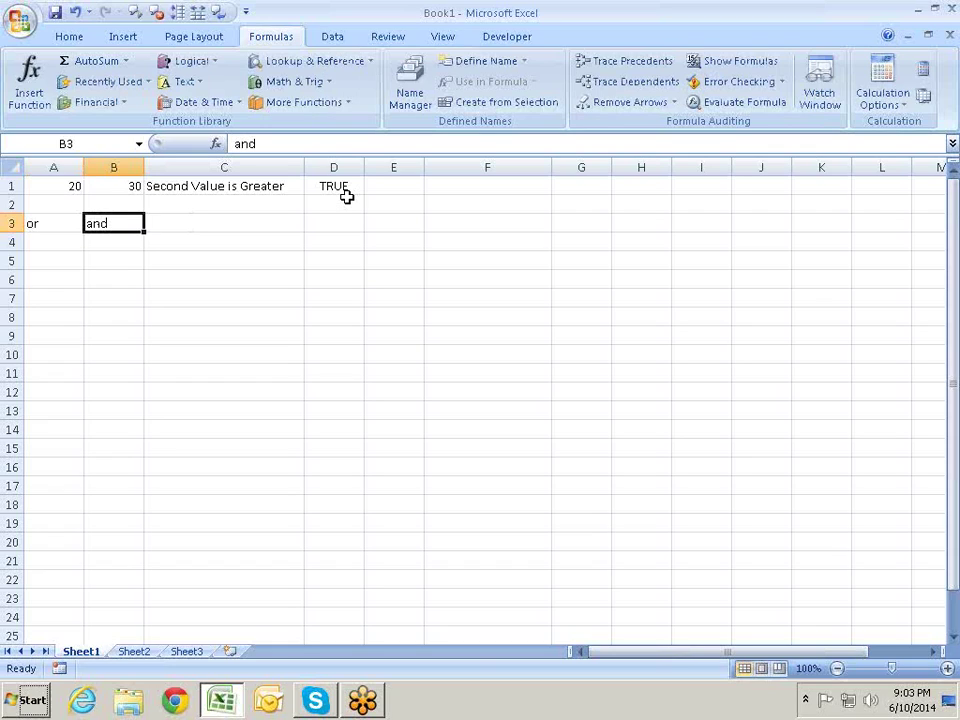
{"action": "key", "text": "Up"}
{"action": "key", "text": "Up"}
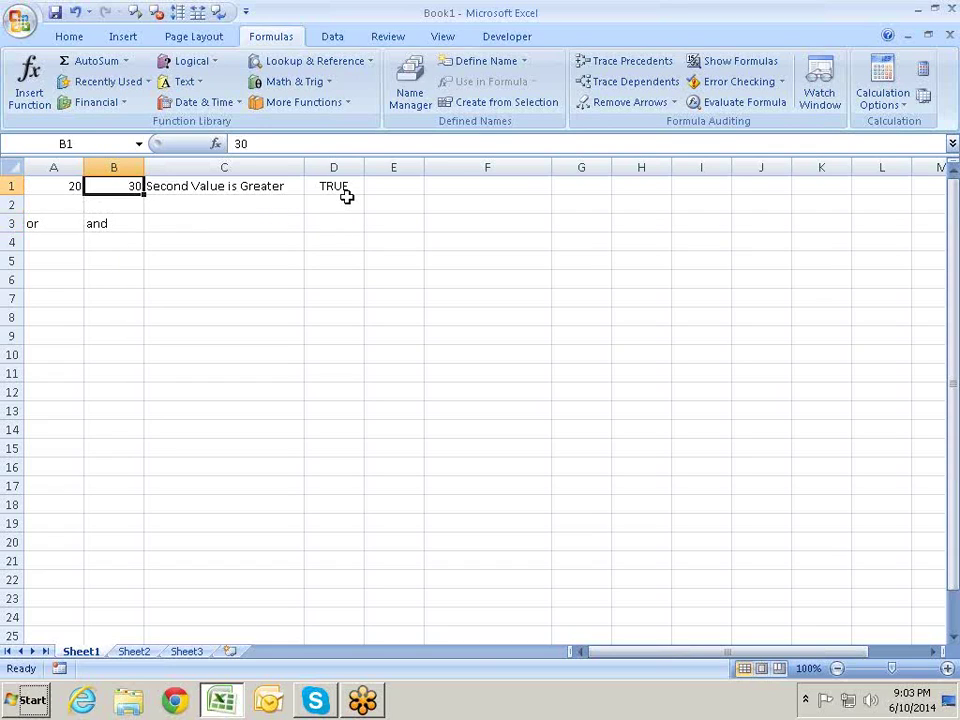
{"action": "key", "text": "Right"}
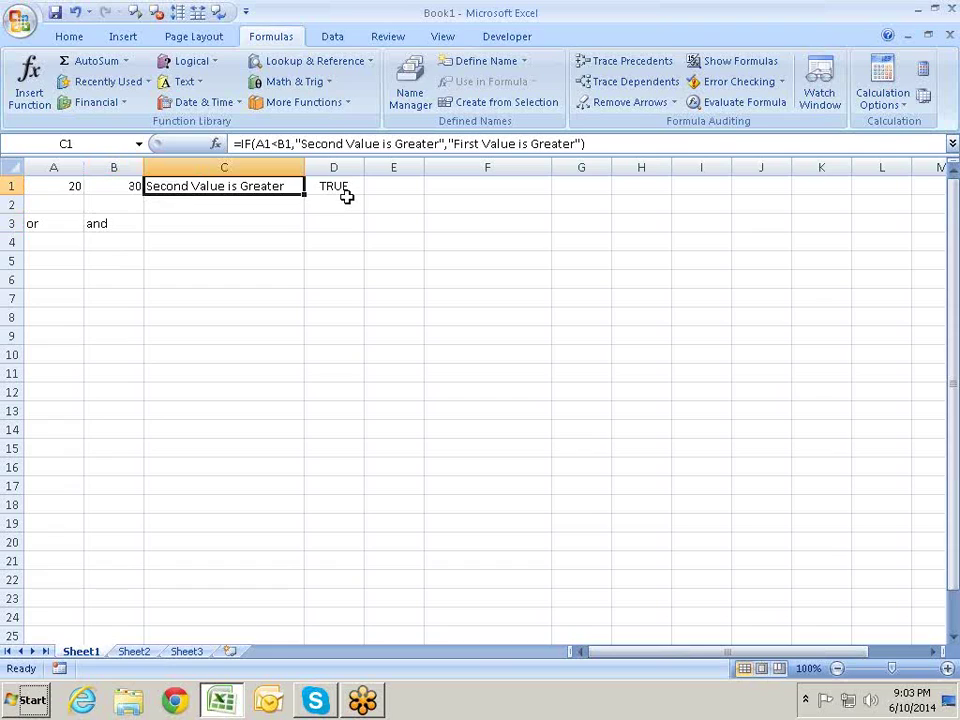
{"action": "key", "text": "Right"}
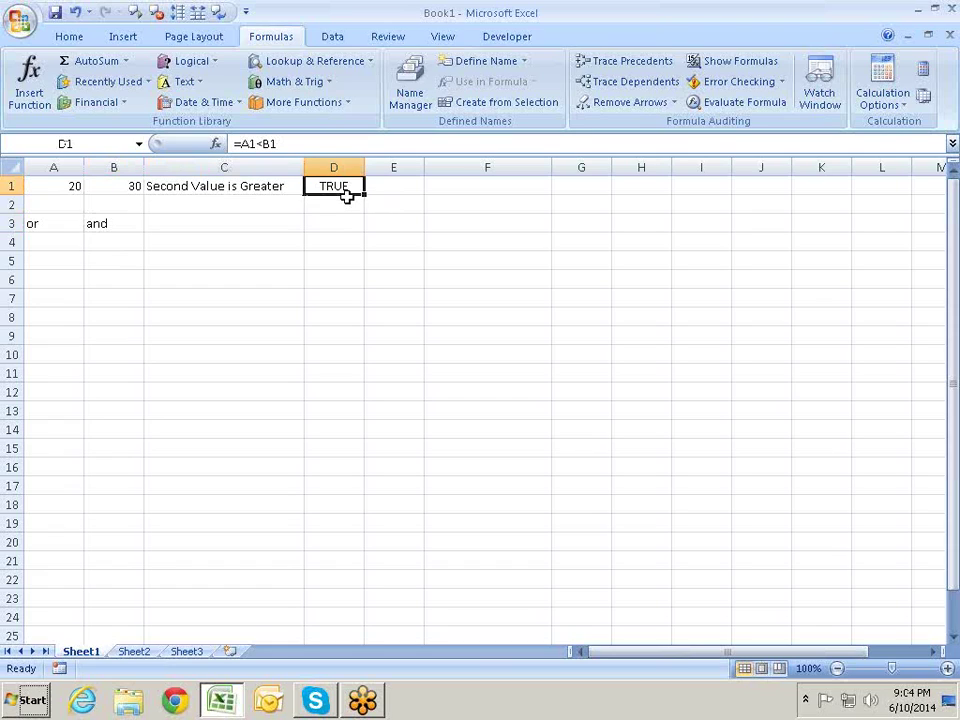
{"action": "key", "text": "F2"}
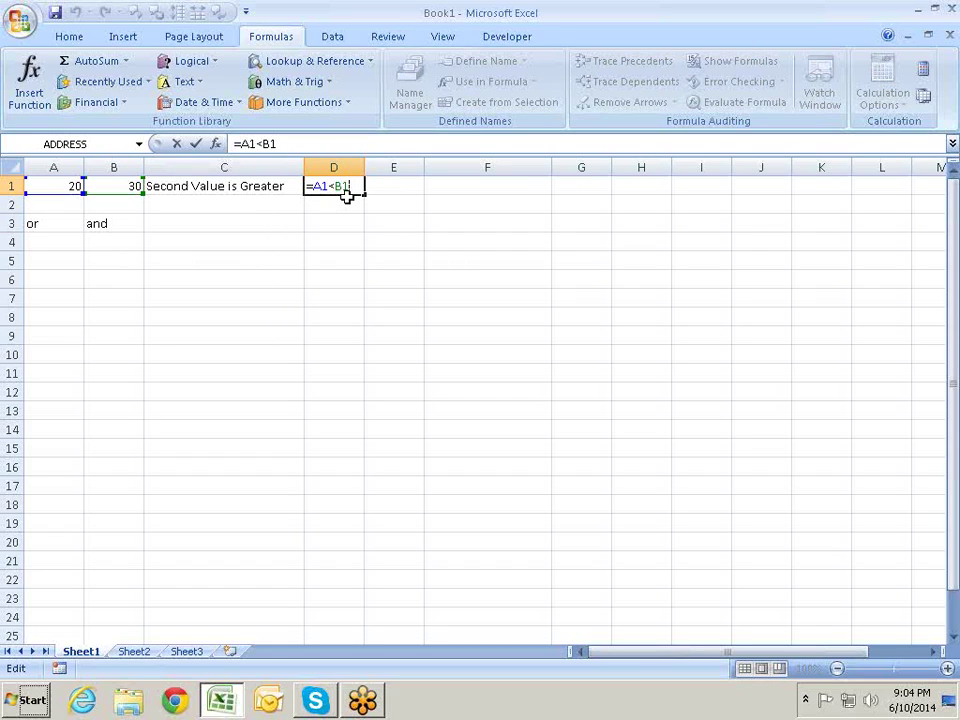
{"action": "key", "text": "Return"}
{"action": "key", "text": "Up"}
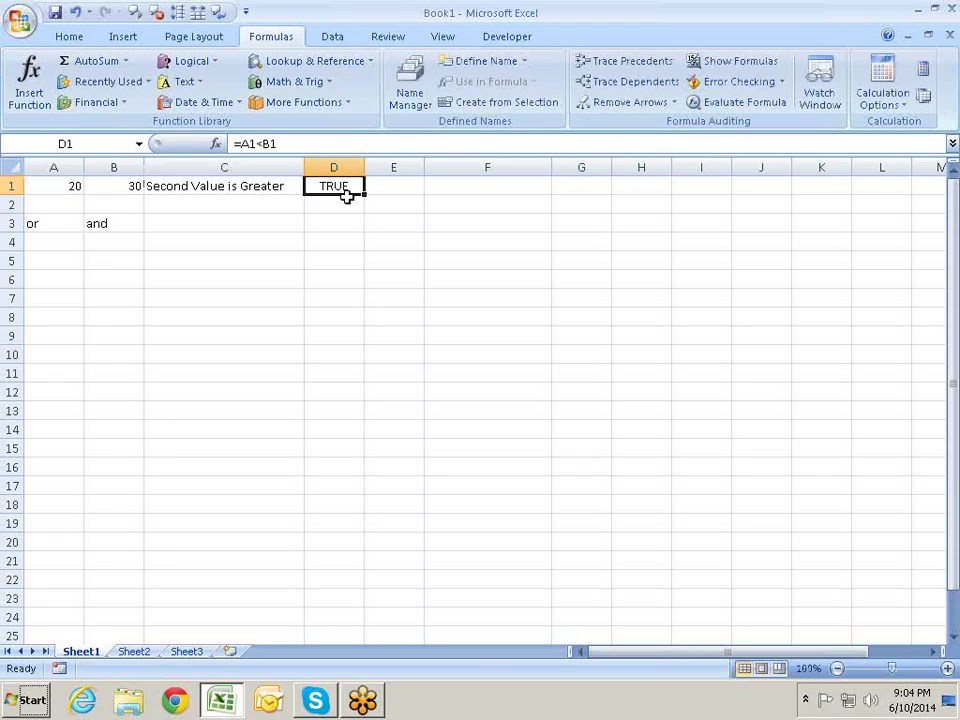
{"action": "key", "text": "Left"}
{"action": "key", "text": "F2"}
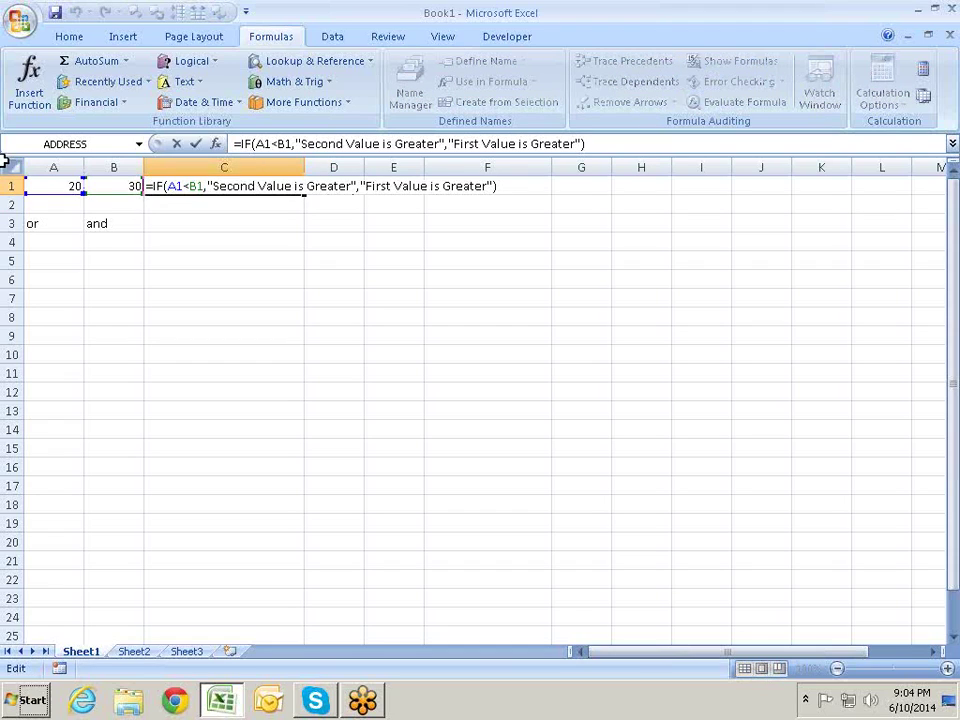
{"action": "left_click", "coordinate": [197, 186]}
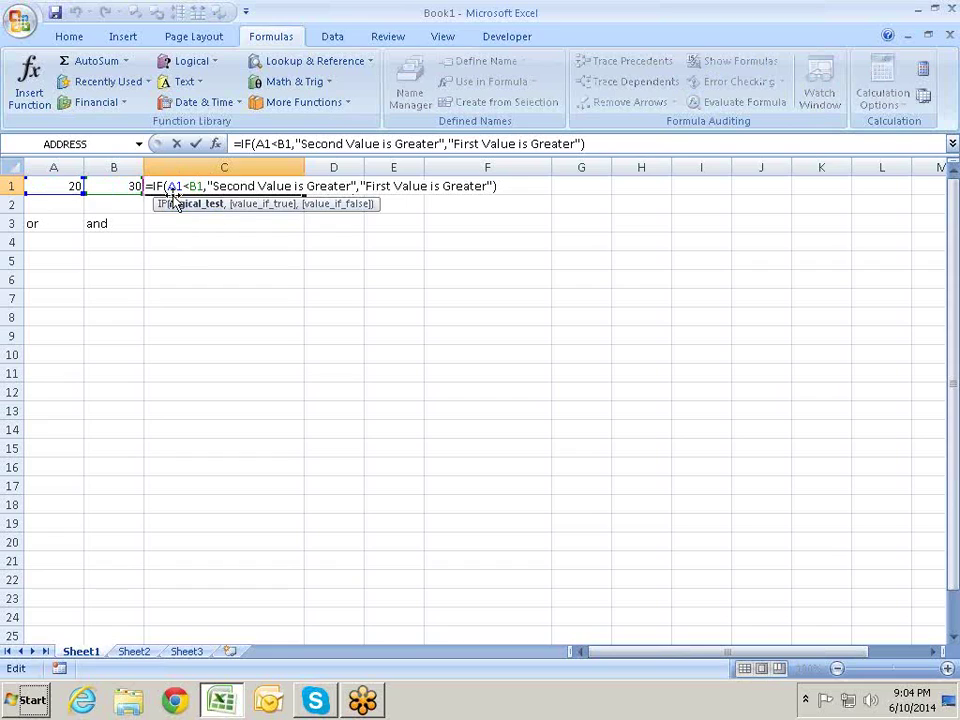
{"action": "key", "text": "Return"}
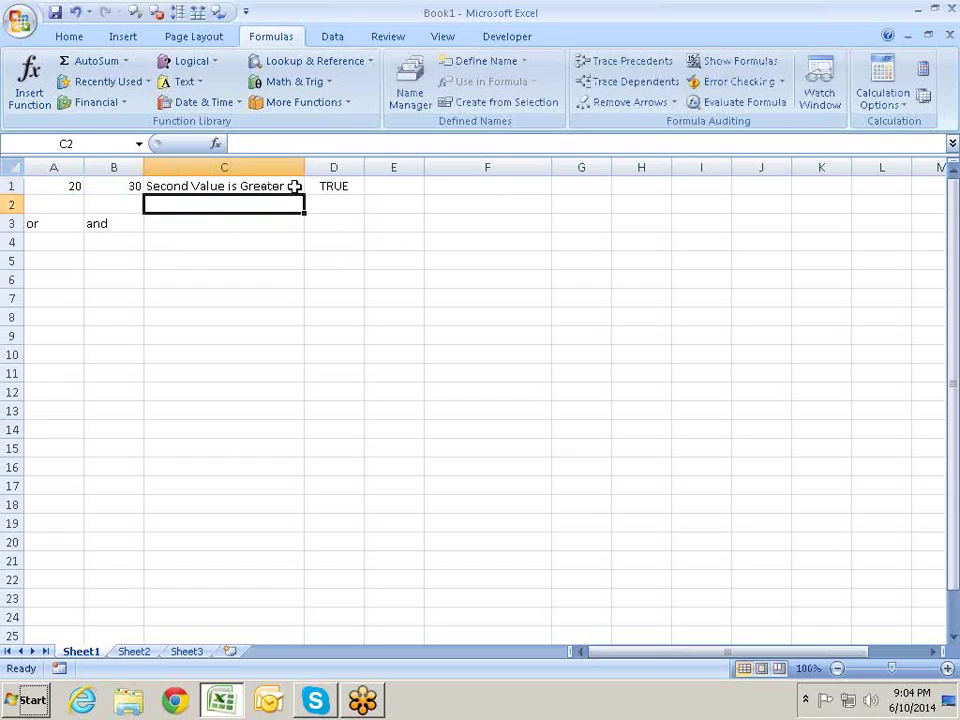
{"action": "key", "text": "Up"}
{"action": "key", "text": "Right"}
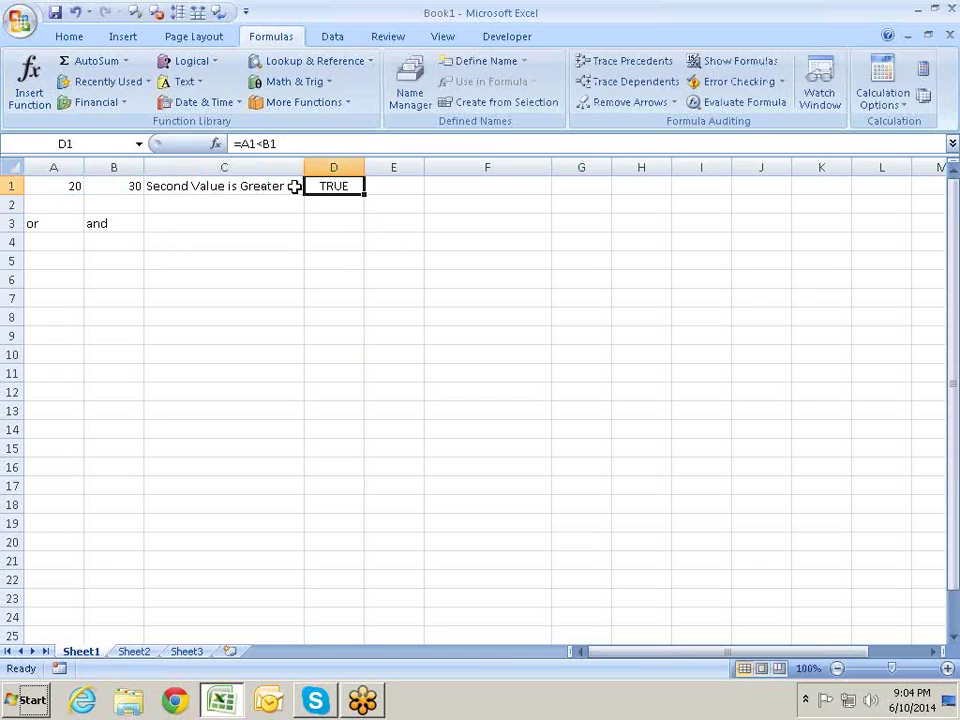
- Reopen C1's IF formula and select the A1<B1 and "Second Value is Greater" arguments
{"action": "left_click", "coordinate": [295, 186]}
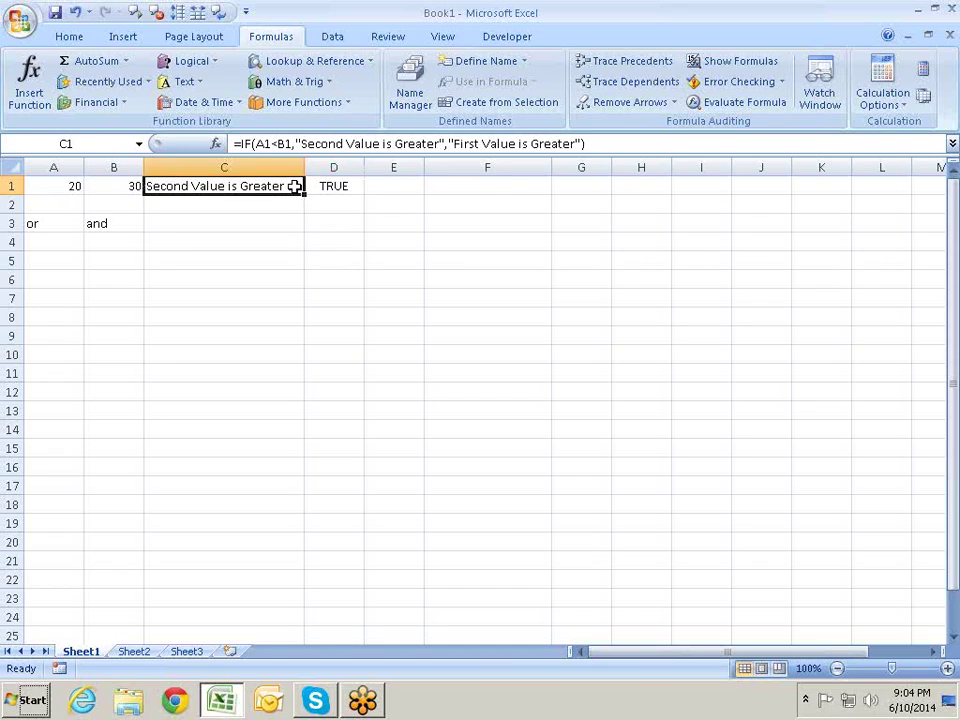
{"action": "double_click", "coordinate": [295, 186]}
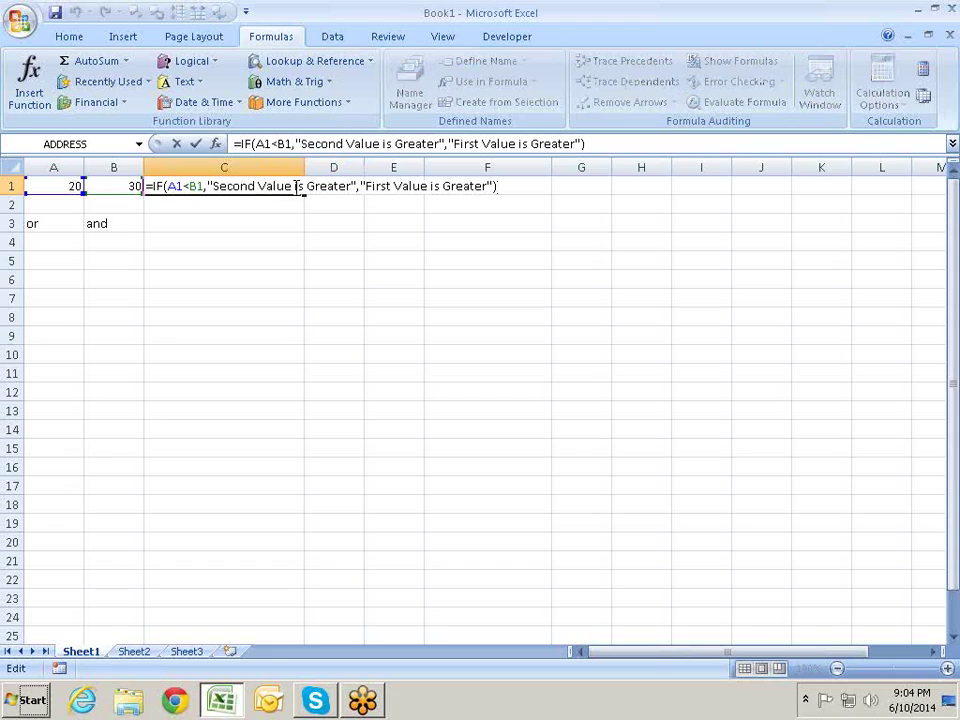
{"action": "left_click", "coordinate": [209, 186]}
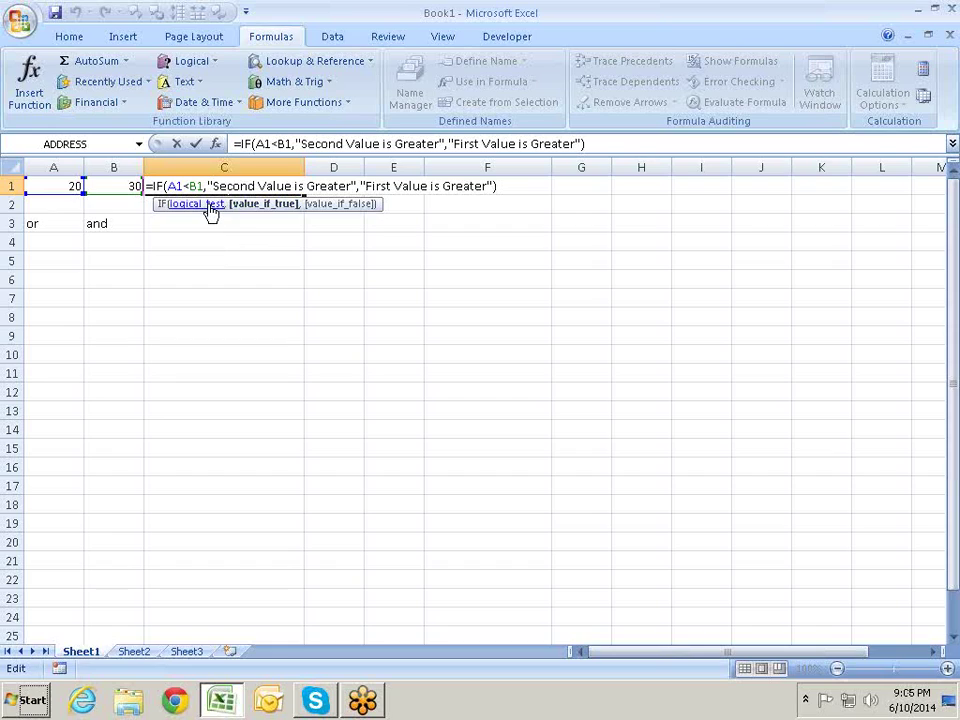
{"action": "left_click", "coordinate": [200, 205]}
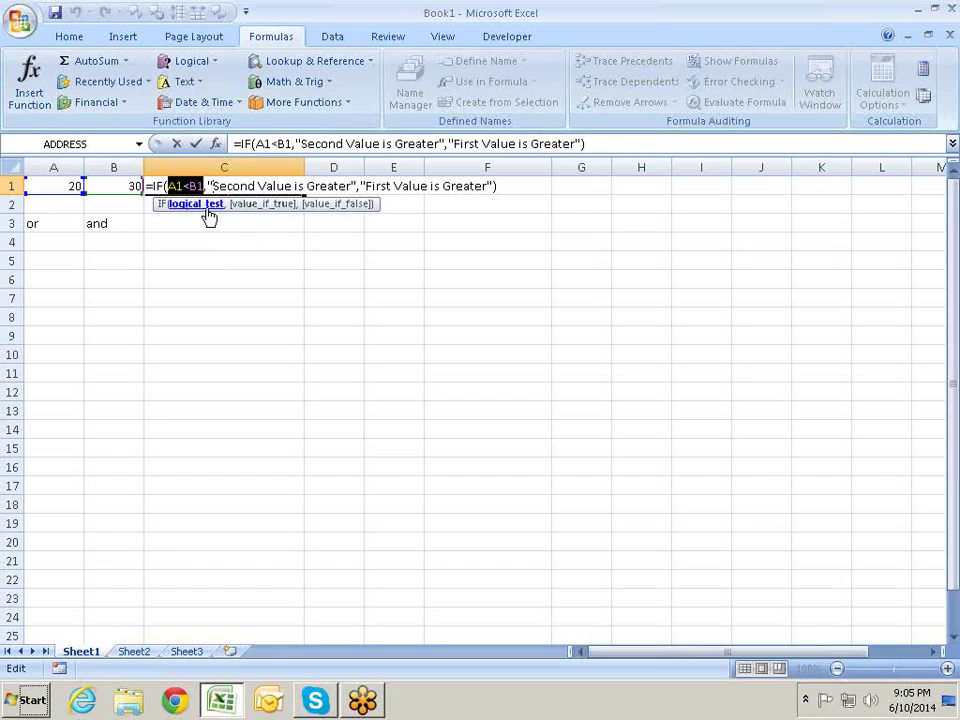
{"action": "left_click", "coordinate": [249, 208]}
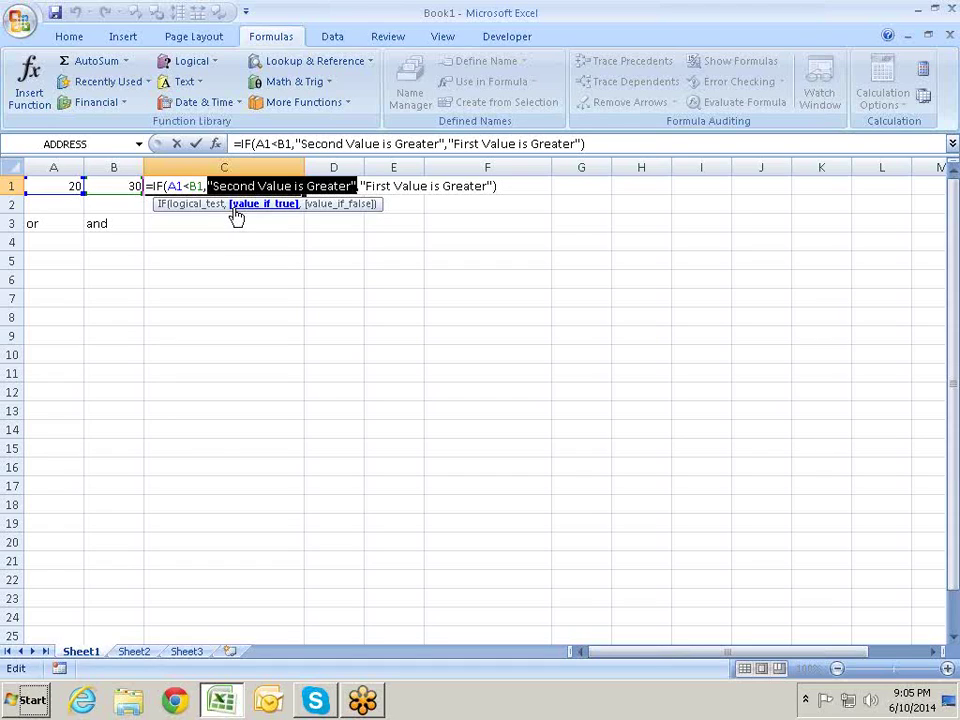
- Delete both result texts from C1's IF formula and enter it, returning 0
{"action": "key", "text": "Delete"}
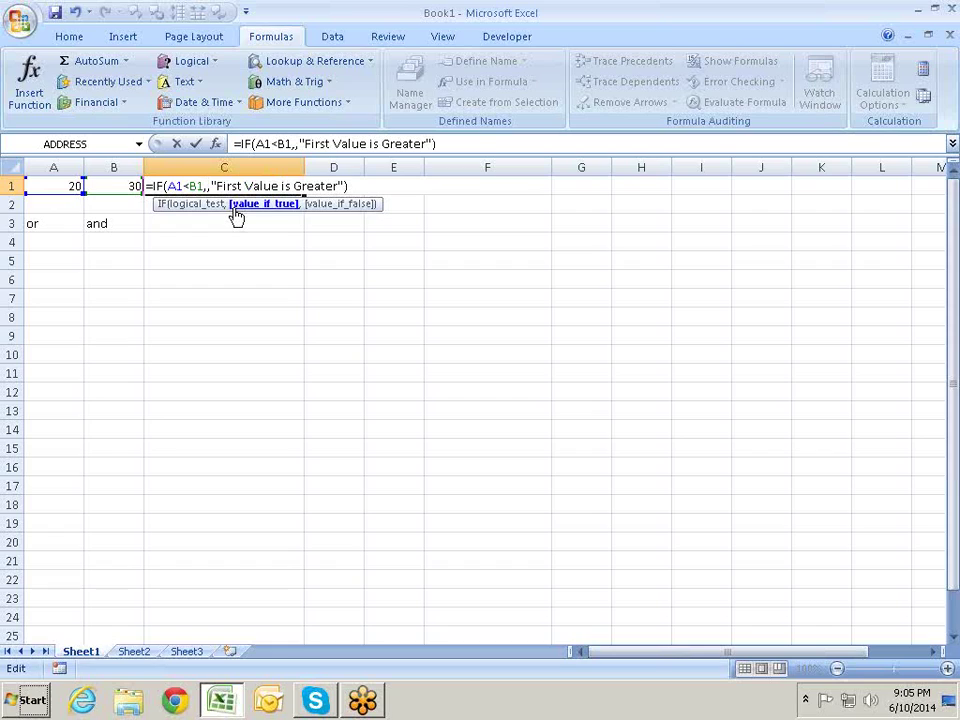
{"action": "key", "text": "Delete"}
{"action": "key", "text": "Delete"}
{"action": "key", "text": "Delete"}
{"action": "key", "text": "Delete"}
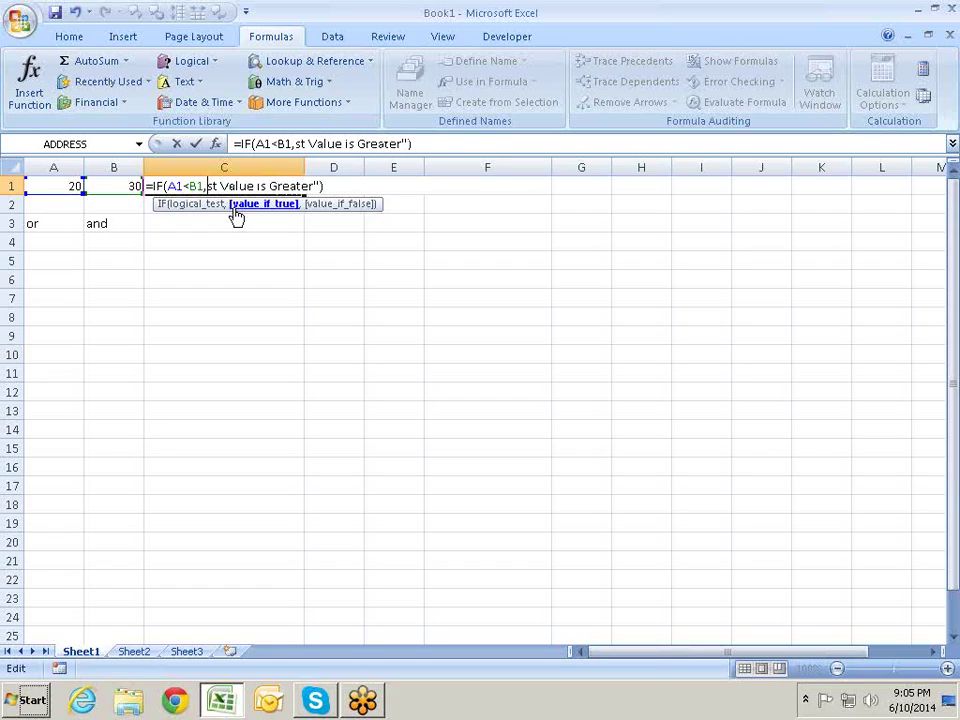
{"action": "key", "text": "Delete"}
{"action": "key", "text": "Delete"}
{"action": "key", "text": "Delete"}
{"action": "key", "text": "Delete"}
{"action": "key", "text": "Delete"}
{"action": "key", "text": "Delete"}
{"action": "key", "text": "Delete"}
{"action": "key", "text": "Delete"}
{"action": "key", "text": "Delete"}
{"action": "key", "text": "Delete"}
{"action": "key", "text": "Delete"}
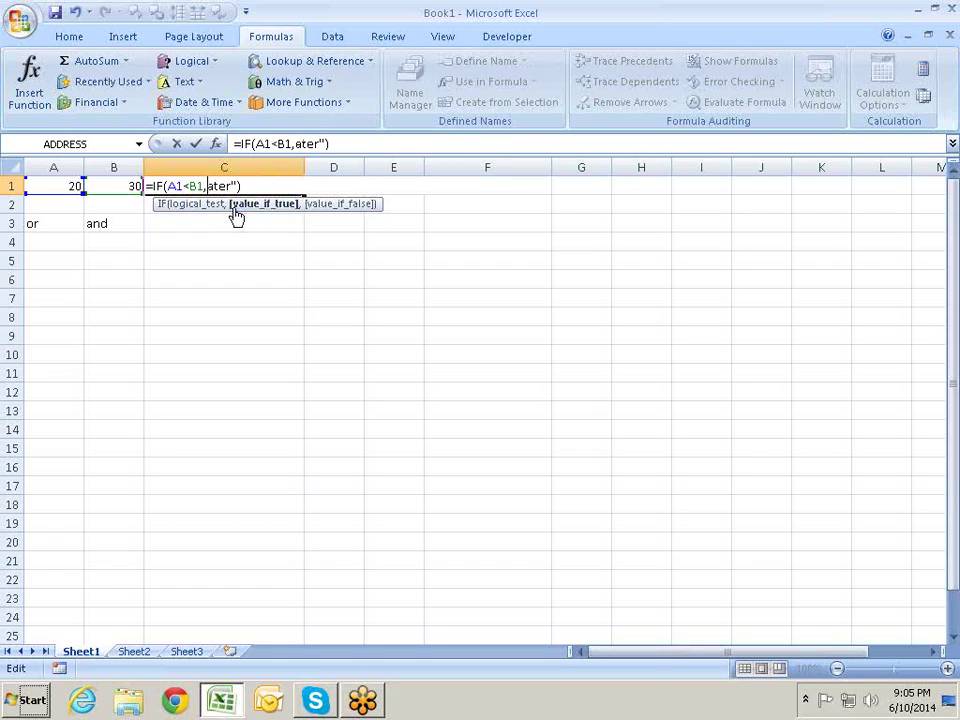
{"action": "key", "text": "Delete"}
{"action": "key", "text": "Delete"}
{"action": "key", "text": "Delete"}
{"action": "key", "text": "Delete"}
{"action": "key", "text": "Delete"}
{"action": "key", "text": "Return"}
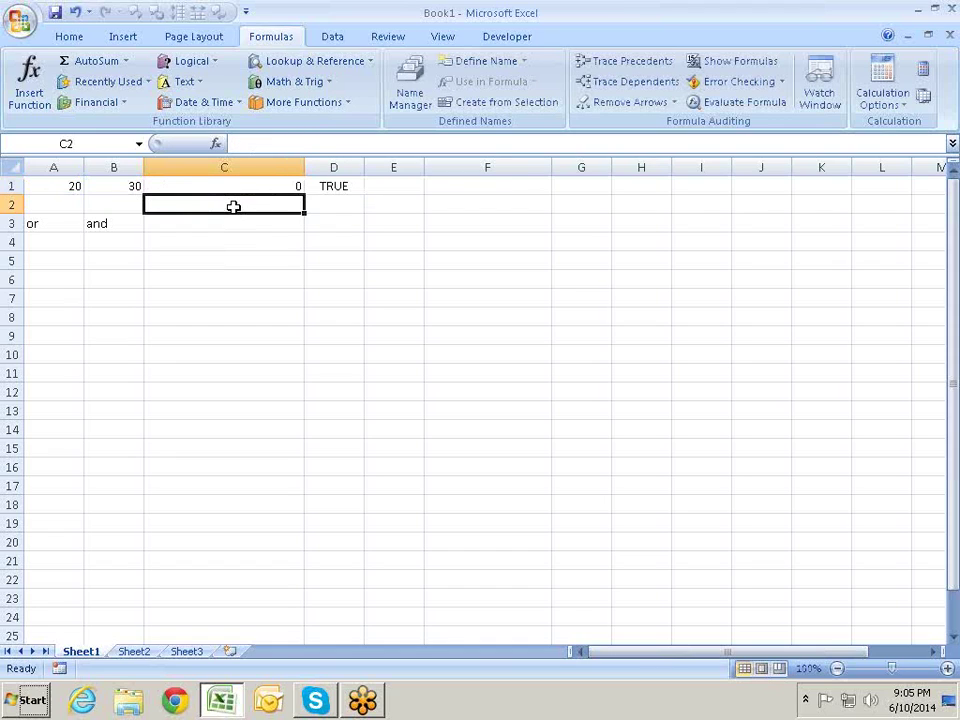
{"action": "key", "text": "Up"}
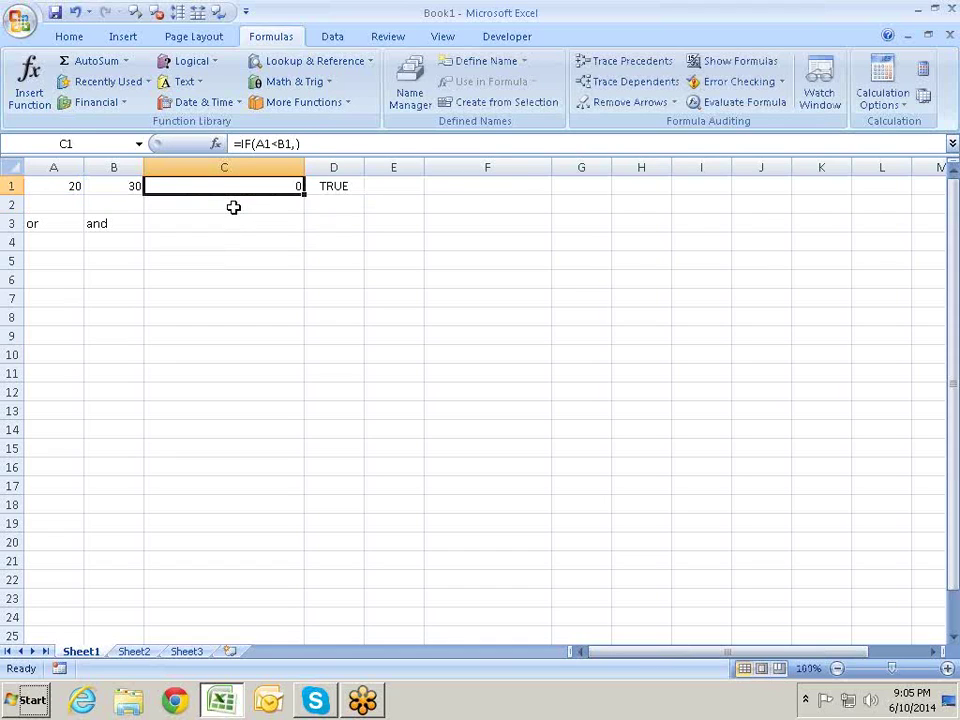
- Try IF variants with and without a trailing comma, dismissing the formula error message
{"action": "left_click", "coordinate": [233, 207]}
{"action": "key", "text": "Up"}
{"action": "key", "text": "F2"}
{"action": "key", "text": "Left"}
{"action": "key", "text": "BackSpace"}
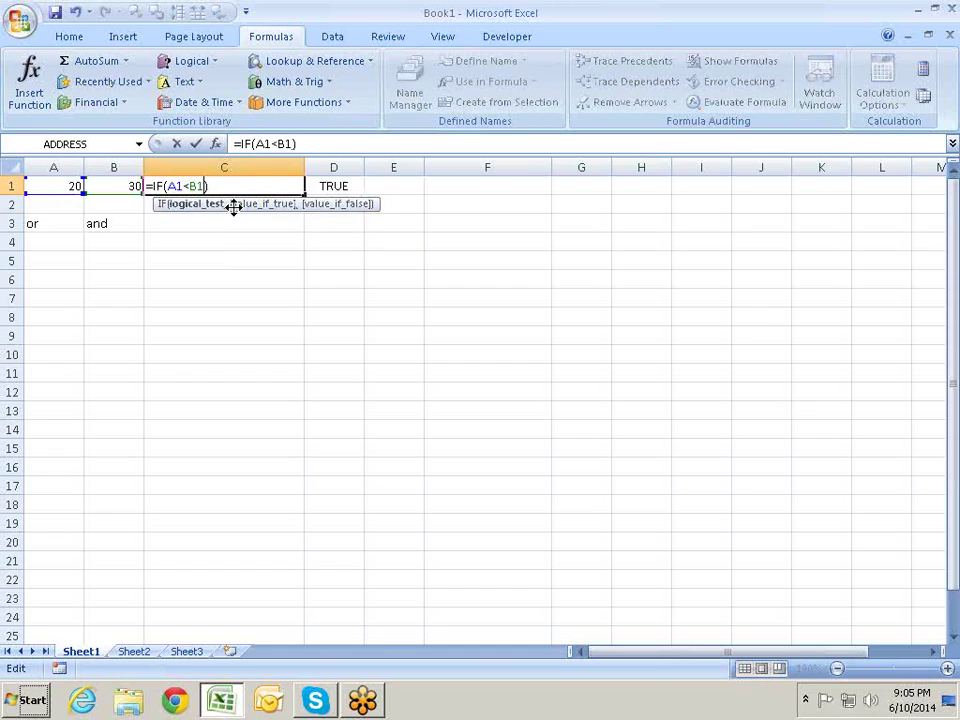
{"action": "key", "text": "Return"}
{"action": "key", "text": "Return"}
{"action": "key", "text": "End"}
{"action": "type", "text": ","}
{"action": "key", "text": "Return"}
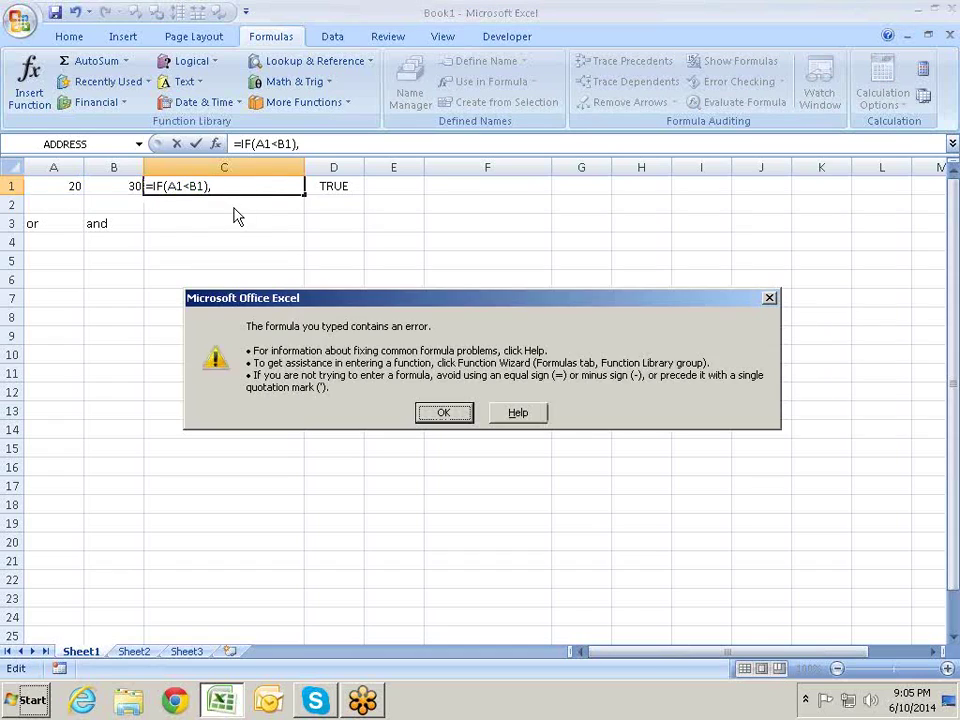
{"action": "key", "text": "Return"}
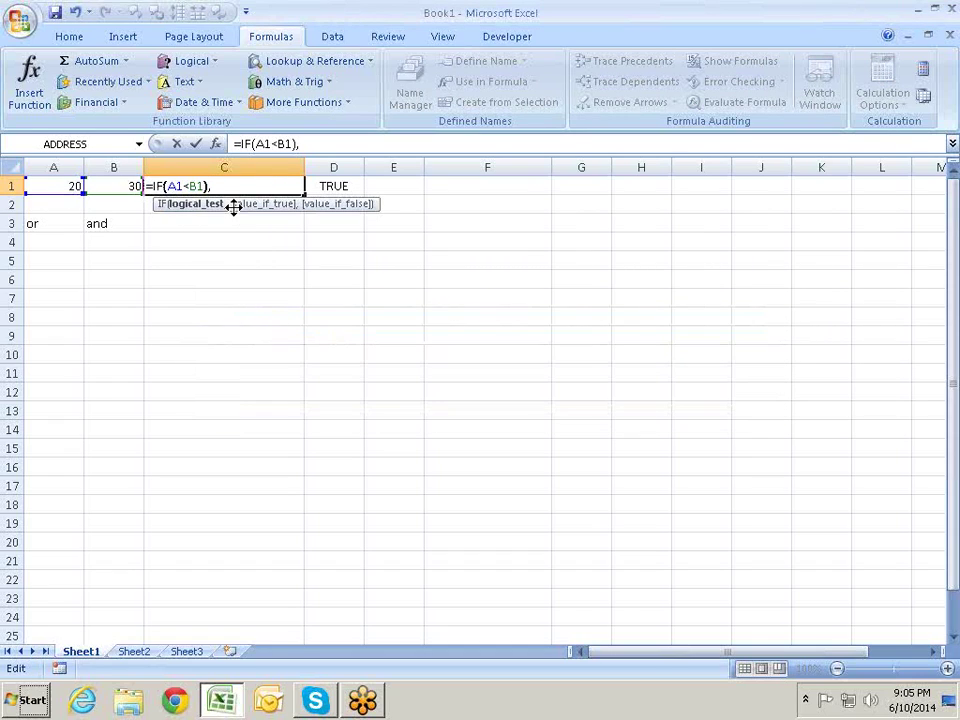
{"action": "key", "text": "End"}
{"action": "key", "text": "BackSpace"}
{"action": "key", "text": "BackSpace"}
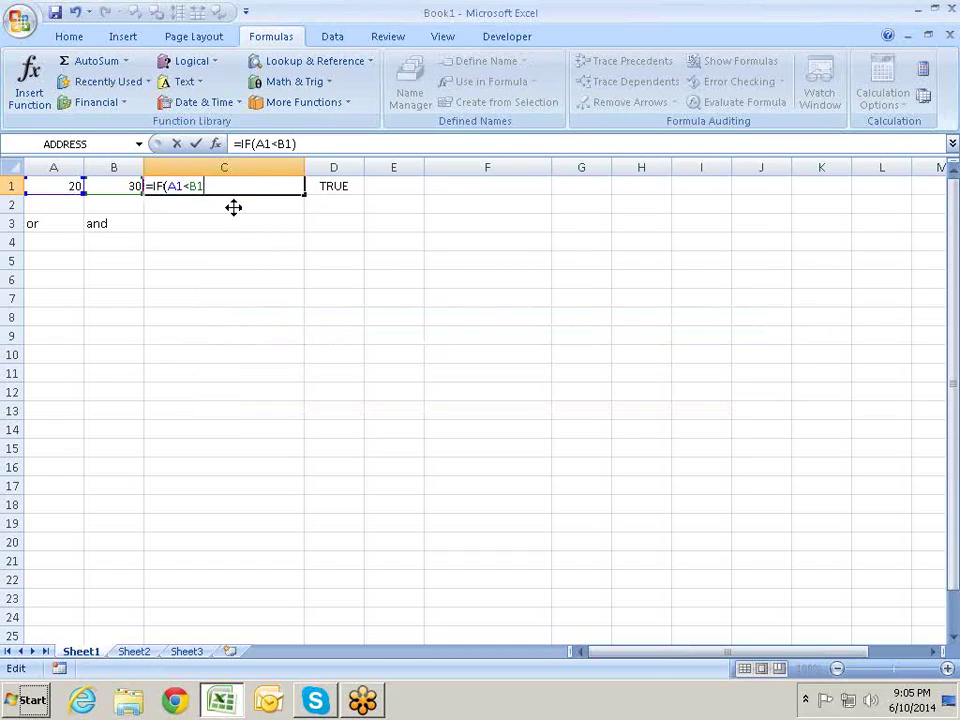
{"action": "type", "text": ","}
{"action": "key", "text": "Return"}
- Check C1's formula, then delete C1's contents entirely
{"action": "key", "text": "Up"}
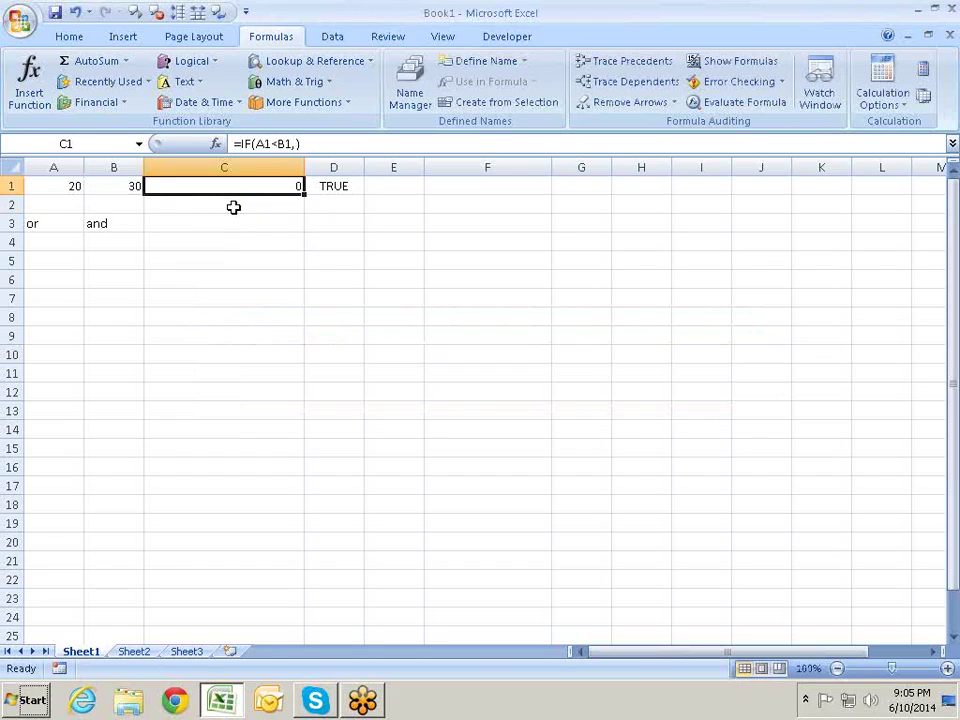
{"action": "key", "text": "F2"}
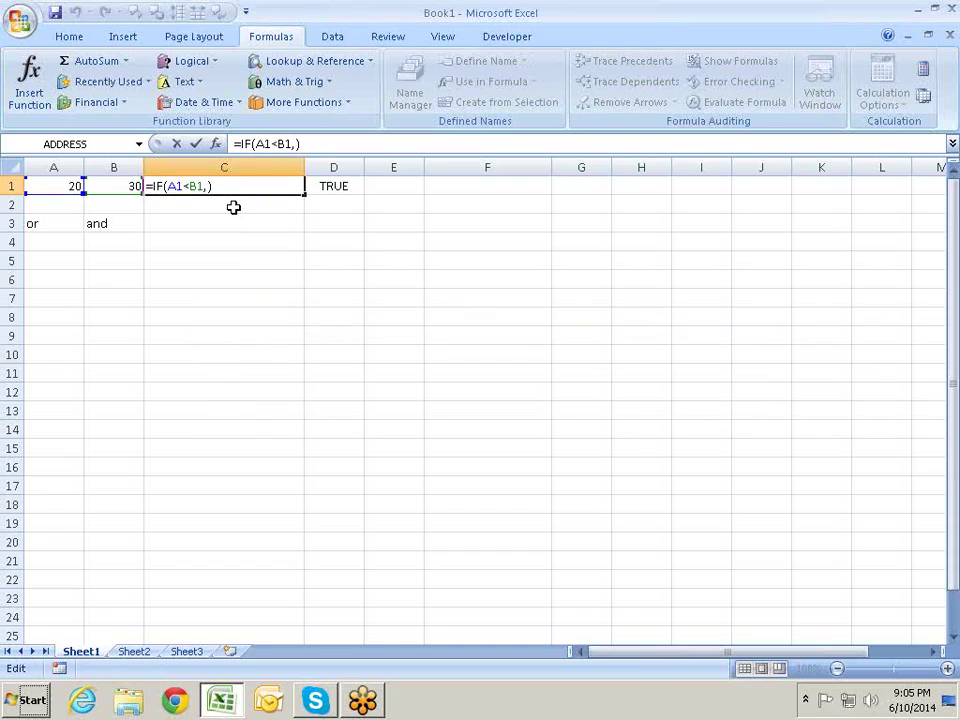
{"action": "key", "text": "Escape"}
{"action": "key", "text": "Delete"}
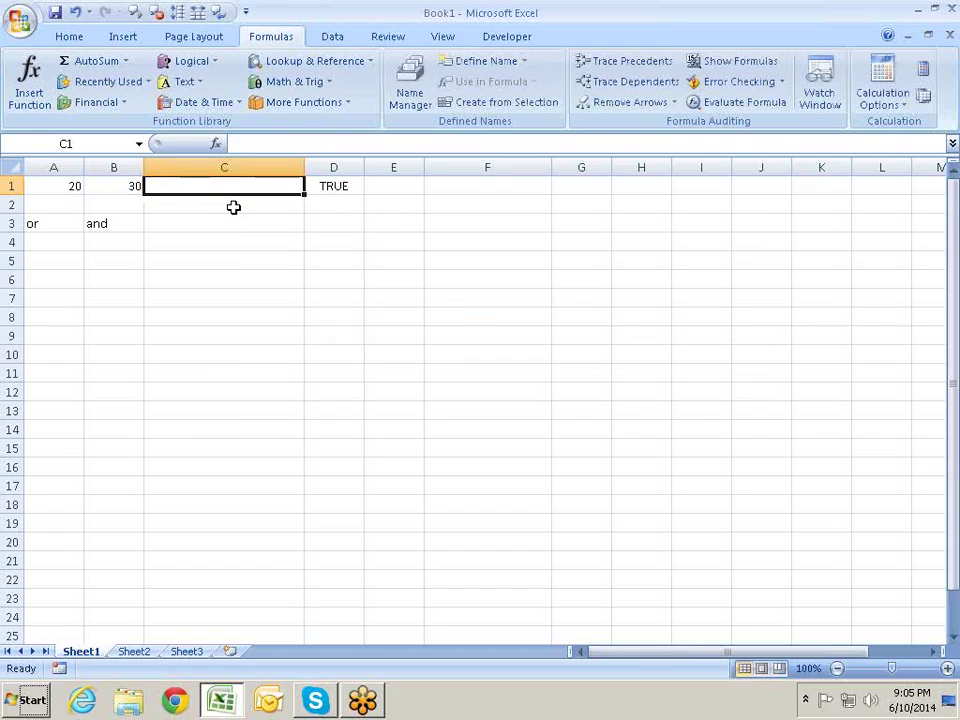
{"action": "key", "text": "Down"}
{"action": "key", "text": "Down"}
- Type the header "Name" in cell A5
{"action": "key", "text": "Down"}
{"action": "key", "text": "Left"}
{"action": "key", "text": "Left"}
{"action": "key", "text": "Up"}
{"action": "key", "text": "Right"}
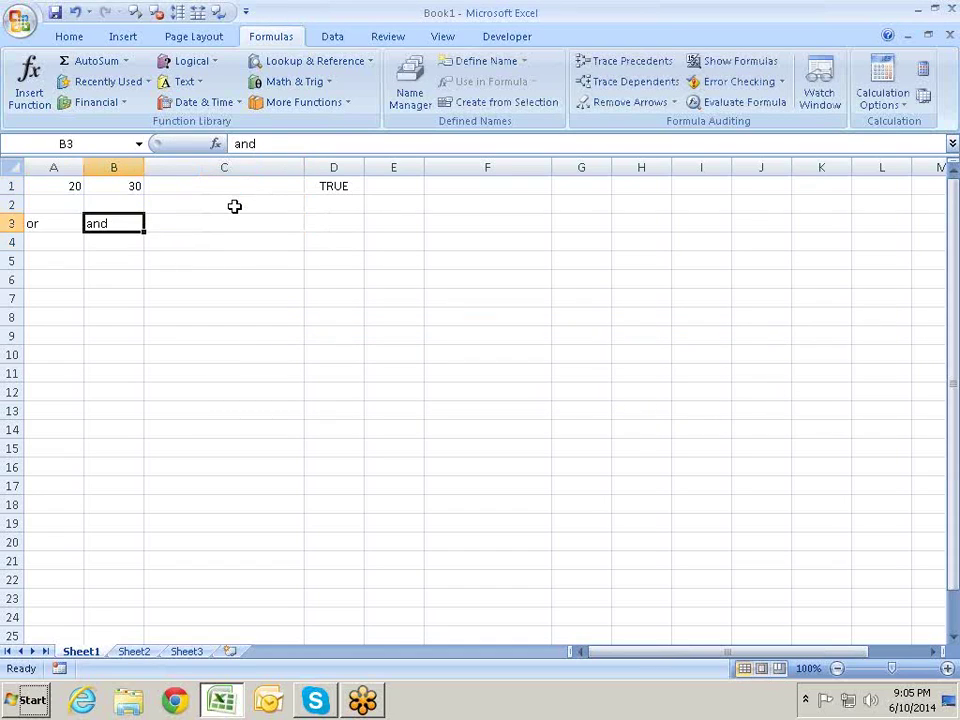
{"action": "key", "text": "Left"}
{"action": "key", "text": "Down"}
{"action": "key", "text": "Down"}
{"action": "key", "text": "Down"}
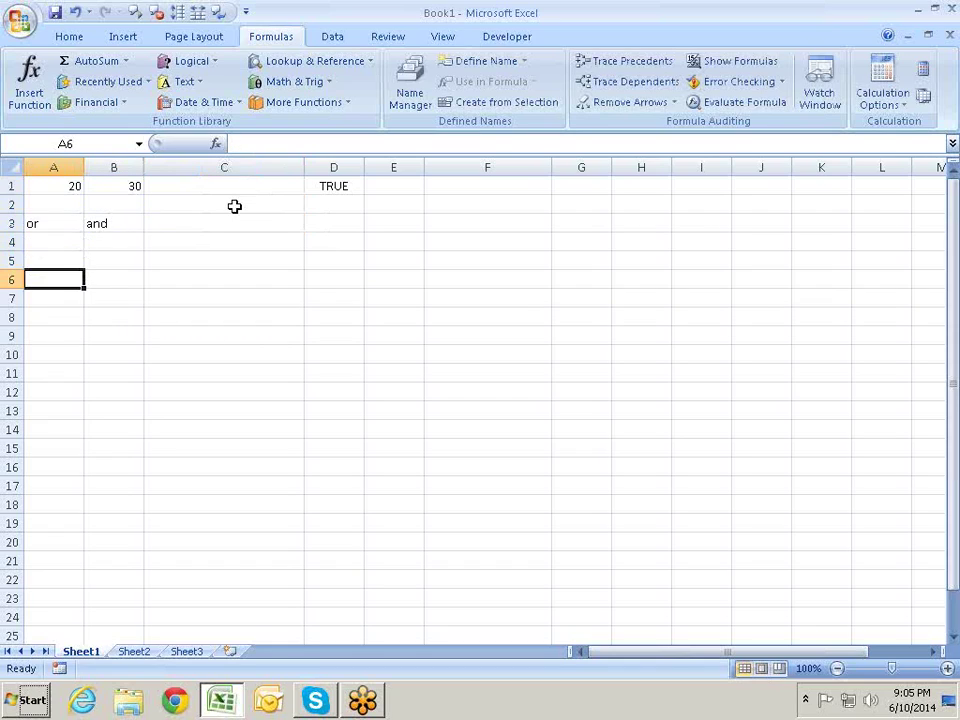
{"action": "key", "text": "Up"}
{"action": "key", "text": "Up"}
{"action": "key", "text": "Up"}
{"action": "key", "text": "Up"}
{"action": "key", "text": "Up"}
{"action": "key", "text": "Right"}
{"action": "key", "text": "Right"}
{"action": "key", "text": "Right"}
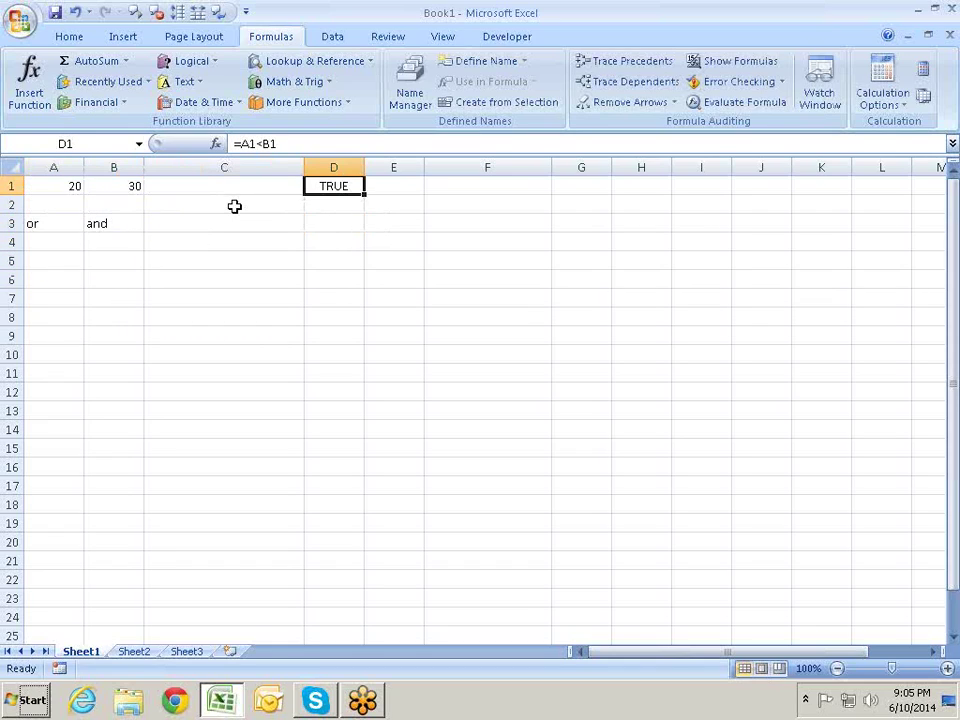
{"action": "key", "text": "Down"}
{"action": "key", "text": "Down"}
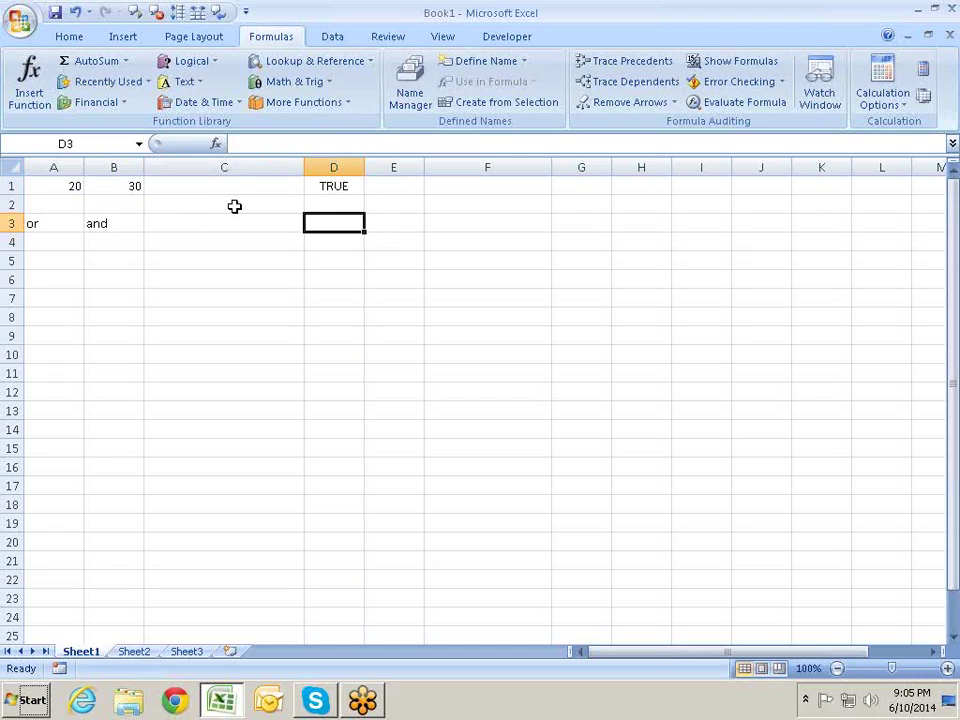
{"action": "key", "text": "Down"}
{"action": "key", "text": "Down"}
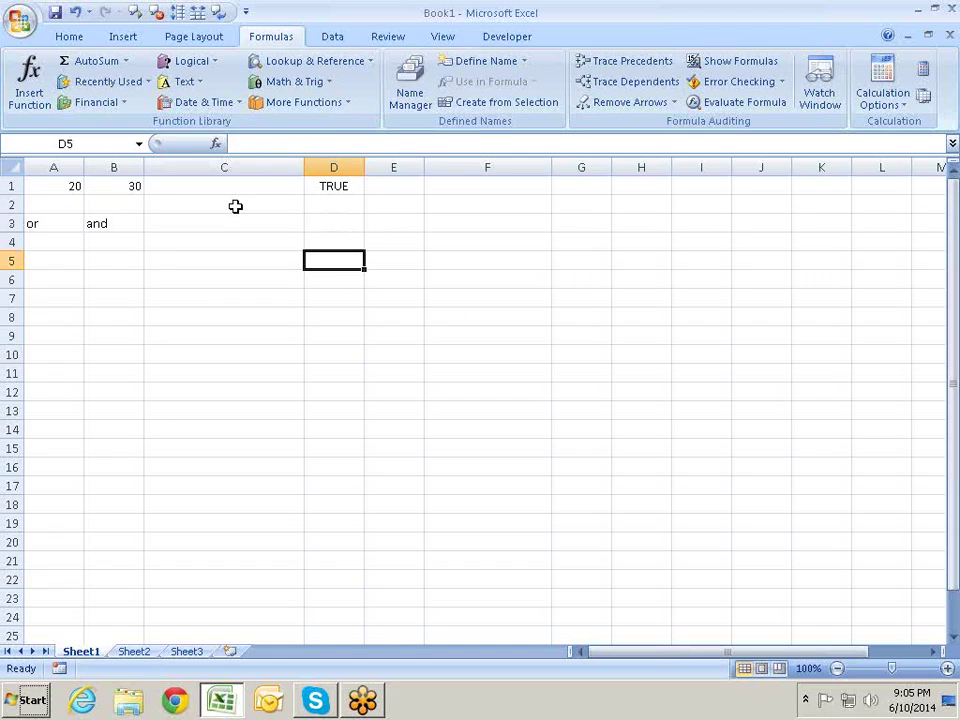
{"action": "key", "text": "Left"}
{"action": "key", "text": "Left"}
{"action": "key", "text": "Left"}
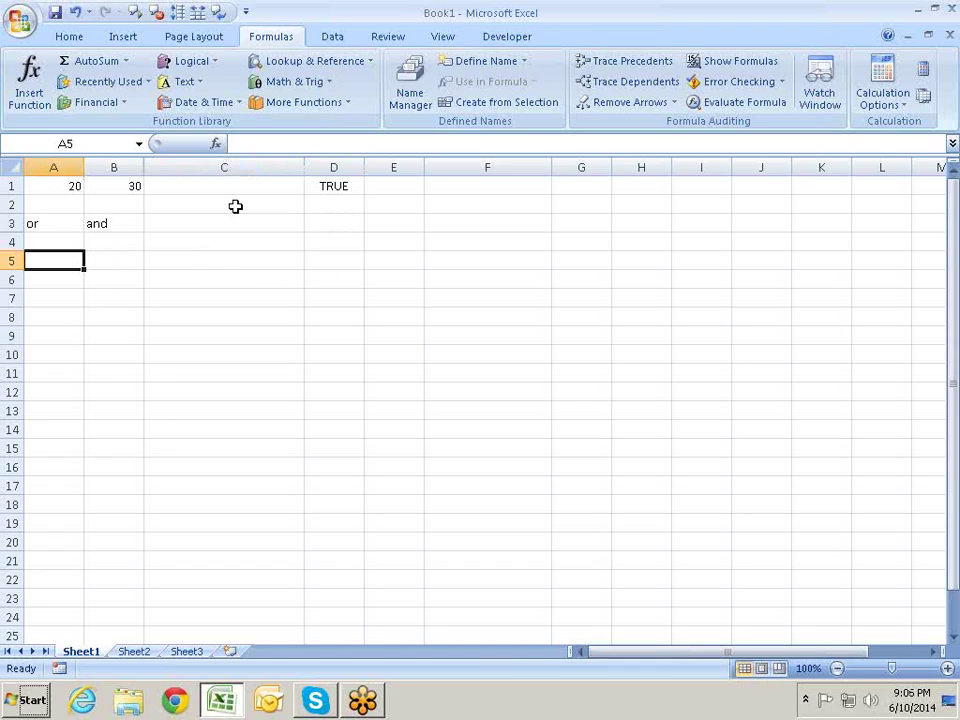
{"action": "type", "text": "Name"}
{"action": "key", "text": "Return"}
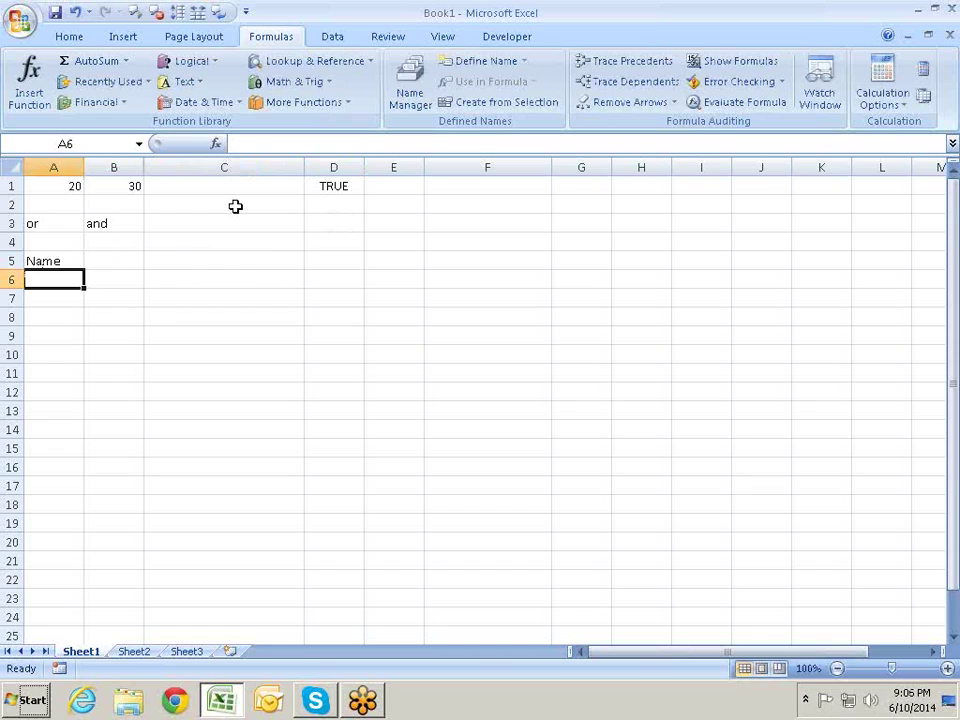
- Enter the first name in A6 and fill the name list down to A14
{"action": "type", "text": "Sabn"}
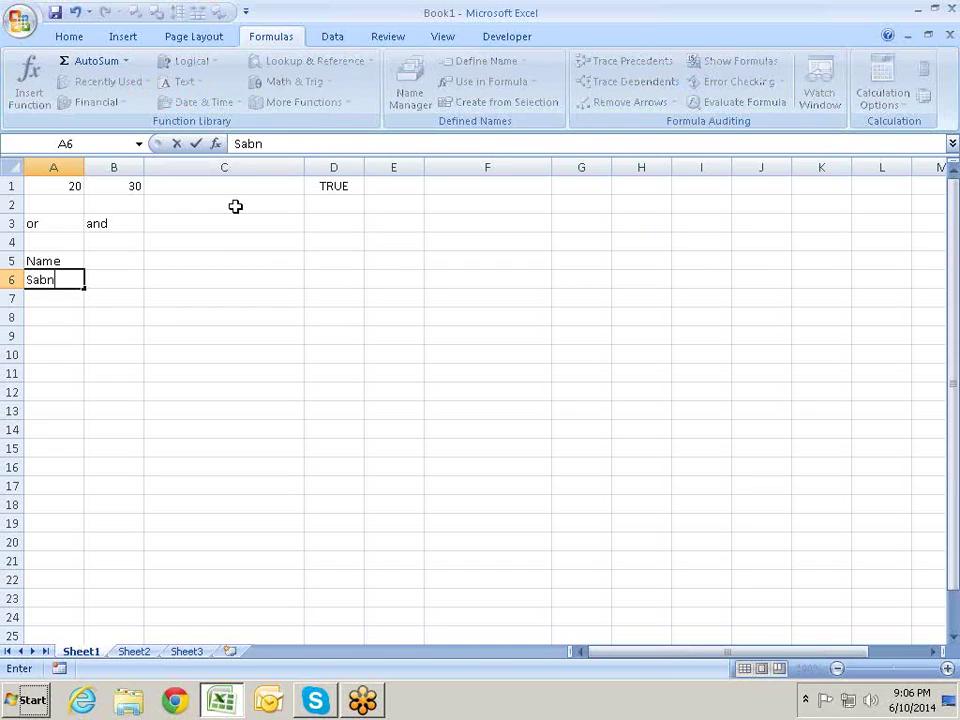
{"action": "key", "text": "BackSpace"}
{"action": "key", "text": "BackSpace"}
{"action": "type", "text": "ndeep"}
{"action": "key", "text": "Return"}
{"action": "key", "text": "Up"}
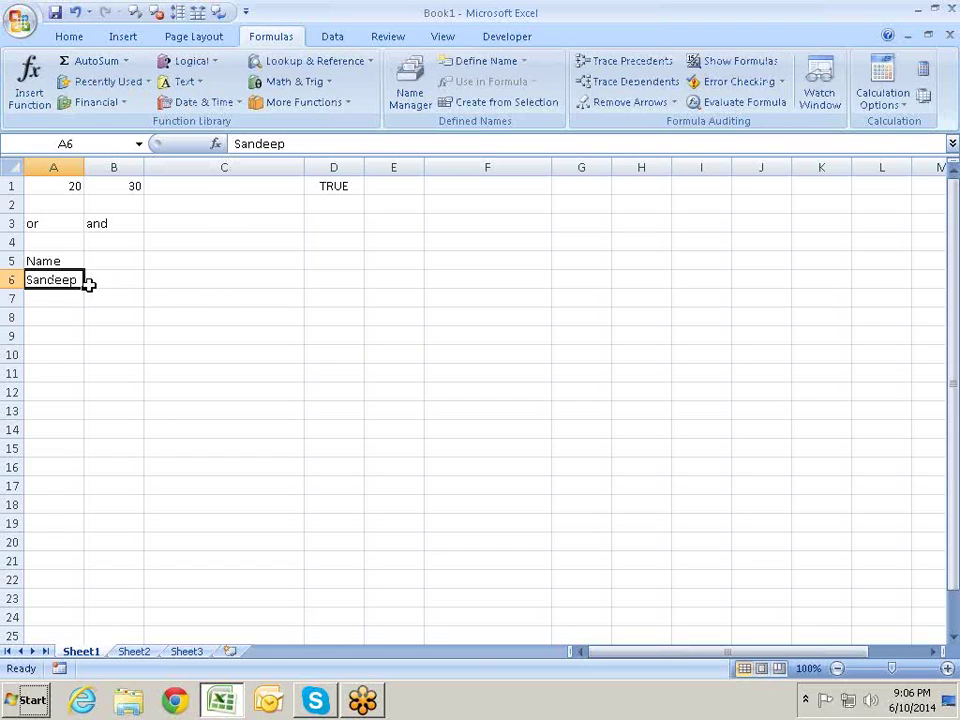
{"action": "left_click_drag", "start_coordinate": [84, 291], "coordinate": [64, 436]}
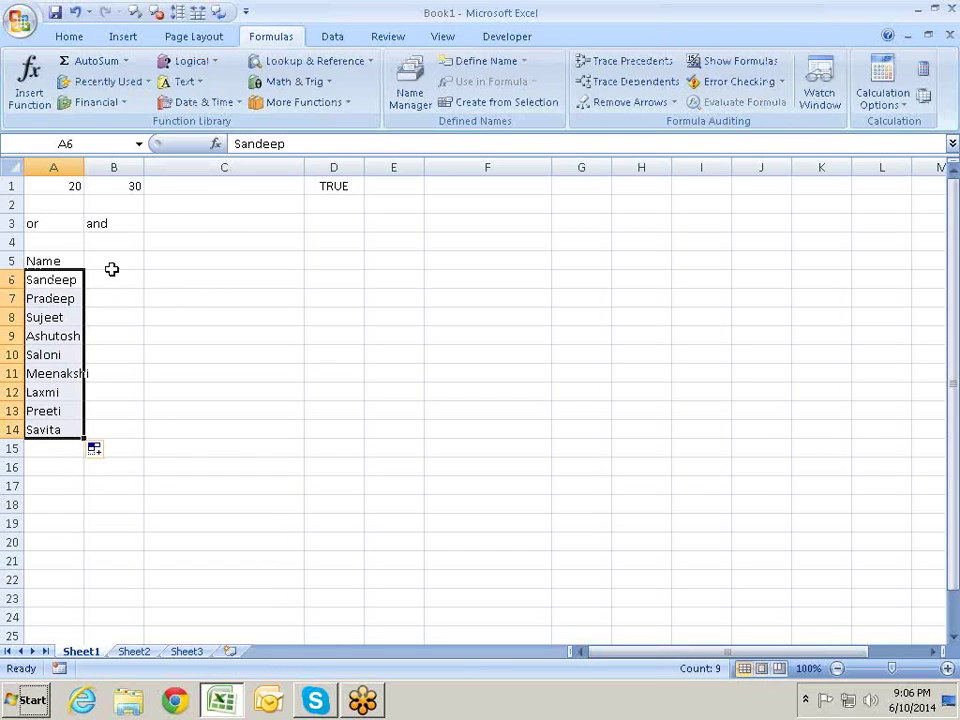
{"action": "left_click", "coordinate": [126, 263]}
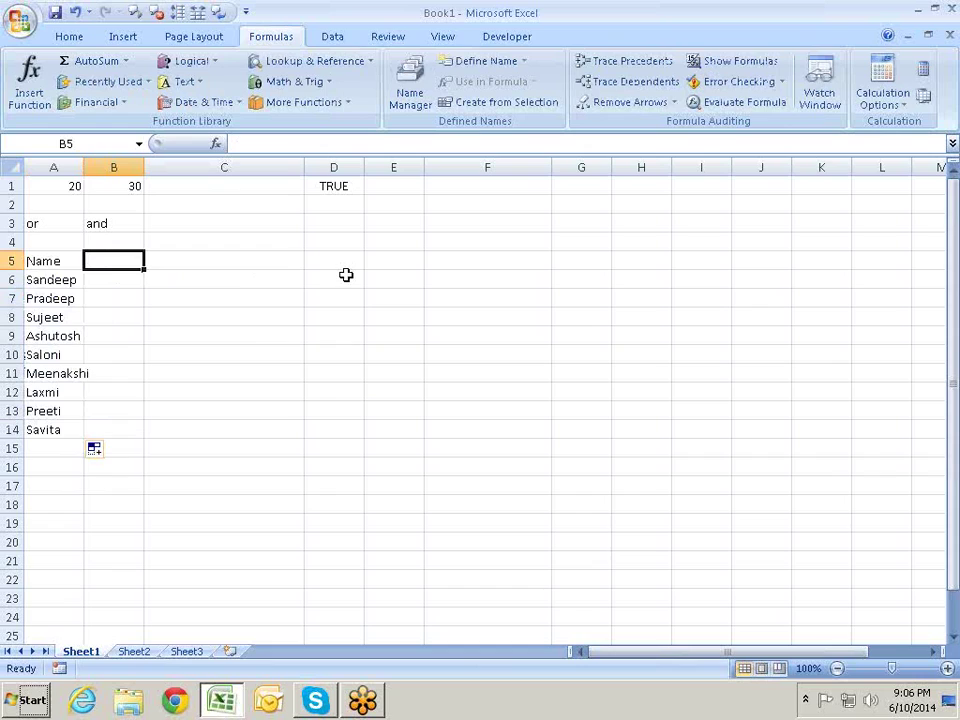
- Correct B5 to "R1" and fill the series across to R2 and R3 in C5:D5
{"action": "type", "text": "R"}
{"action": "type", "text": "!"}
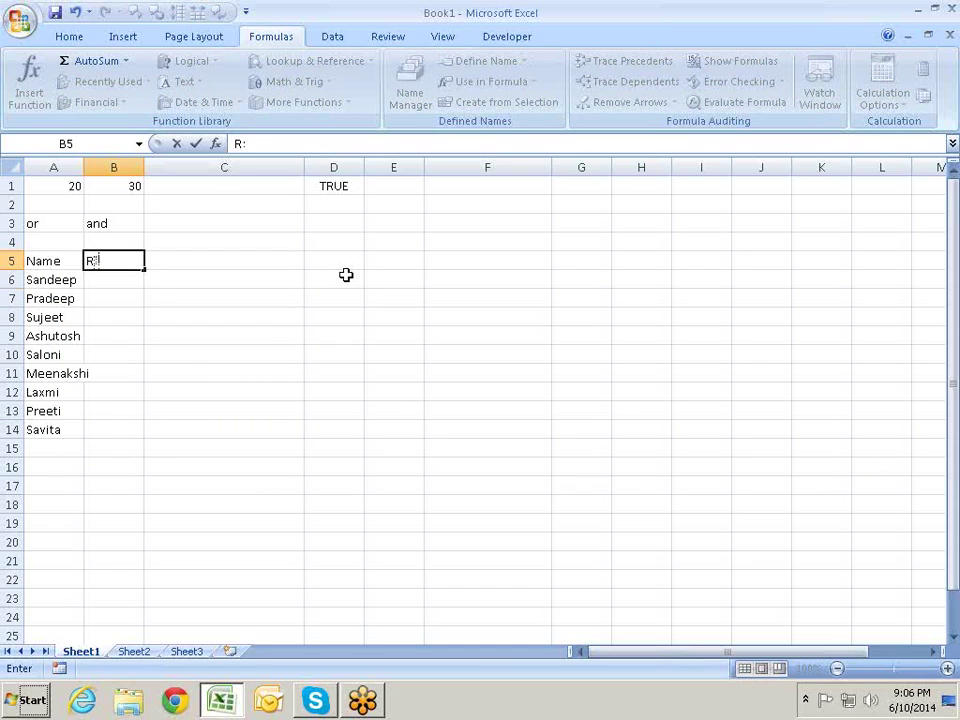
{"action": "key", "text": "Return"}
{"action": "key", "text": "Up"}
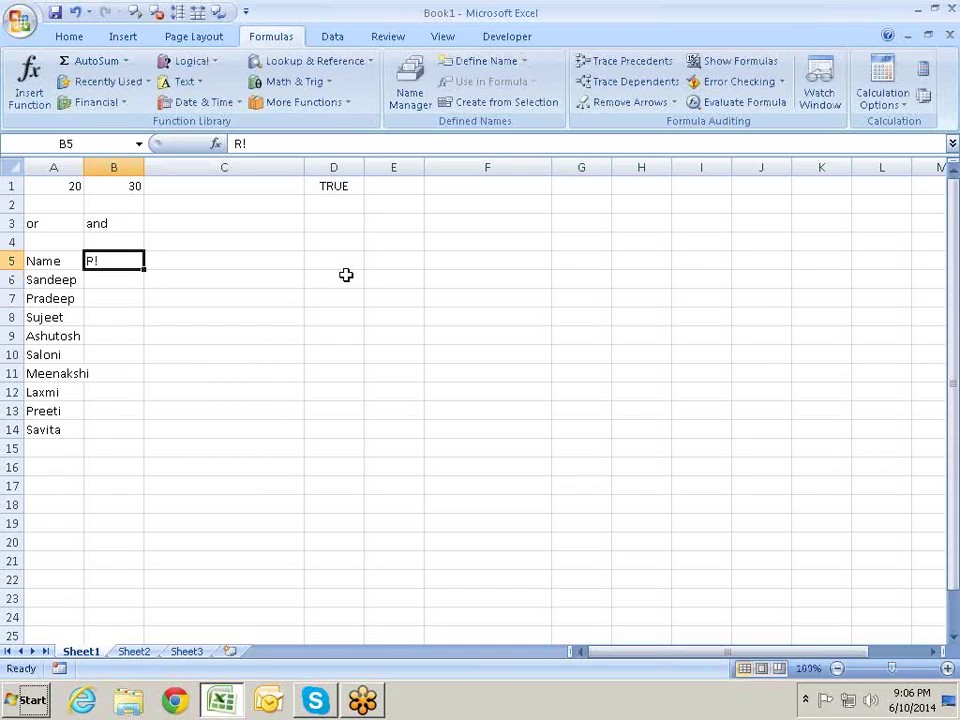
{"action": "key", "text": "F2"}
{"action": "key", "text": "Return"}
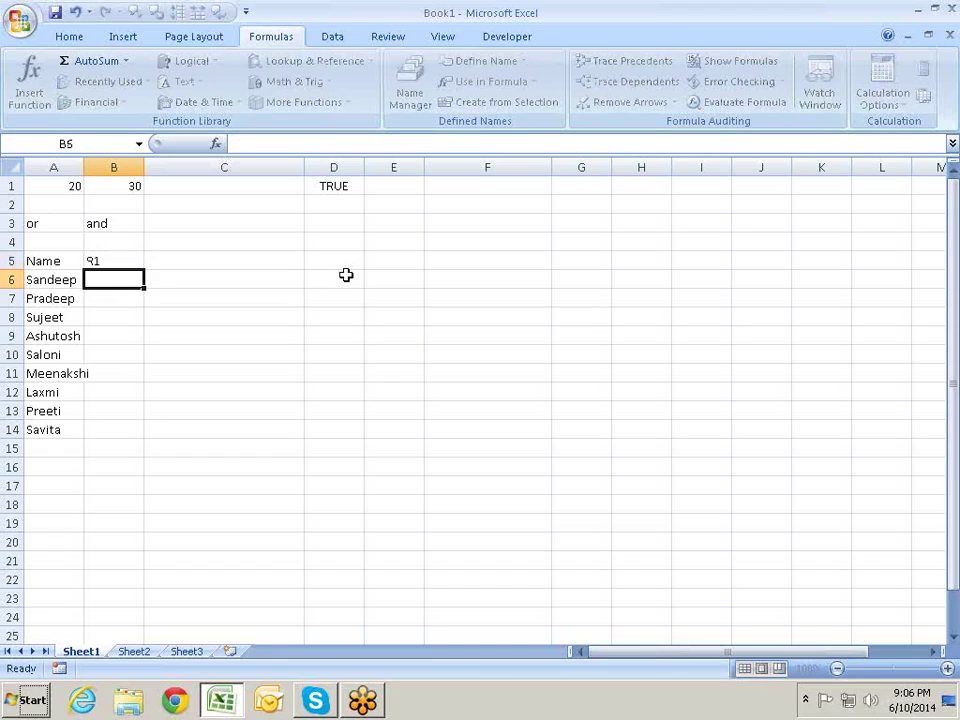
{"action": "key", "text": "Up"}
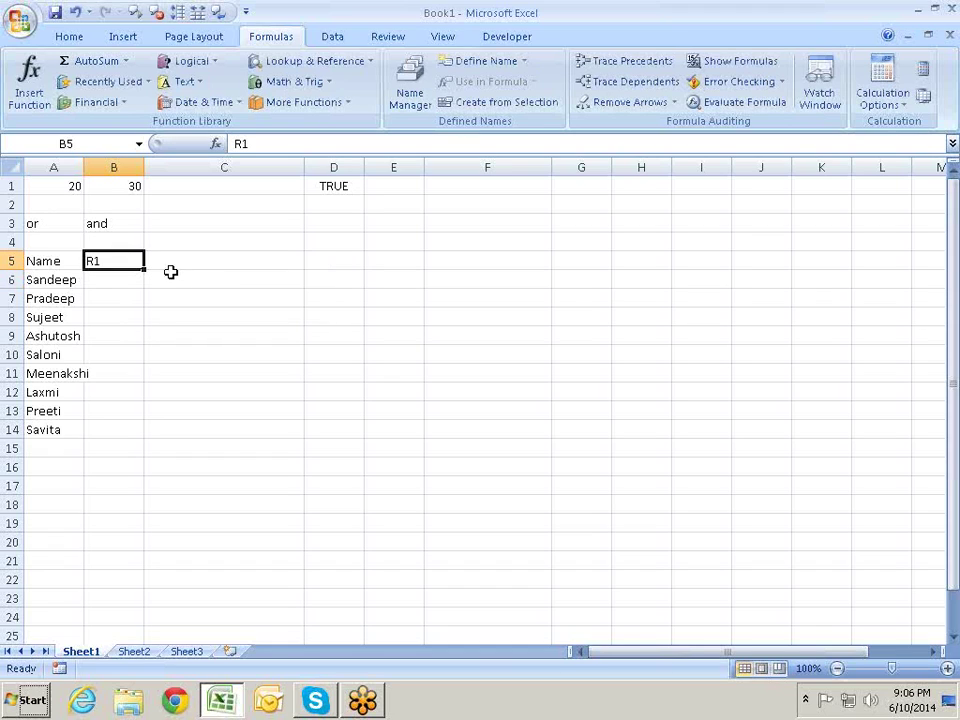
{"action": "left_click_drag", "start_coordinate": [145, 268], "coordinate": [368, 276]}
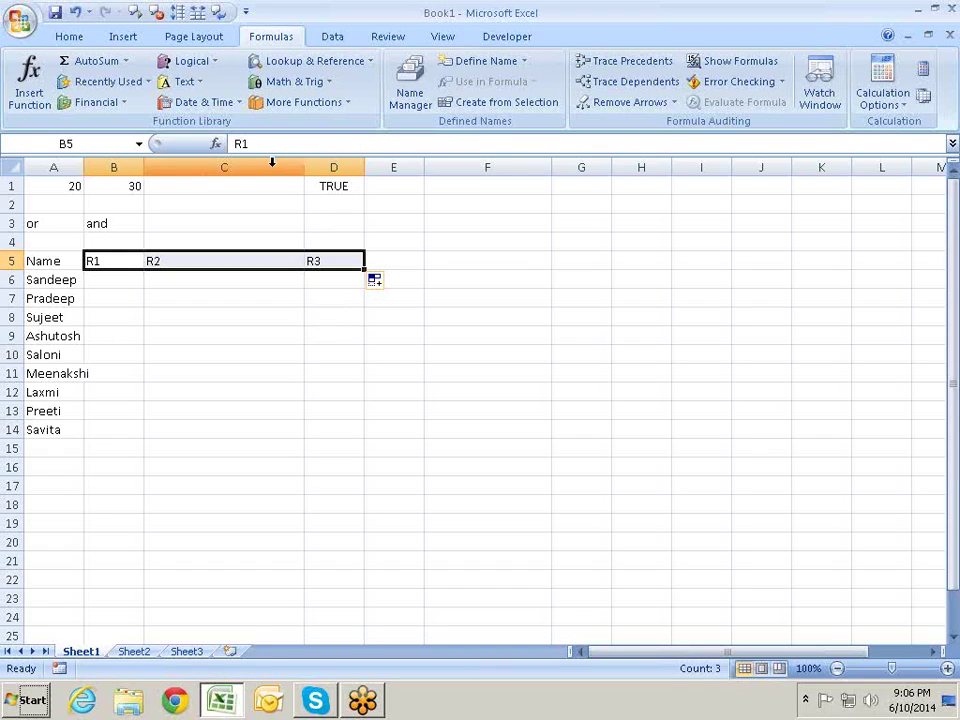
- Narrow columns C and D and autofit column A to the longest name
{"action": "mouse_move", "coordinate": [293, 165]}
{"action": "left_mouse_down"}
{"action": "mouse_move", "coordinate": [341, 167]}
{"action": "mouse_move", "coordinate": [250, 167]}
{"action": "left_mouse_up"}
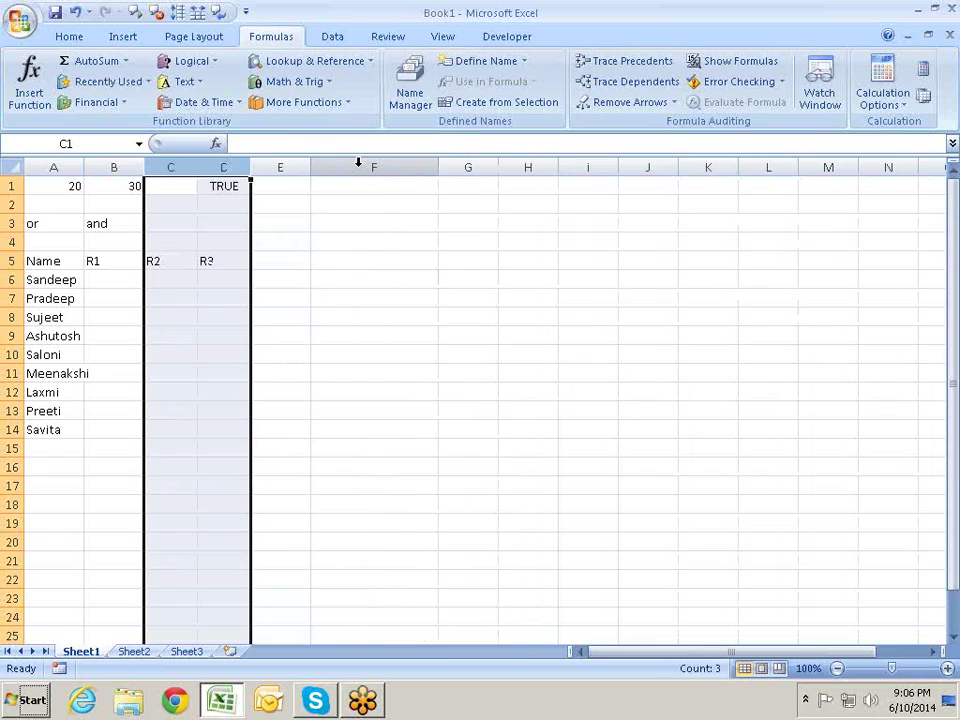
{"action": "left_click", "coordinate": [258, 268]}
{"action": "left_click_drag", "start_coordinate": [101, 266], "coordinate": [165, 276]}
{"action": "left_click", "coordinate": [205, 276]}
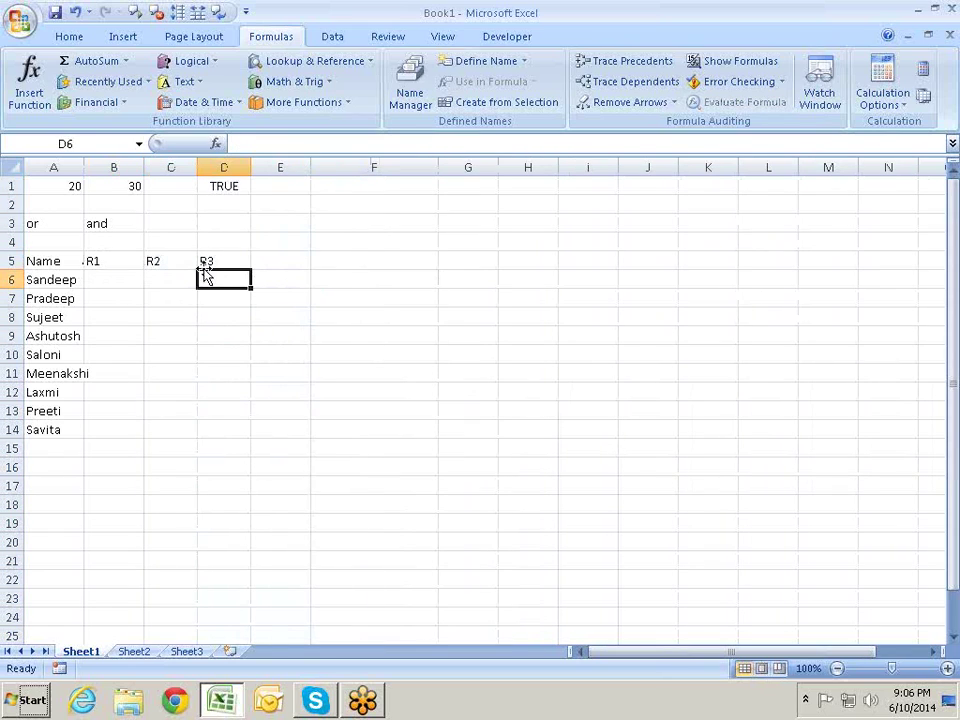
{"action": "double_click", "coordinate": [85, 167]}
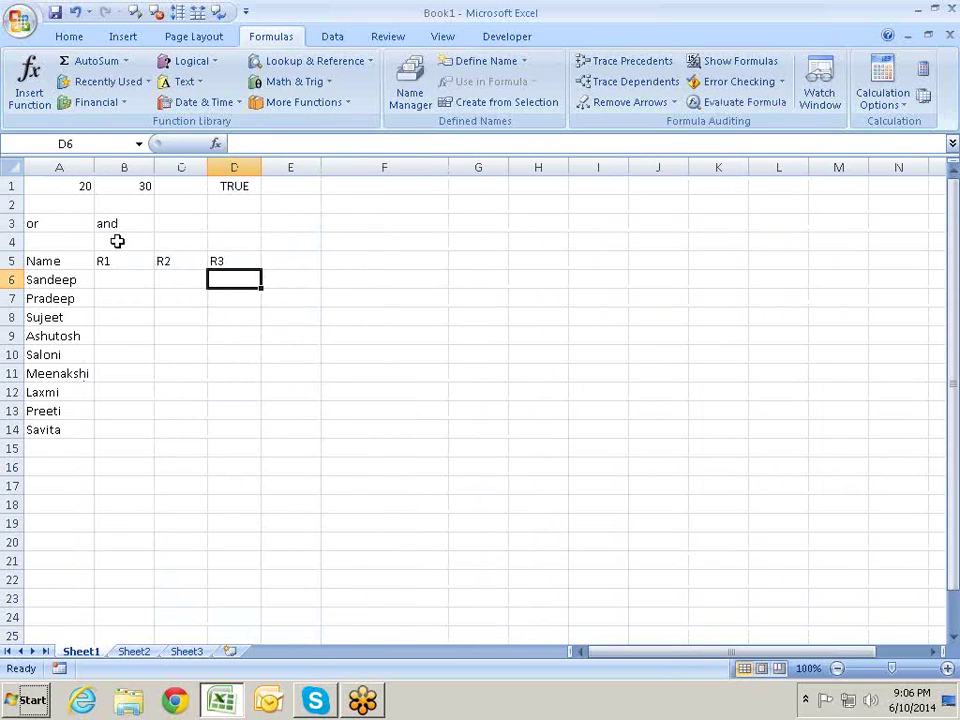
{"action": "left_click", "coordinate": [121, 257]}
{"action": "left_click", "coordinate": [124, 242]}
{"action": "left_click", "coordinate": [177, 242]}
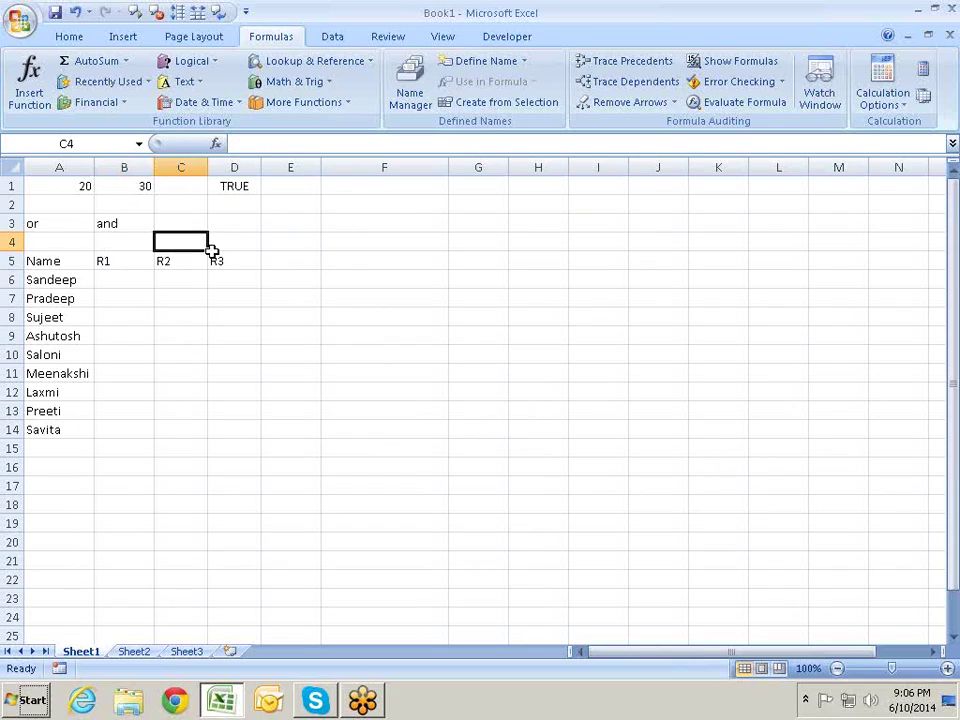
{"action": "left_click", "coordinate": [214, 246]}
{"action": "left_click", "coordinate": [242, 263]}
- Enter the R1–R3 ratings for rows 6 and 7: Y, N, Y and Y, Y, N
{"action": "left_click", "coordinate": [141, 279]}
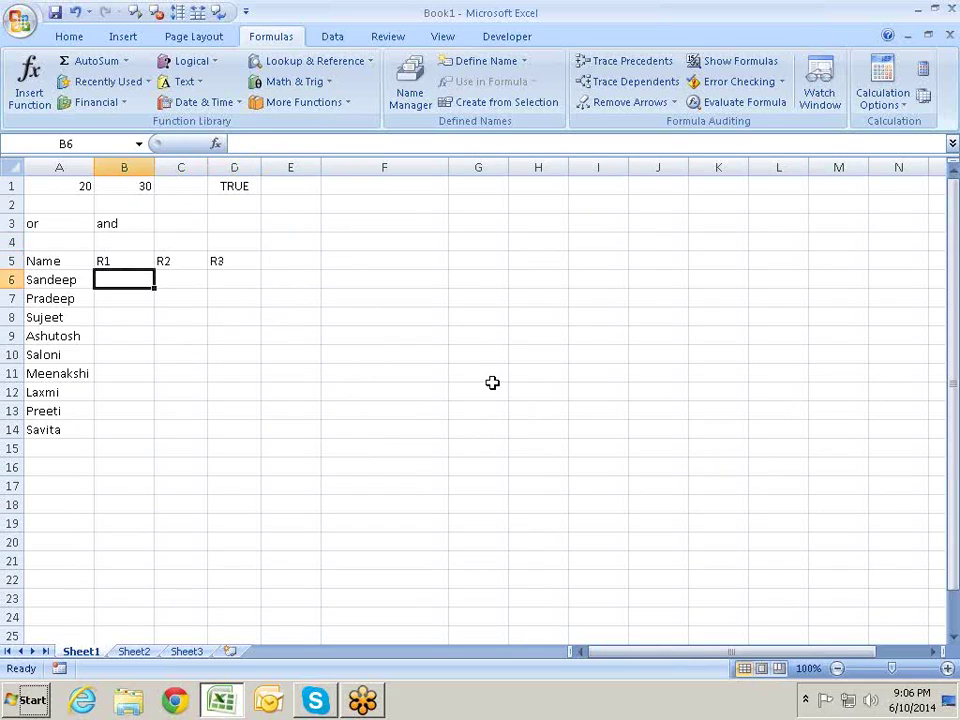
{"action": "type", "text": "Y"}
{"action": "key", "text": "Return"}
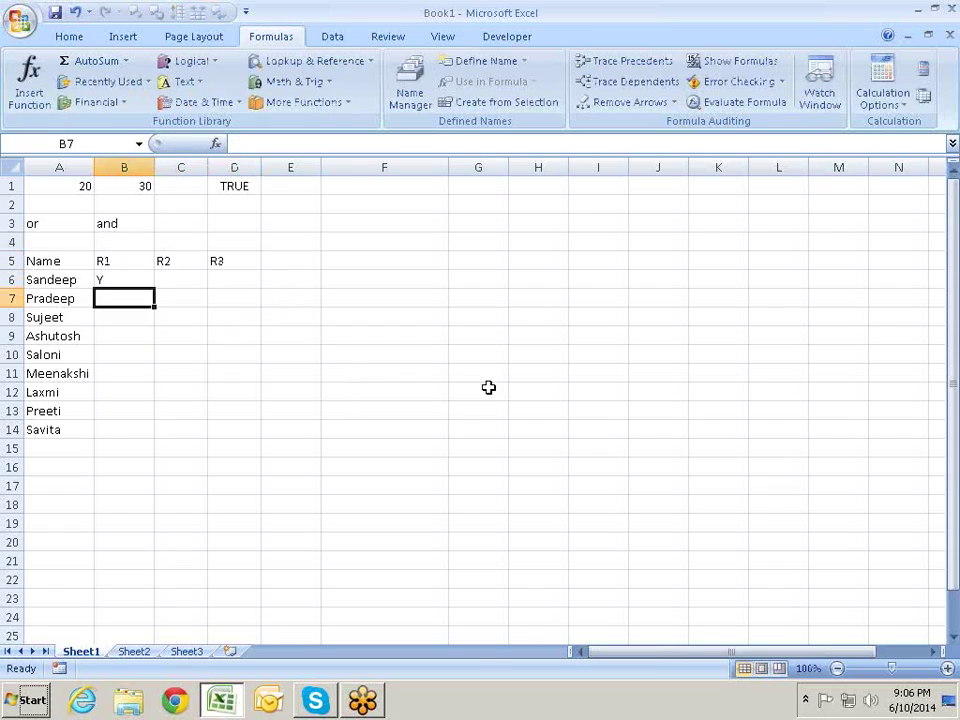
{"action": "key", "text": "Up"}
{"action": "key", "text": "Right"}
{"action": "type", "text": "N"}
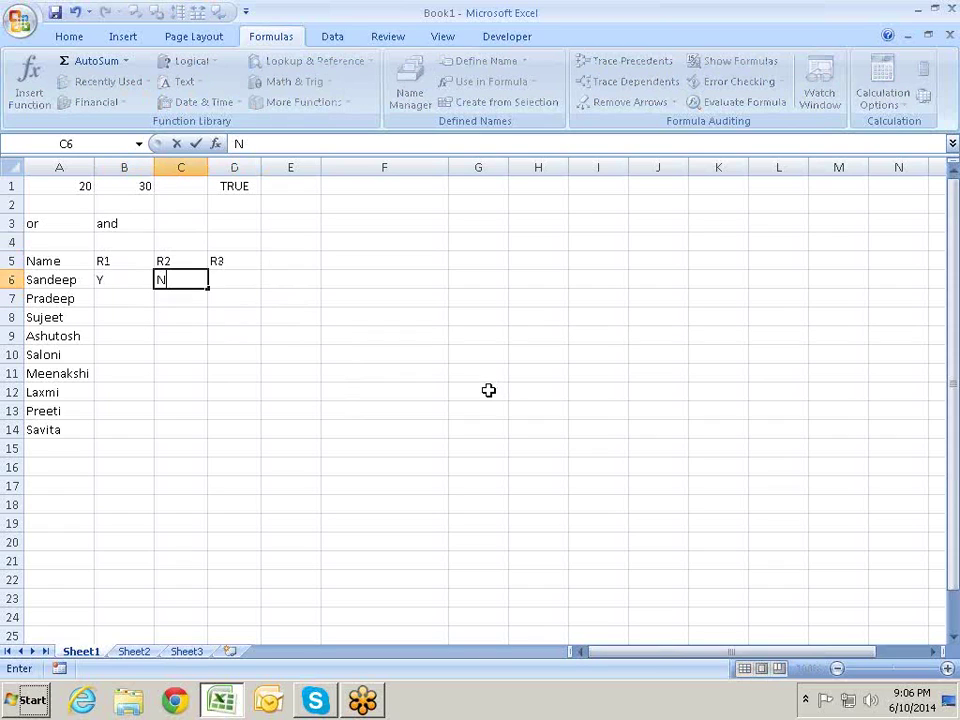
{"action": "key", "text": "Right"}
{"action": "type", "text": "Y"}
{"action": "key", "text": "Return"}
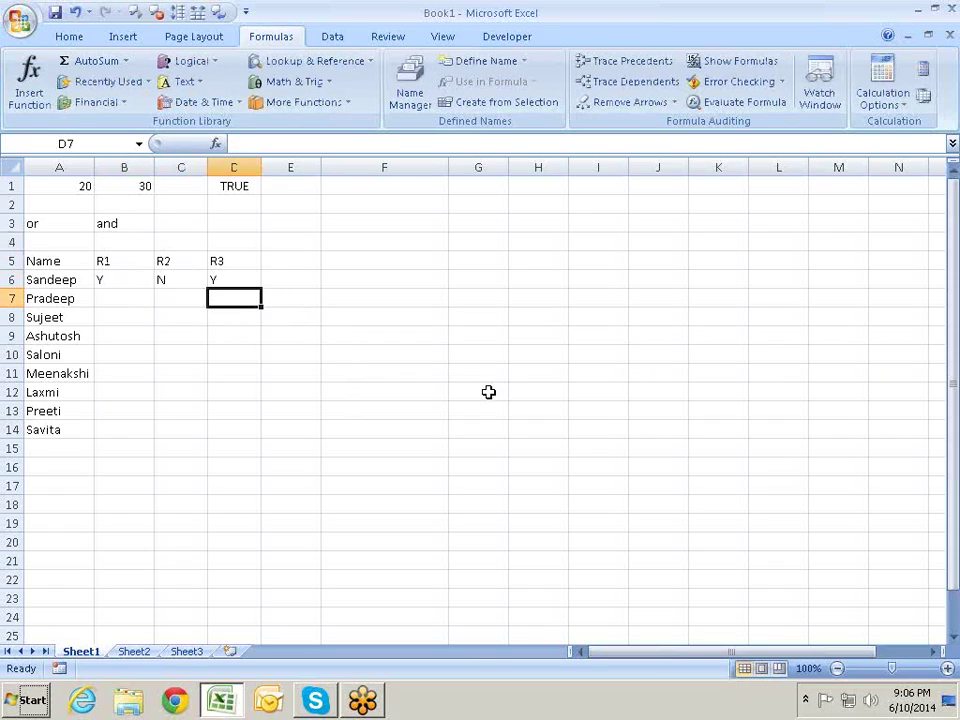
{"action": "key", "text": "Left"}
{"action": "key", "text": "Left"}
{"action": "type", "text": "Y"}
{"action": "key", "text": "Return"}
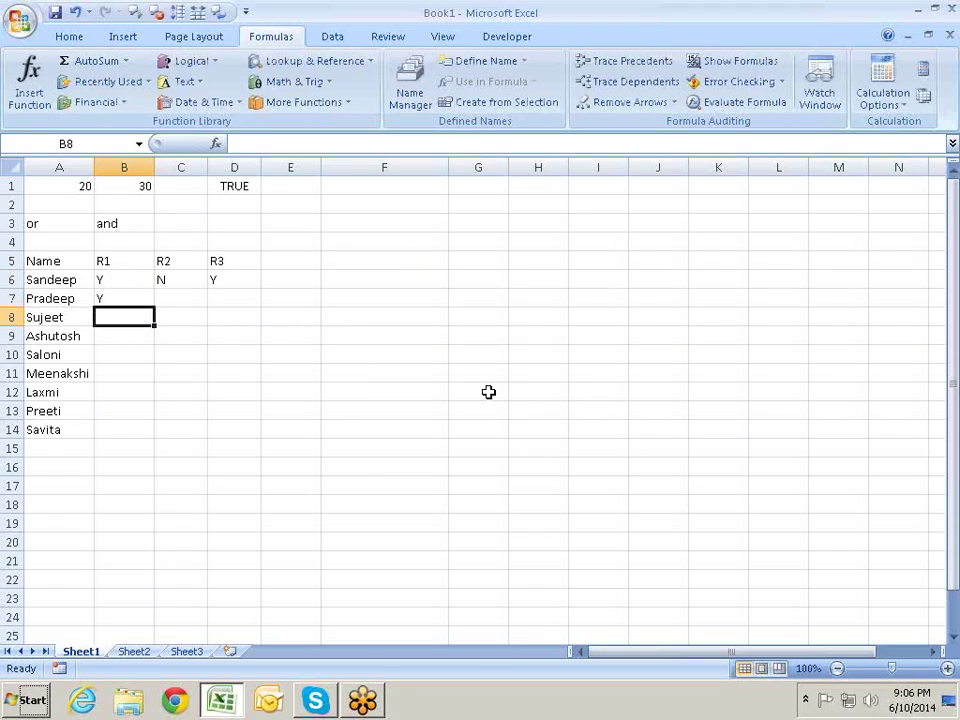
{"action": "key", "text": "Up"}
{"action": "key", "text": "Right"}
{"action": "type", "text": "Y"}
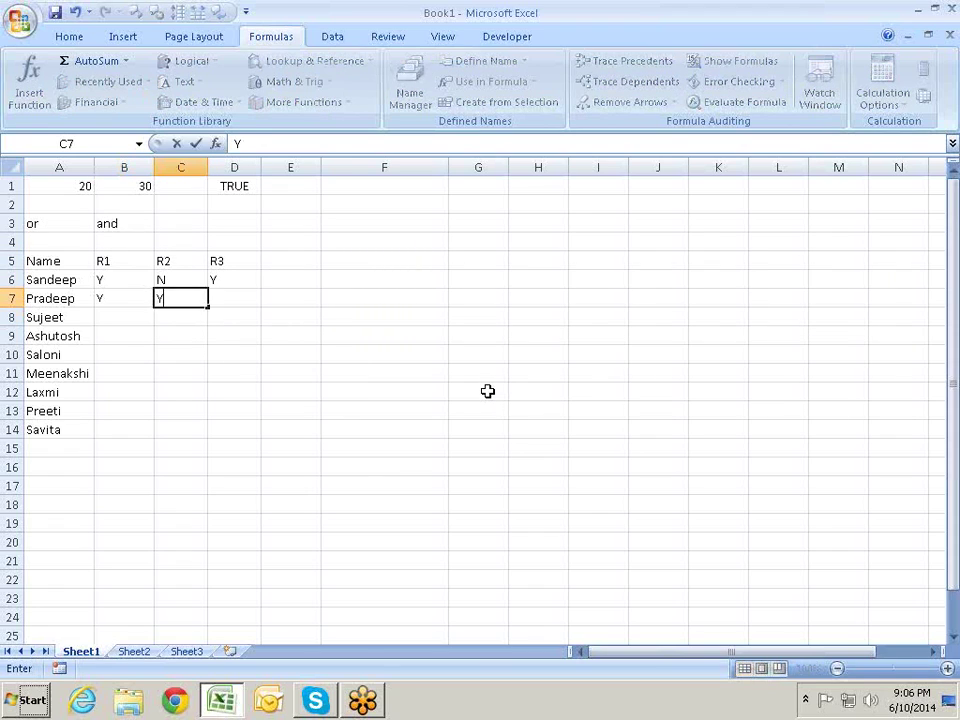
{"action": "key", "text": "Right"}
{"action": "type", "text": "N"}
{"action": "key", "text": "Return"}
- Enter N, N, N for row 8, correcting the mistyped NM in C8 to N
{"action": "key", "text": "Left"}
{"action": "key", "text": "Left"}
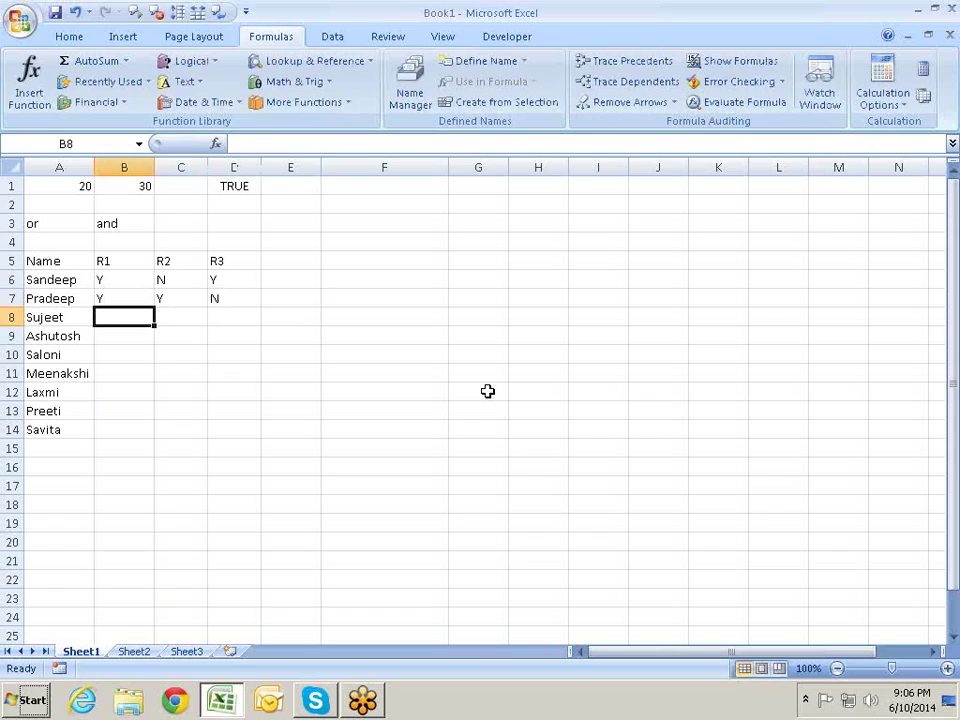
{"action": "type", "text": "N"}
{"action": "key", "text": "Right"}
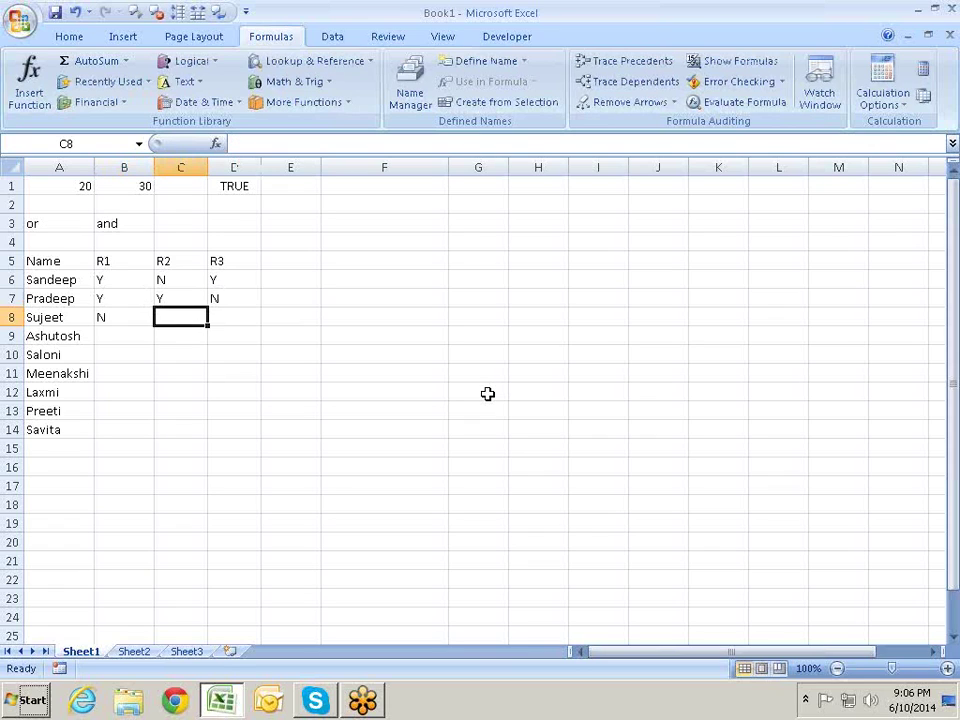
{"action": "type", "text": "NM"}
{"action": "key", "text": "Right"}
{"action": "key", "text": "Left"}
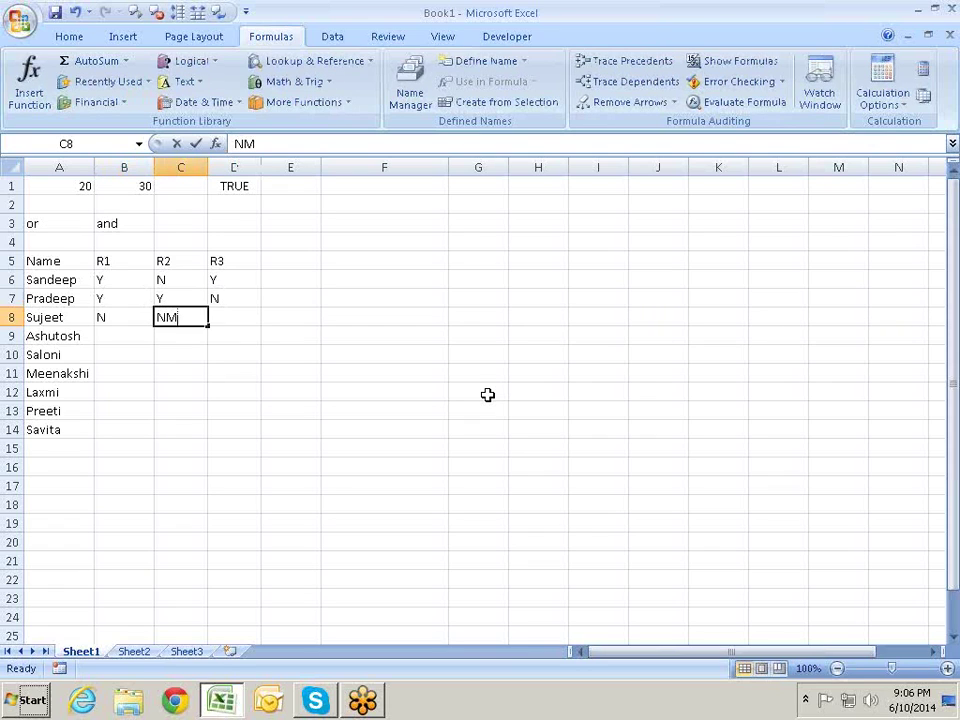
{"action": "type", "text": "N"}
{"action": "key", "text": "Return"}
{"action": "key", "text": "Up"}
{"action": "key", "text": "Right"}
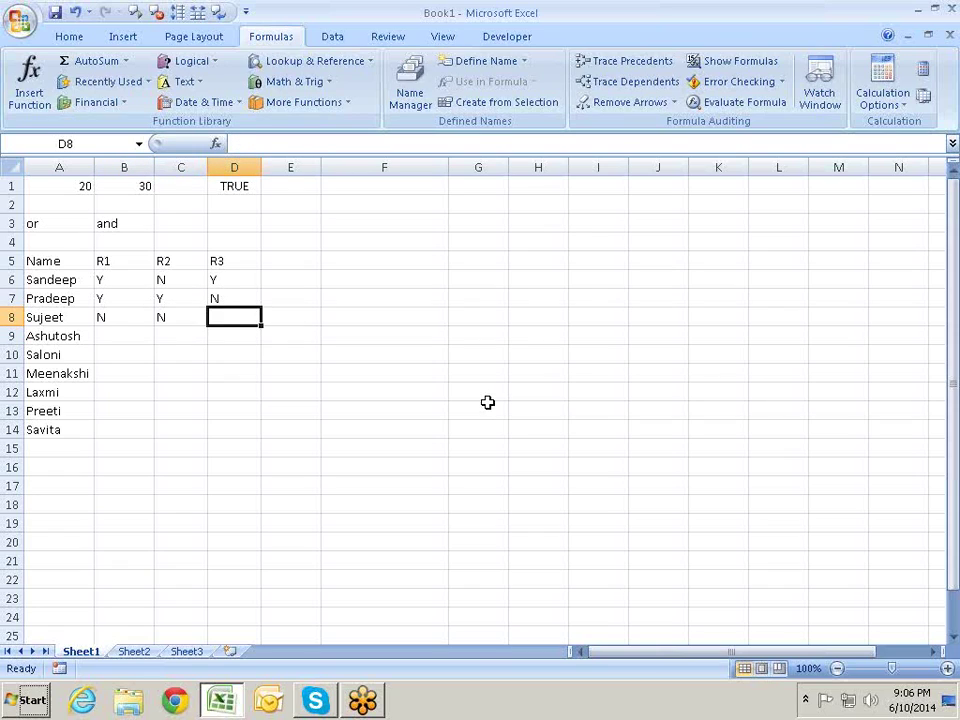
{"action": "type", "text": "N"}
{"action": "key", "text": "Return"}
- Enter the ratings N, Y, Y for row 9 and N, Y, N for row 10
{"action": "key", "text": "Left"}
{"action": "key", "text": "Left"}
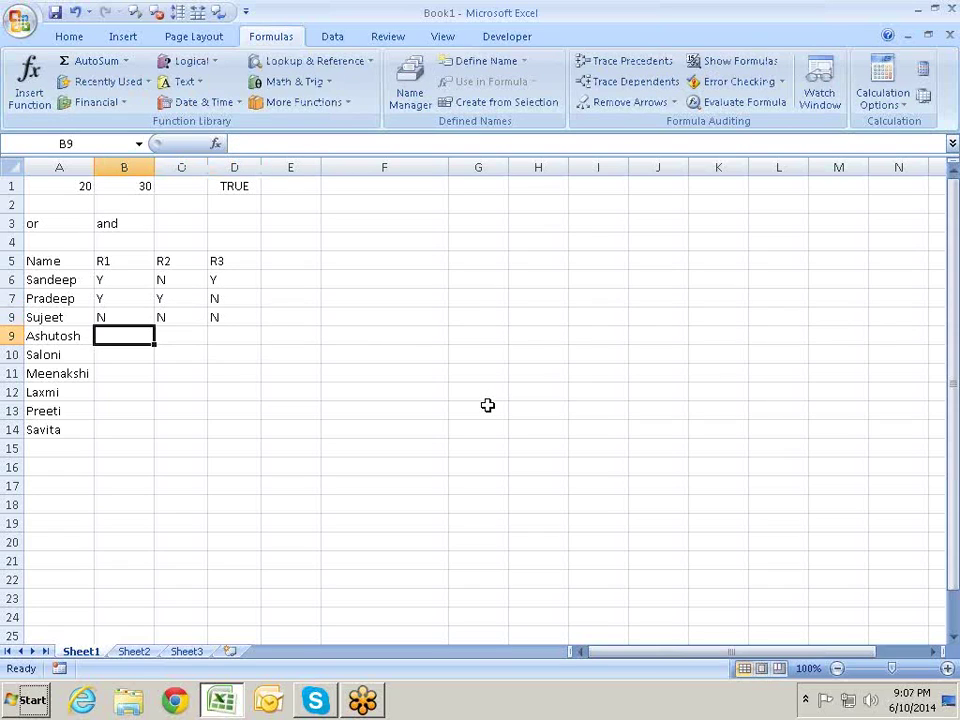
{"action": "type", "text": "N"}
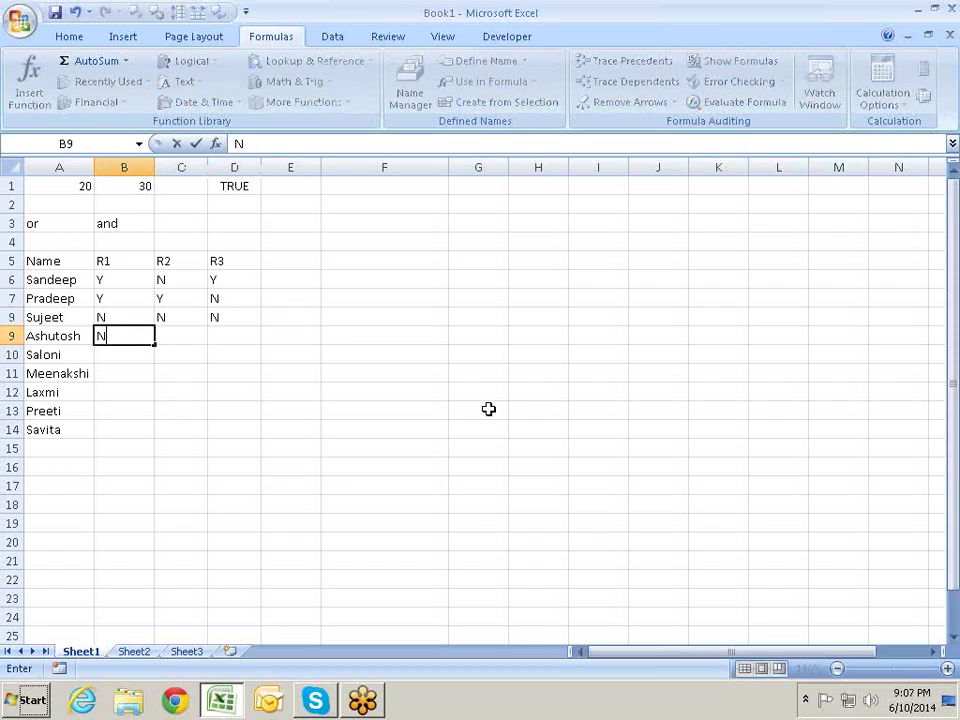
{"action": "key", "text": "Tab"}
{"action": "type", "text": "Y"}
{"action": "key", "text": "Tab"}
{"action": "type", "text": "Y"}
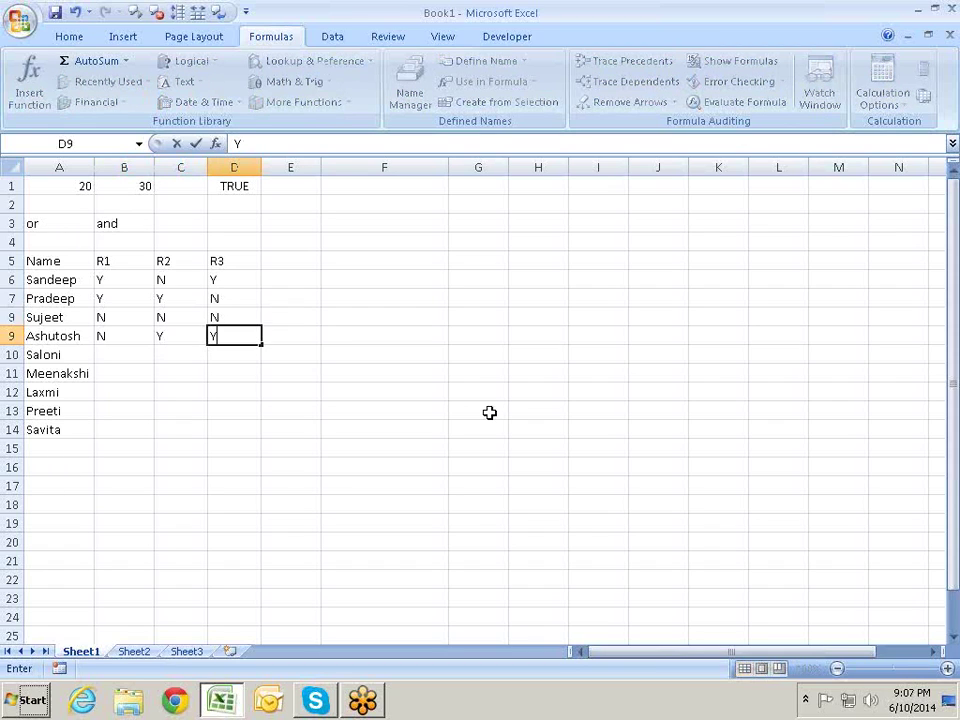
{"action": "key", "text": "Return"}
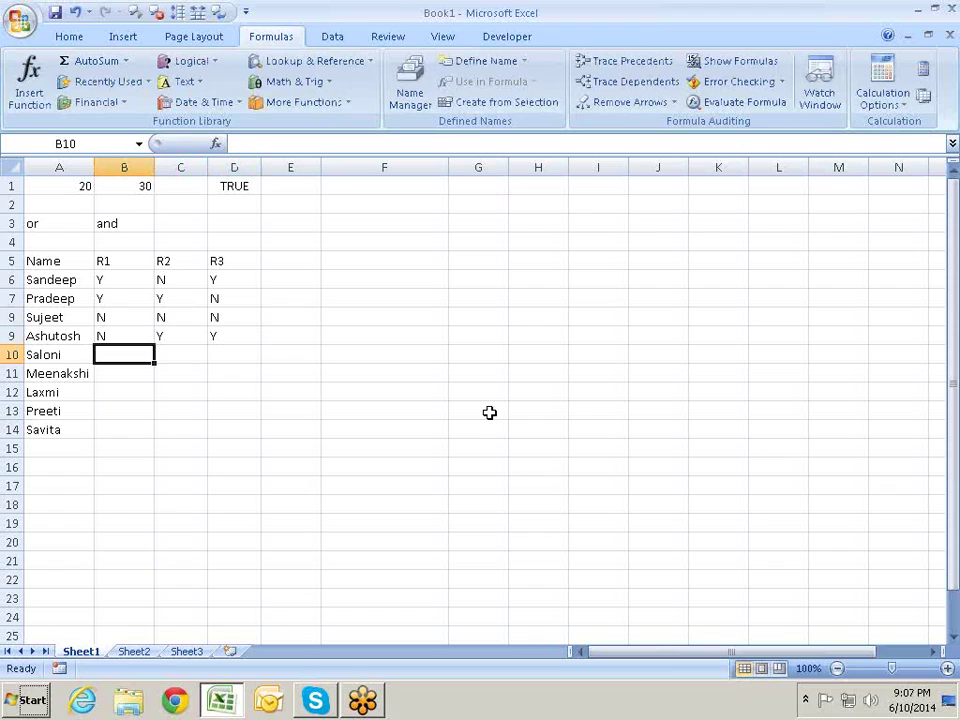
{"action": "type", "text": "N"}
{"action": "key", "text": "Tab"}
{"action": "type", "text": "Y"}
{"action": "key", "text": "Tab"}
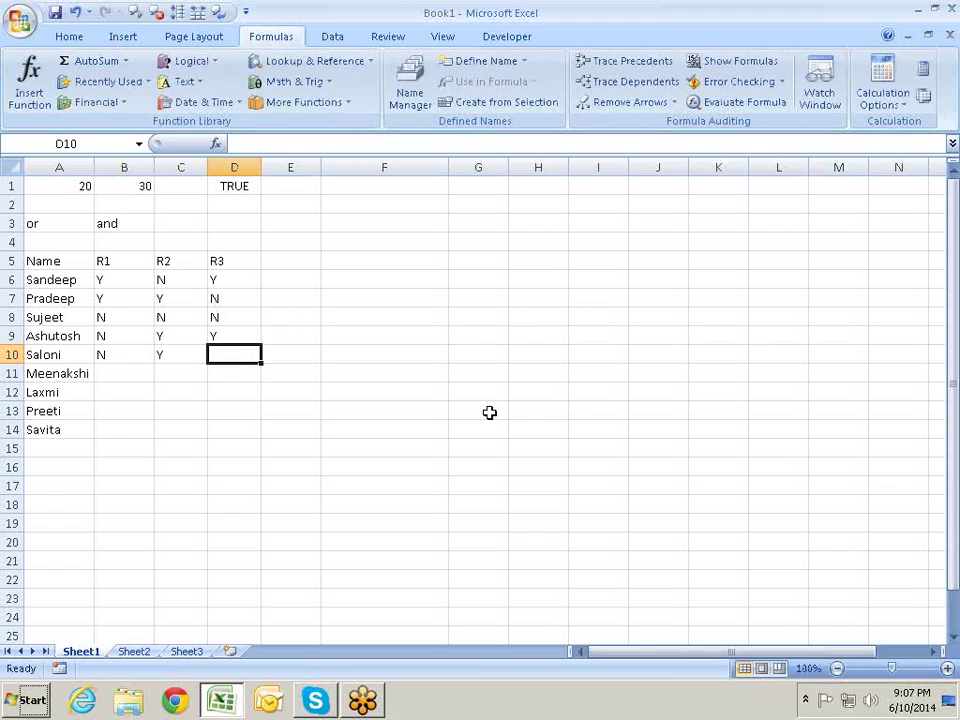
{"action": "type", "text": "N"}
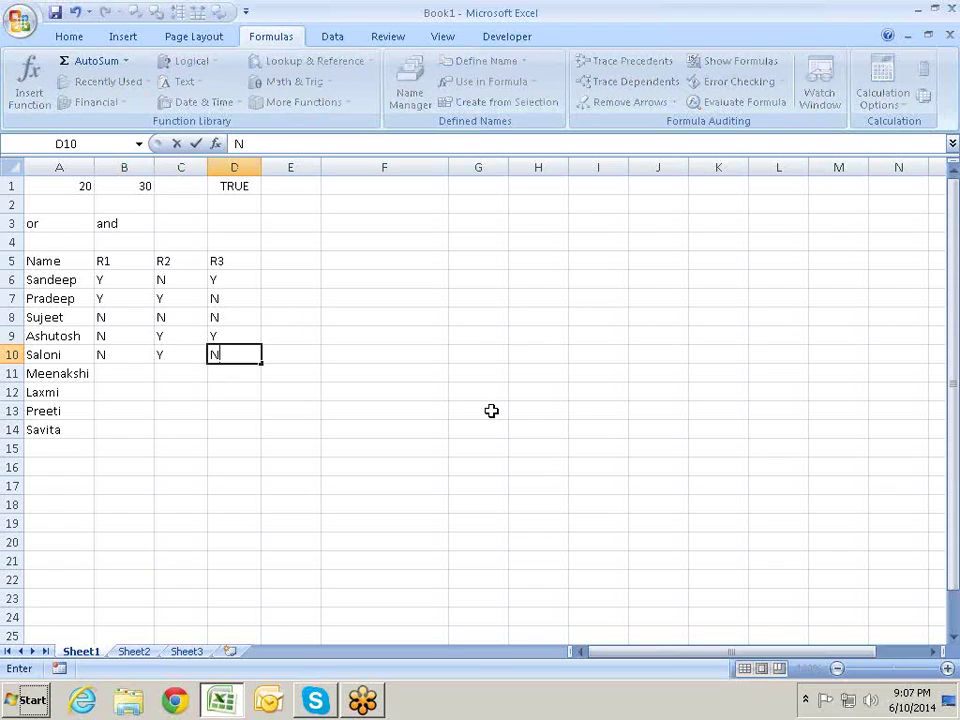
{"action": "key", "text": "Return"}
- Clear the three unrated names in A12:A14, undoing an over-deletion first
{"action": "key", "text": "Left"}
{"action": "key", "text": "shift+Down"}
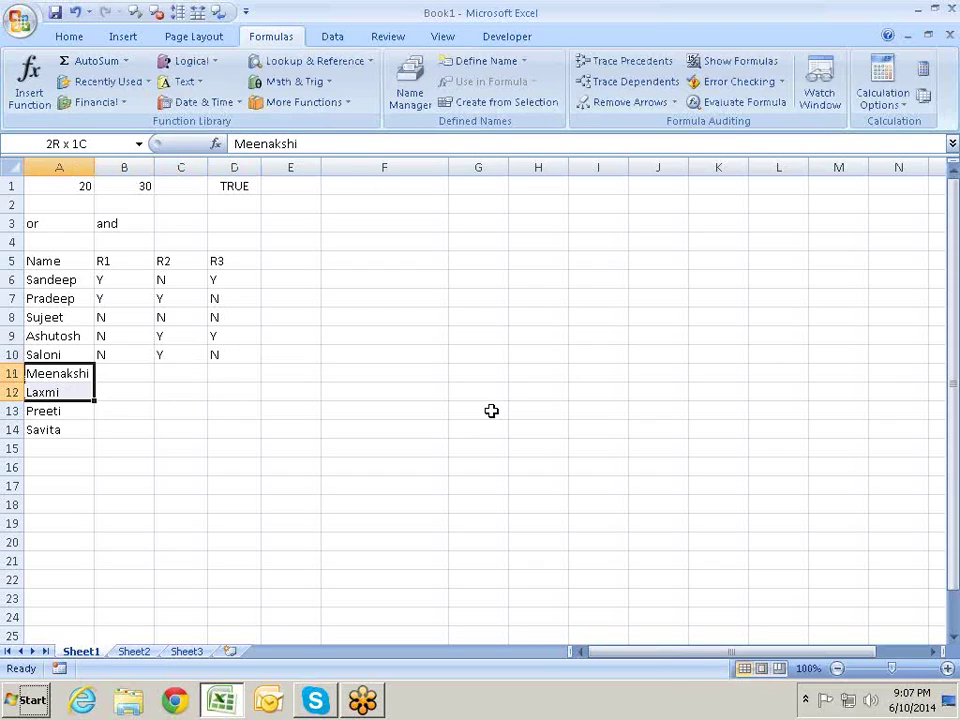
{"action": "key", "text": "shift+Down"}
{"action": "key", "text": "shift+Down"}
{"action": "key", "text": "Delete"}
{"action": "key", "text": "Up"}
{"action": "key", "text": "Up"}
{"action": "key", "text": "Up"}
{"action": "key", "text": "Up"}
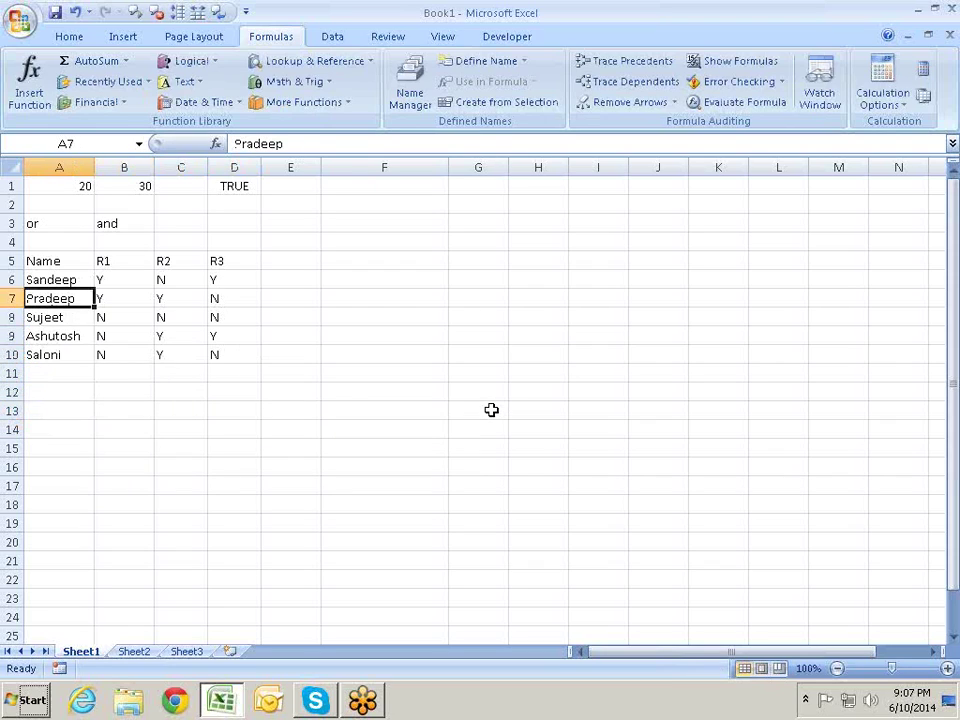
{"action": "key", "text": "Up"}
{"action": "key", "text": "Right"}
{"action": "key", "text": "Right"}
{"action": "key", "text": "Right"}
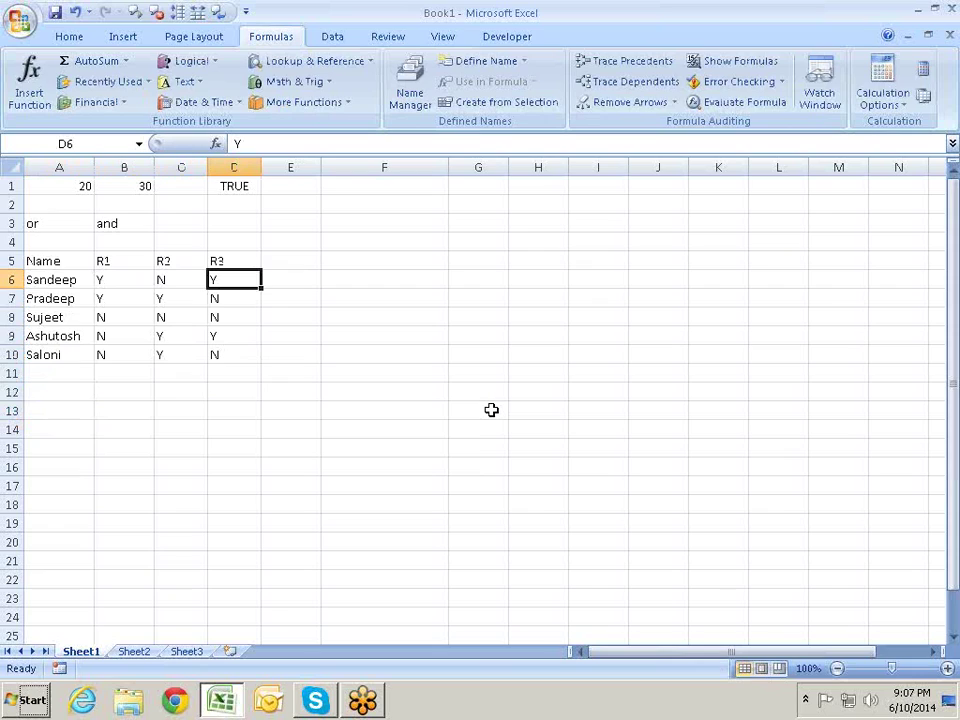
{"action": "key", "text": "ctrl+z"}
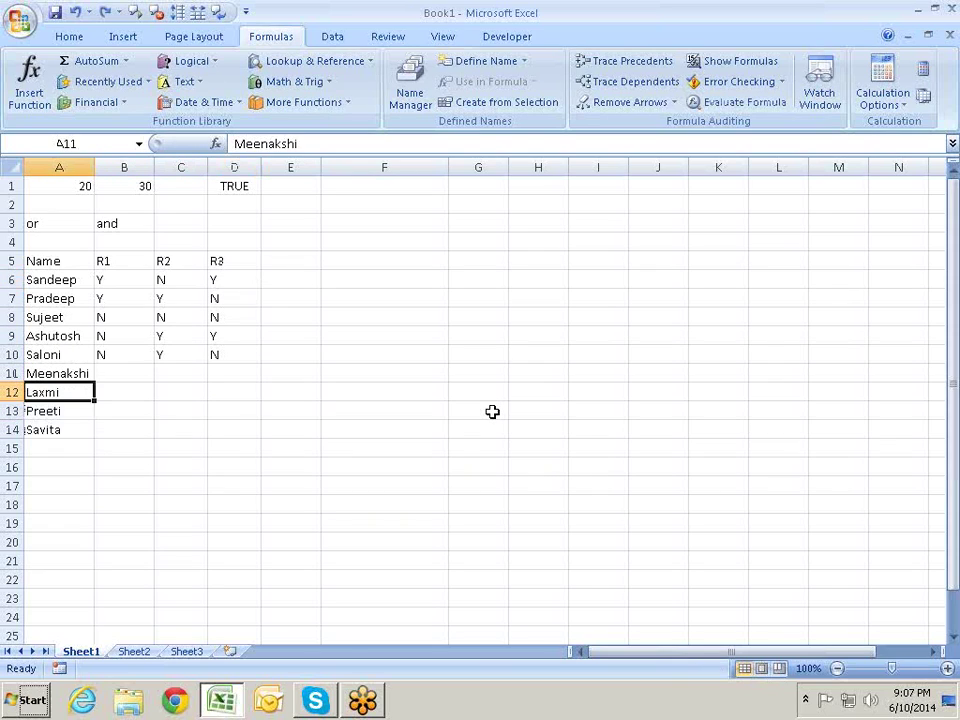
{"action": "key", "text": "Down"}
{"action": "key", "text": "shift+Down"}
{"action": "key", "text": "shift+Down"}
{"action": "key", "text": "Delete"}
{"action": "key", "text": "Up"}
- Enter Y, Y, Y as the R1–R3 ratings for row 11
{"action": "key", "text": "Right"}
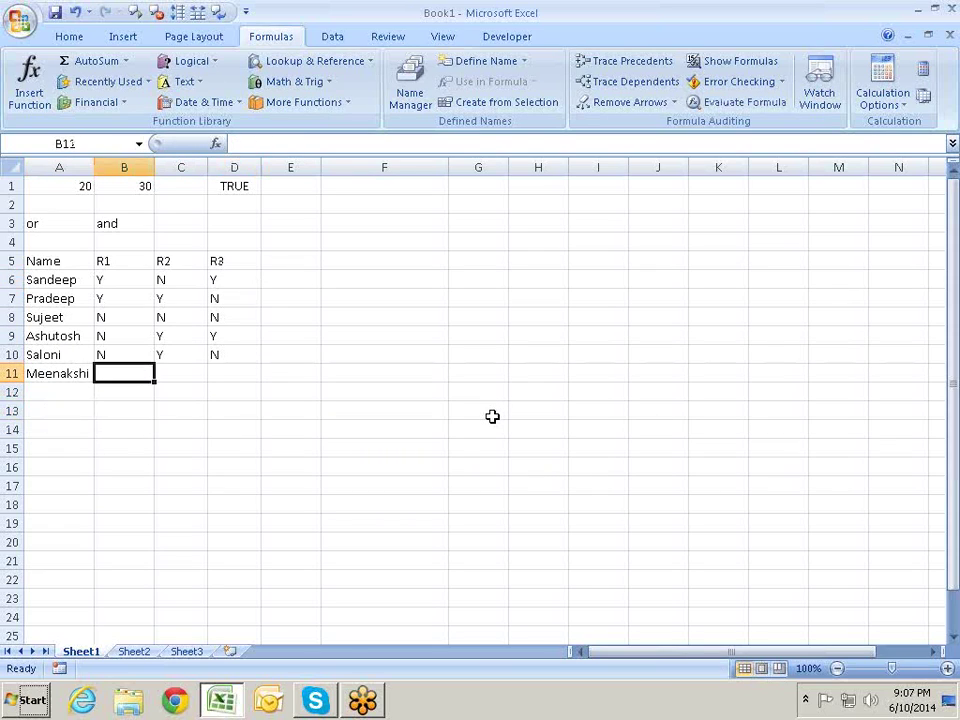
{"action": "type", "text": "Y"}
{"action": "key", "text": "Tab"}
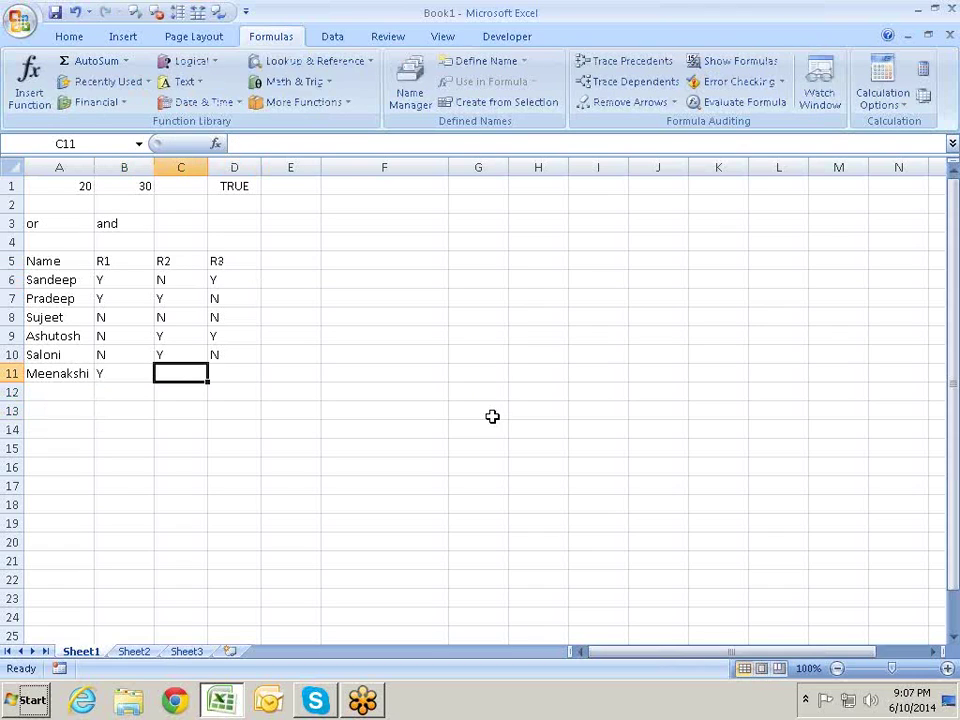
{"action": "type", "text": "Y"}
{"action": "key", "text": "Tab"}
{"action": "type", "text": "Y"}
{"action": "key", "text": "Tab"}
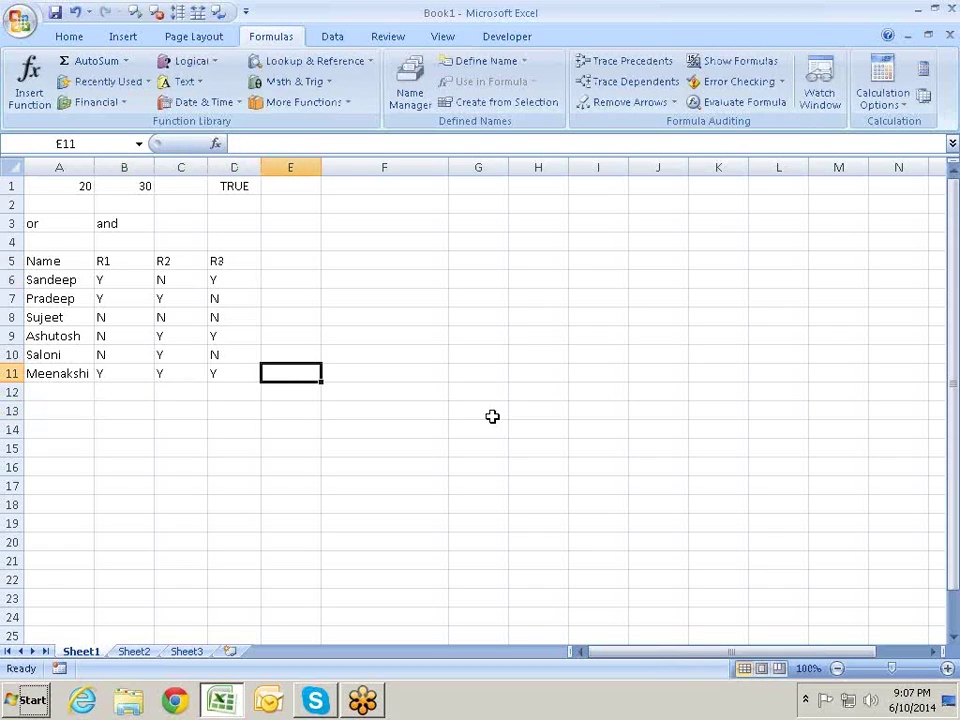
- Go to E5 for the heading, removing a stray = and 5 typed by mistake
{"action": "key", "text": "Up"}
{"action": "key", "text": "Up"}
{"action": "key", "text": "Up"}
{"action": "key", "text": "Up"}
{"action": "key", "text": "Up"}
{"action": "key", "text": "Up"}
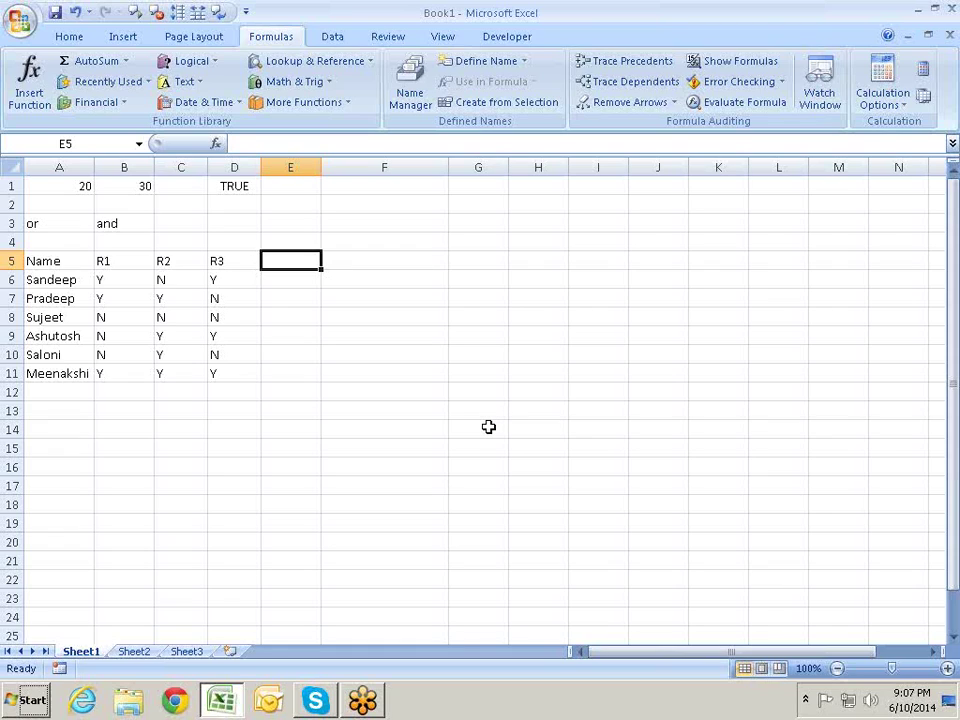
{"action": "type", "text": "="}
{"action": "key", "text": "BackSpace"}
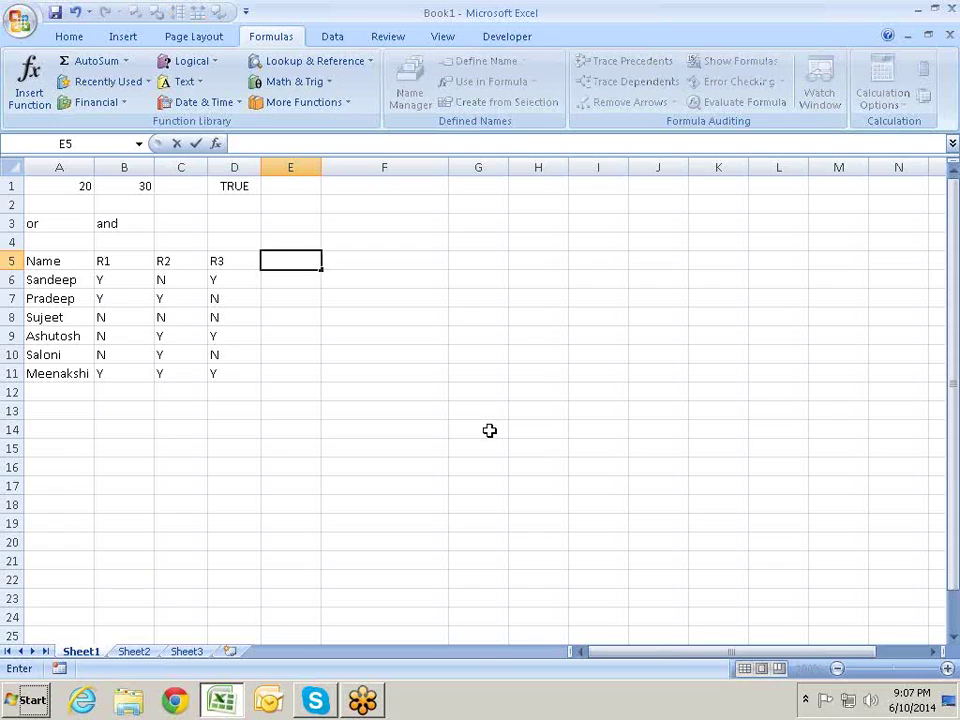
{"action": "type", "text": "5"}
{"action": "key", "text": "BackSpace"}
- Enter the heading Result in E5 and begin a nested IF in E6 testing B6 and C6 for "Y"
{"action": "type", "text": "Result"}
{"action": "key", "text": "Return"}
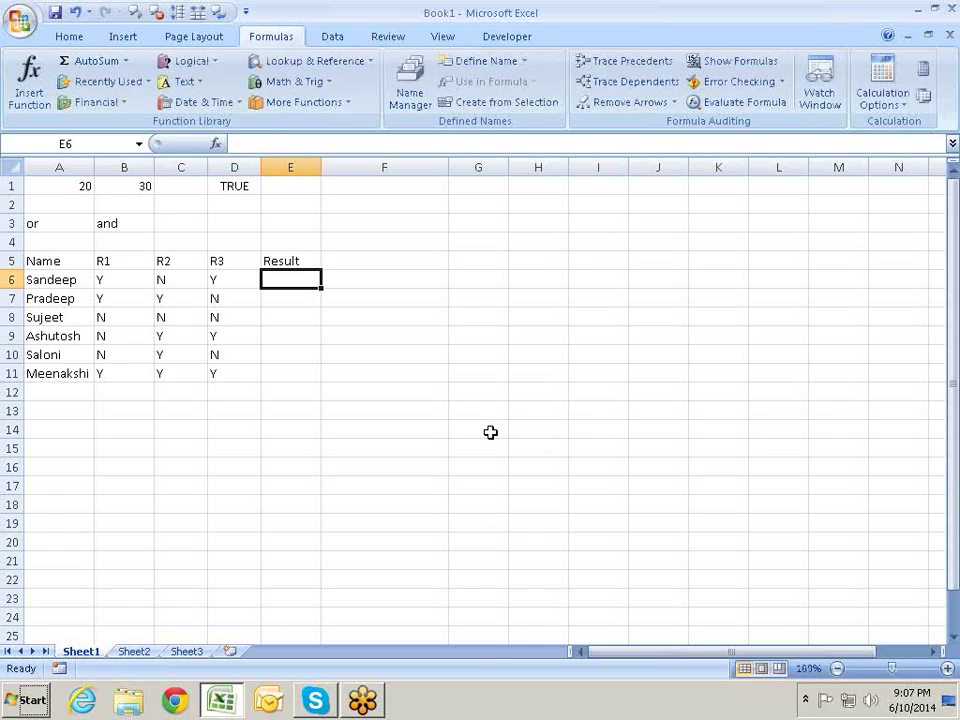
{"action": "type", "text": "=if"}
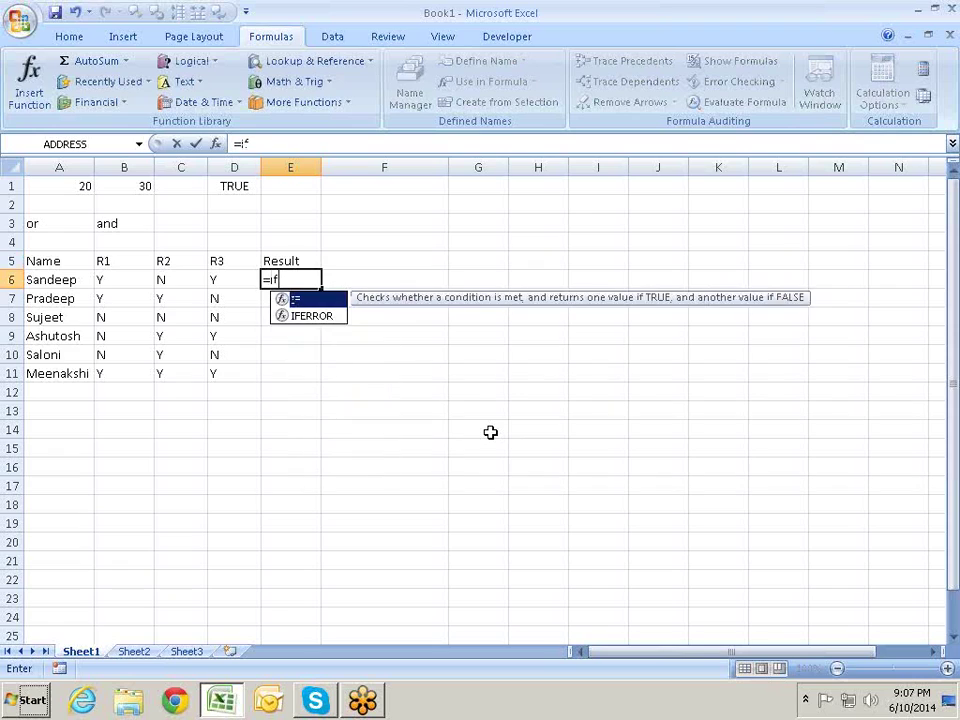
{"action": "key", "text": "Tab"}
{"action": "key", "text": "Left"}
{"action": "key", "text": "Left"}
{"action": "key", "text": "Left"}
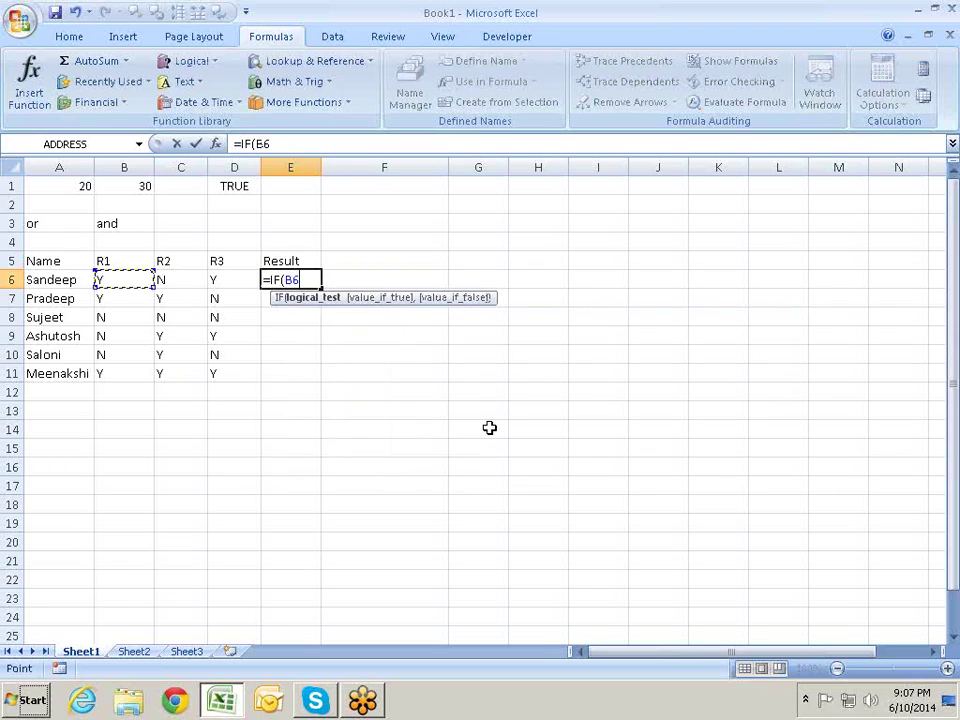
{"action": "type", "text": "=\"Y"}
{"action": "type", "text": "\""}
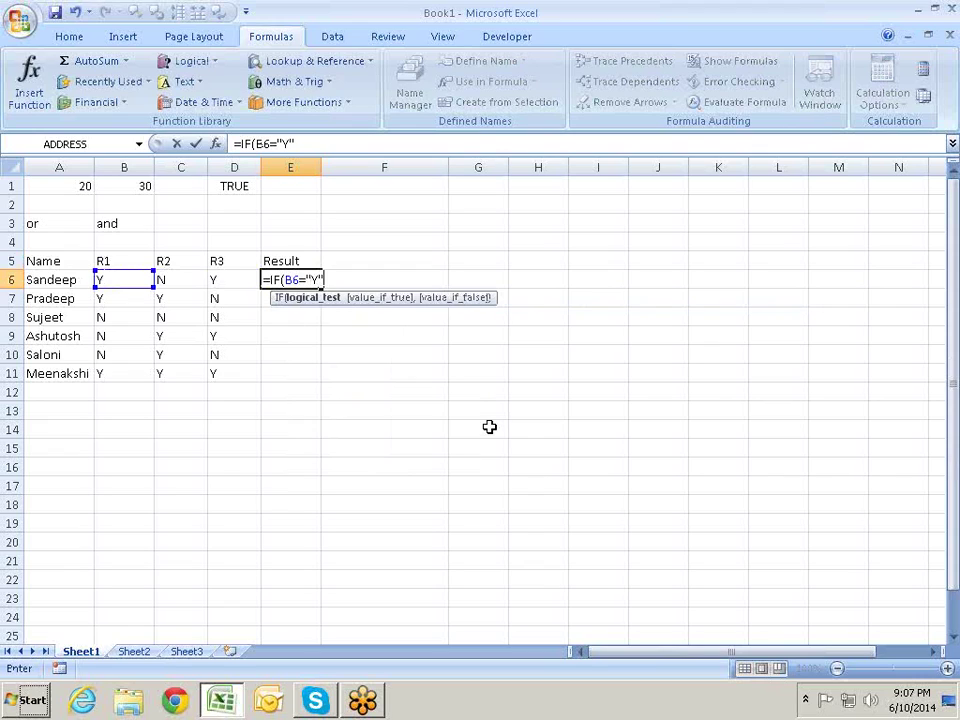
{"action": "type", "text": ","}
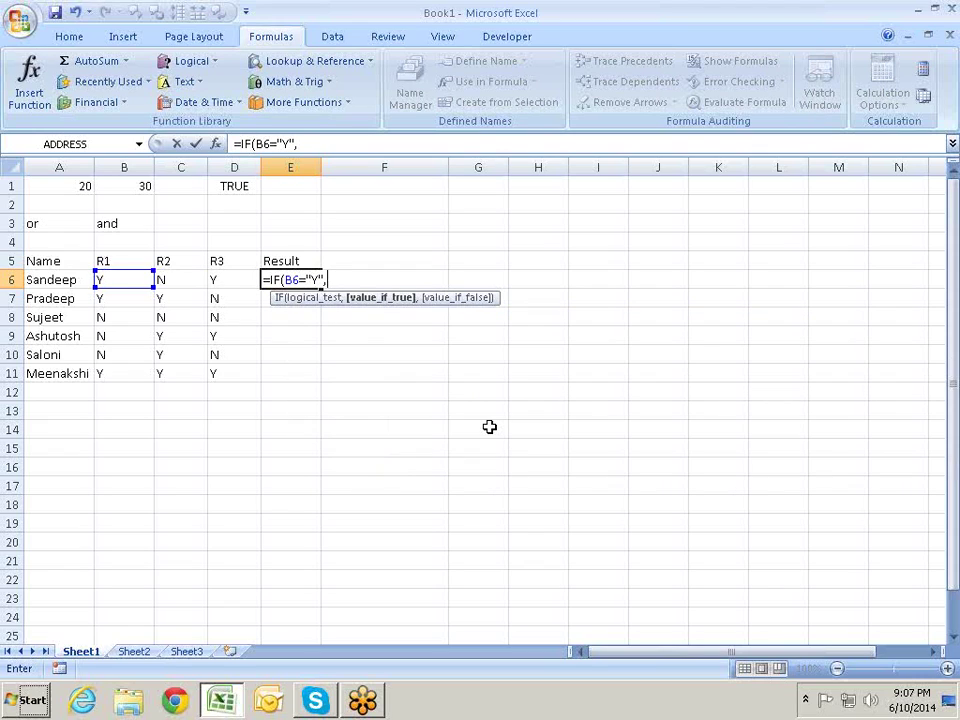
{"action": "type", "text": "if"}
{"action": "key", "text": "Tab"}
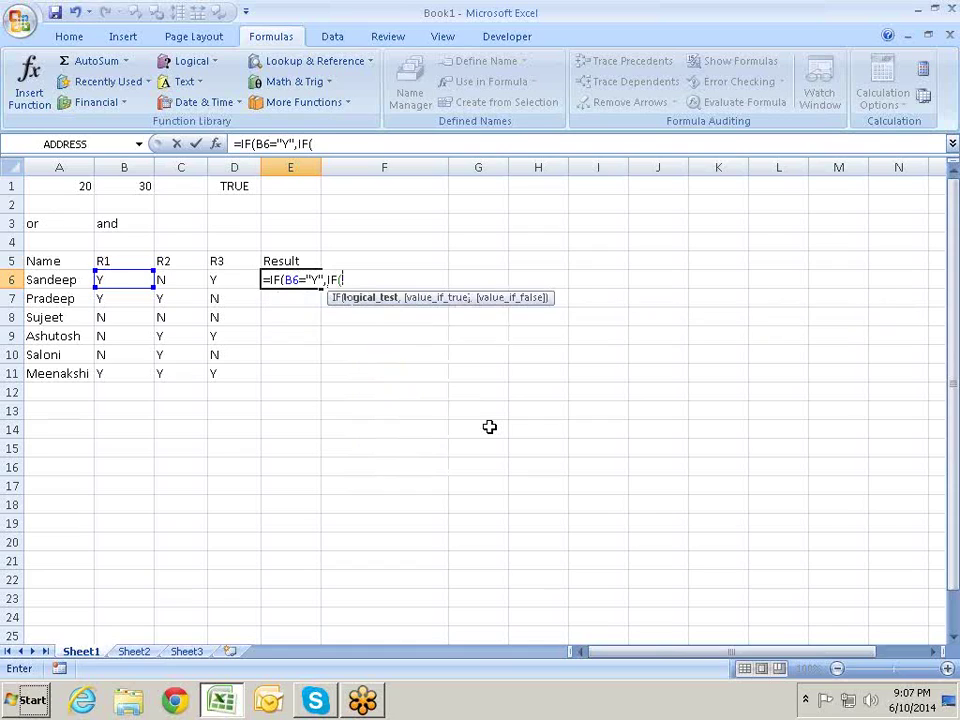
{"action": "key", "text": "Left"}
{"action": "key", "text": "Left"}
{"action": "type", "text": "=\"Y"}
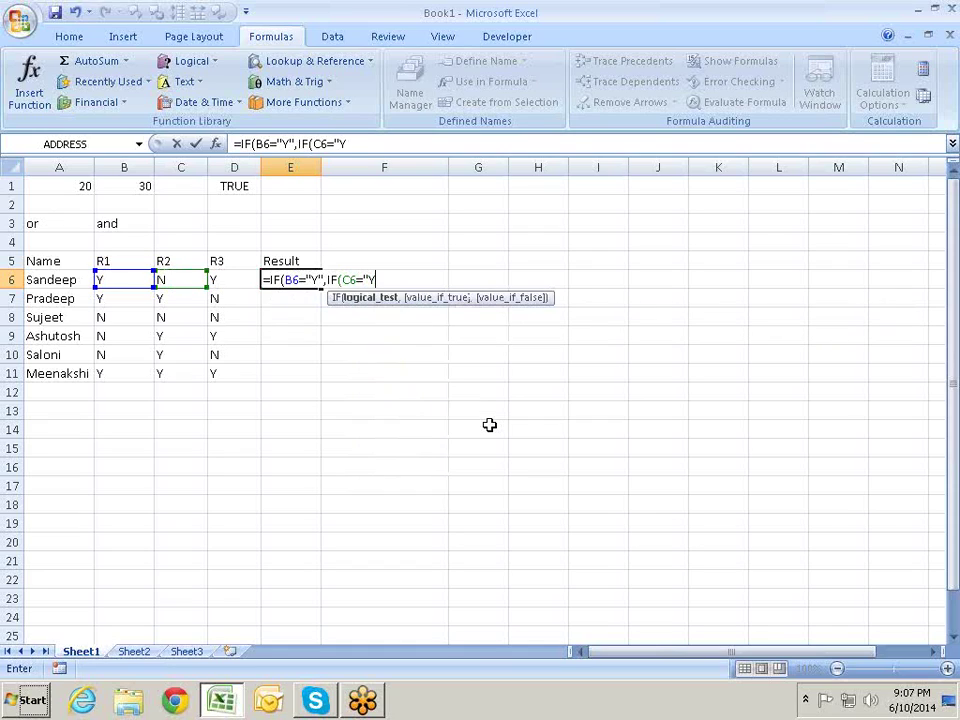
{"action": "type", "text": "\""}
{"action": "type", "text": ","}
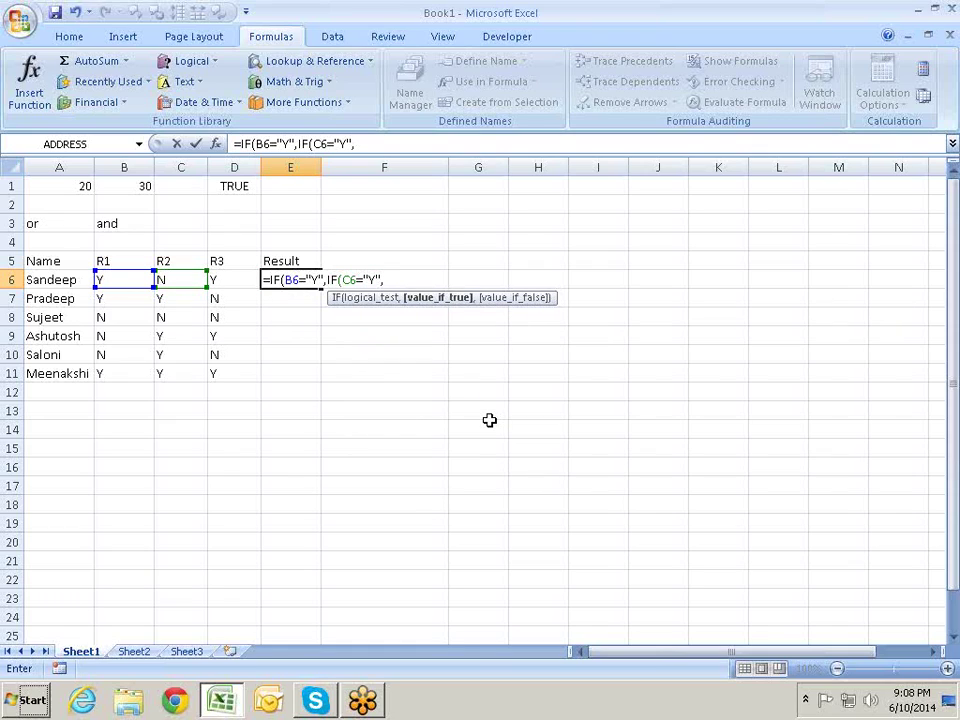
{"action": "type", "text": "I"}
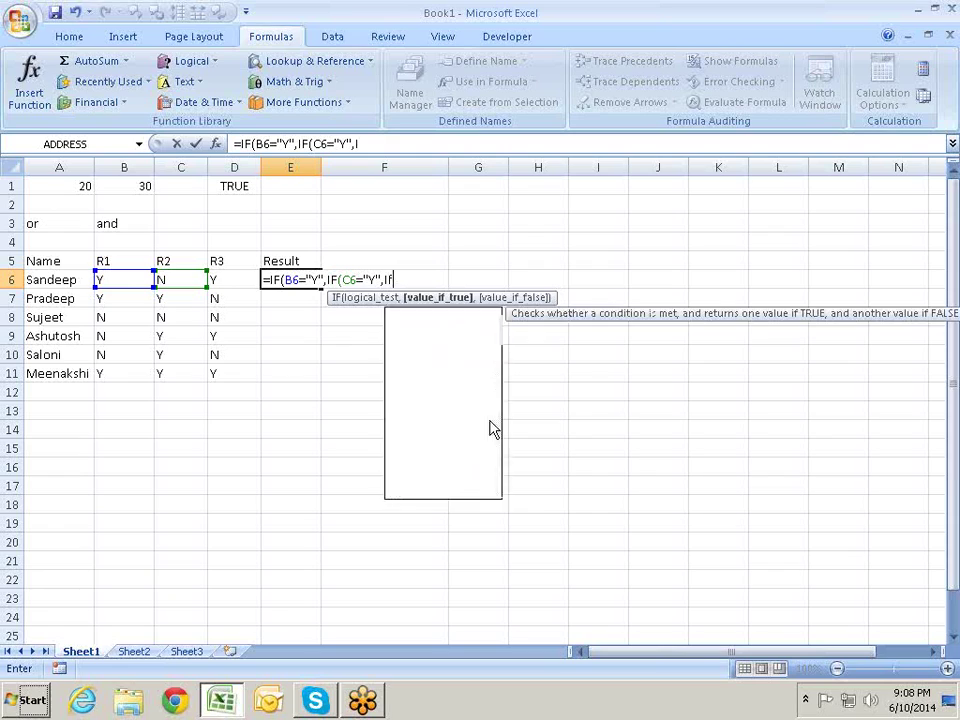
{"action": "type", "text": "F("}
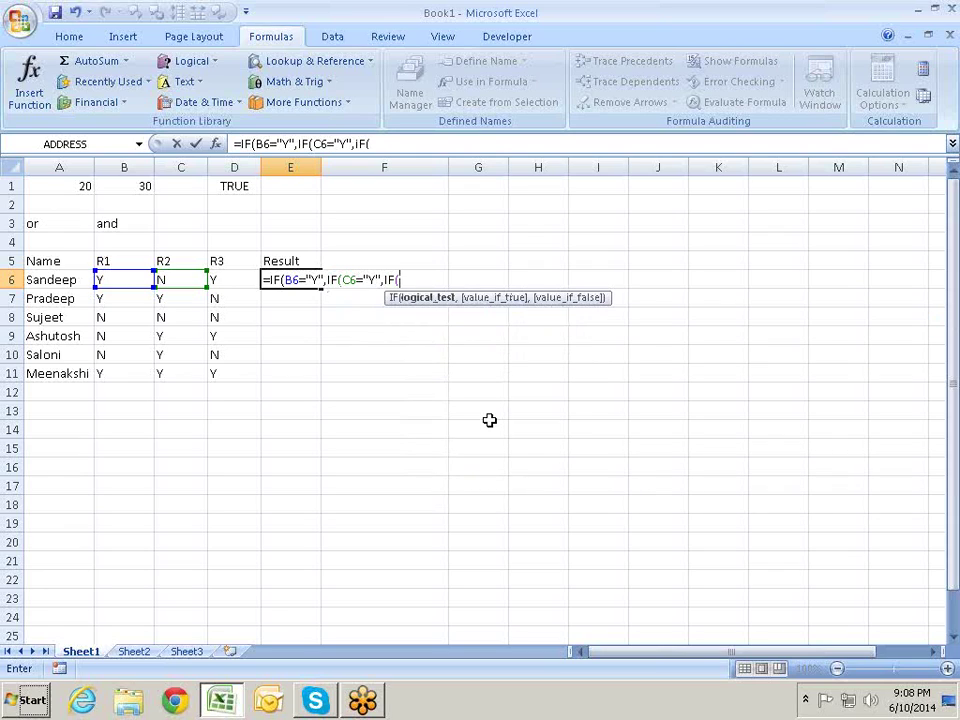
- Finish the formula with the D6="Y" test, returning "selected" and otherwise "rejected", fixing typos
{"action": "key", "text": "Left"}
{"action": "key", "text": "Left"}
{"action": "key", "text": "Right"}
{"action": "type", "text": "="}
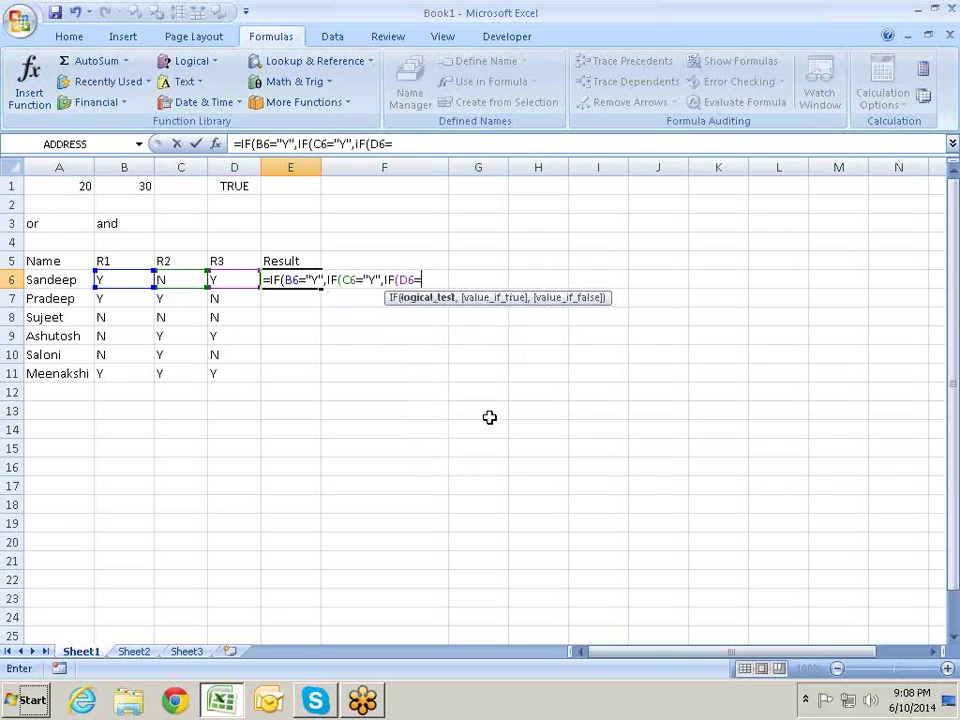
{"action": "type", "text": "\"Y\""}
{"action": "type", "text": ","}
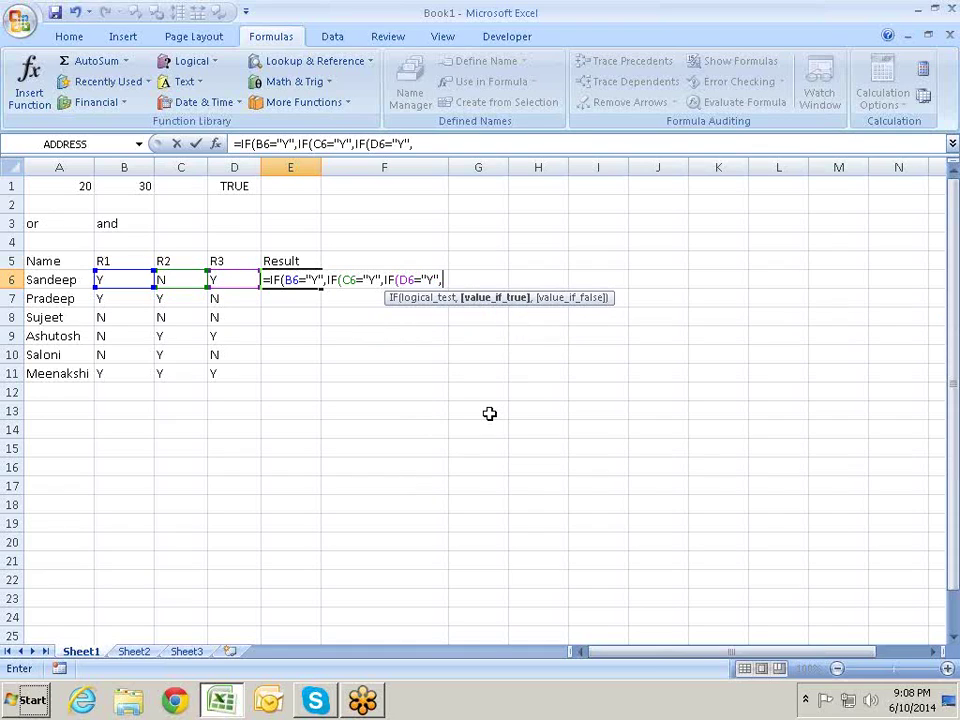
{"action": "type", "text": "\"Fai"}
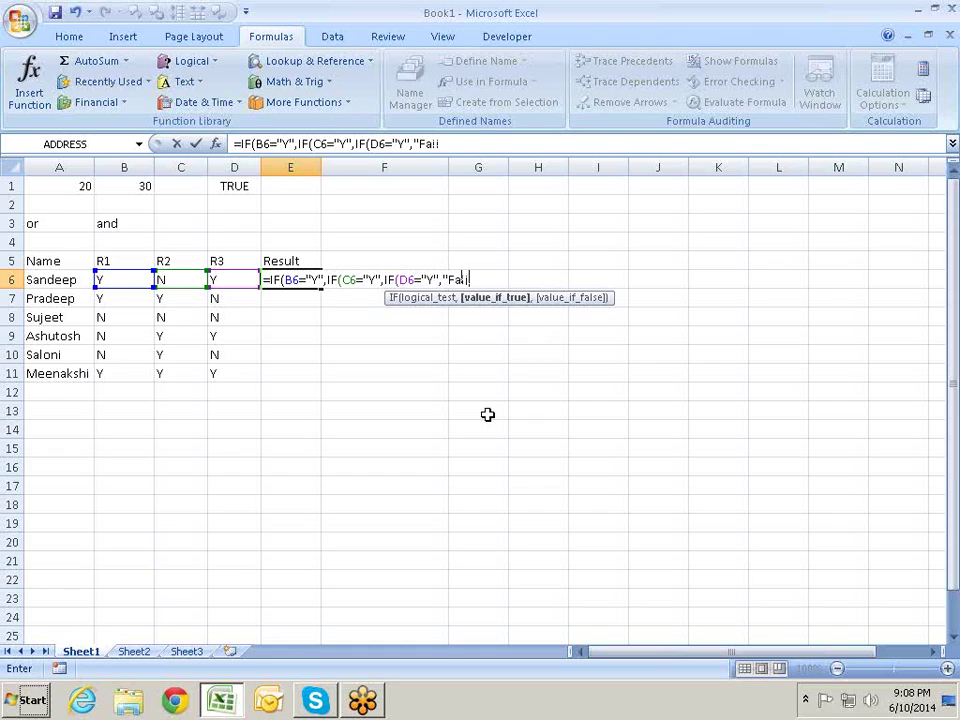
{"action": "type", "text": "l\""}
{"action": "type", "text": ","}
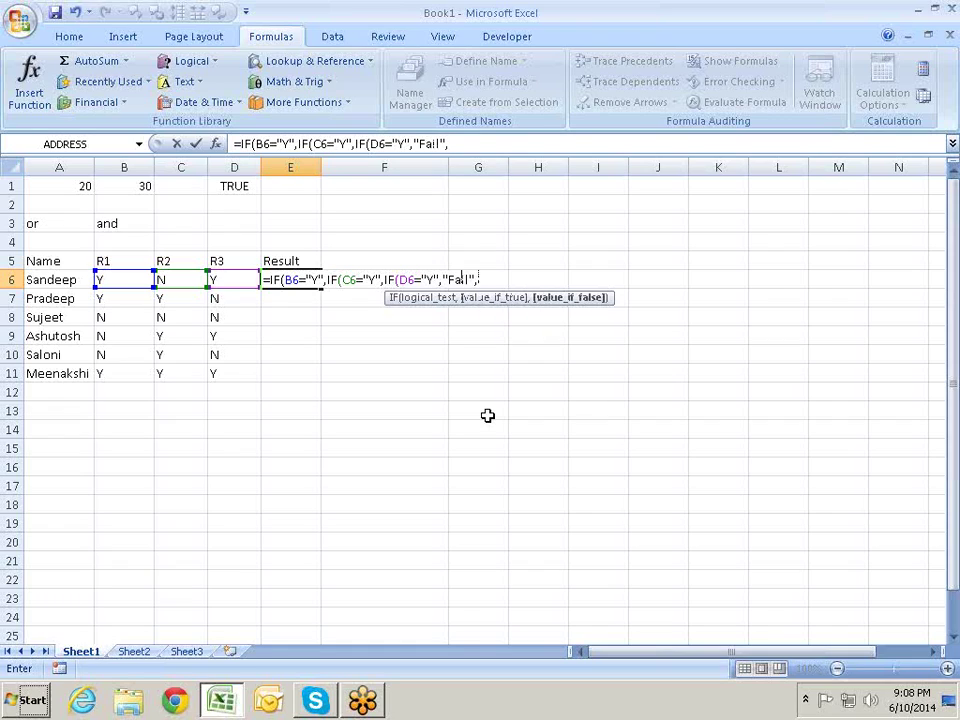
{"action": "key", "text": "BackSpace"}
{"action": "type", "text": ")"}
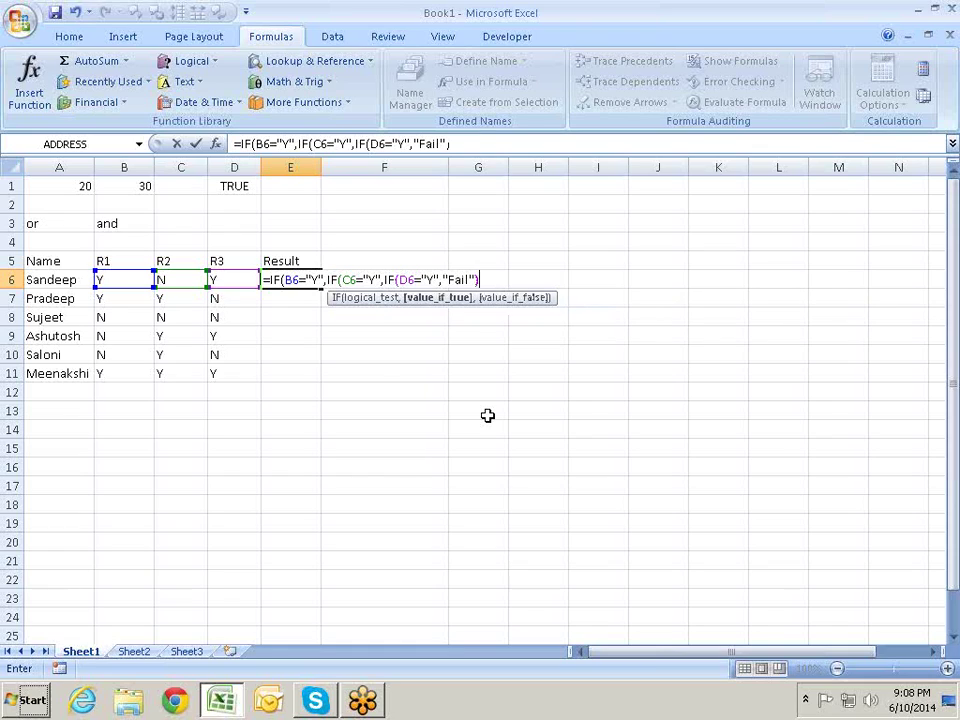
{"action": "key", "text": "BackSpace"}
{"action": "key", "text": "BackSpace"}
{"action": "key", "text": "BackSpace"}
{"action": "key", "text": "BackSpace"}
{"action": "key", "text": "BackSpace"}
{"action": "key", "text": "BackSpace"}
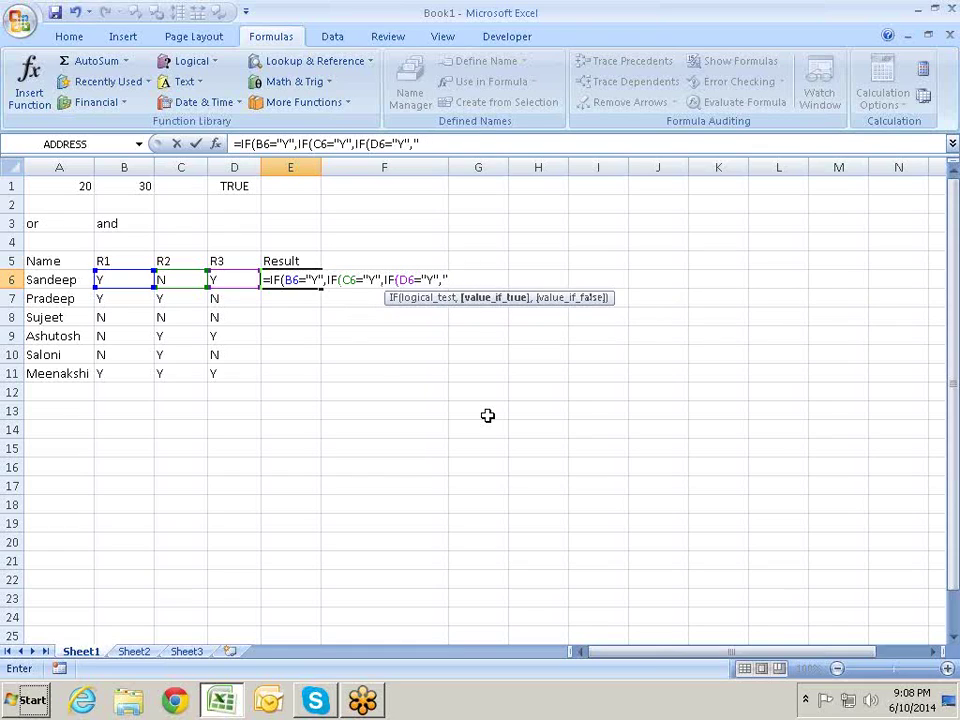
{"action": "type", "text": "P"}
{"action": "type", "text": "ass"}
{"action": "key", "text": "BackSpace"}
{"action": "key", "text": "BackSpace"}
{"action": "key", "text": "BackSpace"}
{"action": "key", "text": "BackSpace"}
{"action": "type", "text": "s"}
{"action": "type", "text": "elected"}
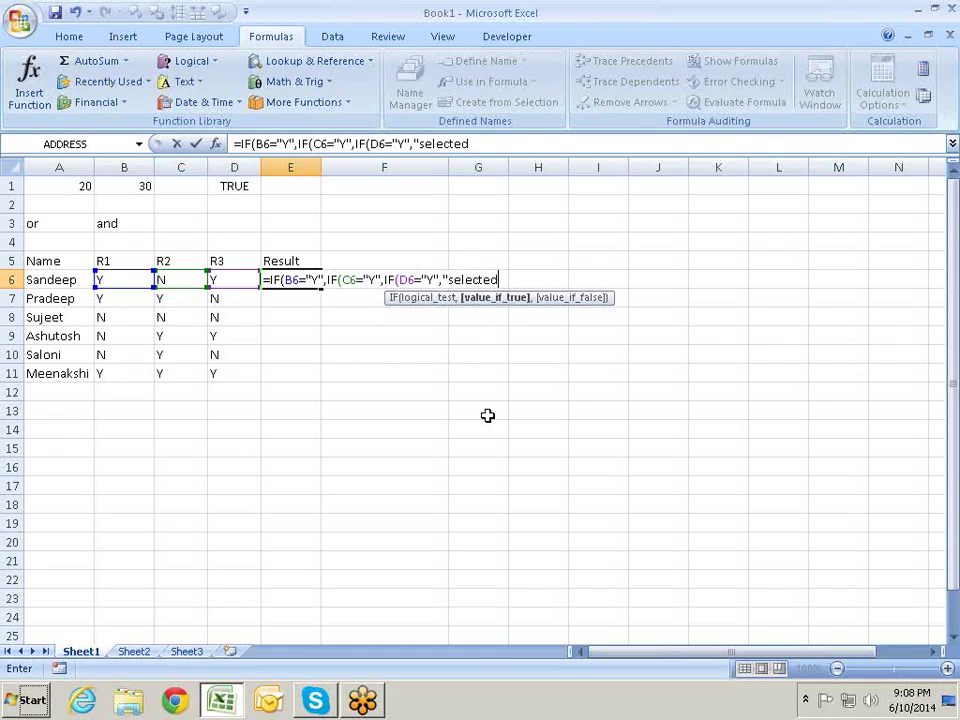
{"action": "type", "text": "\","}
{"action": "type", "text": "\"r"}
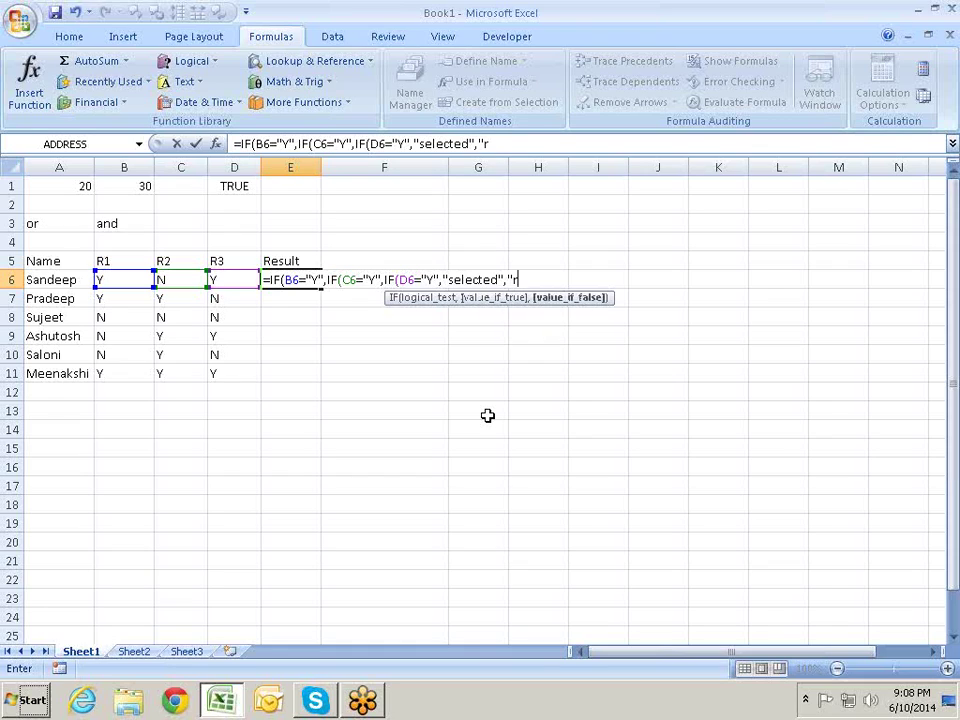
{"action": "type", "text": "ec"}
{"action": "key", "text": "BackSpace"}
{"action": "type", "text": "ject"}
{"action": "type", "text": "ed\")"}
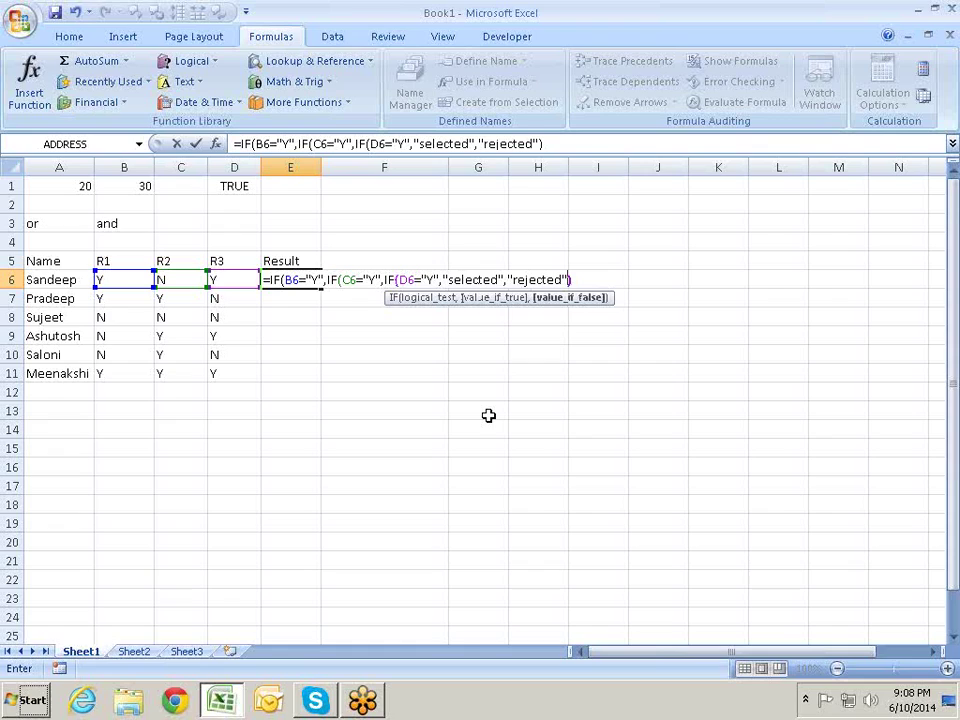
{"action": "type", "text": ","}
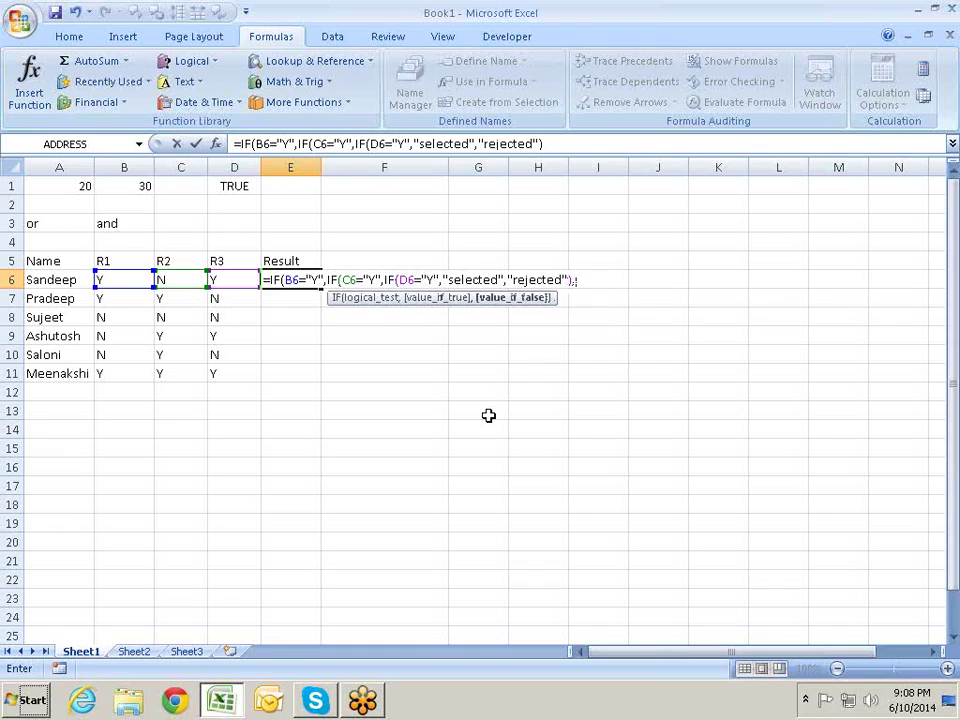
{"action": "type", "text": "\"re"}
{"action": "type", "text": "jectre"}
{"action": "key", "text": "BackSpace"}
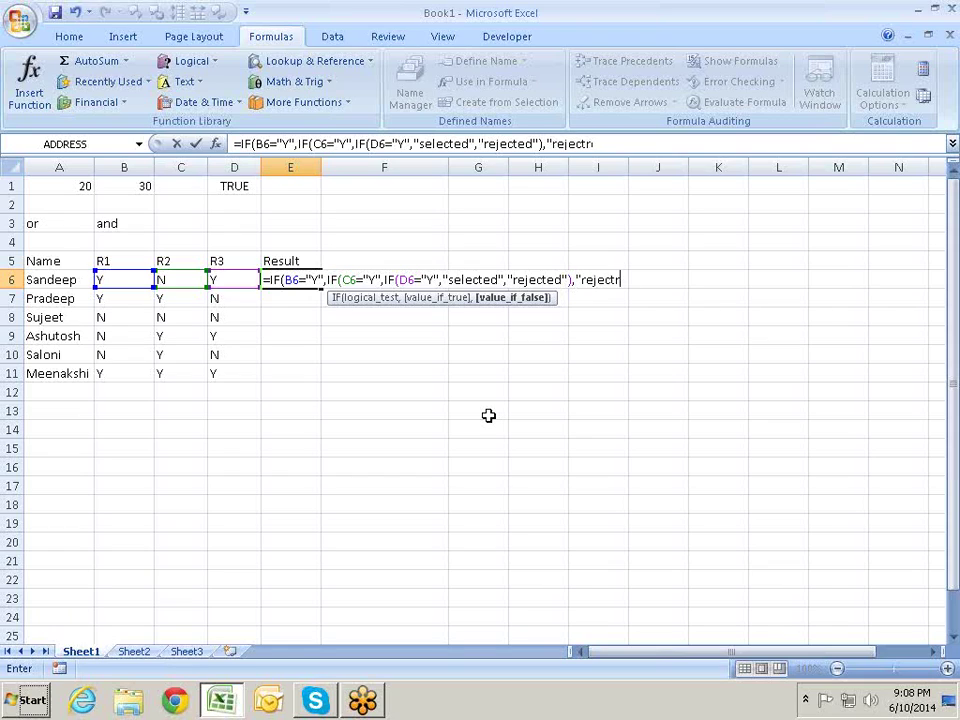
{"action": "key", "text": "BackSpace"}
{"action": "type", "text": "ed\""}
{"action": "type", "text": ")"}
{"action": "type", "text": ",\""}
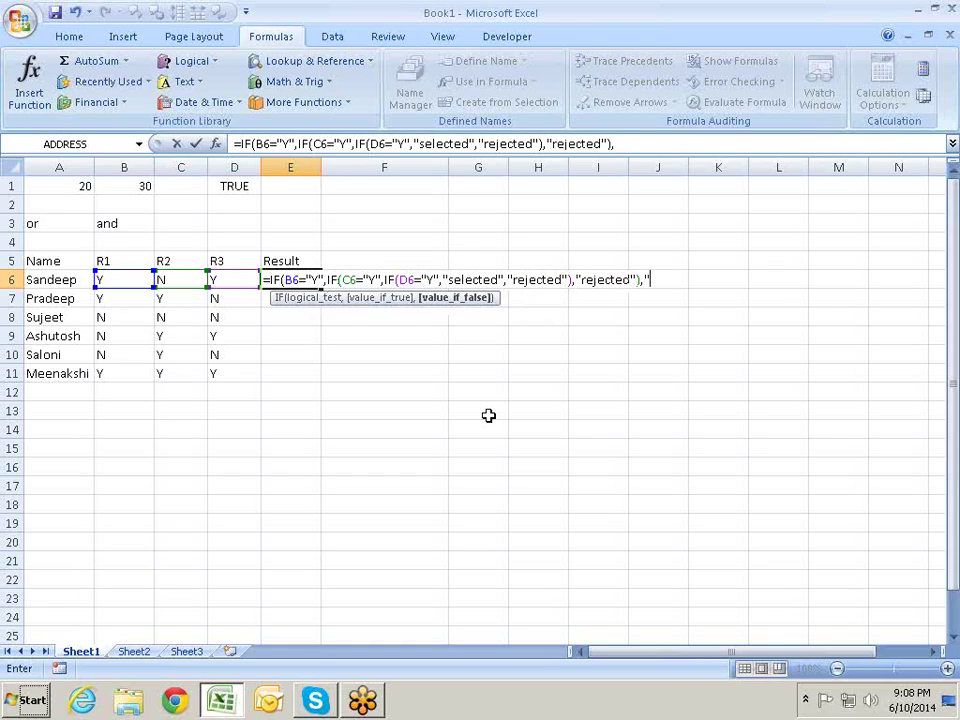
{"action": "type", "text": "rejecte"}
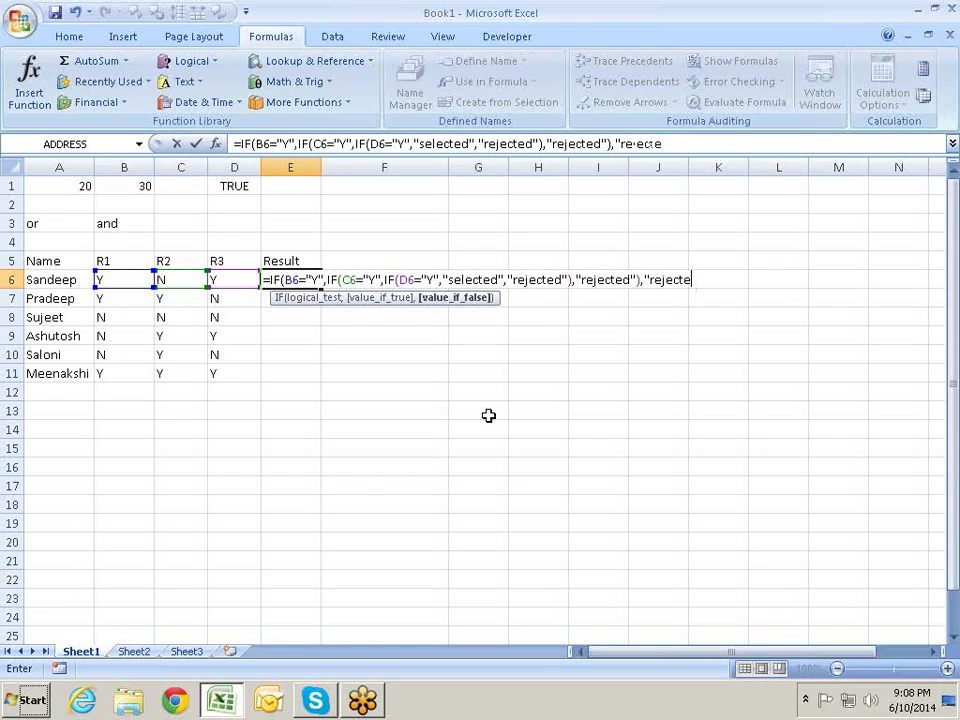
{"action": "type", "text": "d\")"}
- Commit the E6 formula and fill it down through E11 with Ctrl+D
{"action": "key", "text": "Return"}
{"action": "key", "text": "ctrl+d"}
{"action": "key", "text": "Return"}
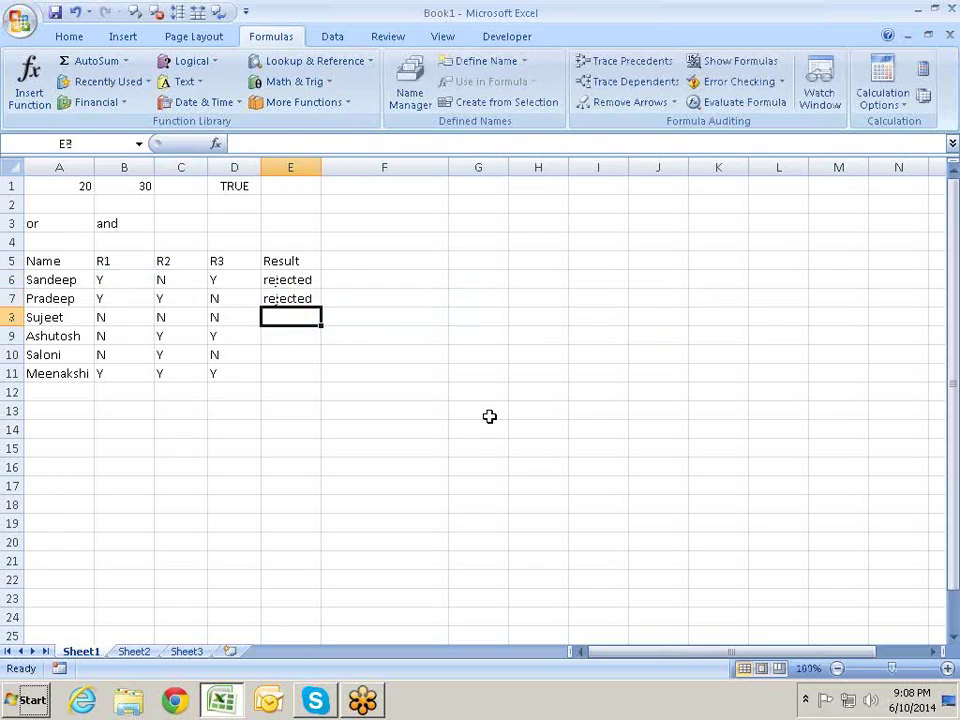
{"action": "key", "text": "ctrl+d"}
{"action": "key", "text": "Return"}
{"action": "key", "text": "ctrl+d"}
{"action": "key", "text": "Return"}
{"action": "key", "text": "ctrl+d"}
{"action": "key", "text": "Return"}
{"action": "key", "text": "ctrl+d"}
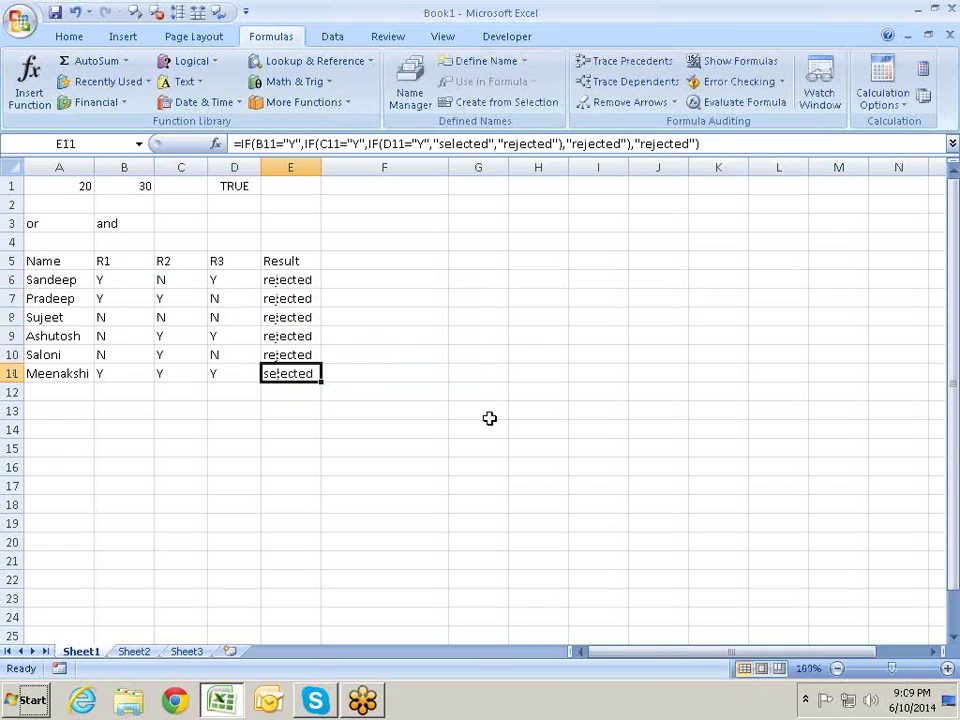
- Add a second Result heading in F5
{"action": "key", "text": "Right"}
{"action": "key", "text": "Up"}
{"action": "key", "text": "Up"}
{"action": "key", "text": "Up"}
{"action": "key", "text": "Up"}
{"action": "key", "text": "Up"}
{"action": "key", "text": "Up"}
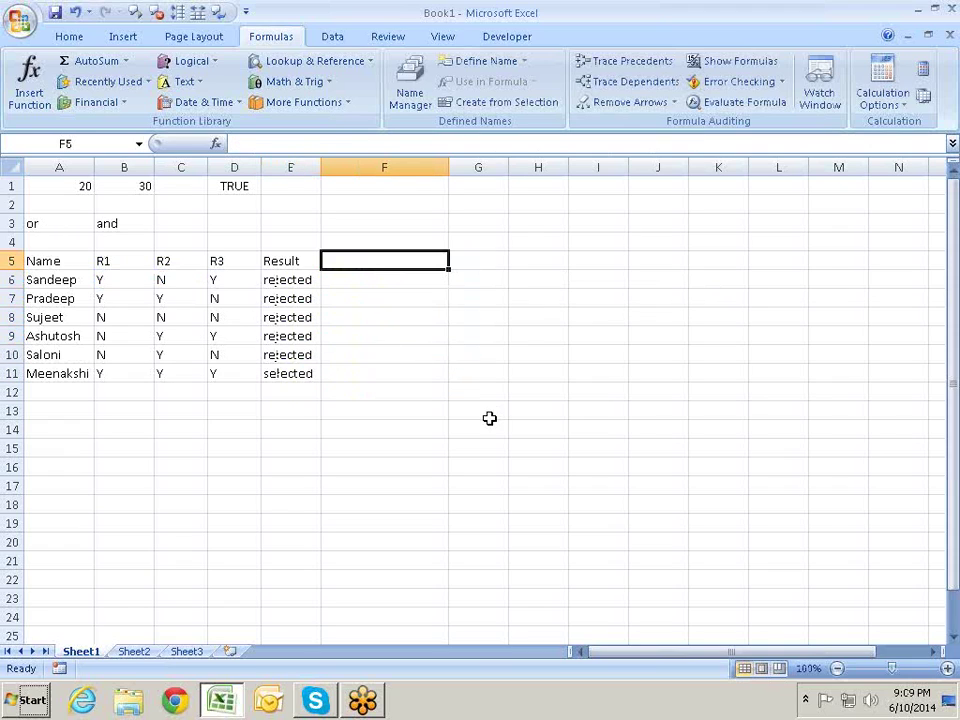
{"action": "type", "text": "Resu"}
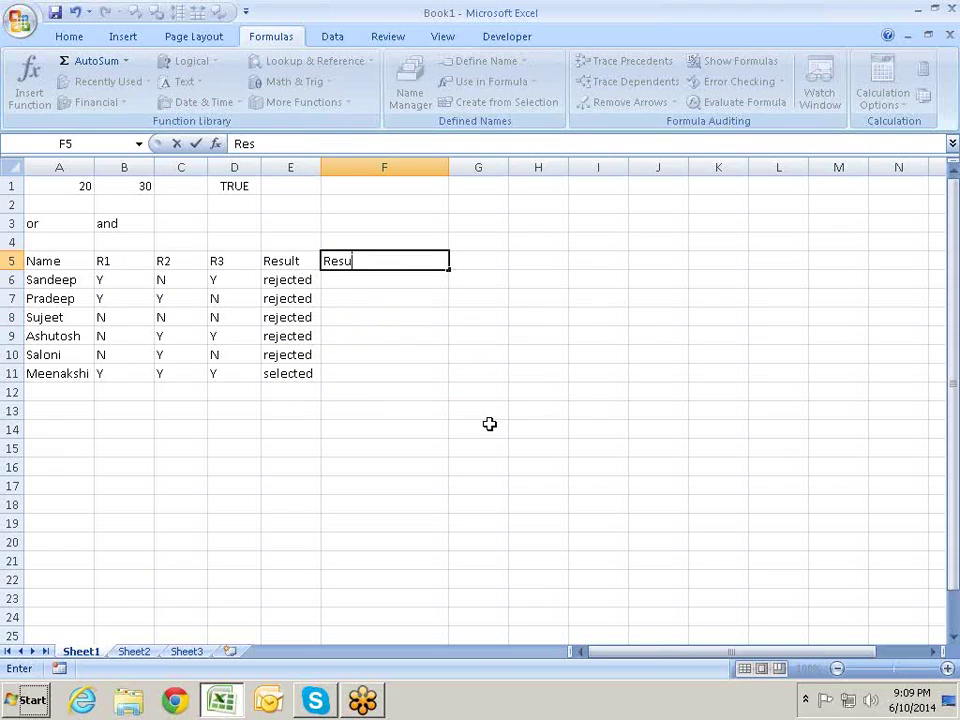
{"action": "type", "text": "lt"}
{"action": "key", "text": "Return"}
- Check the results in column E and make the word "and" in B3 bold
{"action": "key", "text": "Left"}
{"action": "key", "text": "Down"}
{"action": "key", "text": "Down"}
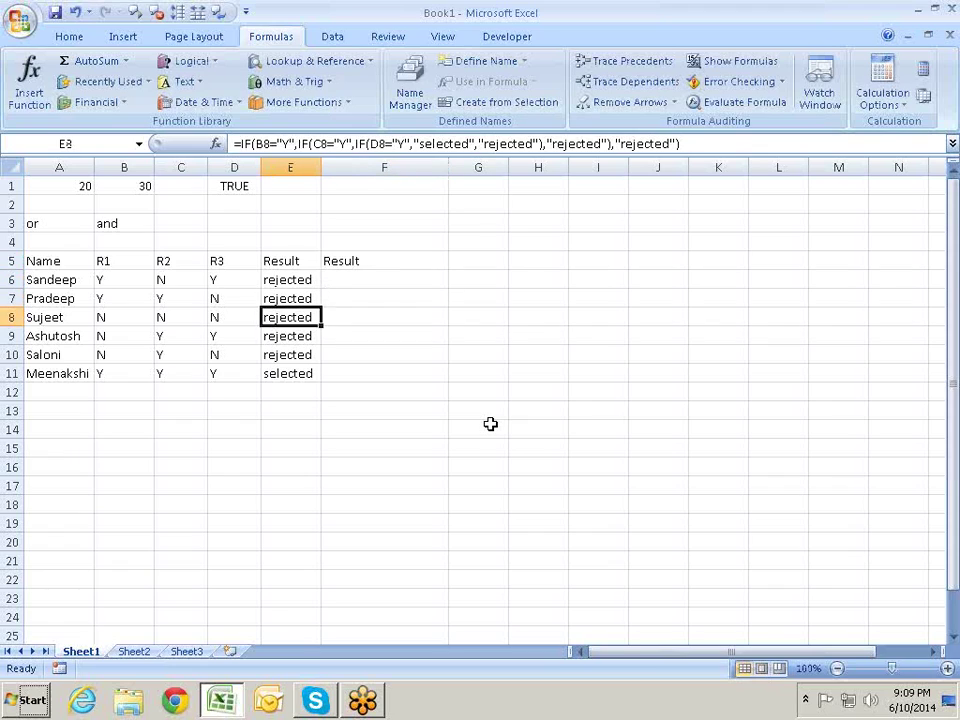
{"action": "key", "text": "Down"}
{"action": "key", "text": "Down"}
{"action": "key", "text": "Down"}
{"action": "key", "text": "Up"}
{"action": "key", "text": "Up"}
{"action": "key", "text": "Up"}
{"action": "key", "text": "Up"}
{"action": "key", "text": "Up"}
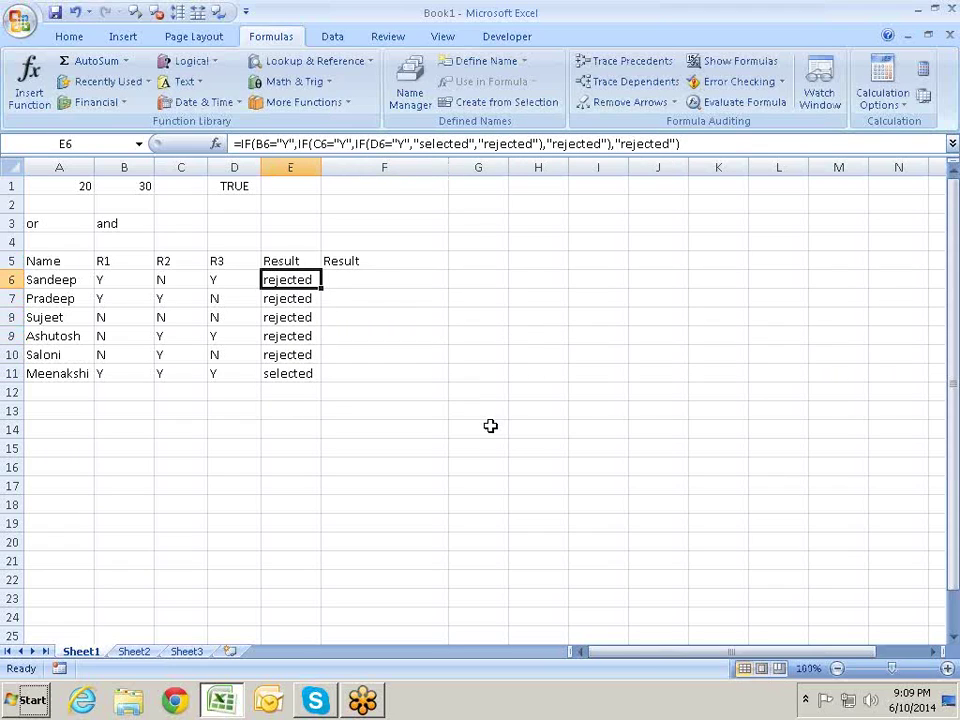
{"action": "key", "text": "Up"}
{"action": "key", "text": "Up"}
{"action": "key", "text": "Up"}
{"action": "key", "text": "Left"}
{"action": "key", "text": "Left"}
{"action": "key", "text": "Left"}
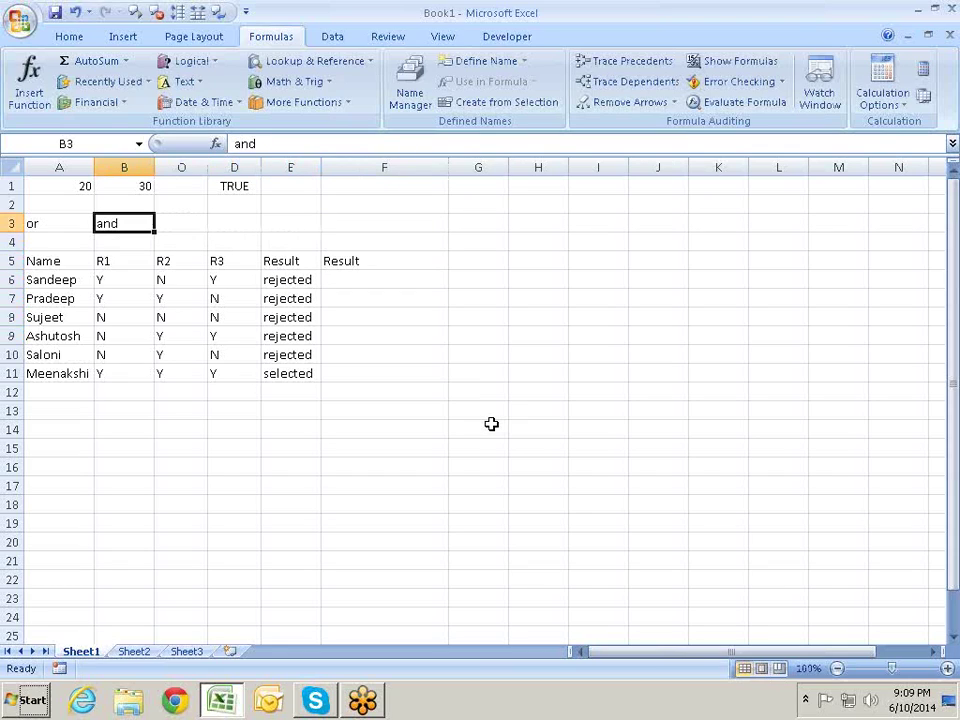
{"action": "key", "text": "ctrl+b"}
{"action": "key", "text": "Down"}
{"action": "key", "text": "Down"}
{"action": "key", "text": "Down"}
{"action": "key", "text": "Right"}
{"action": "key", "text": "Right"}
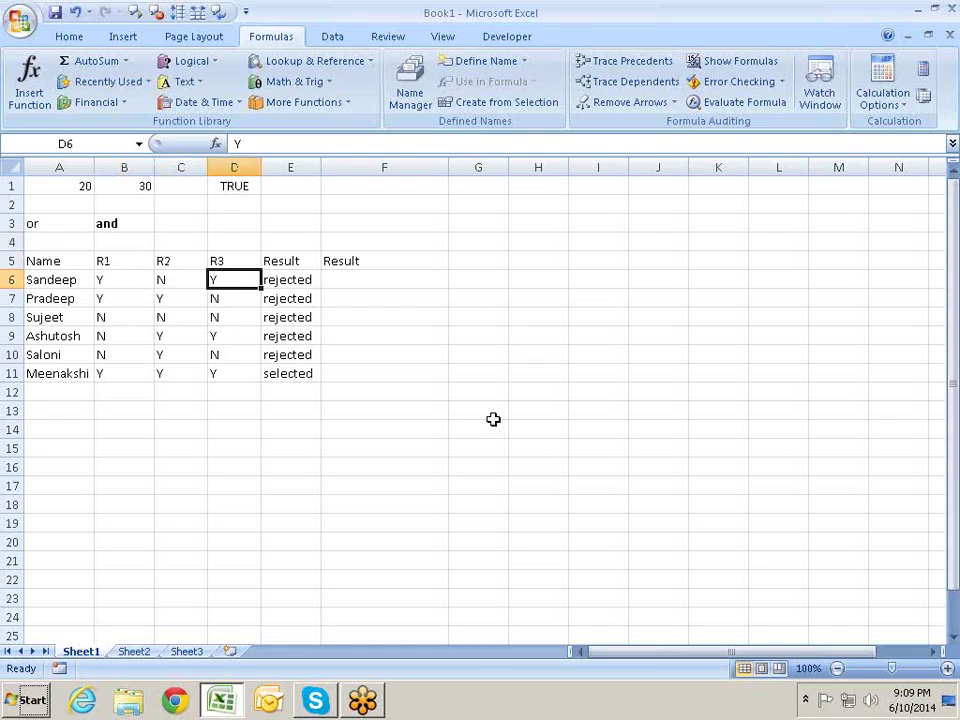
{"action": "key", "text": "Right"}
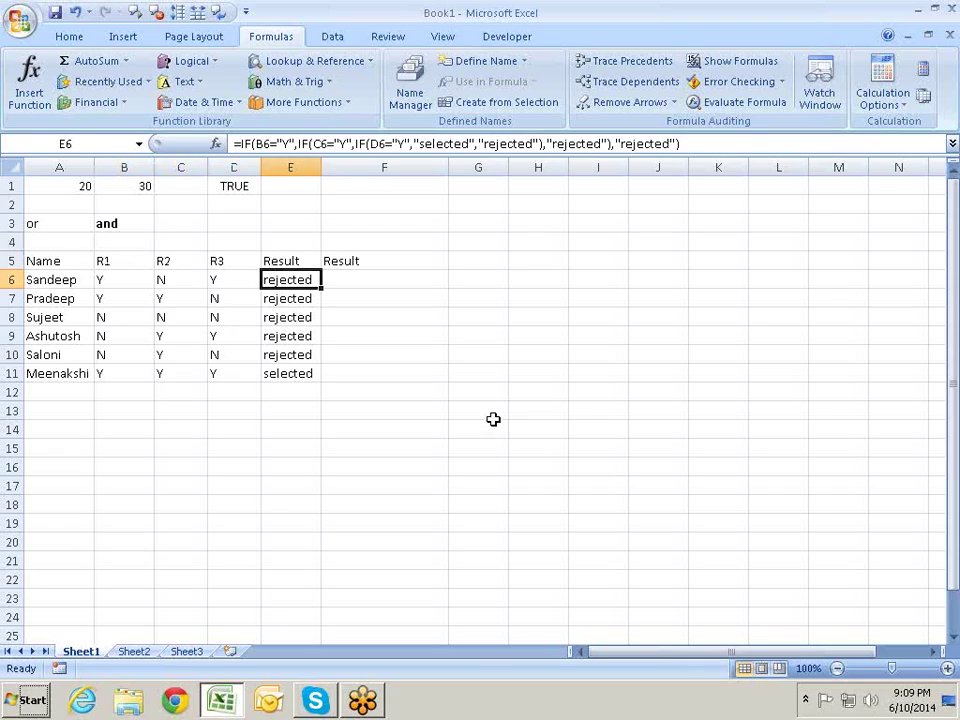
{"action": "key", "text": "Right"}
{"action": "key", "text": "Up"}
- Enter =AND(B6="Y",C6="Y",D6="Y") in F6, fixing a typo in the last condition
{"action": "key", "text": "Down"}
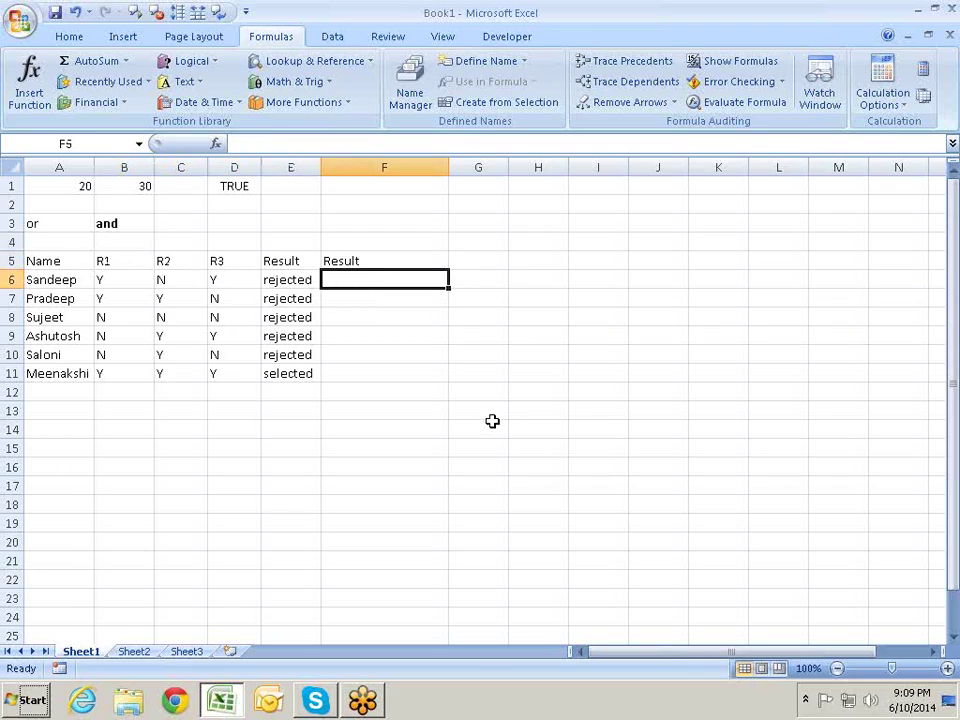
{"action": "type", "text": "=and"}
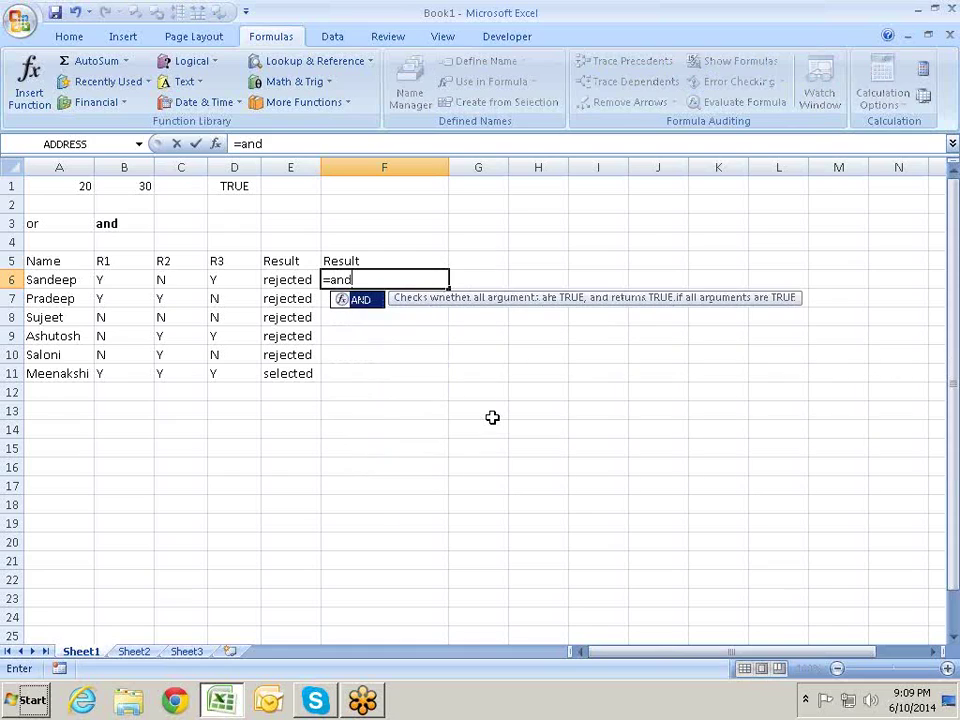
{"action": "key", "text": "Tab"}
{"action": "key", "text": "Left"}
{"action": "key", "text": "Left"}
{"action": "key", "text": "Left"}
{"action": "key", "text": "Left"}
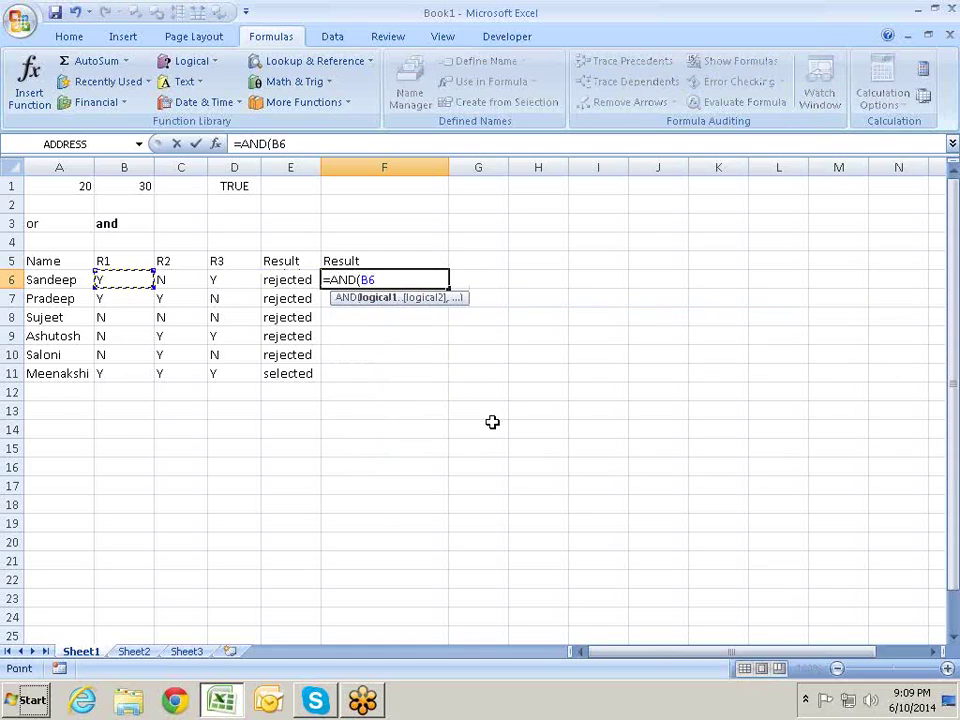
{"action": "type", "text": "=\"Y\""}
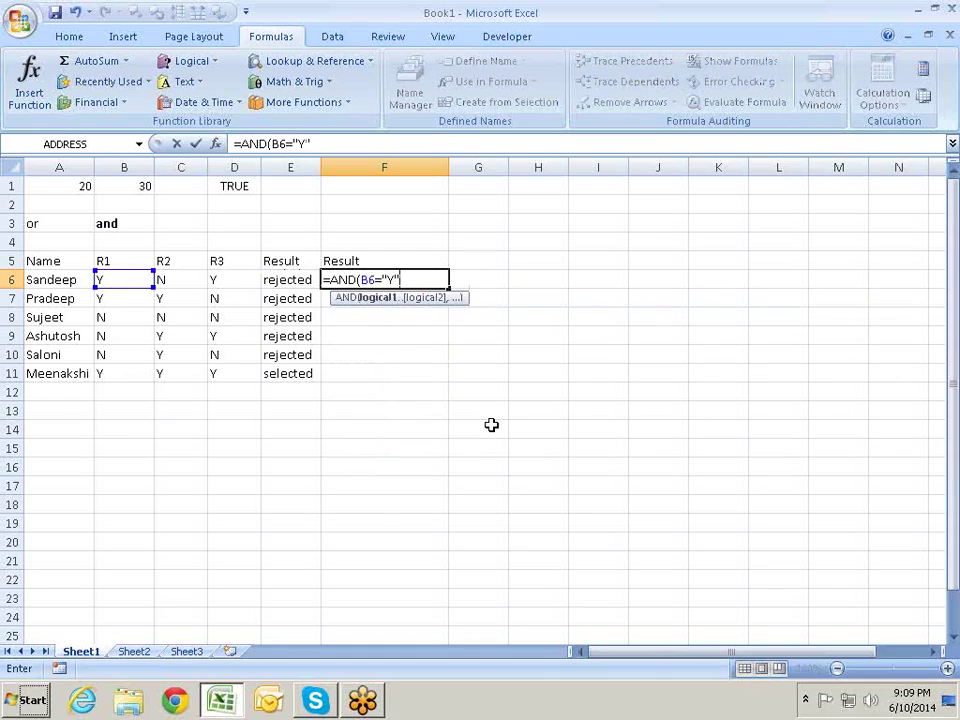
{"action": "type", "text": ","}
{"action": "key", "text": "Left"}
{"action": "key", "text": "Left"}
{"action": "key", "text": "Left"}
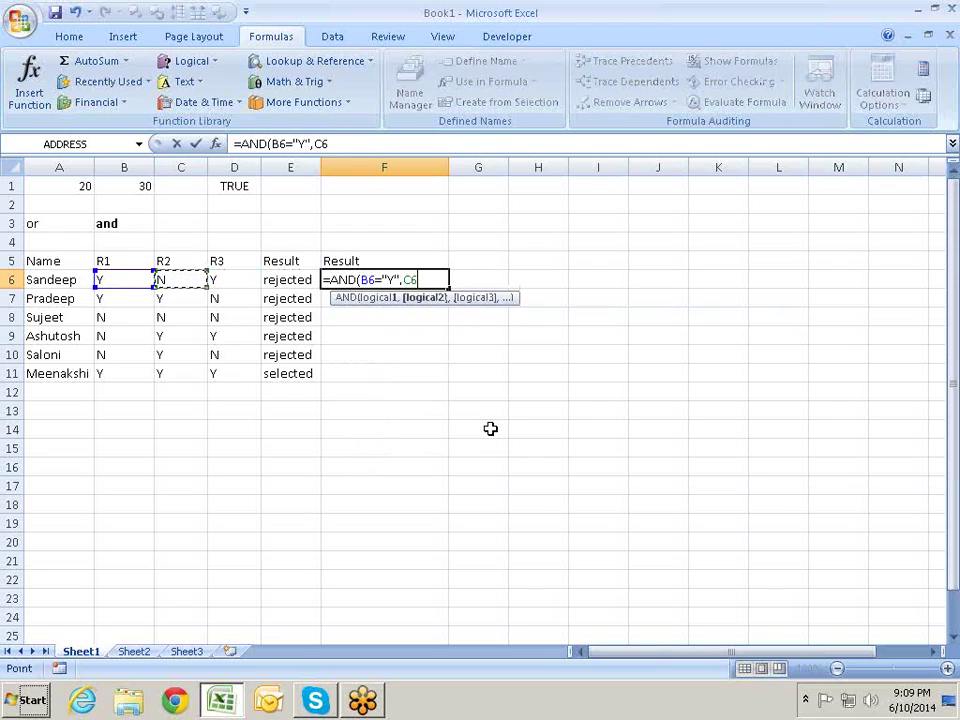
{"action": "type", "text": "=\"Y\""}
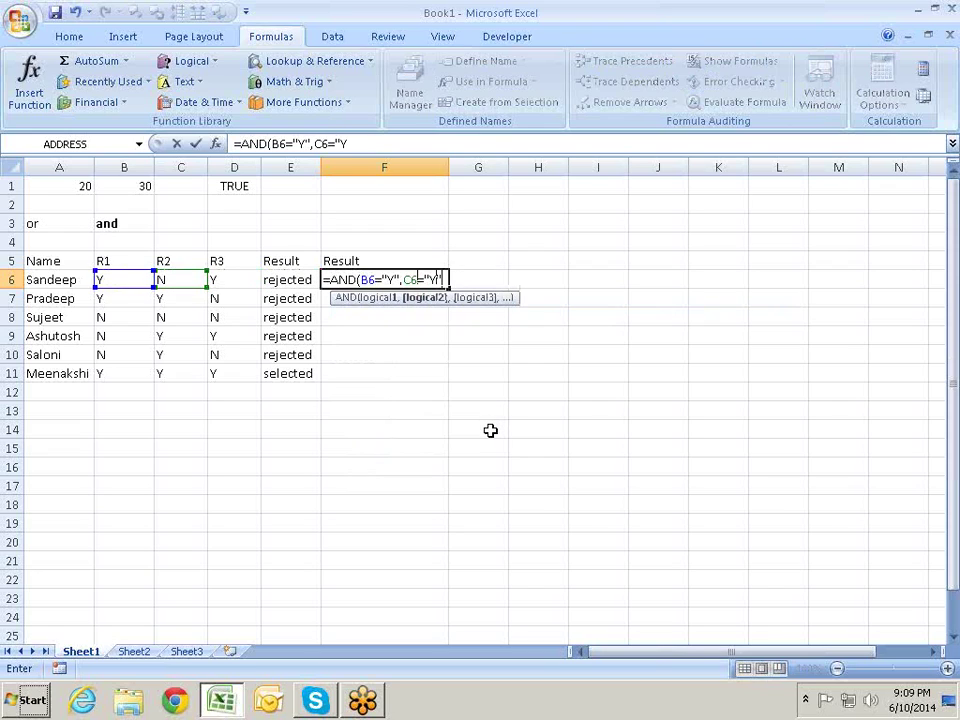
{"action": "type", "text": ","}
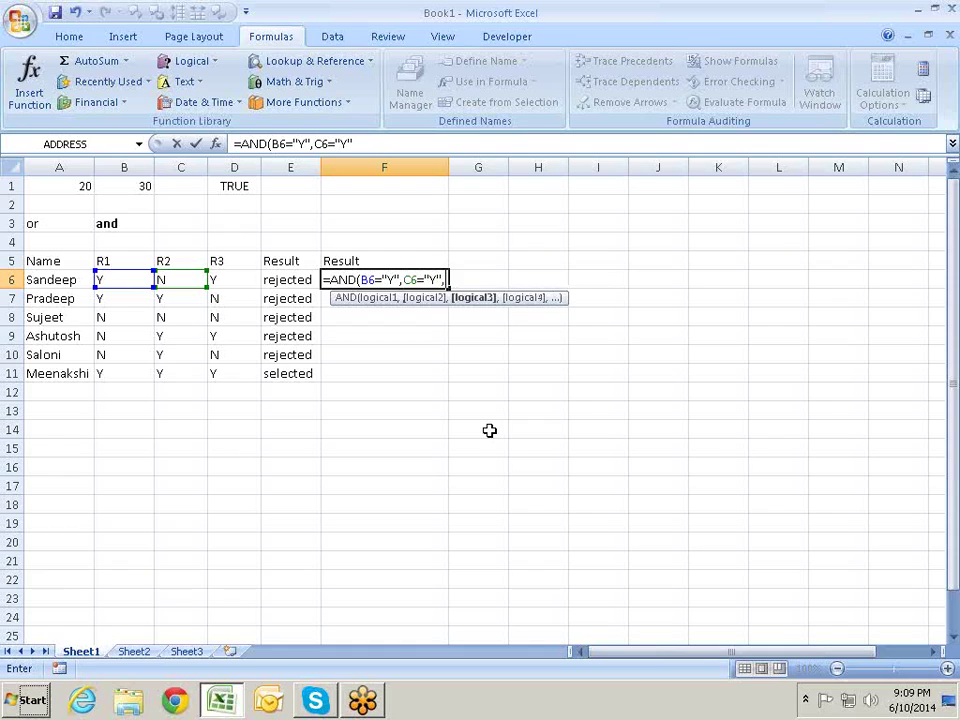
{"action": "key", "text": "Left"}
{"action": "key", "text": "Left"}
{"action": "type", "text": "\""}
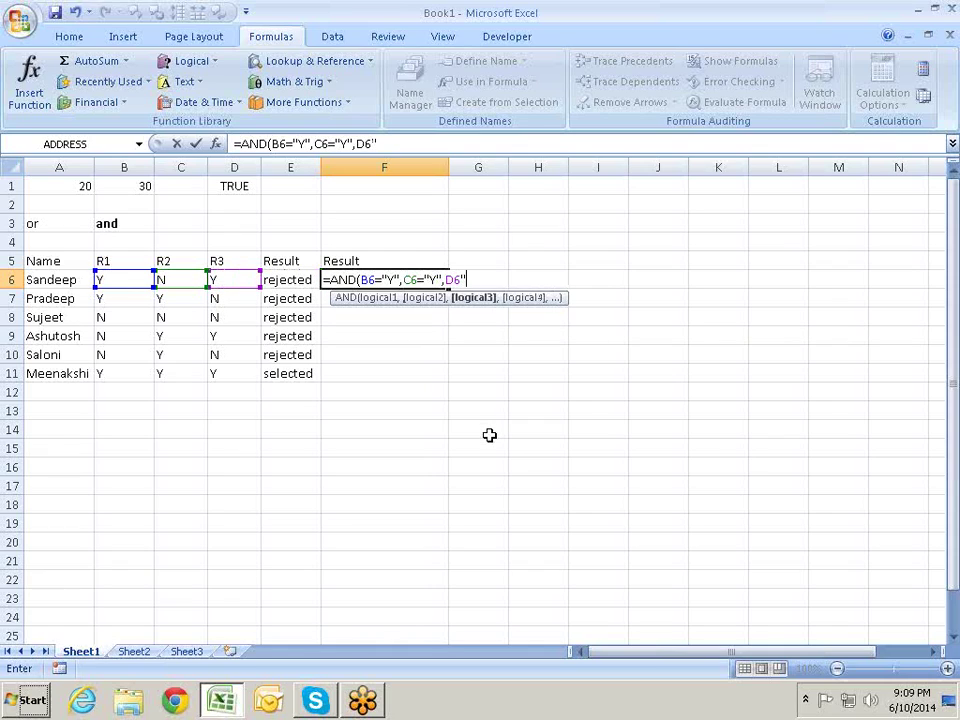
{"action": "type", "text": "Y\""}
{"action": "key", "text": "BackSpace"}
{"action": "key", "text": "BackSpace"}
{"action": "key", "text": "BackSpace"}
{"action": "type", "text": "=\"Y"}
{"action": "type", "text": "\""}
{"action": "type", "text": ")"}
- Enter the AND formula in F6 and fill it down column F through F11
{"action": "key", "text": "Return"}
{"action": "key", "text": "Up"}
{"action": "key", "text": "Down"}
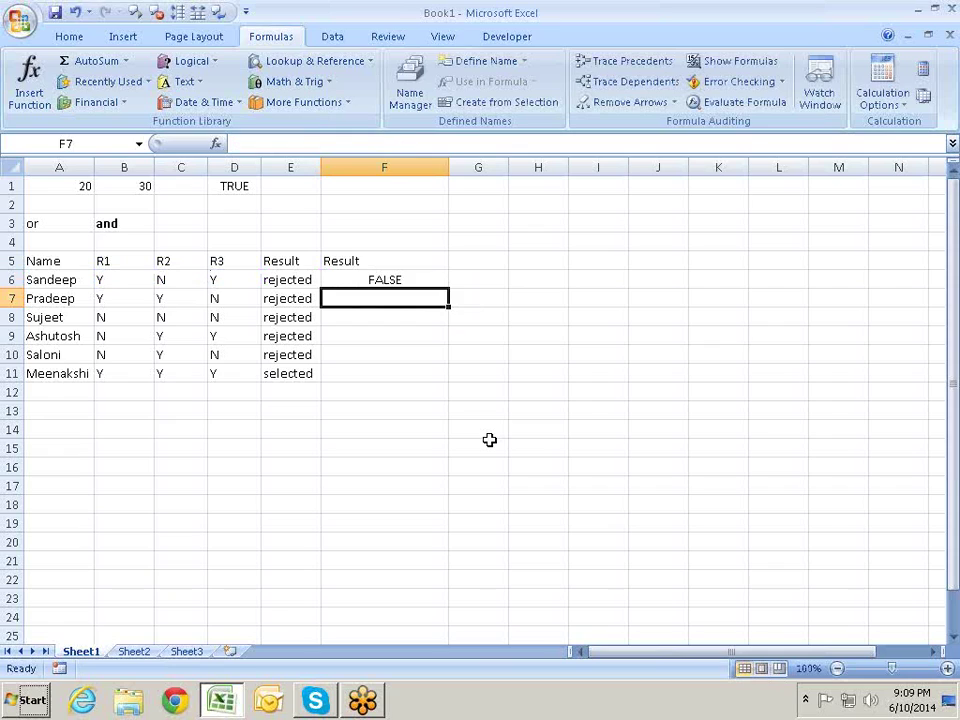
{"action": "key", "text": "ctrl+d"}
{"action": "key", "text": "Down"}
{"action": "key", "text": "ctrl+d"}
{"action": "key", "text": "Down"}
{"action": "key", "text": "ctrl+d"}
{"action": "key", "text": "Down"}
{"action": "key", "text": "ctrl+d"}
{"action": "key", "text": "Down"}
{"action": "key", "text": "ctrl+d"}
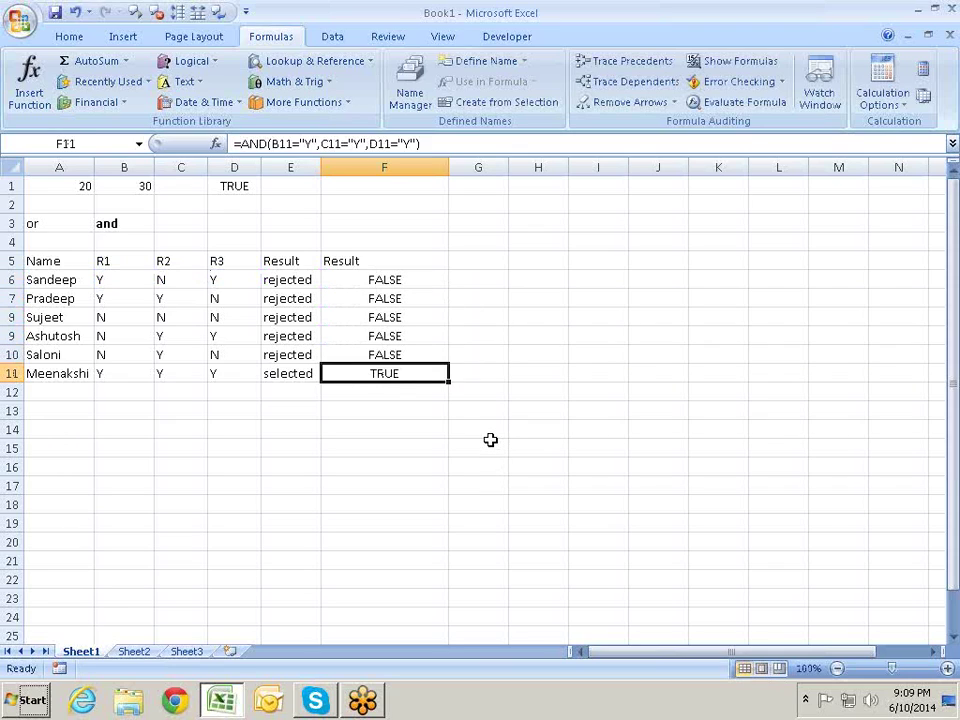
{"action": "key", "text": "Down"}
- Compare the TRUE/FALSE results with column E's IF formula and the R1–R3 values
{"action": "key", "text": "Up"}
{"action": "key", "text": "Up"}
{"action": "key", "text": "Up"}
{"action": "key", "text": "Up"}
{"action": "key", "text": "Up"}
{"action": "key", "text": "Up"}
{"action": "key", "text": "Left"}
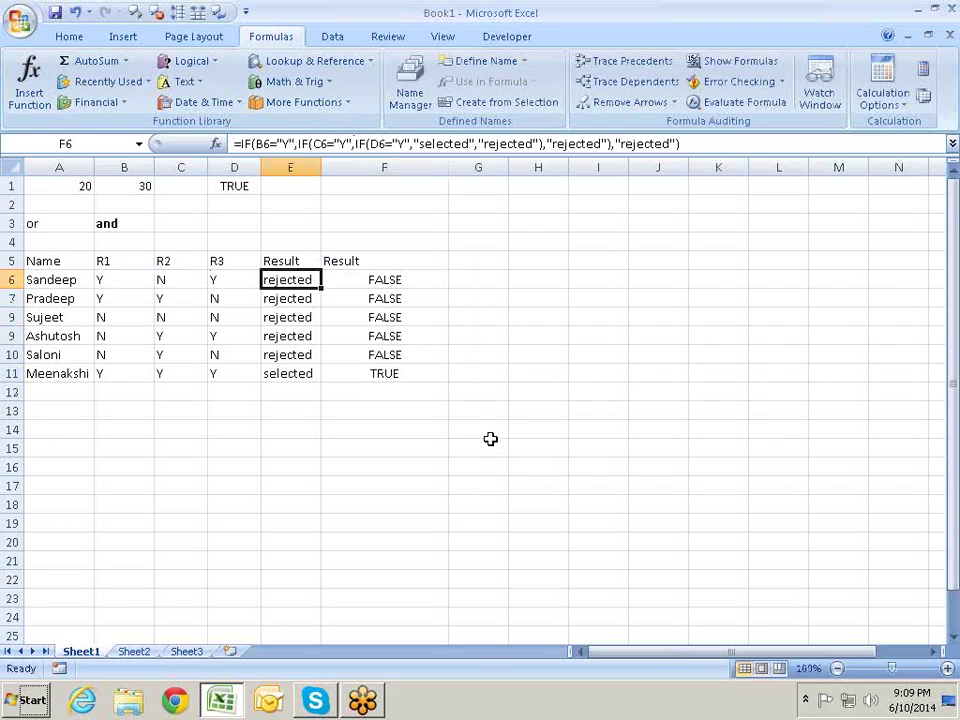
{"action": "key", "text": "Left"}
{"action": "key", "text": "Left"}
{"action": "key", "text": "Left"}
{"action": "key", "text": "Right"}
{"action": "key", "text": "Right"}
{"action": "key", "text": "Right"}
{"action": "key", "text": "Right"}
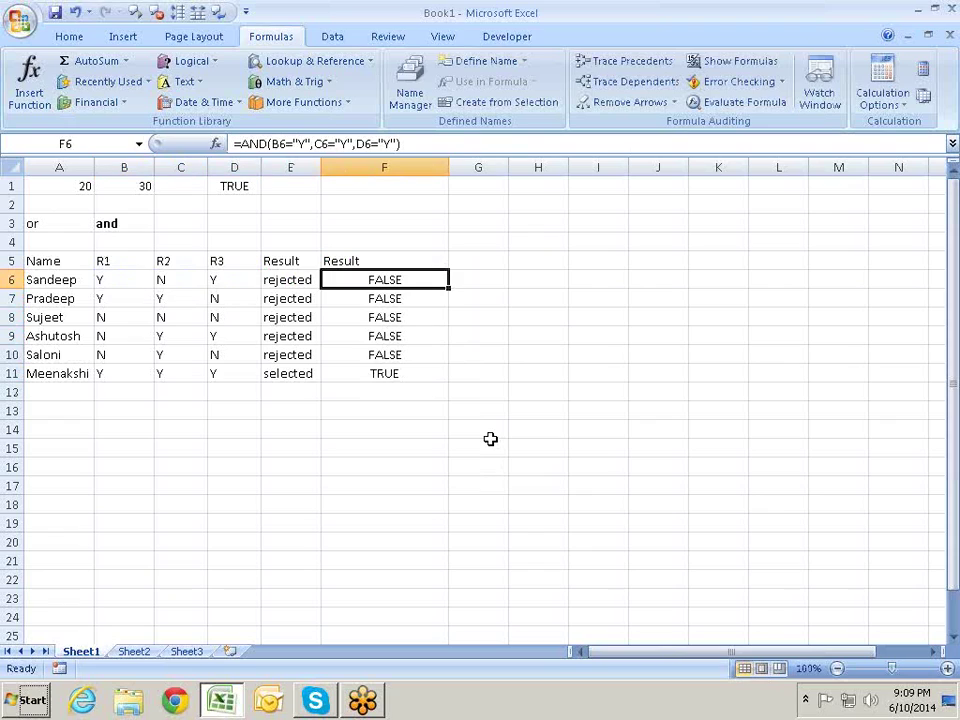
{"action": "key", "text": "Down"}
{"action": "key", "text": "Down"}
{"action": "key", "text": "Down"}
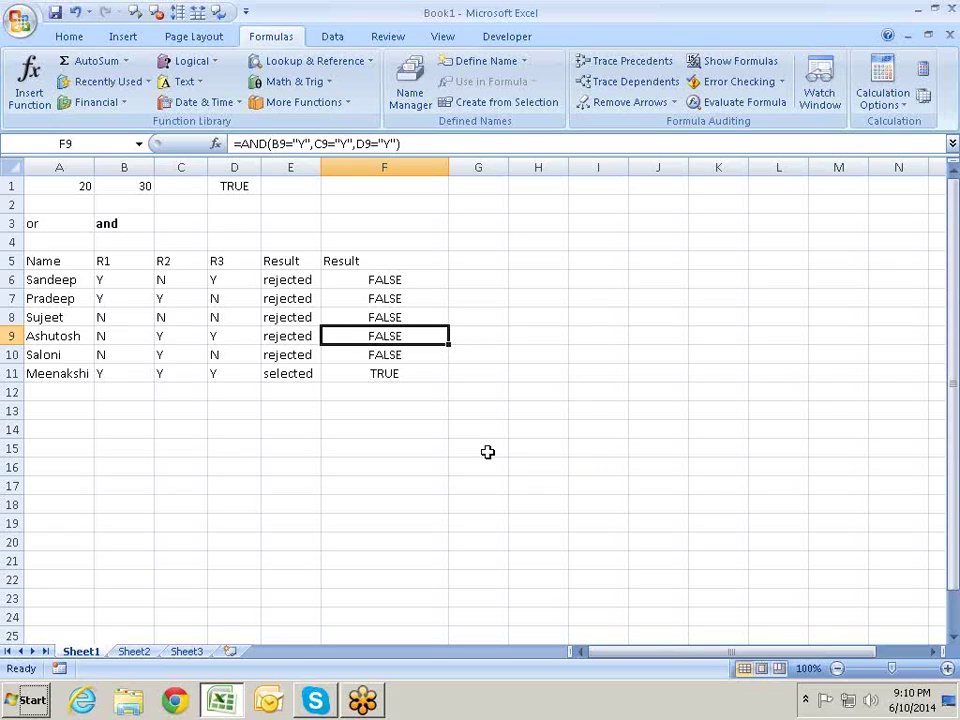
- Move the Result header from F5 to G5
{"action": "key", "text": "Up"}
{"action": "key", "text": "Up"}
{"action": "key", "text": "Up"}
{"action": "key", "text": "Up"}
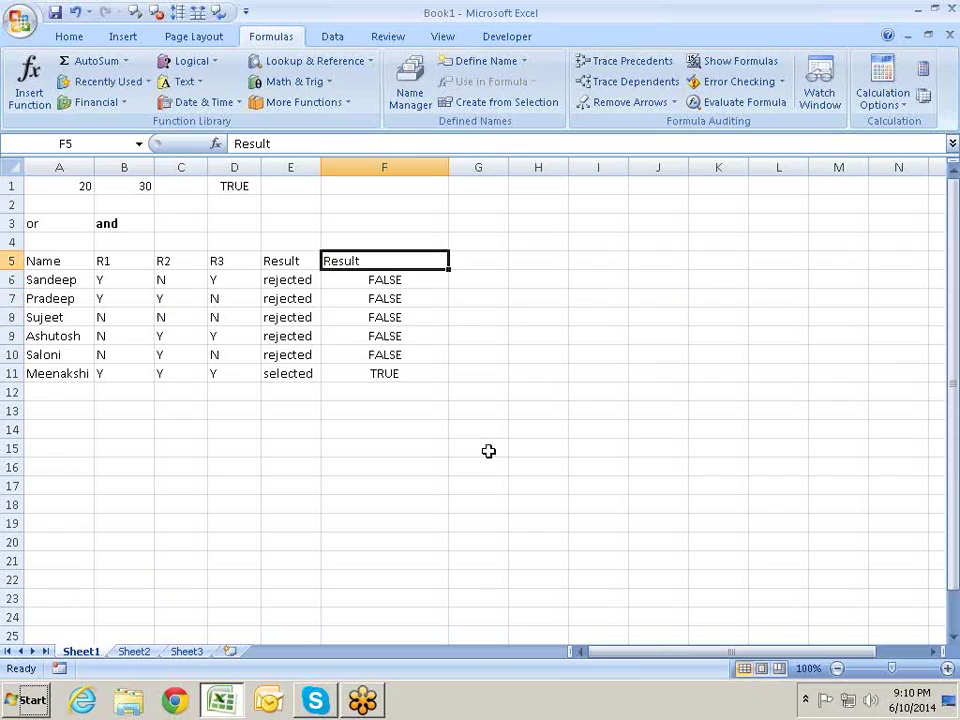
{"action": "key", "text": "ctrl+x"}
{"action": "key", "text": "Right"}
{"action": "key", "text": "Return"}
- Enter =IF(F6,"Selected","Rejected") in G6
{"action": "key", "text": "Down"}
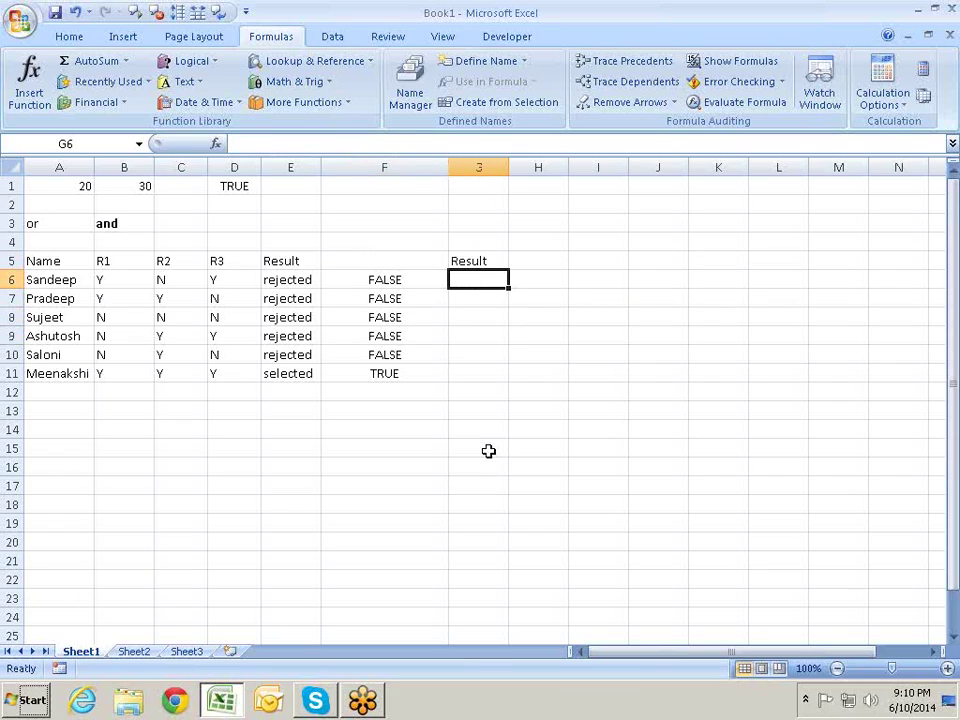
{"action": "type", "text": "=if"}
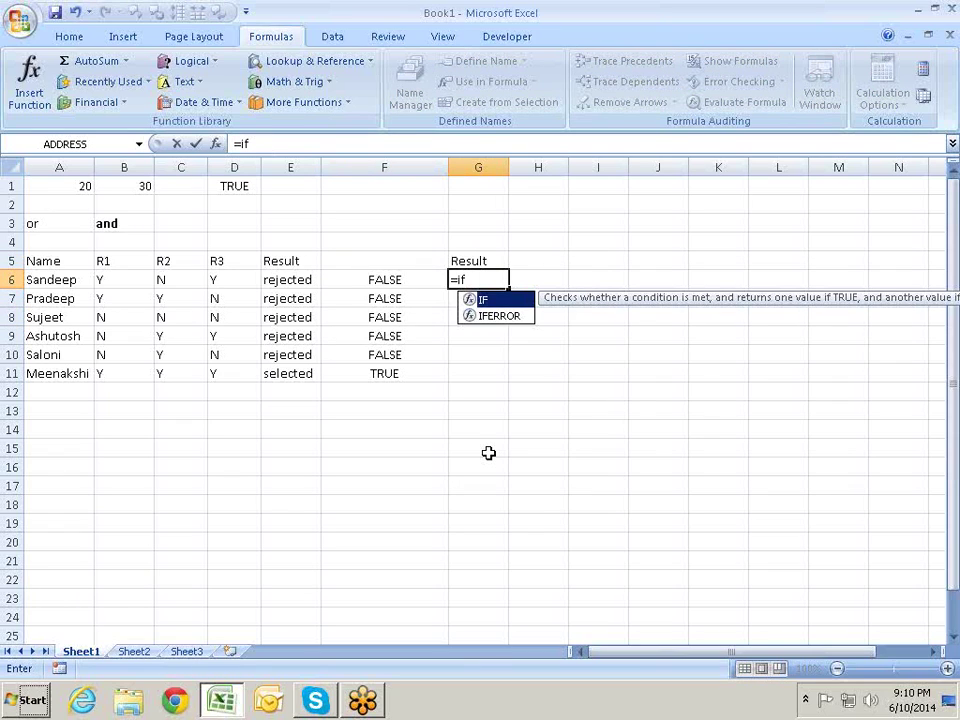
{"action": "key", "text": "Tab"}
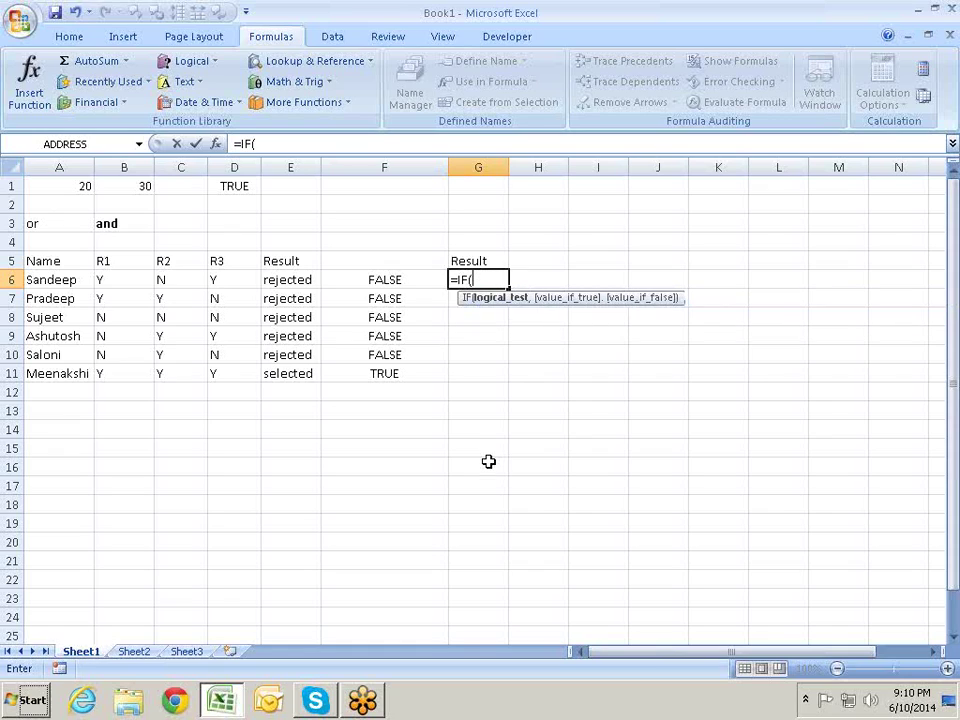
{"action": "key", "text": "Left"}
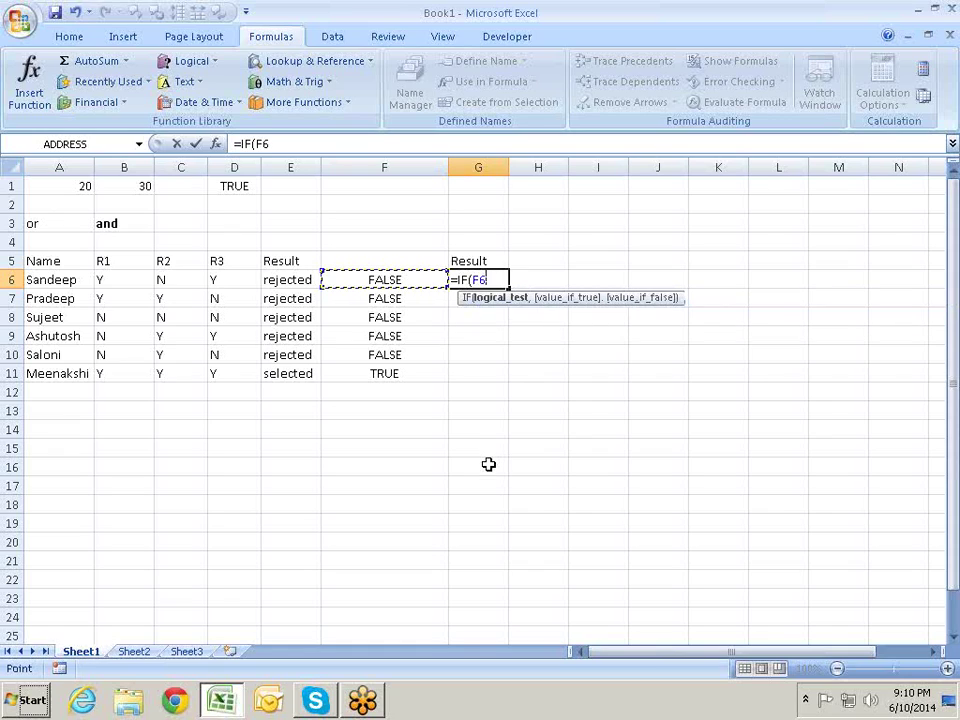
{"action": "type", "text": ","}
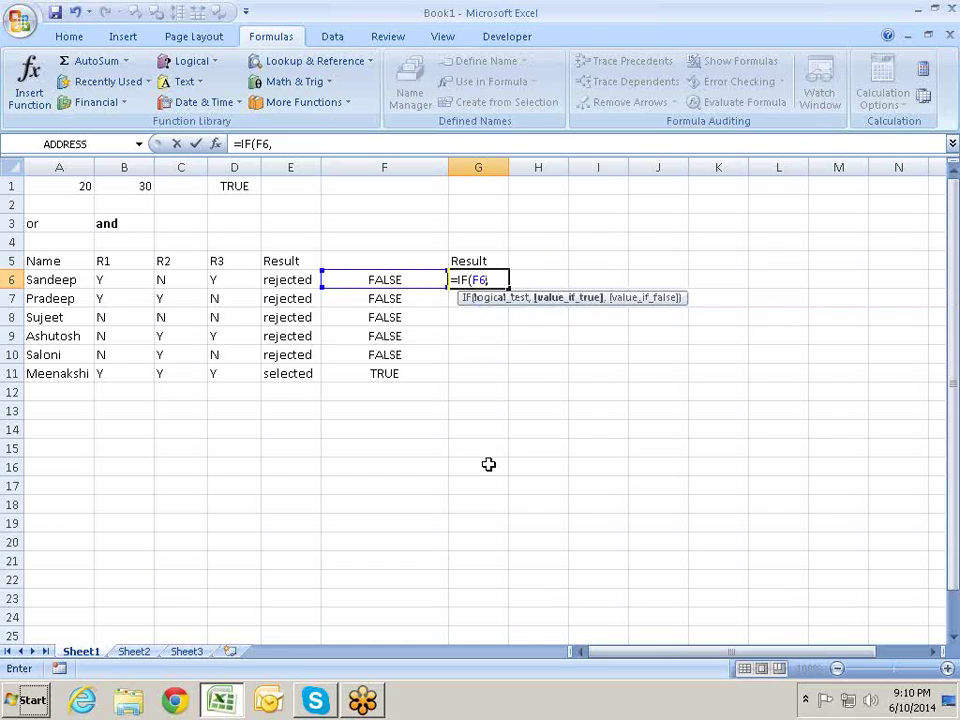
{"action": "type", "text": "\""}
{"action": "type", "text": "Sels"}
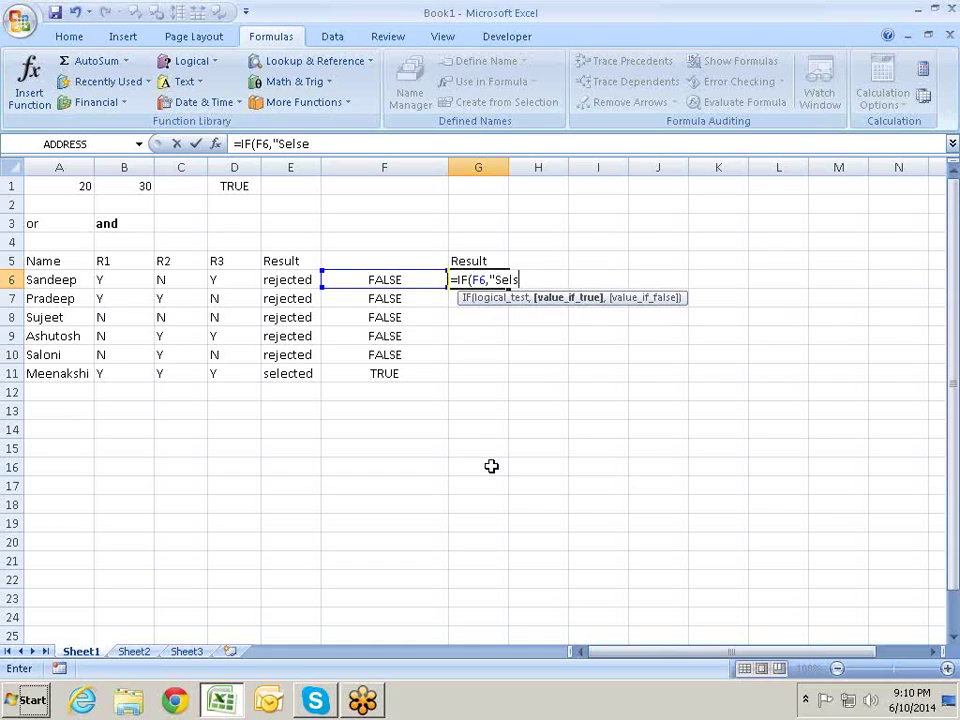
{"action": "type", "text": "ected"}
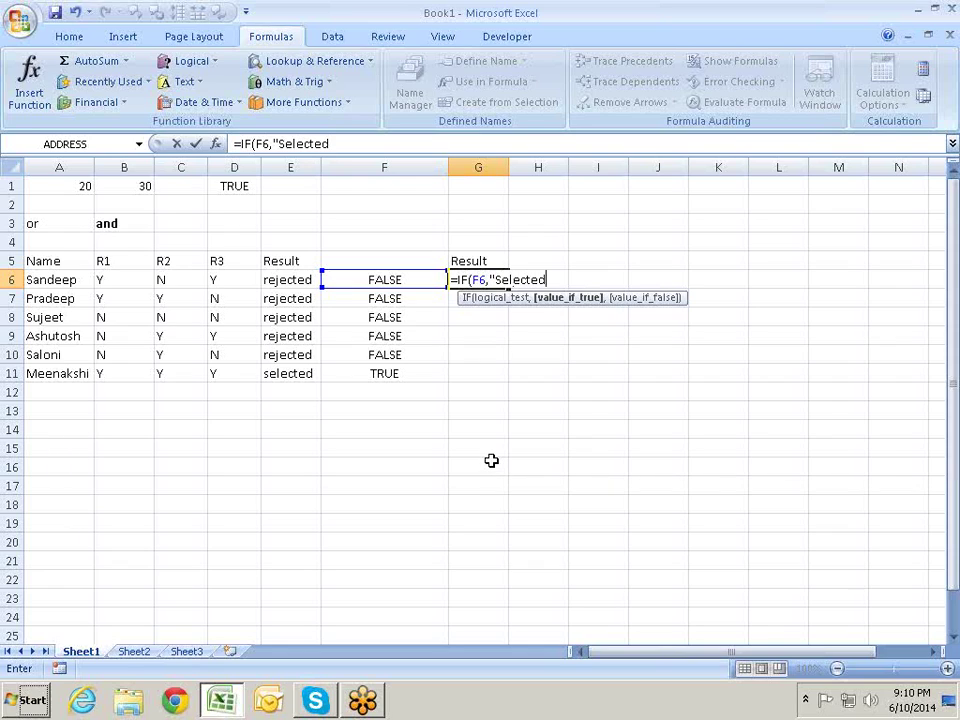
{"action": "type", "text": "\",Re"}
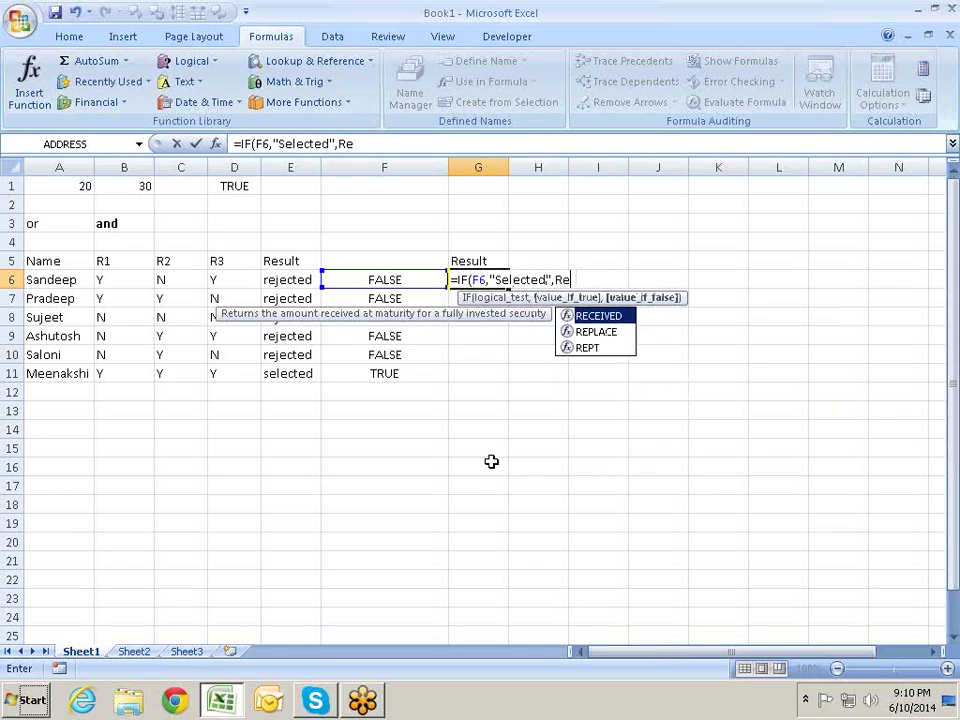
{"action": "key", "text": "BackSpace"}
{"action": "key", "text": "BackSpace"}
{"action": "type", "text": "\"Re"}
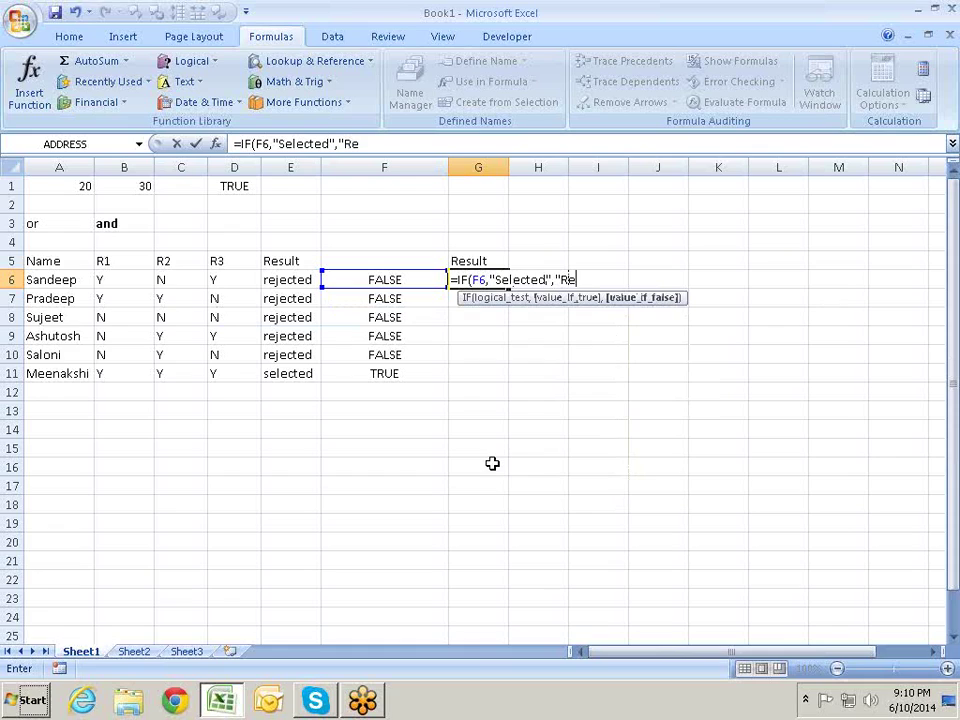
{"action": "type", "text": "jected"}
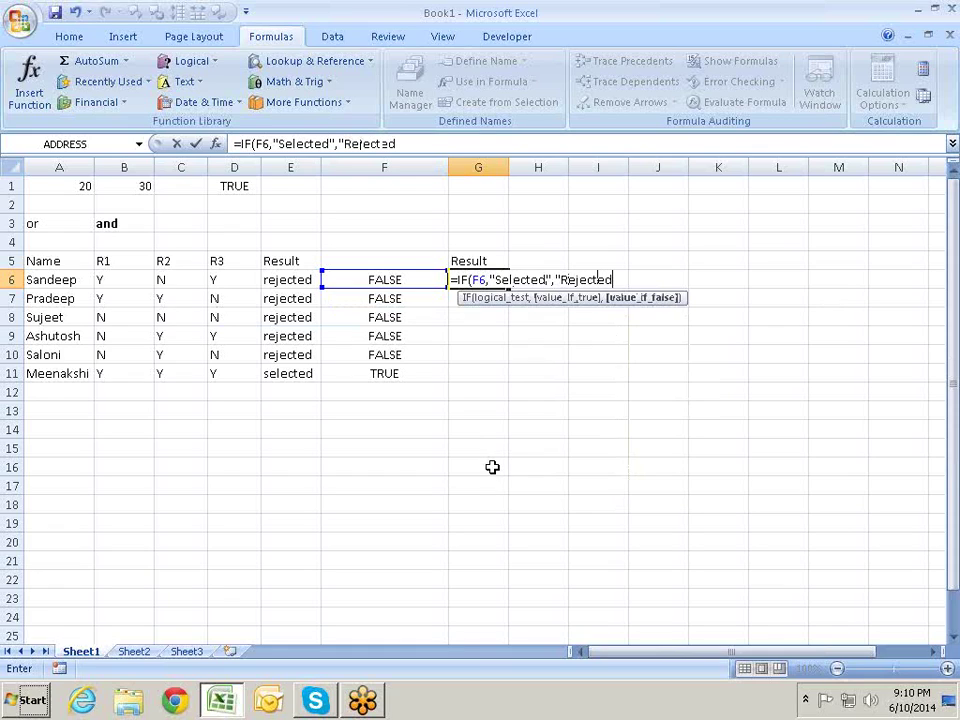
{"action": "type", "text": "\")"}
{"action": "key", "text": "Return"}
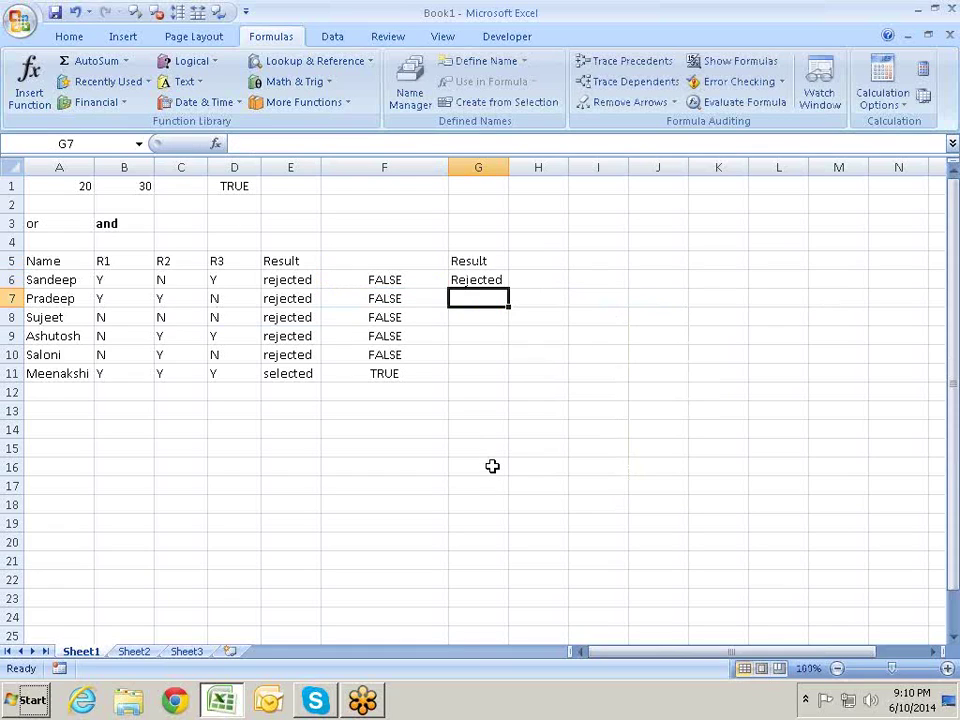
- Fill the IF formula down from G6 through G11 with Ctrl+D
{"action": "key", "text": "ctrl+d"}
{"action": "key", "text": "Return"}
{"action": "key", "text": "ctrl+d"}
{"action": "key", "text": "Return"}
{"action": "key", "text": "ctrl+d"}
{"action": "key", "text": "Return"}
{"action": "key", "text": "ctrl+d"}
{"action": "key", "text": "Return"}
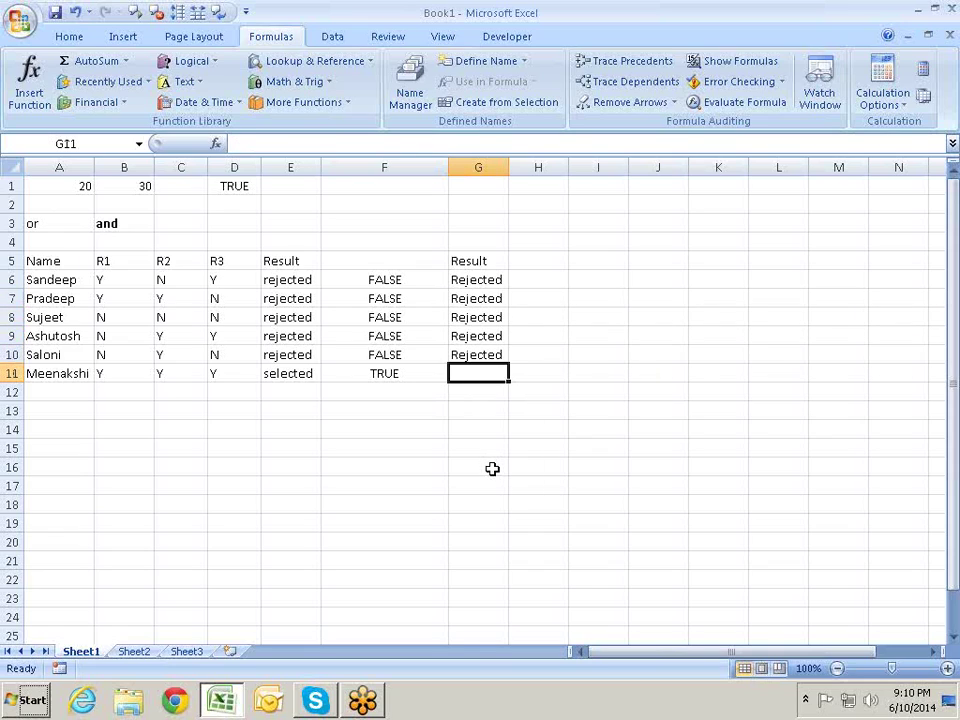
{"action": "key", "text": "ctrl+d"}
{"action": "key", "text": "Return"}
- Compare F6's AND formula with G6's IF formula, selecting the F6 test inside the IF
{"action": "key", "text": "Left"}
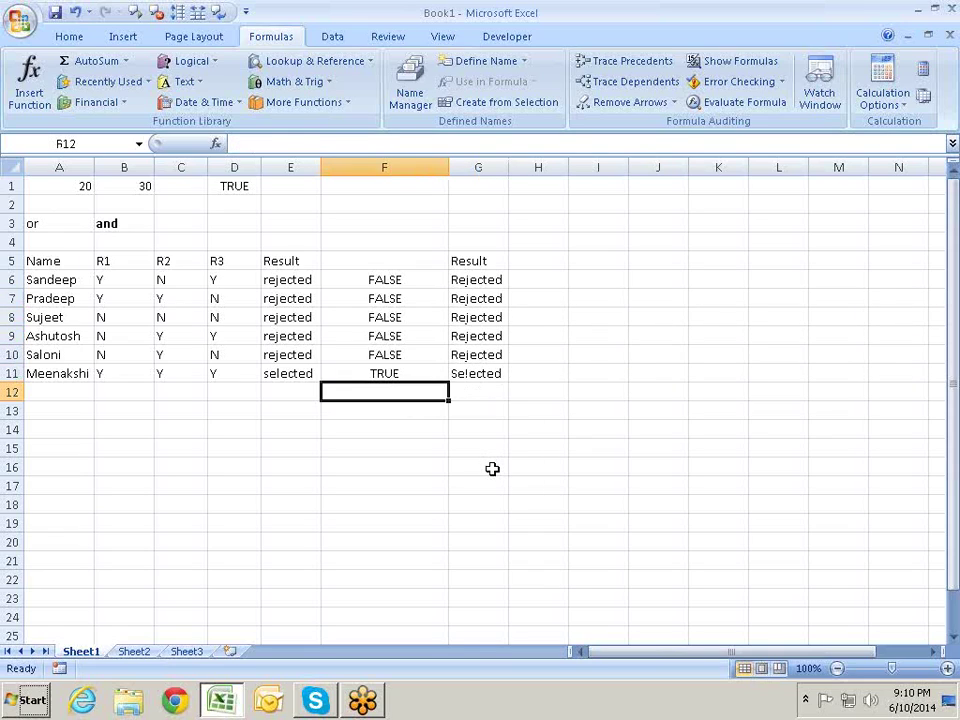
{"action": "key", "text": "Up"}
{"action": "key", "text": "Up"}
{"action": "key", "text": "Up"}
{"action": "key", "text": "Up"}
{"action": "key", "text": "Up"}
{"action": "key", "text": "Up"}
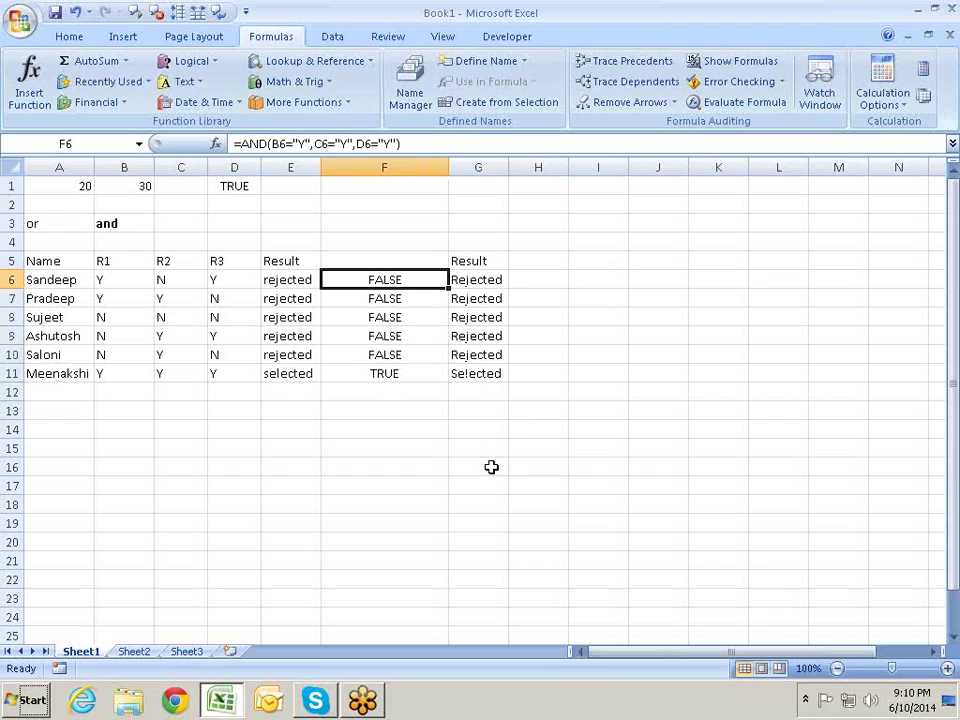
{"action": "key", "text": "Right"}
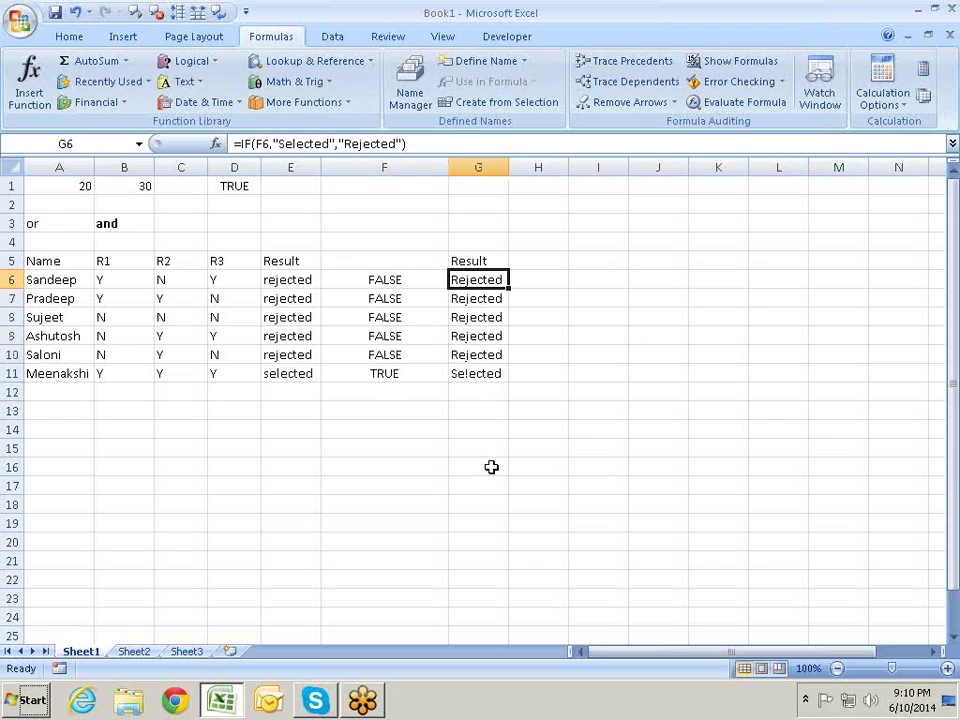
{"action": "key", "text": "Left"}
{"action": "key", "text": "Right"}
{"action": "key", "text": "F2"}
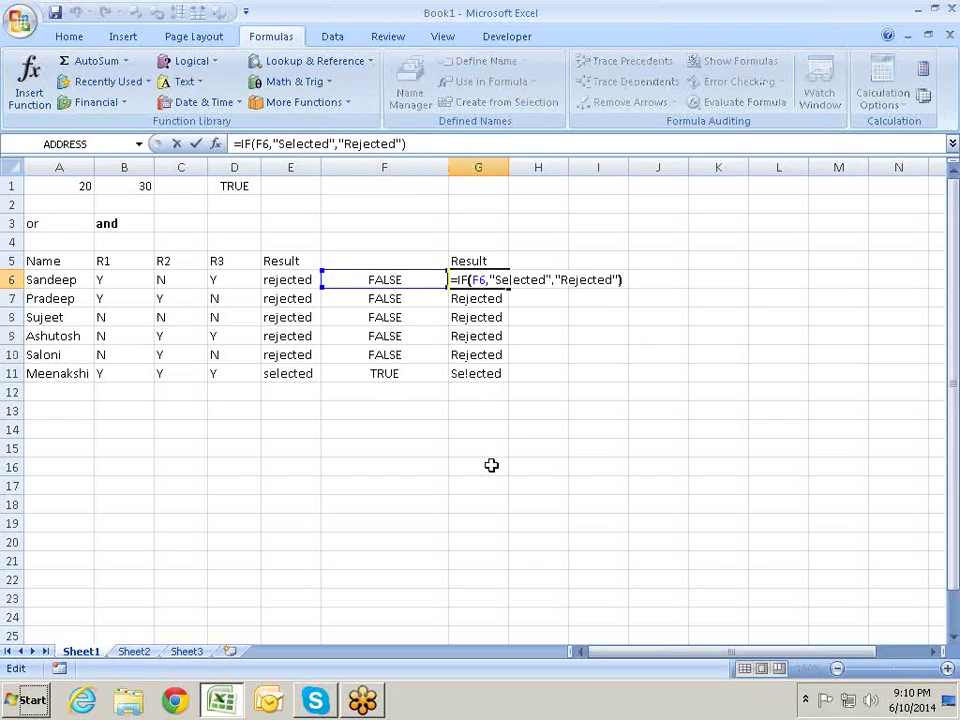
{"action": "key", "text": "Left"}
{"action": "key", "text": "Left"}
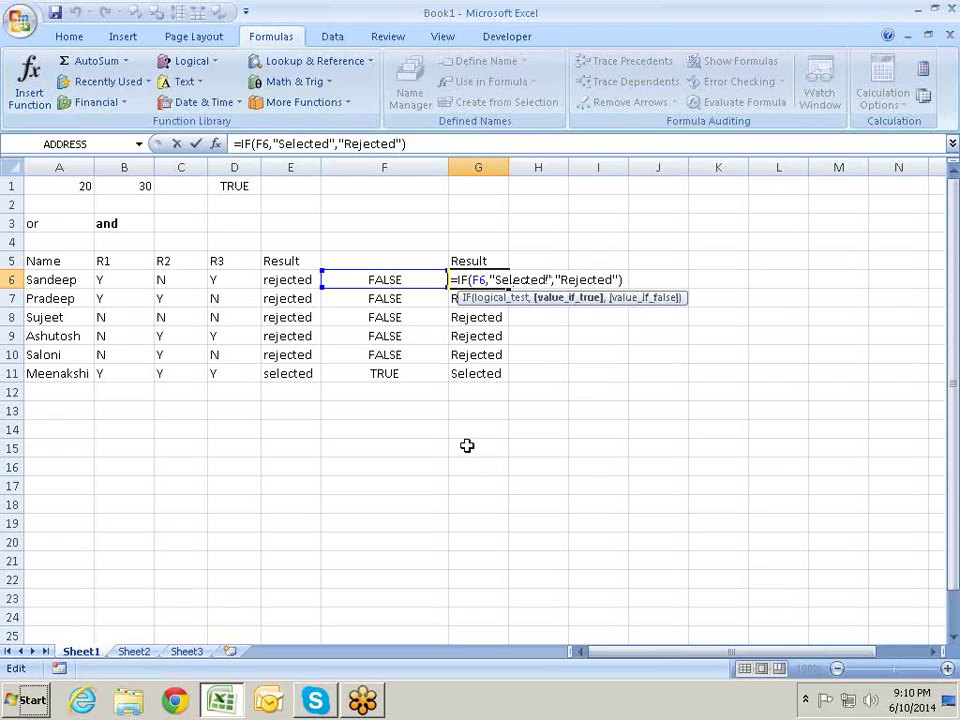
{"action": "left_click", "coordinate": [514, 298]}
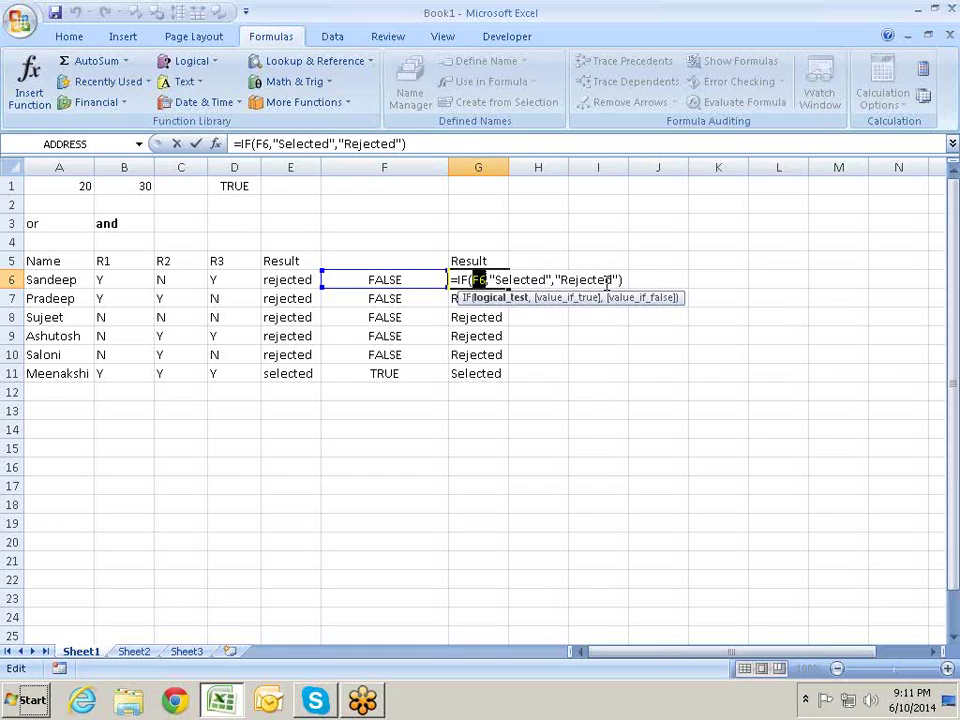
- Select the AND expression inside F6's formula for reuse
{"action": "key", "text": "Escape"}
{"action": "key", "text": "Up"}
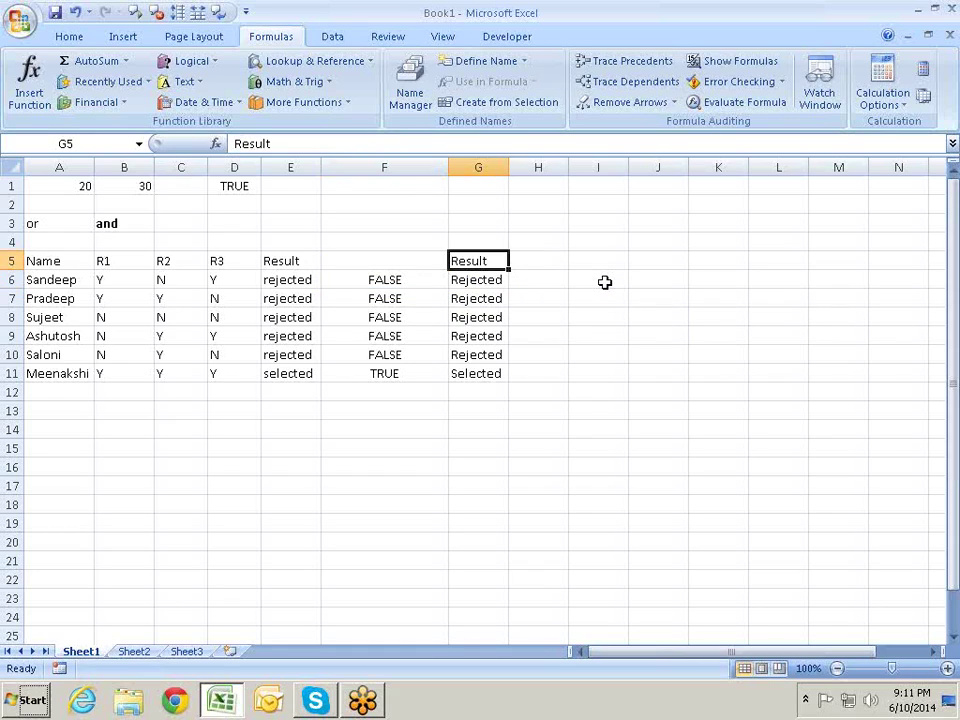
{"action": "key", "text": "Left"}
{"action": "key", "text": "Down"}
{"action": "key", "text": "F2"}
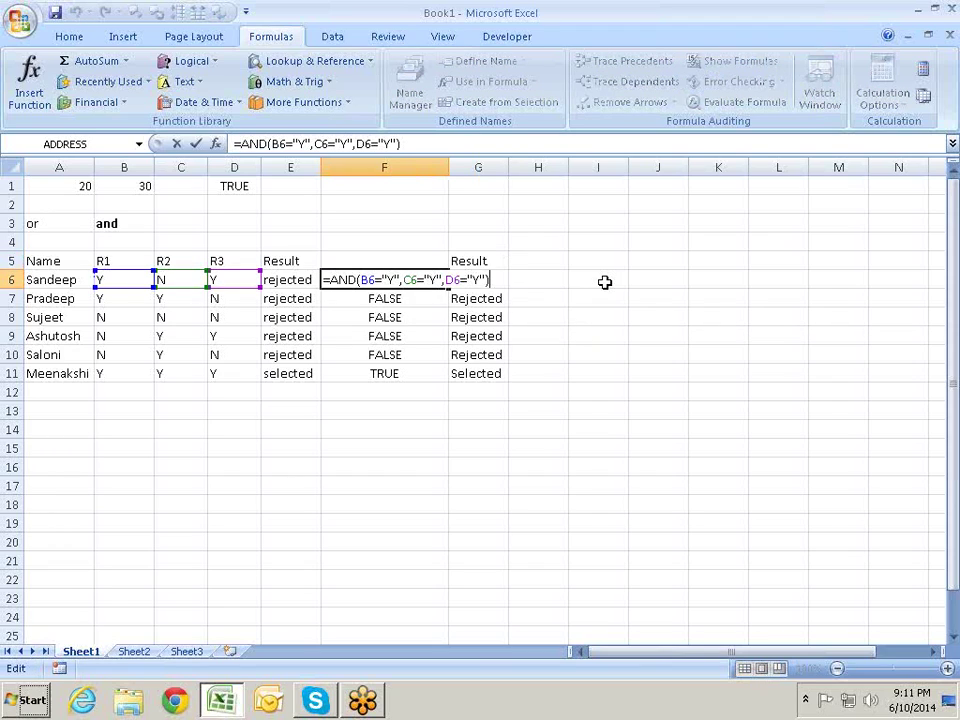
{"action": "key", "text": "shift+Left"}
{"action": "key", "text": "shift+Left"}
{"action": "key", "text": "shift+Left"}
{"action": "key", "text": "shift+Left"}
{"action": "key", "text": "shift+Left"}
{"action": "key", "text": "shift+Left"}
{"action": "key", "text": "shift+Left"}
{"action": "key", "text": "shift+Left"}
{"action": "key", "text": "shift+Left"}
{"action": "key", "text": "ctrl+c"}
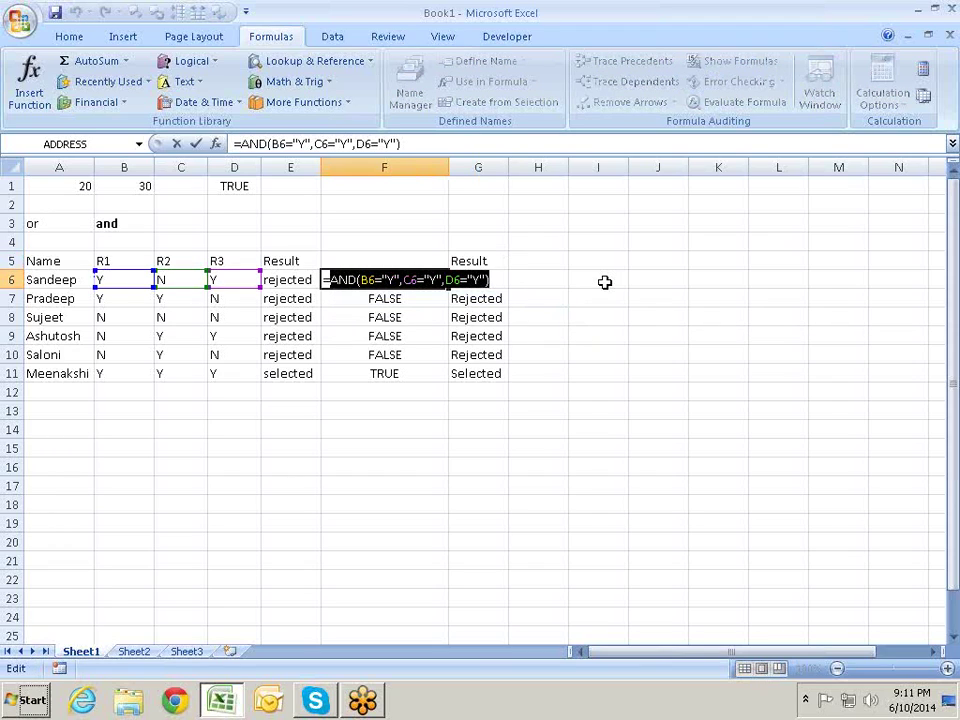
{"action": "key", "text": "Tab"}
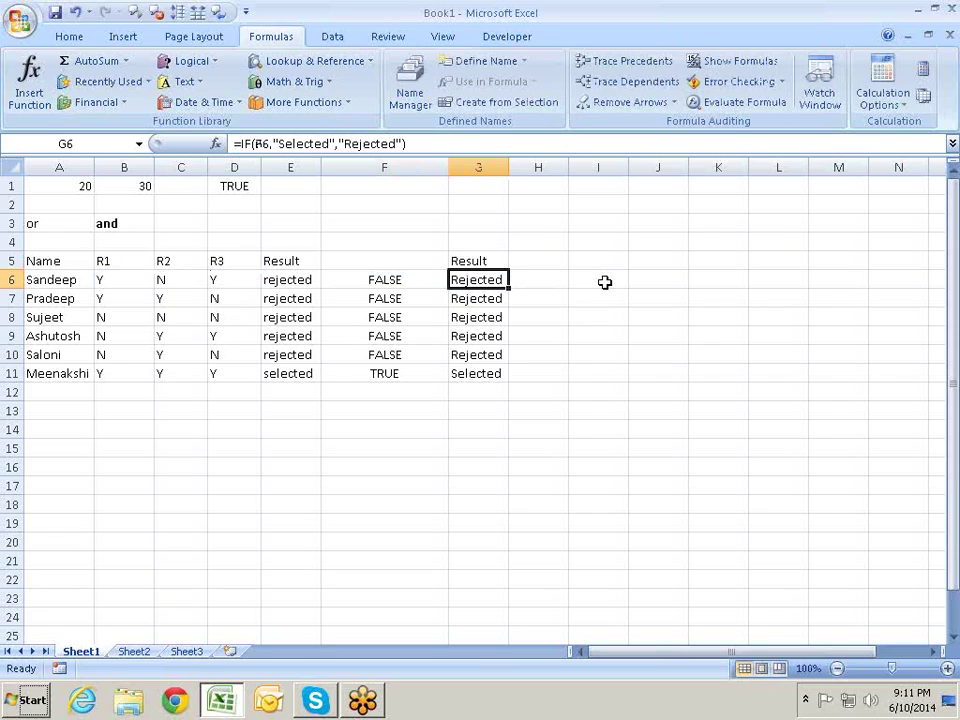
- Replace F6 in G6's IF with the AND test, fill it to G11, and select F6:F11
{"action": "key", "text": "F2"}
{"action": "key", "text": "Left"}
{"action": "key", "text": "Left"}
{"action": "key", "text": "Left"}
{"action": "key", "text": "Left"}
{"action": "key", "text": "Left"}
{"action": "key", "text": "Left"}
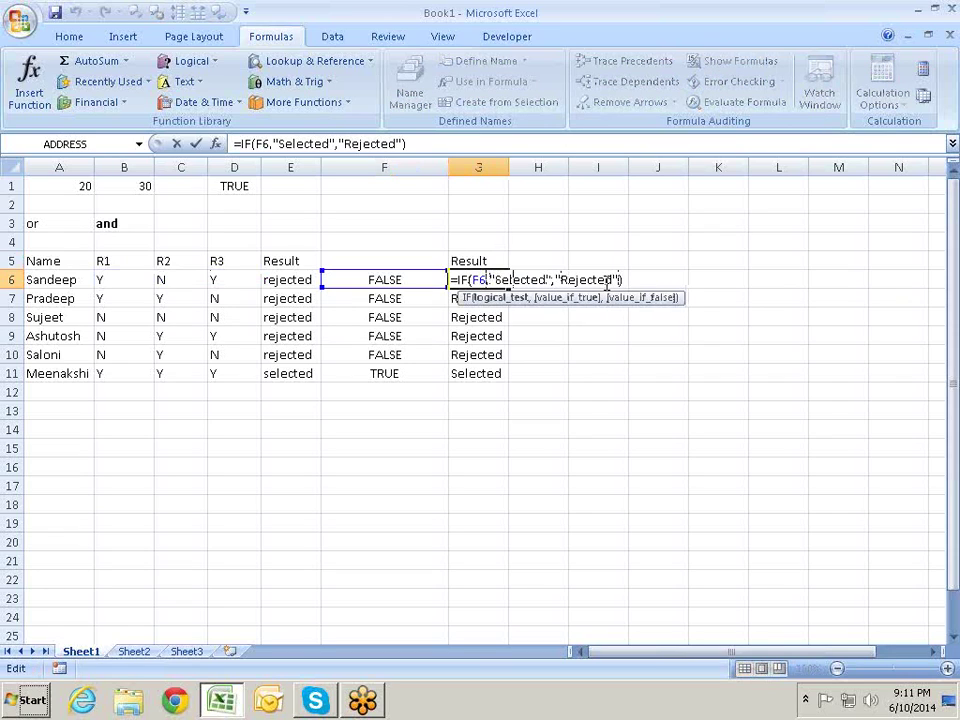
{"action": "key", "text": "shift+Left"}
{"action": "key", "text": "shift+Left"}
{"action": "key", "text": "ctrl+v"}
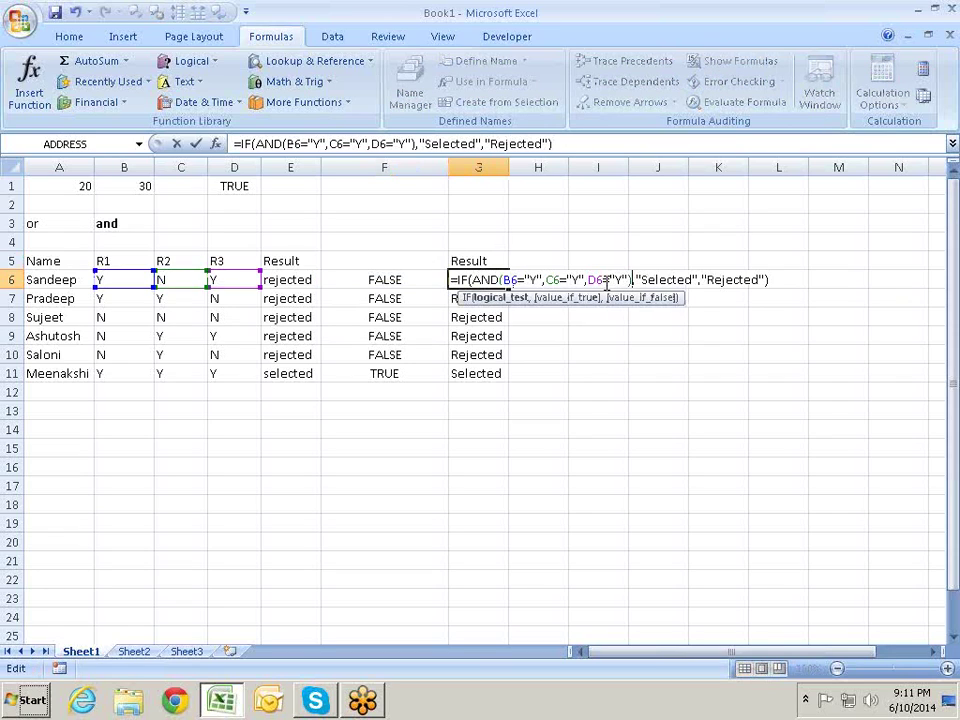
{"action": "key", "text": "Return"}
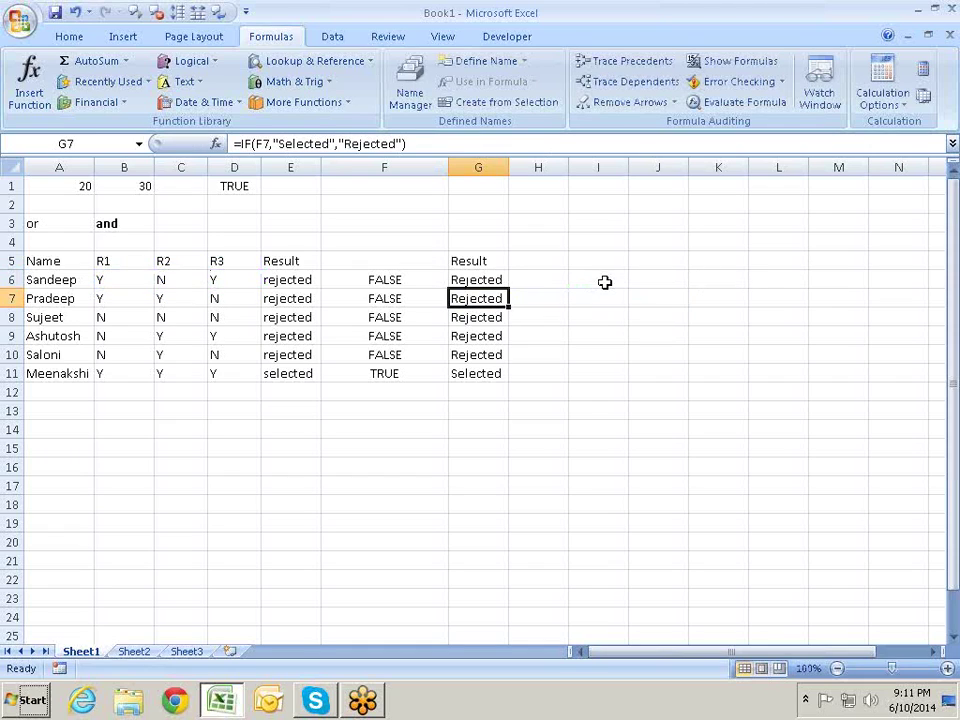
{"action": "key", "text": "Down"}
{"action": "key", "text": "Down"}
{"action": "key", "text": "Down"}
{"action": "key", "text": "Down"}
{"action": "type", "text": "=IF(AND(B11=\"Y\",C11=\"Y\",D11=\"Y\"),\"Selected\",\"Rejected\")"}
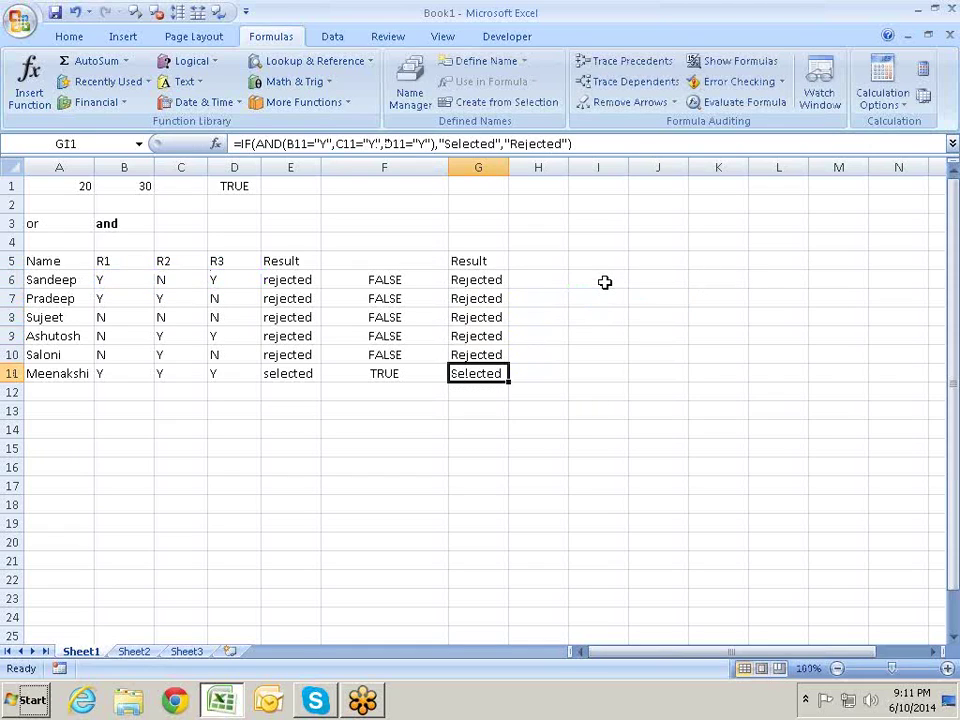
{"action": "key", "text": "Left"}
{"action": "key", "text": "ctrl+shift+Up"}
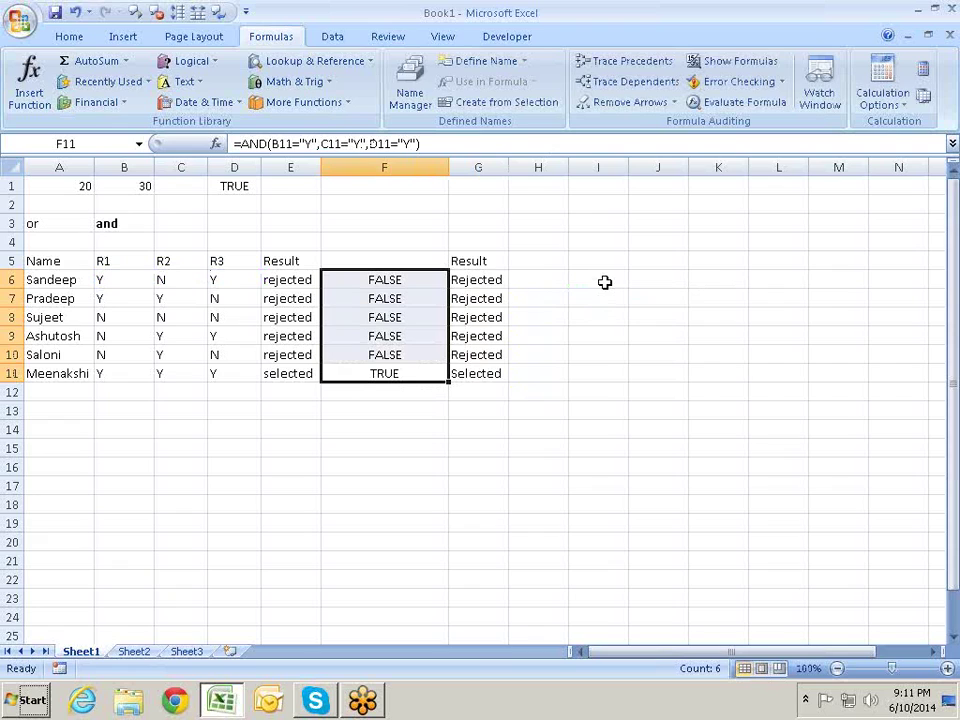
{"action": "key", "text": "ctrl+space"}
{"action": "key", "text": "alt+e"}
{"action": "key", "text": "d"}
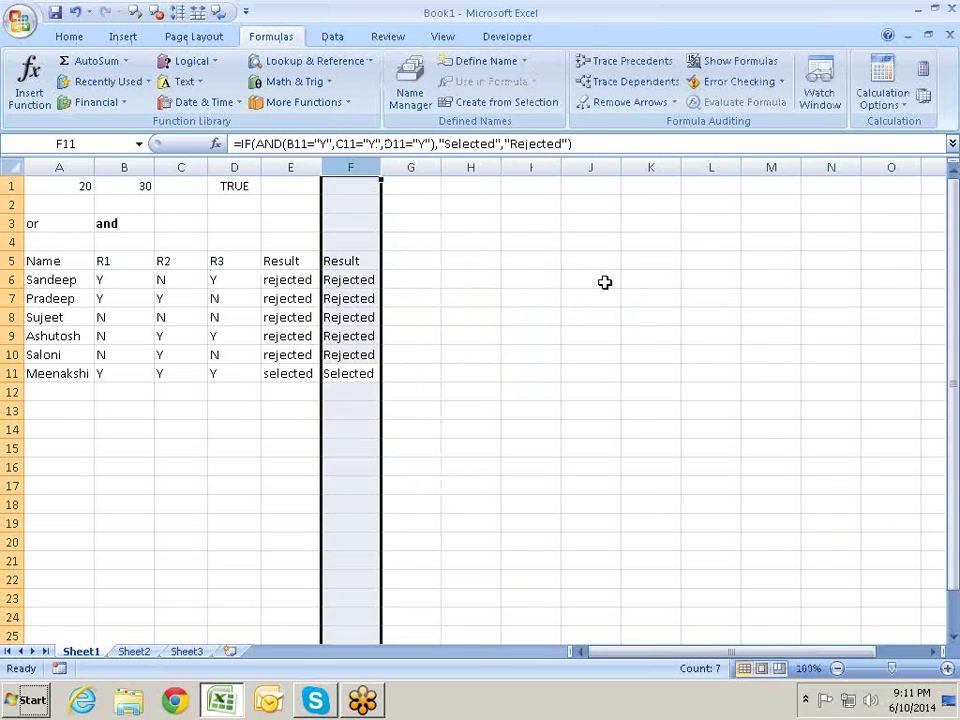
{"action": "key", "text": "Down"}
{"action": "key", "text": "Down"}
{"action": "key", "text": "Down"}
{"action": "key", "text": "Up"}
{"action": "key", "text": "Up"}
{"action": "key", "text": "Up"}
{"action": "key", "text": "Up"}
{"action": "key", "text": "Up"}
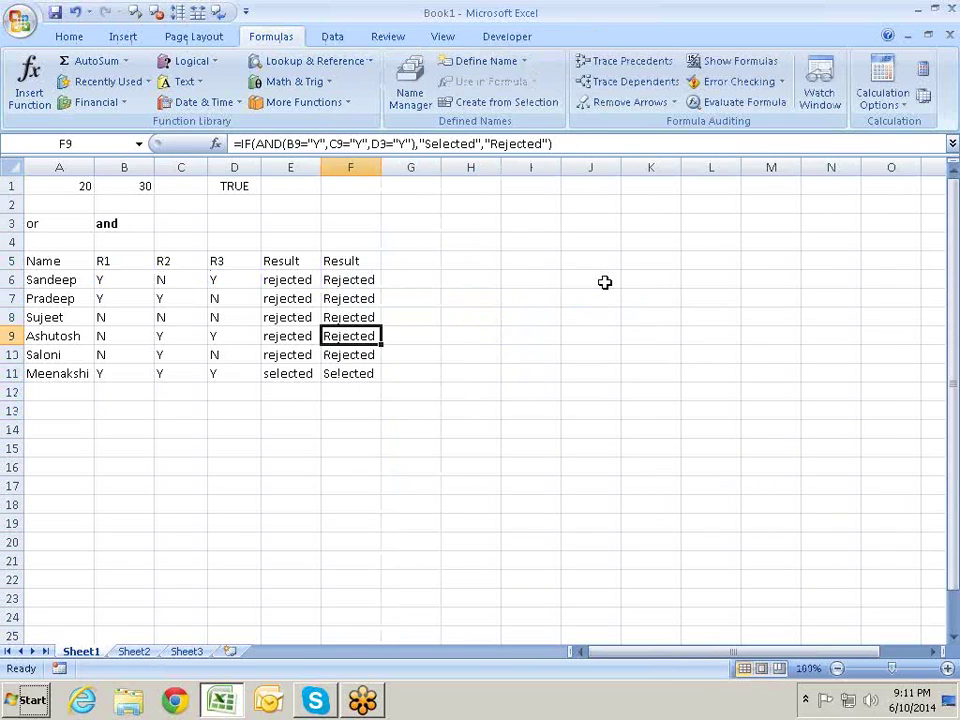
{"action": "key", "text": "Up"}
{"action": "key", "text": "Up"}
{"action": "key", "text": "Up"}
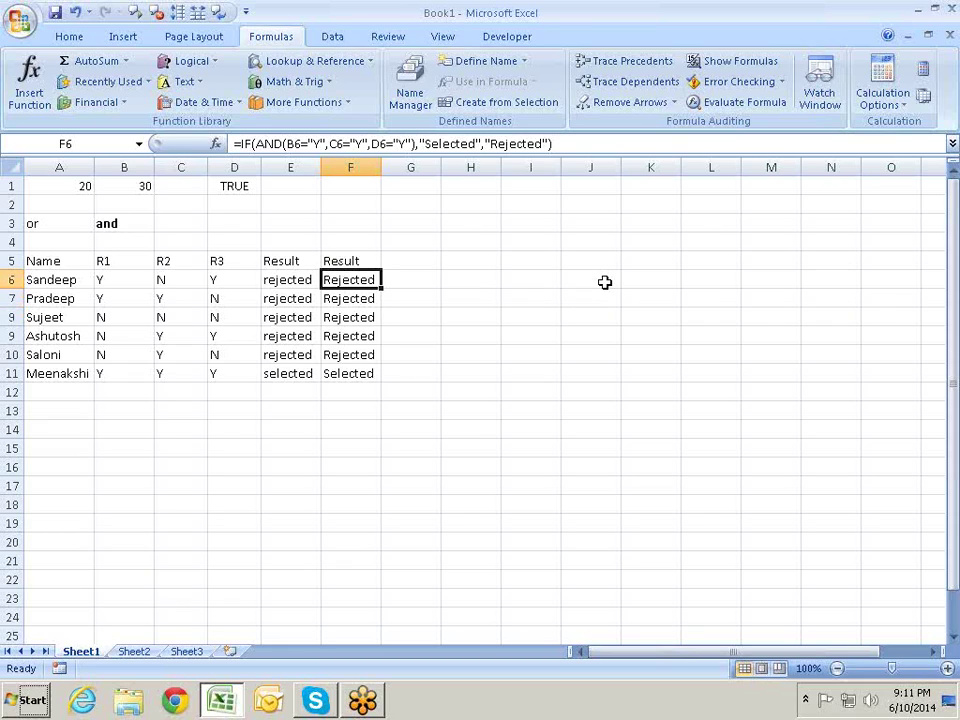
{"action": "key", "text": "Down"}
{"action": "key", "text": "Down"}
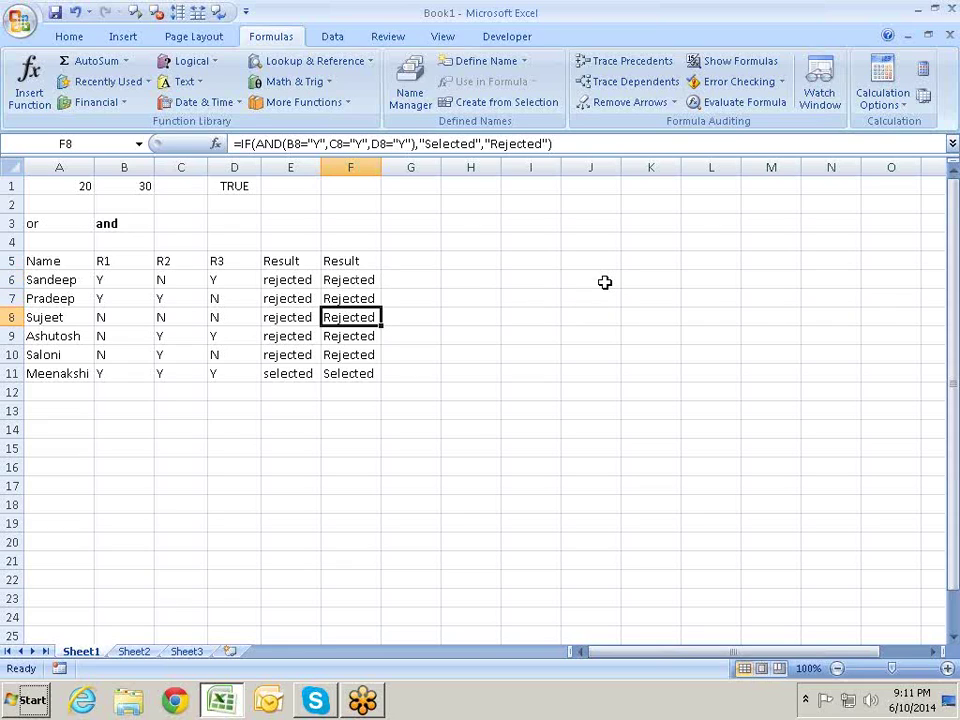
{"action": "key", "text": "Down"}
{"action": "key", "text": "Up"}
{"action": "key", "text": "Up"}
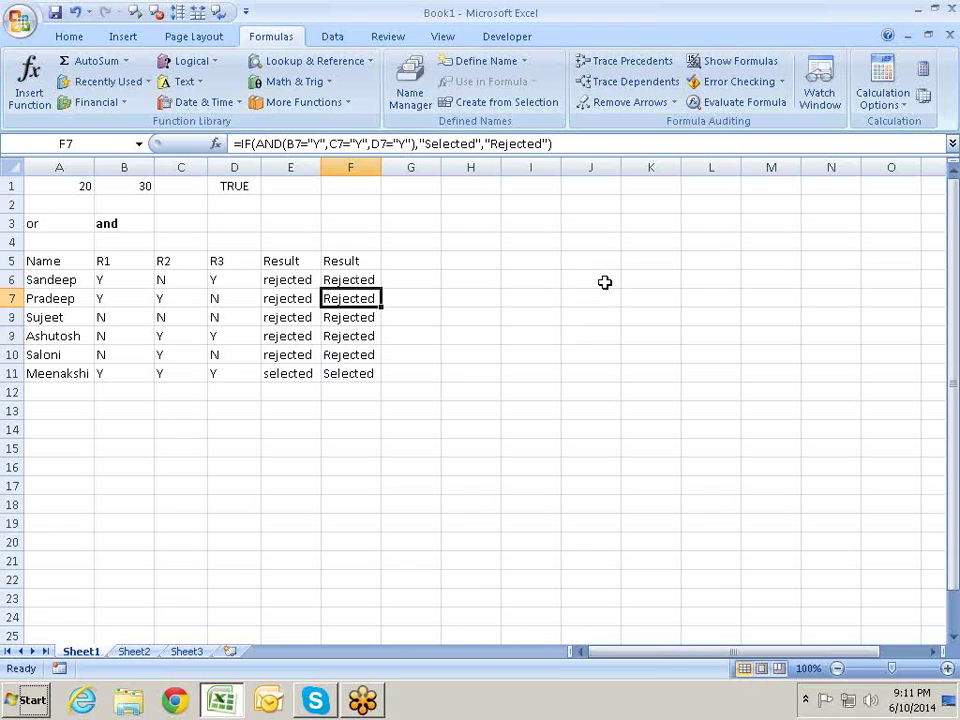
{"action": "key", "text": "Up"}
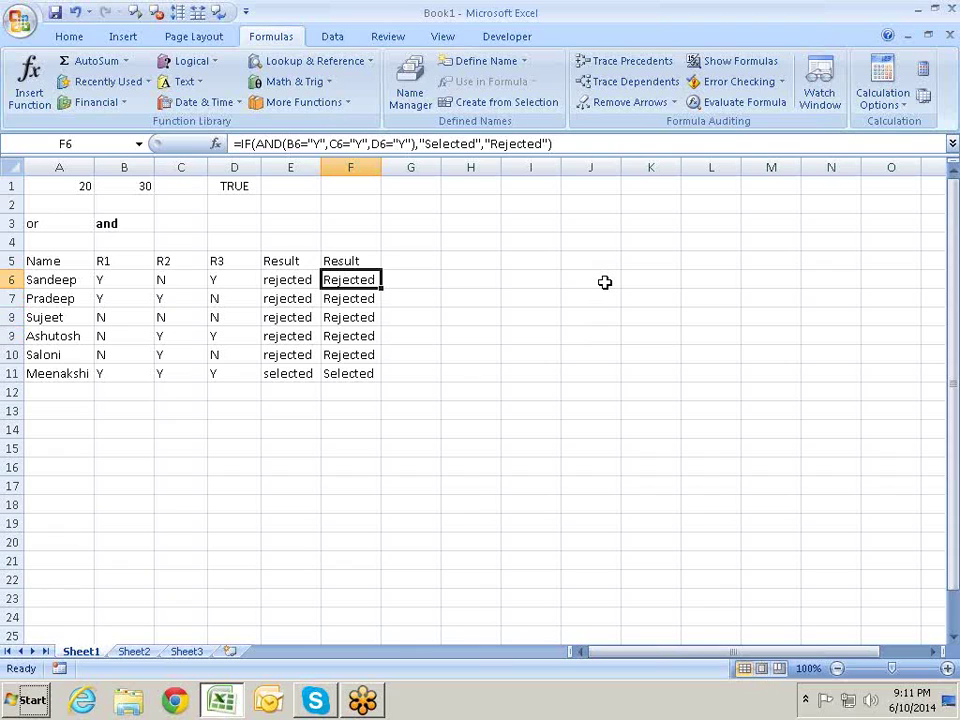
{"action": "key", "text": "Left"}
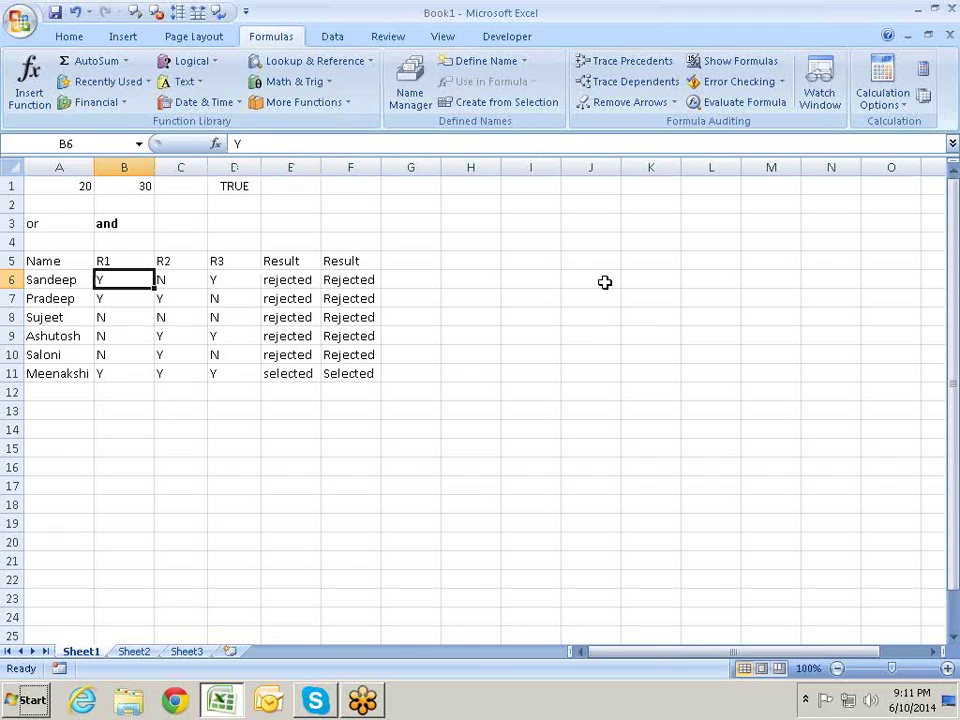
{"action": "key", "text": "Right"}
{"action": "key", "text": "Right"}
{"action": "key", "text": "Right"}
{"action": "key", "text": "Right"}
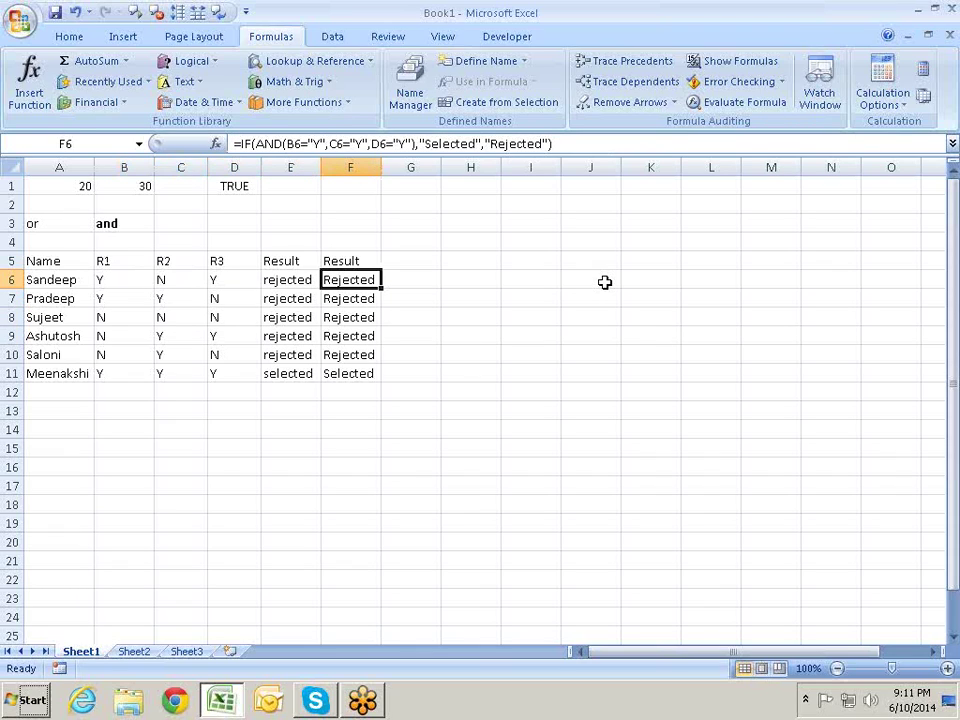
{"action": "left_click", "coordinate": [302, 143]}
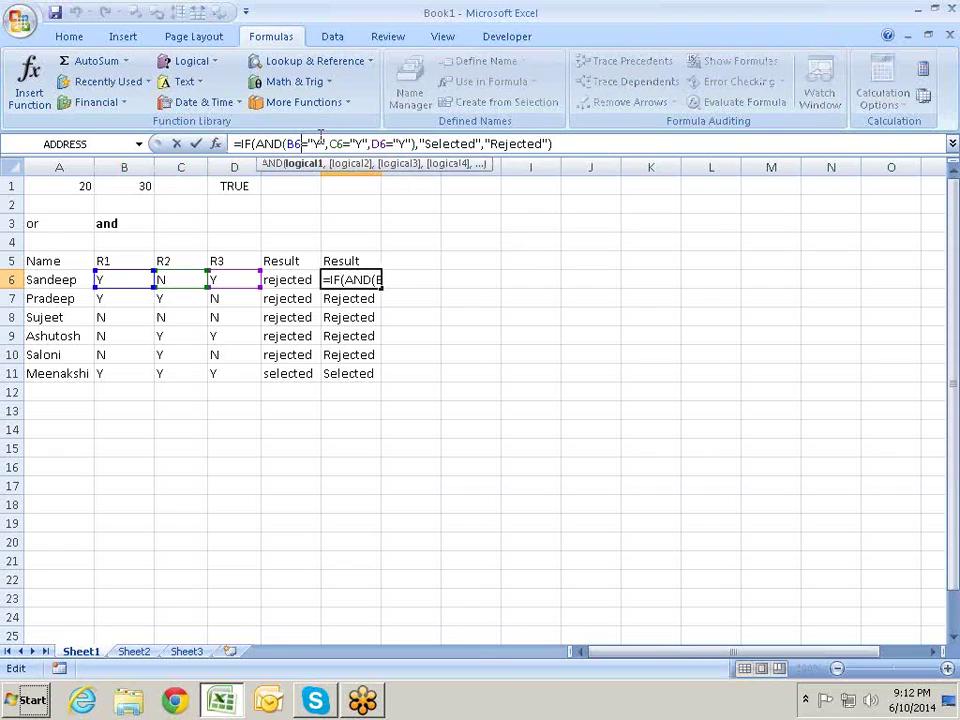
{"action": "key", "text": "Right"}
{"action": "key", "text": "Right"}
{"action": "key", "text": "Right"}
{"action": "key", "text": "Right"}
{"action": "key", "text": "Right"}
{"action": "key", "text": "Right"}
{"action": "key", "text": "Right"}
{"action": "key", "text": "Right"}
{"action": "key", "text": "Right"}
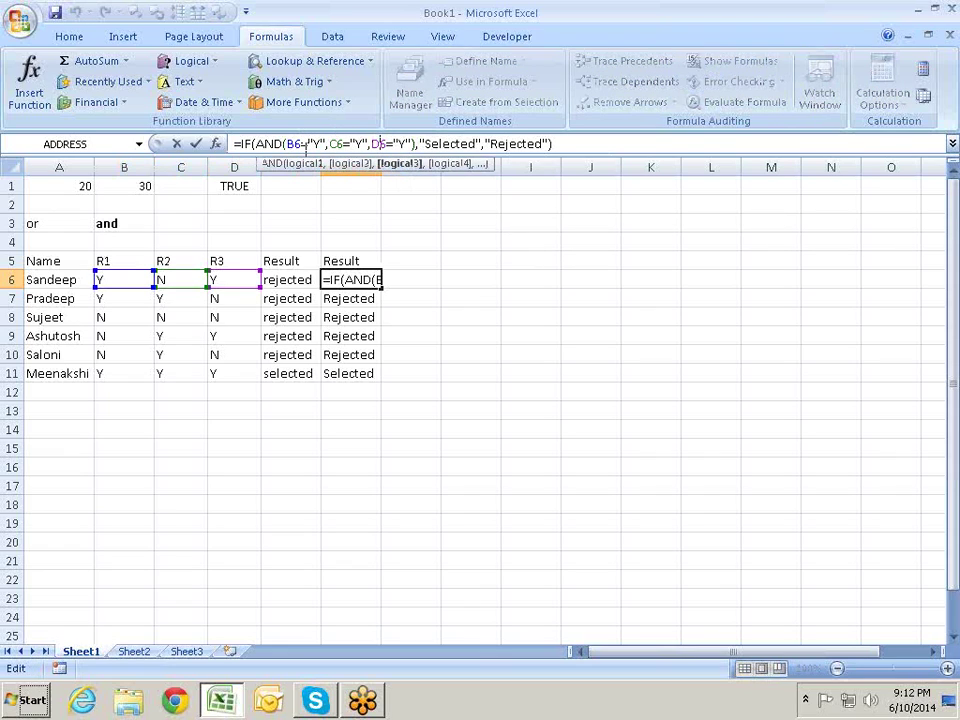
{"action": "left_click_drag", "start_coordinate": [256, 144], "coordinate": [419, 144]}
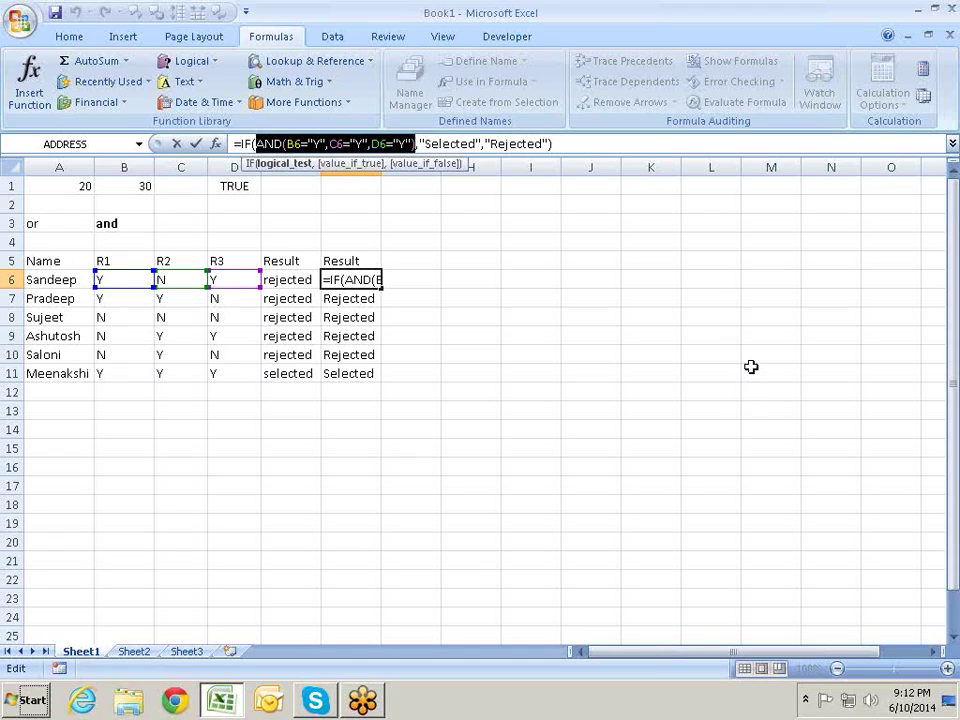
{"action": "key", "text": "ctrl+Return"}
{"action": "key", "text": "Left"}
{"action": "key", "text": "Left"}
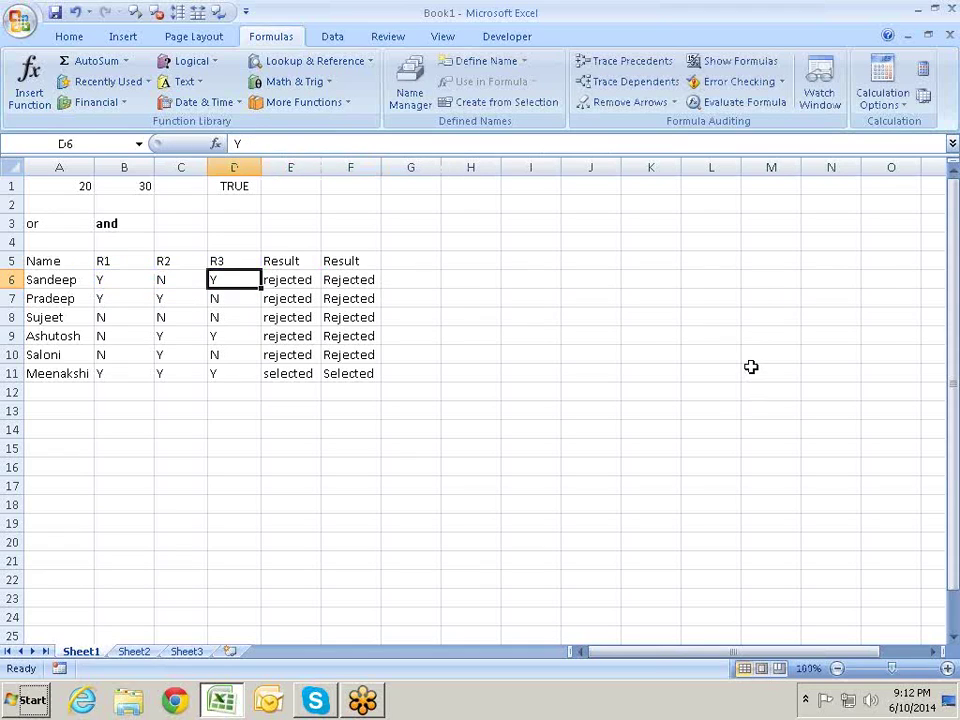
{"action": "key", "text": "Right"}
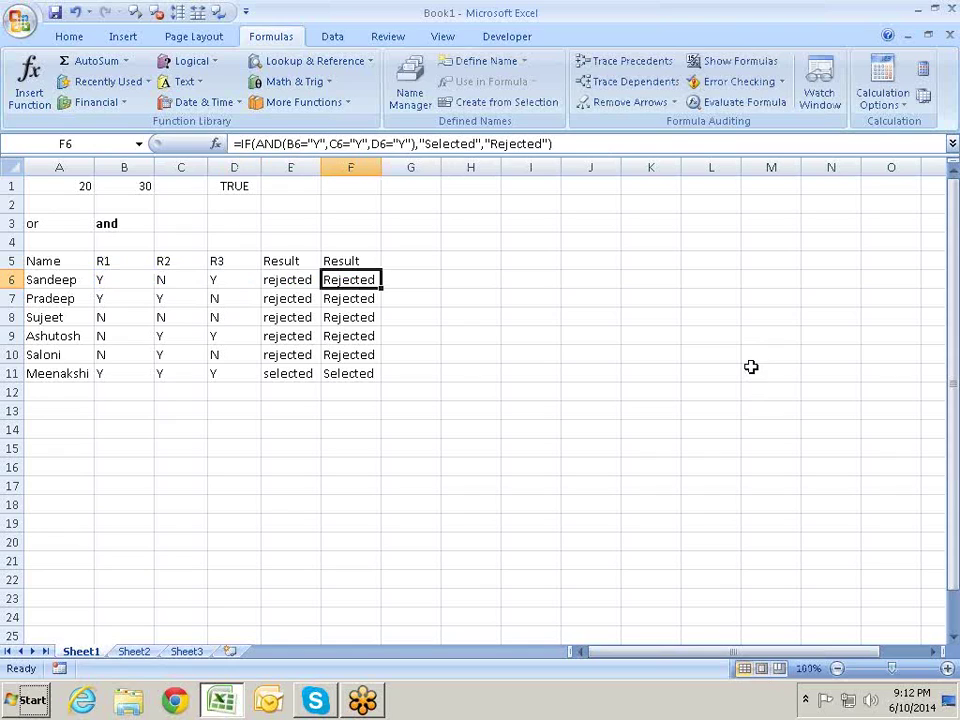
{"action": "key", "text": "Down"}
{"action": "key", "text": "Down"}
{"action": "key", "text": "Down"}
{"action": "key", "text": "Down"}
{"action": "key", "text": "Down"}
{"action": "key", "text": "Down"}
- Type a bold OR label in A13
{"action": "key", "text": "Left"}
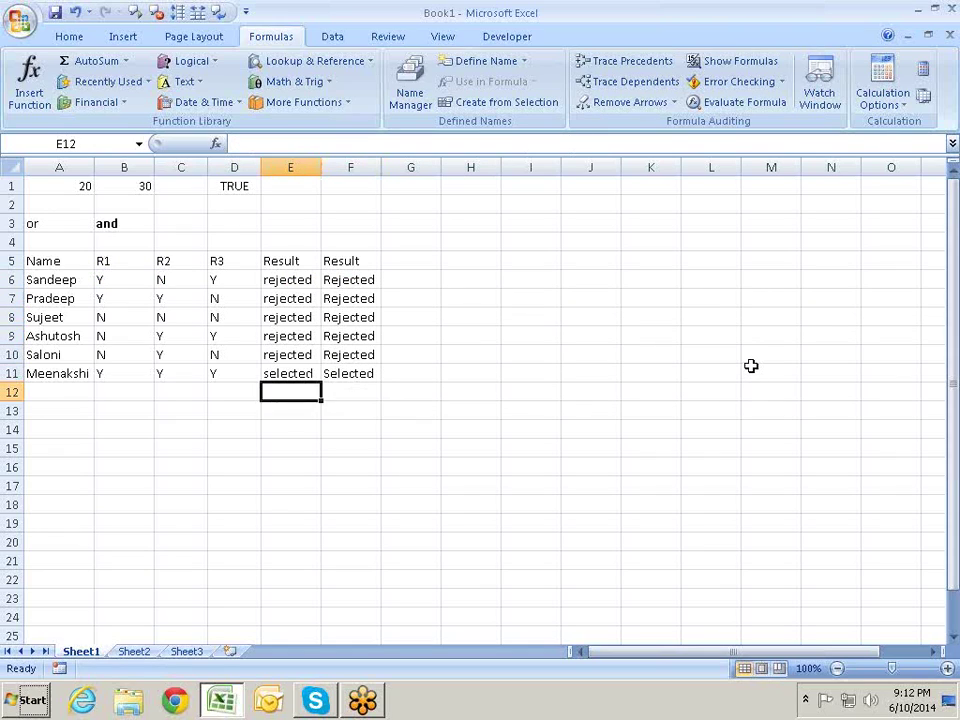
{"action": "key", "text": "Left"}
{"action": "key", "text": "Left"}
{"action": "key", "text": "Left"}
{"action": "key", "text": "Left"}
{"action": "key", "text": "Down"}
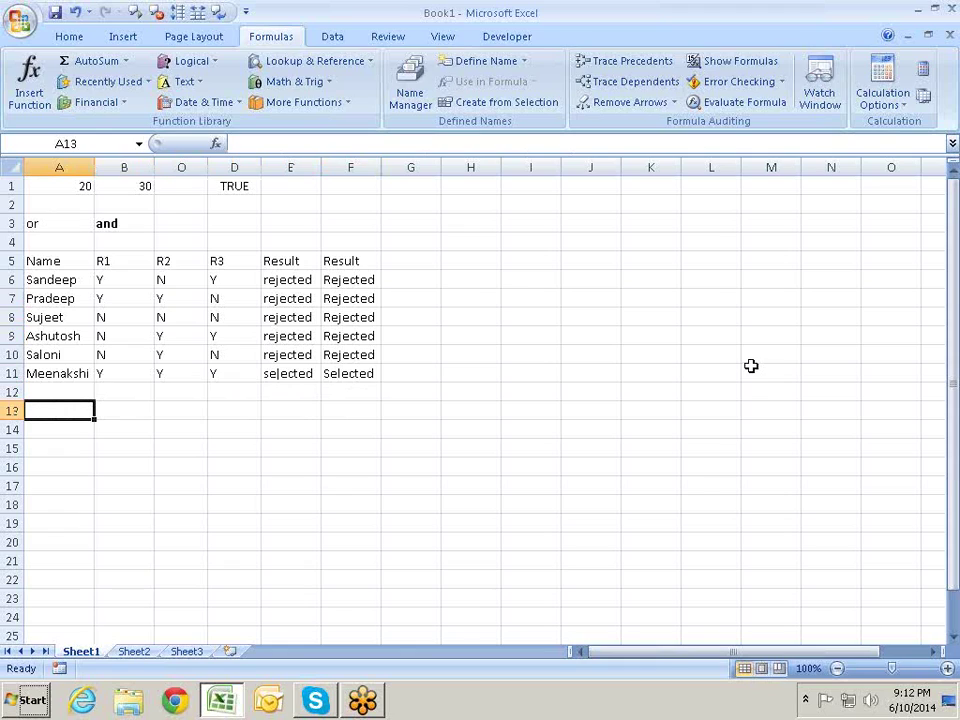
{"action": "type", "text": "OR"}
{"action": "key", "text": "Return"}
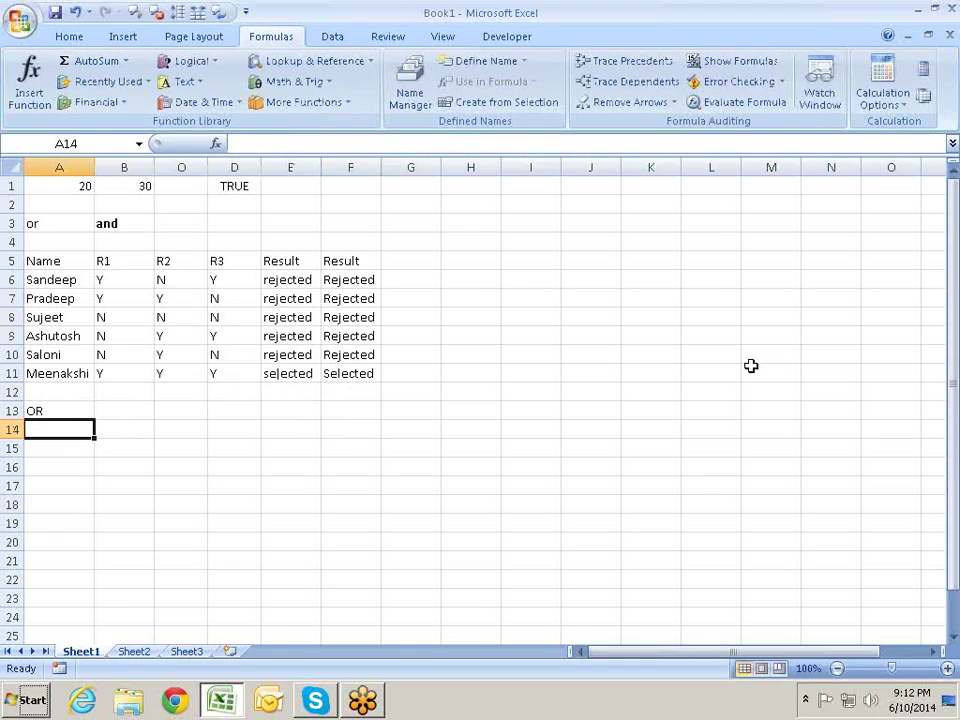
{"action": "key", "text": "Right"}
{"action": "key", "text": "Left"}
{"action": "key", "text": "Up"}
{"action": "key", "text": "Up"}
{"action": "key", "text": "Down"}
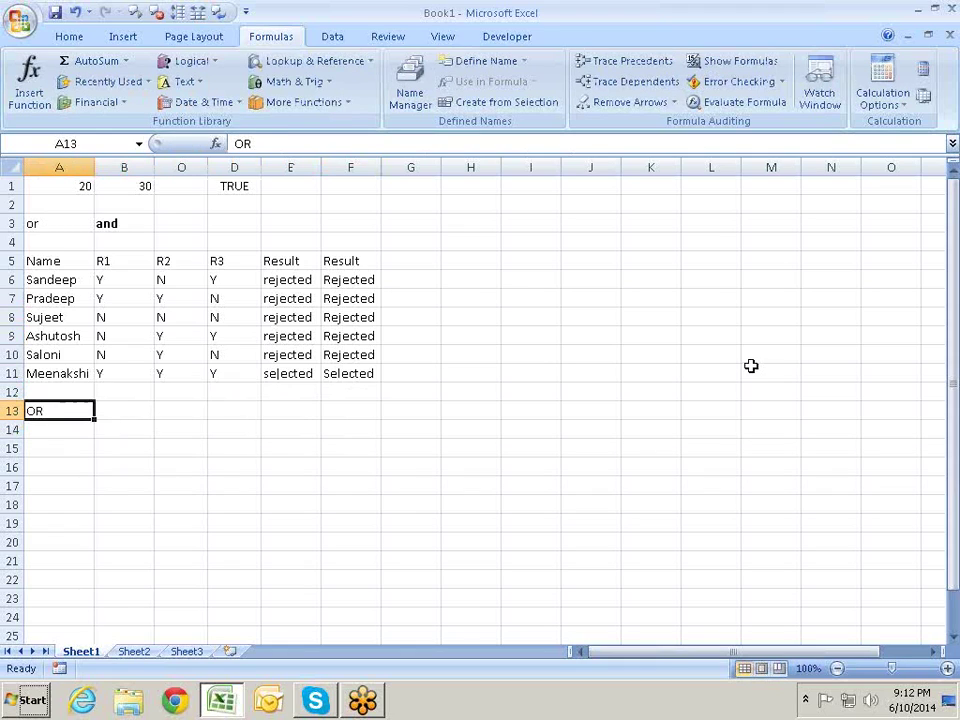
{"action": "key", "text": "ctrl+b"}
- Add a Name header in A14 and copy the six names from A6:A11 into A15:A20
{"action": "key", "text": "Down"}
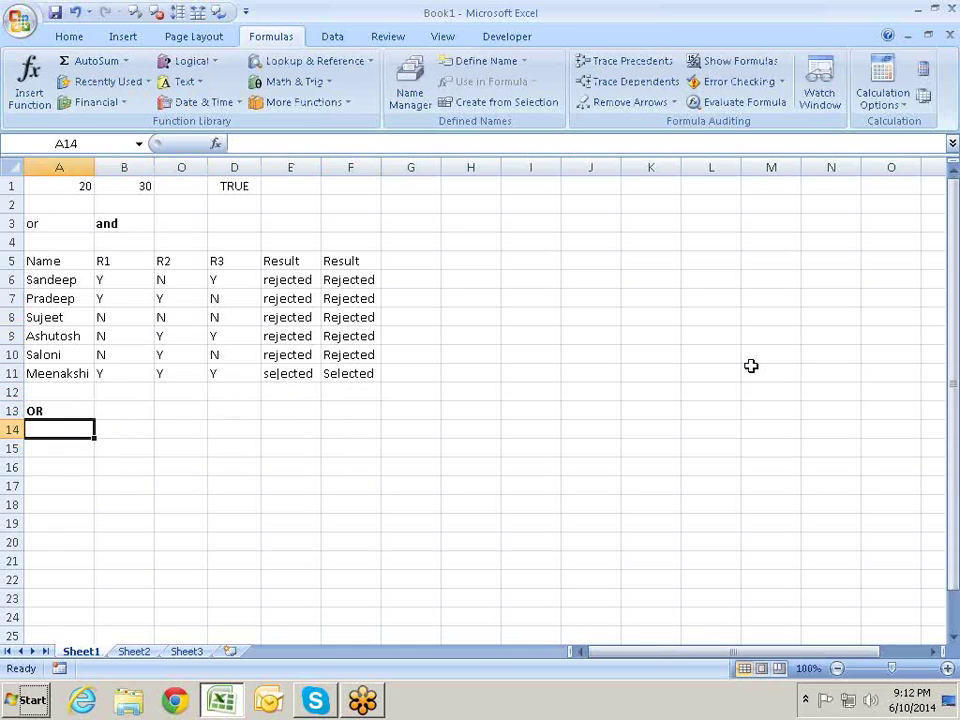
{"action": "type", "text": "Name"}
{"action": "key", "text": "Return"}
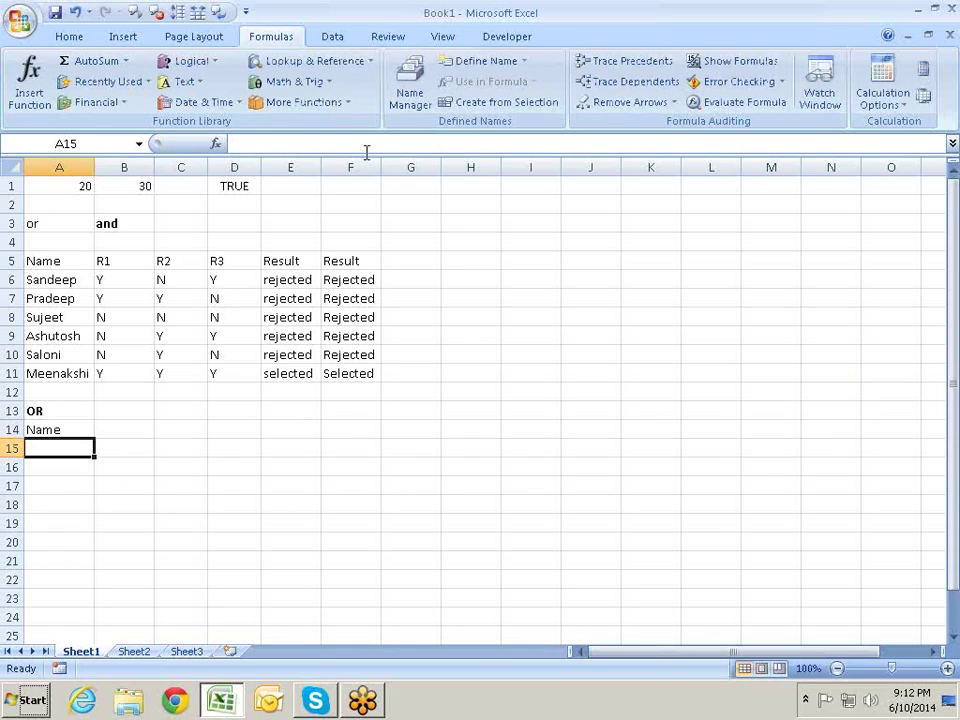
{"action": "left_click_drag", "start_coordinate": [70, 280], "coordinate": [80, 365]}
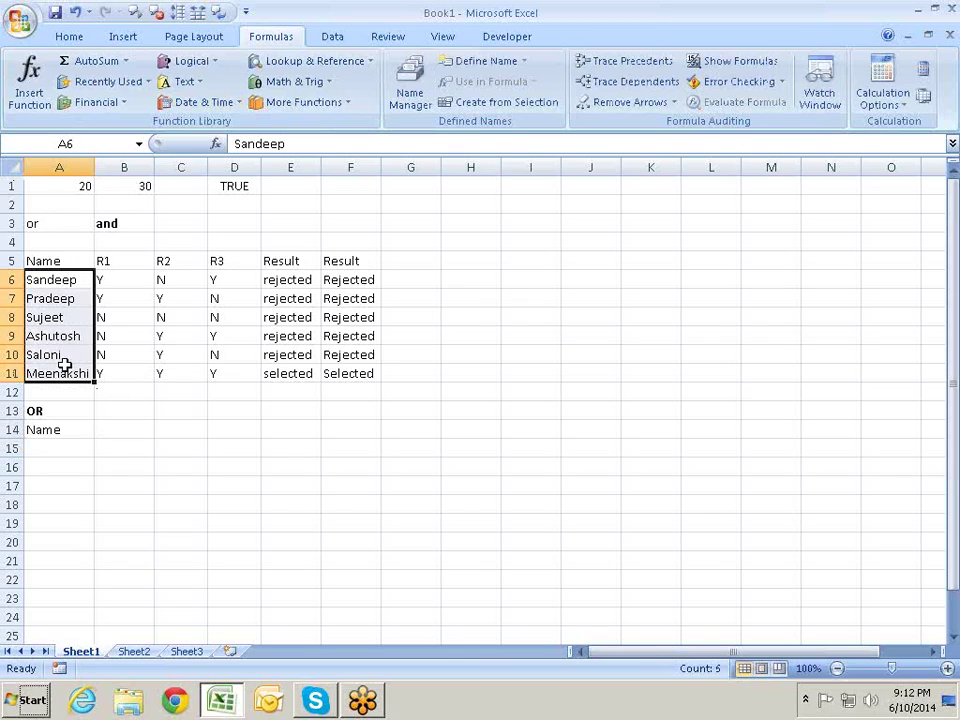
{"action": "key", "text": "ctrl+c"}
{"action": "key", "text": "Down"}
{"action": "key", "text": "Down"}
{"action": "key", "text": "Down"}
{"action": "key", "text": "Down"}
{"action": "key", "text": "Down"}
{"action": "key", "text": "ctrl+v"}
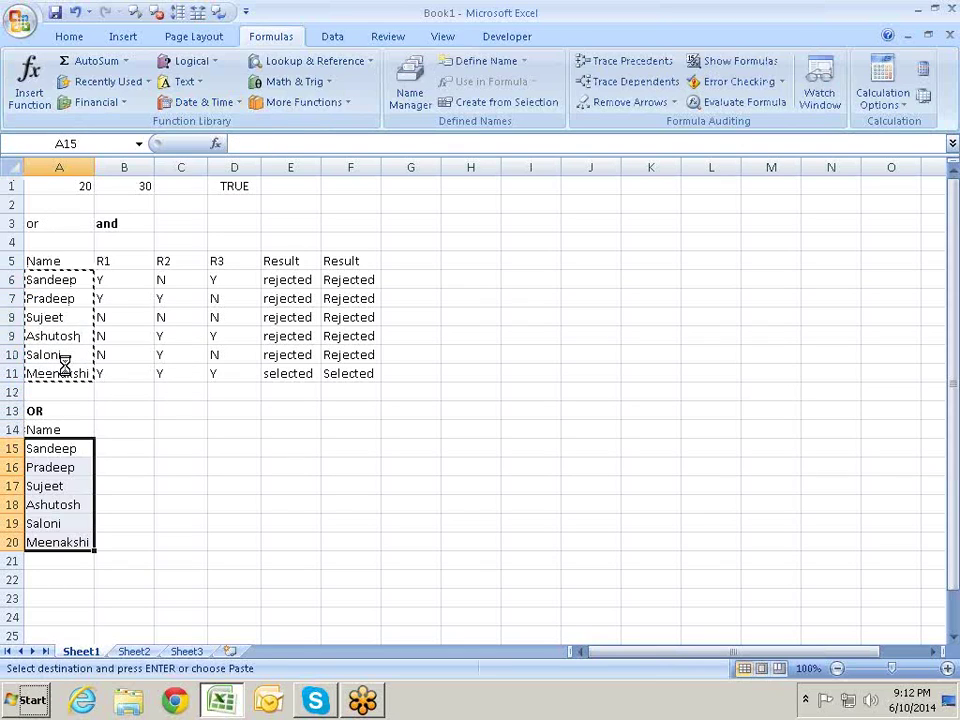
{"action": "key", "text": "Escape"}
{"action": "key", "text": "Up"}
{"action": "key", "text": "Up"}
{"action": "key", "text": "Down"}
{"action": "key", "text": "Right"}
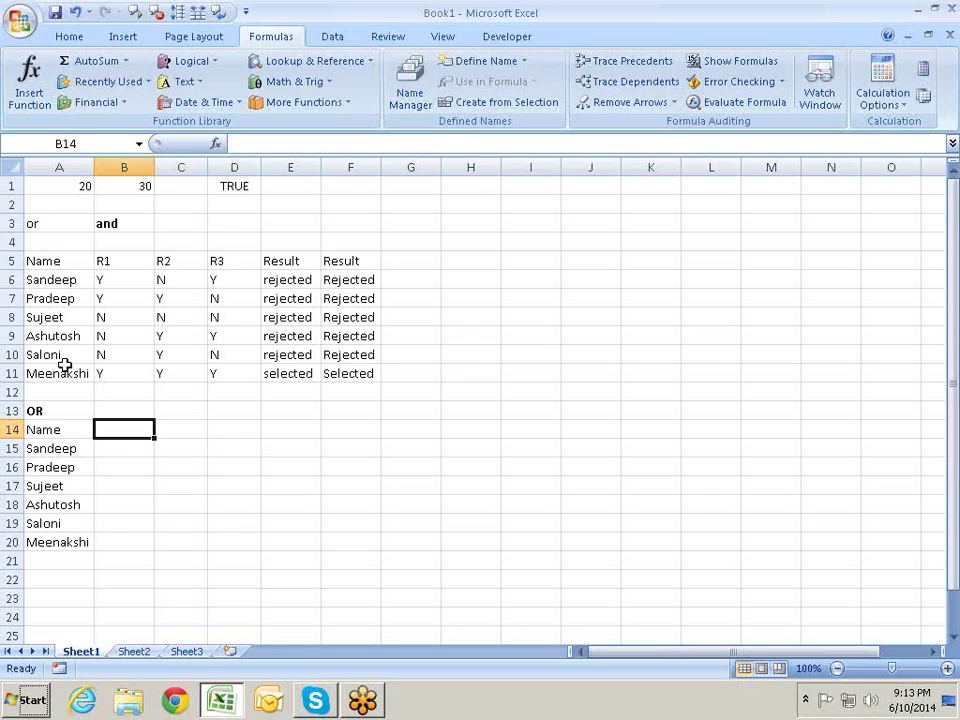
- Add Voter ID in B14 and Ration Card in C14, autofitting column C
{"action": "type", "text": "Vot"}
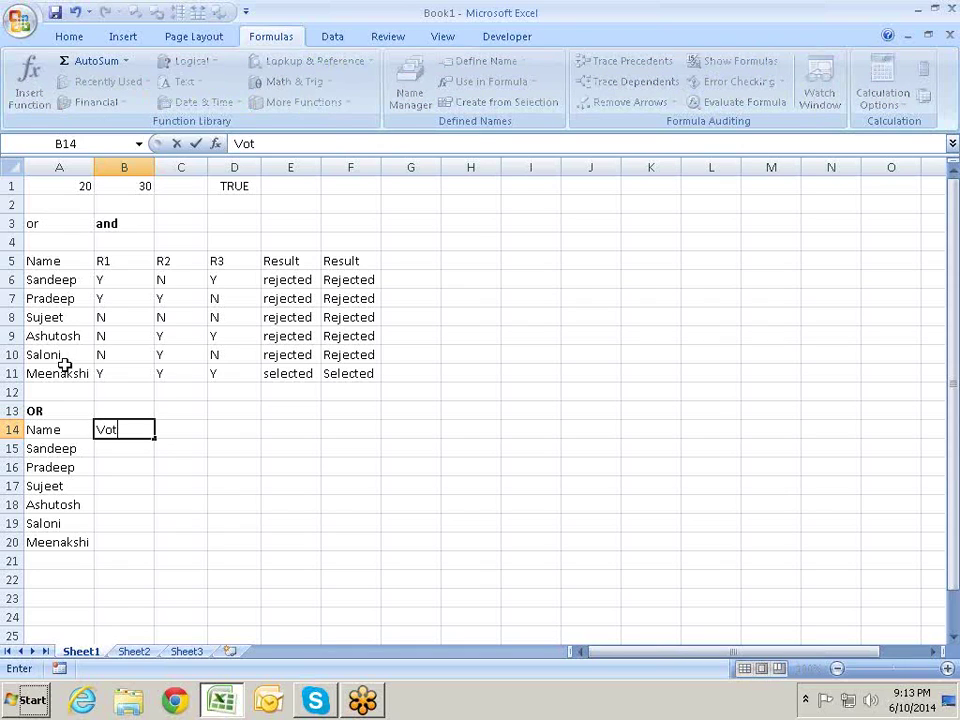
{"action": "type", "text": "er ID"}
{"action": "key", "text": "Tab"}
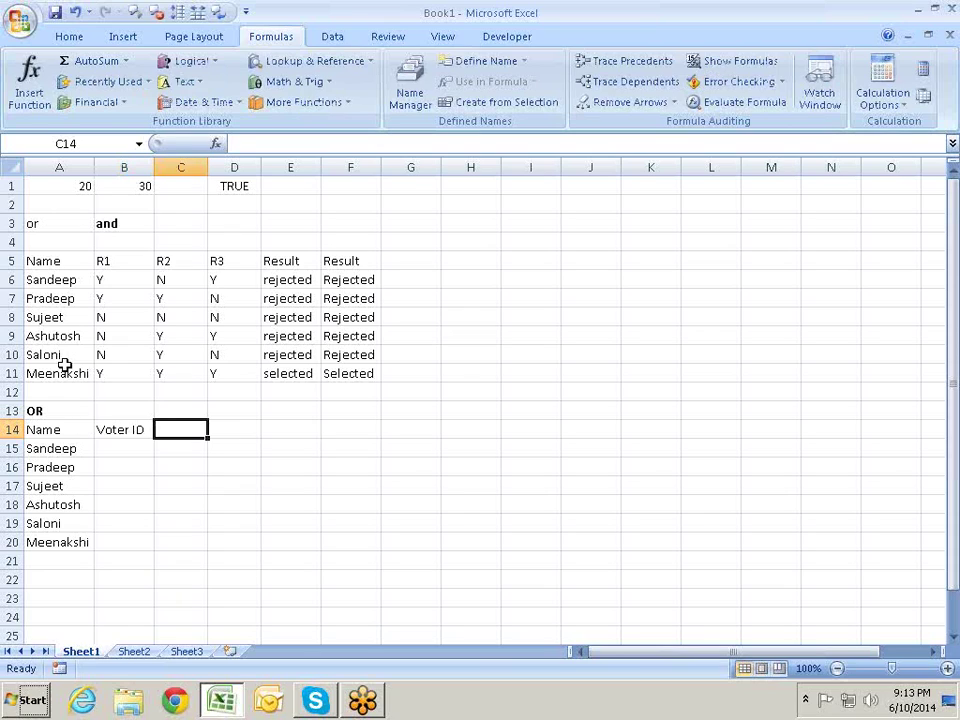
{"action": "type", "text": "Ration Car"}
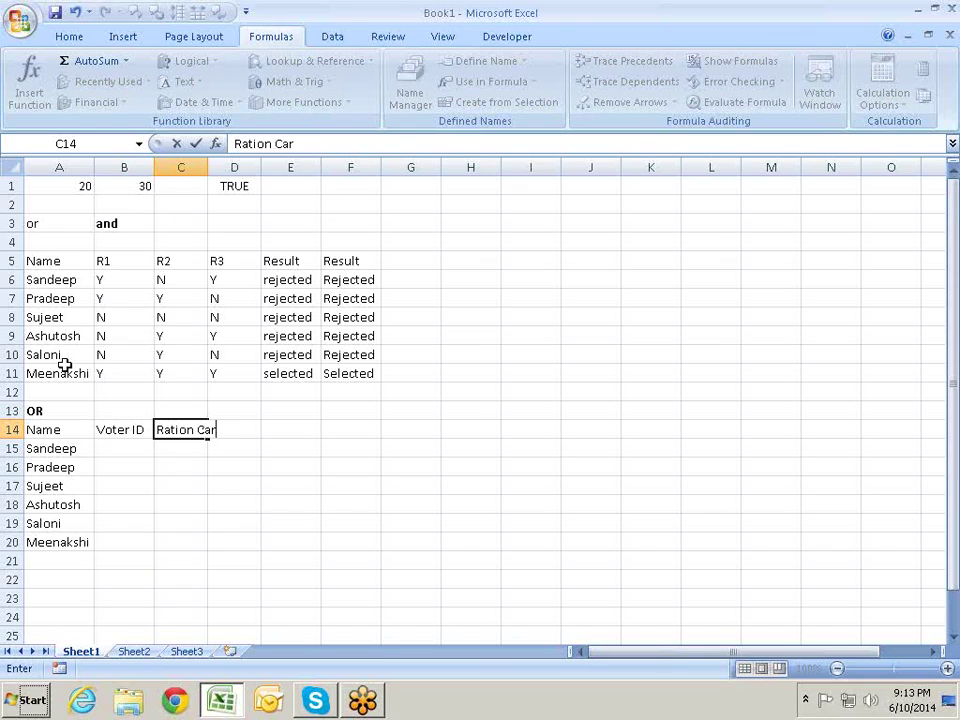
{"action": "type", "text": "d"}
{"action": "key", "text": "Return"}
{"action": "key", "text": "Up"}
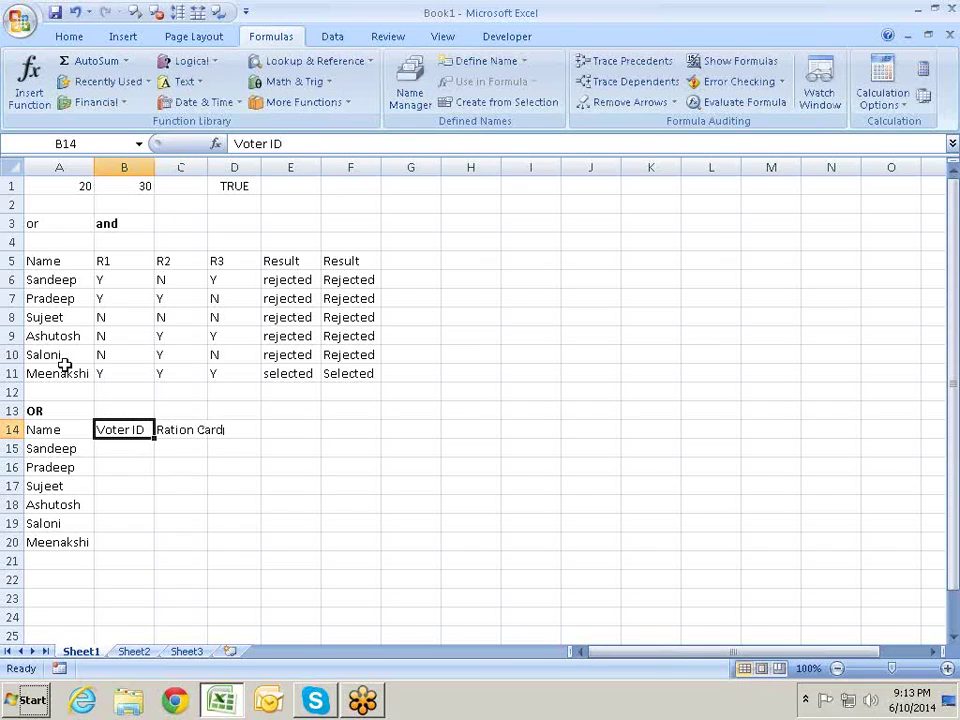
{"action": "double_click", "coordinate": [212, 158]}
- Add the Pan Card header in D14
{"action": "left_click", "coordinate": [266, 408]}
{"action": "key", "text": "Down"}
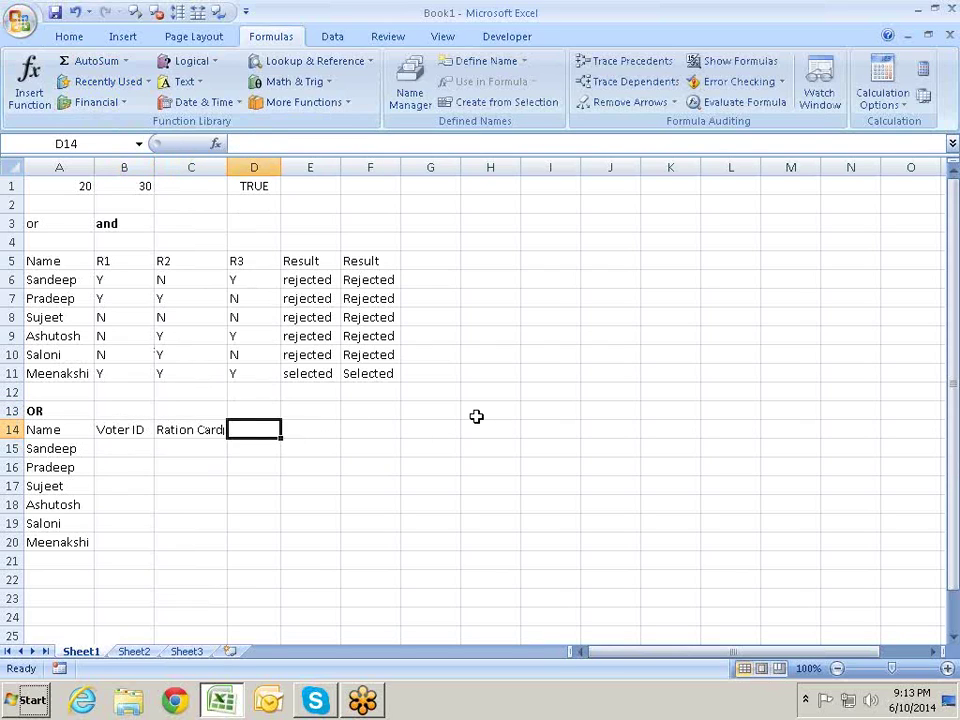
{"action": "type", "text": "Pan Car"}
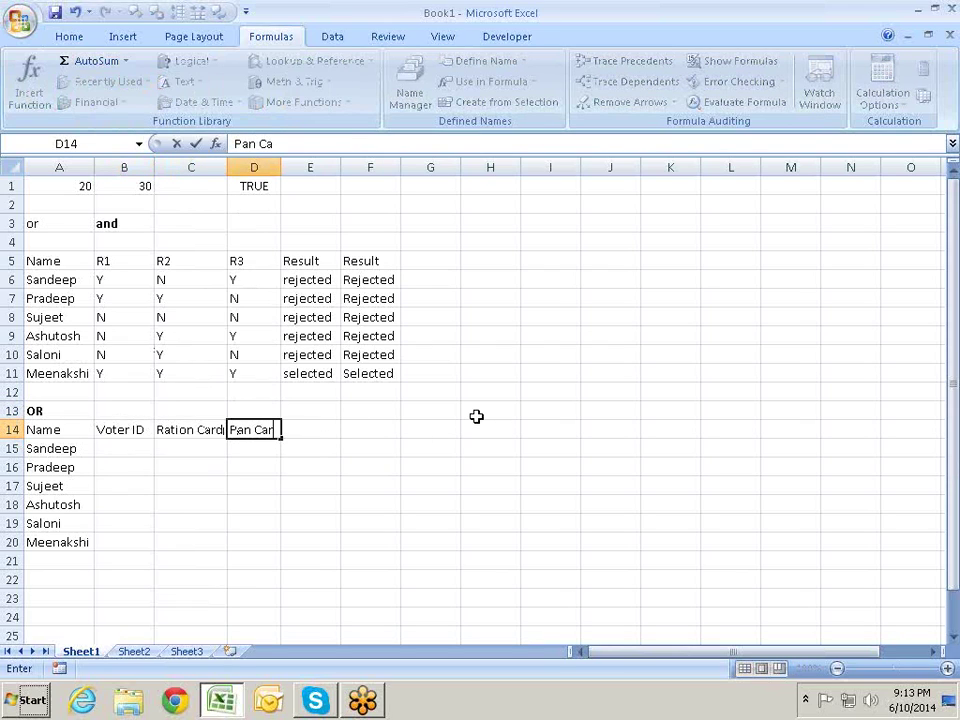
{"action": "type", "text": "d"}
{"action": "key", "text": "Return"}
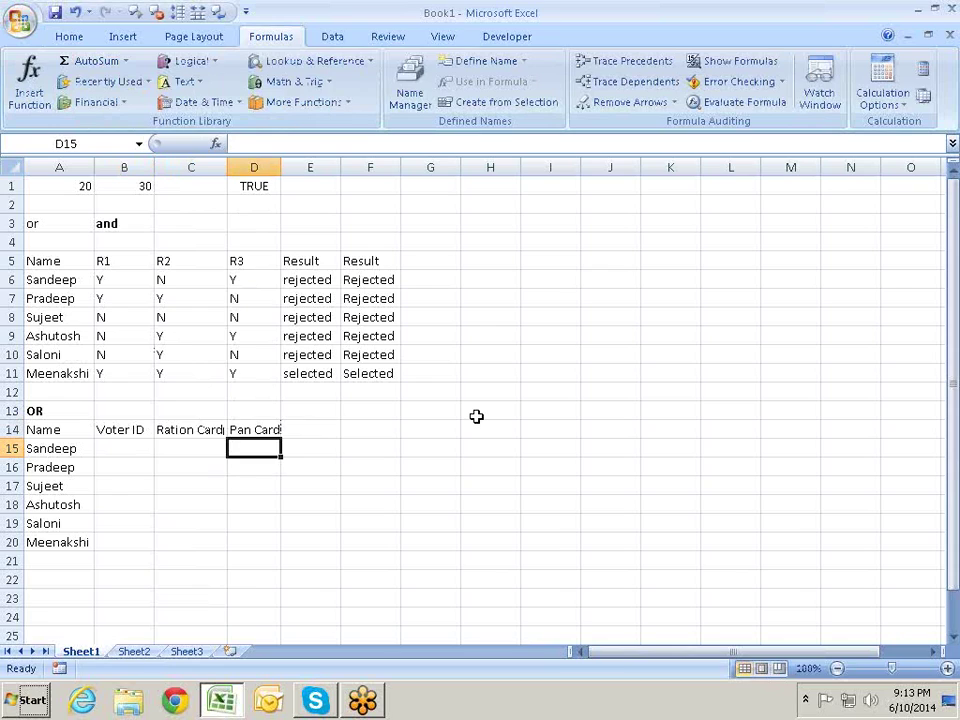
{"action": "key", "text": "Left"}
{"action": "key", "text": "Left"}
{"action": "key", "text": "Up"}
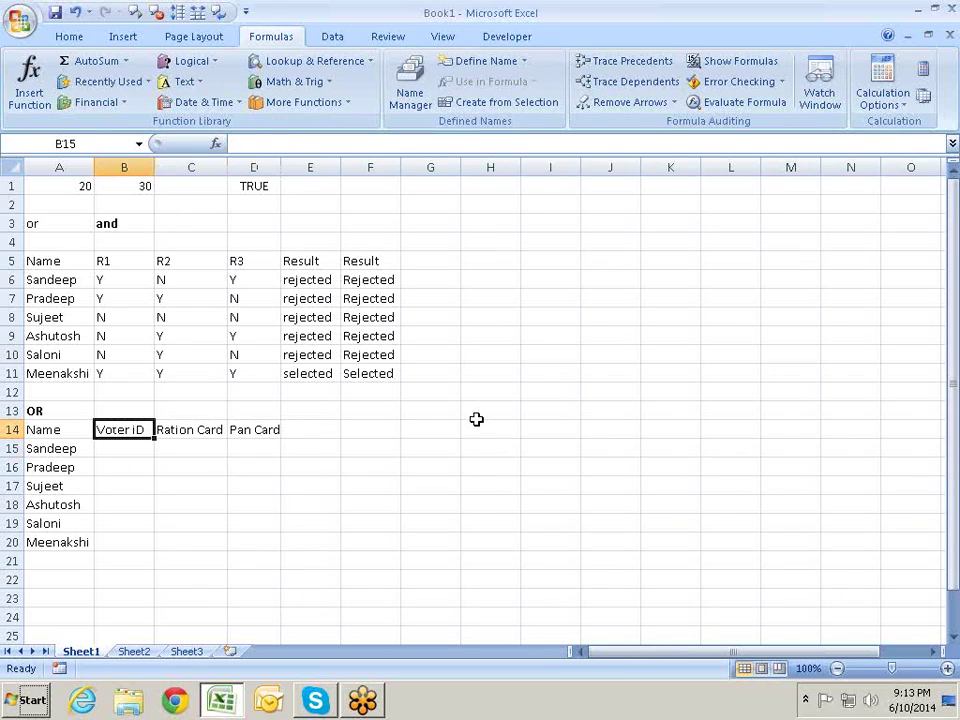
{"action": "key", "text": "Right"}
{"action": "key", "text": "Right"}
- Enter Y/N for rows 15–17: Y,Y,Y; Y,N,Y; Y,N,N
{"action": "key", "text": "Left"}
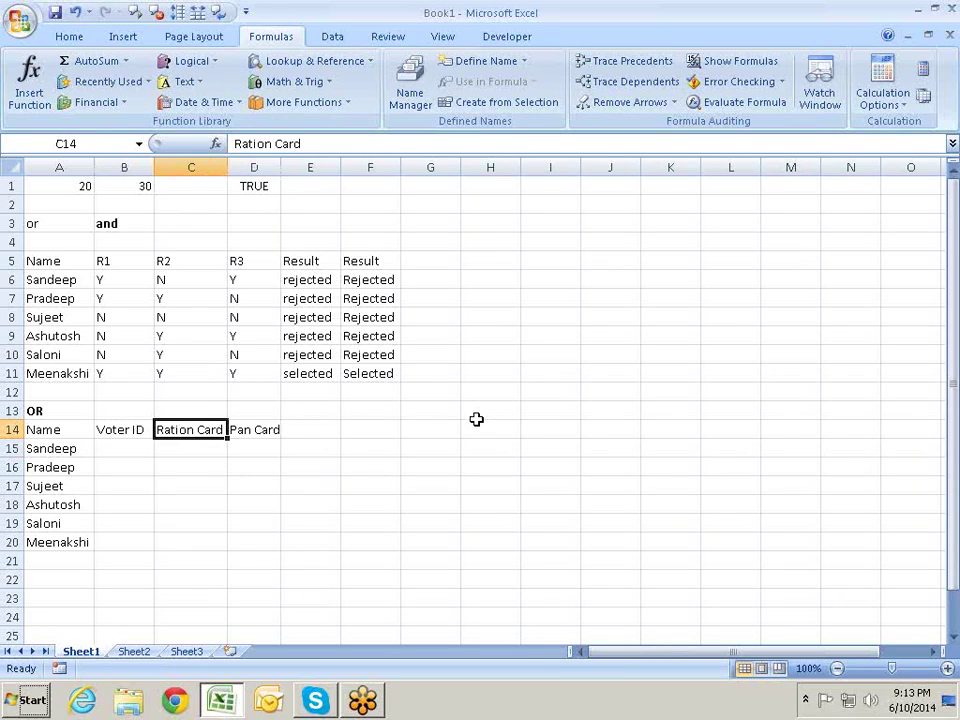
{"action": "key", "text": "Left"}
{"action": "key", "text": "Down"}
{"action": "type", "text": "Y"}
{"action": "key", "text": "Tab"}
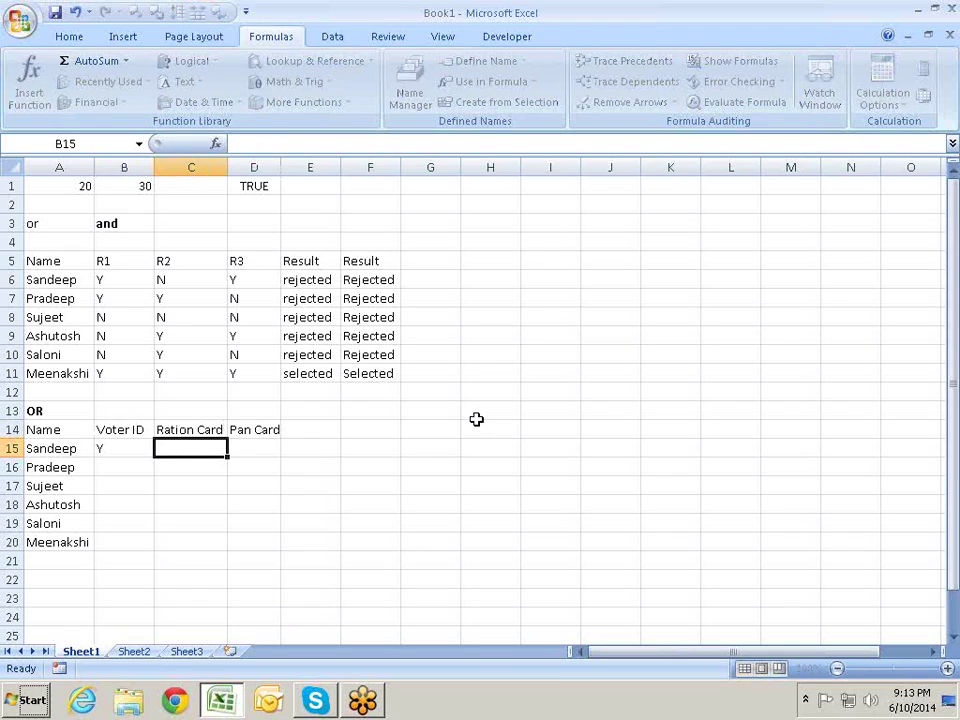
{"action": "type", "text": "Y"}
{"action": "key", "text": "Tab"}
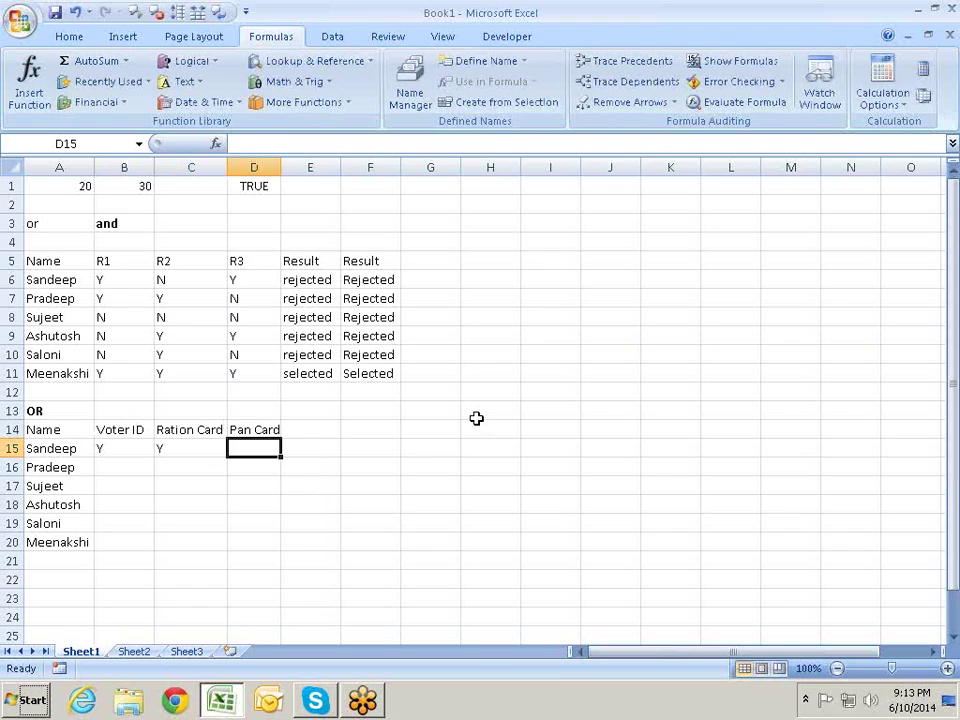
{"action": "type", "text": "Y"}
{"action": "key", "text": "Left"}
{"action": "key", "text": "Return"}
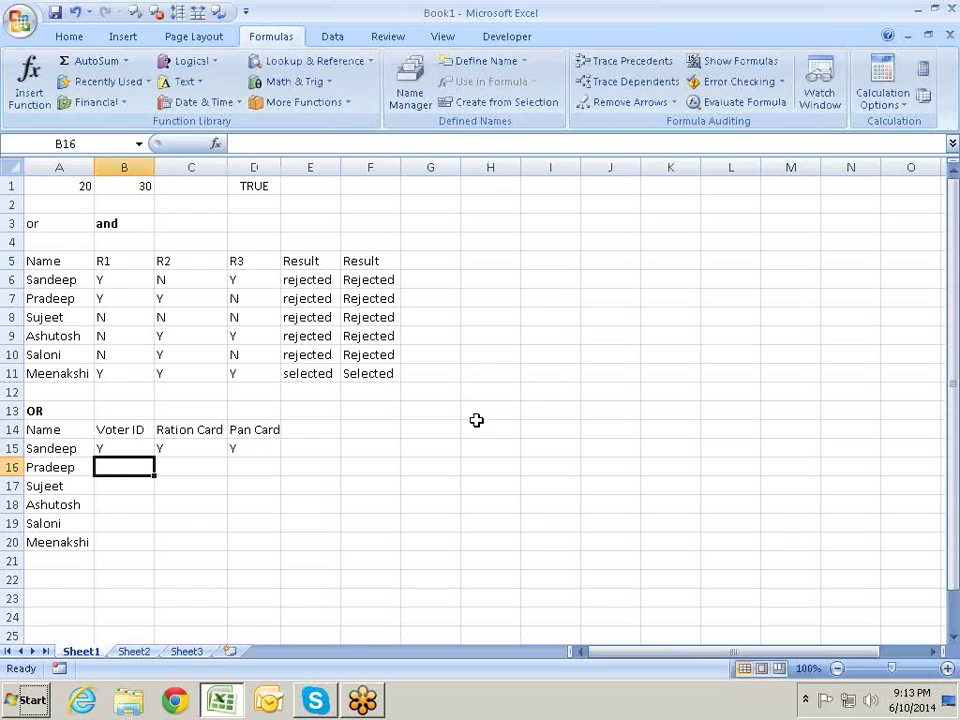
{"action": "type", "text": "Y"}
{"action": "key", "text": "Tab"}
{"action": "type", "text": "N"}
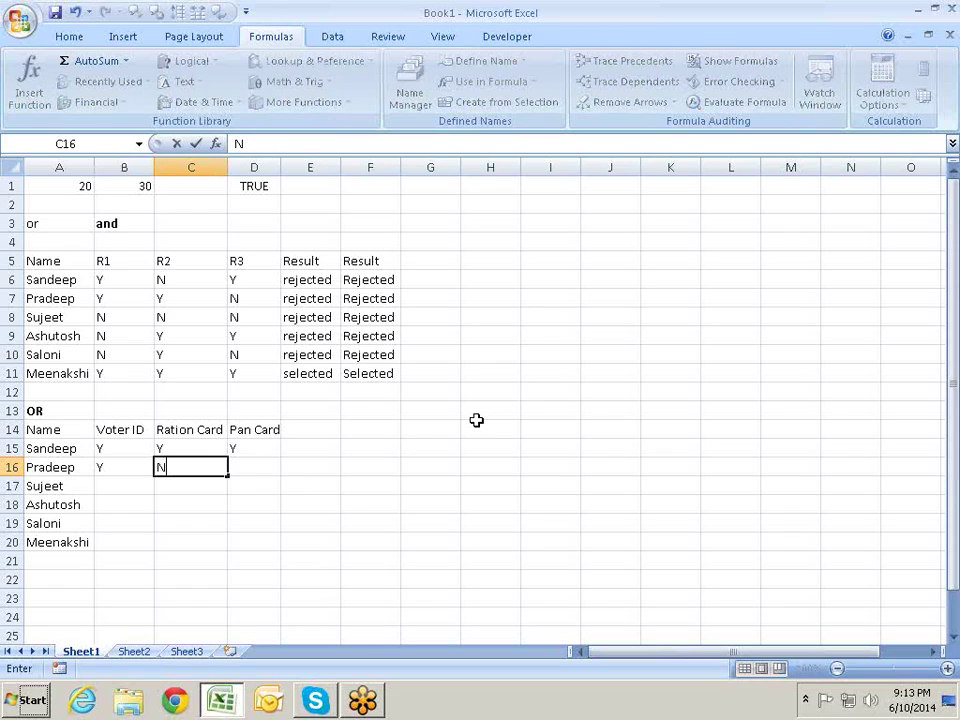
{"action": "key", "text": "Tab"}
{"action": "type", "text": "Y"}
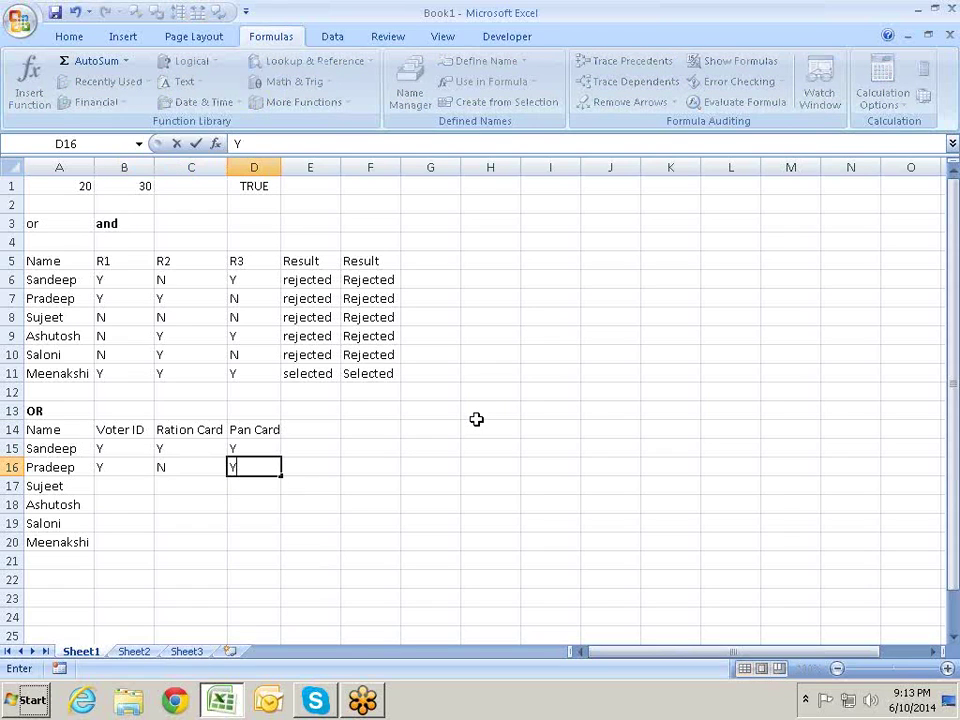
{"action": "key", "text": "Return"}
{"action": "key", "text": "Left"}
{"action": "type", "text": "Y"}
{"action": "key", "text": "Tab"}
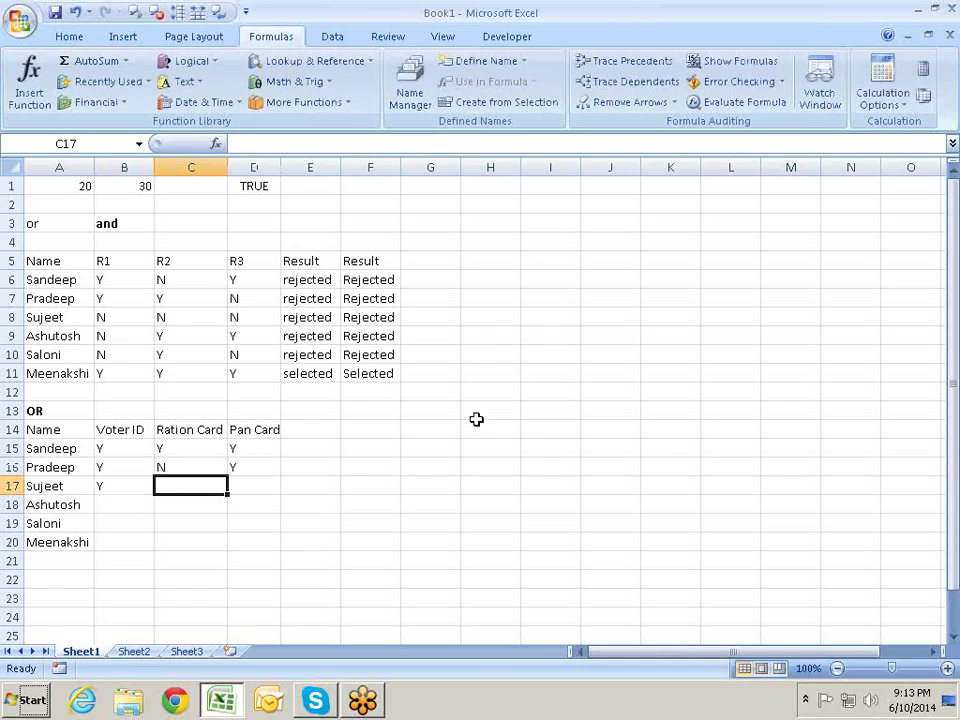
{"action": "type", "text": "N"}
{"action": "key", "text": "Tab"}
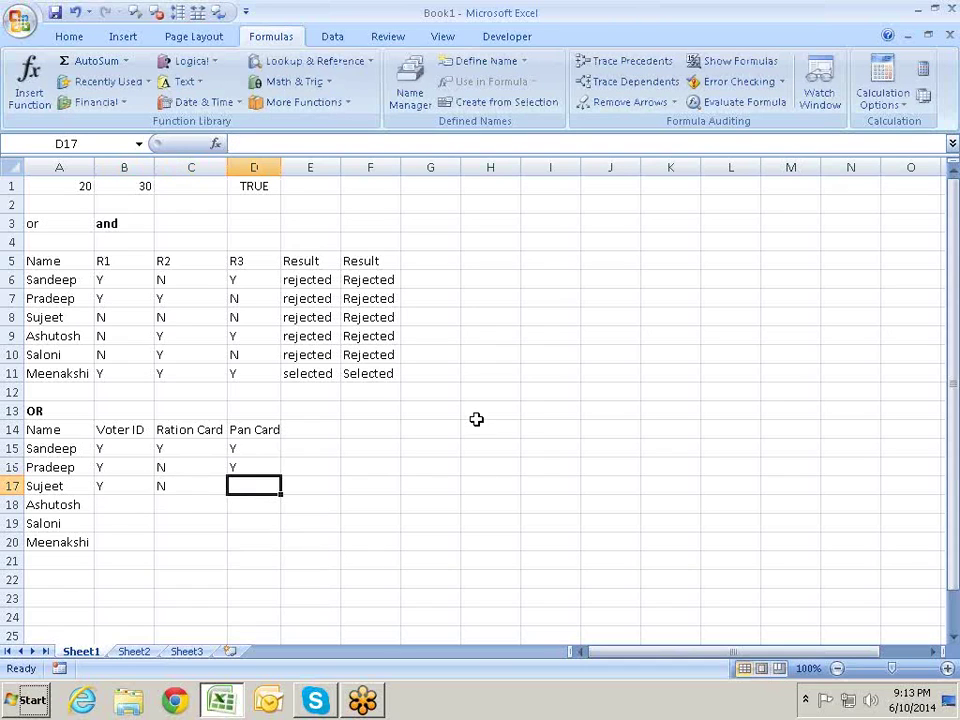
{"action": "type", "text": "N"}
{"action": "key", "text": "Return"}
- Enter Y/N for rows 18–20: N,N,Y; N,Y,N; N,N,N
{"action": "key", "text": "Left"}
{"action": "key", "text": "Left"}
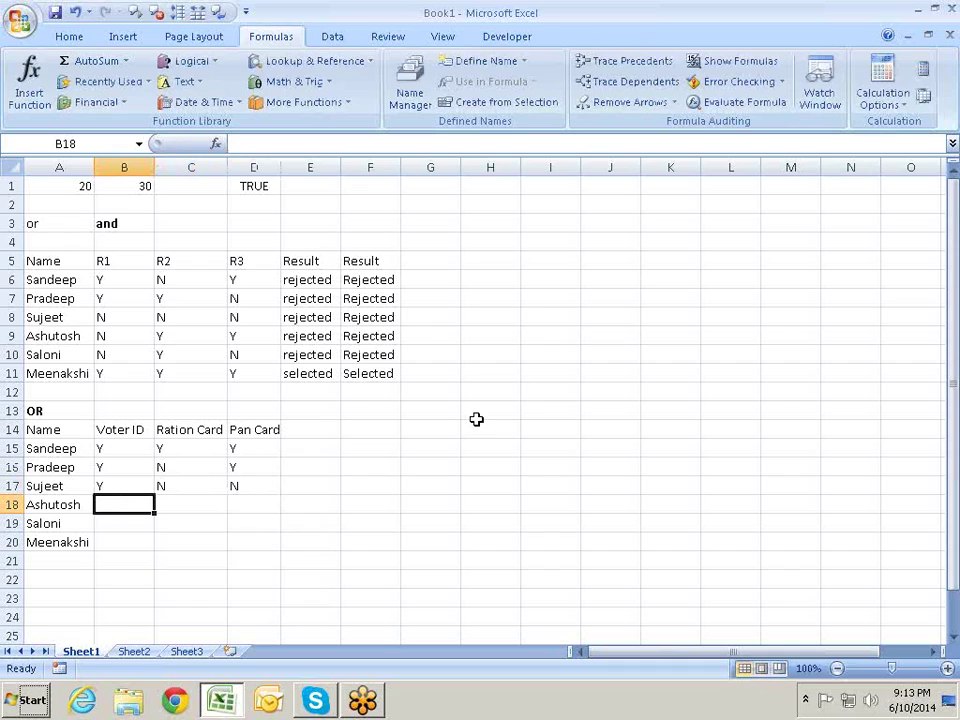
{"action": "type", "text": "N"}
{"action": "key", "text": "Tab"}
{"action": "type", "text": "N"}
{"action": "key", "text": "Tab"}
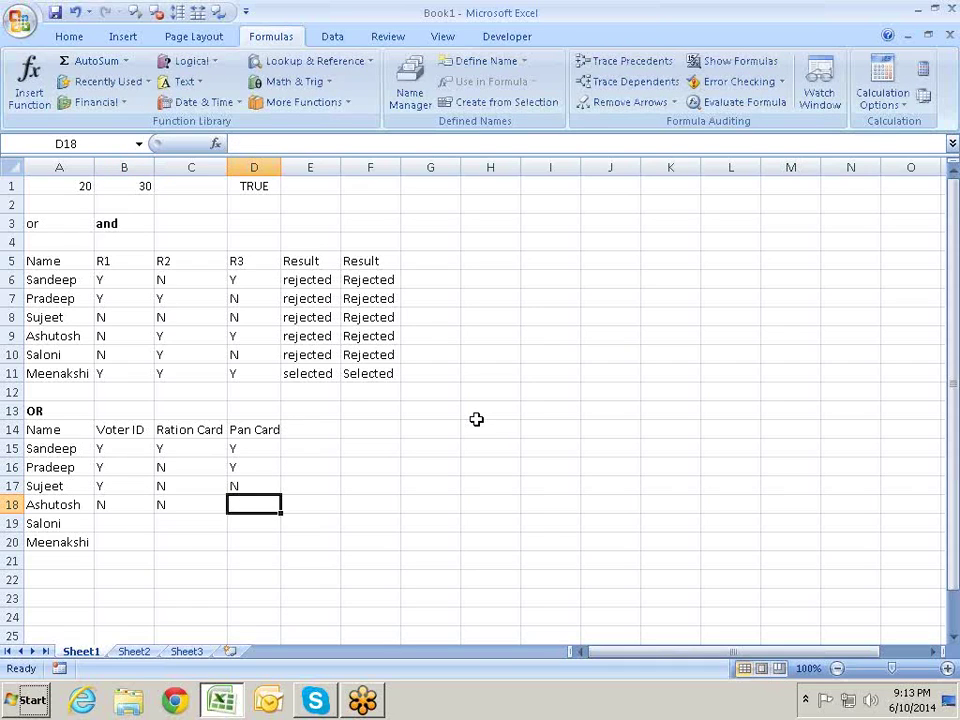
{"action": "type", "text": "Y"}
{"action": "key", "text": "Left"}
{"action": "key", "text": "Down"}
{"action": "key", "text": "Left"}
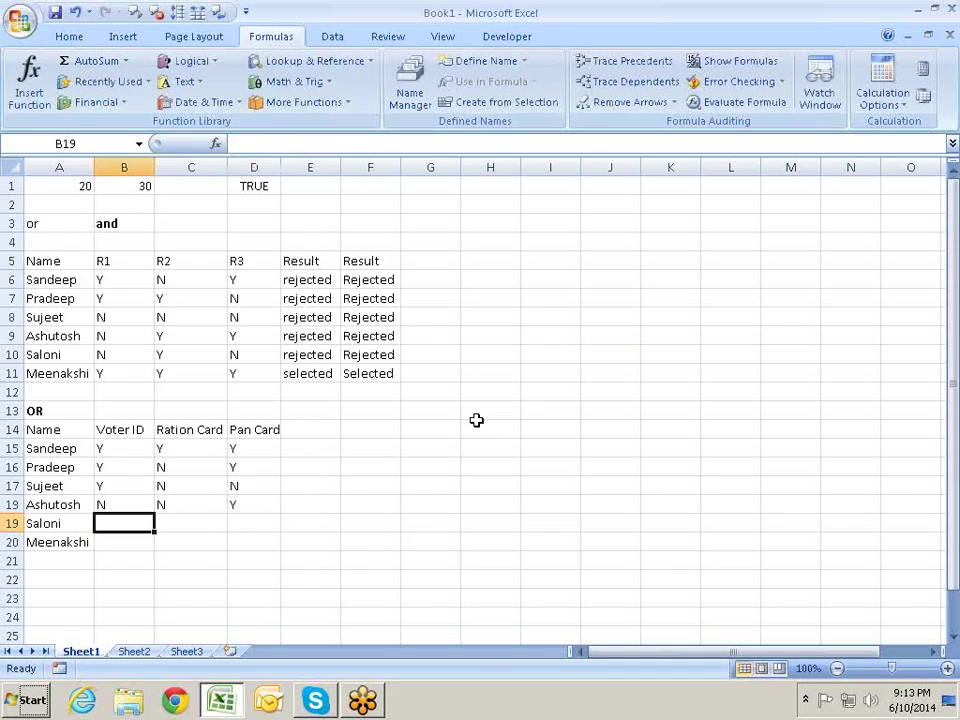
{"action": "type", "text": "N"}
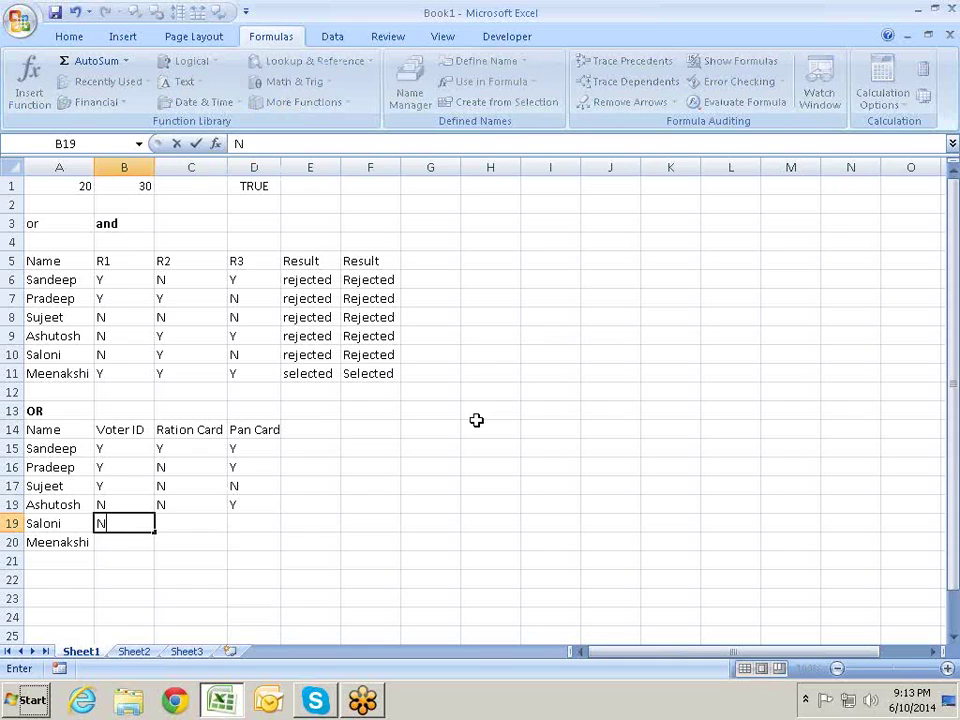
{"action": "key", "text": "Tab"}
{"action": "type", "text": "Y"}
{"action": "key", "text": "Tab"}
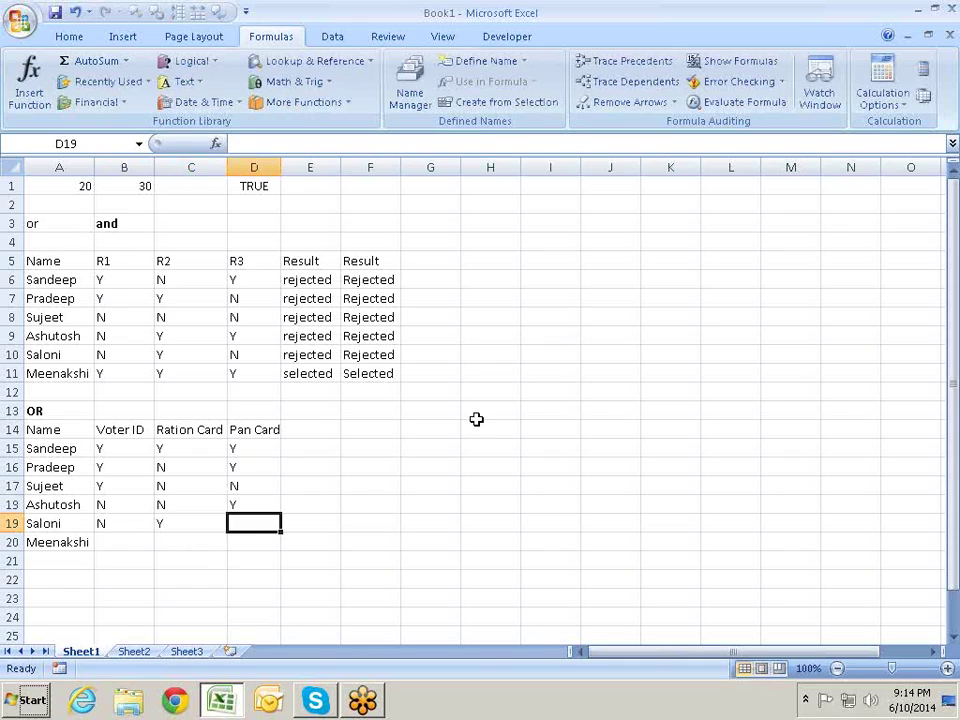
{"action": "type", "text": "N"}
{"action": "key", "text": "Left"}
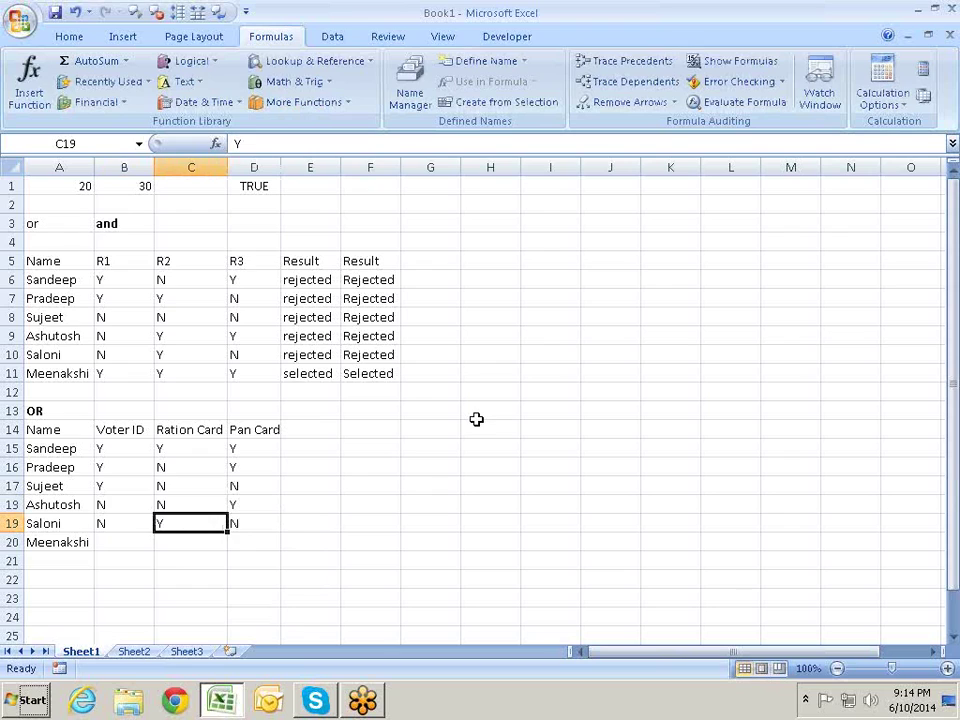
{"action": "key", "text": "Down"}
{"action": "key", "text": "Left"}
{"action": "type", "text": "N"}
{"action": "key", "text": "Tab"}
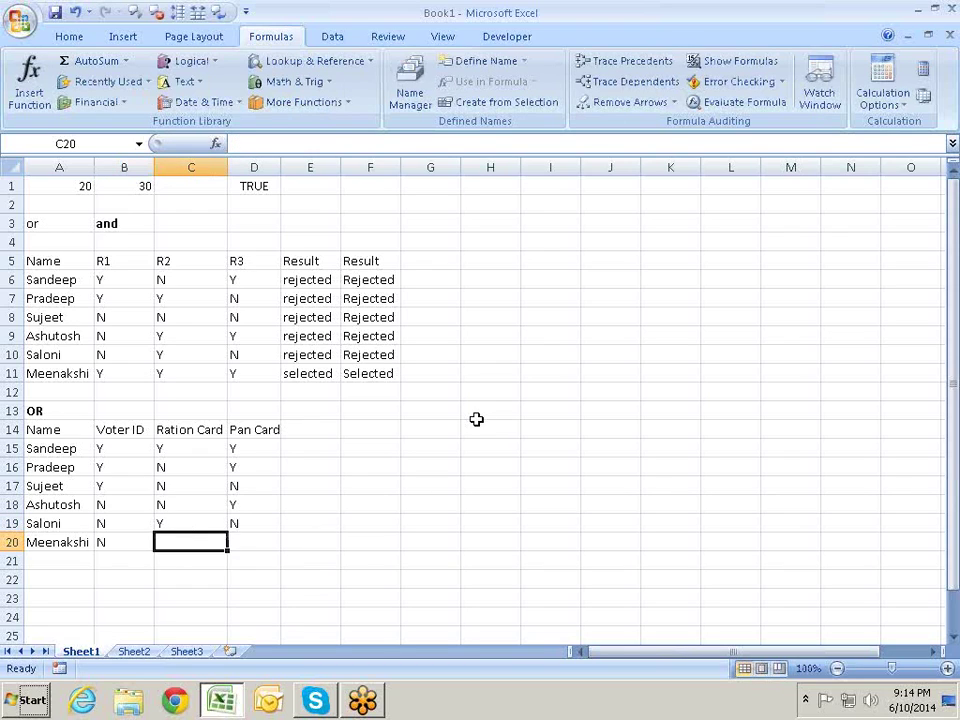
{"action": "type", "text": "N"}
{"action": "key", "text": "Tab"}
{"action": "type", "text": "N"}
{"action": "key", "text": "Tab"}
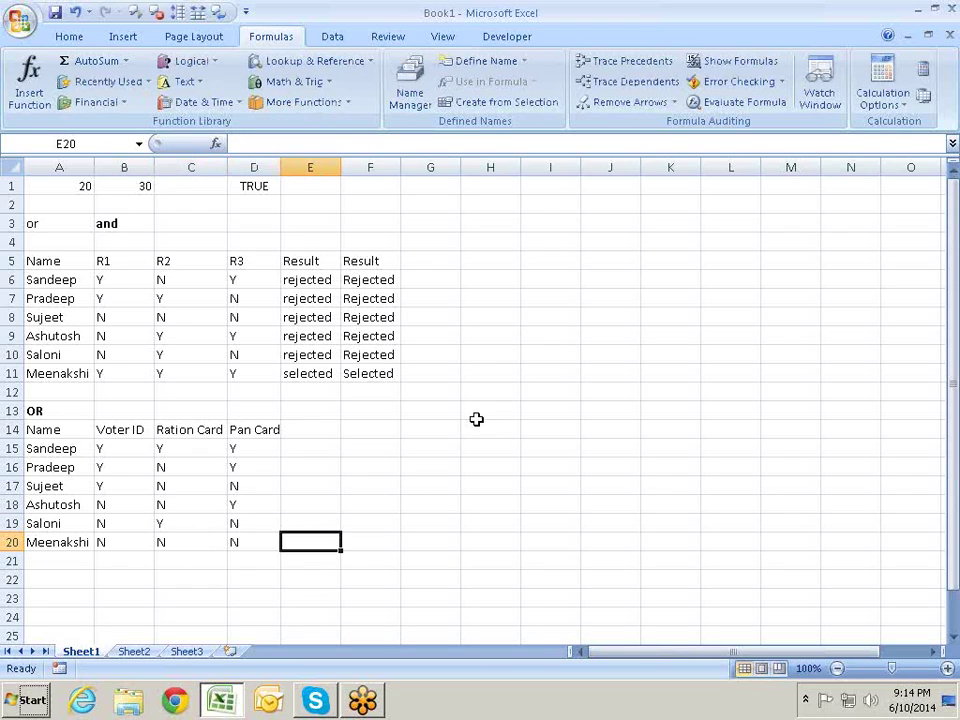
{"action": "key", "text": "Up"}
{"action": "key", "text": "Up"}
{"action": "key", "text": "Up"}
{"action": "key", "text": "Up"}
{"action": "key", "text": "Up"}
{"action": "key", "text": "Up"}
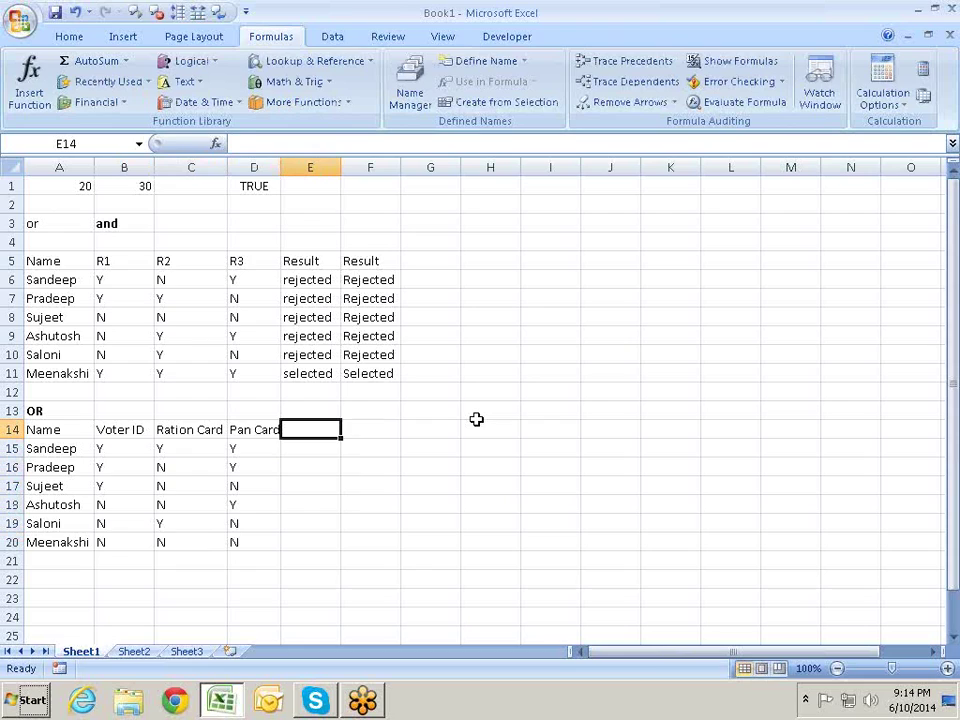
- Type the Result heading in E14 and begin an IF formula in E15
{"action": "type", "text": "Resi"}
{"action": "key", "text": "BackSpace"}
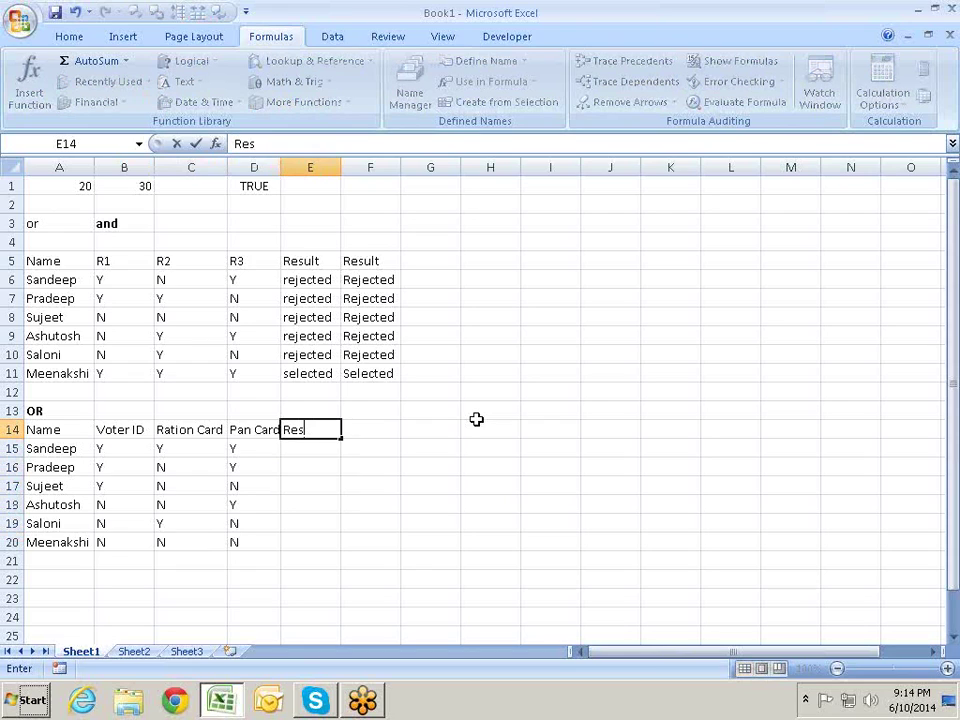
{"action": "type", "text": "ul"}
{"action": "type", "text": "t"}
{"action": "key", "text": "Return"}
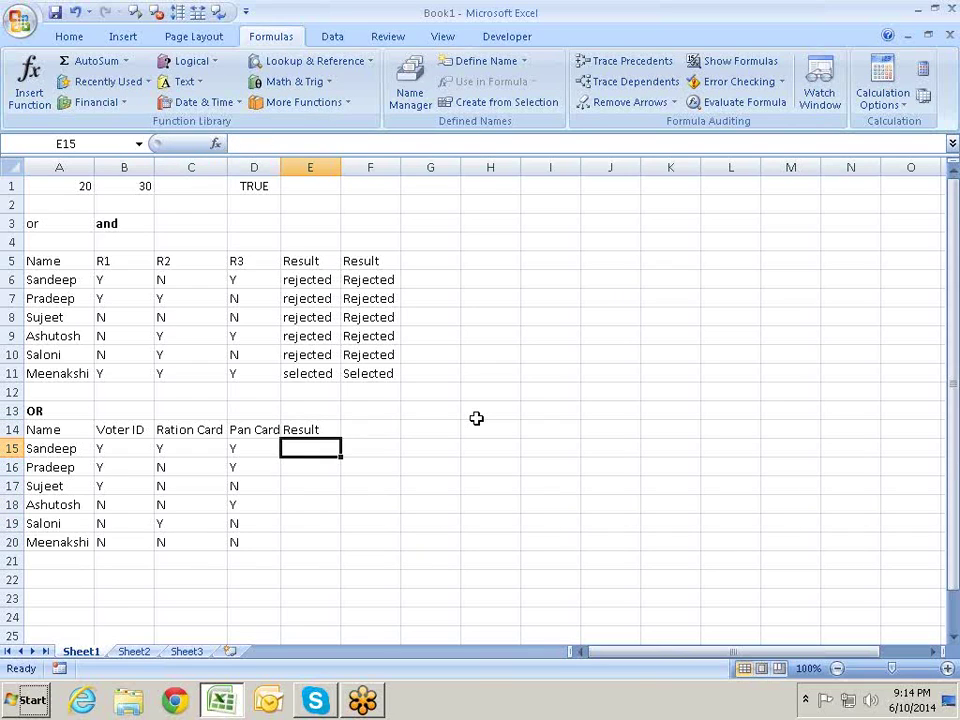
{"action": "type", "text": "="}
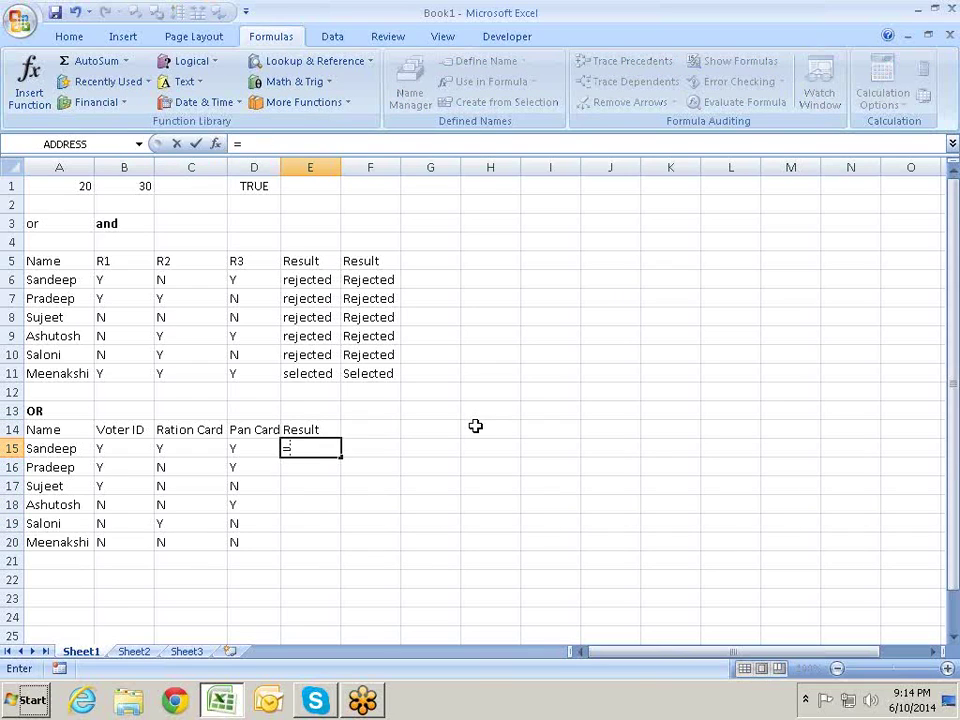
{"action": "type", "text": "if"}
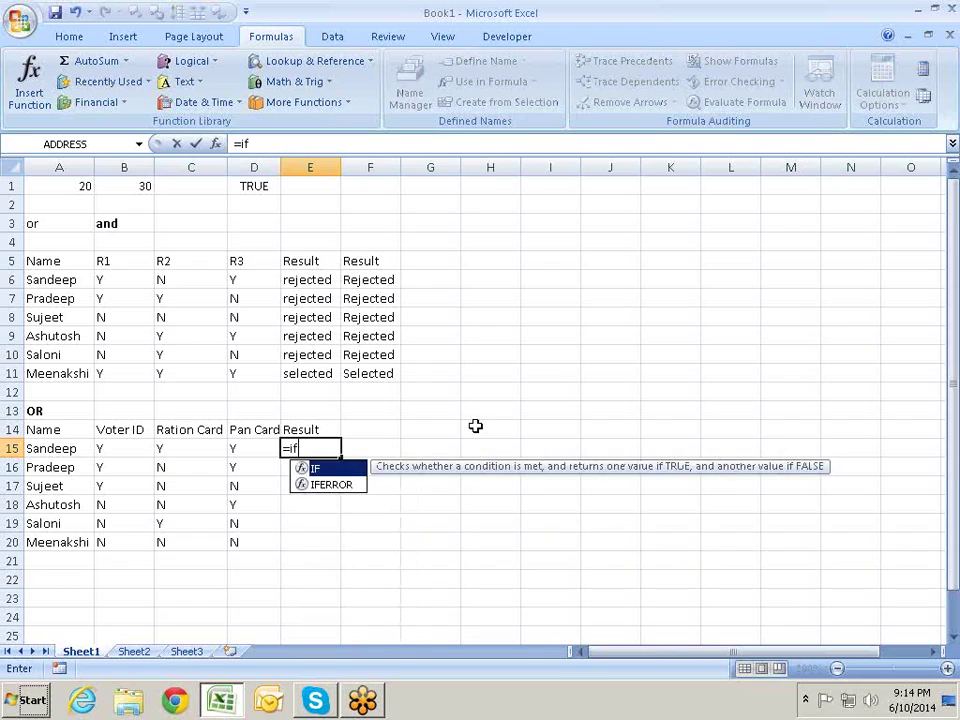
- Begin E15's formula as =IF(B15="y","OK",IF(C15="Y","OK", checking Voter ID and Ration Card
{"action": "key", "text": "Tab"}
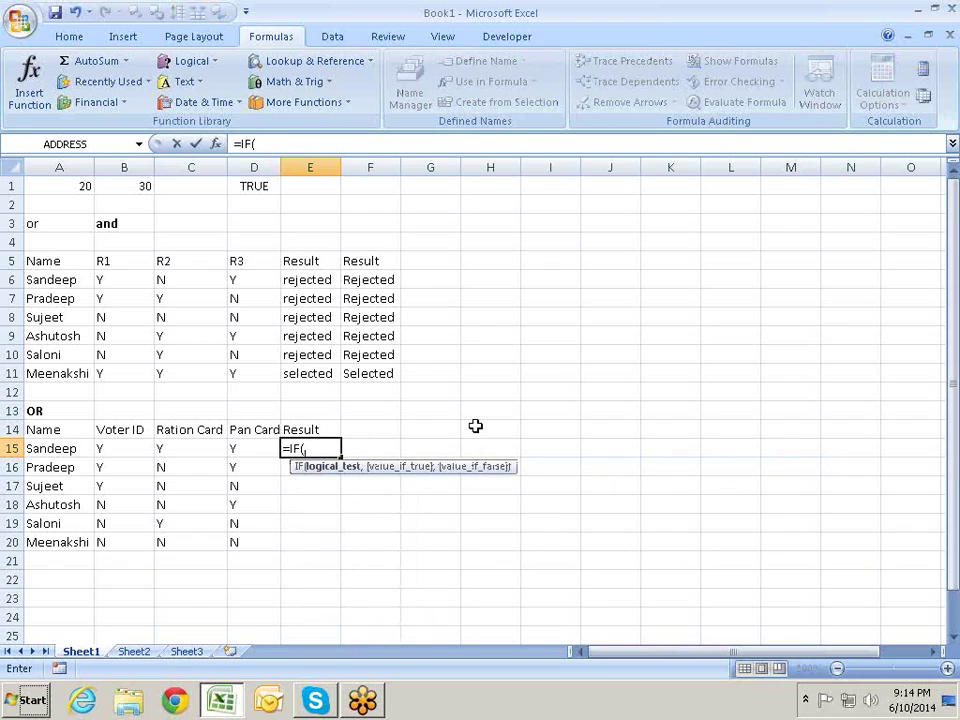
{"action": "key", "text": "Left"}
{"action": "key", "text": "Left"}
{"action": "key", "text": "Left"}
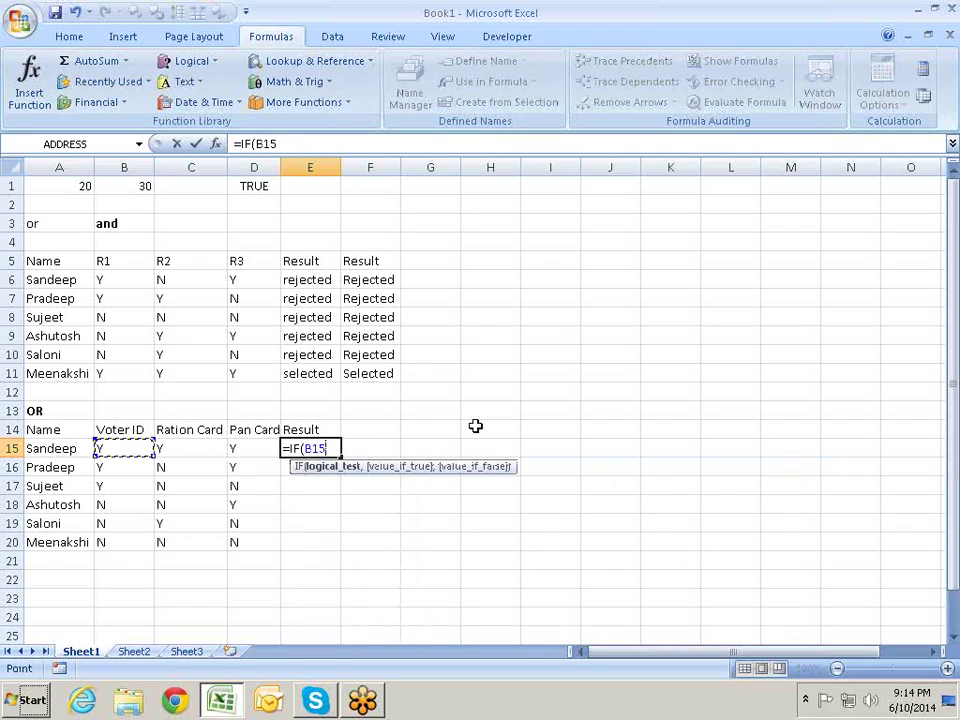
{"action": "type", "text": "=\"y"}
{"action": "type", "text": "\""}
{"action": "type", "text": ","}
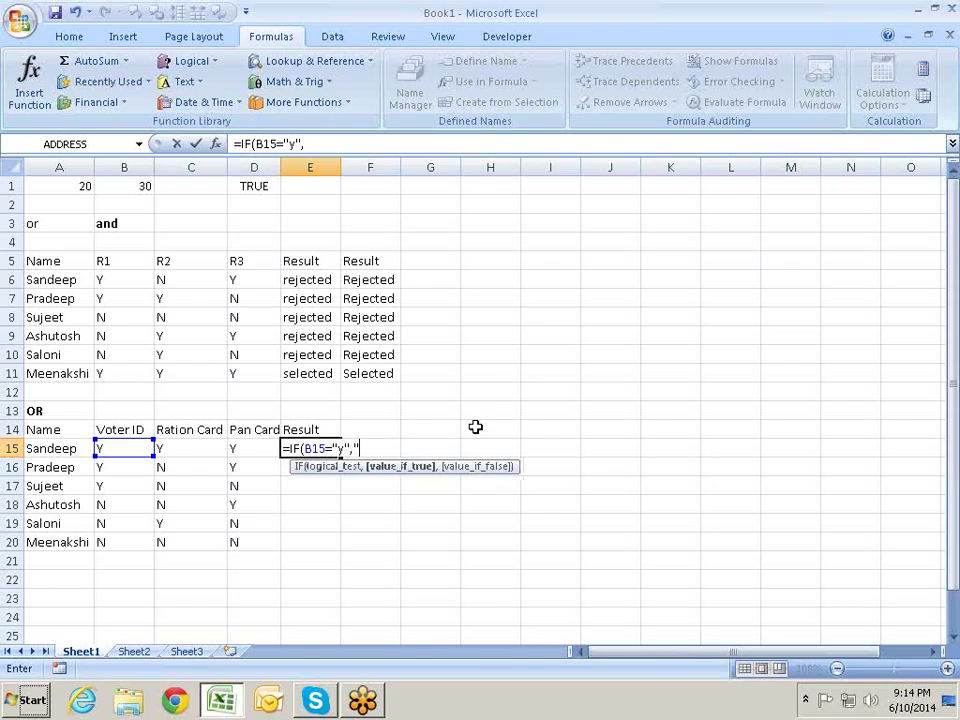
{"action": "type", "text": "\"OKM"}
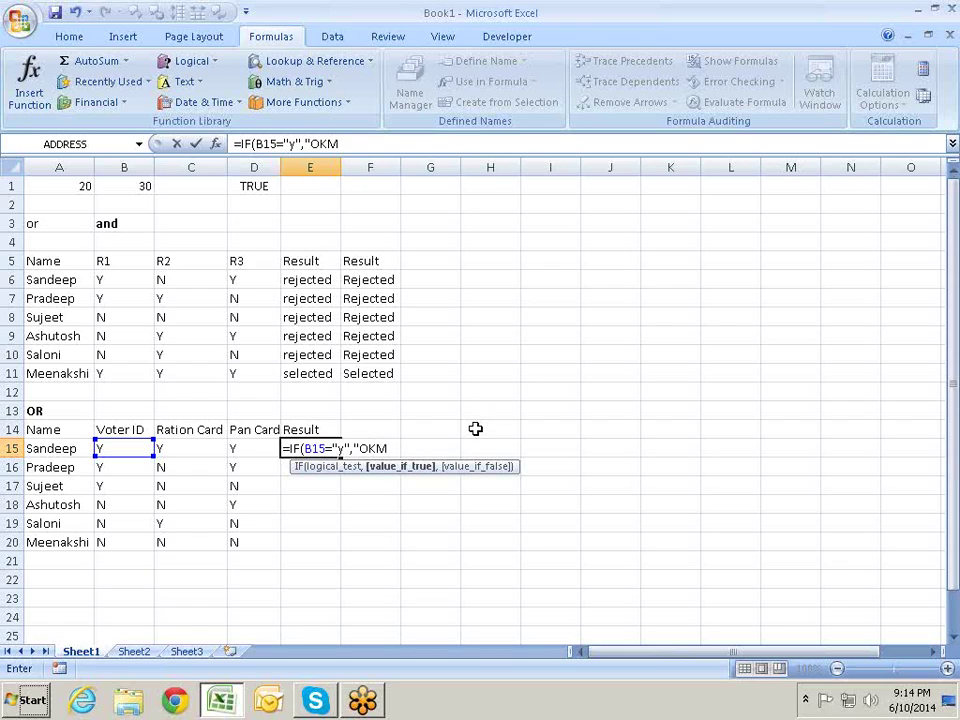
{"action": "key", "text": "BackSpace"}
{"action": "type", "text": "\""}
{"action": "type", "text": ","}
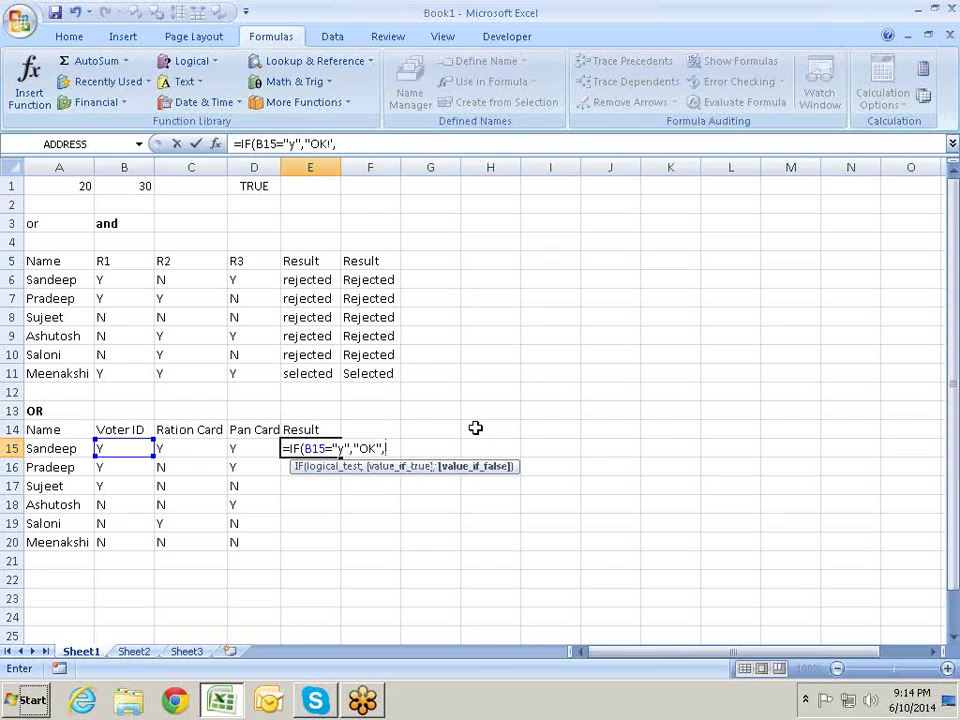
{"action": "type", "text": "if"}
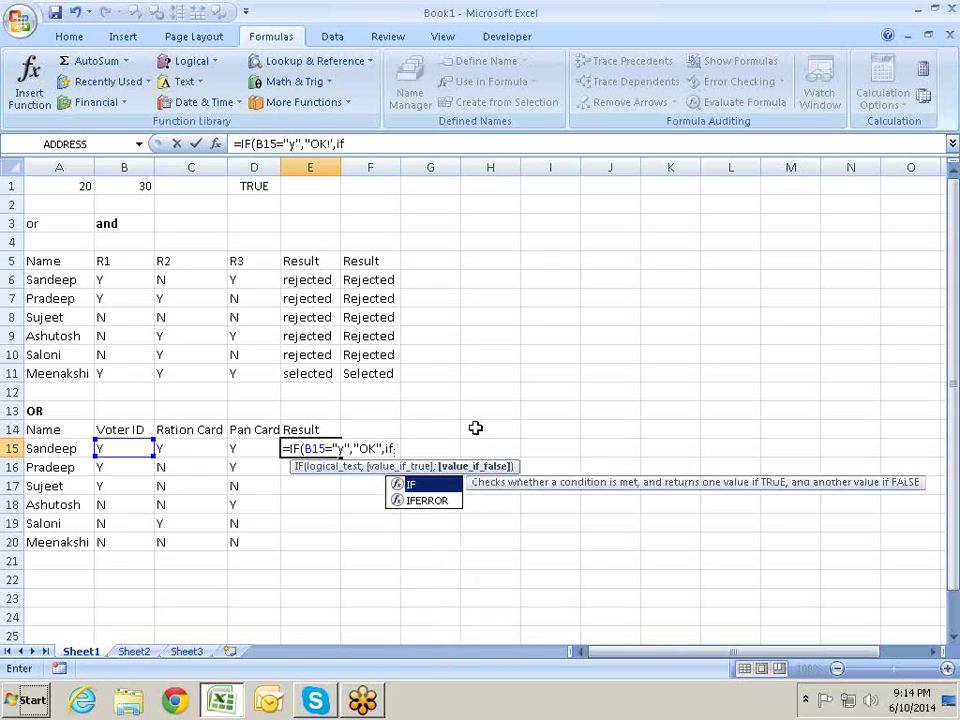
{"action": "key", "text": "Tab"}
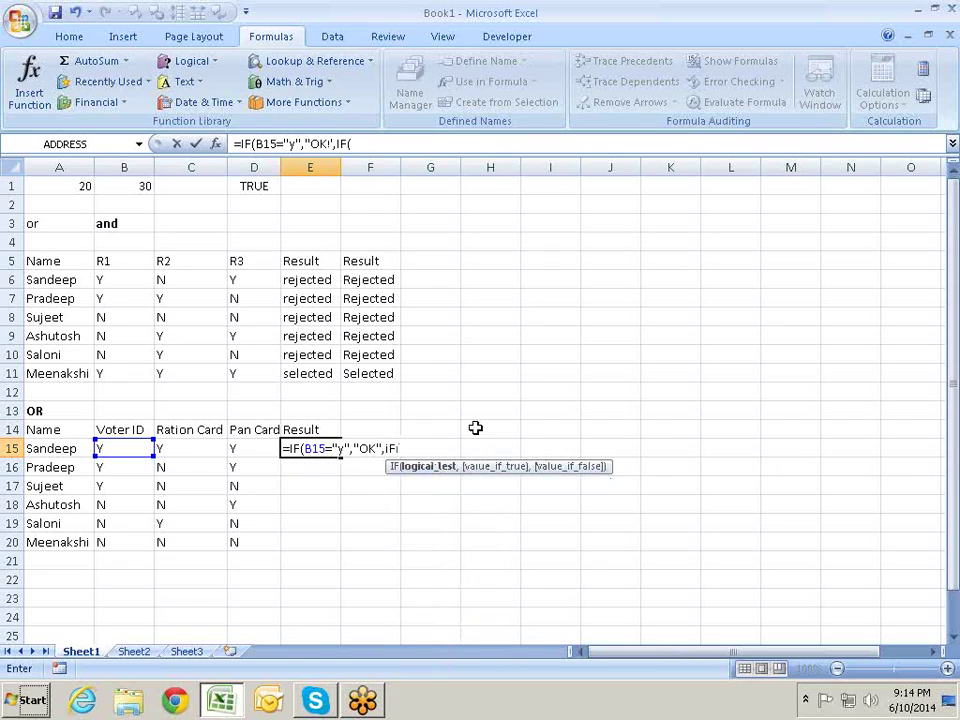
{"action": "key", "text": "Left"}
{"action": "key", "text": "Left"}
{"action": "type", "text": "="}
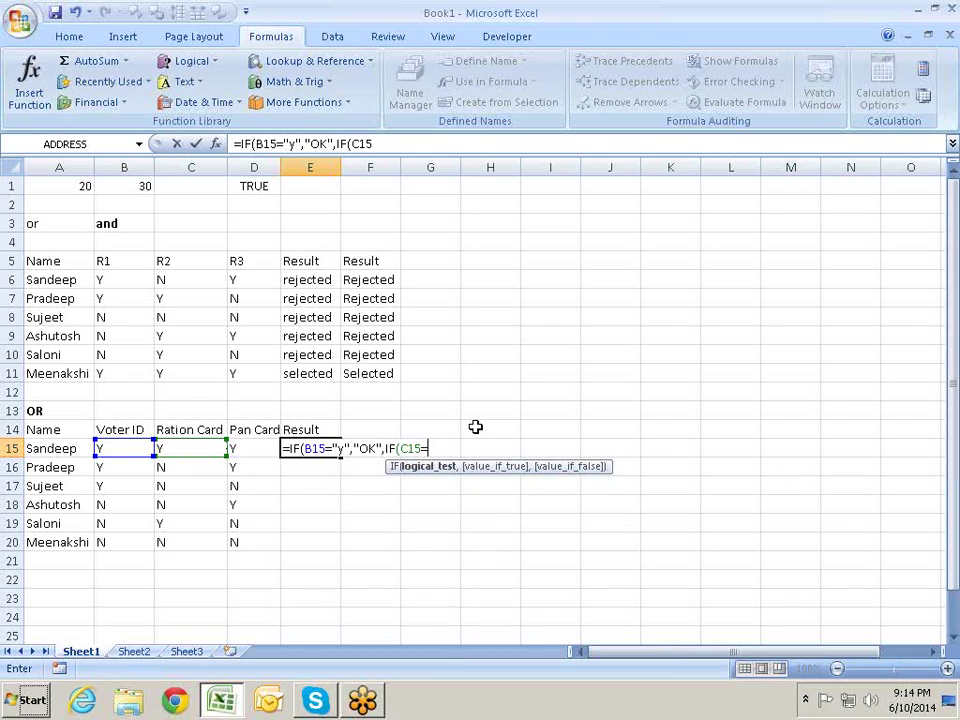
{"action": "type", "text": "\"Y\""}
{"action": "type", "text": ","}
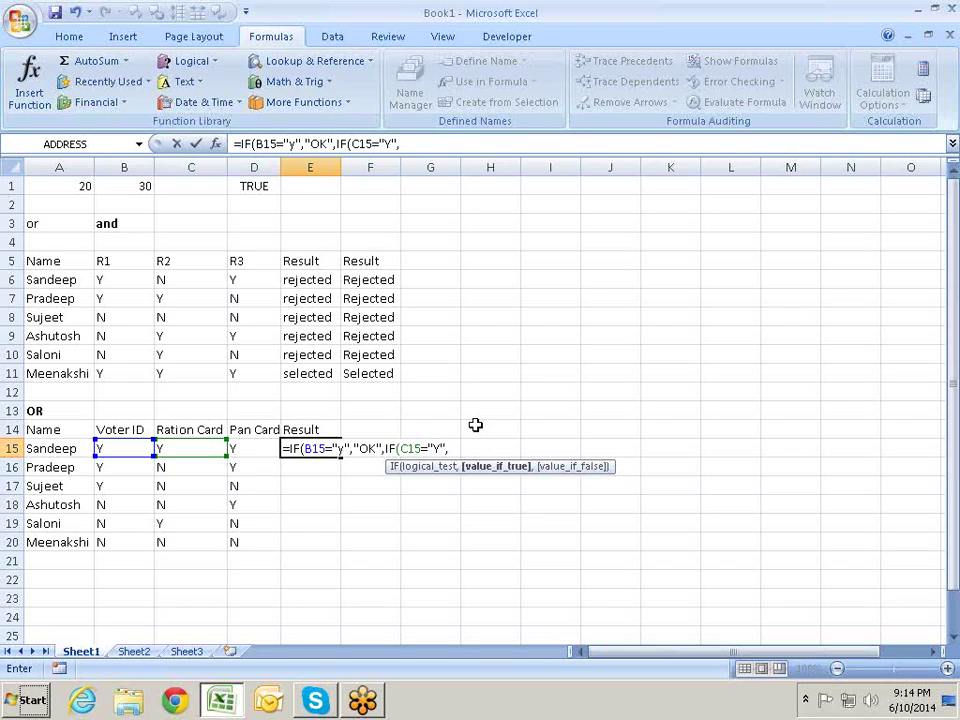
{"action": "type", "text": "\"O"}
{"action": "type", "text": "K\""}
{"action": "type", "text": ","}
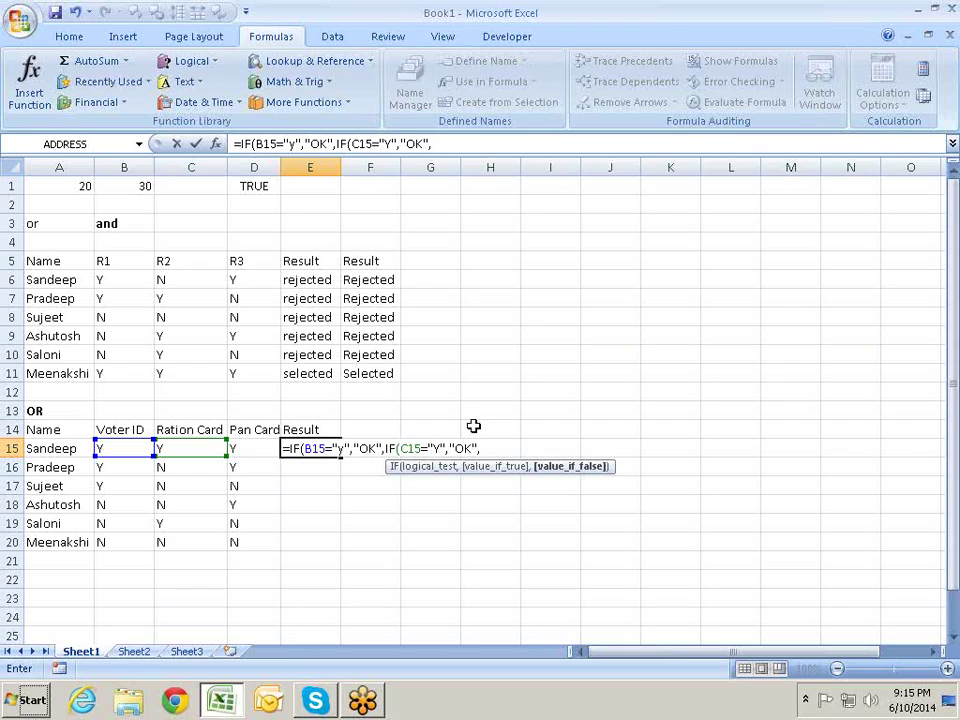
- Add the third IF testing D15="Y" with a "Not OK" fallback, closing all parentheses
{"action": "type", "text": "I"}
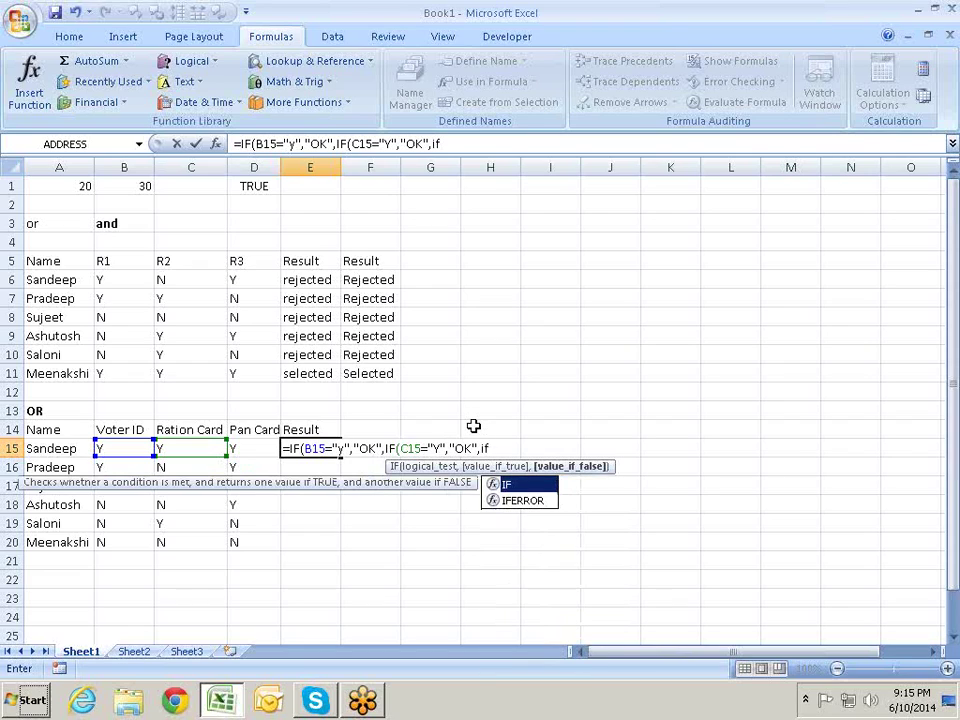
{"action": "type", "text": "F("}
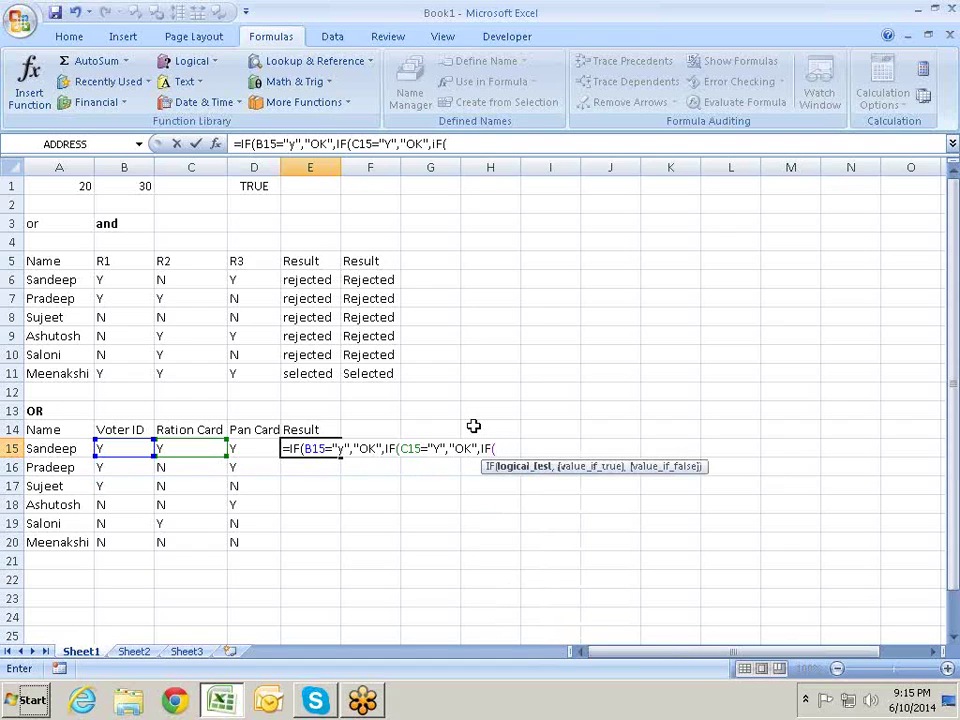
{"action": "key", "text": "Left"}
{"action": "key", "text": "Left"}
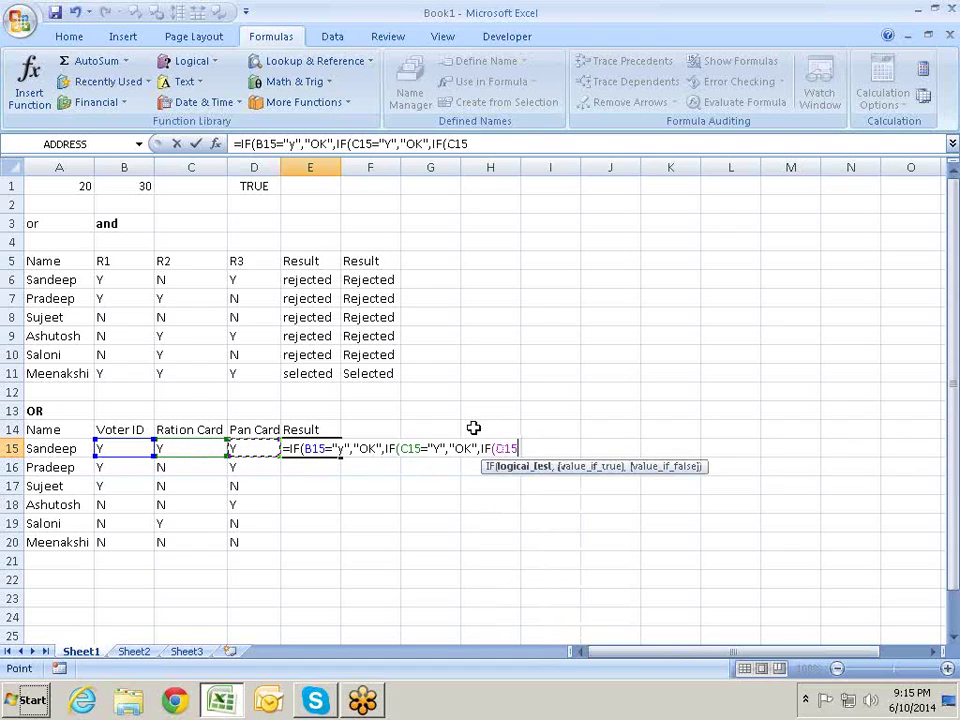
{"action": "key", "text": "Right"}
{"action": "type", "text": "=\""}
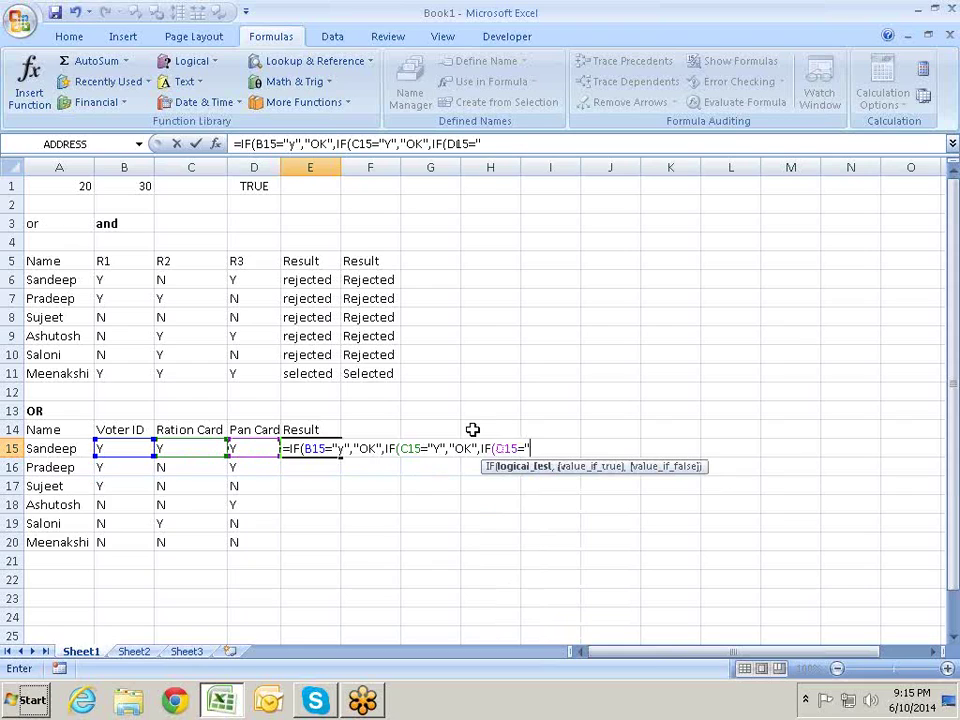
{"action": "type", "text": "Y"}
{"action": "type", "text": ","}
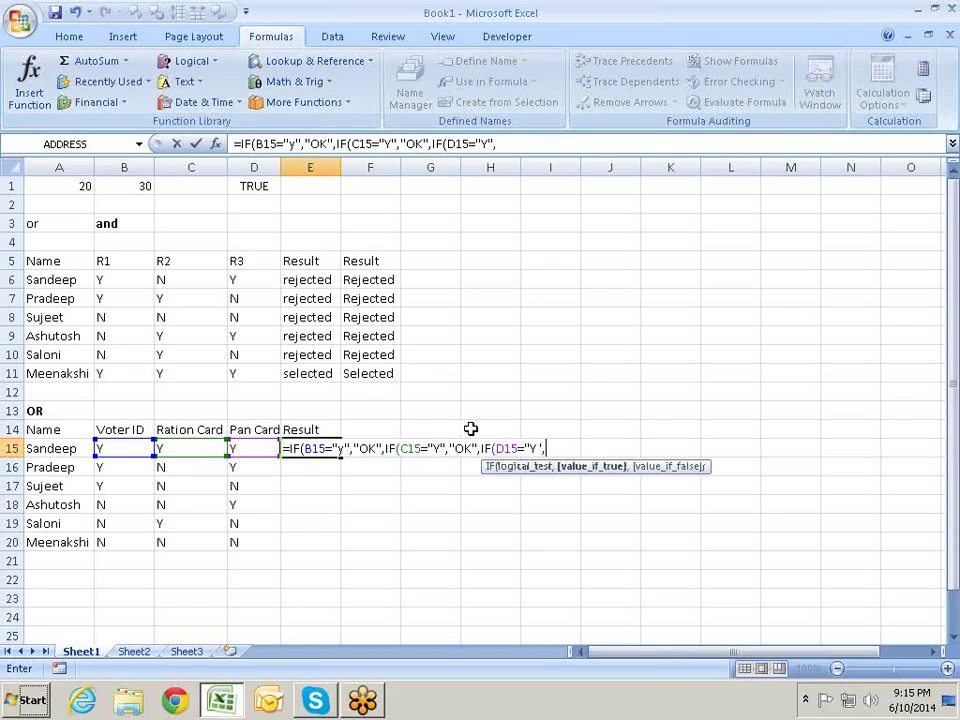
{"action": "type", "text": "\"O"}
{"action": "type", "text": "K"}
{"action": "type", "text": "\","}
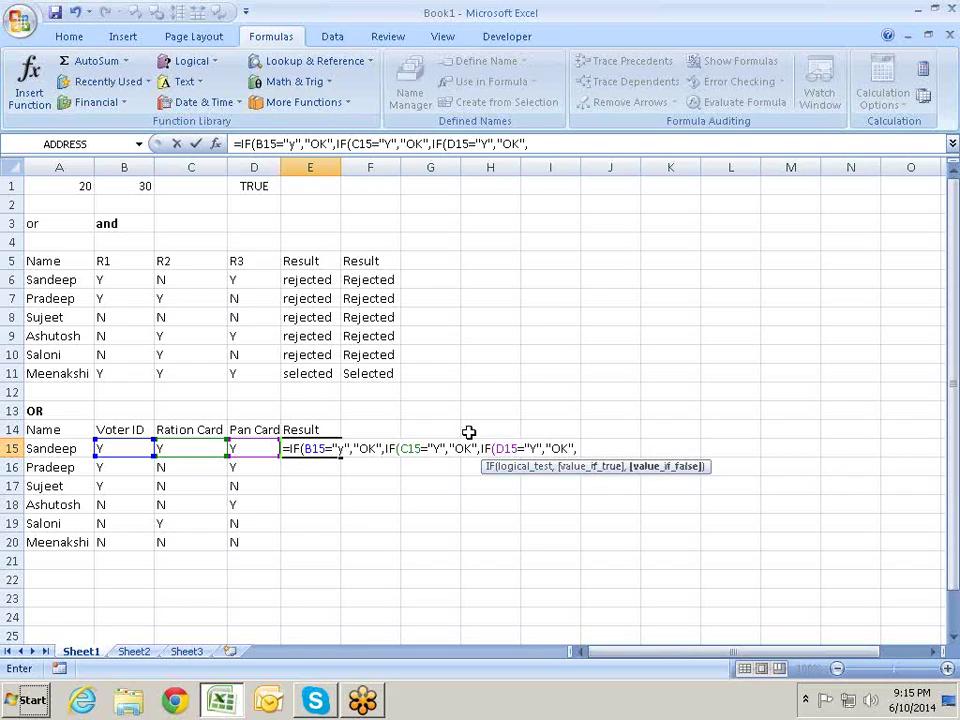
{"action": "type", "text": "\""}
{"action": "type", "text": "Not"}
{"action": "type", "text": "O"}
{"action": "key", "text": "BackSpace"}
{"action": "type", "text": "OP"}
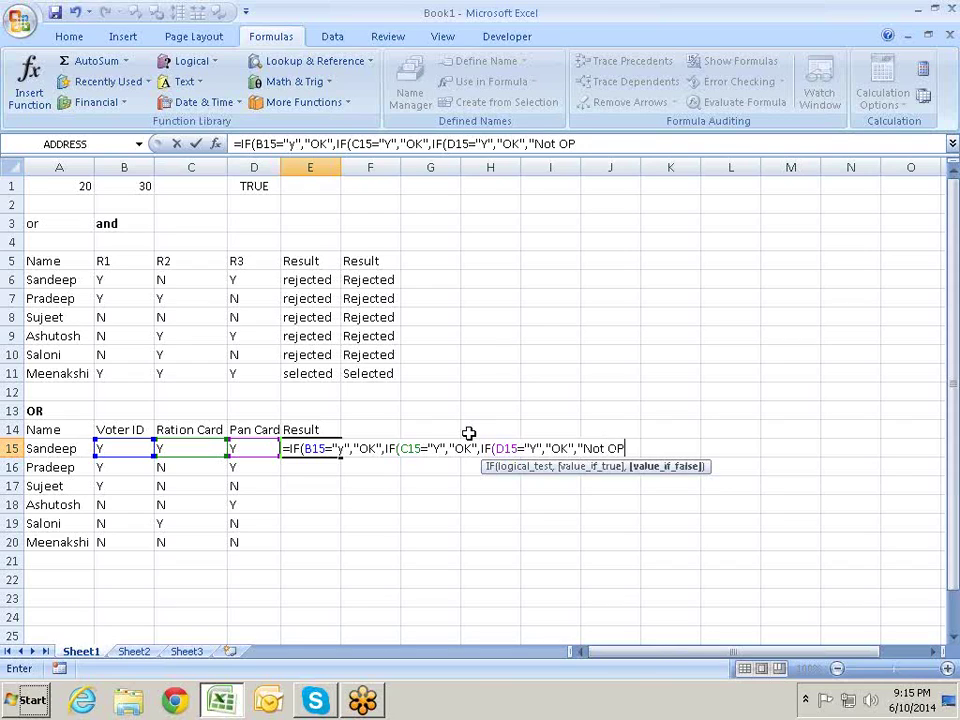
{"action": "key", "text": "BackSpace"}
{"action": "type", "text": "K"}
{"action": "type", "text": "\")"}
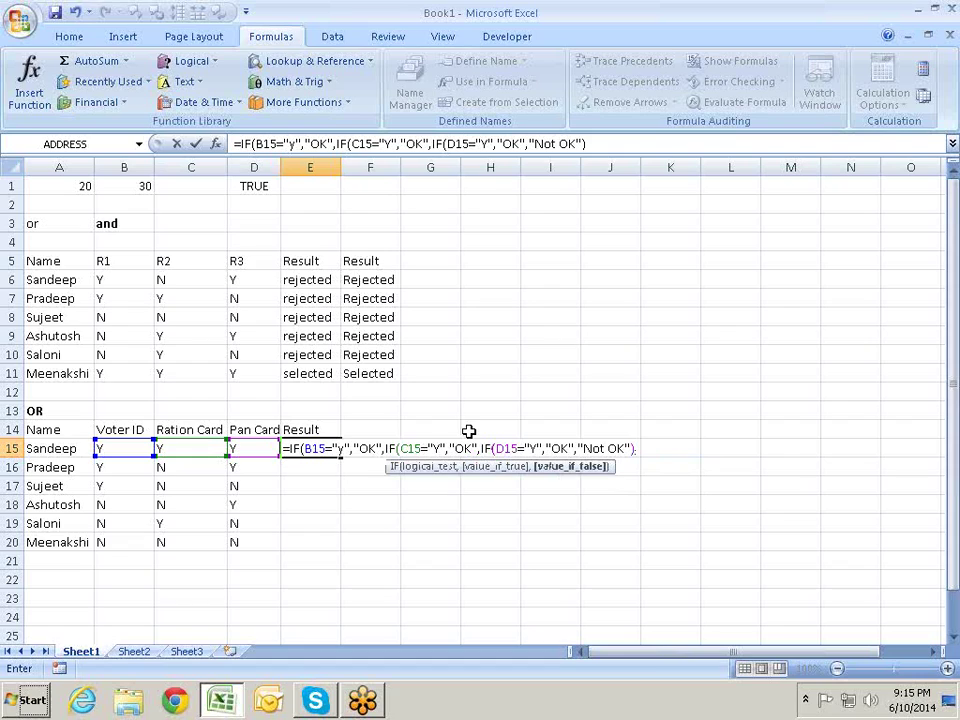
{"action": "type", "text": "))"}
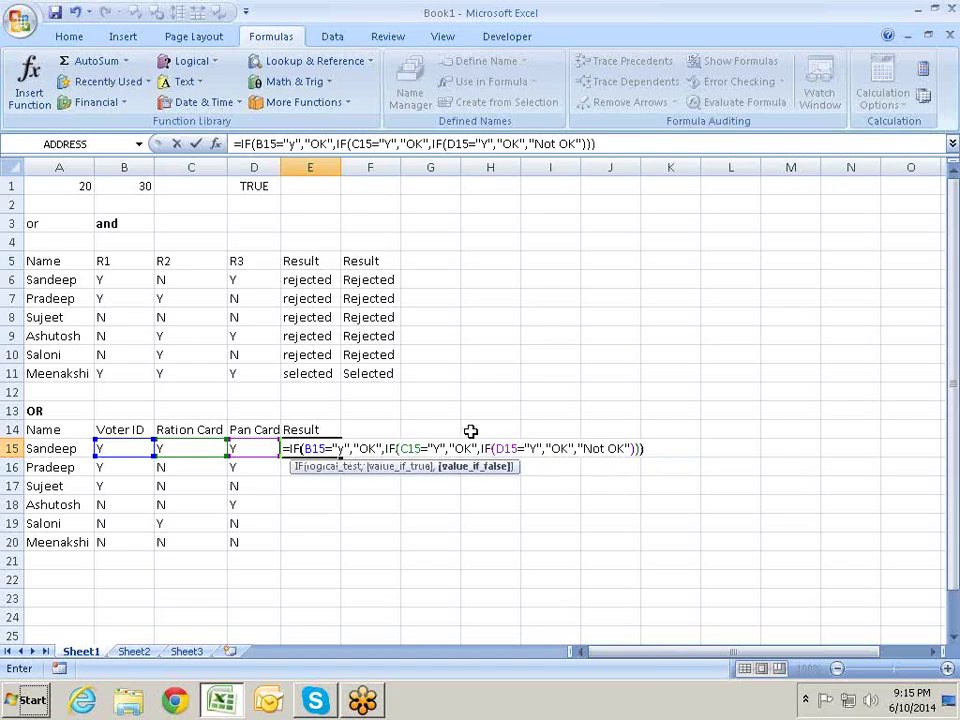
{"action": "key", "text": "Return"}
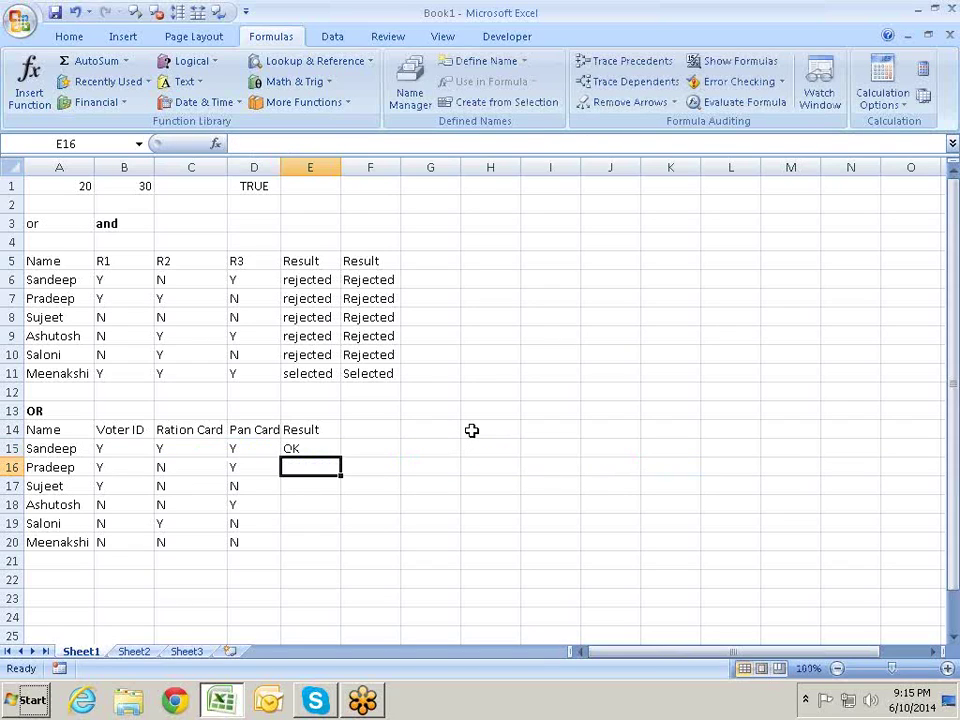
- Fill the E15 nested IF formula down through E20, then reopen E15's formula for editing
{"action": "key", "text": "ctrl+d"}
{"action": "key", "text": "Down"}
{"action": "key", "text": "ctrl+d"}
{"action": "key", "text": "Down"}
{"action": "key", "text": "ctrl+d"}
{"action": "key", "text": "Down"}
{"action": "key", "text": "ctrl+d"}
{"action": "key", "text": "Down"}
{"action": "key", "text": "ctrl+d"}
{"action": "key", "text": "Down"}
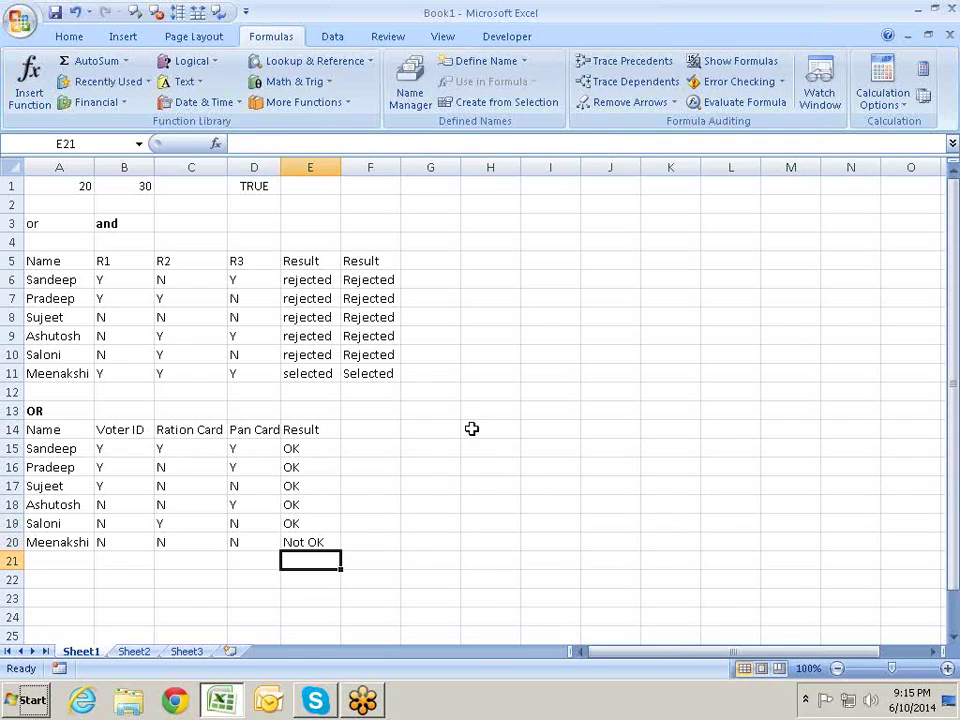
{"action": "key", "text": "Up"}
{"action": "key", "text": "Up"}
{"action": "key", "text": "Up"}
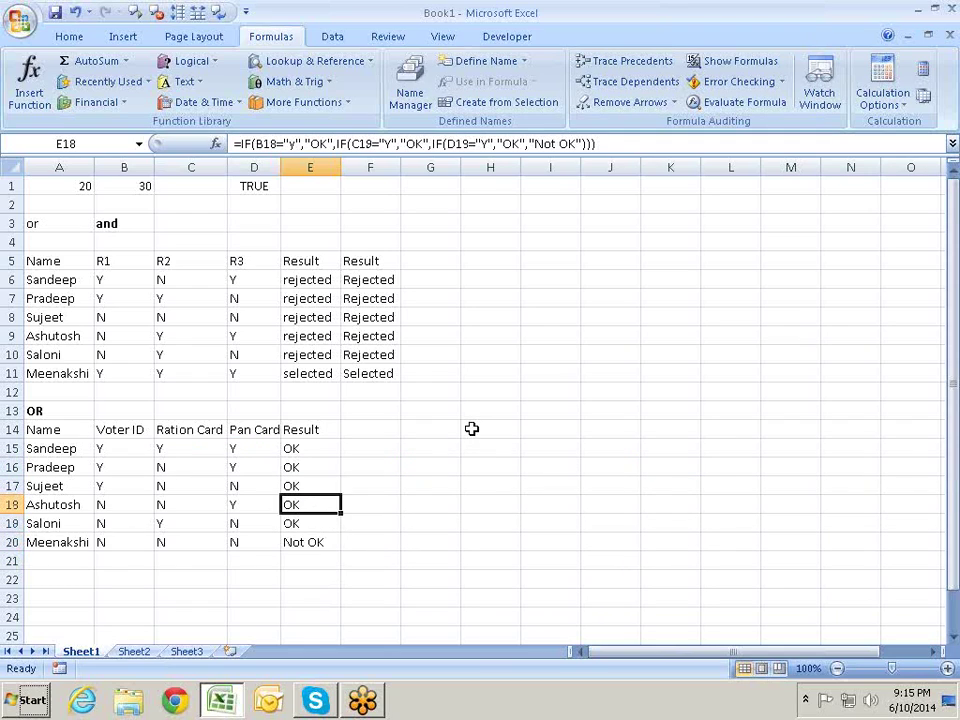
{"action": "key", "text": "Up"}
{"action": "key", "text": "Up"}
{"action": "key", "text": "Up"}
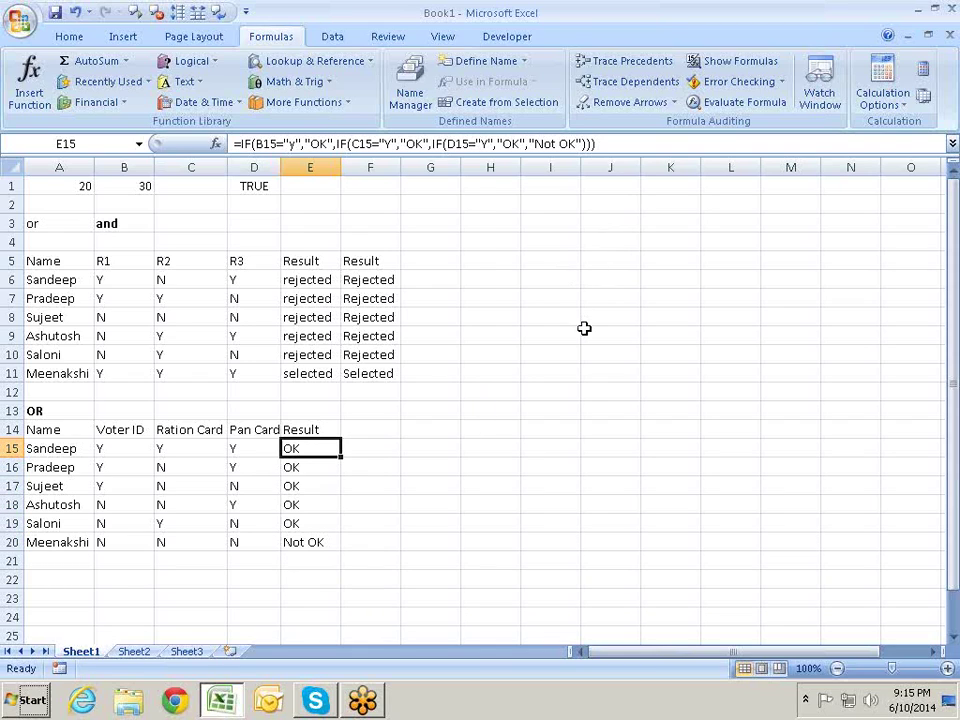
{"action": "key", "text": "F2"}
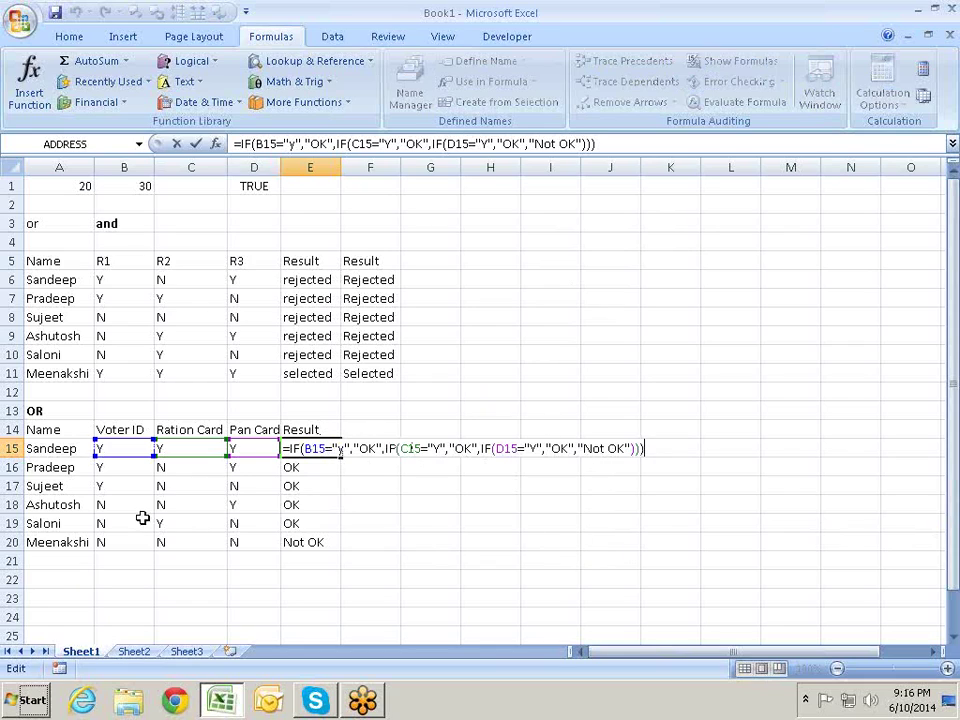
{"action": "left_click", "coordinate": [298, 452]}
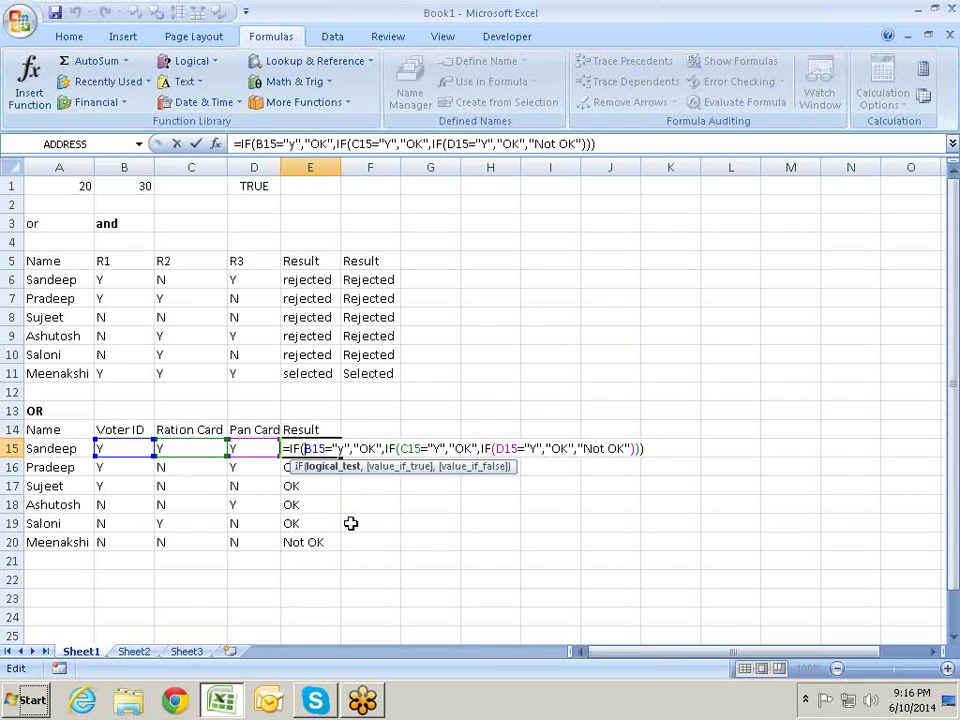
{"action": "left_click", "coordinate": [338, 467]}
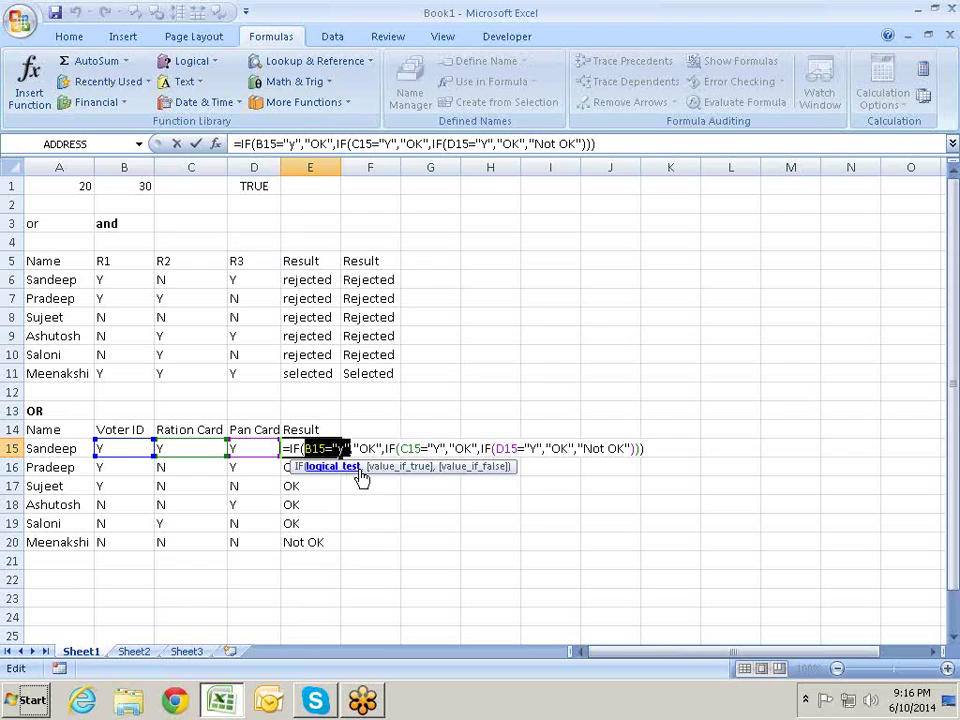
{"action": "left_click", "coordinate": [405, 466]}
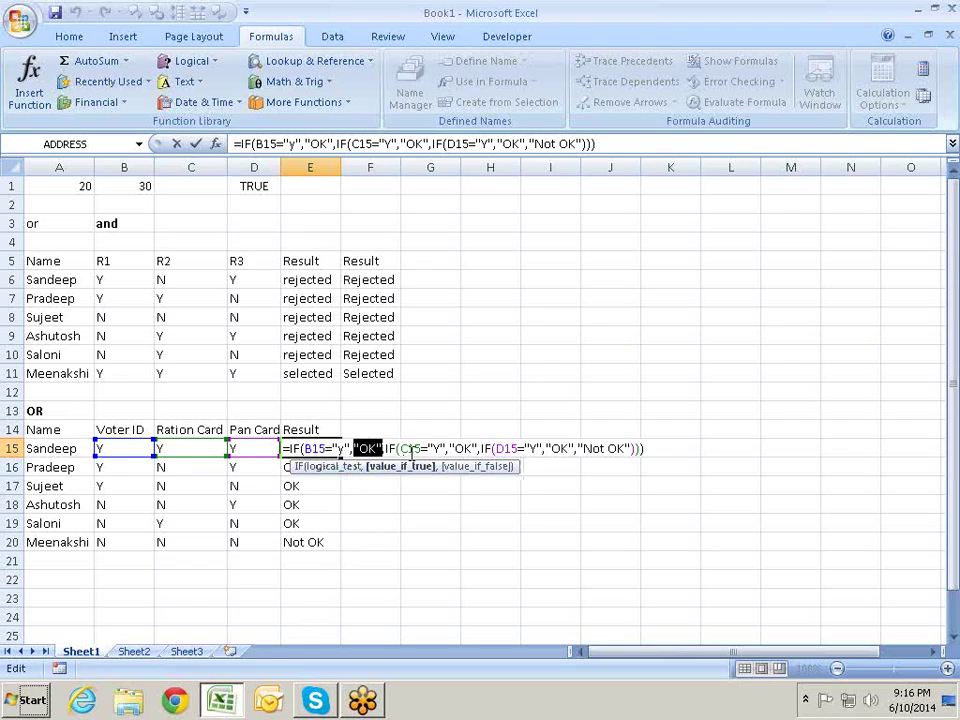
{"action": "left_click", "coordinate": [472, 467]}
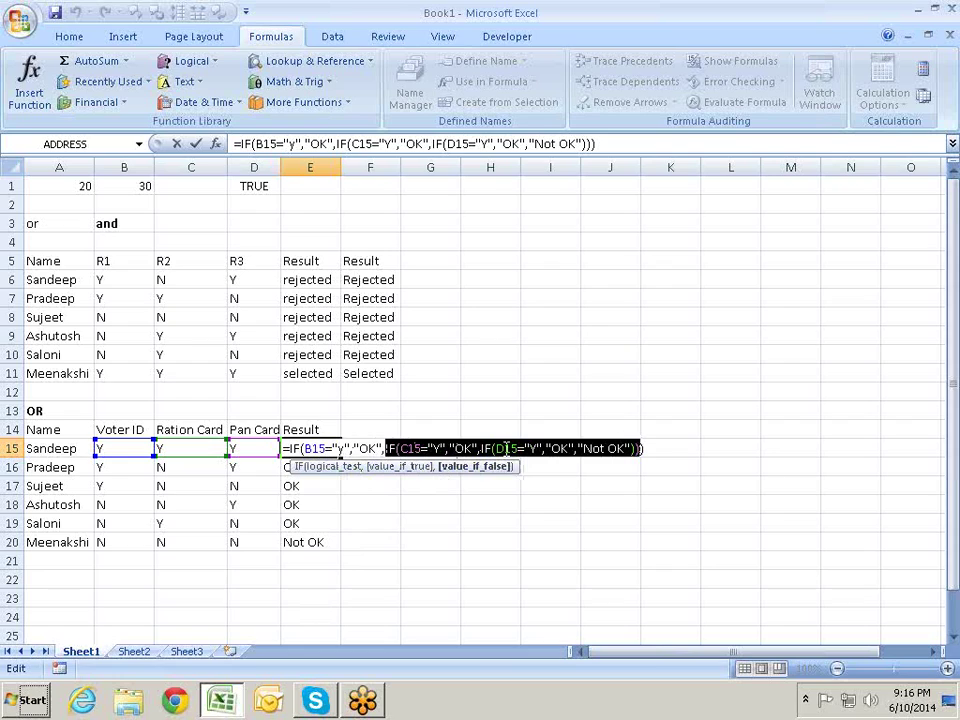
{"action": "left_click", "coordinate": [402, 443]}
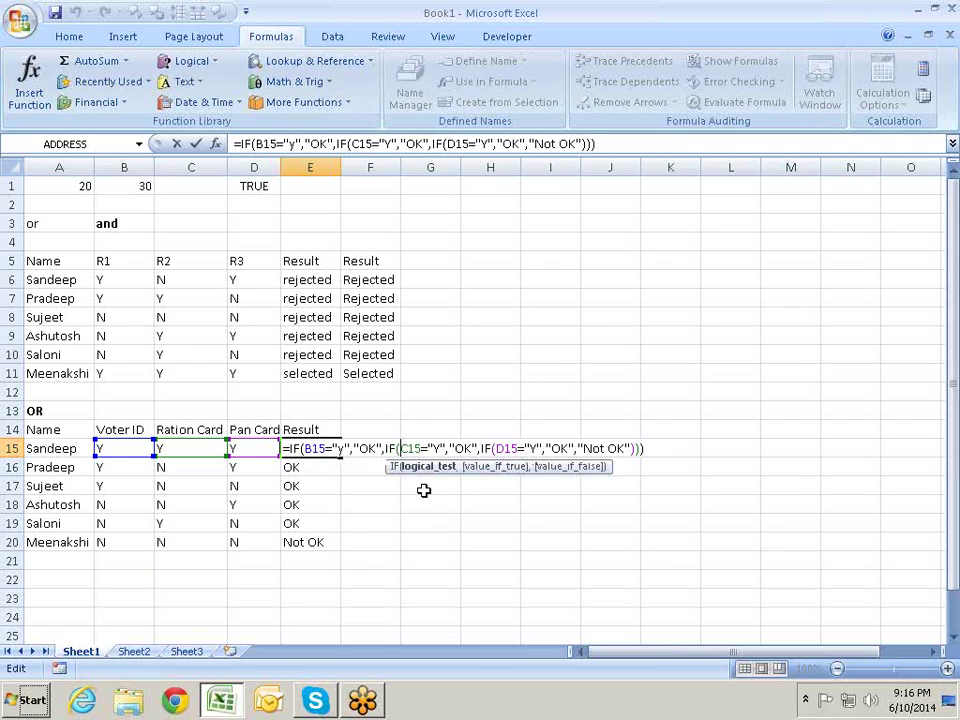
{"action": "left_click", "coordinate": [430, 467]}
{"action": "left_click", "coordinate": [500, 468]}
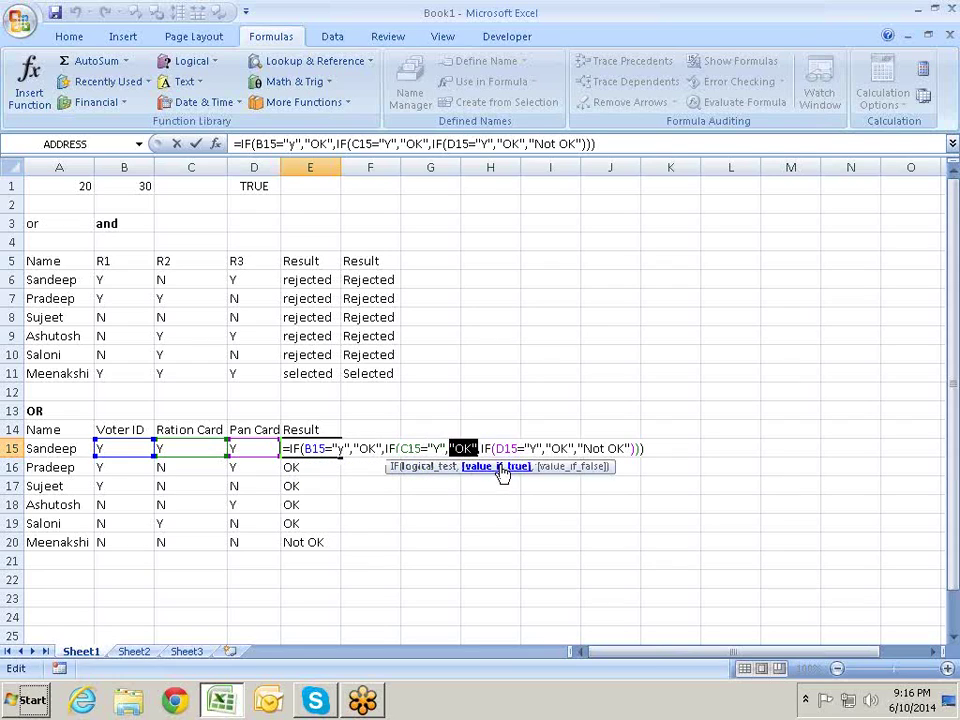
{"action": "left_click", "coordinate": [580, 467]}
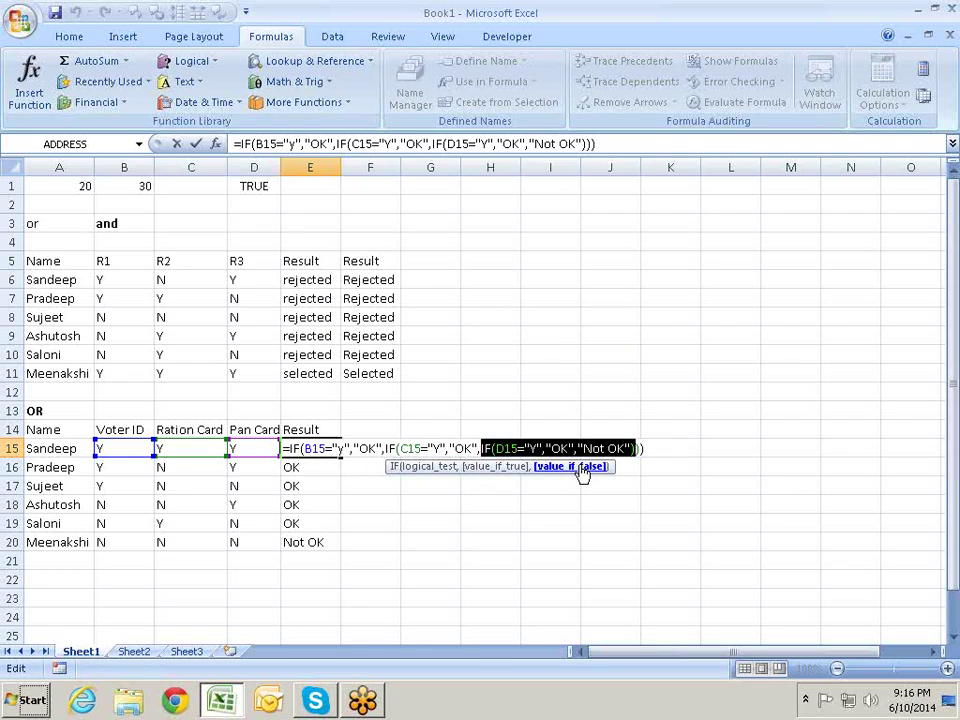
{"action": "key", "text": "Return"}
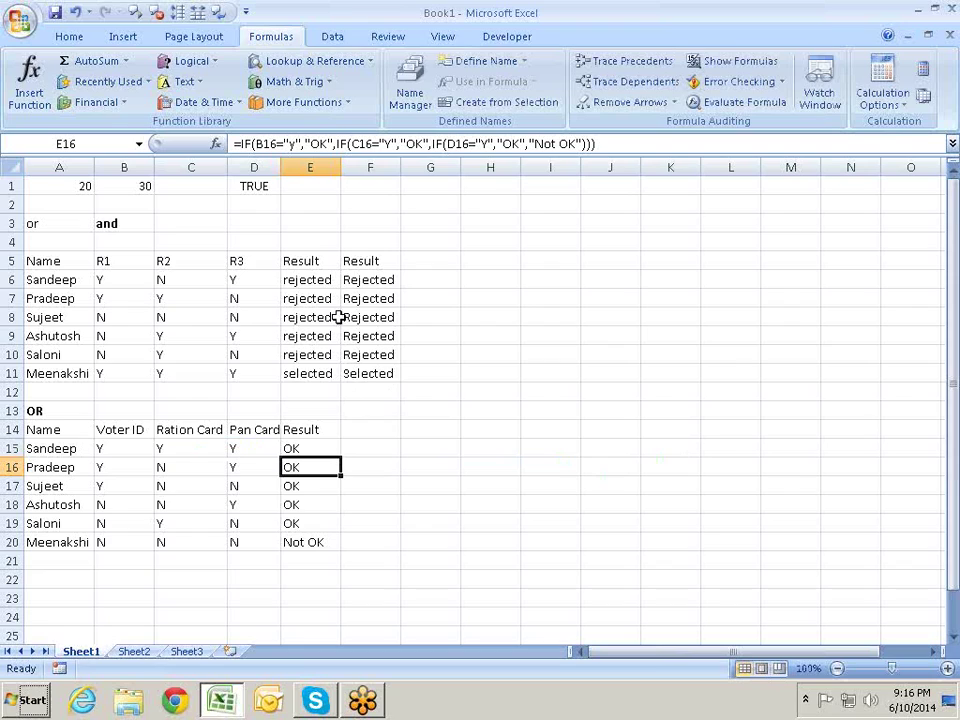
{"action": "left_click", "coordinate": [317, 540]}
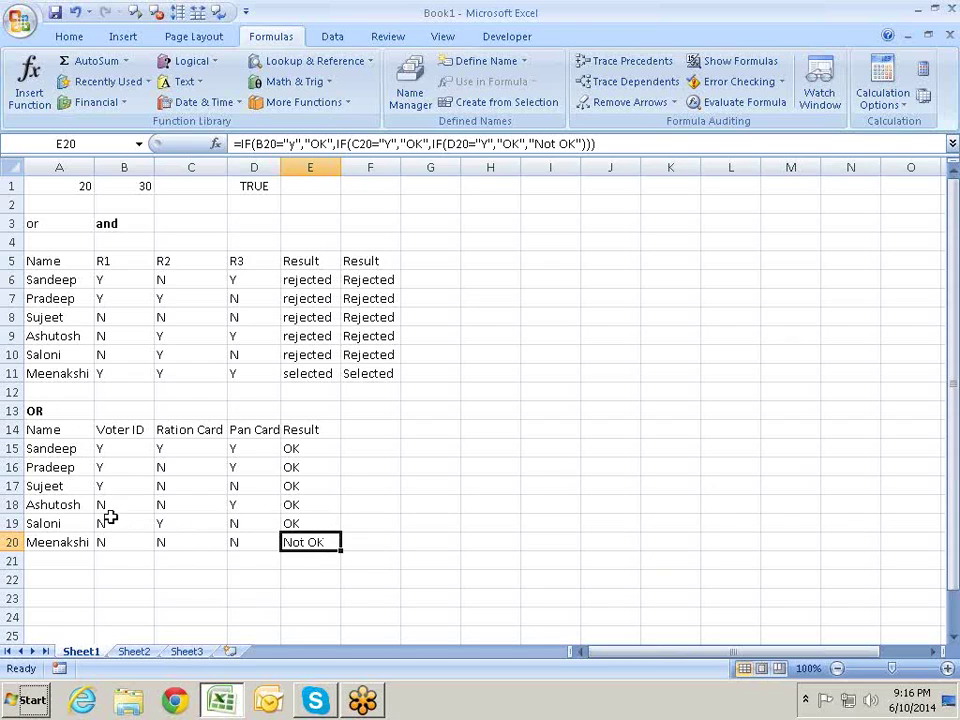
{"action": "left_click", "coordinate": [119, 467]}
{"action": "left_click", "coordinate": [205, 468]}
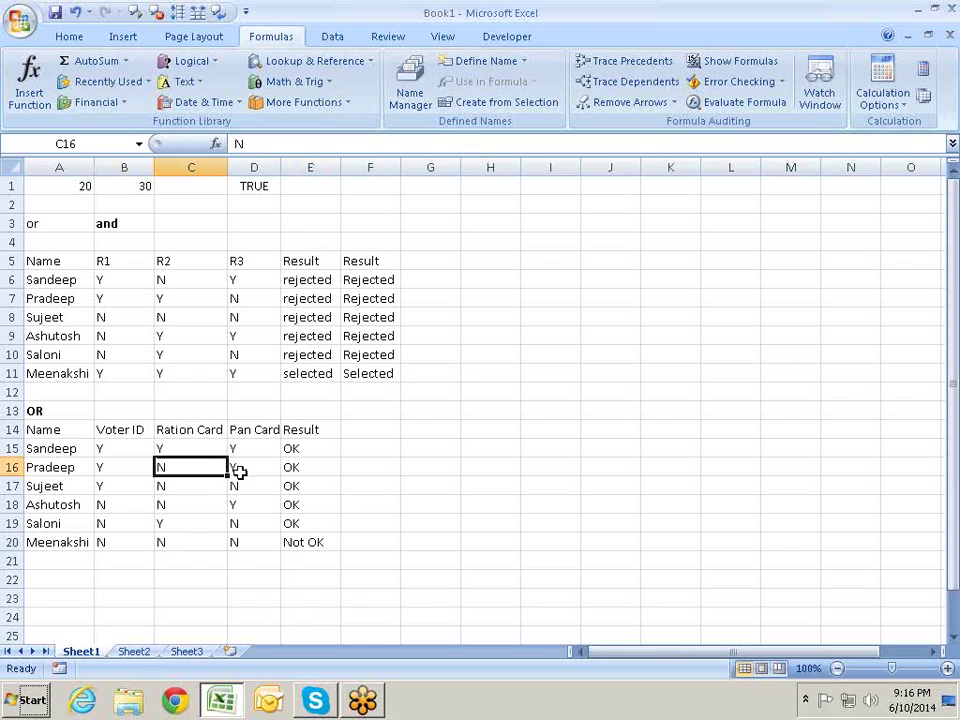
{"action": "left_click", "coordinate": [255, 472]}
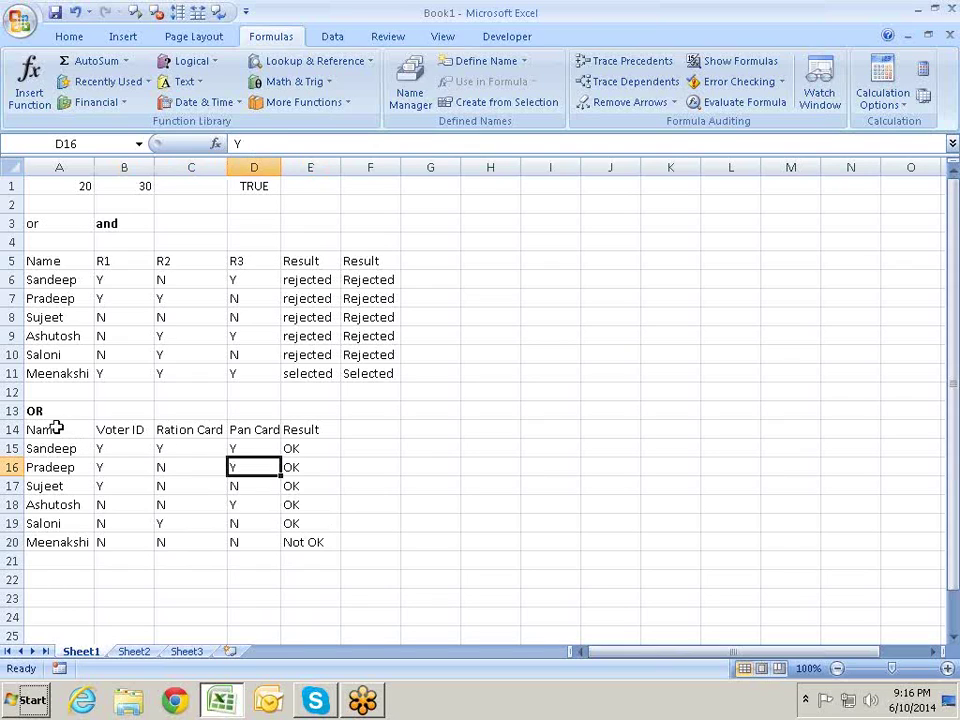
{"action": "left_click", "coordinate": [150, 467]}
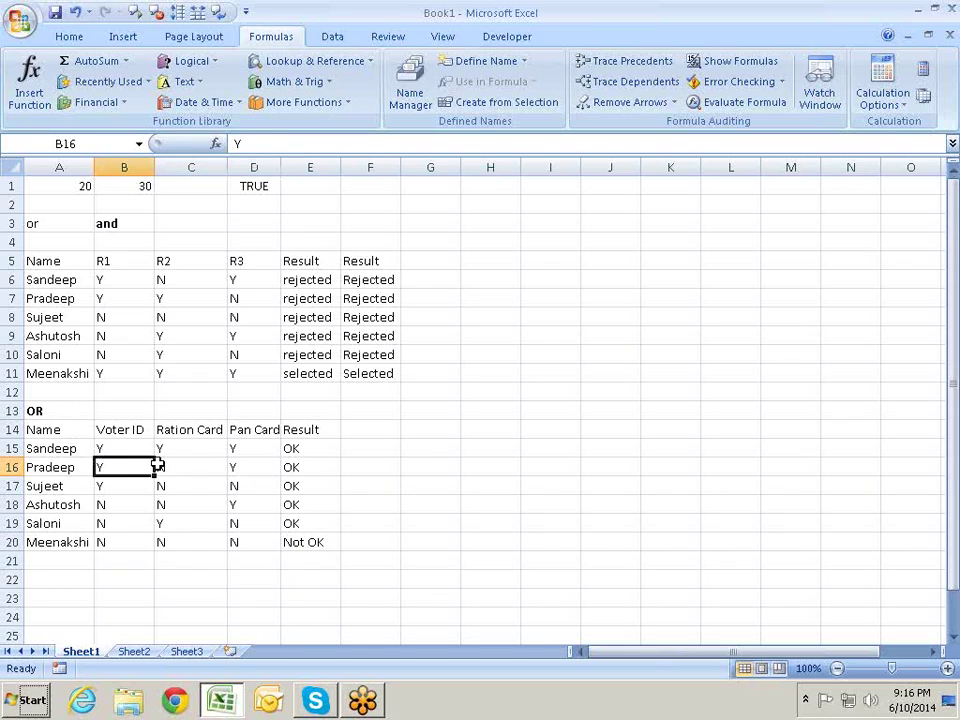
{"action": "left_click", "coordinate": [182, 467]}
{"action": "left_click", "coordinate": [260, 469]}
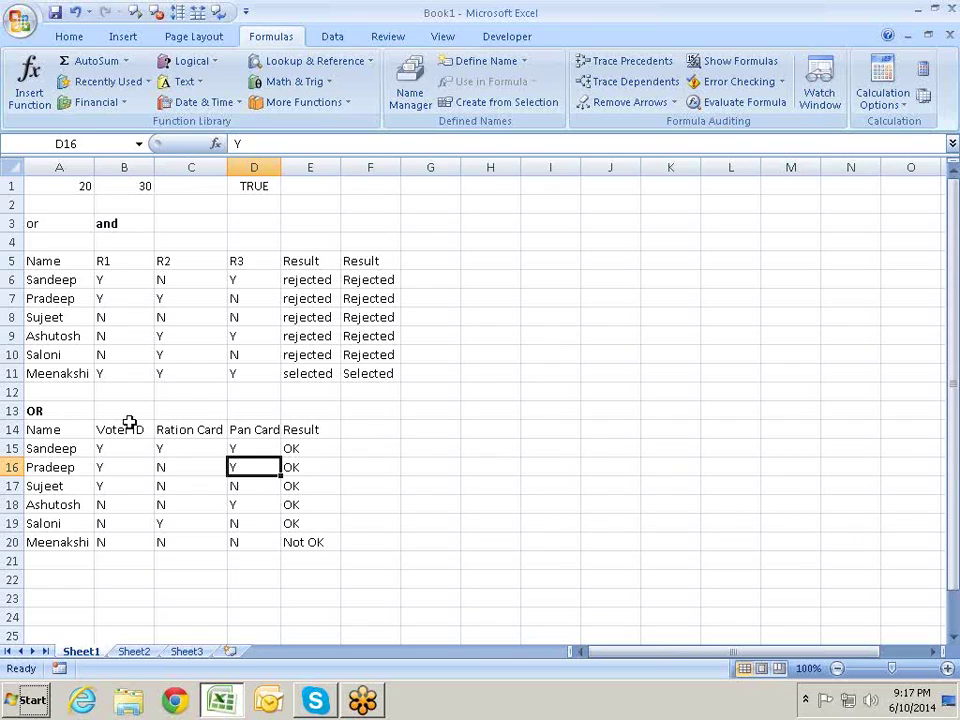
{"action": "left_click", "coordinate": [62, 408]}
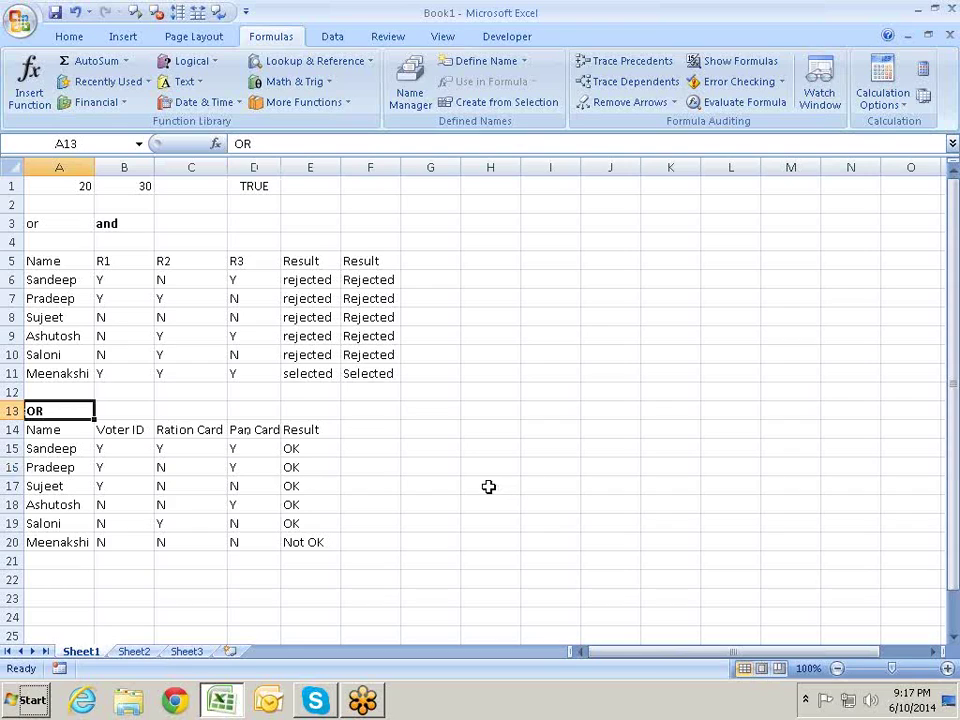
- Start an OR formula in F15 testing B15 and C15 for "Y"
{"action": "left_click", "coordinate": [381, 449]}
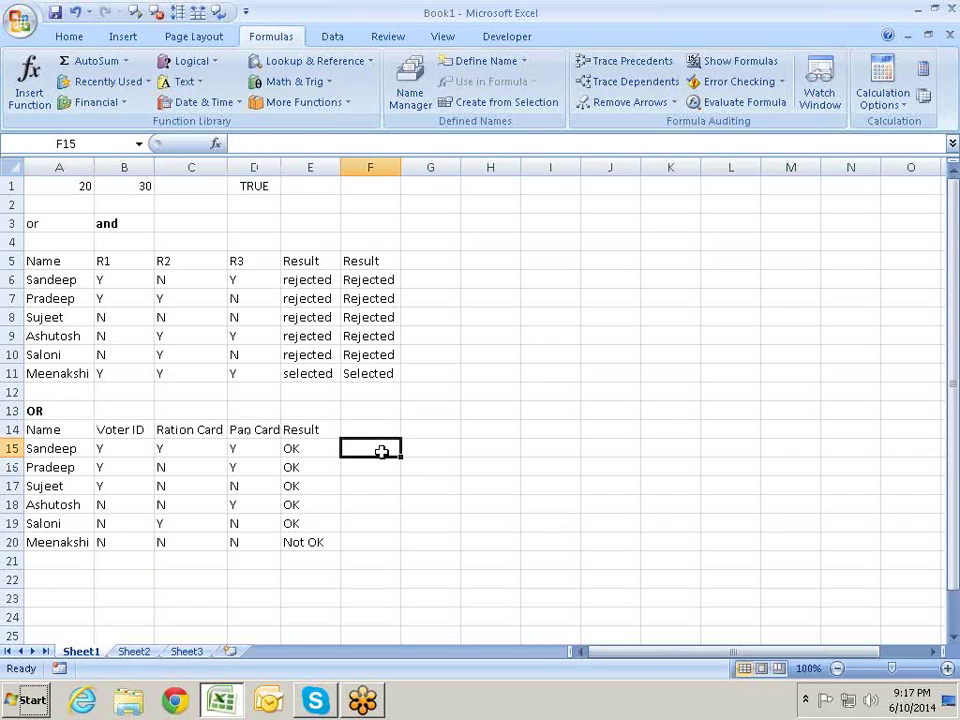
{"action": "type", "text": "=o"}
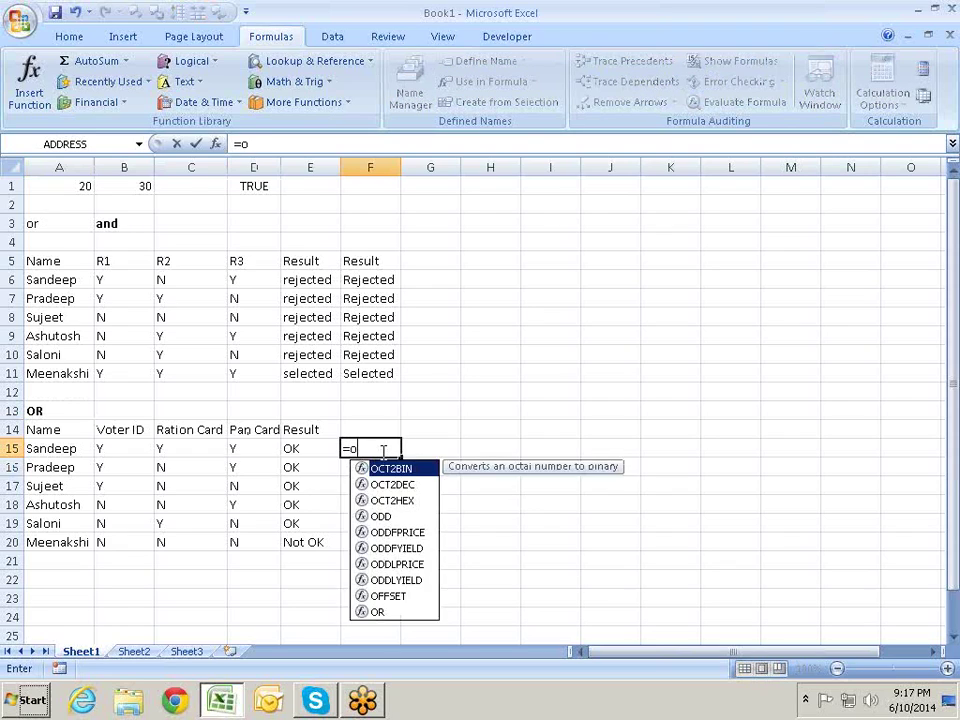
{"action": "type", "text": "r("}
{"action": "key", "text": "Left"}
{"action": "key", "text": "Left"}
{"action": "key", "text": "Left"}
{"action": "key", "text": "Left"}
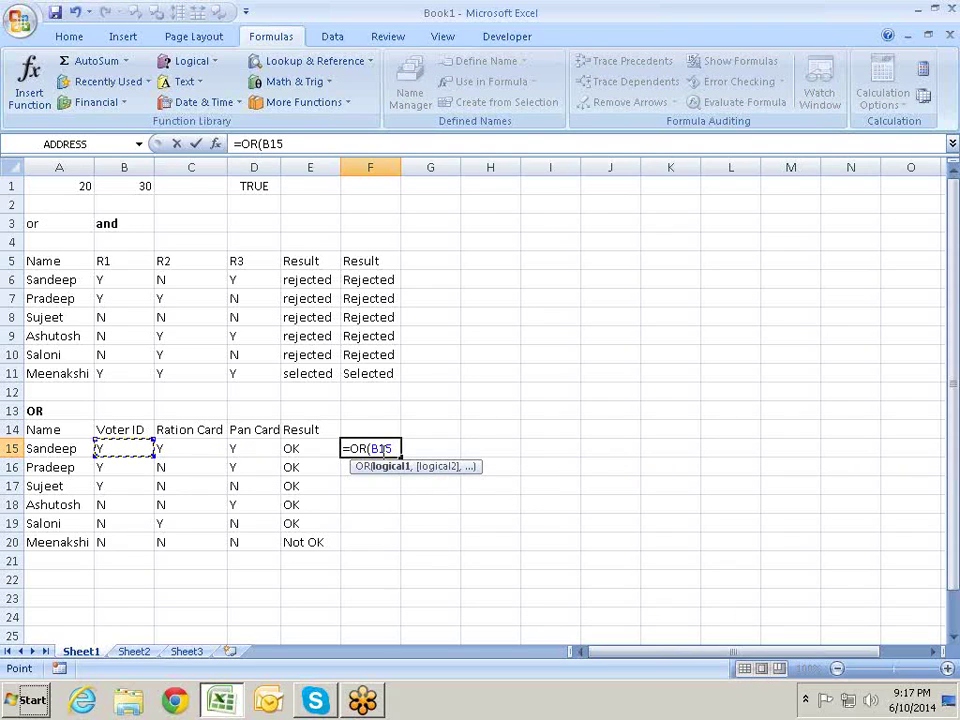
{"action": "type", "text": "=\""}
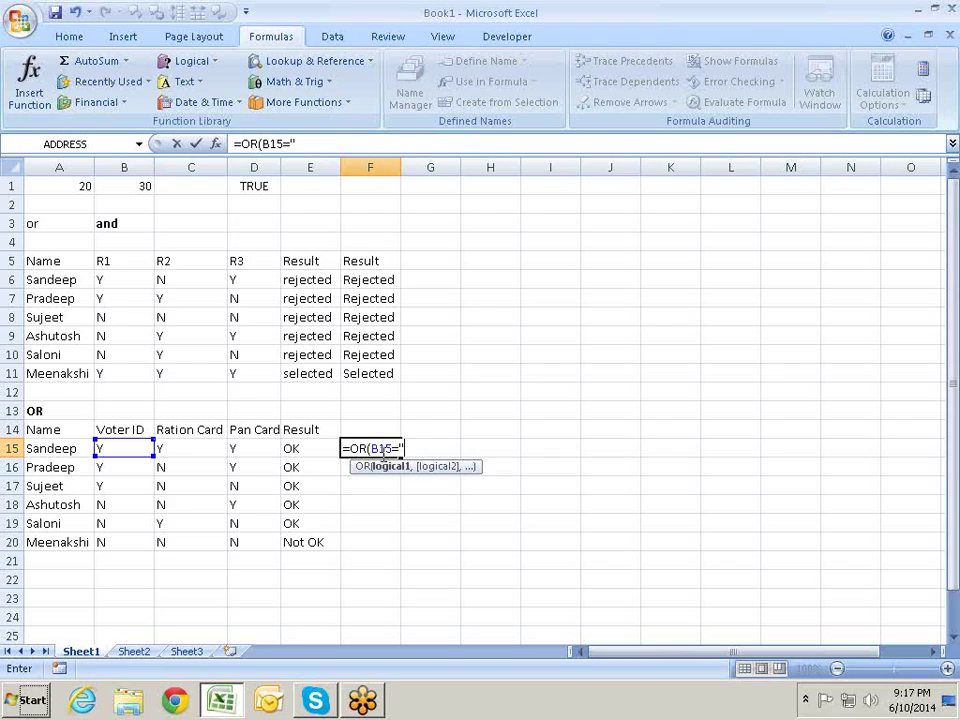
{"action": "type", "text": "Y\","}
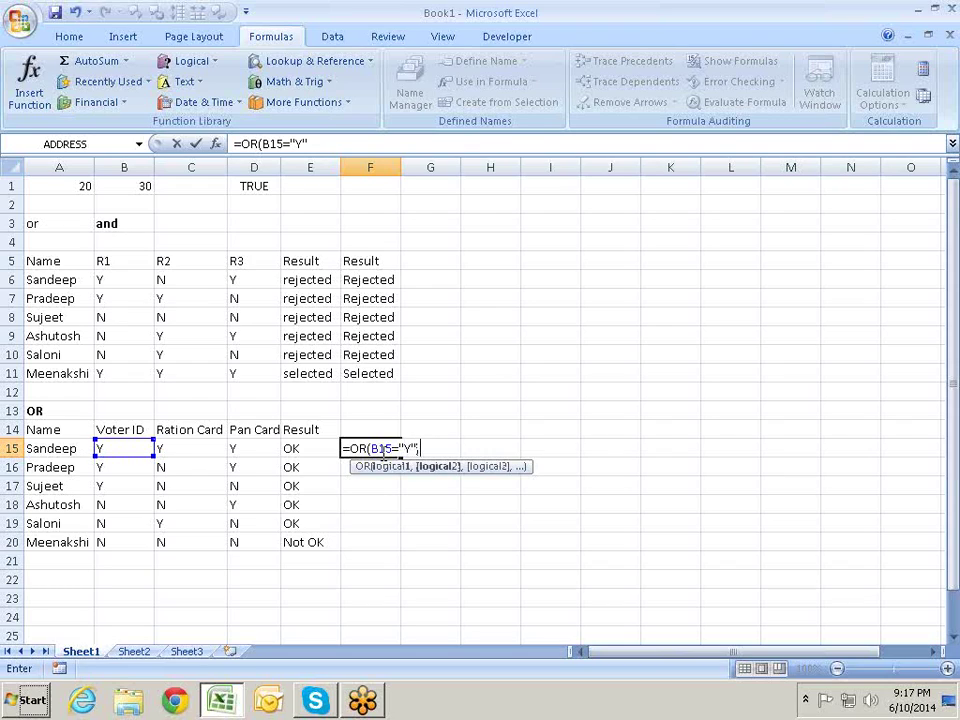
{"action": "key", "text": "Left"}
{"action": "key", "text": "Left"}
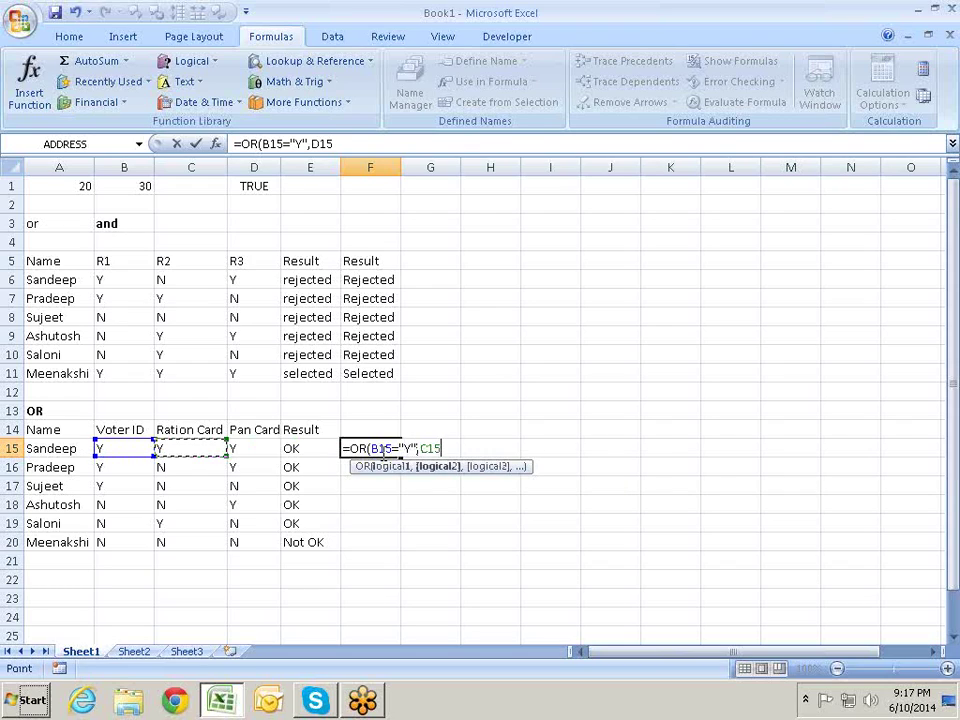
{"action": "key", "text": "Left"}
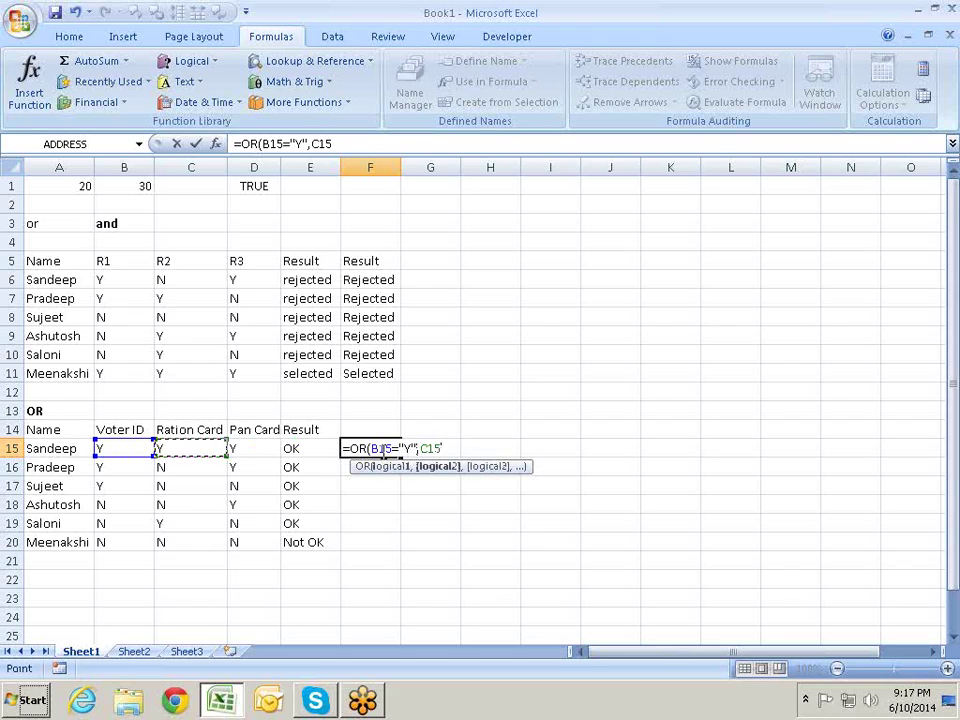
{"action": "type", "text": "="}
{"action": "type", "text": "\"Y\""}
{"action": "type", "text": ","}
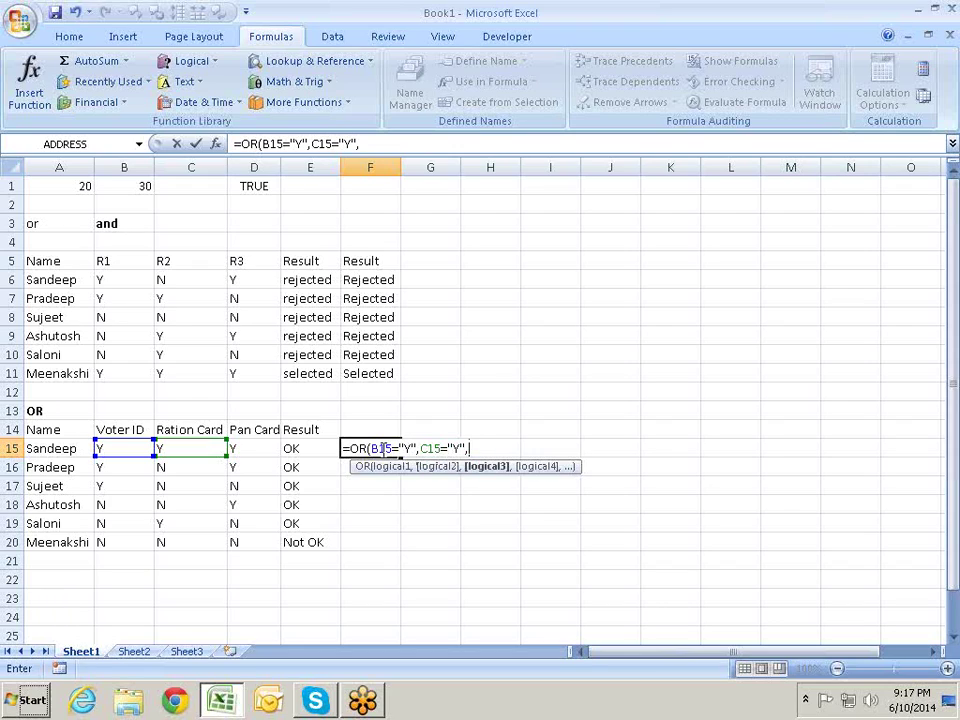
{"action": "type", "text": "\""}
{"action": "key", "text": "Return"}
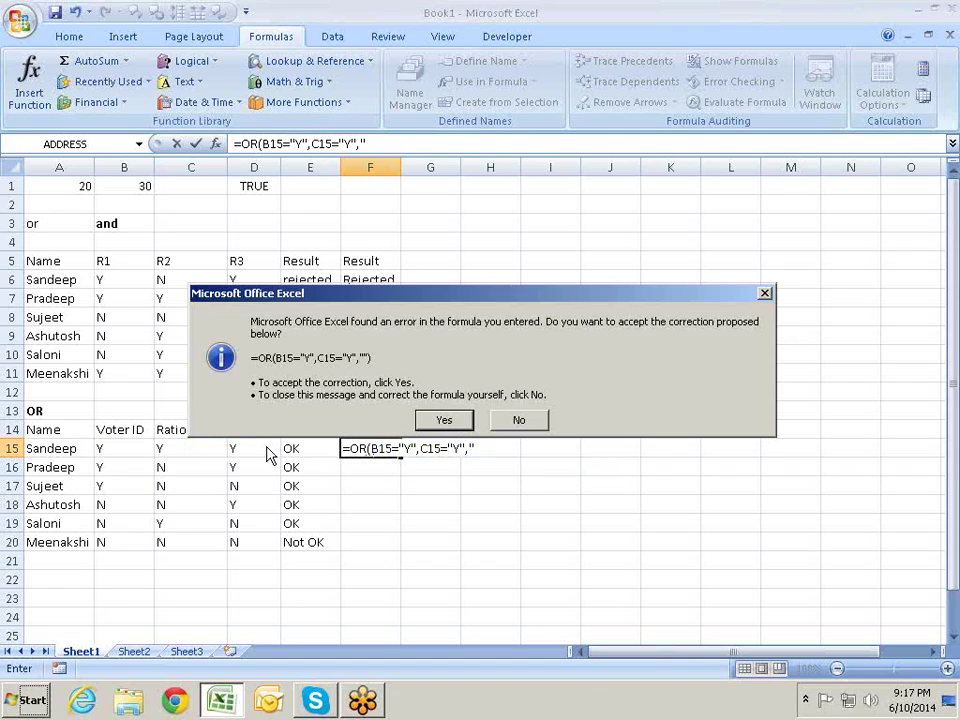
{"action": "left_click", "coordinate": [463, 420]}
- Fix F15's #VALUE! error so it reads =OR(B15="Y",C15="Y",D15="Y")
{"action": "left_click", "coordinate": [376, 449]}
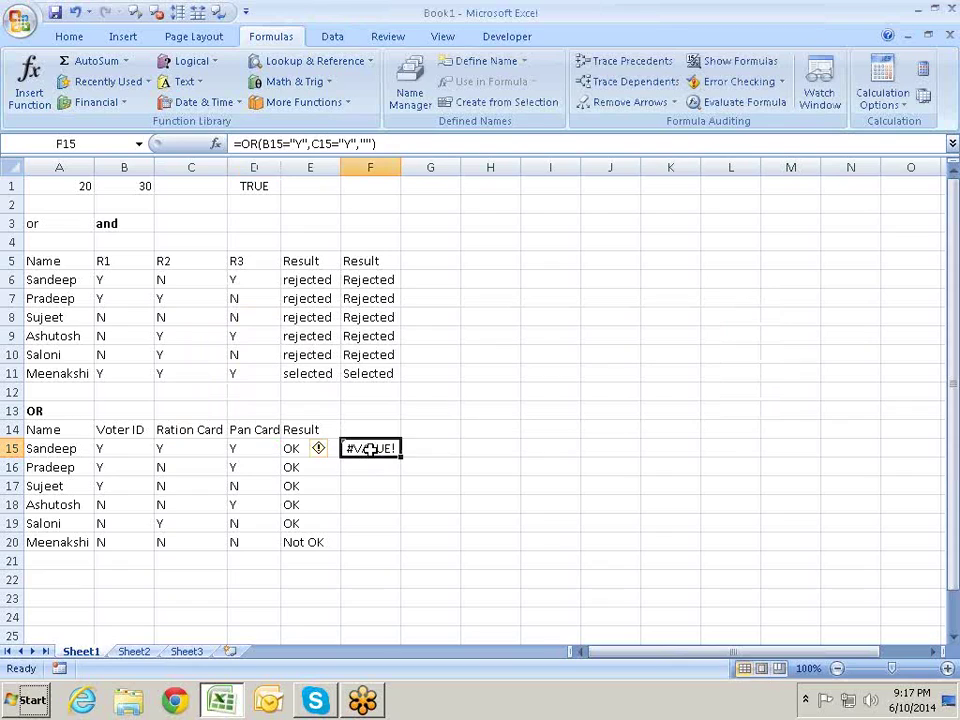
{"action": "double_click", "coordinate": [381, 452]}
{"action": "key", "text": "BackSpace"}
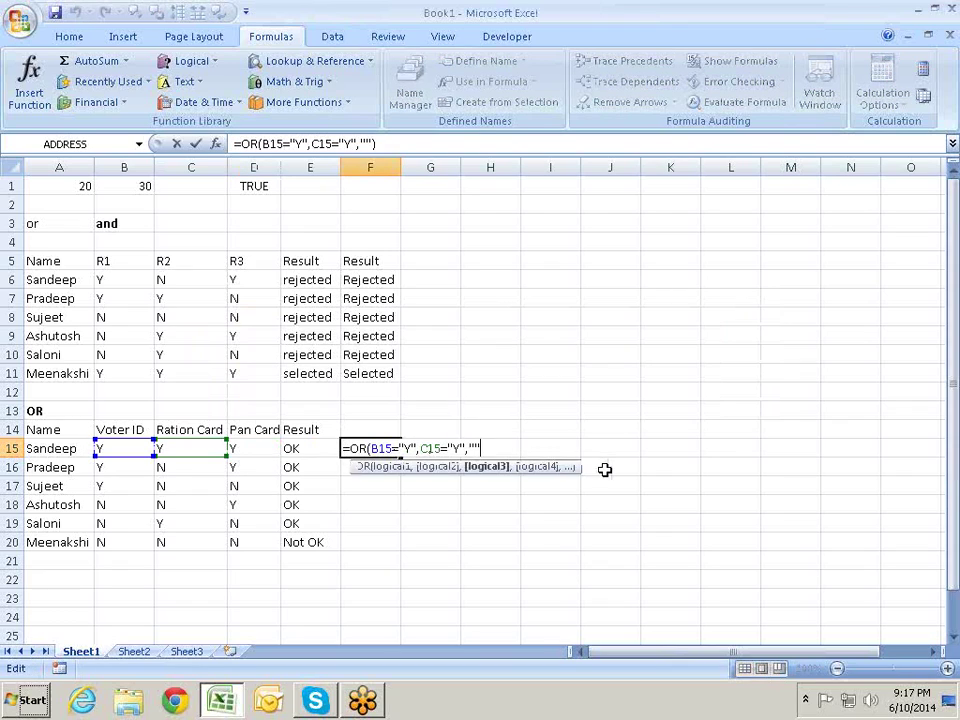
{"action": "key", "text": "BackSpace"}
{"action": "key", "text": "BackSpace"}
{"action": "left_click", "coordinate": [250, 449]}
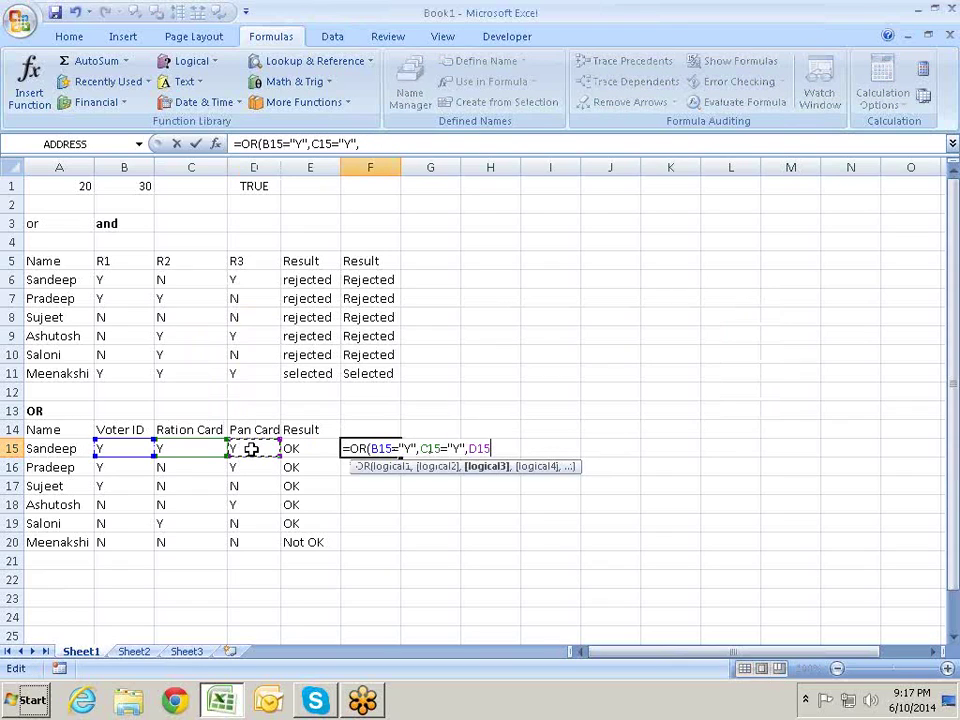
{"action": "type", "text": "="}
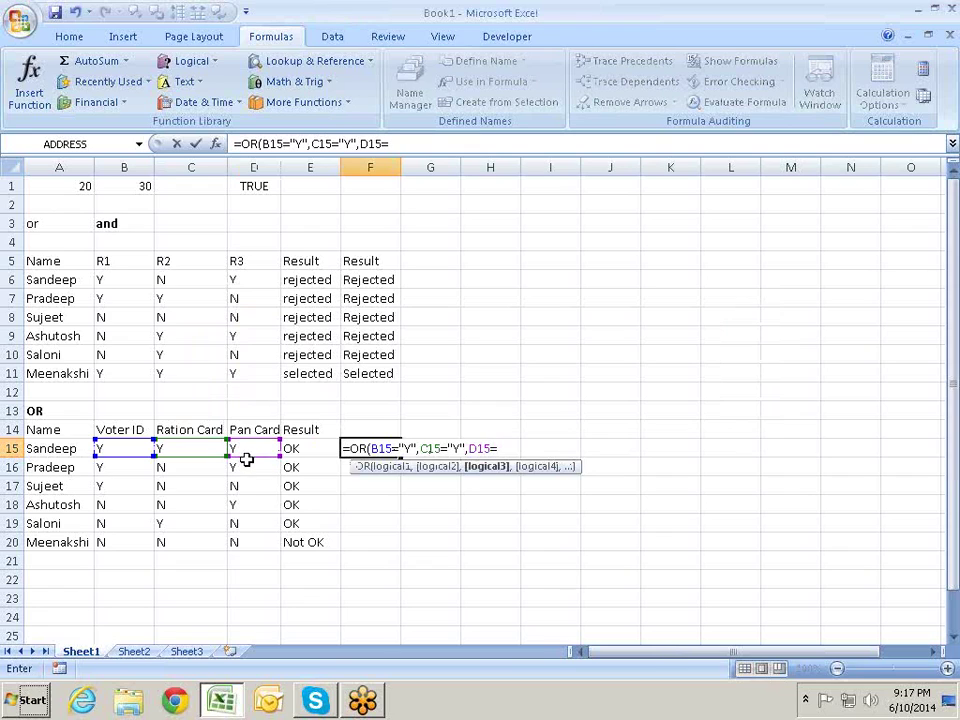
{"action": "key", "text": "Return"}
{"action": "key", "text": "Escape"}
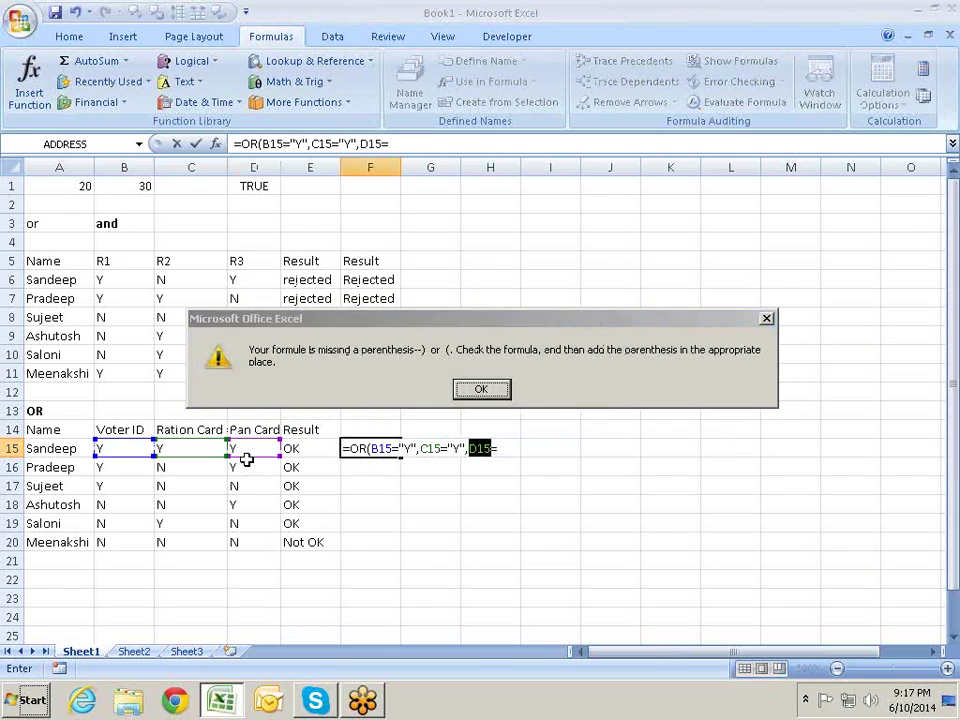
{"action": "key", "text": "Return"}
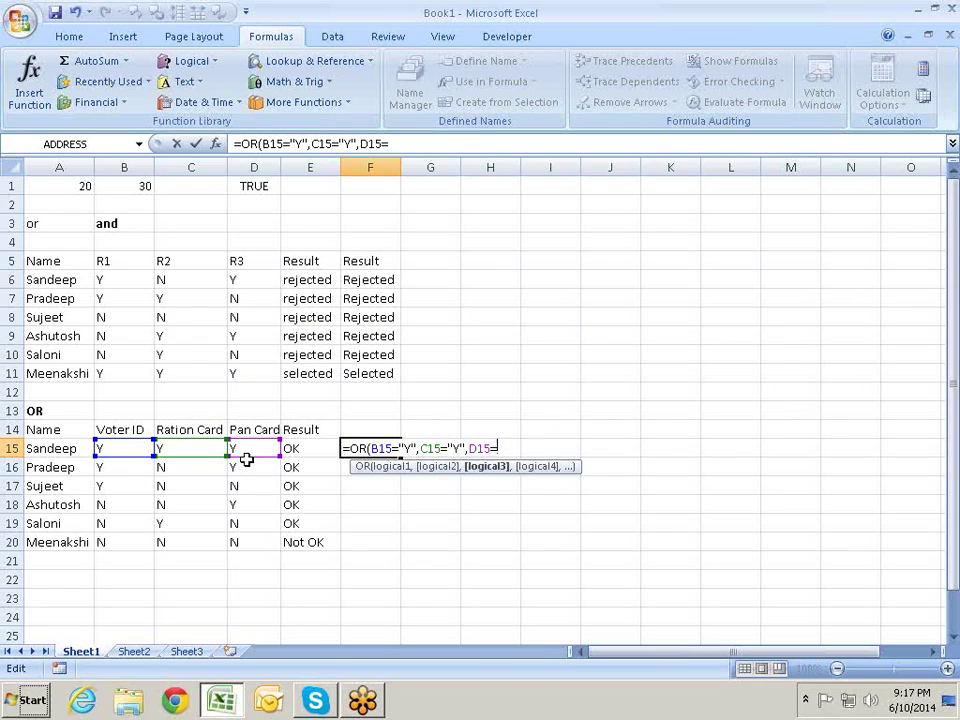
{"action": "type", "text": "\"Y\")"}
{"action": "key", "text": "Return"}
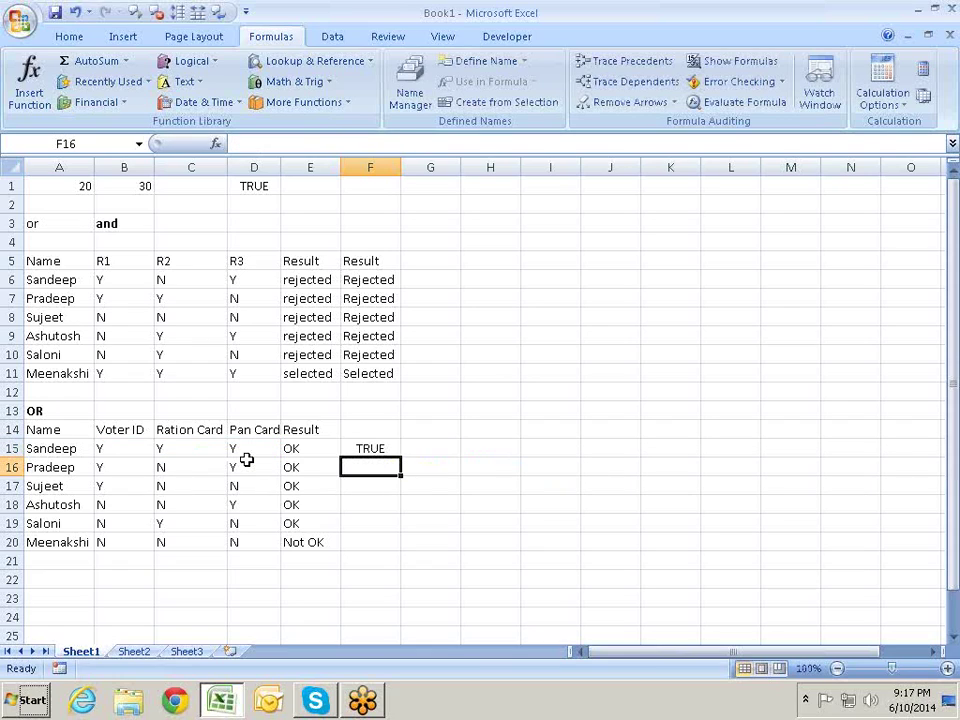
- Fill the OR formula down from F15 to F20
{"action": "key", "text": "ctrl+d"}
{"action": "key", "text": "Down"}
{"action": "key", "text": "ctrl+d"}
{"action": "key", "text": "Down"}
{"action": "key", "text": "ctrl+d"}
{"action": "key", "text": "Down"}
{"action": "key", "text": "ctrl+d"}
{"action": "key", "text": "Down"}
{"action": "key", "text": "ctrl+d"}
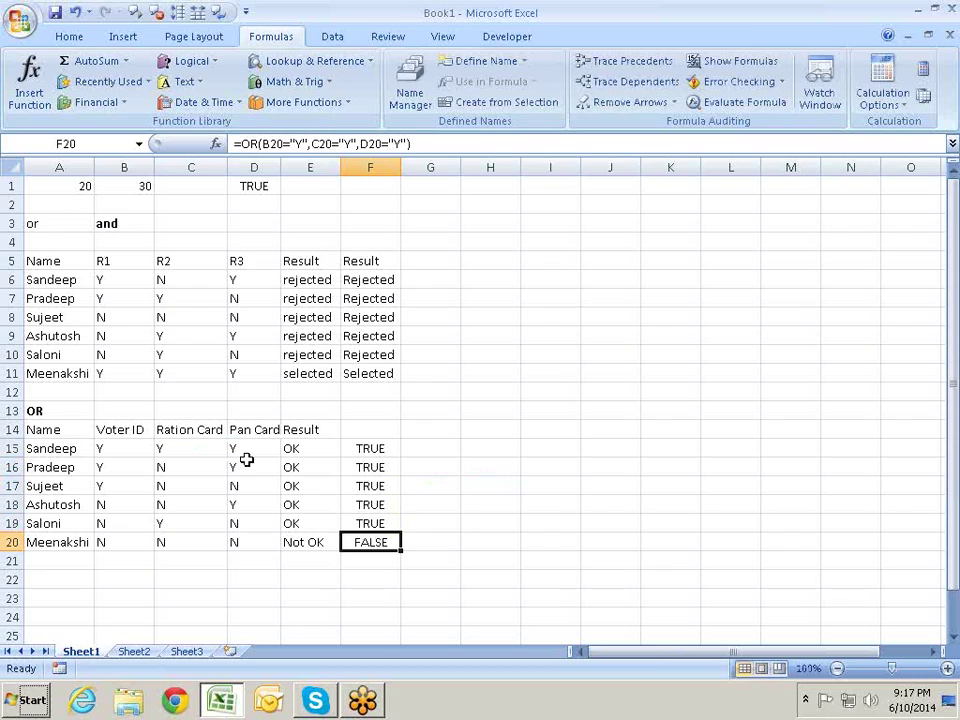
- Enter =IF(F15,"OK","Not OK") in G15
{"action": "key", "text": "Right"}
{"action": "key", "text": "Up"}
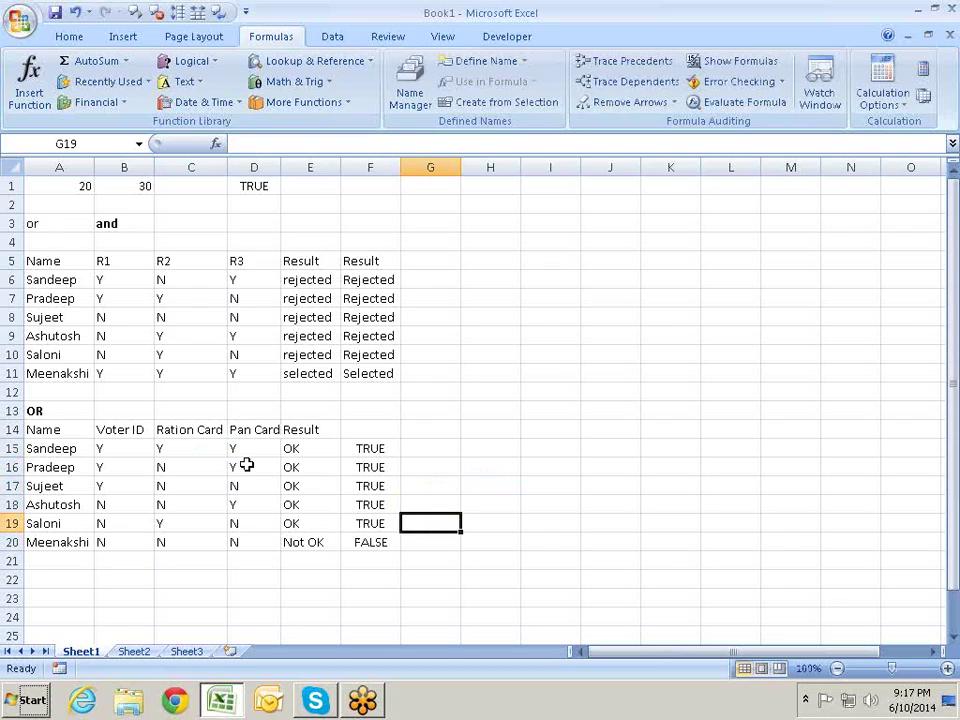
{"action": "key", "text": "Up"}
{"action": "key", "text": "Up"}
{"action": "key", "text": "Up"}
{"action": "key", "text": "Up"}
{"action": "type", "text": "="}
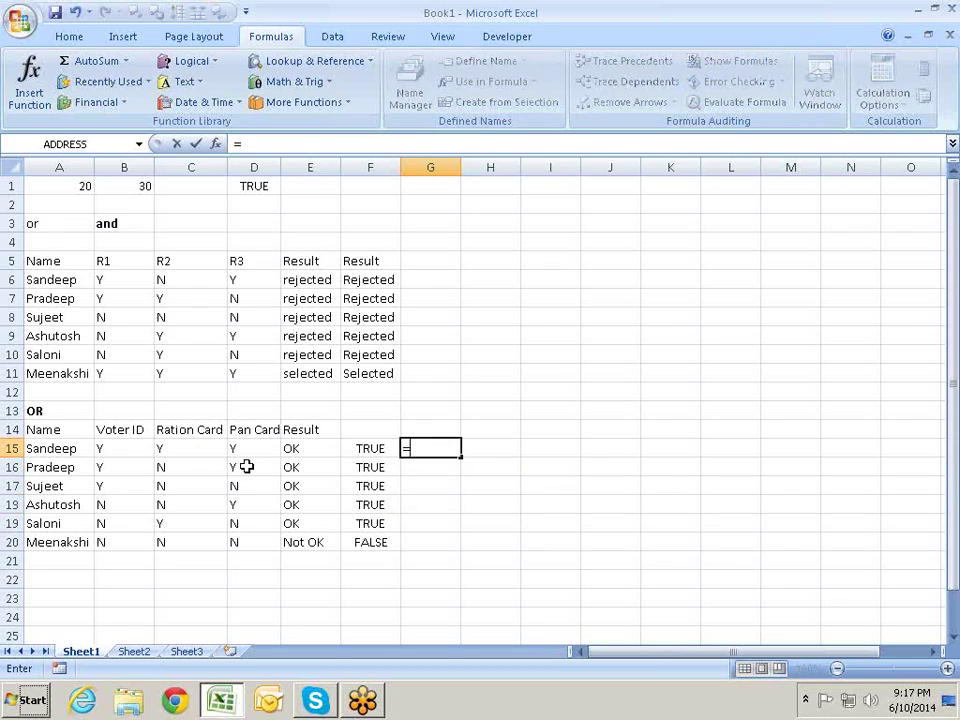
{"action": "type", "text": "if"}
{"action": "key", "text": "Tab"}
{"action": "key", "text": "Left"}
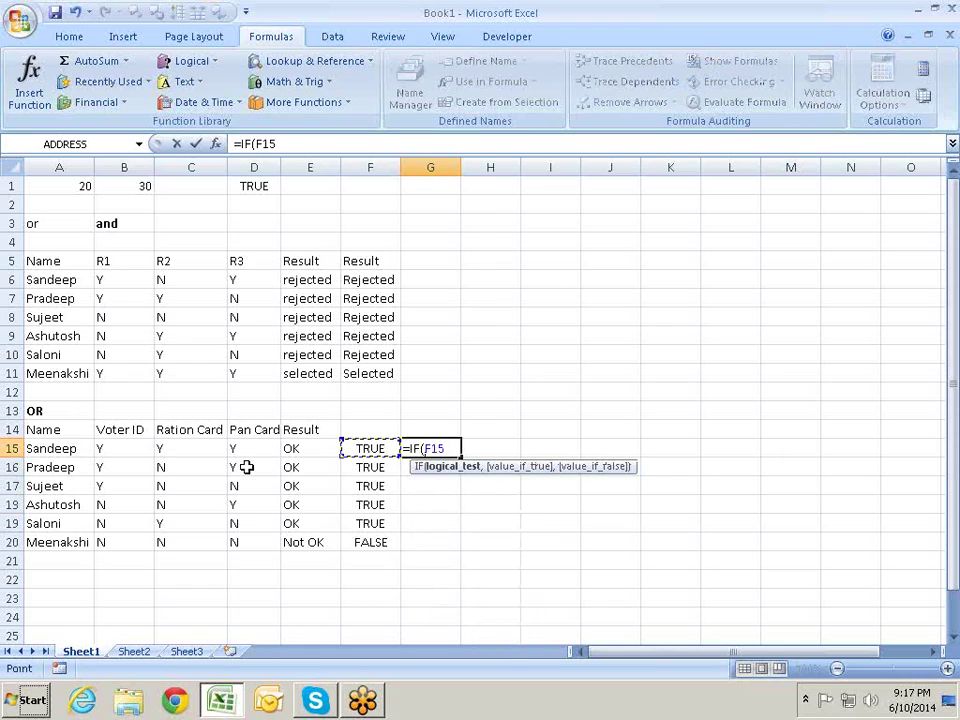
{"action": "type", "text": ","}
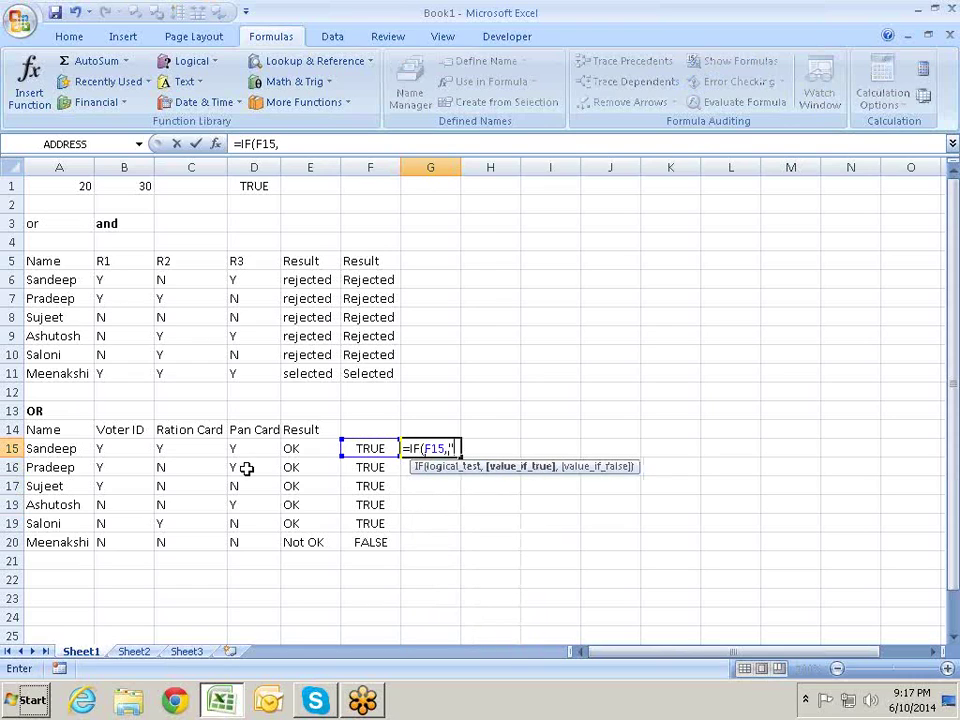
{"action": "type", "text": "\"O"}
{"action": "type", "text": "K\""}
{"action": "type", "text": ","}
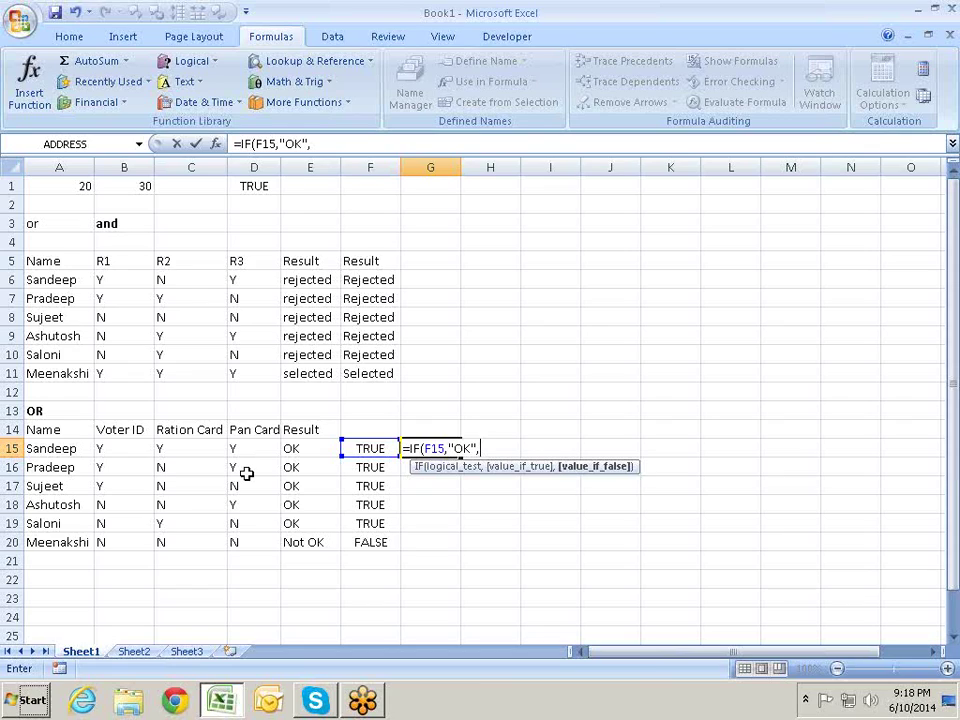
{"action": "type", "text": "\""}
{"action": "type", "text": "Not"}
{"action": "type", "text": " OK"}
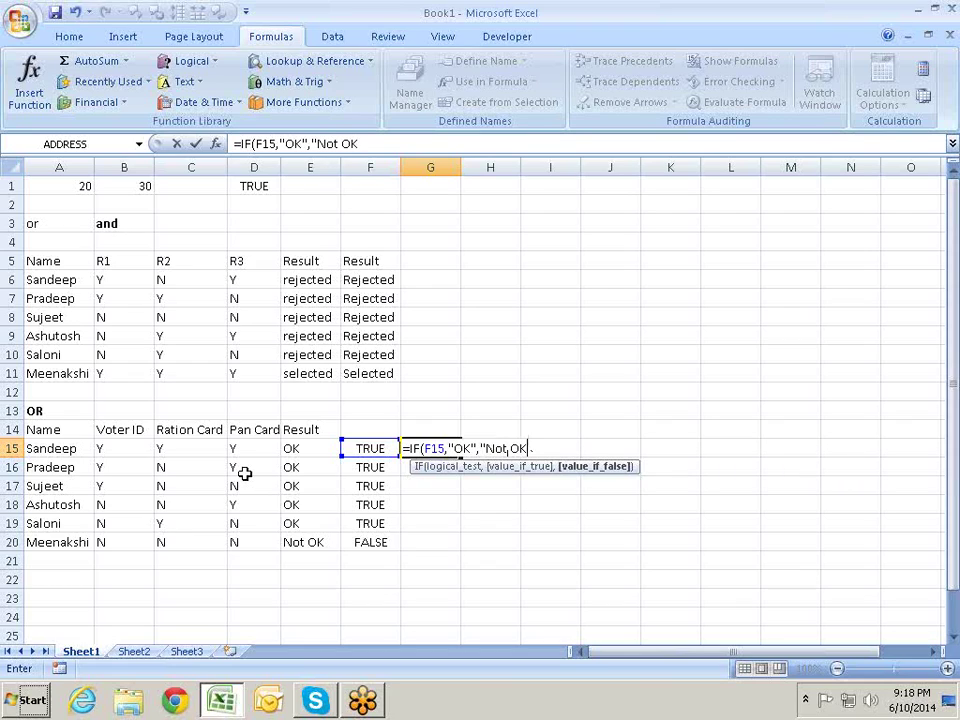
{"action": "type", "text": "\""}
{"action": "type", "text": ")"}
{"action": "key", "text": "Return"}
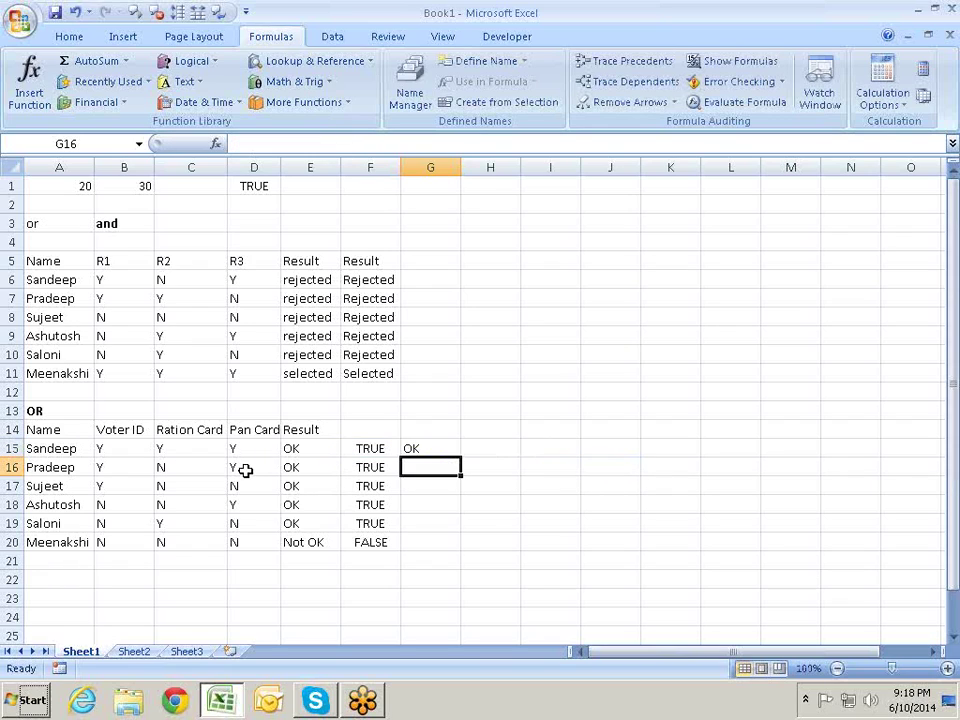
- Fill the G15 IF formula down to G20, then reopen F15's OR formula for editing
{"action": "key", "text": "ctrl+d"}
{"action": "key", "text": "Down"}
{"action": "key", "text": "ctrl+d"}
{"action": "key", "text": "Down"}
{"action": "key", "text": "ctrl+d"}
{"action": "key", "text": "Down"}
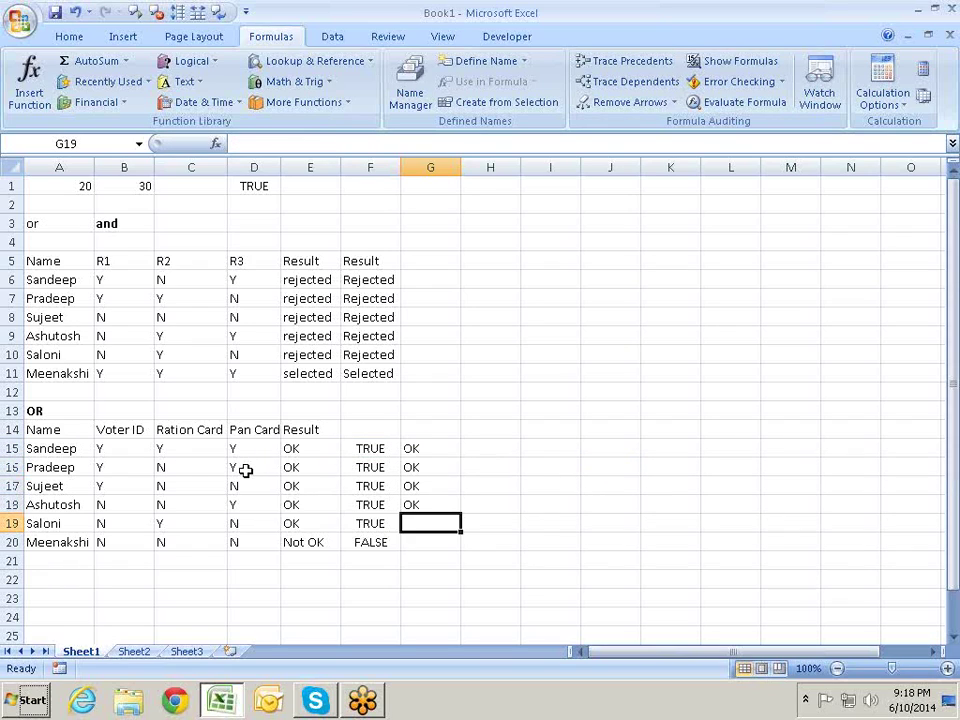
{"action": "key", "text": "ctrl+d"}
{"action": "key", "text": "Down"}
{"action": "key", "text": "ctrl+d"}
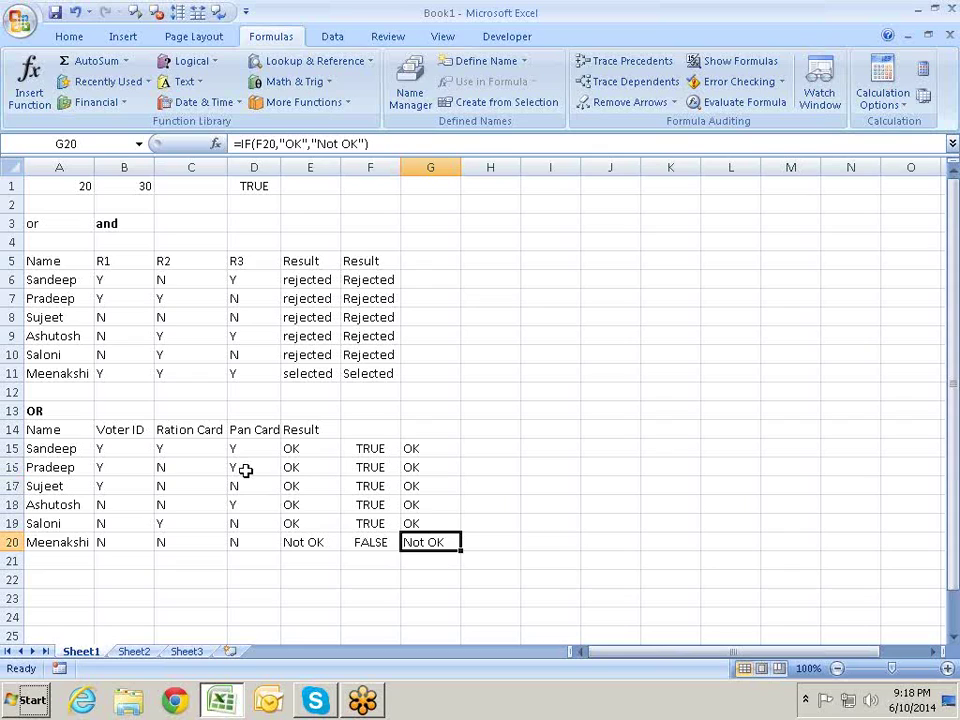
{"action": "key", "text": "Up"}
{"action": "key", "text": "Up"}
{"action": "key", "text": "Up"}
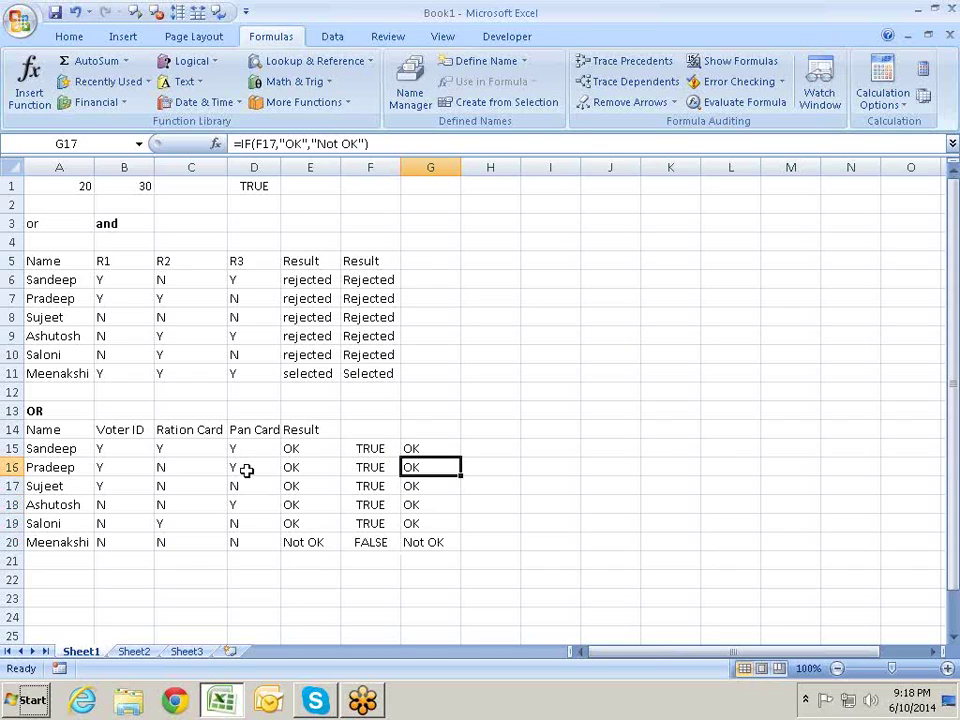
{"action": "key", "text": "Up"}
{"action": "key", "text": "Up"}
{"action": "key", "text": "Left"}
{"action": "key", "text": "F2"}
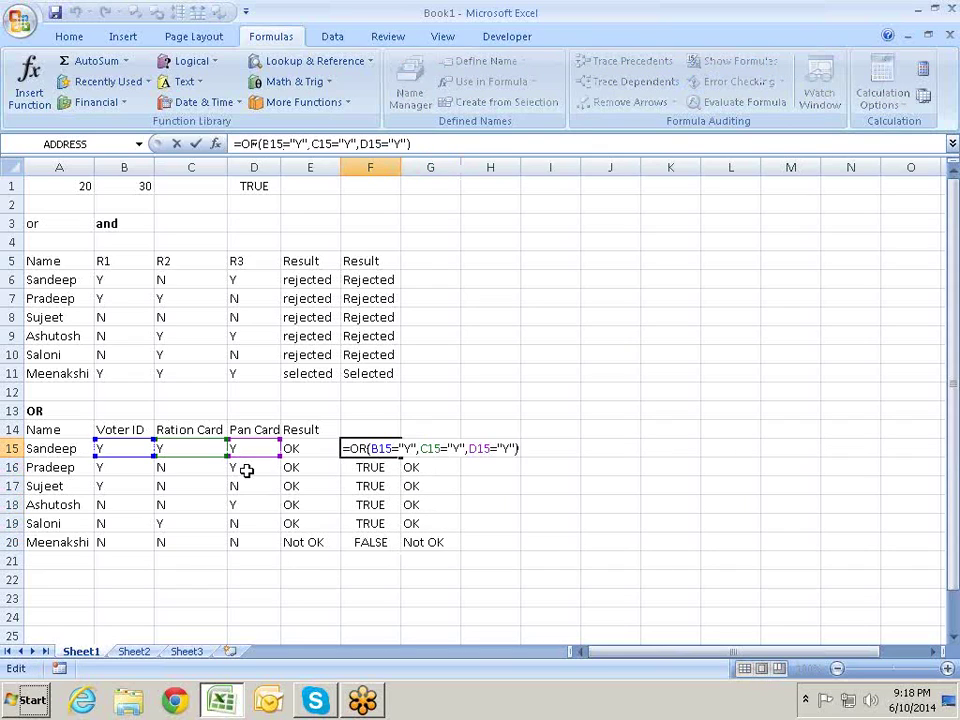
- Replace F15 in G15's formula with OR(B15="Y",C15="Y",D15="Y")
{"action": "key", "text": "shift+Left"}
{"action": "key", "text": "shift+Left"}
{"action": "key", "text": "shift+Left"}
{"action": "key", "text": "shift+Left"}
{"action": "key", "text": "shift+Left"}
{"action": "key", "text": "shift+Left"}
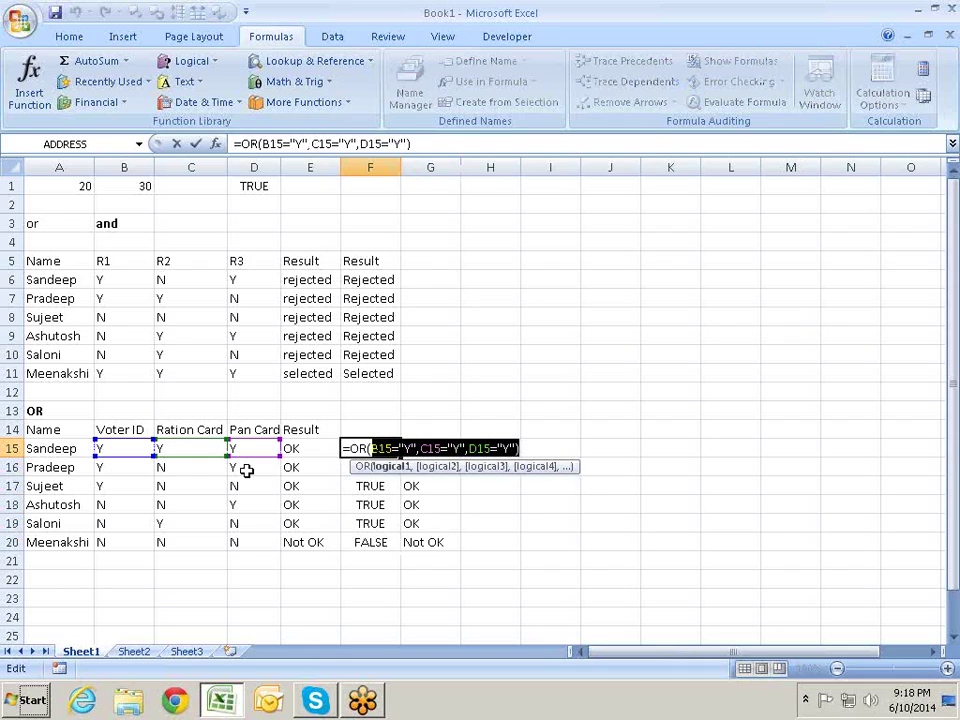
{"action": "key", "text": "shift+Left"}
{"action": "key", "text": "shift+Left"}
{"action": "key", "text": "shift+Left"}
{"action": "key", "text": "Tab"}
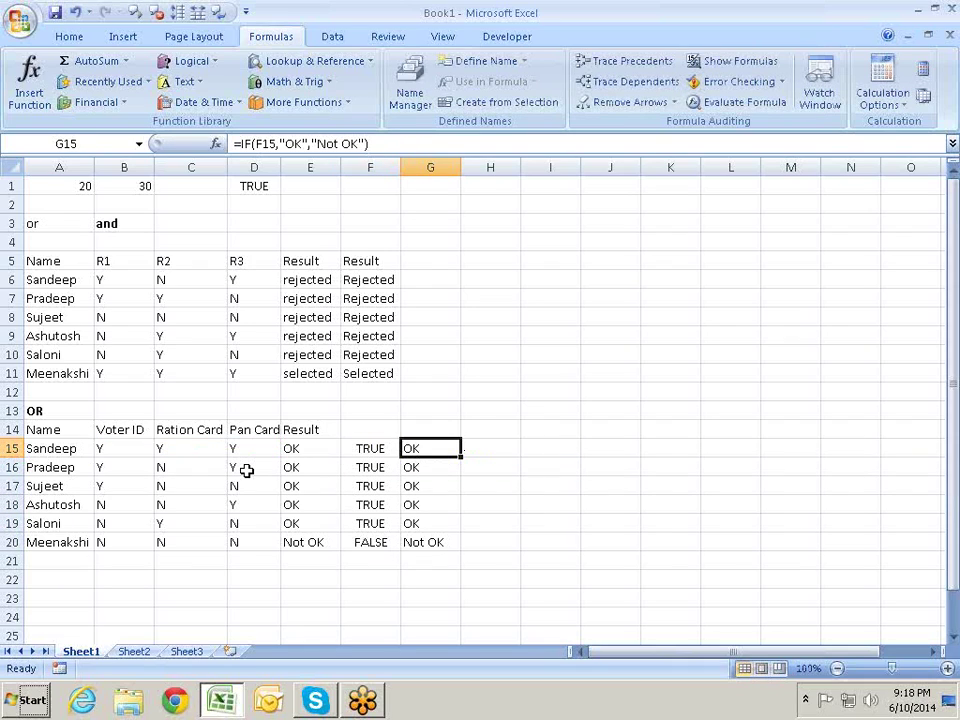
{"action": "key", "text": "F2"}
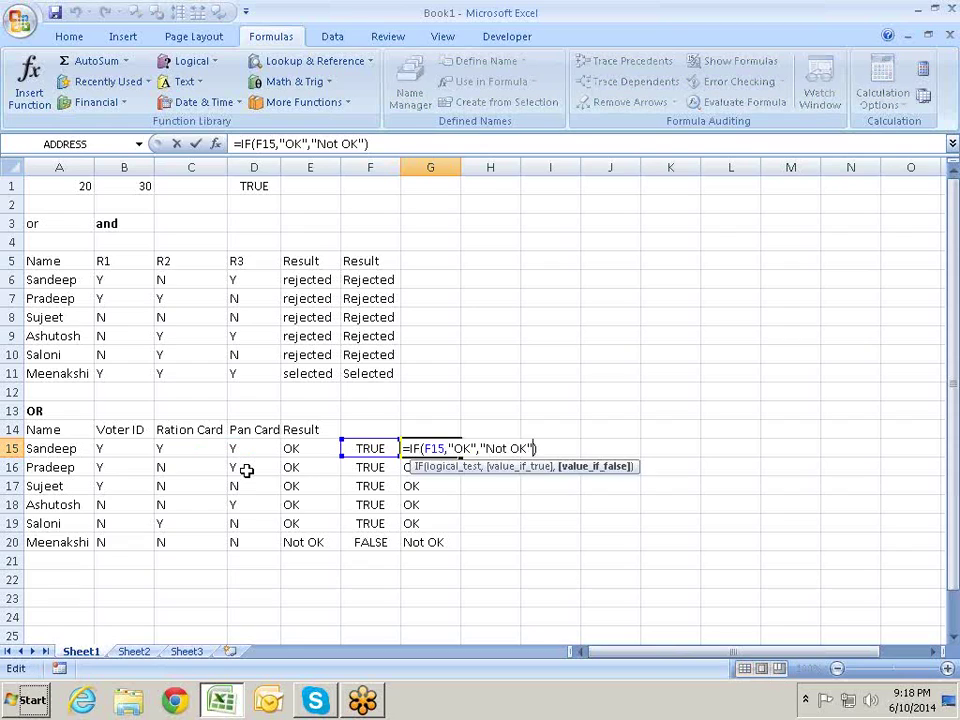
{"action": "key", "text": "Left"}
{"action": "key", "text": "Left"}
{"action": "key", "text": "Left"}
{"action": "key", "text": "shift+Left"}
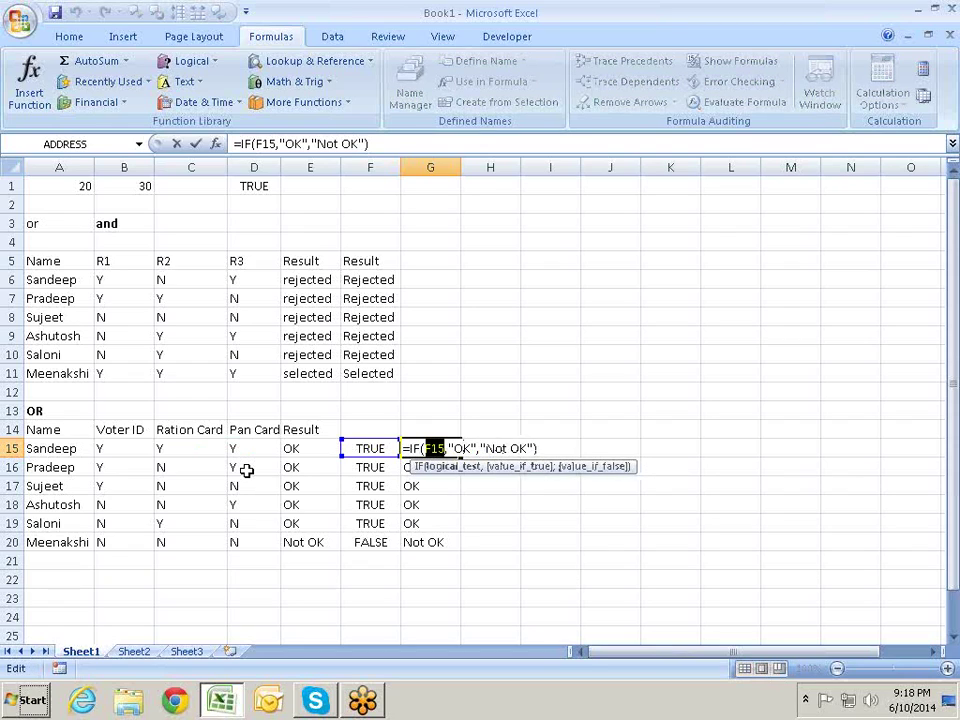
{"action": "key", "text": "shift+Left"}
{"action": "type", "text": "OR(B15=\"Y\",C15=\"Y\",D15=\"Y\")"}
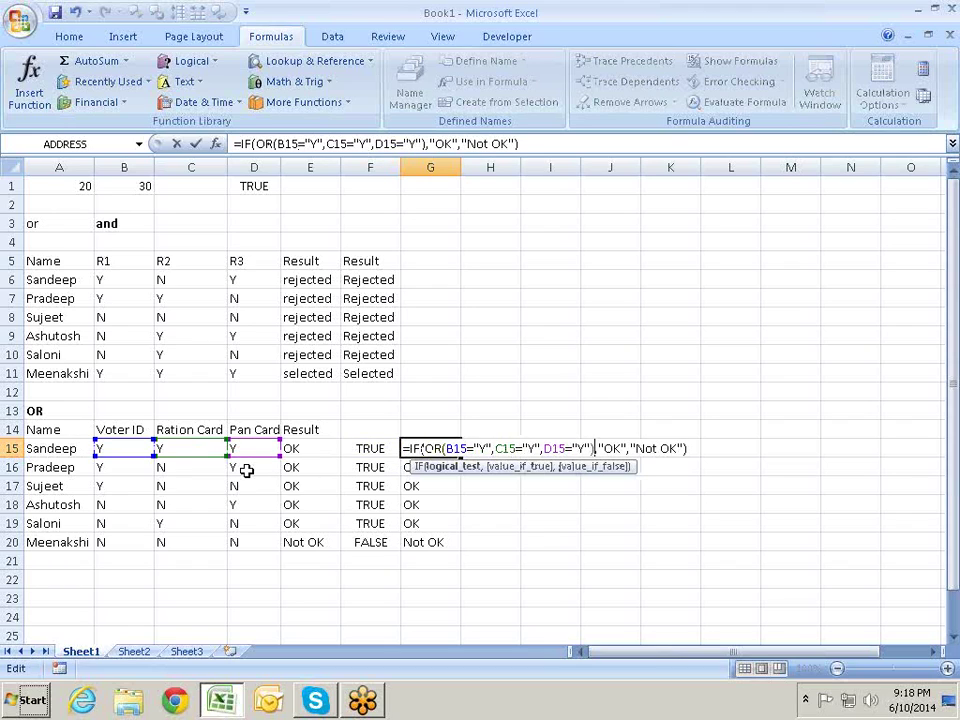
{"action": "key", "text": "Return"}
- Copy the combined IF-OR formulas from G15:G20 into F15:F20
{"action": "key", "text": "Down"}
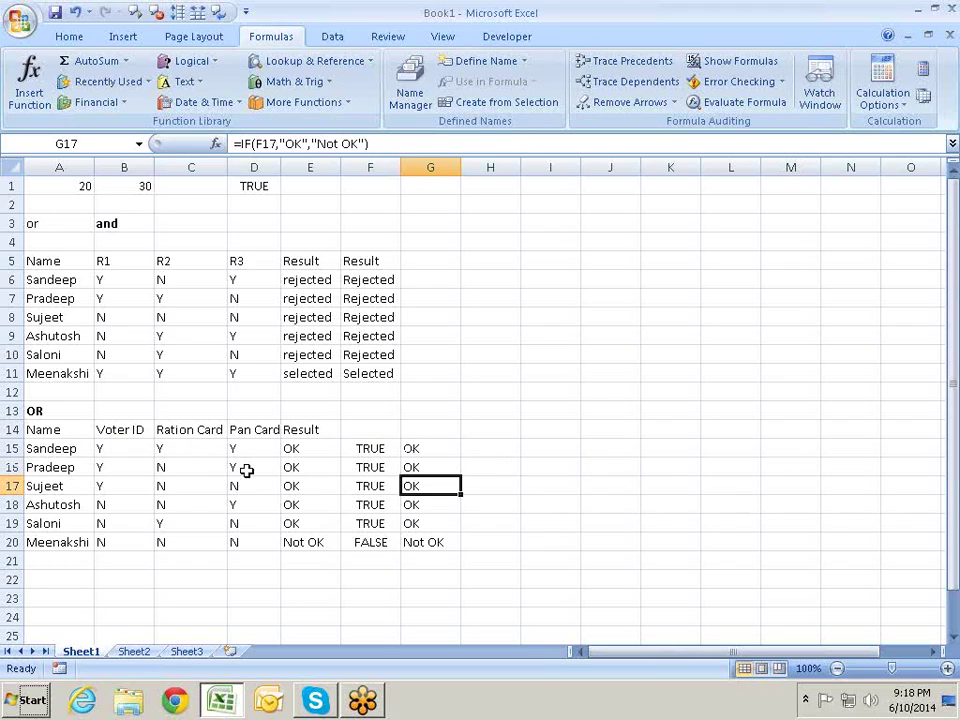
{"action": "key", "text": "Down"}
{"action": "key", "text": "Down"}
{"action": "key", "text": "Down"}
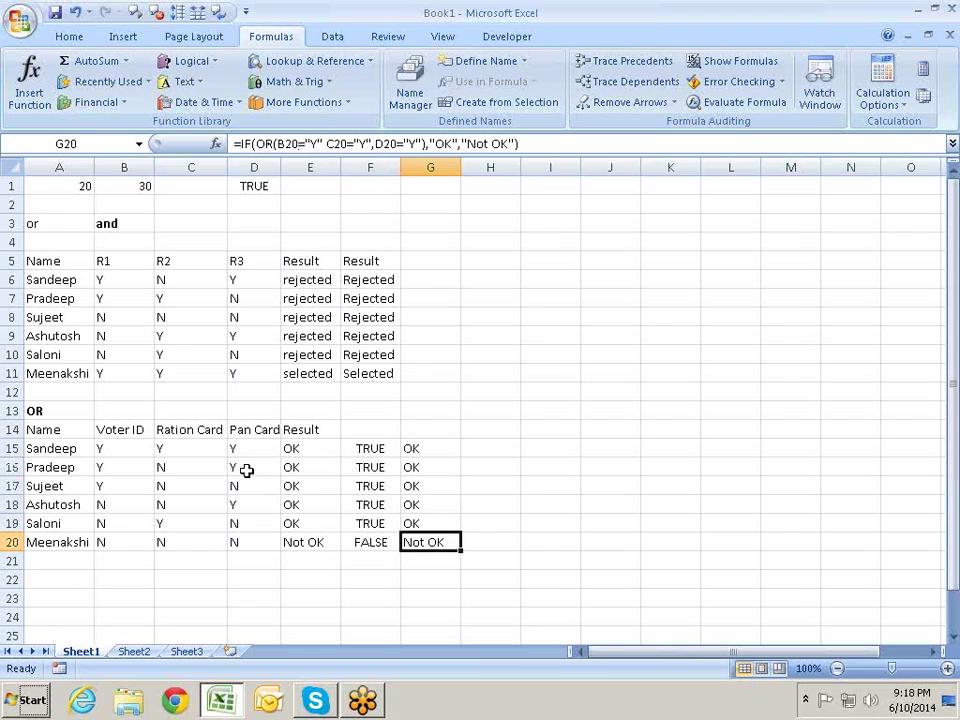
{"action": "key", "text": "Left"}
{"action": "key", "text": "Up"}
{"action": "key", "text": "Up"}
{"action": "key", "text": "Up"}
{"action": "key", "text": "Up"}
{"action": "key", "text": "Up"}
{"action": "key", "text": "Right"}
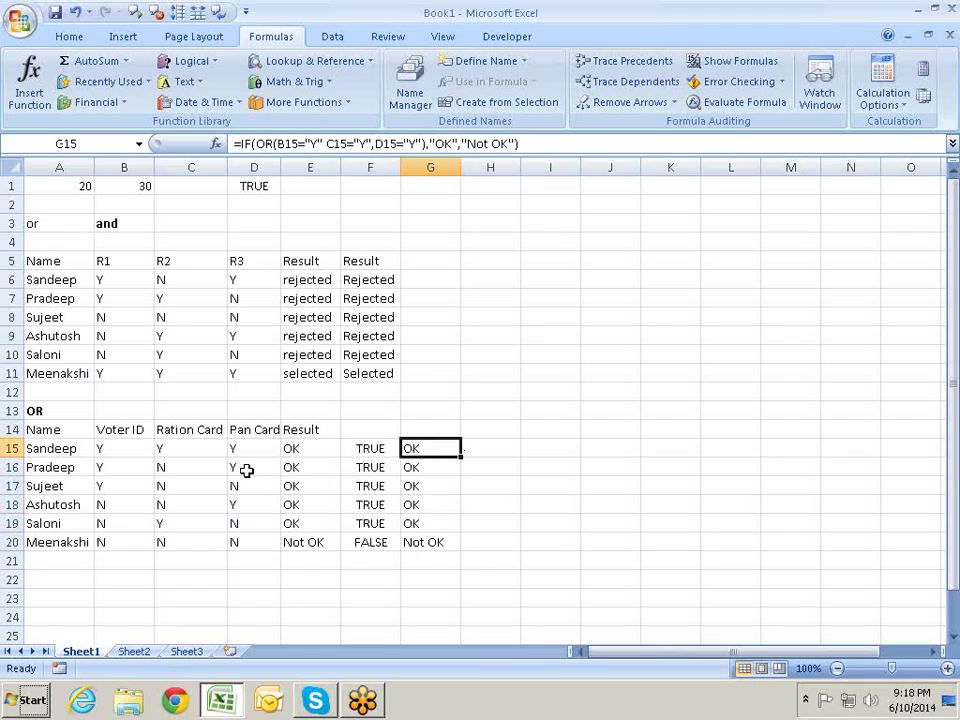
{"action": "key", "text": "ctrl+shift+Down"}
{"action": "key", "text": "ctrl+c"}
{"action": "key", "text": "Left"}
{"action": "key", "text": "Return"}
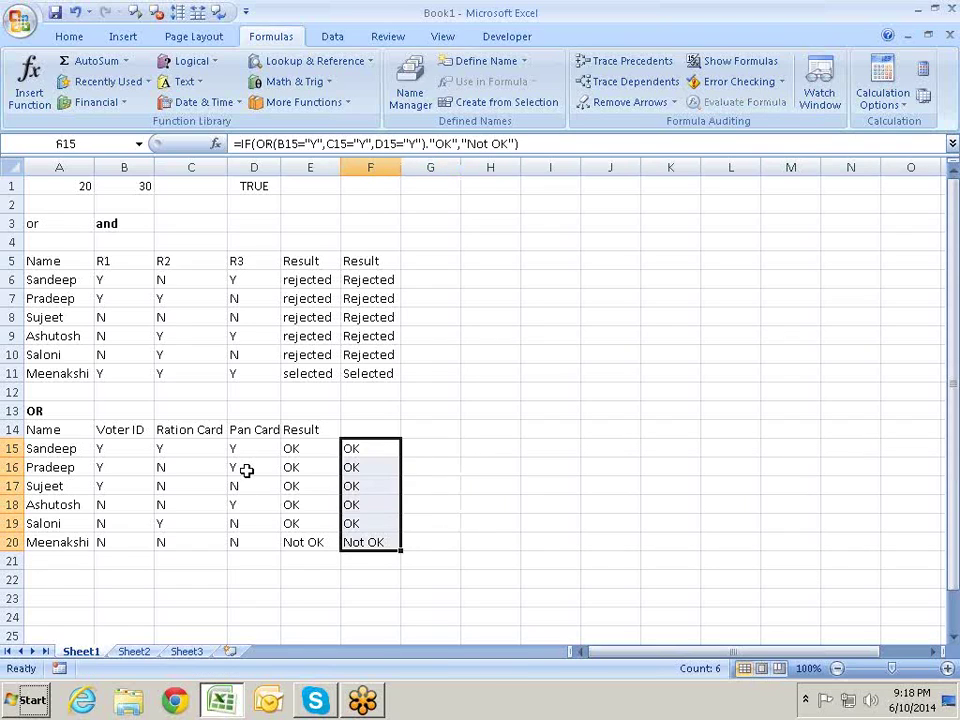
{"action": "key", "text": "Up"}
{"action": "key", "text": "Down"}
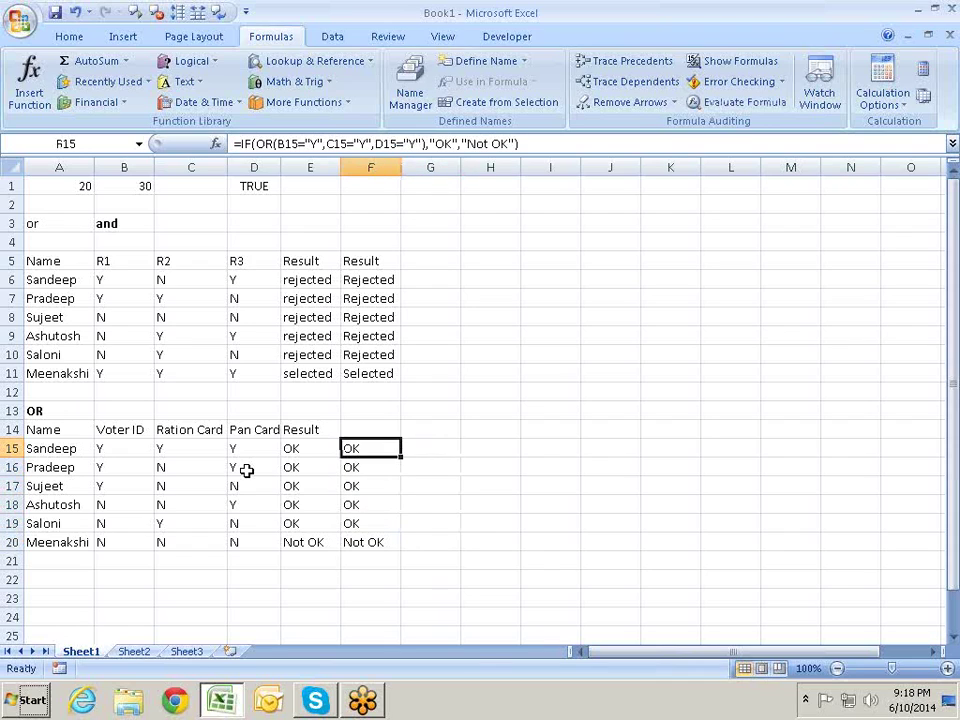
- Check F16's formula and copy the Result heading from E14
{"action": "key", "text": "Down"}
{"action": "key", "text": "Up"}
{"action": "key", "text": "Left"}
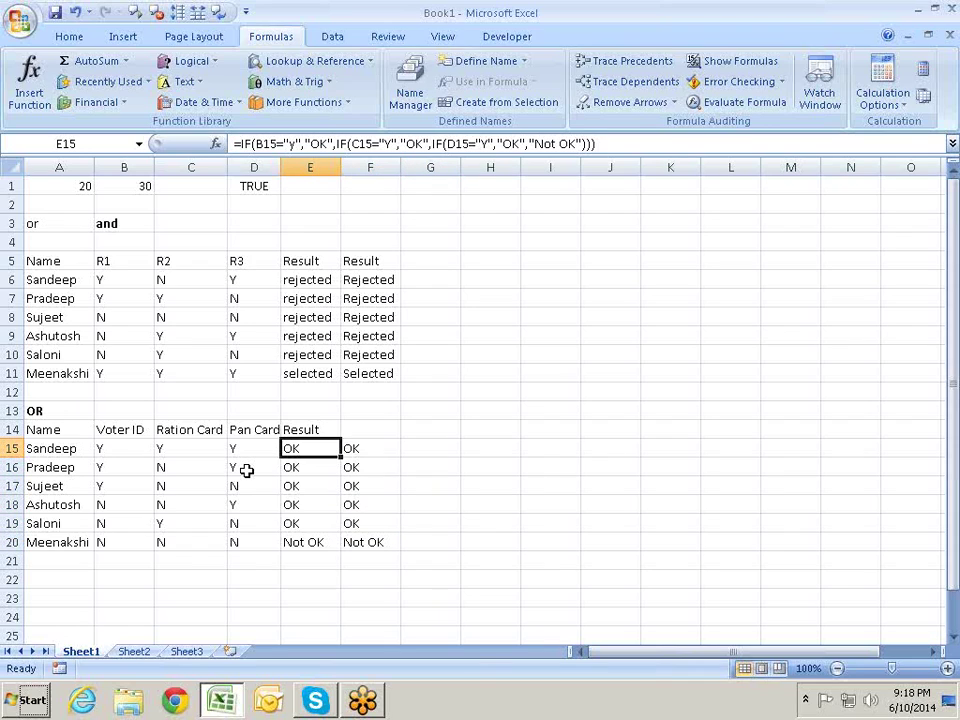
{"action": "key", "text": "Up"}
{"action": "key", "text": "ctrl+c"}
{"action": "key", "text": "ctrl+Right"}
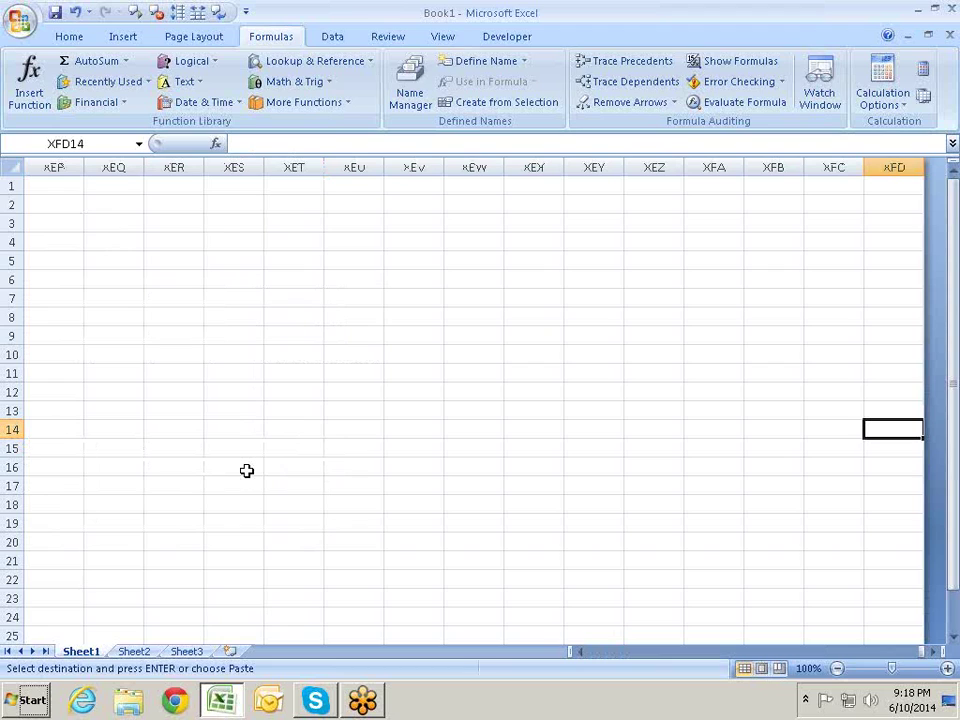
- Paste the copied Result heading into F14
{"action": "key", "text": "ctrl+Left"}
{"action": "key", "text": "Left"}
{"action": "key", "text": "Left"}
{"action": "key", "text": "Left"}
{"action": "key", "text": "Left"}
{"action": "key", "text": "Right"}
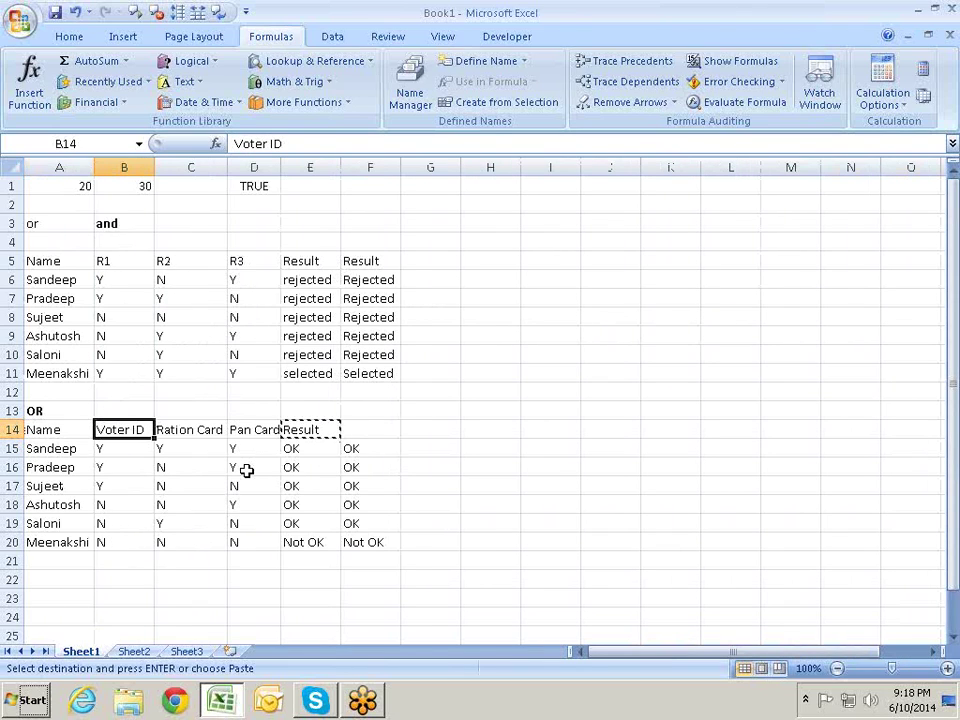
{"action": "key", "text": "Right"}
{"action": "key", "text": "Right"}
{"action": "key", "text": "Right"}
{"action": "key", "text": "Right"}
{"action": "key", "text": "Return"}
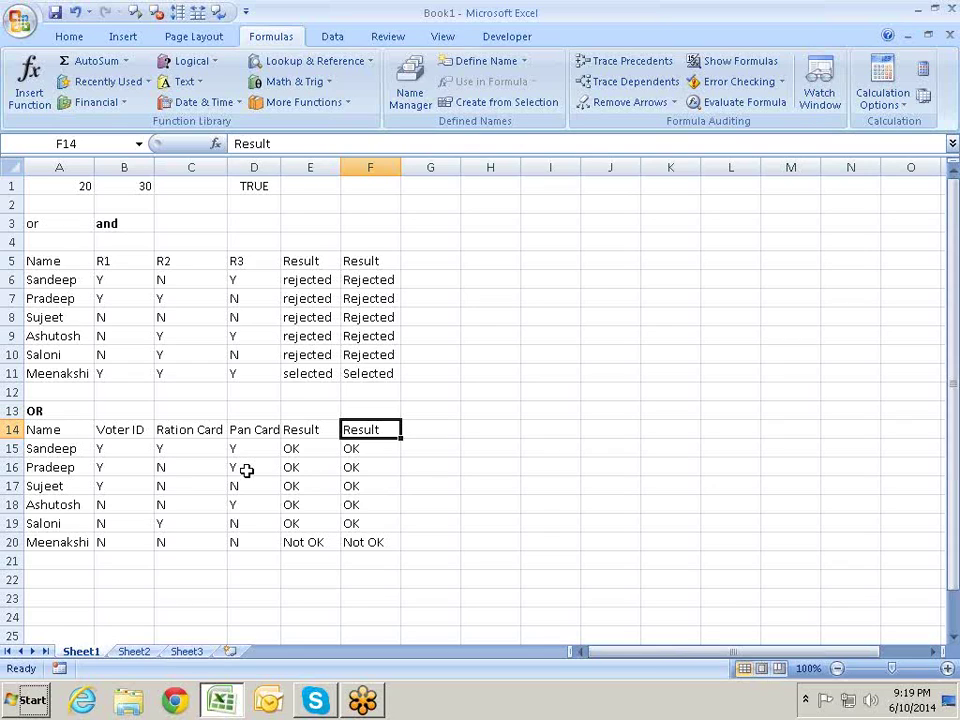
{"action": "key", "text": "Up"}
{"action": "key", "text": "Up"}
{"action": "key", "text": "Up"}
{"action": "key", "text": "Left"}
{"action": "key", "text": "Left"}
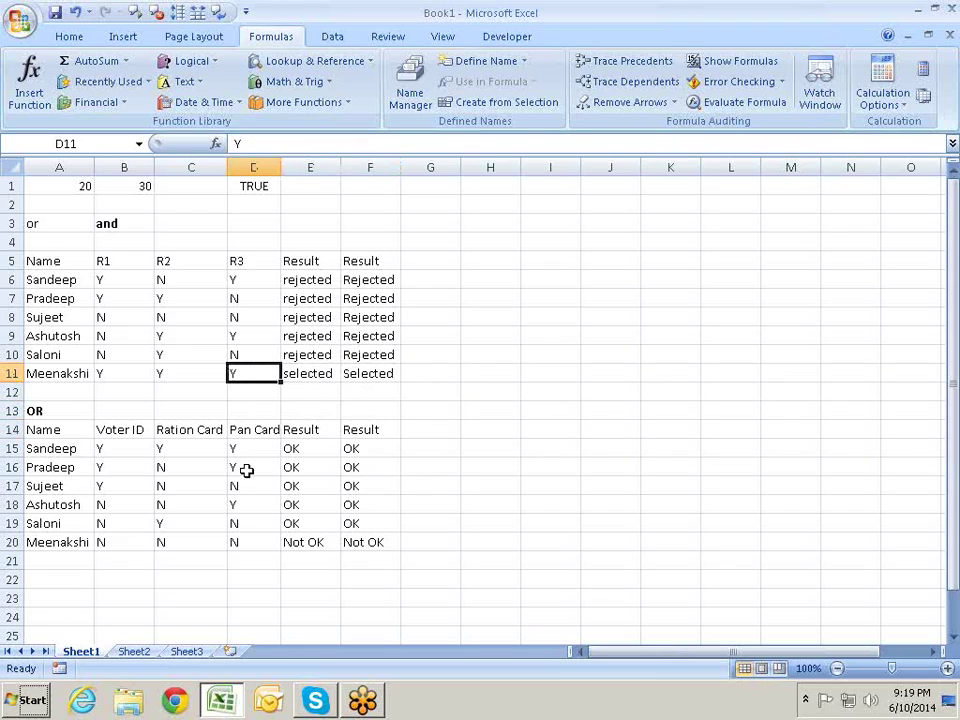
{"action": "key", "text": "Left"}
{"action": "key", "text": "Right"}
{"action": "key", "text": "Up"}
{"action": "key", "text": "Up"}
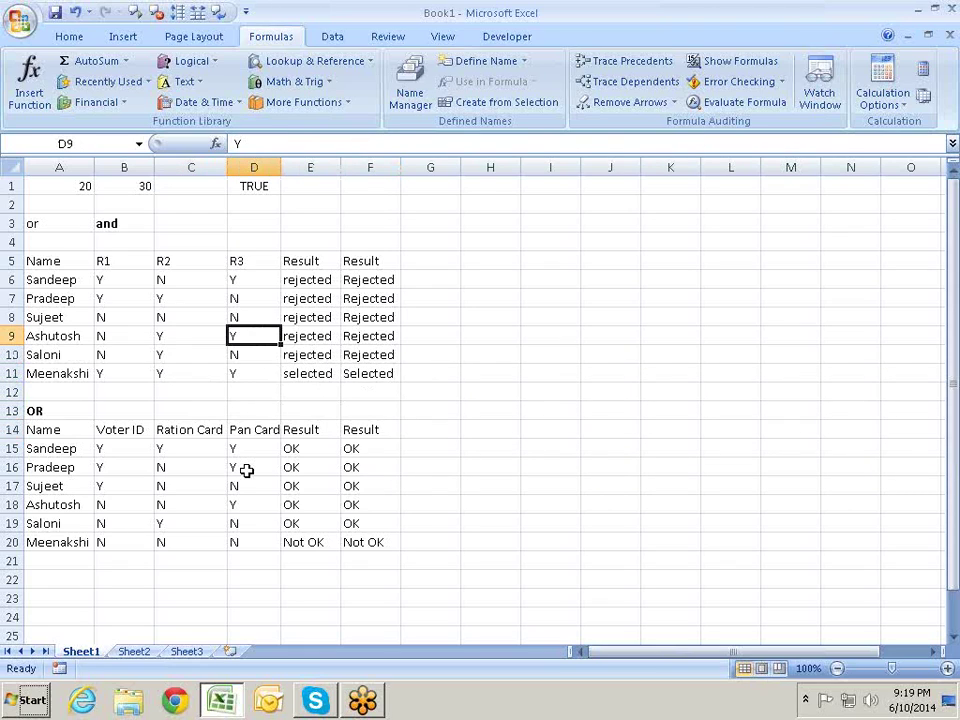
{"action": "key", "text": "Right"}
{"action": "key", "text": "Down"}
{"action": "key", "text": "Down"}
{"action": "key", "text": "Down"}
{"action": "key", "text": "Down"}
{"action": "key", "text": "Down"}
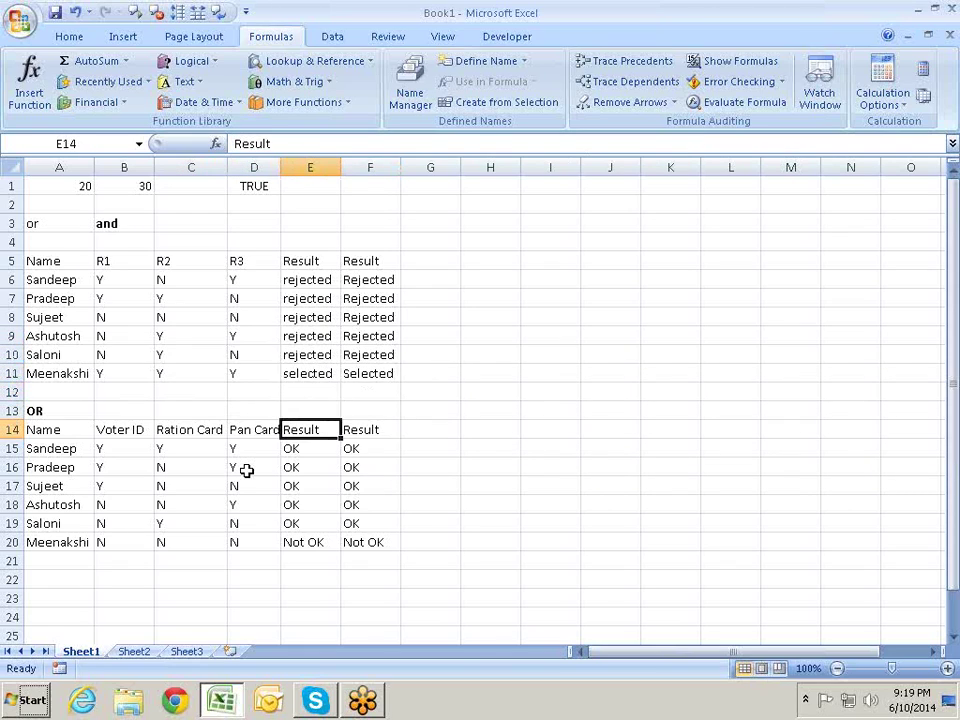
{"action": "key", "text": "Down"}
{"action": "key", "text": "Left"}
{"action": "key", "text": "Left"}
{"action": "key", "text": "Left"}
{"action": "key", "text": "Right"}
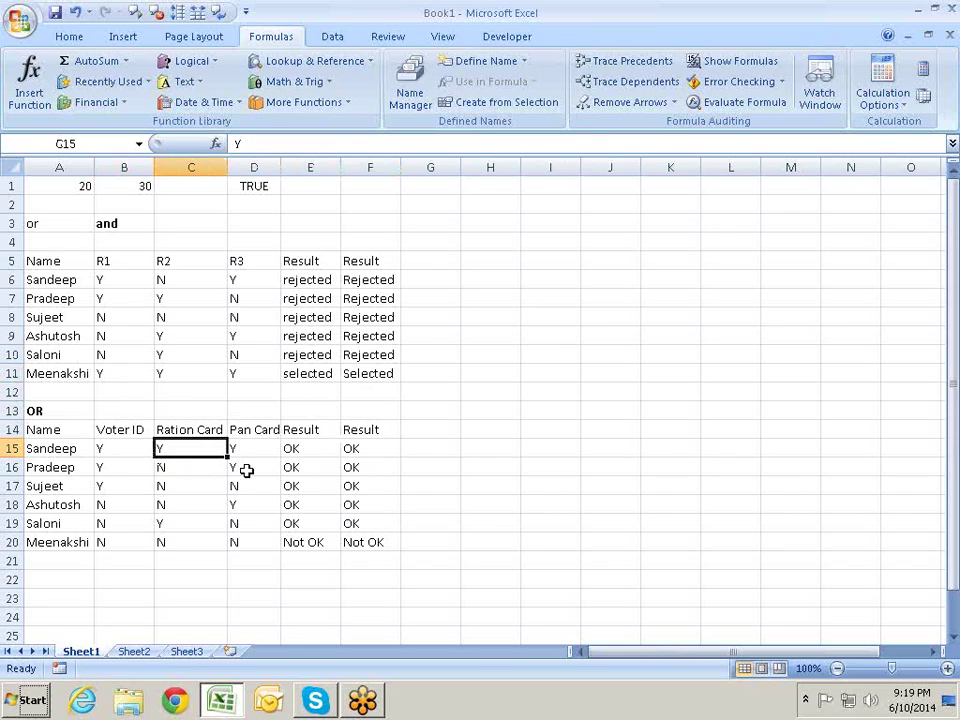
{"action": "key", "text": "Right"}
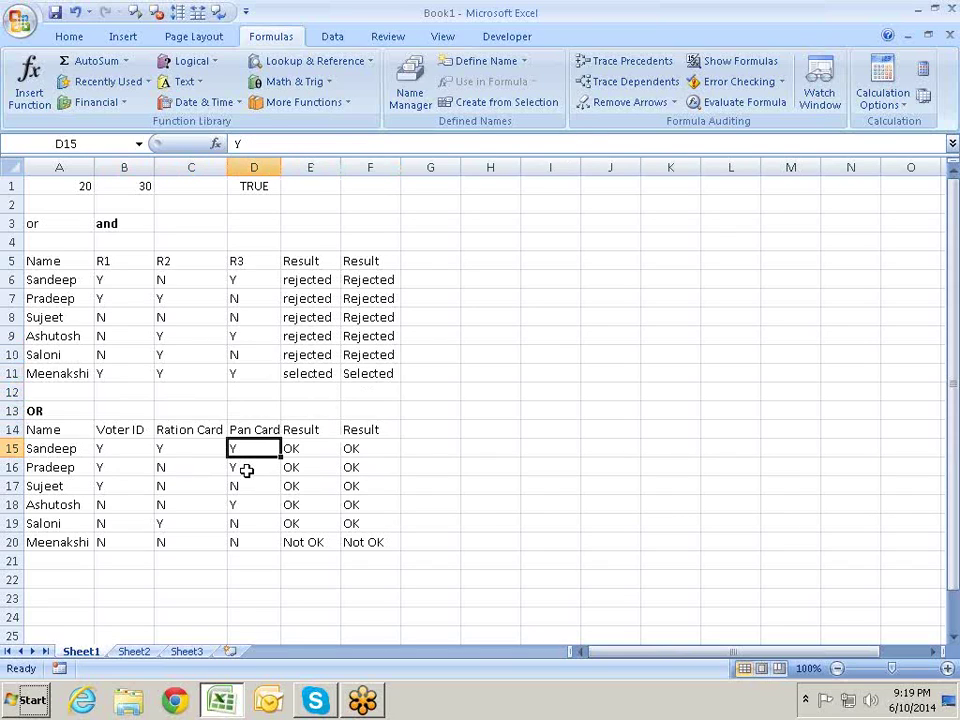
{"action": "key", "text": "Right"}
{"action": "key", "text": "Right"}
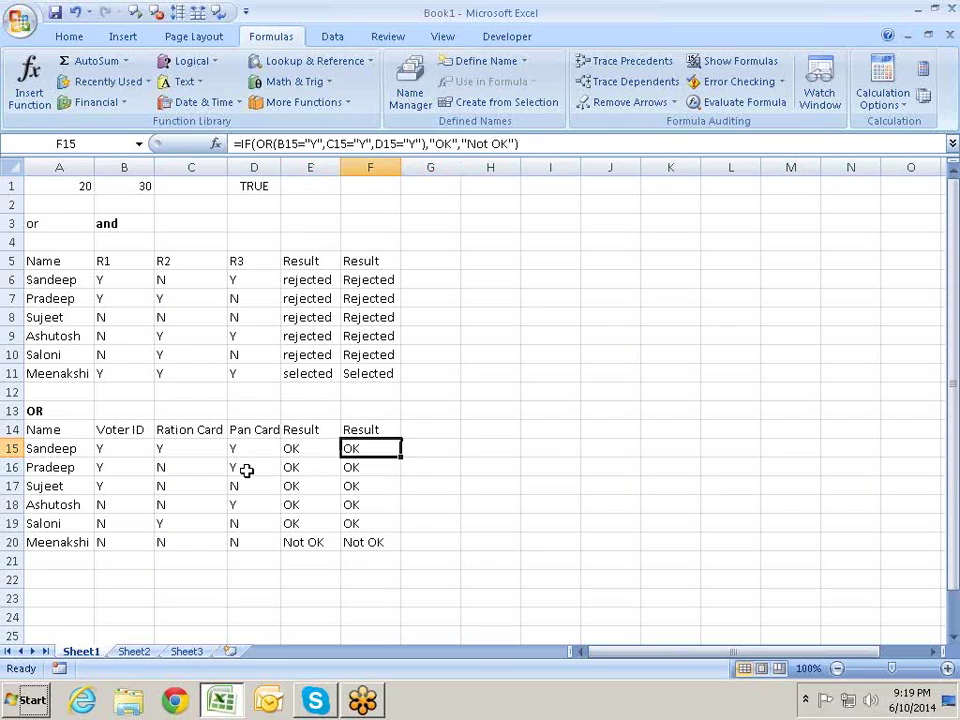
{"action": "key", "text": "Left"}
{"action": "key", "text": "Left"}
{"action": "key", "text": "Left"}
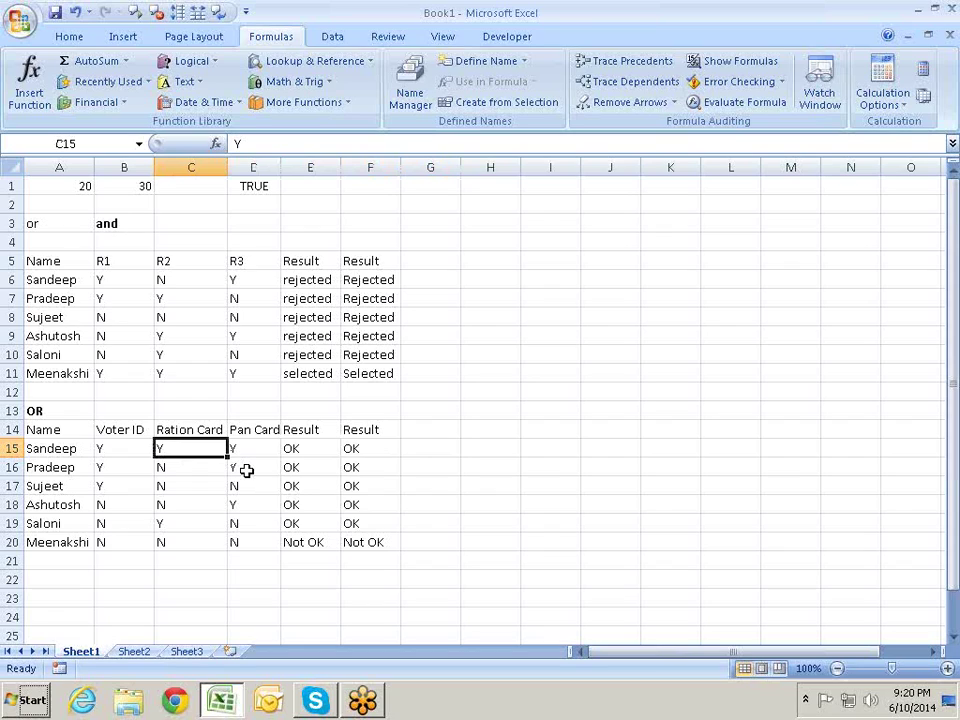
{"action": "key", "text": "Down"}
{"action": "key", "text": "Down"}
{"action": "key", "text": "Down"}
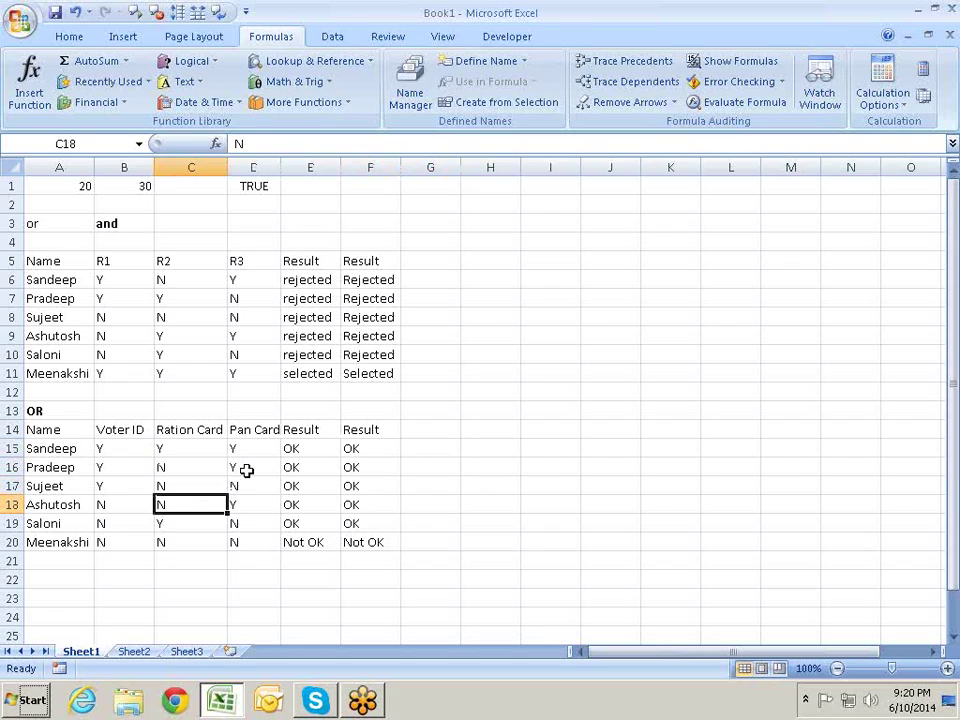
{"action": "key", "text": "Down"}
{"action": "key", "text": "Down"}
{"action": "key", "text": "Down"}
{"action": "key", "text": "Down"}
{"action": "key", "text": "Down"}
{"action": "key", "text": "Down"}
{"action": "key", "text": "Down"}
{"action": "key", "text": "Down"}
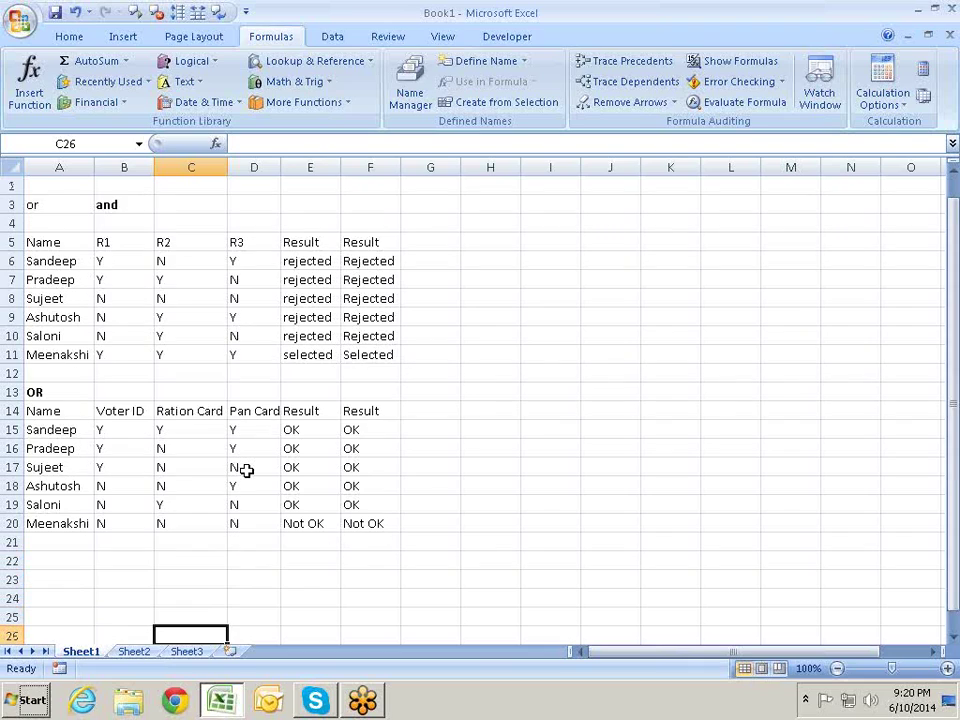
{"action": "key", "text": "Up"}
{"action": "key", "text": "Up"}
{"action": "key", "text": "Up"}
{"action": "key", "text": "Up"}
{"action": "key", "text": "Up"}
{"action": "key", "text": "Up"}
{"action": "key", "text": "Up"}
{"action": "key", "text": "Up"}
{"action": "key", "text": "Up"}
{"action": "key", "text": "Up"}
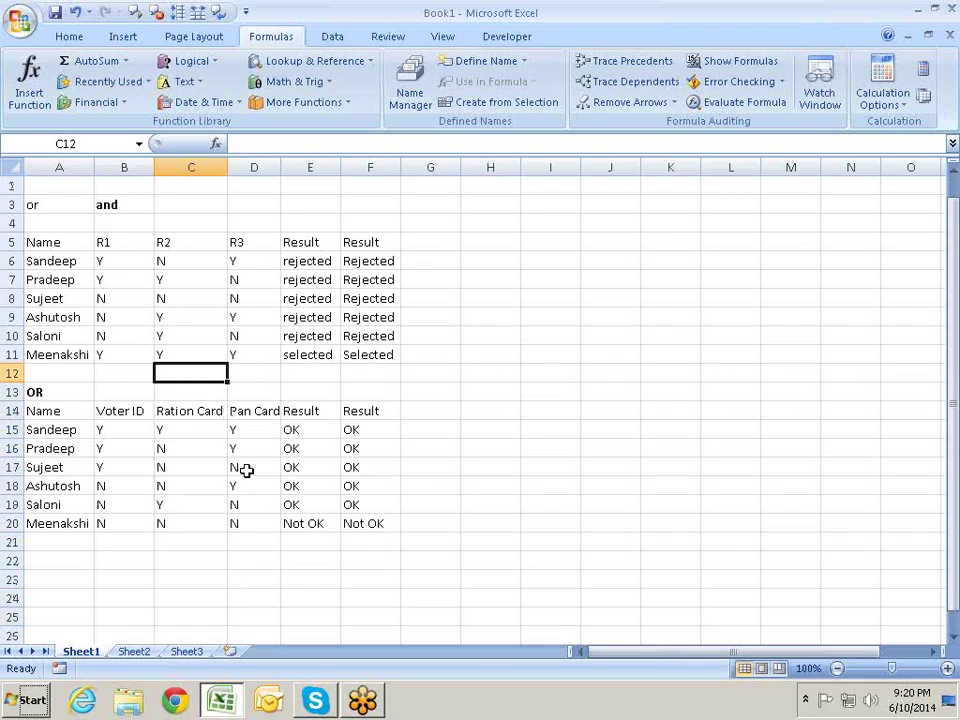
{"action": "key", "text": "Down"}
{"action": "key", "text": "Down"}
{"action": "key", "text": "Down"}
{"action": "key", "text": "Down"}
{"action": "key", "text": "Down"}
{"action": "key", "text": "Up"}
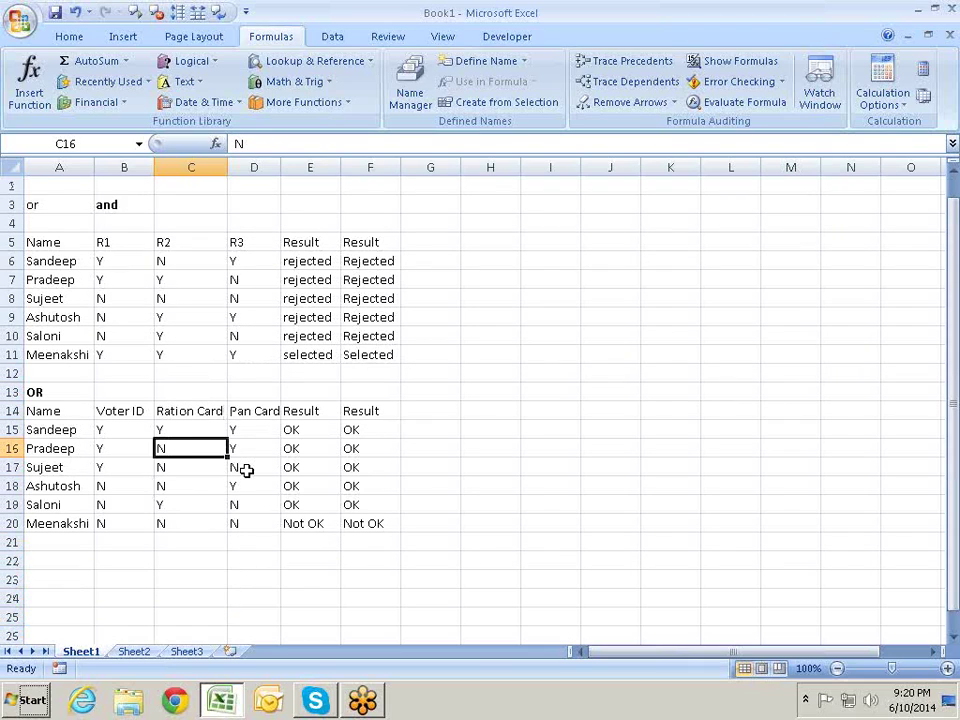
{"action": "key", "text": "Up"}
{"action": "key", "text": "Up"}
{"action": "key", "text": "Left"}
{"action": "key", "text": "Left"}
- Copy the OR table's A14:D20 (Name to Pan Card) and paste it starting at A23
{"action": "key", "text": "shift+Right"}
{"action": "key", "text": "shift+Right"}
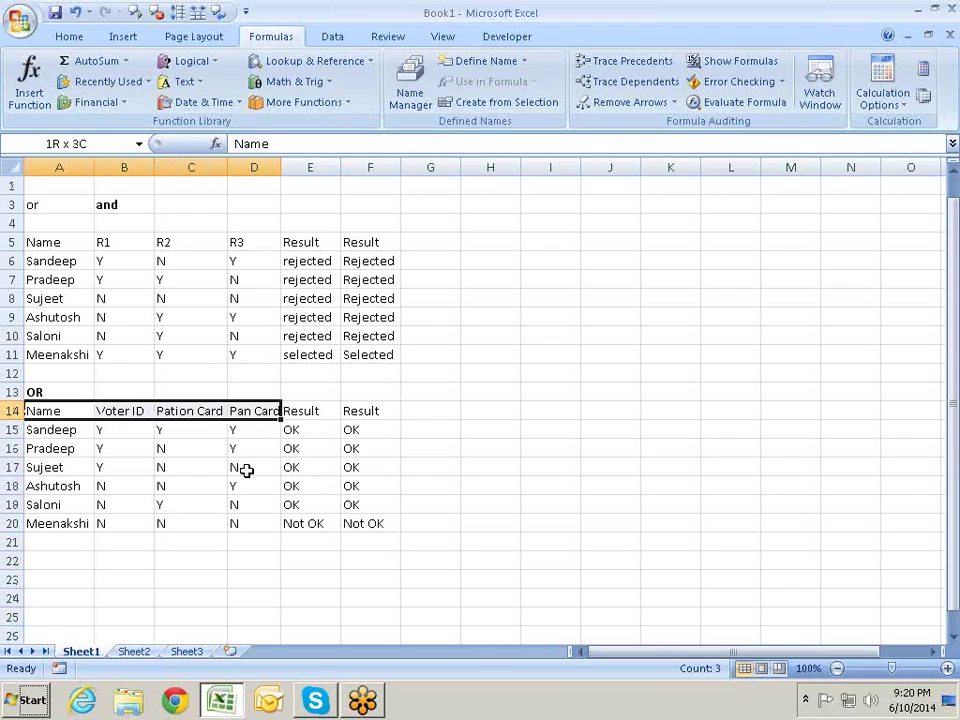
{"action": "key", "text": "shift+Right"}
{"action": "key", "text": "ctrl+shift+Down"}
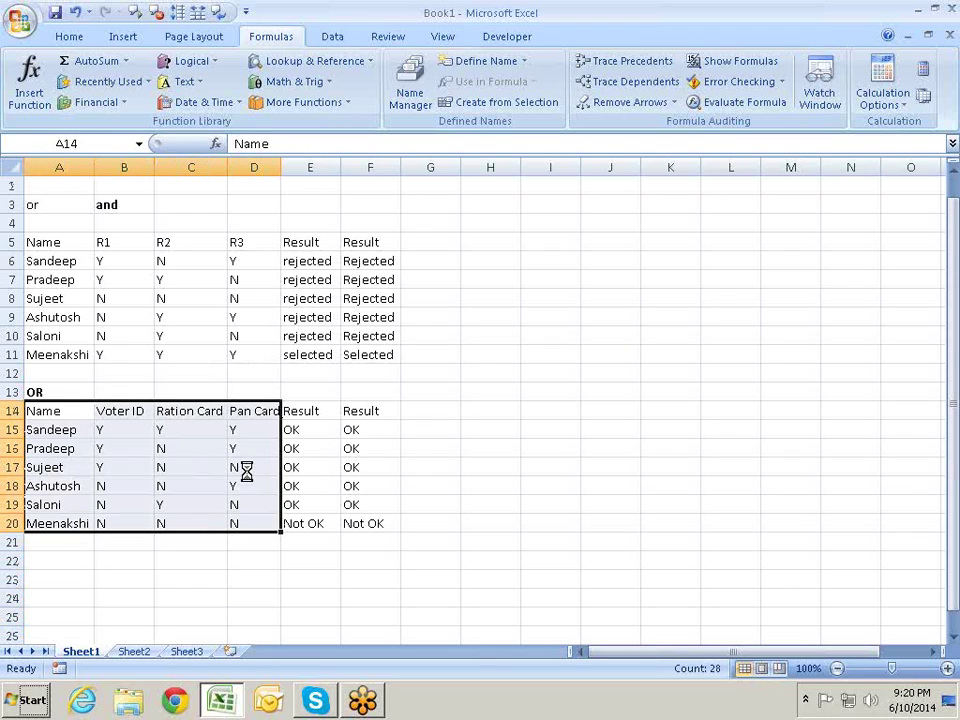
{"action": "key", "text": "ctrl+c"}
{"action": "key", "text": "Down"}
{"action": "key", "text": "Down"}
{"action": "key", "text": "Down"}
{"action": "key", "text": "Down"}
{"action": "key", "text": "Up"}
{"action": "key", "text": "Up"}
{"action": "key", "text": "Up"}
{"action": "key", "text": "Up"}
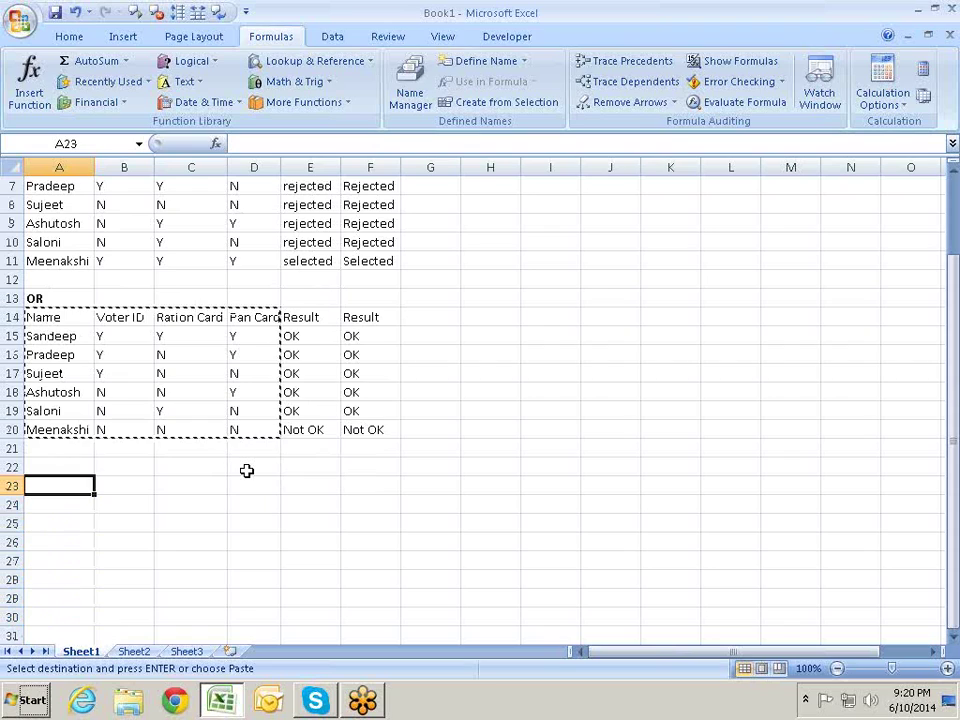
{"action": "key", "text": "Return"}
{"action": "key", "text": "Right"}
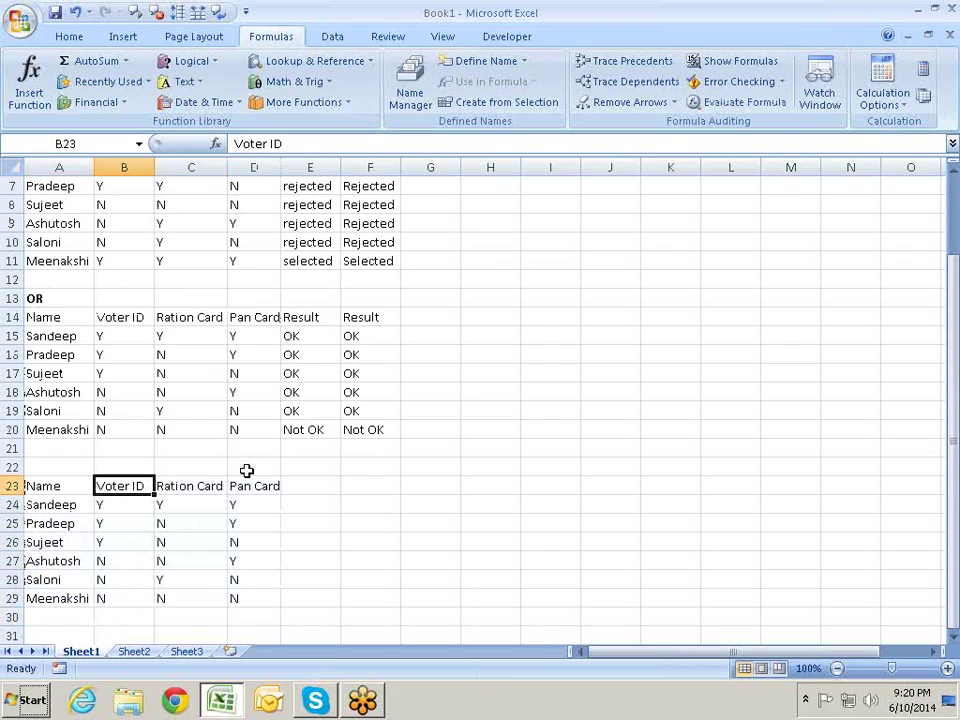
- Merge and center B22:C22 and start typing the Address Proof heading
{"action": "key", "text": "Up"}
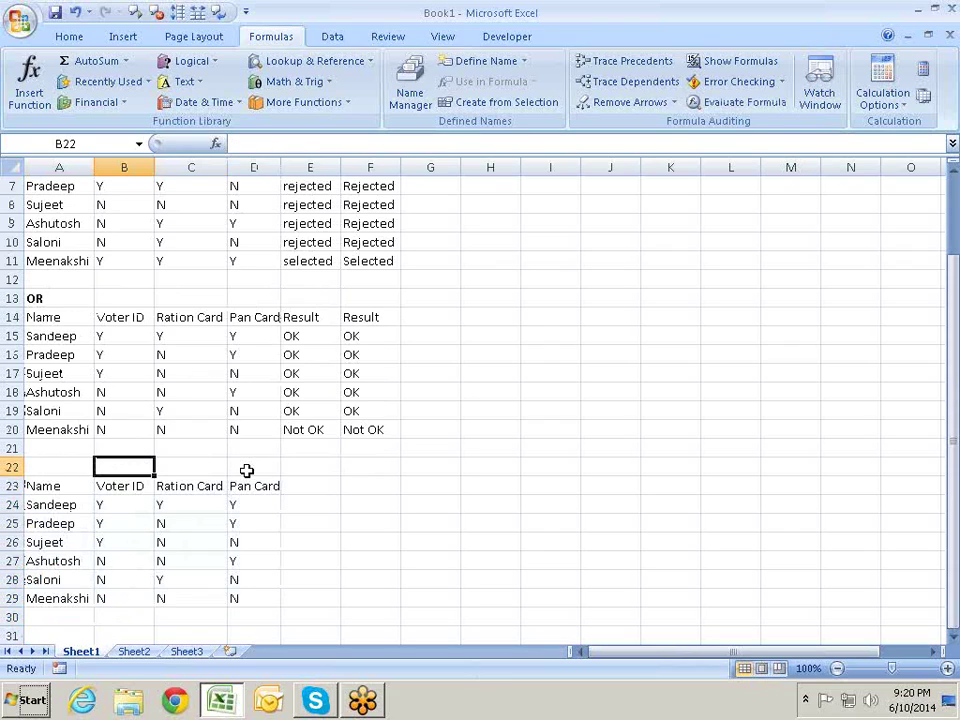
{"action": "key", "text": "shift+Right"}
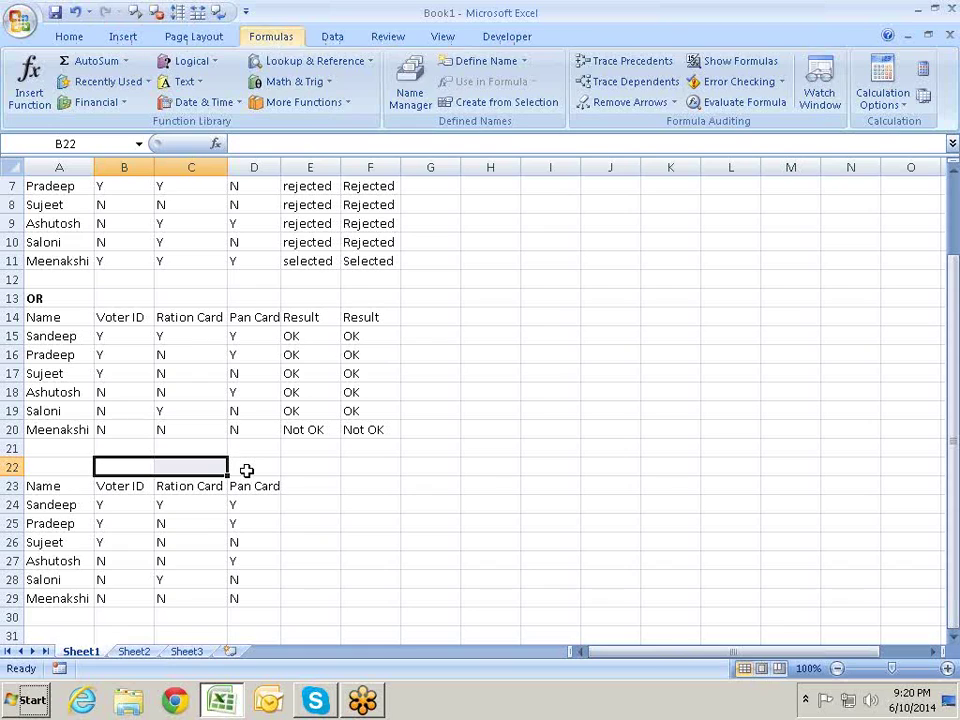
{"action": "key", "text": "alt+h"}
{"action": "type", "text": "mc"}
{"action": "type", "text": "ID"}
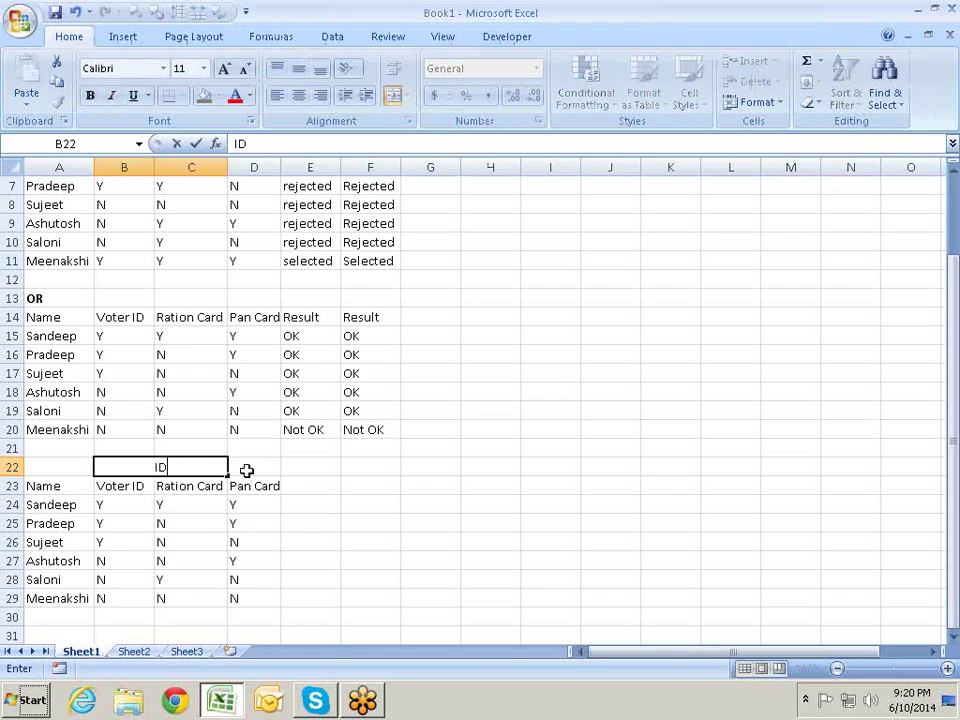
{"action": "key", "text": "BackSpace"}
{"action": "key", "text": "BackSpace"}
{"action": "type", "text": "Addres"}
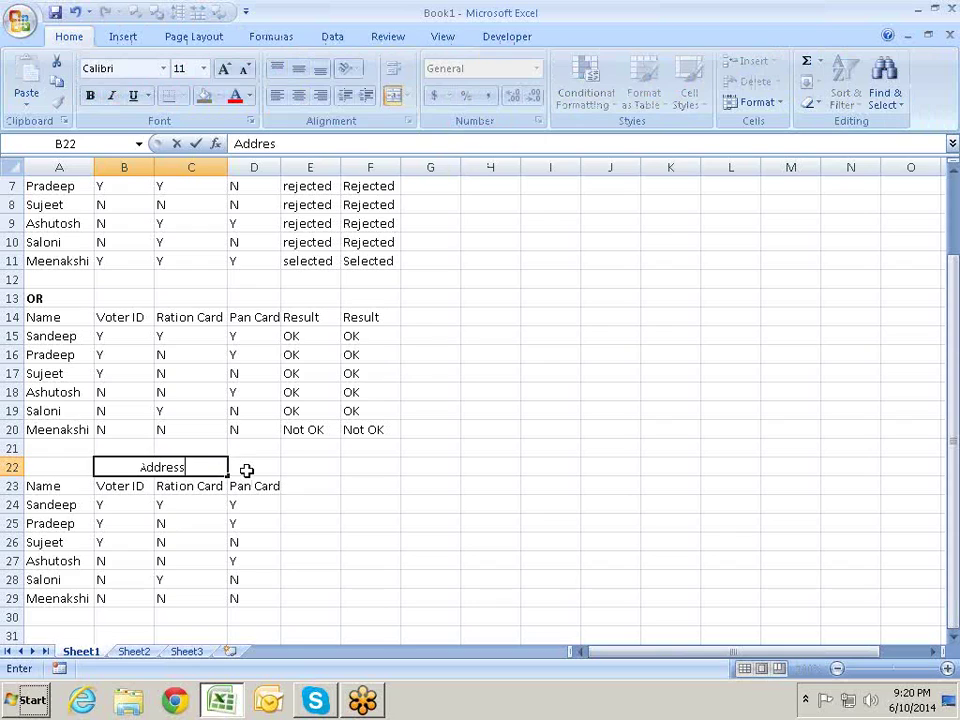
{"action": "type", "text": "s Pro"}
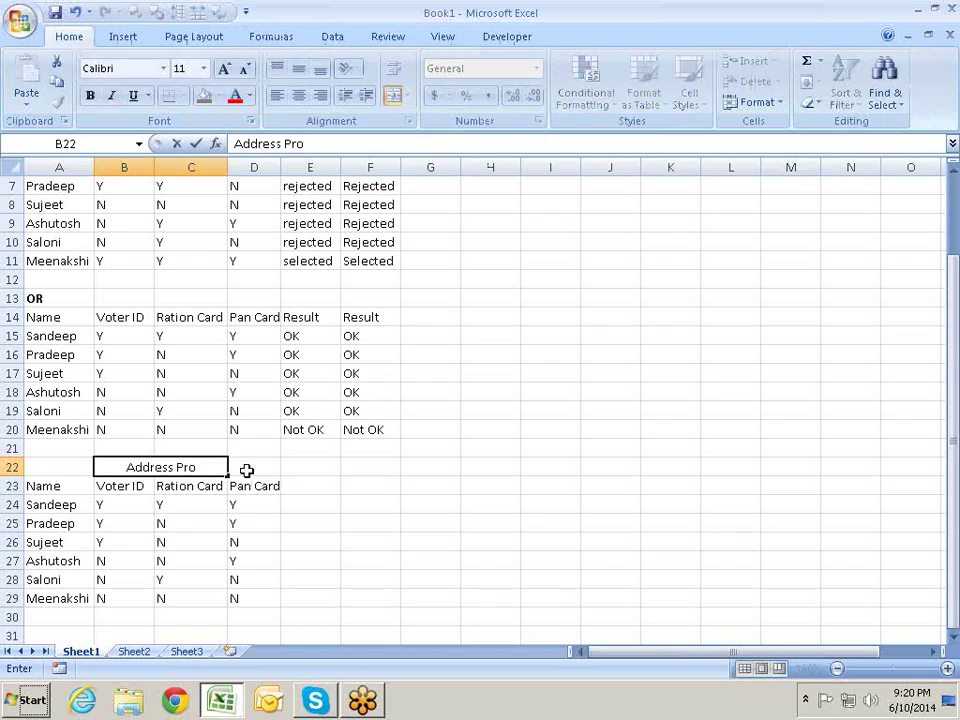
{"action": "type", "text": "ff"}
{"action": "key", "text": "BackSpace"}
{"action": "key", "text": "BackSpace"}
- Finish the Address Proof heading and copy it into D22:E22
{"action": "type", "text": "of"}
{"action": "left_click", "coordinate": [246, 470]}
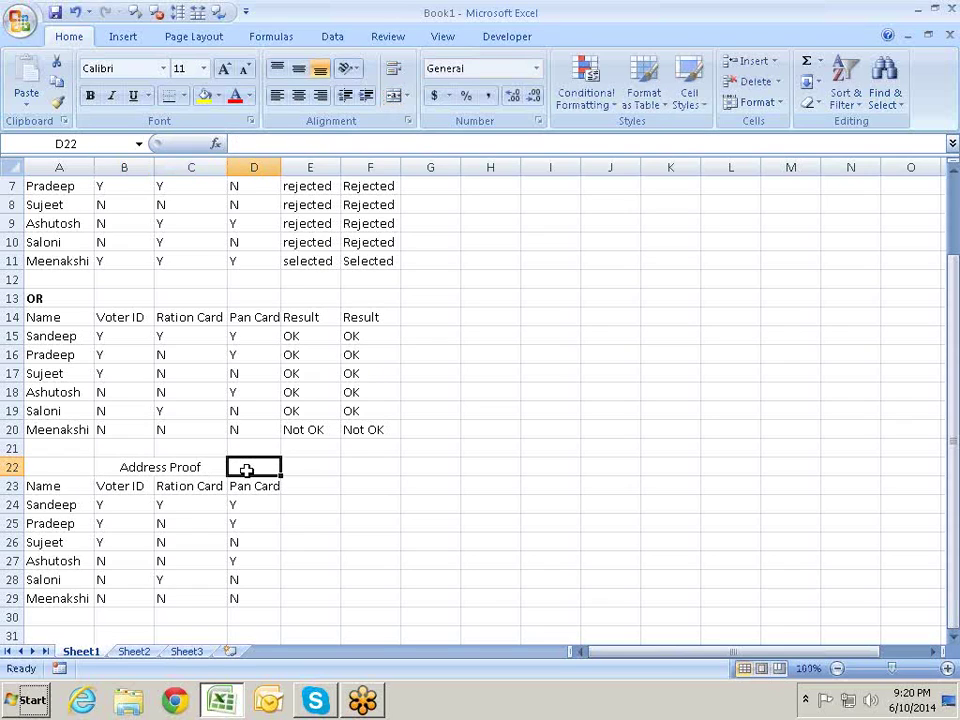
{"action": "key", "text": "Left"}
{"action": "key", "text": "ctrl+c"}
{"action": "left_click", "coordinate": [246, 470]}
{"action": "key", "text": "Return"}
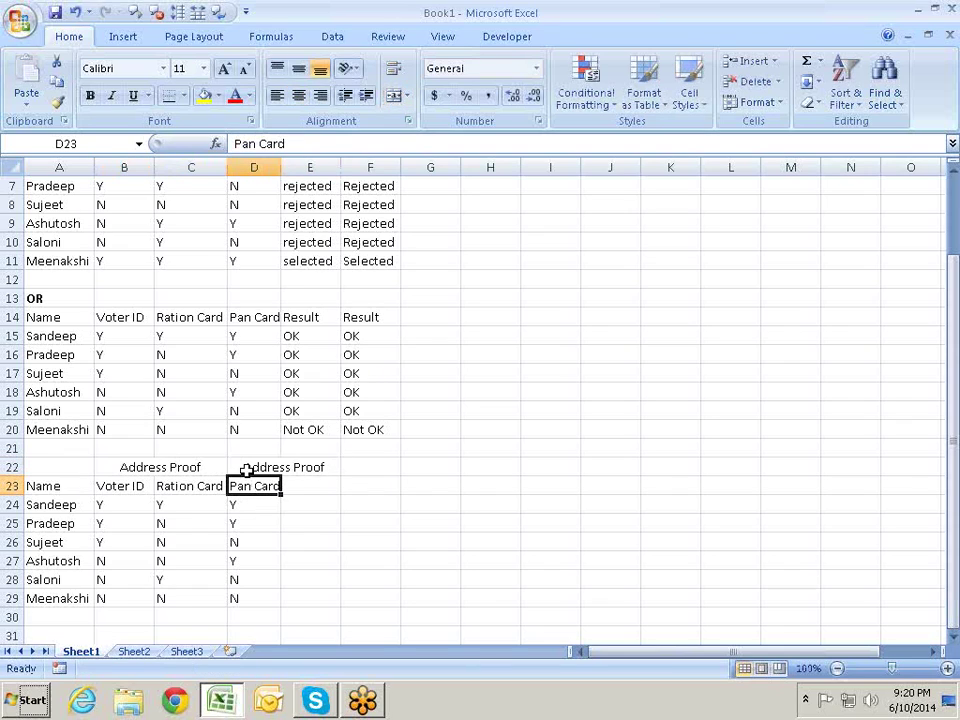
- Change the copied D22 heading to ID Proof
{"action": "left_click", "coordinate": [246, 470]}
{"action": "double_click", "coordinate": [246, 470]}
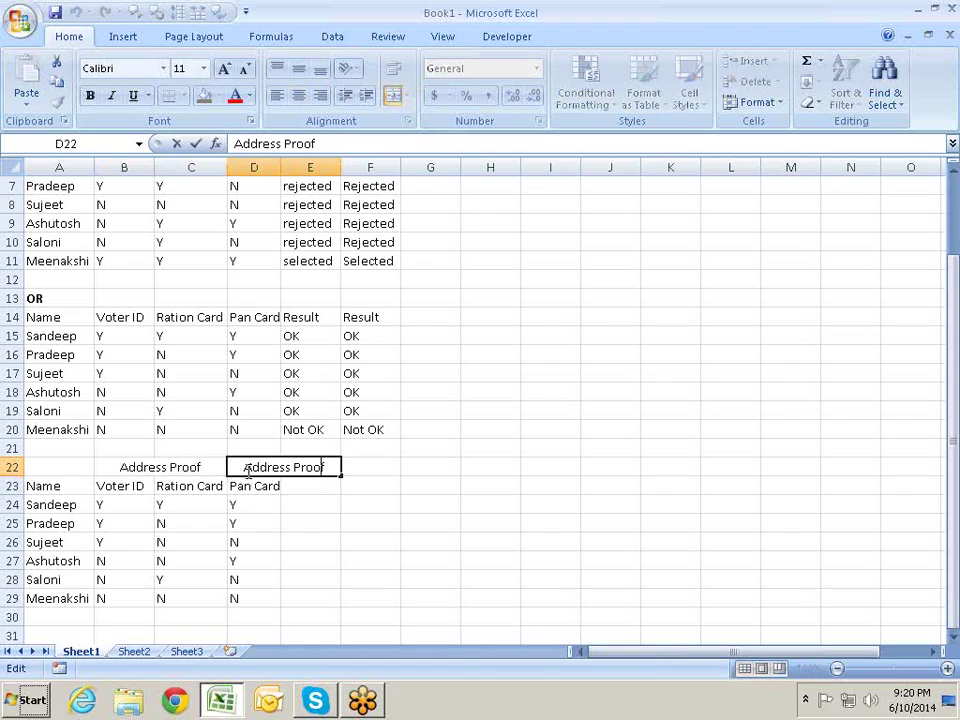
{"action": "key", "text": "Right"}
{"action": "key", "text": "Right"}
{"action": "key", "text": "Right"}
{"action": "key", "text": "BackSpace"}
{"action": "key", "text": "BackSpace"}
{"action": "key", "text": "BackSpace"}
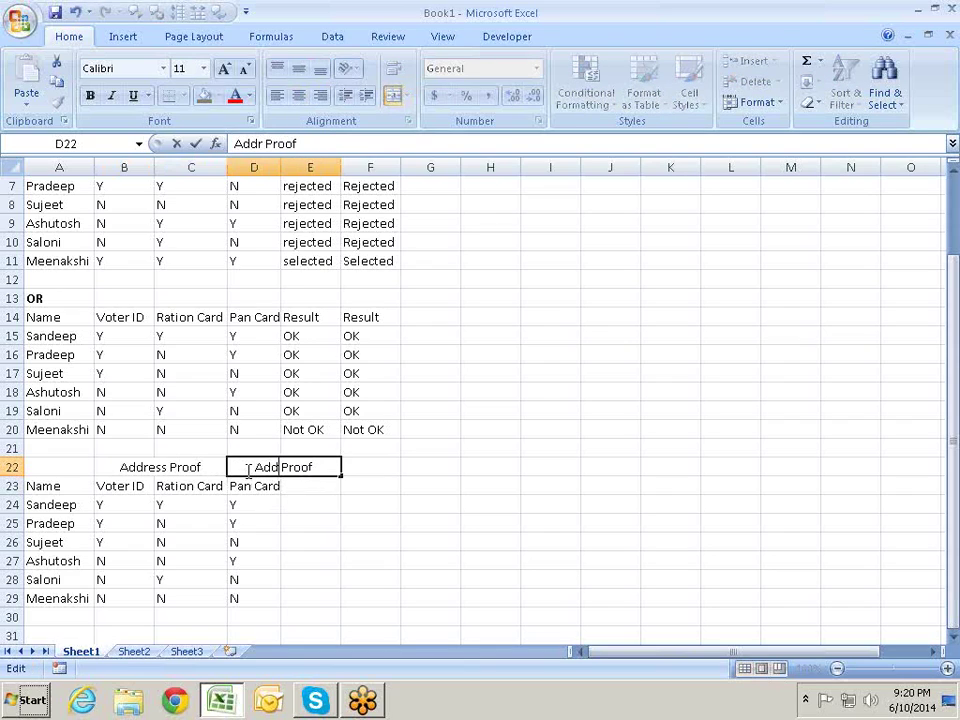
{"action": "key", "text": "BackSpace"}
{"action": "key", "text": "BackSpace"}
{"action": "key", "text": "BackSpace"}
{"action": "type", "text": "ID"}
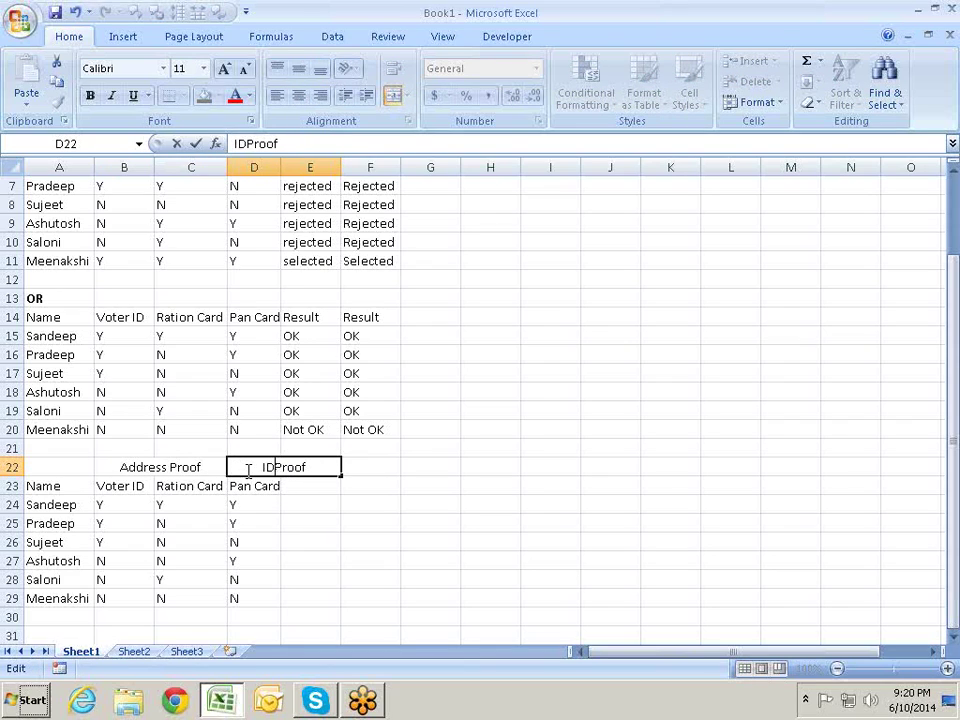
{"action": "key", "text": "Return"}
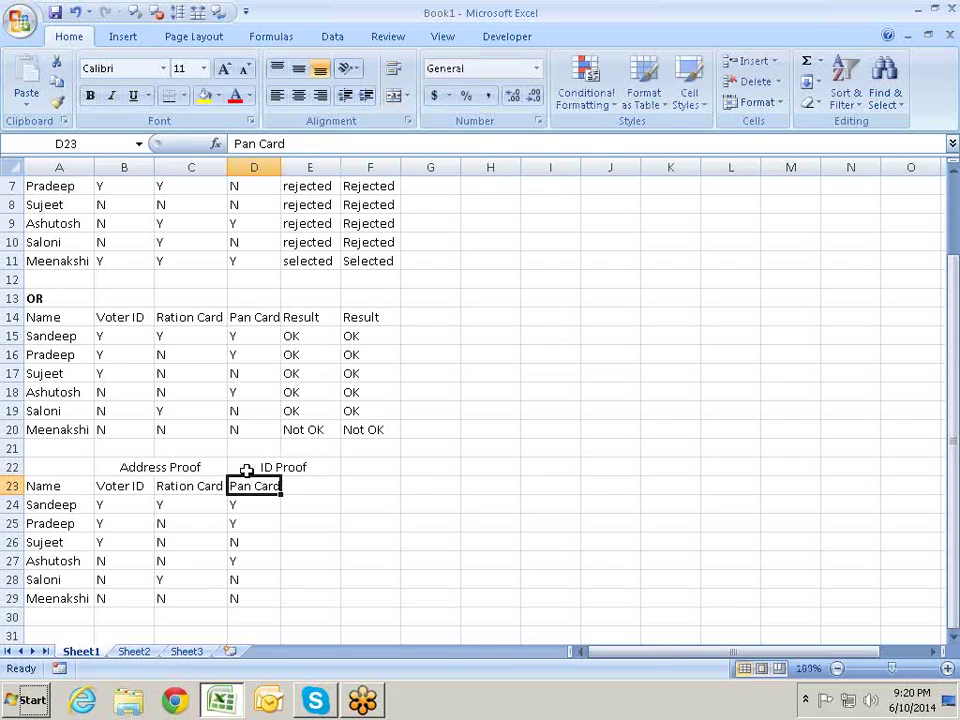
- Add a Matric Marksheet header in E23 and widen column E to fit it
{"action": "key", "text": "Tab"}
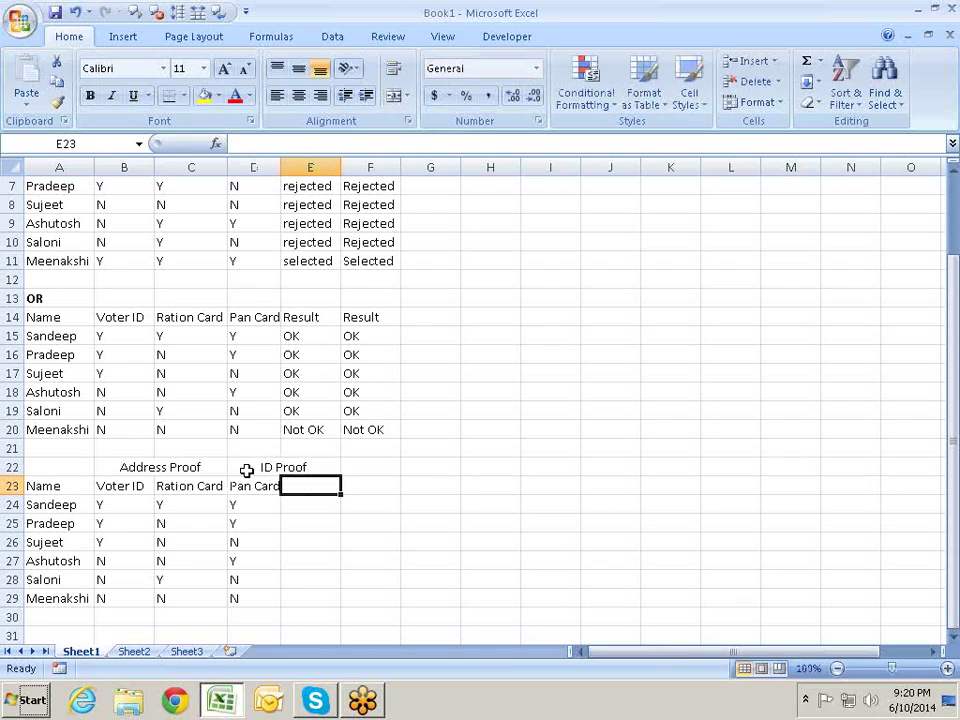
{"action": "type", "text": "Mat"}
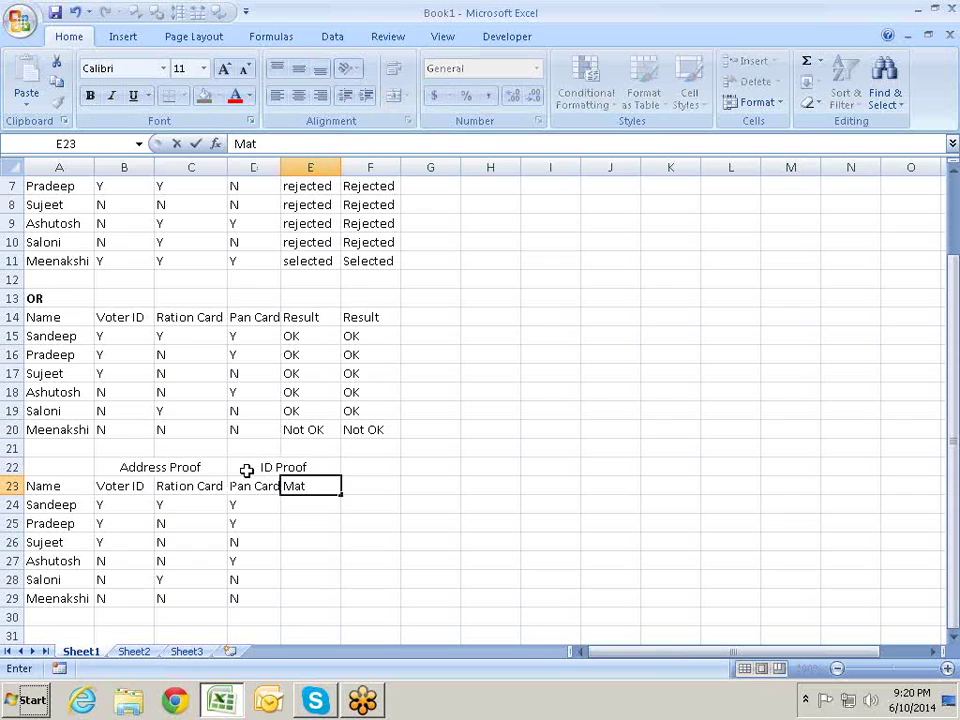
{"action": "type", "text": "ric Ma"}
{"action": "type", "text": "rksheet"}
{"action": "key", "text": "Return"}
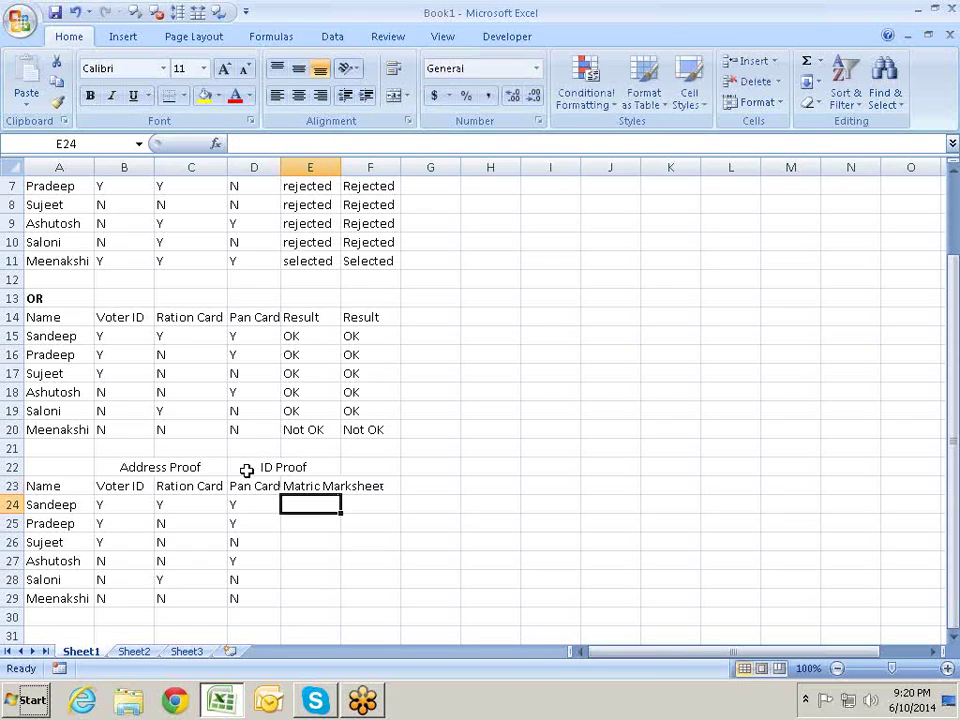
{"action": "key", "text": "Up"}
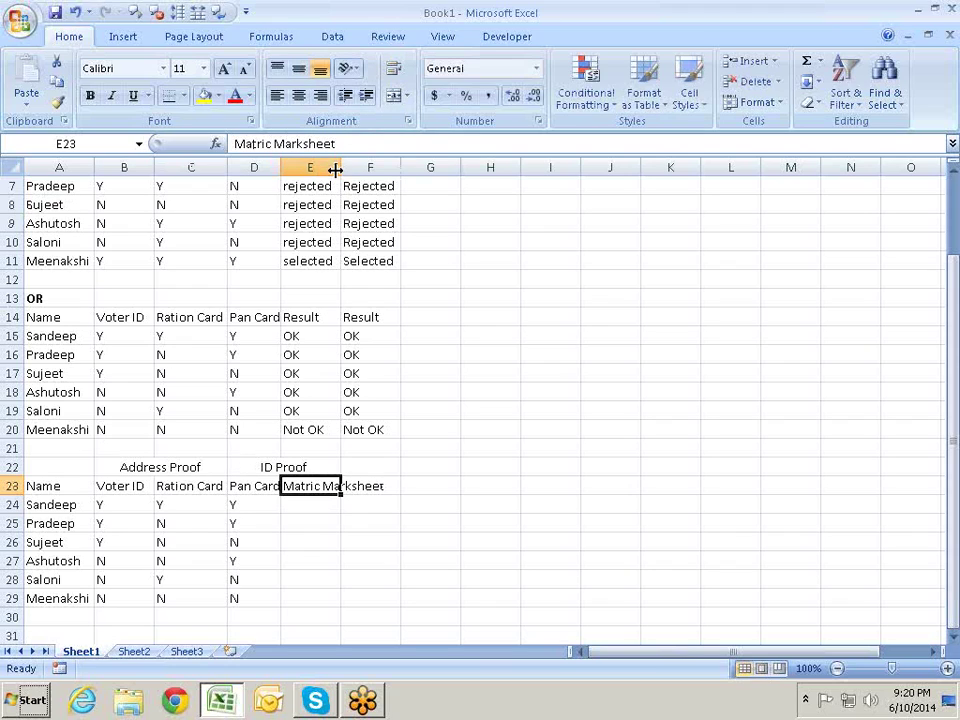
{"action": "left_click_drag", "start_coordinate": [340, 170], "coordinate": [365, 168]}
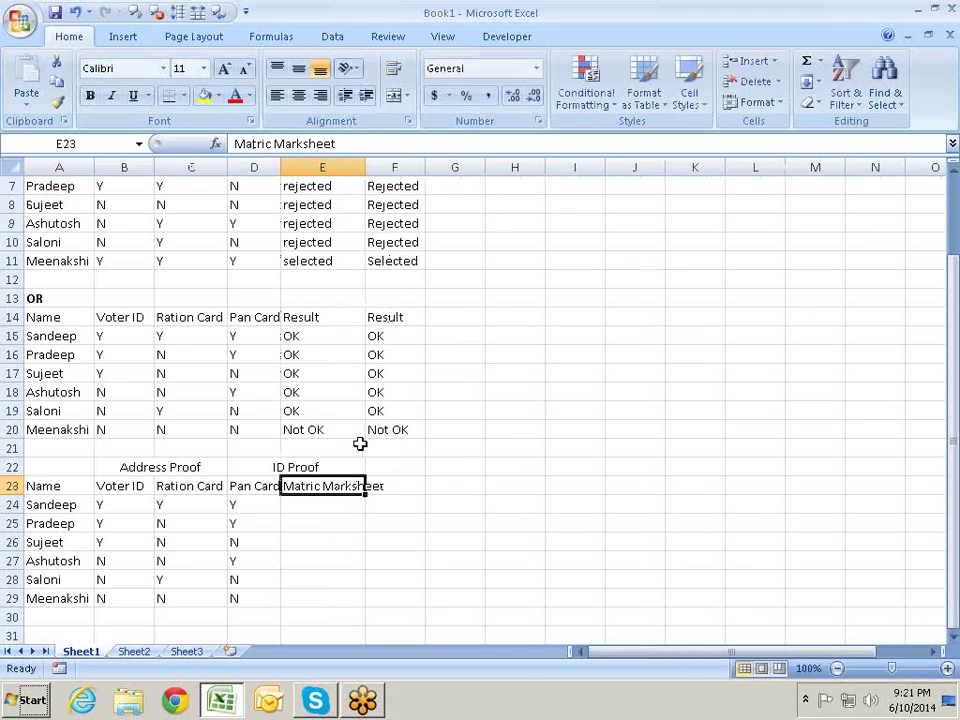
{"action": "left_click_drag", "start_coordinate": [128, 466], "coordinate": [295, 593]}
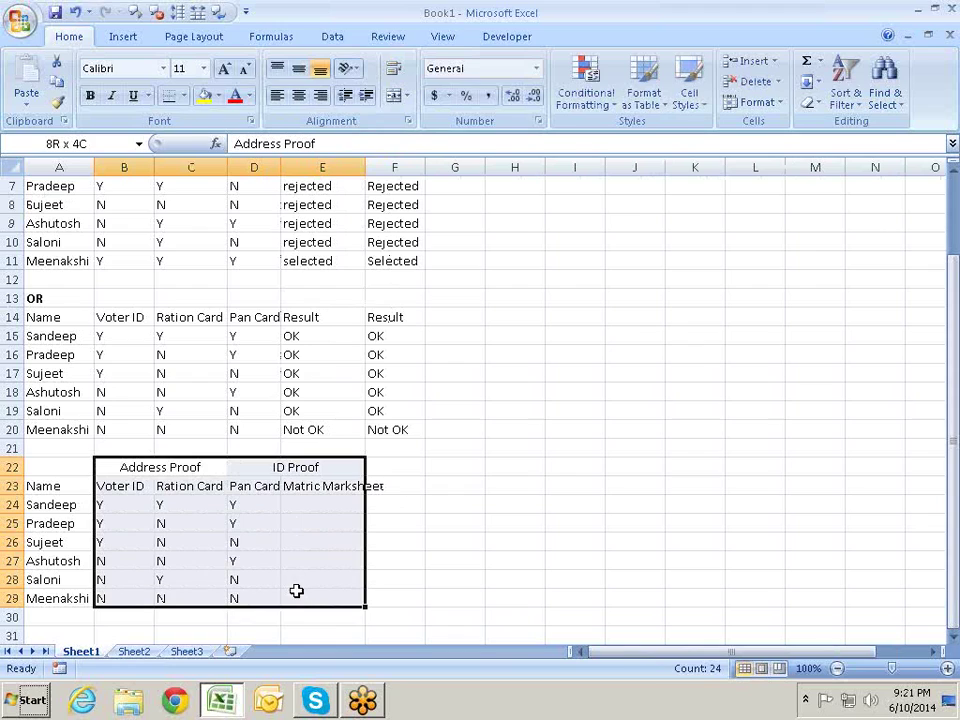
- Apply All Borders to every cell of the selected ID table
{"action": "key", "text": "alt+h"}
{"action": "key", "text": "b"}
{"action": "key", "text": "a"}
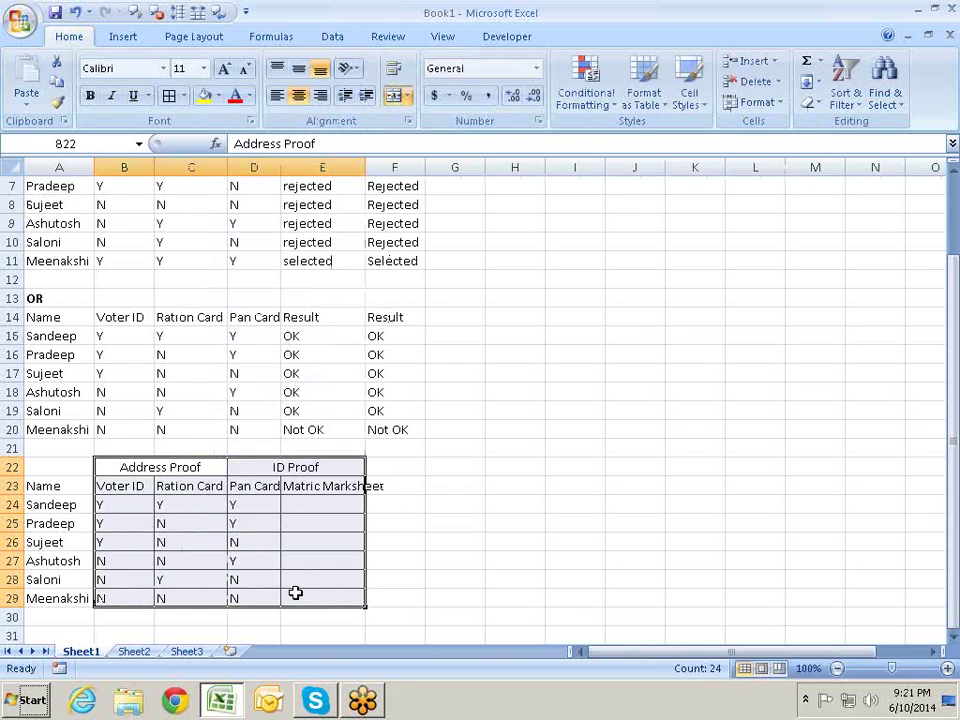
- Make the Address Proof and ID Proof headers bold
{"action": "key", "text": "Down"}
{"action": "key", "text": "Up"}
{"action": "key", "text": "ctrl+b"}
{"action": "key", "text": "Right"}
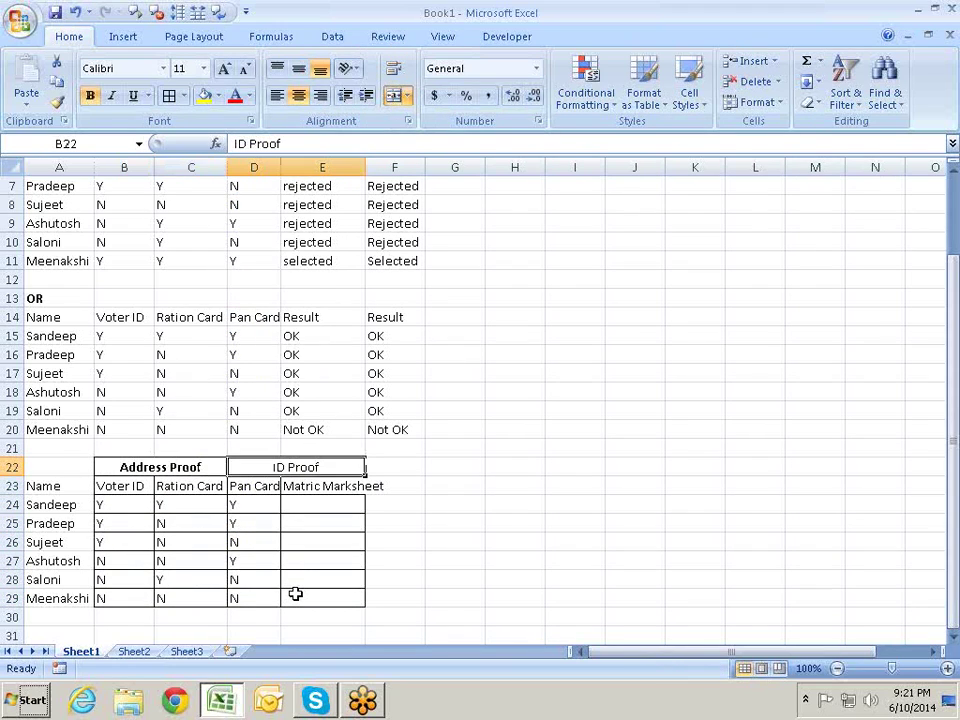
{"action": "key", "text": "ctrl+b"}
{"action": "key", "text": "Left"}
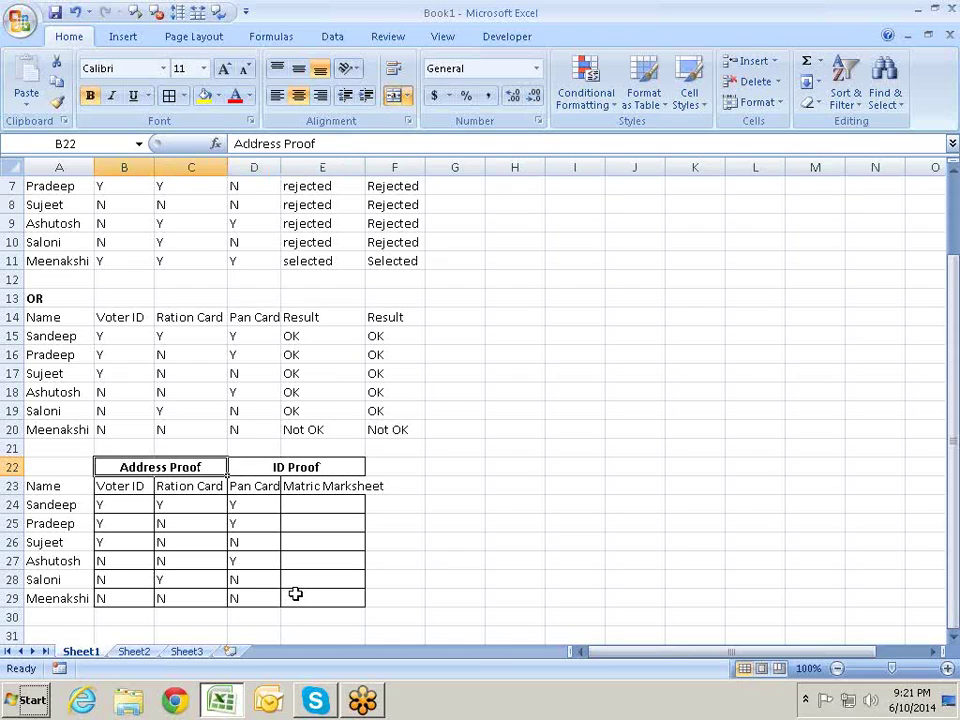
- Move to E24, the first Matric Marksheet cell
{"action": "key", "text": "Down"}
{"action": "key", "text": "Right"}
{"action": "key", "text": "Down"}
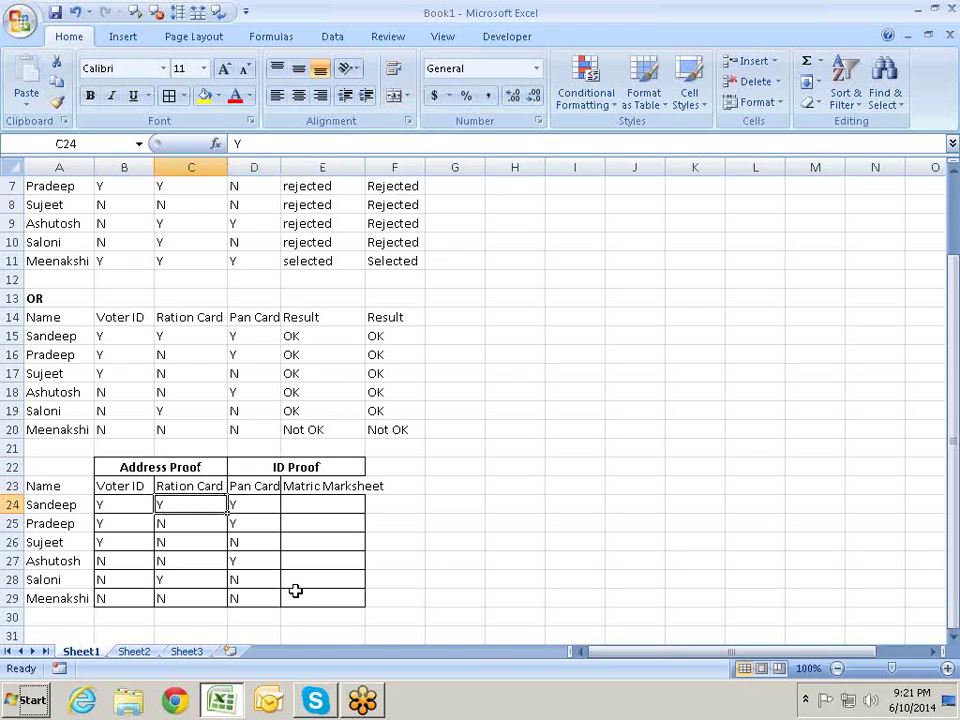
{"action": "key", "text": "Right"}
{"action": "key", "text": "Right"}
{"action": "key", "text": "Left"}
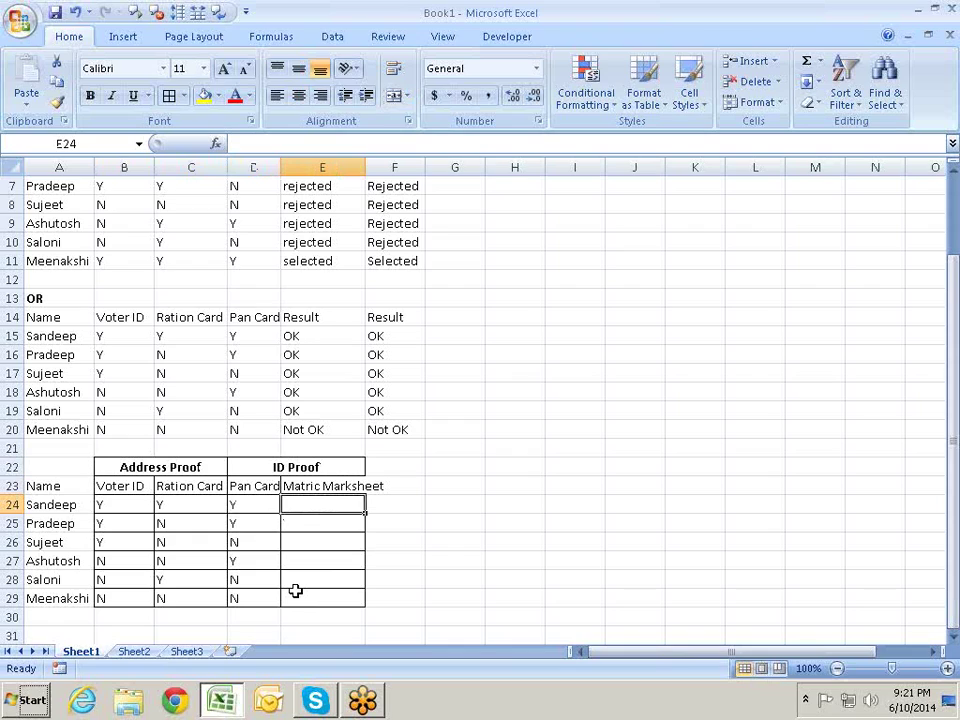
{"action": "key", "text": "Left"}
{"action": "key", "text": "Left"}
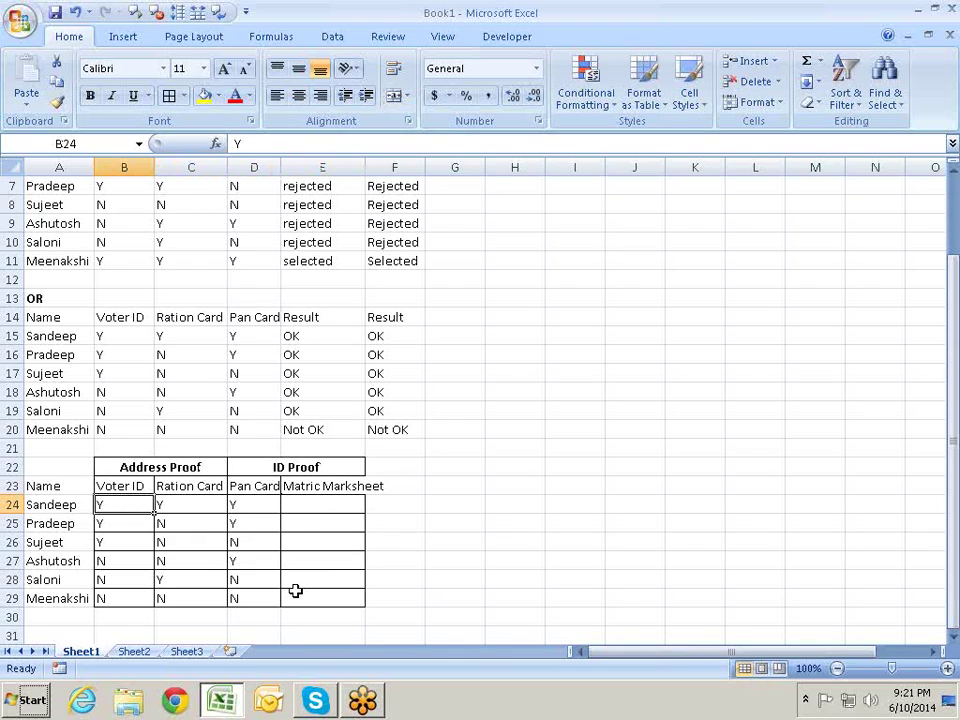
{"action": "key", "text": "Right"}
{"action": "key", "text": "Right"}
{"action": "key", "text": "Right"}
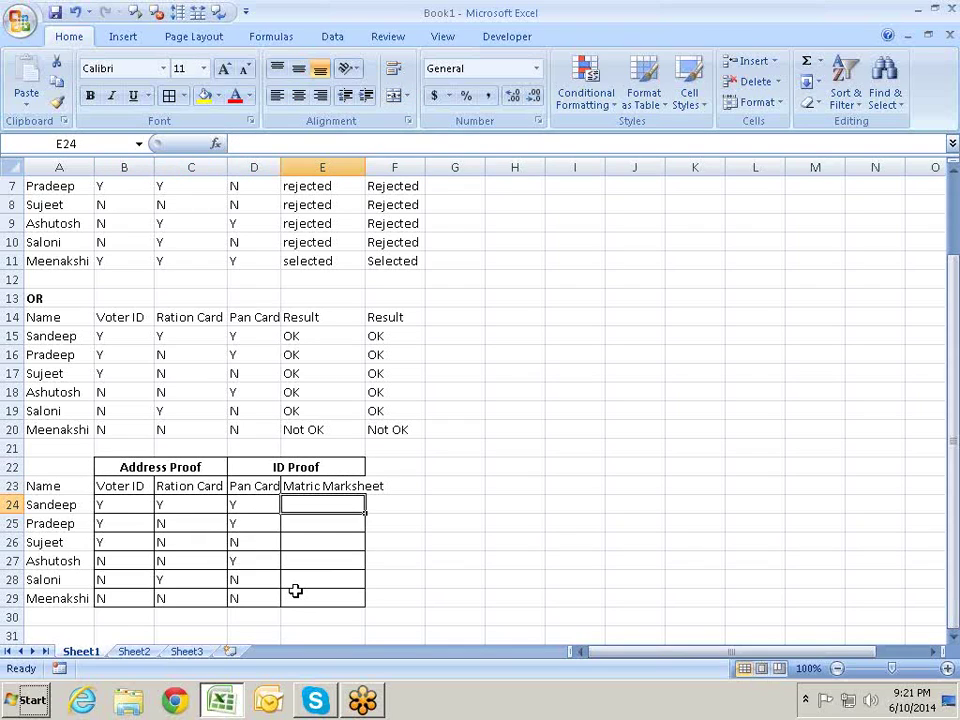
{"action": "key", "text": "Left"}
{"action": "key", "text": "Right"}
- Enter N, N, N, Y, N, N down the Matric Marksheet column in E24:E29
{"action": "type", "text": "N"}
{"action": "key", "text": "Return"}
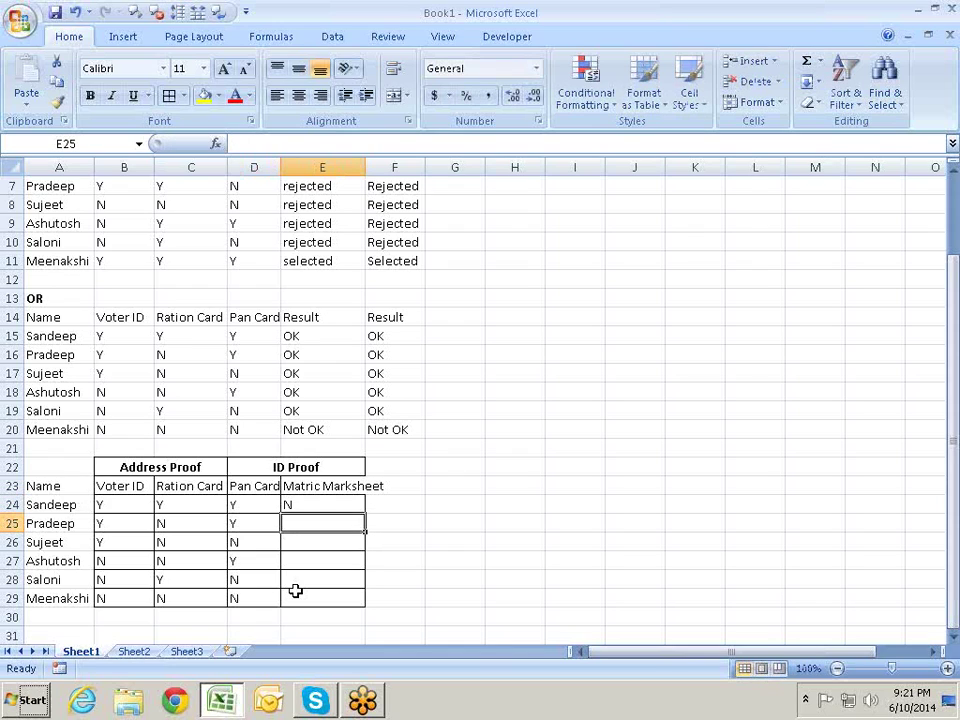
{"action": "type", "text": "N"}
{"action": "key", "text": "Return"}
{"action": "type", "text": "N"}
{"action": "key", "text": "Return"}
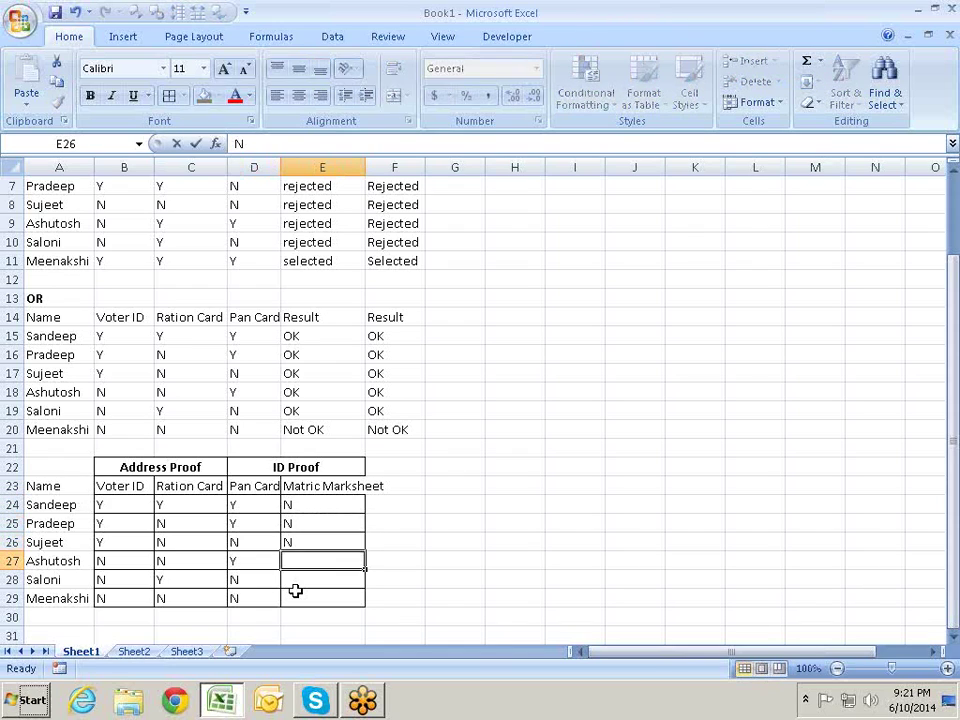
{"action": "type", "text": "Y"}
{"action": "key", "text": "Return"}
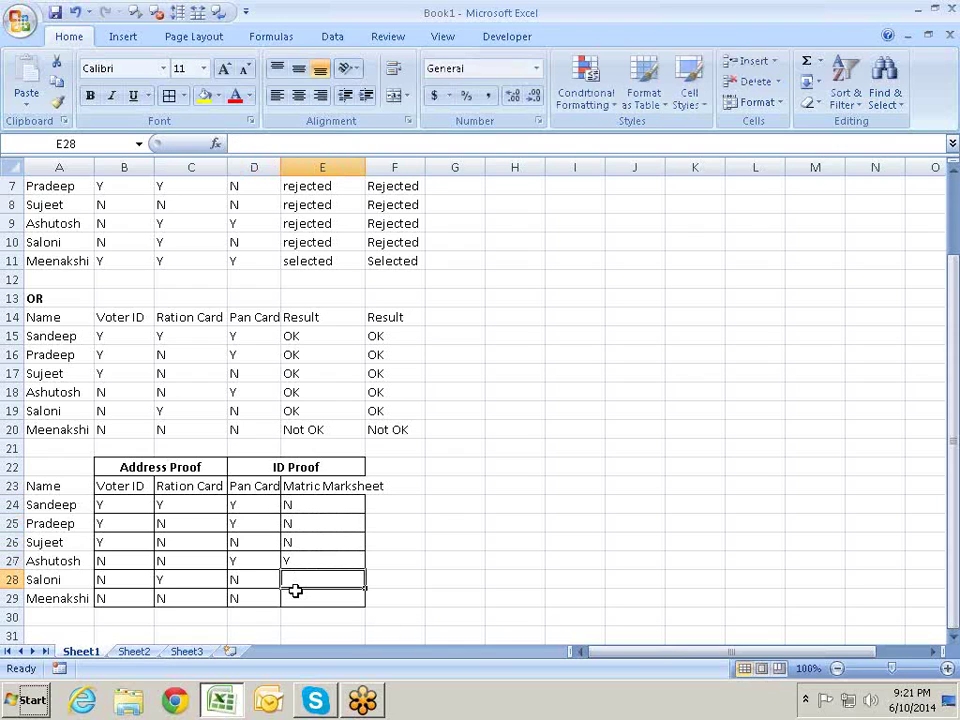
{"action": "type", "text": "N"}
{"action": "key", "text": "Return"}
{"action": "type", "text": "N"}
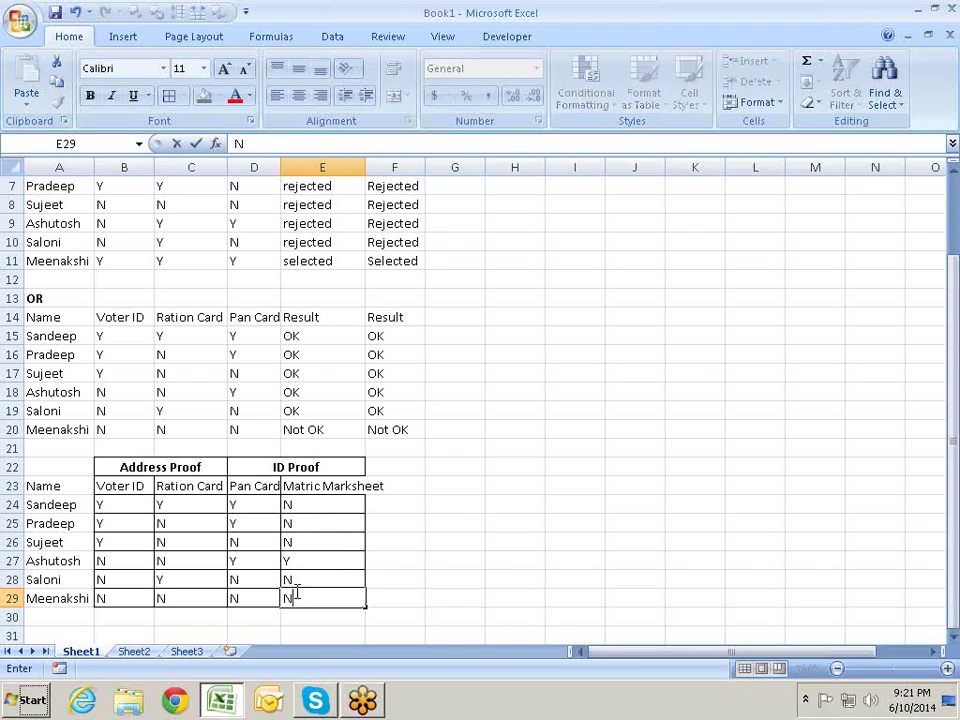
{"action": "key", "text": "Return"}
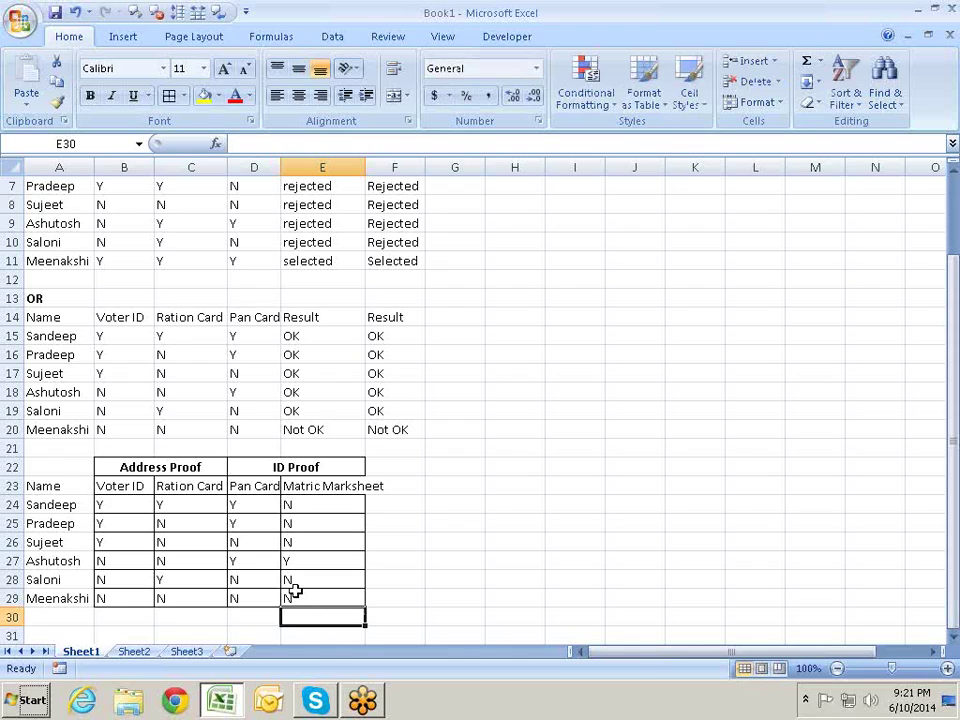
- Move to F23, beside the table, where the Result heading goes
{"action": "key", "text": "Up"}
{"action": "key", "text": "Up"}
{"action": "key", "text": "Up"}
{"action": "key", "text": "Up"}
{"action": "key", "text": "Up"}
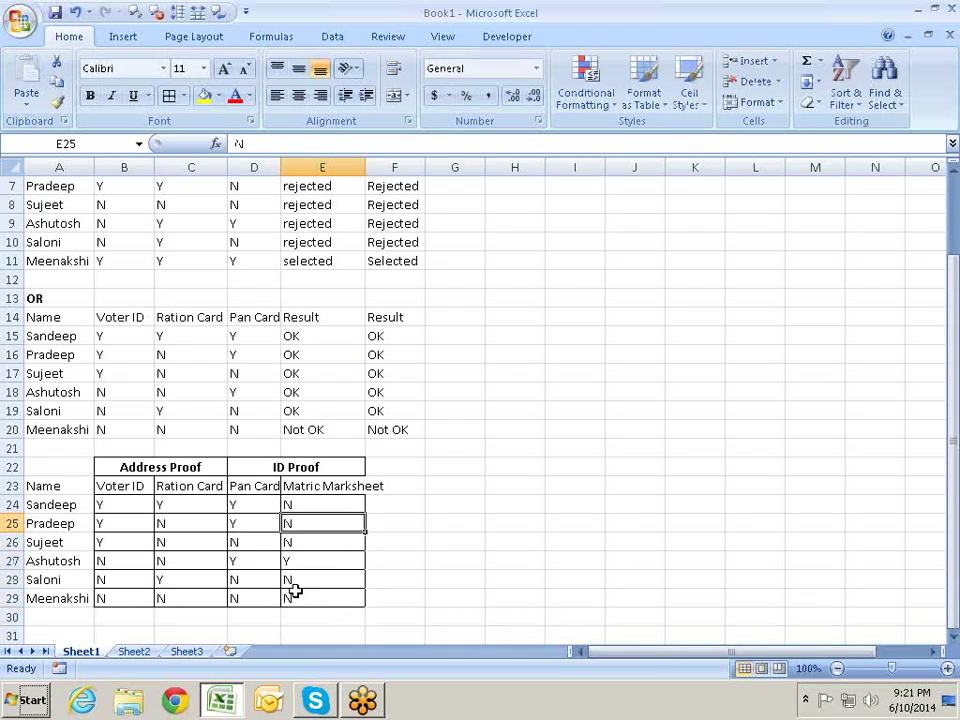
{"action": "key", "text": "Up"}
{"action": "key", "text": "Up"}
{"action": "key", "text": "Up"}
{"action": "key", "text": "Right"}
{"action": "key", "text": "Down"}
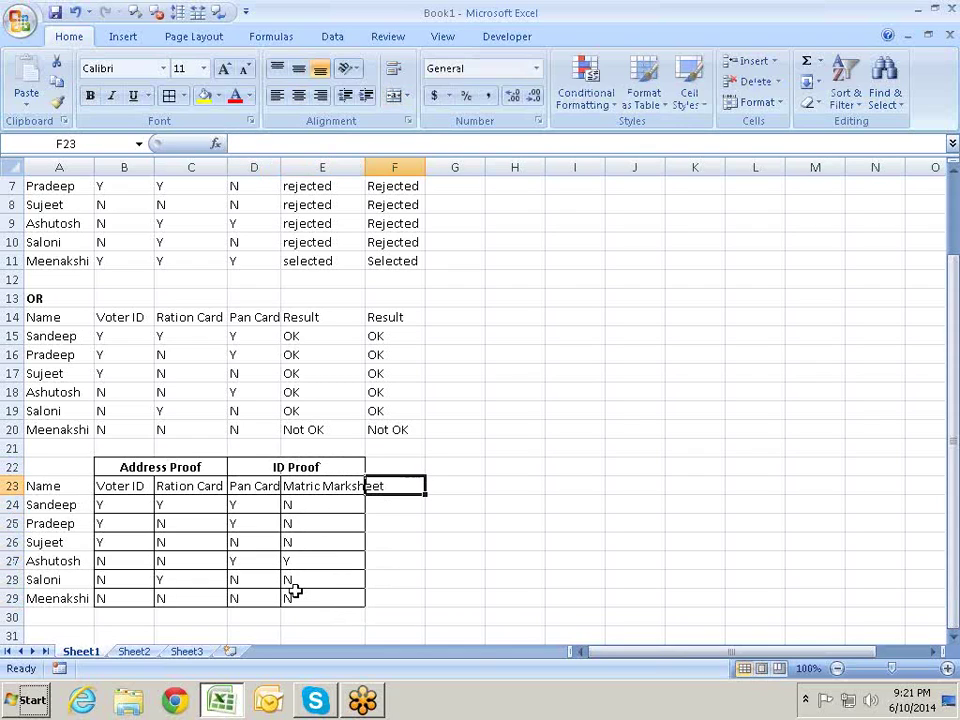
- Add a Result heading in F23 and start F24's formula with =IF(B24="Y",
{"action": "type", "text": "Result"}
{"action": "key", "text": "Return"}
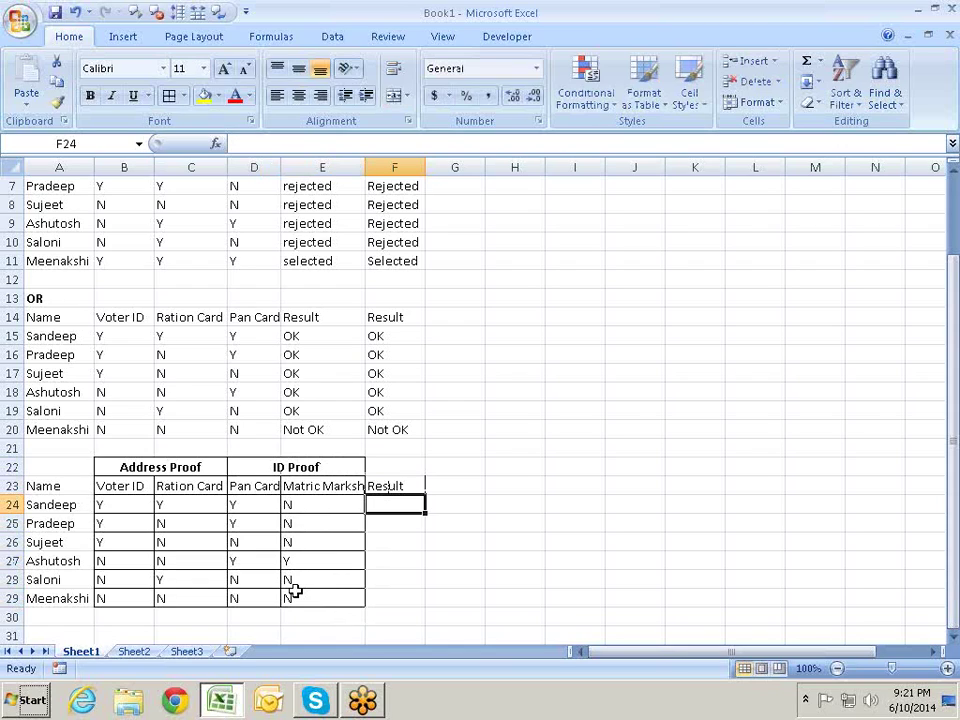
{"action": "type", "text": "=IF("}
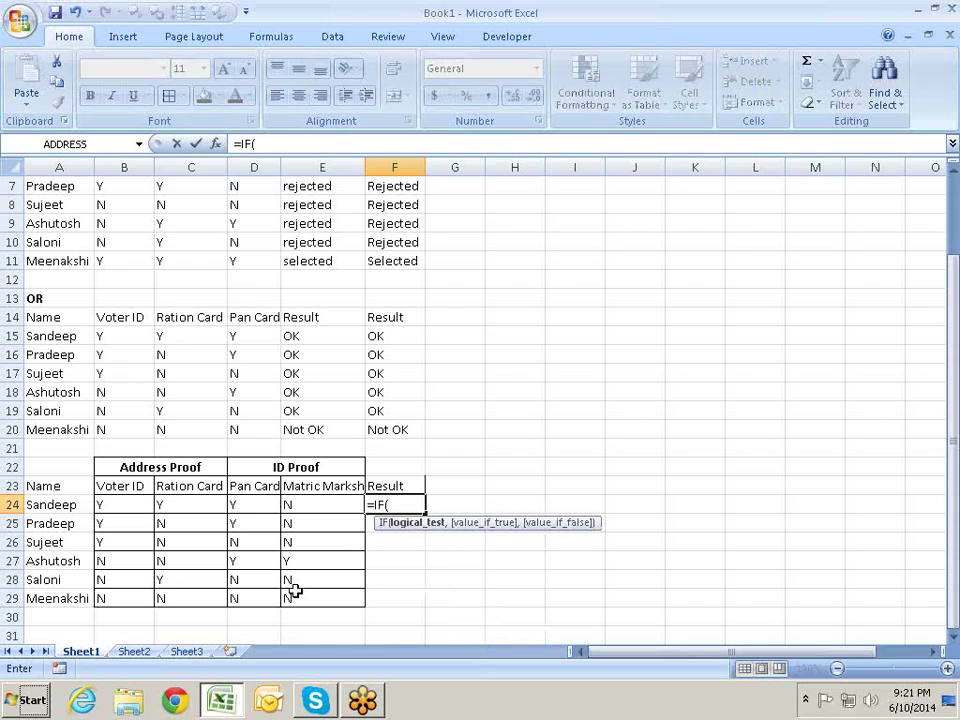
{"action": "key", "text": "Left"}
{"action": "key", "text": "Left"}
{"action": "key", "text": "Left"}
{"action": "key", "text": "Left"}
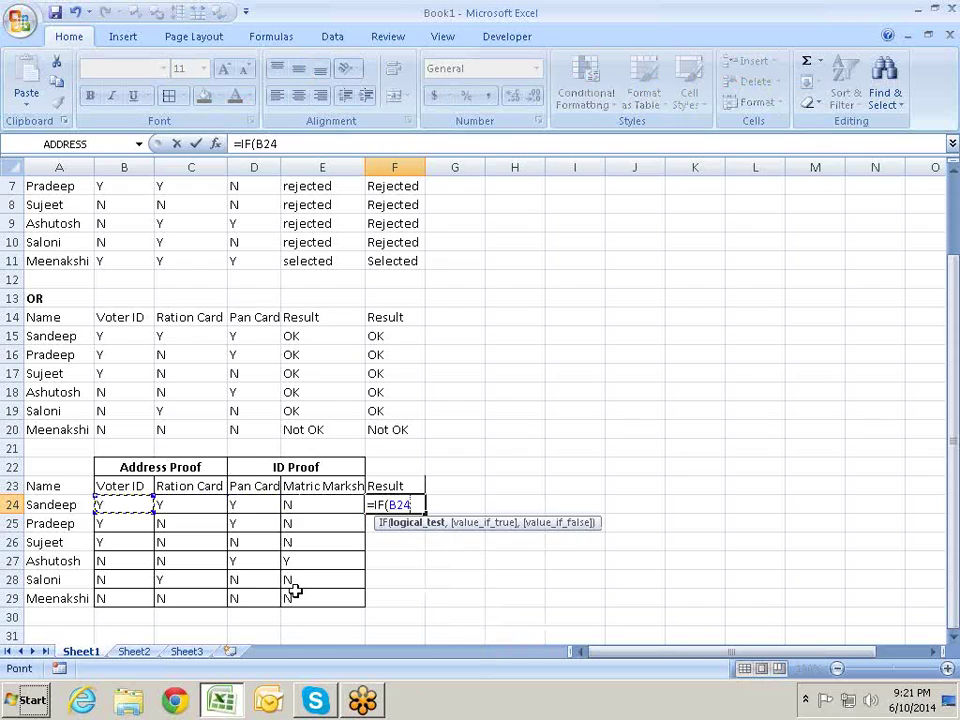
{"action": "type", "text": "=\"Y\""}
{"action": "type", "text": ","}
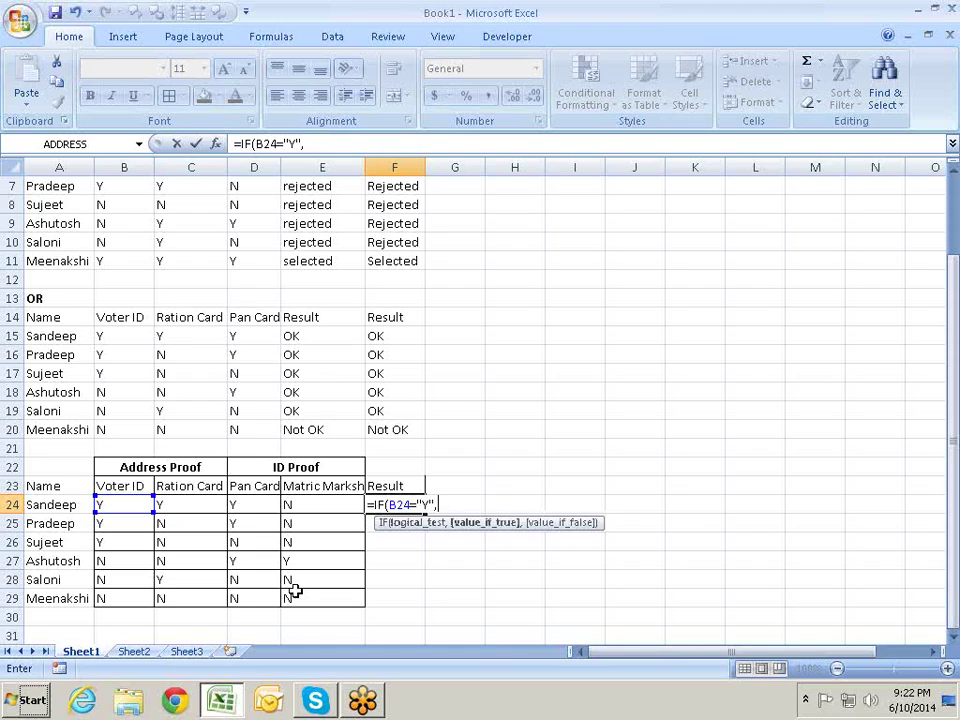
- Nest IF(D24="y","OK",IF( to check the Pan Card value
{"action": "type", "text": "if"}
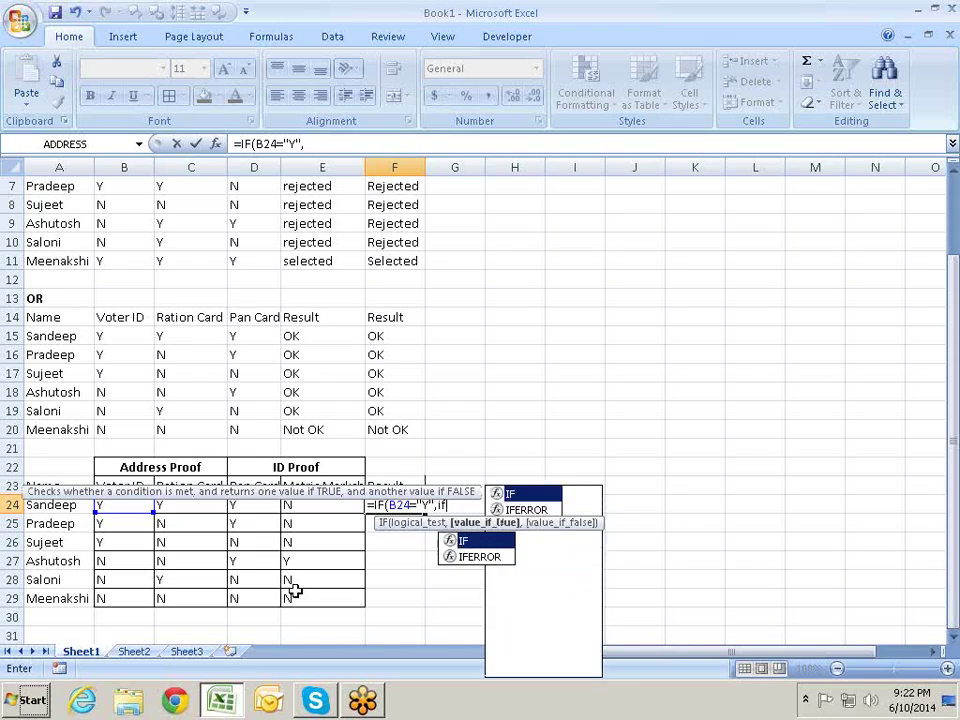
{"action": "type", "text": "("}
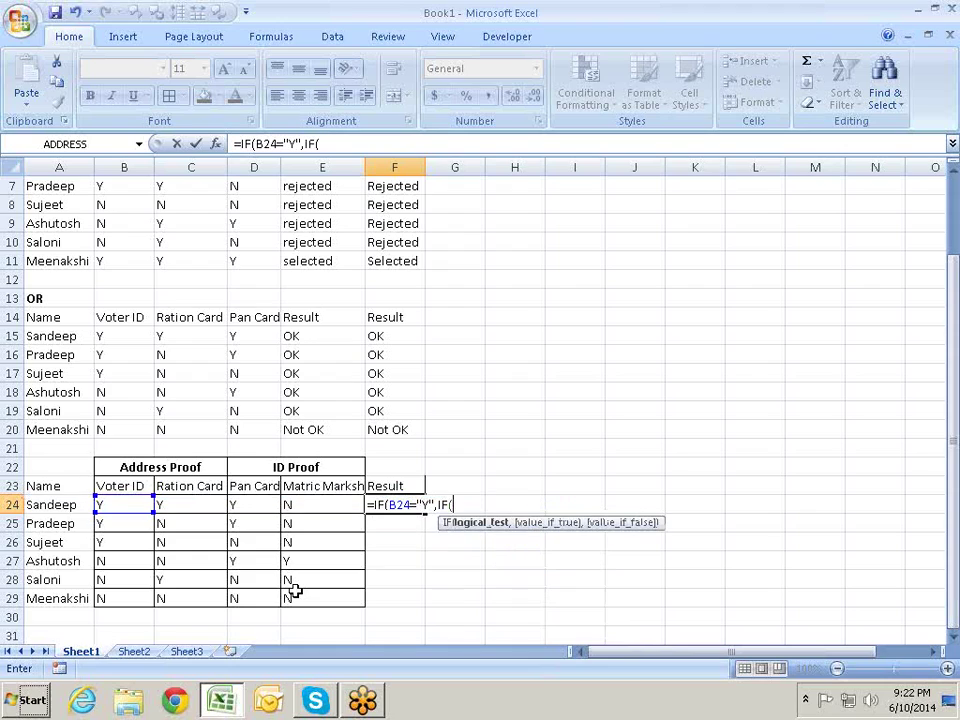
{"action": "key", "text": "Left"}
{"action": "key", "text": "Left"}
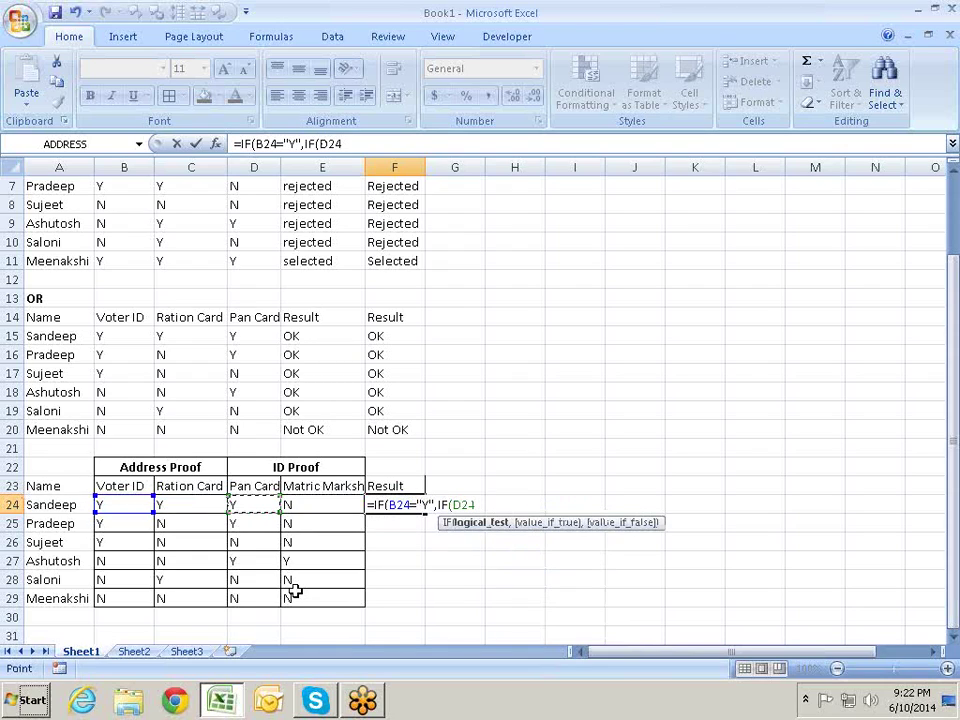
{"action": "type", "text": "=\""}
{"action": "type", "text": "y"}
{"action": "type", "text": "\""}
{"action": "type", "text": ",\""}
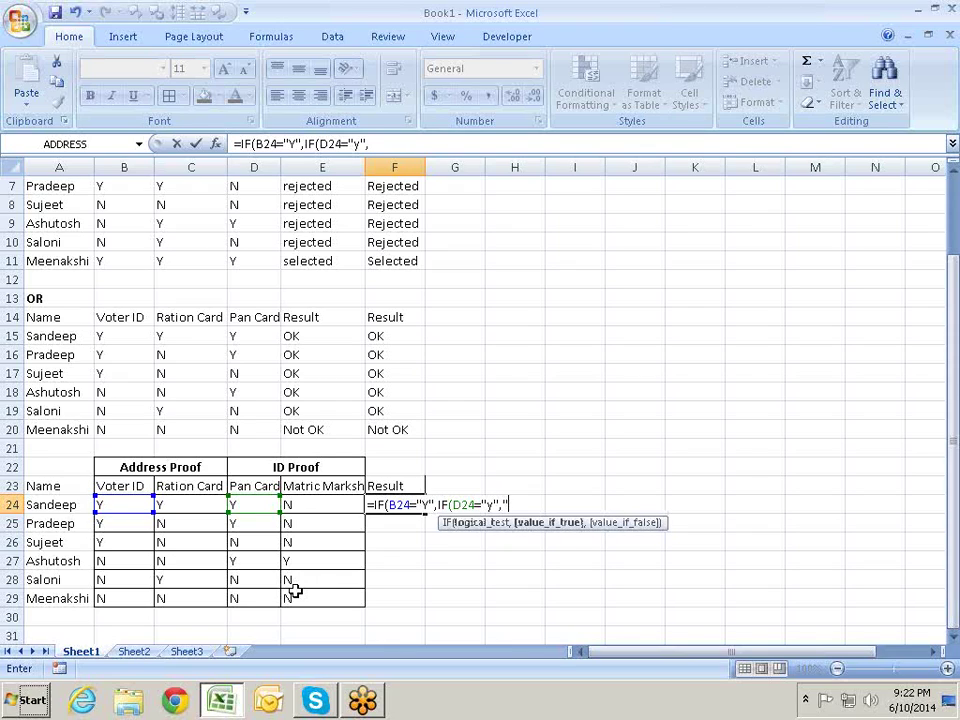
{"action": "type", "text": "O"}
{"action": "type", "text": "K\""}
{"action": "type", "text": ","}
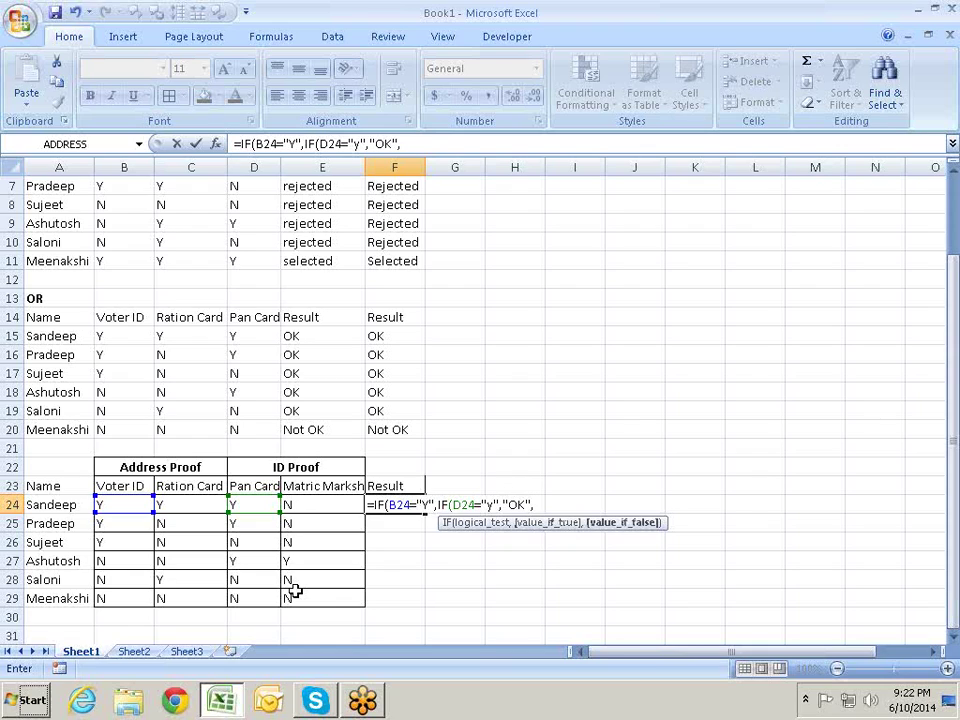
{"action": "type", "text": "IF"}
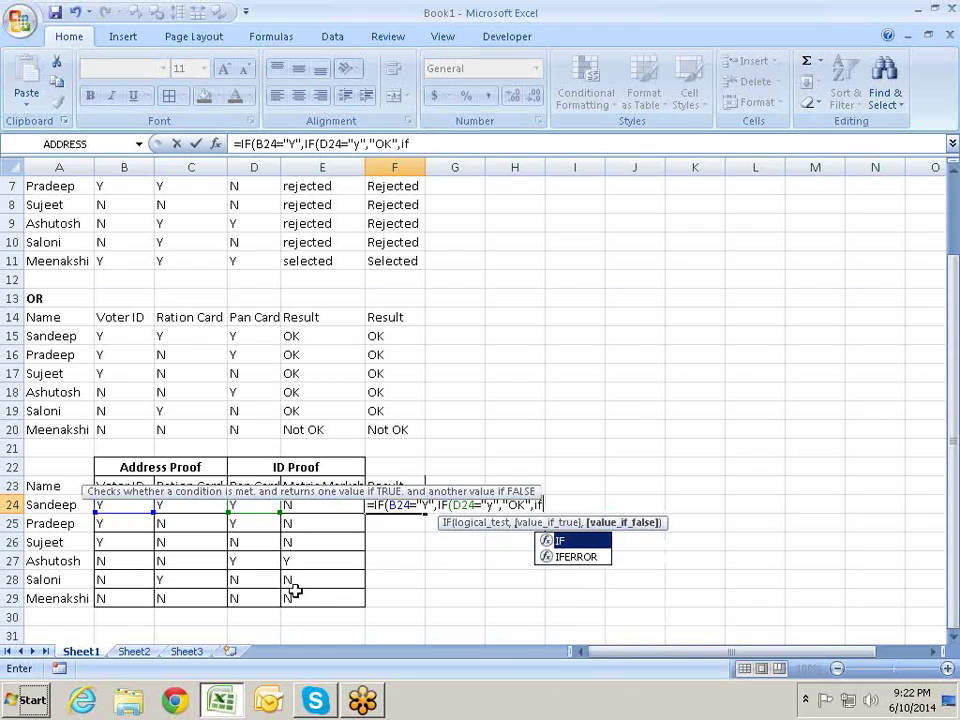
{"action": "type", "text": "("}
- Add the Matric Marksheet check E24="Y","OK",IF( to the nested formula
{"action": "key", "text": "Left"}
{"action": "key", "text": "Left"}
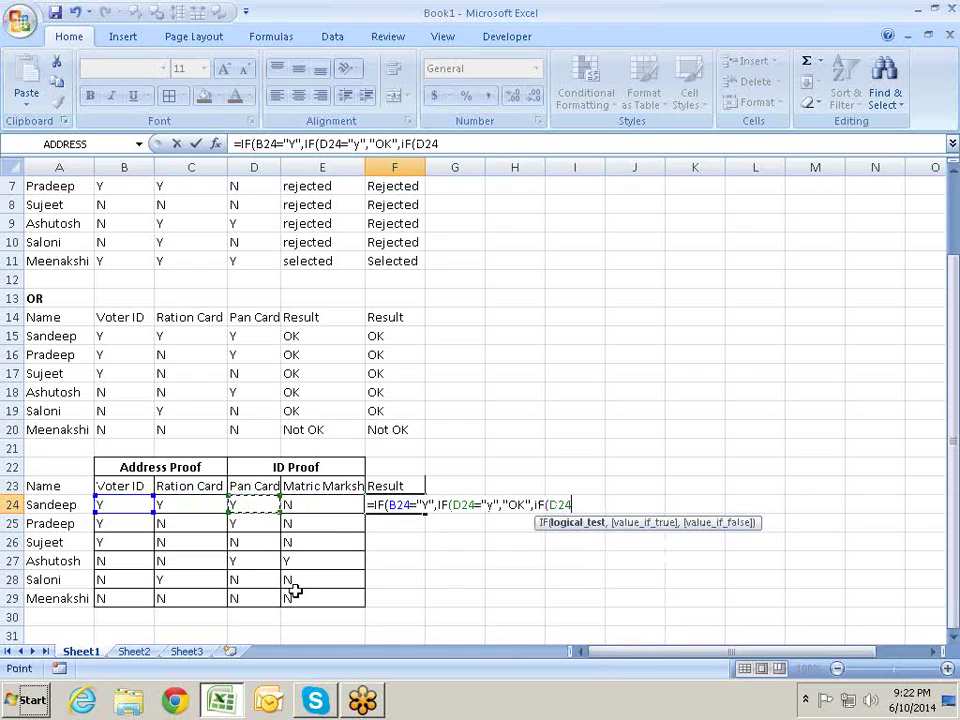
{"action": "key", "text": "Right"}
{"action": "type", "text": "="}
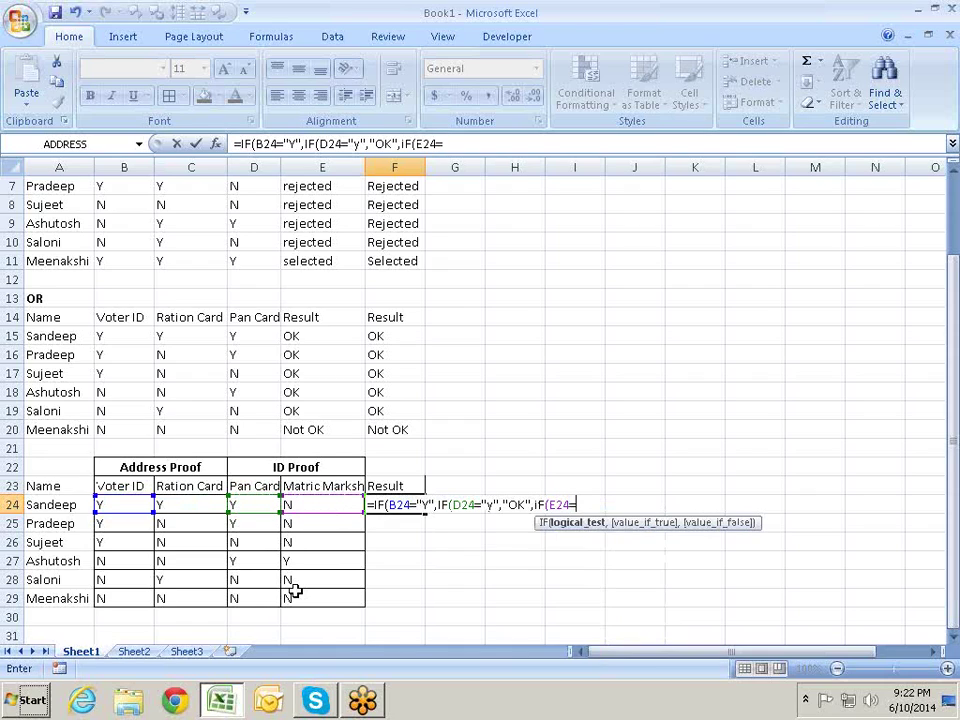
{"action": "type", "text": "\"Y\"m"}
{"action": "type", "text": ","}
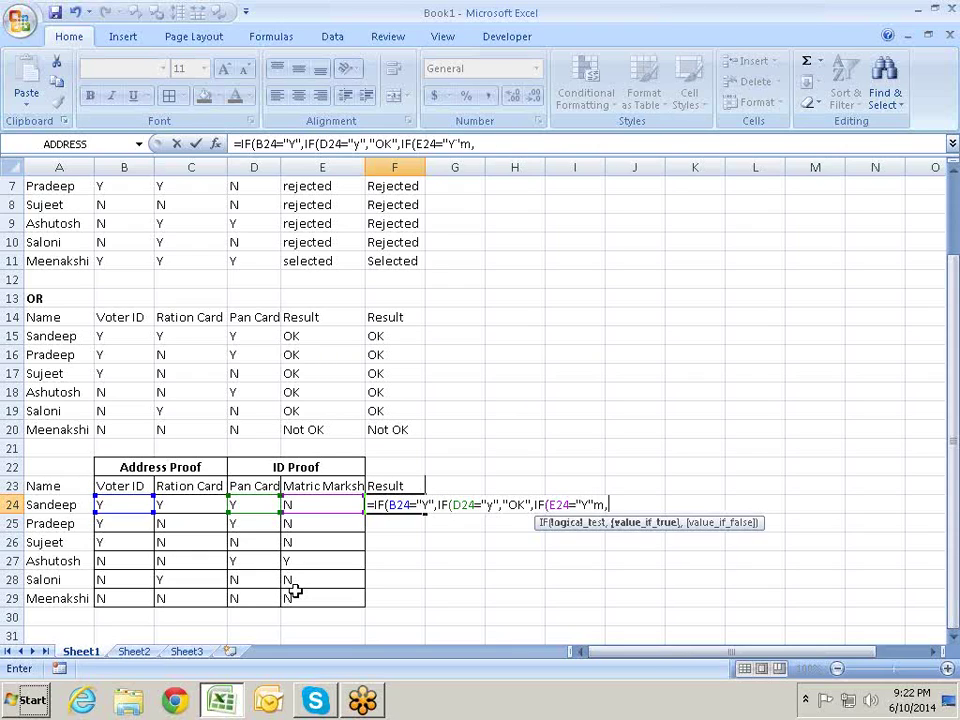
{"action": "key", "text": "BackSpace"}
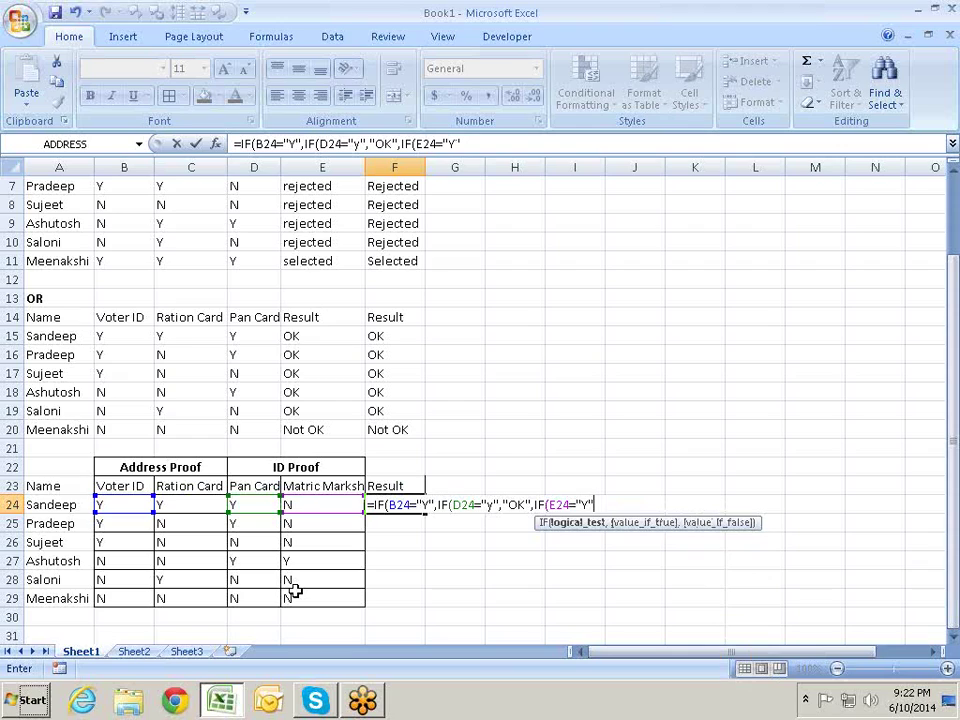
{"action": "type", "text": ",\"OK"}
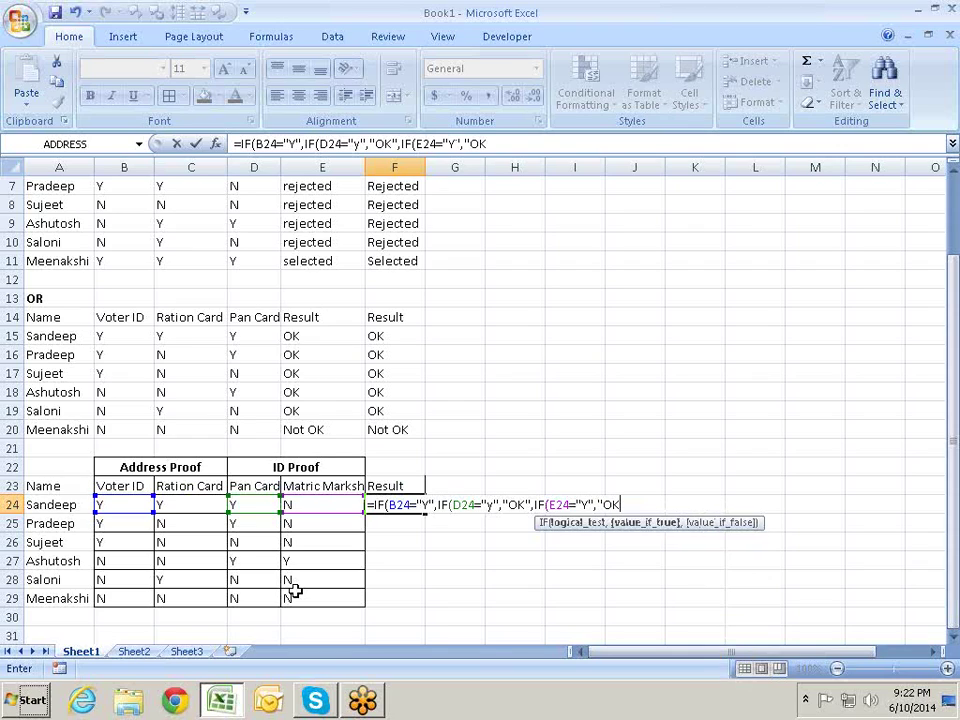
{"action": "type", "text": "\","}
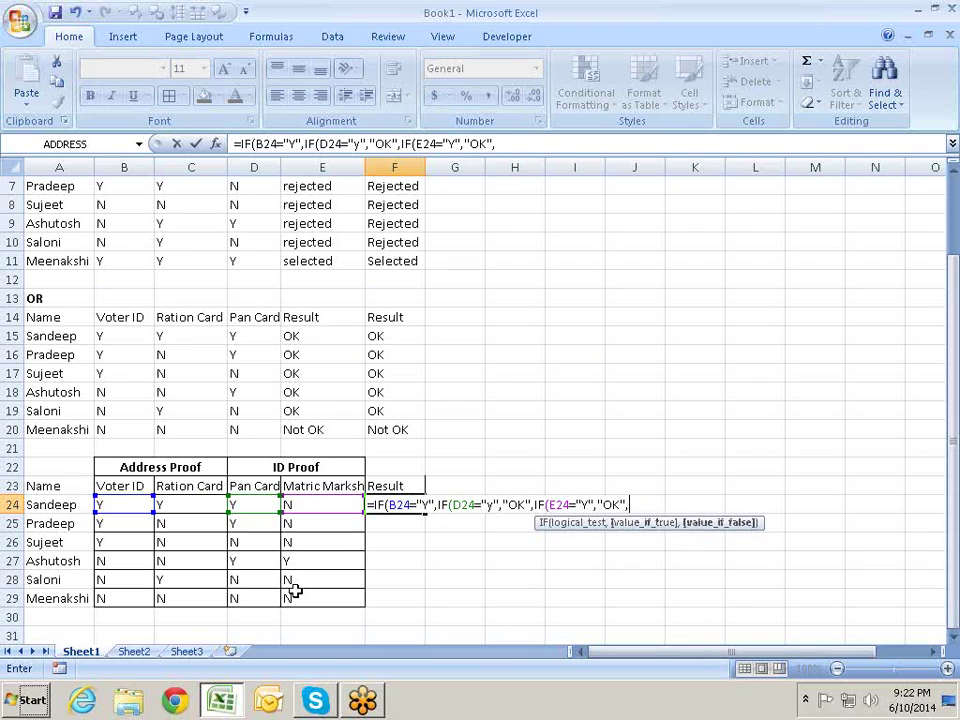
{"action": "type", "text": "IF("}
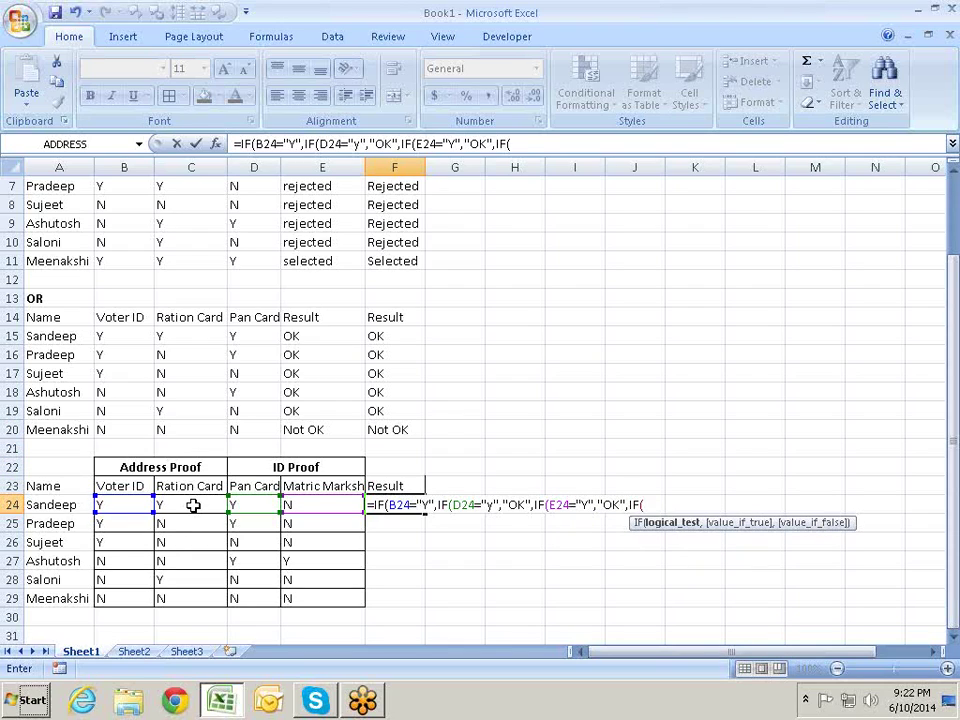
- Finish F24's nested IF with a "Not Ok" fallback and enter it
{"action": "key", "text": "BackSpace"}
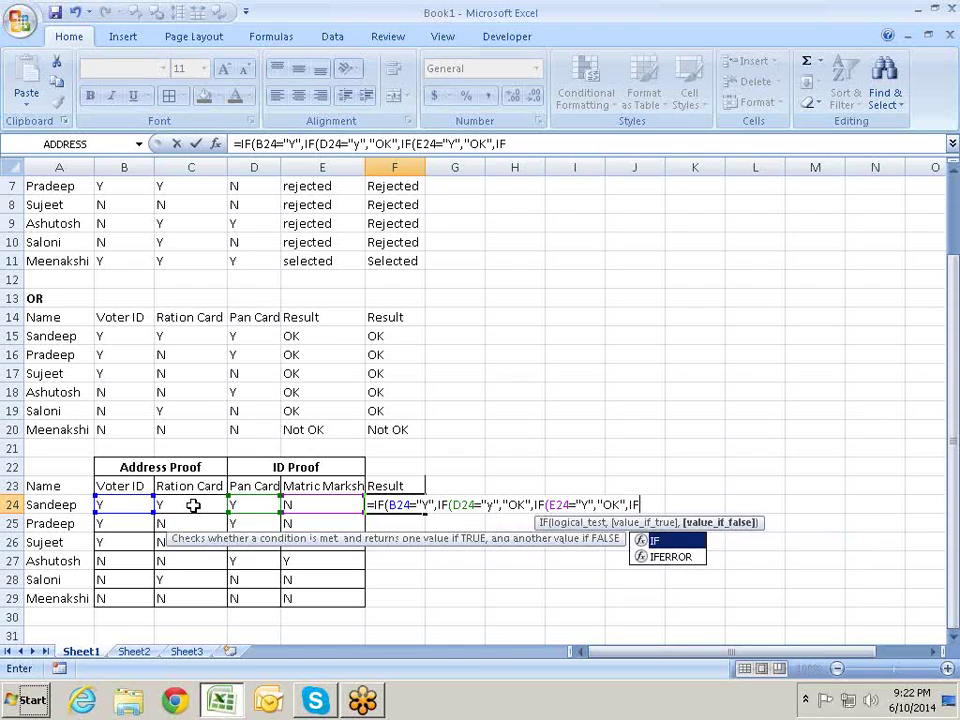
{"action": "key", "text": "BackSpace"}
{"action": "key", "text": "BackSpace"}
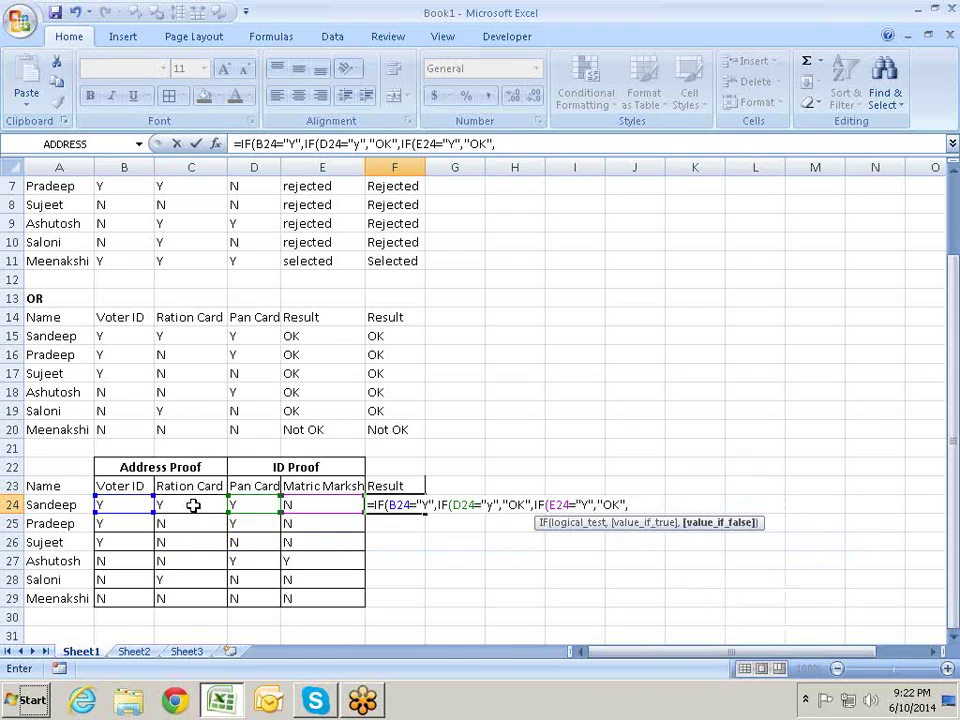
{"action": "type", "text": "\"NOt"}
{"action": "key", "text": "BackSpace"}
{"action": "key", "text": "BackSpace"}
{"action": "type", "text": "ot"}
{"action": "type", "text": " Ok\""}
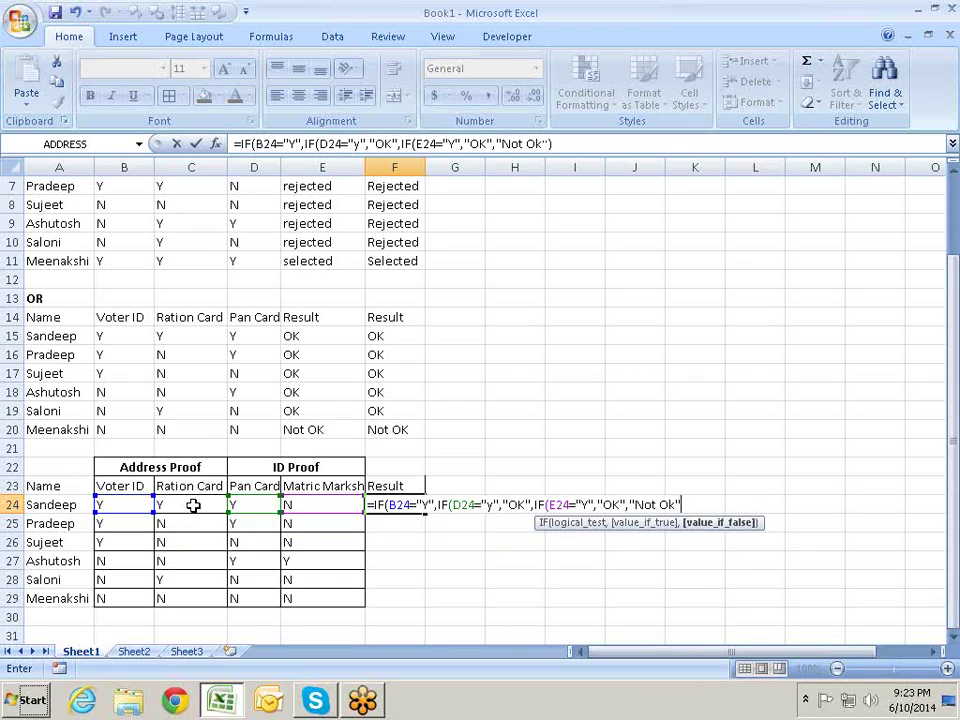
{"action": "type", "text": "),"}
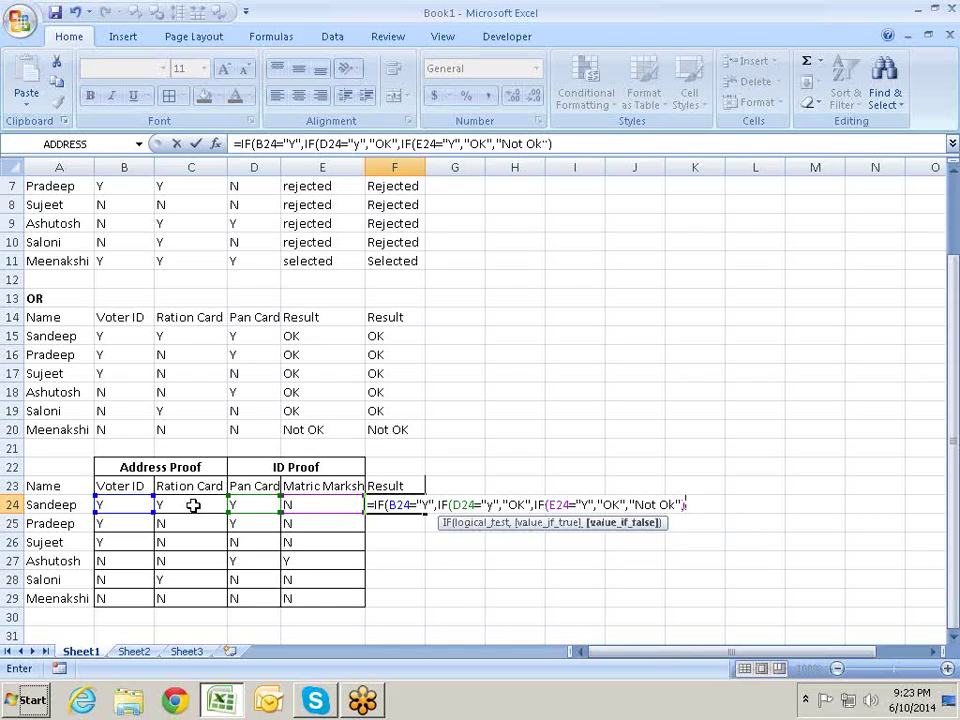
{"action": "key", "text": "Return"}
{"action": "key", "text": "Return"}
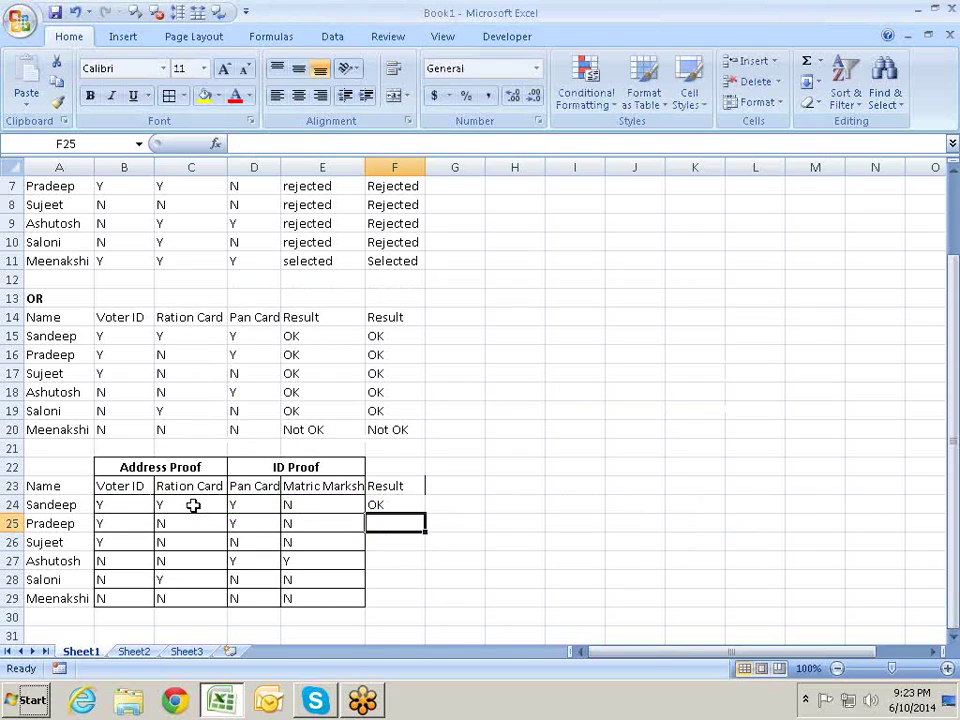
- Reopen F24's formula and inspect its second IF argument
{"action": "key", "text": "Up"}
{"action": "key", "text": "F2"}
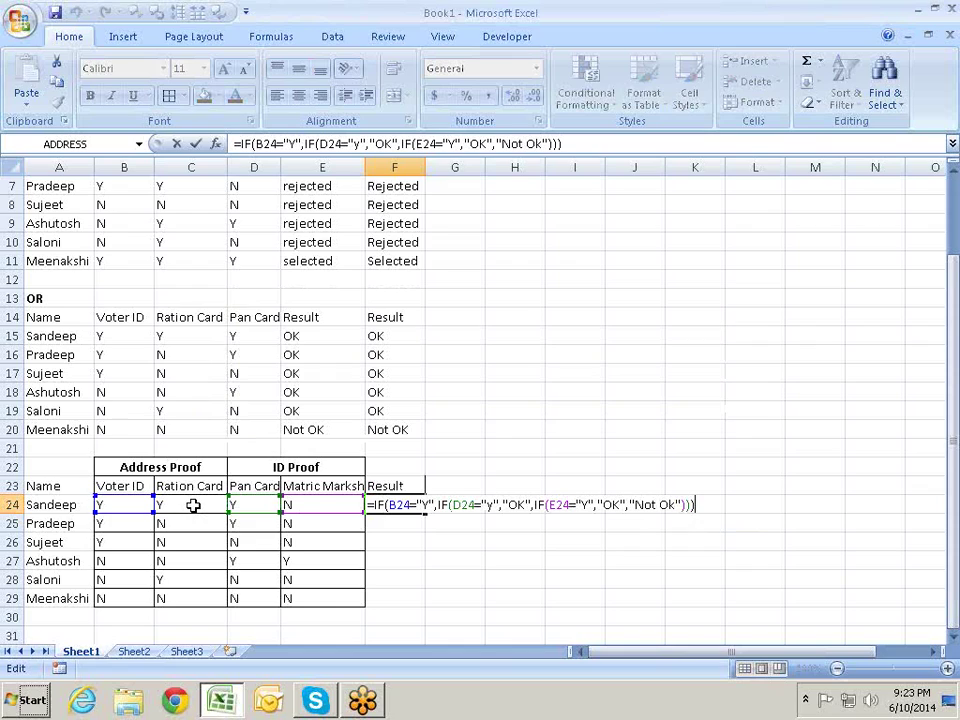
{"action": "key", "text": "Left"}
{"action": "key", "text": "Left"}
{"action": "key", "text": "Left"}
{"action": "key", "text": "Left"}
{"action": "key", "text": "Left"}
{"action": "key", "text": "Left"}
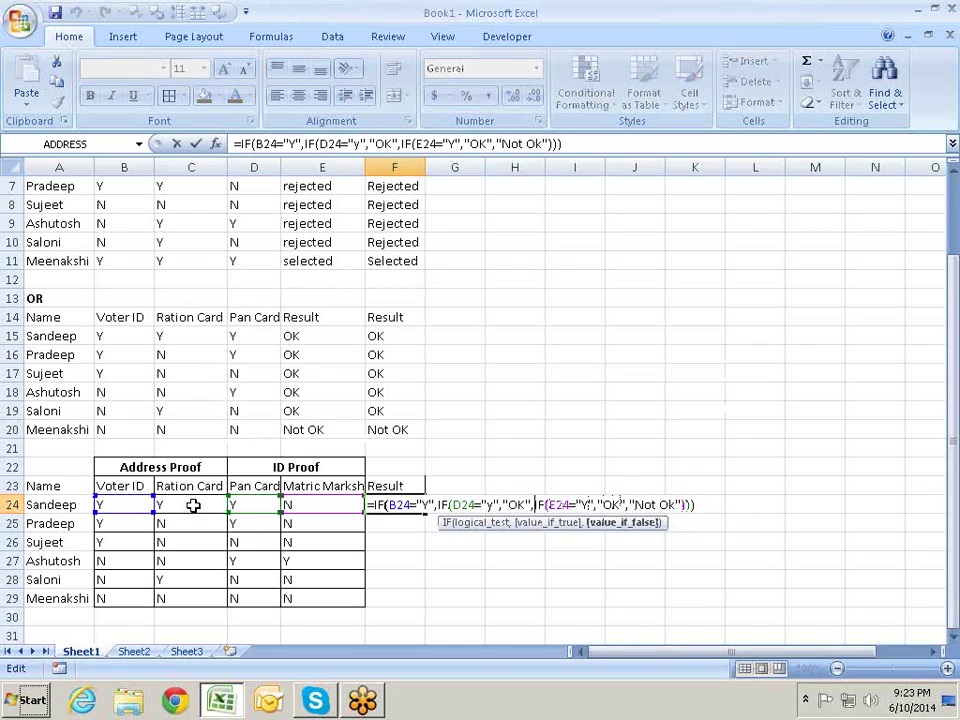
{"action": "key", "text": "Left"}
{"action": "key", "text": "Left"}
{"action": "key", "text": "Left"}
{"action": "key", "text": "Left"}
{"action": "key", "text": "Left"}
{"action": "key", "text": "Left"}
{"action": "key", "text": "Left"}
{"action": "key", "text": "Left"}
{"action": "key", "text": "Left"}
{"action": "key", "text": "Left"}
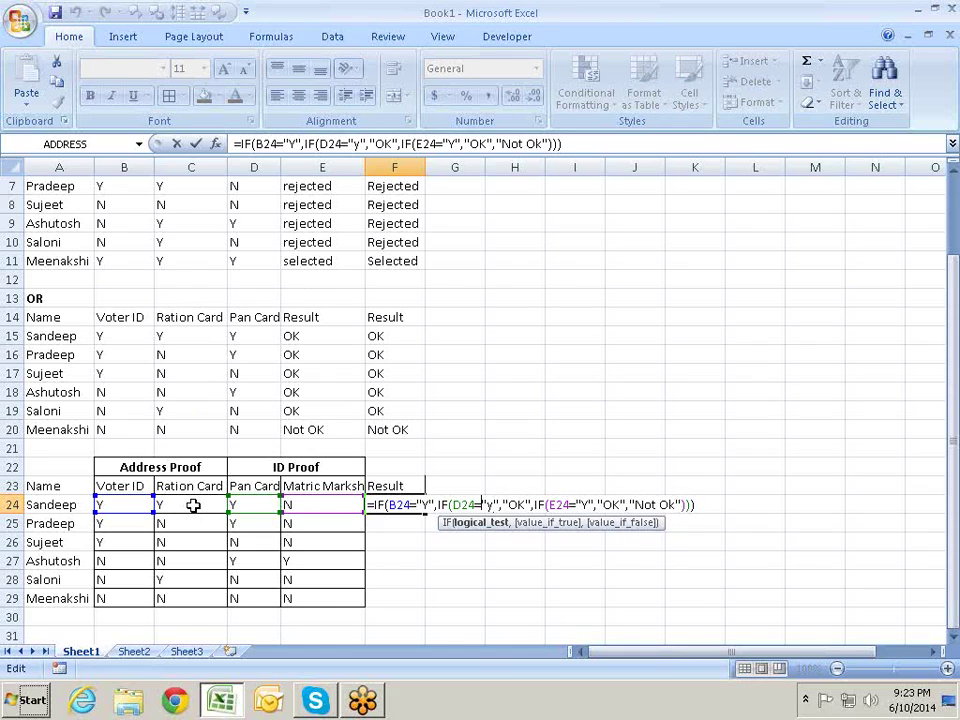
{"action": "key", "text": "Left"}
{"action": "key", "text": "Left"}
{"action": "key", "text": "Left"}
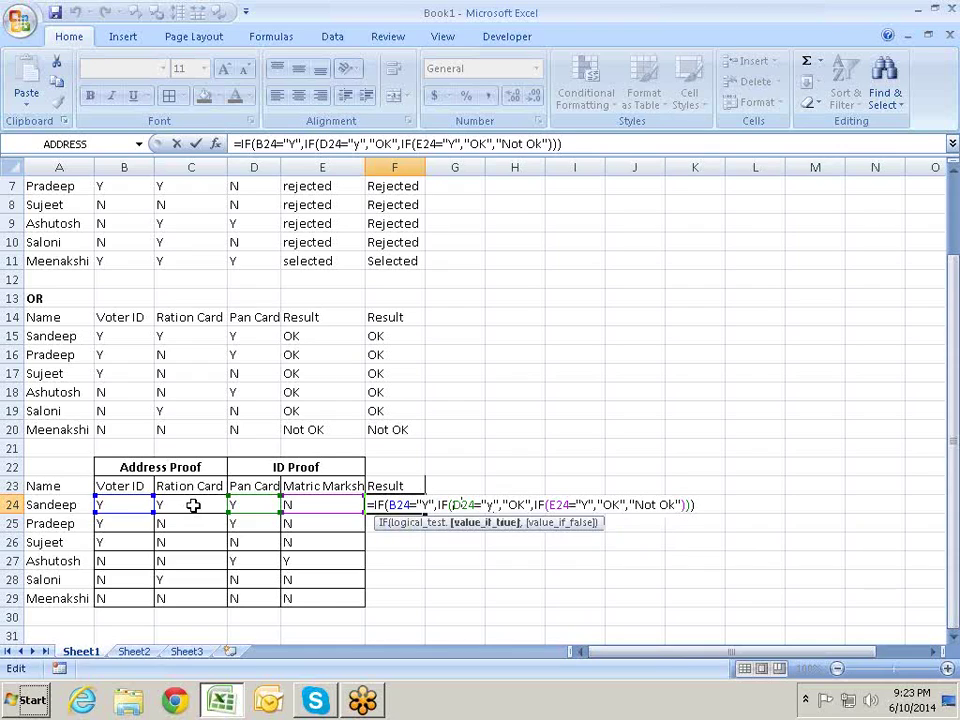
{"action": "left_click", "coordinate": [468, 524]}
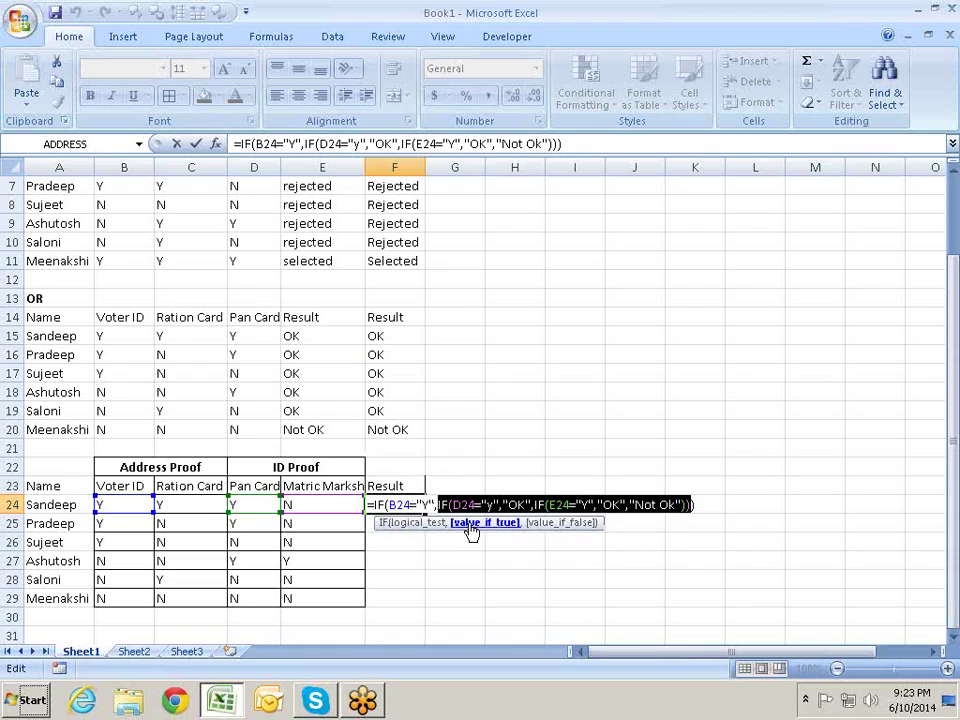
{"action": "left_click", "coordinate": [693, 506]}
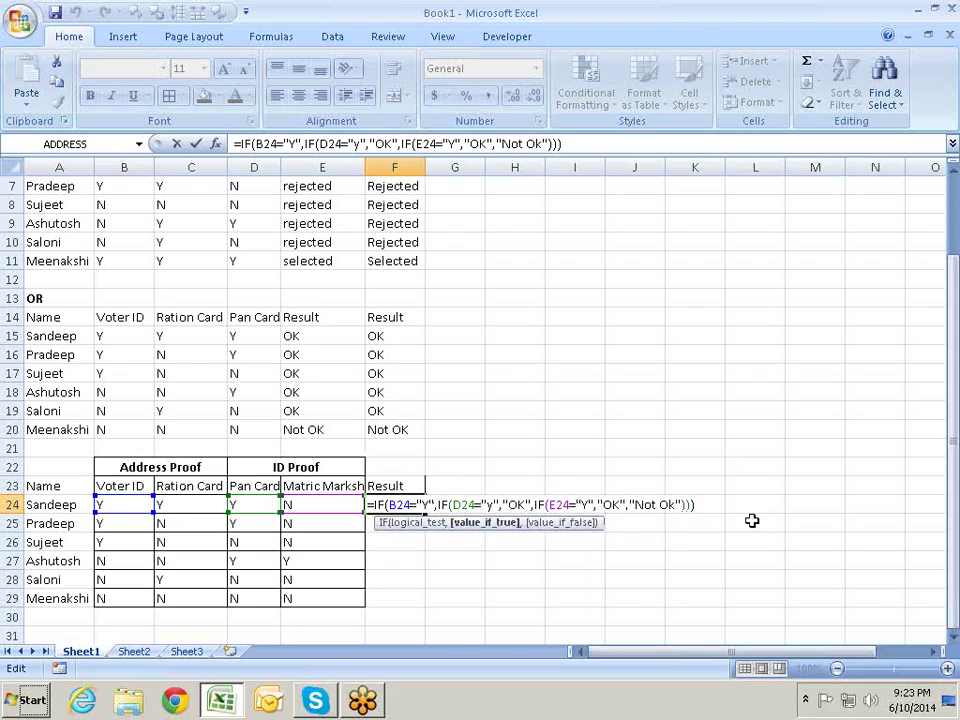
- Extend F24's formula with nested IFs on C24, D24 and E24, returning "OK" or "Not OK"
{"action": "type", "text": ","}
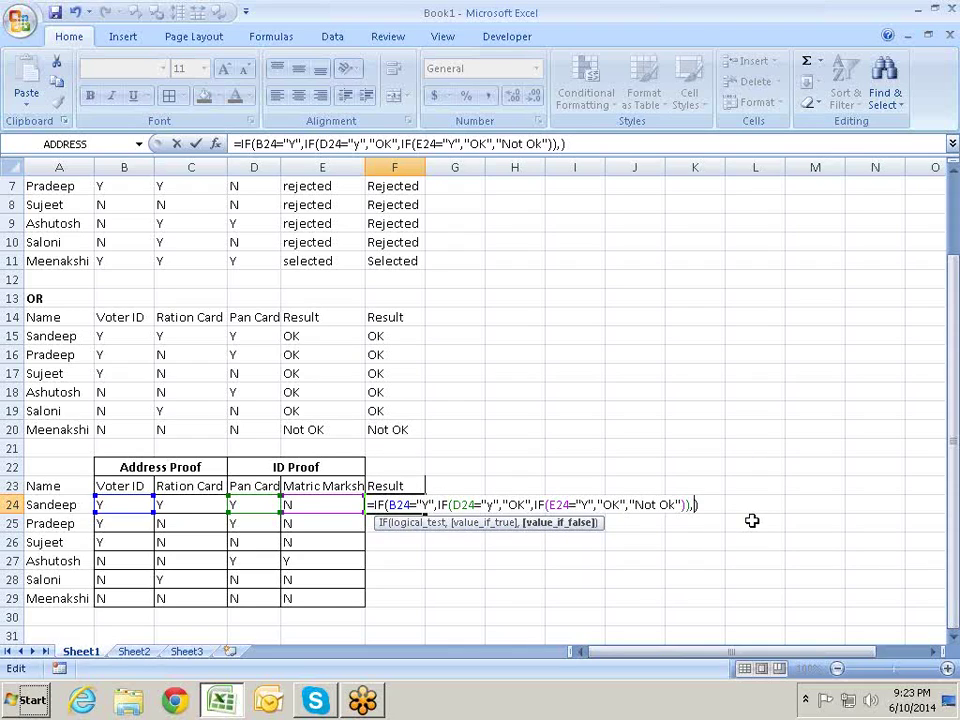
{"action": "type", "text": "if"}
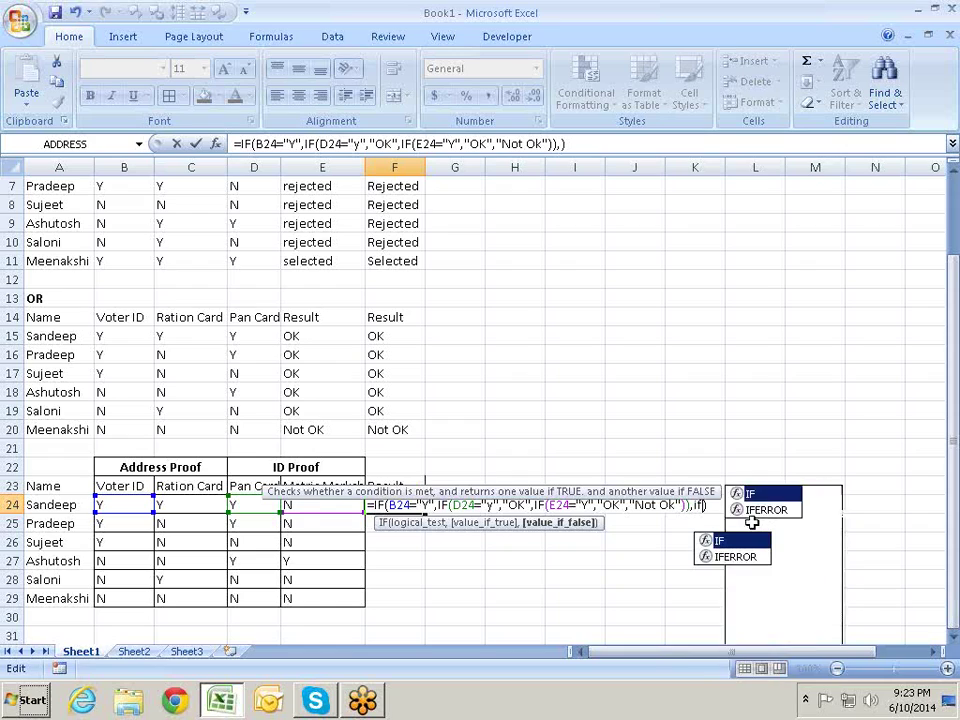
{"action": "type", "text": "("}
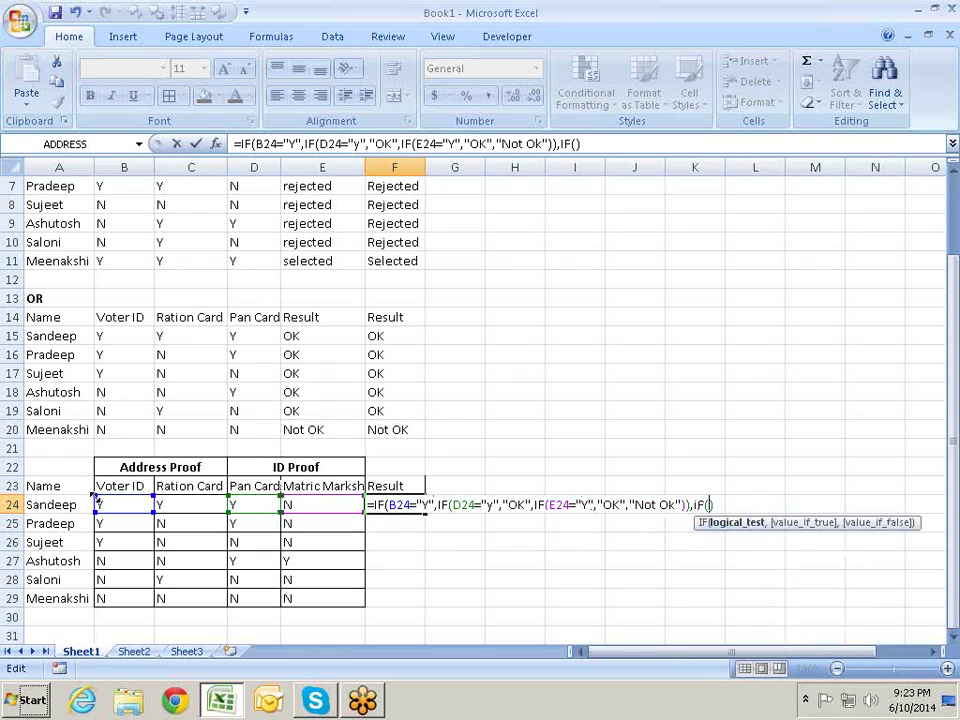
{"action": "left_click", "coordinate": [186, 505]}
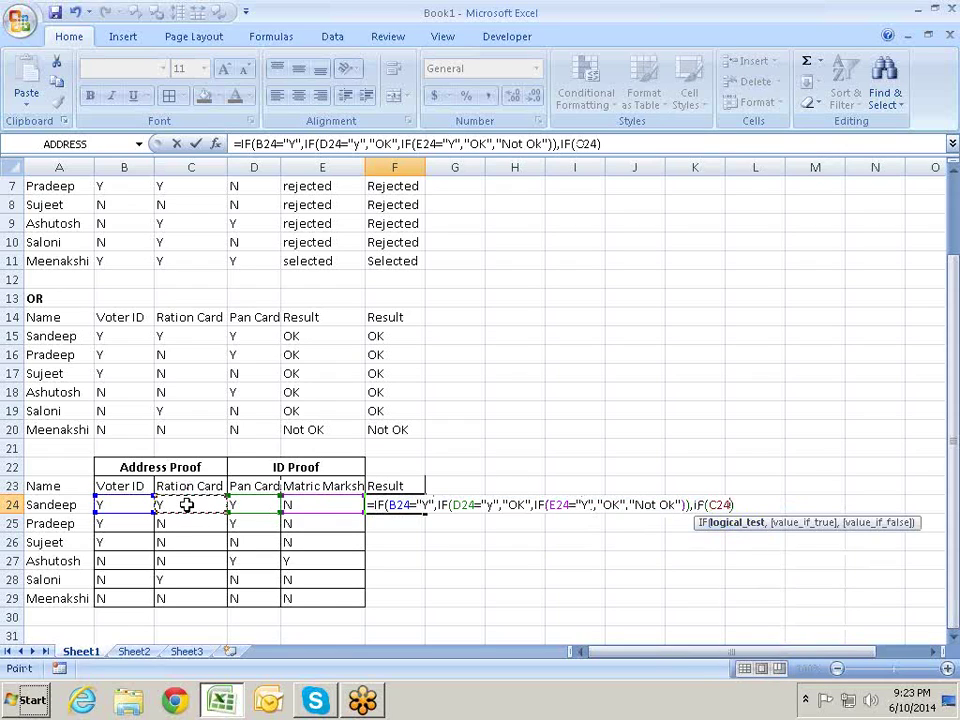
{"action": "type", "text": "=\"Y\""}
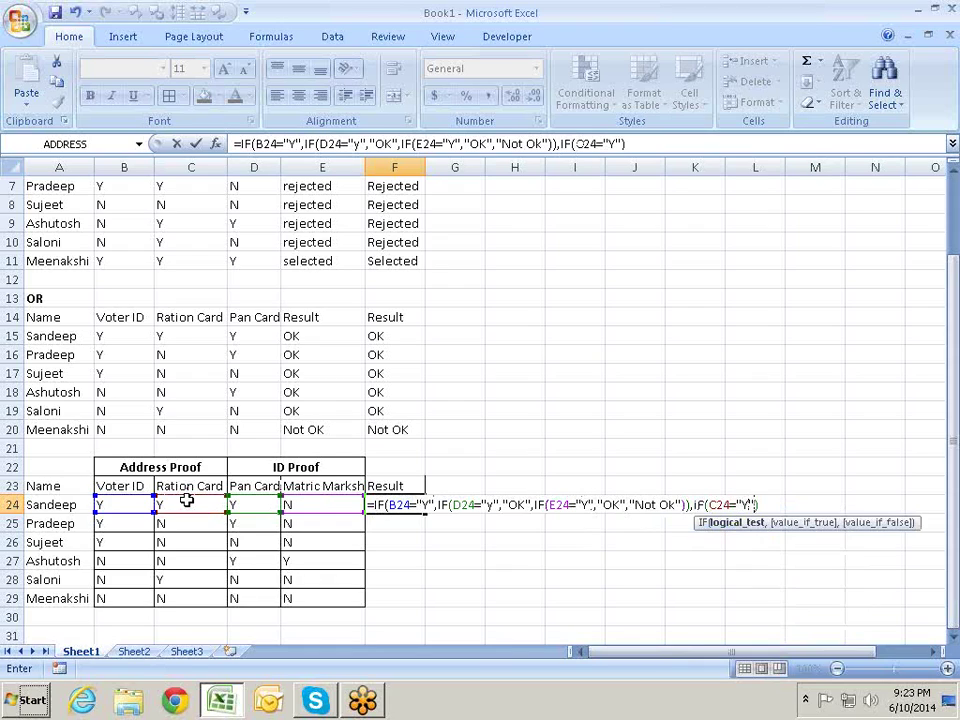
{"action": "type", "text": ","}
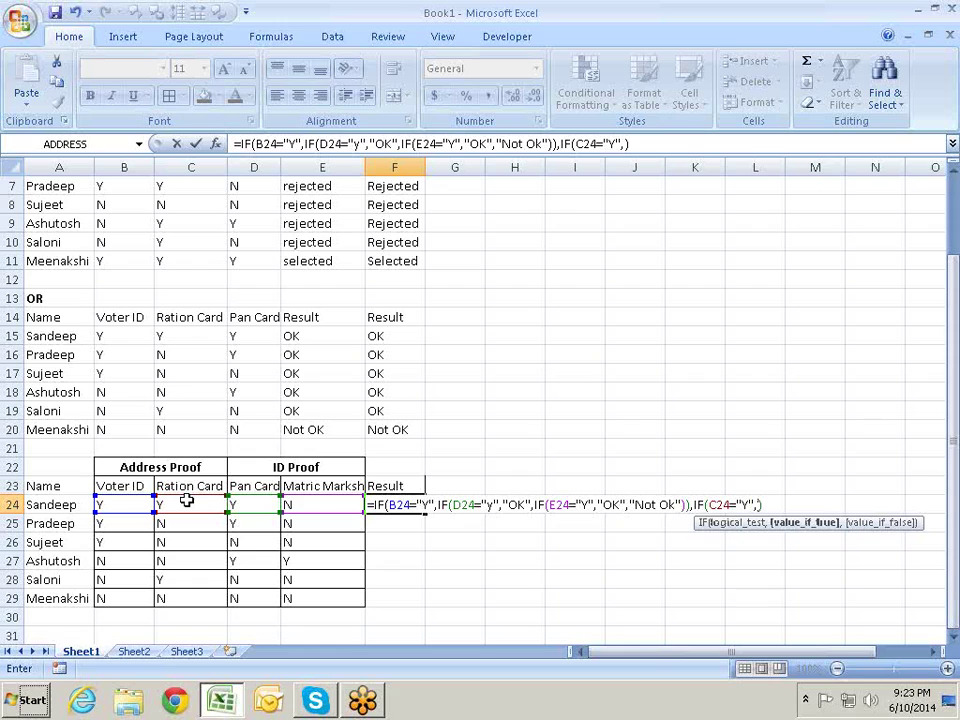
{"action": "type", "text": "if("}
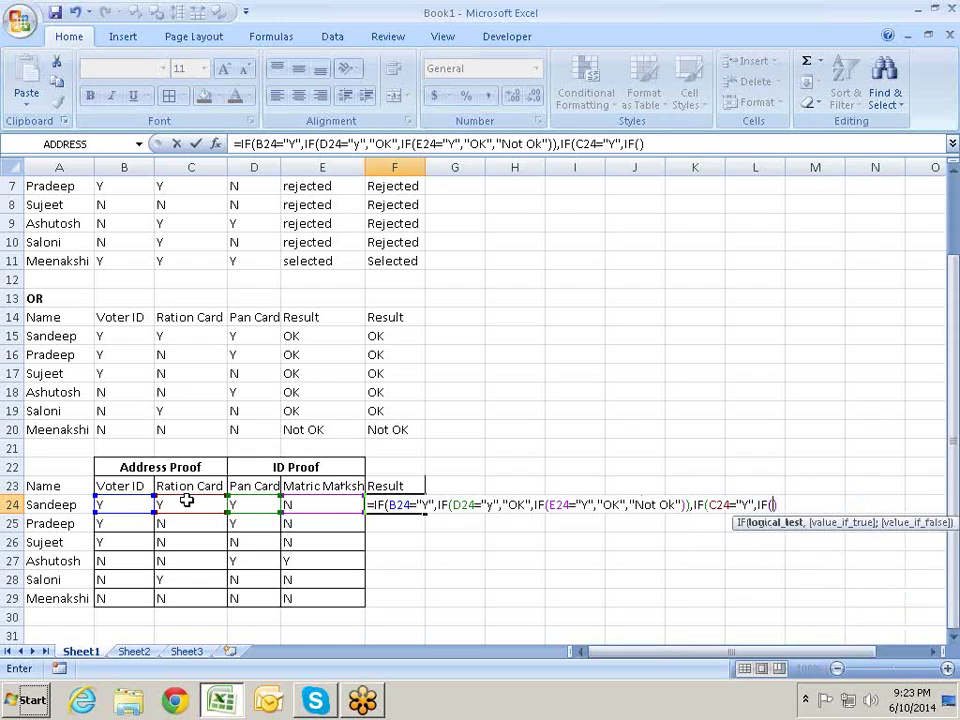
{"action": "left_click", "coordinate": [186, 501]}
{"action": "key", "text": "Right"}
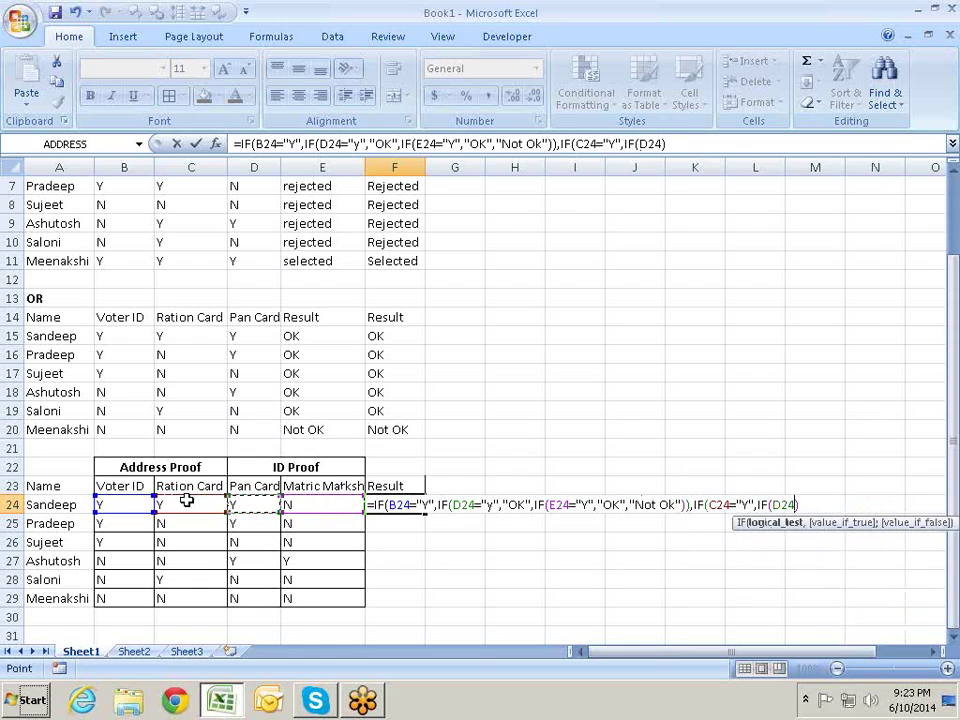
{"action": "type", "text": "=\"Y\""}
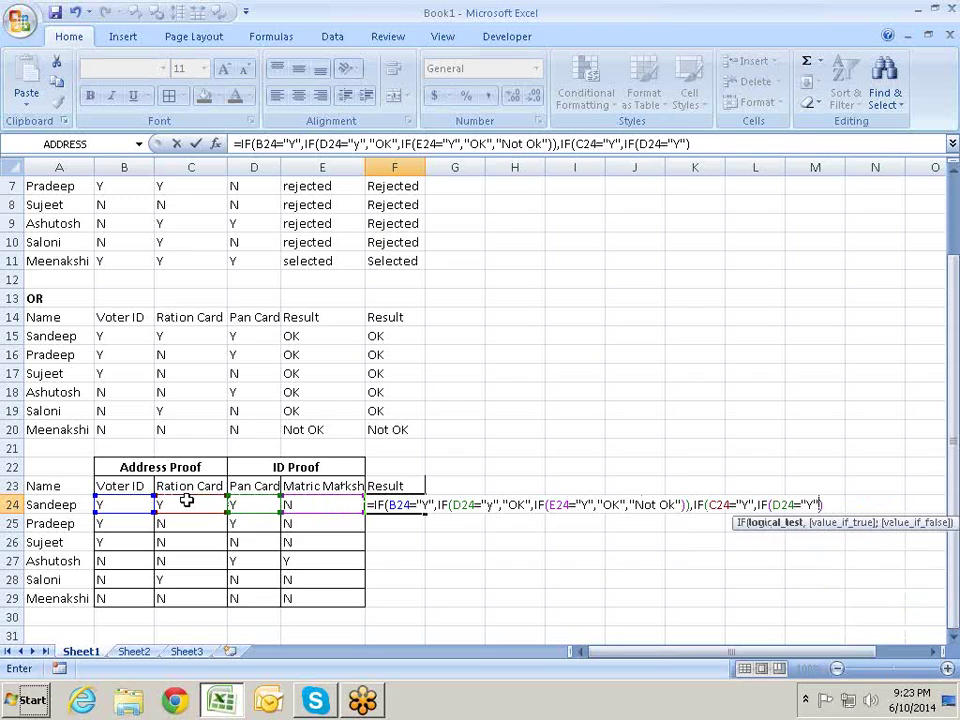
{"action": "type", "text": ","}
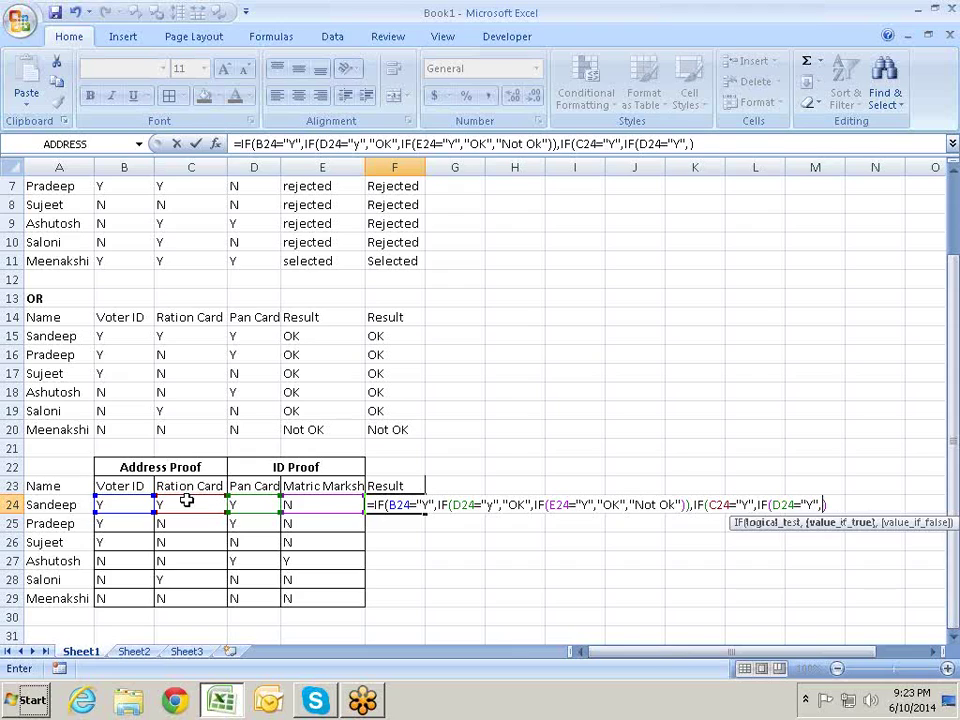
{"action": "type", "text": "\"OK\""}
{"action": "type", "text": ","}
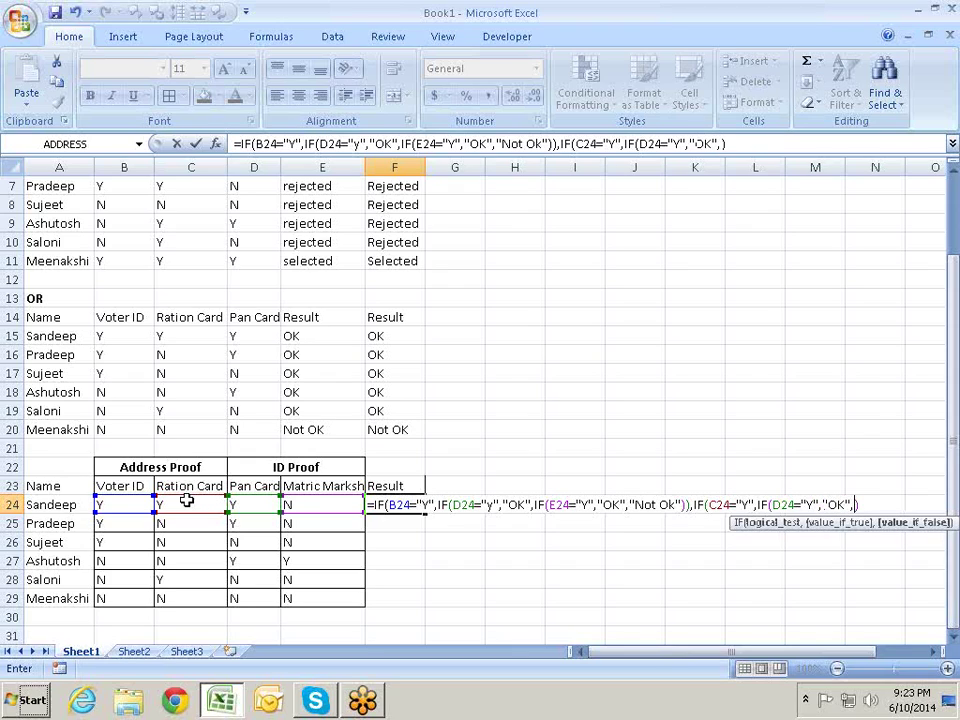
{"action": "type", "text": "IF("}
{"action": "key", "text": "Left"}
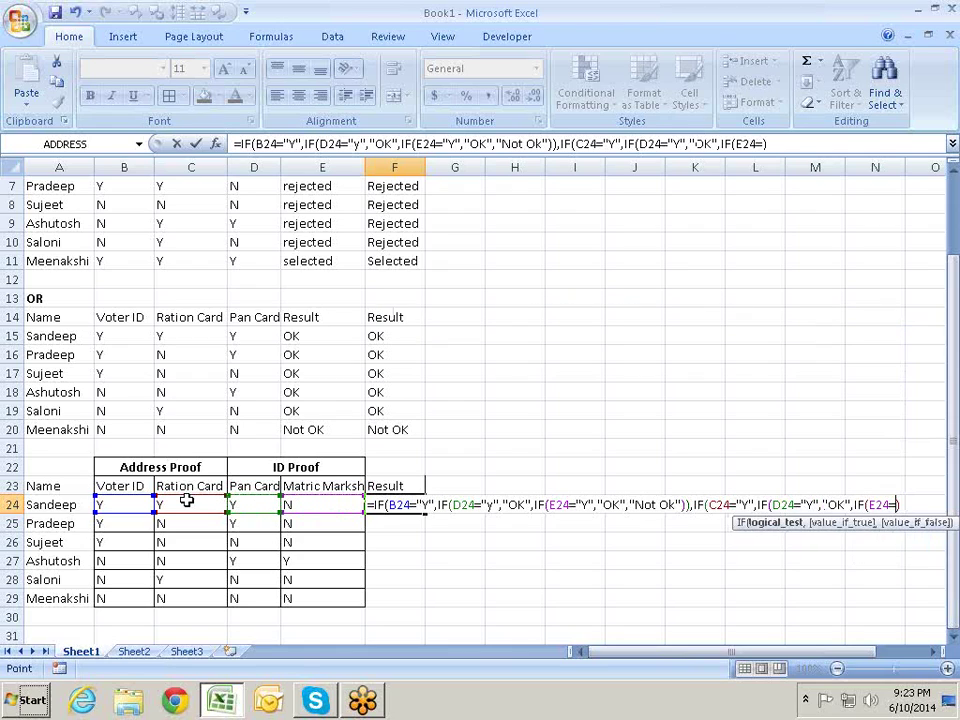
{"action": "type", "text": "=\""}
{"action": "type", "text": "Y\")"}
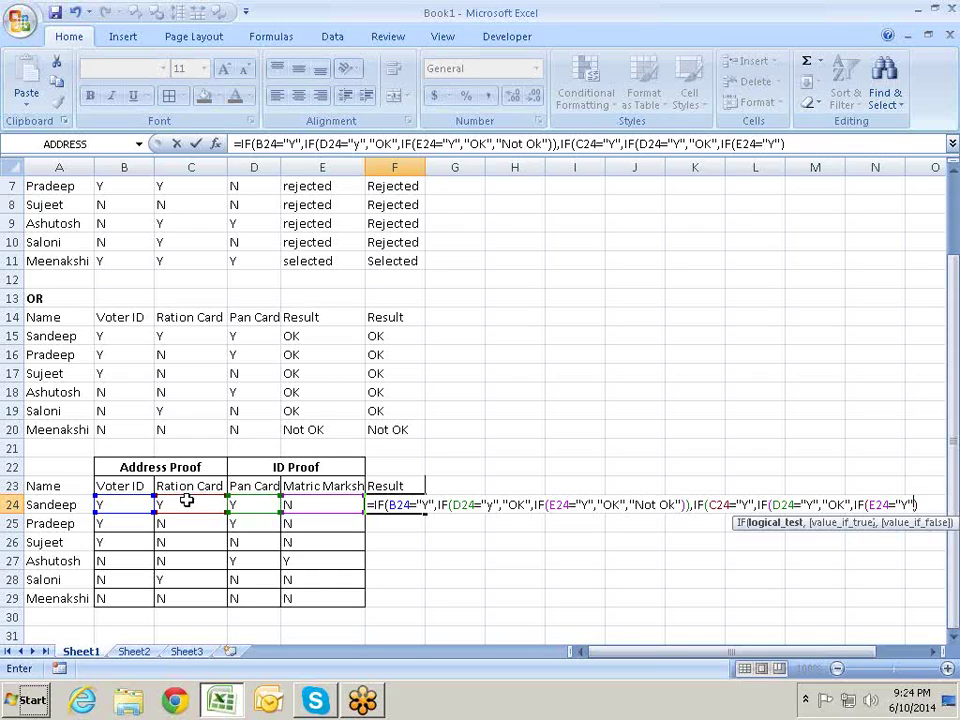
{"action": "type", "text": ","}
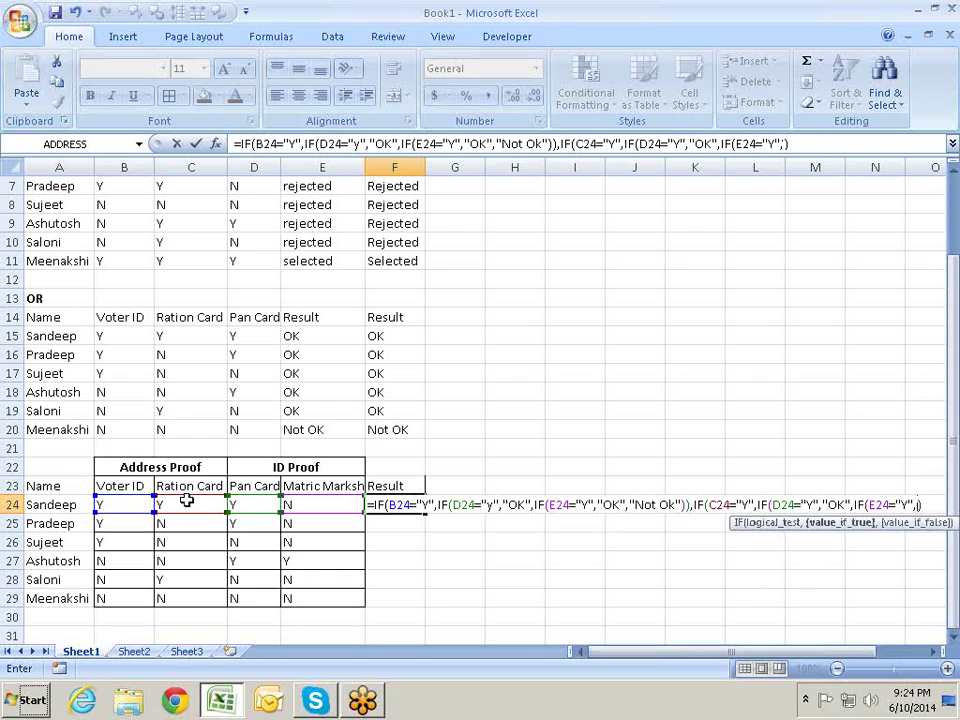
{"action": "type", "text": "\"OK\""}
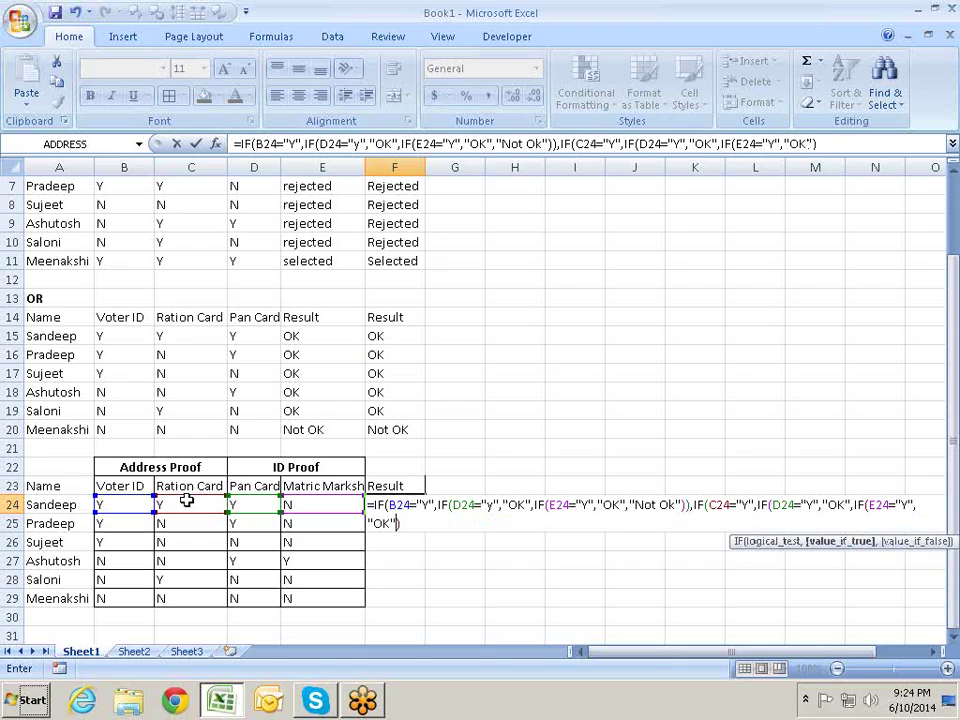
{"action": "type", "text": ","}
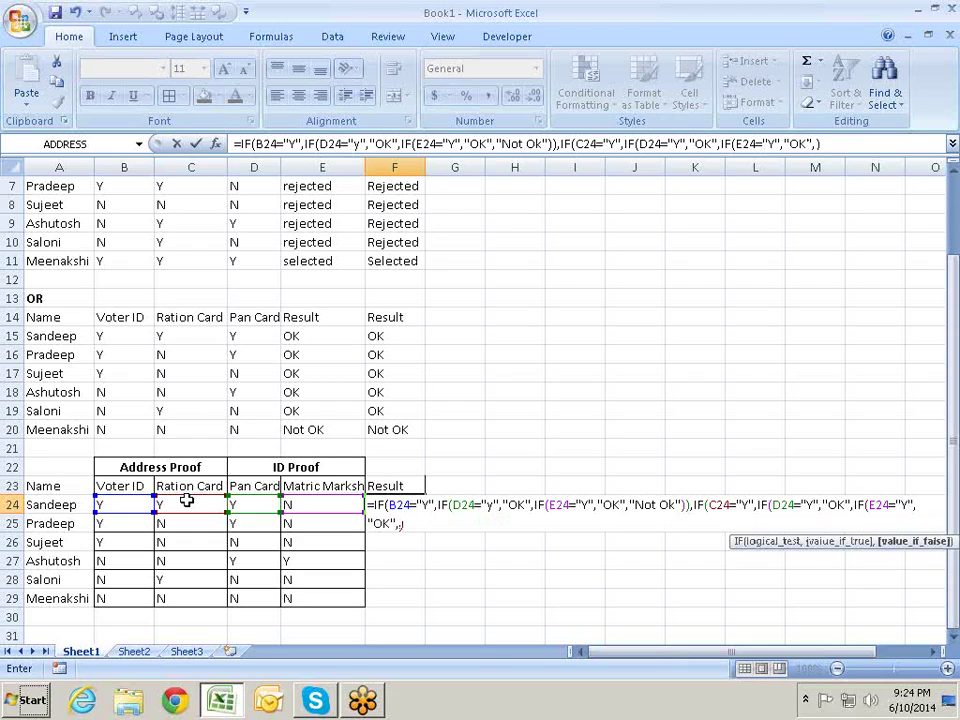
{"action": "type", "text": "\"N"}
{"action": "type", "text": "ot O"}
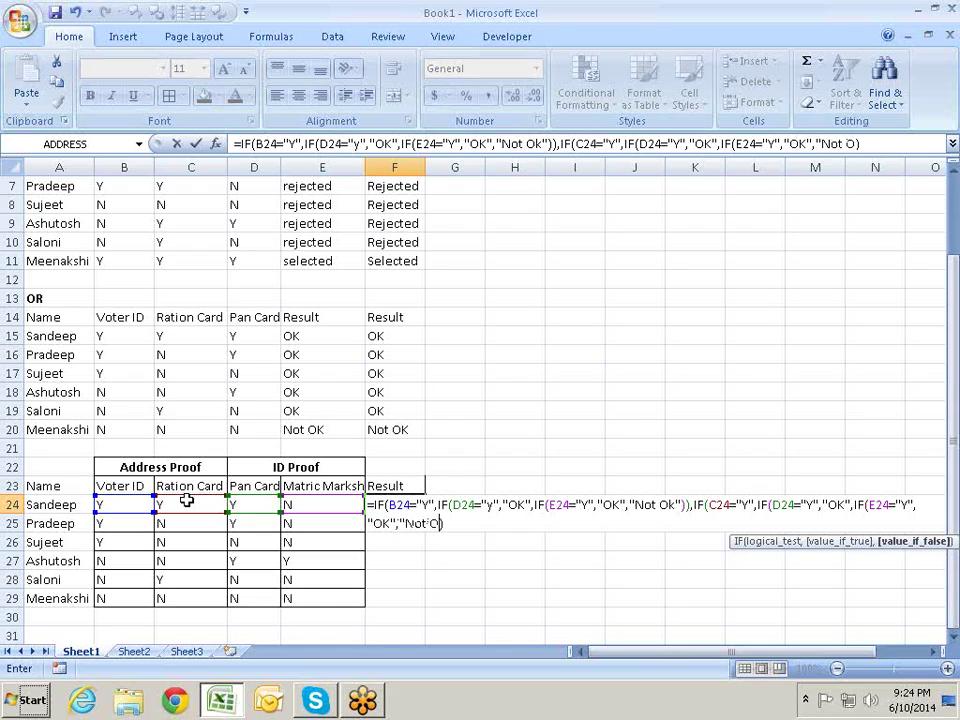
{"action": "type", "text": "K"}
{"action": "type", "text": "\"))"}
{"action": "key", "text": "Return"}
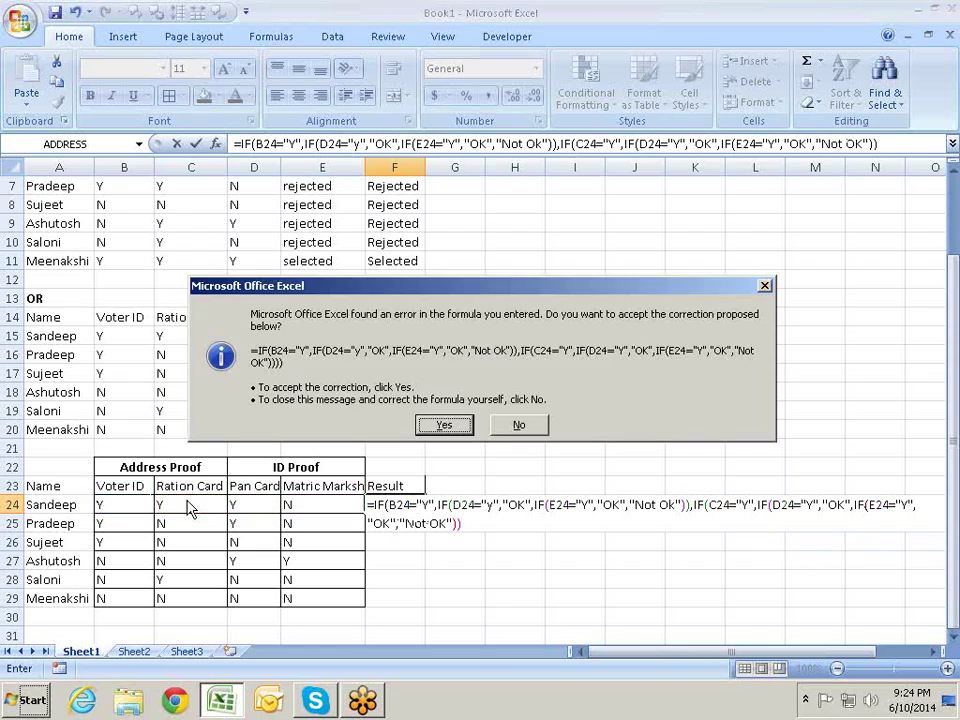
{"action": "key", "text": "Return"}
- Fill the F24 formula down to F29 and select F27
{"action": "key", "text": "Up"}
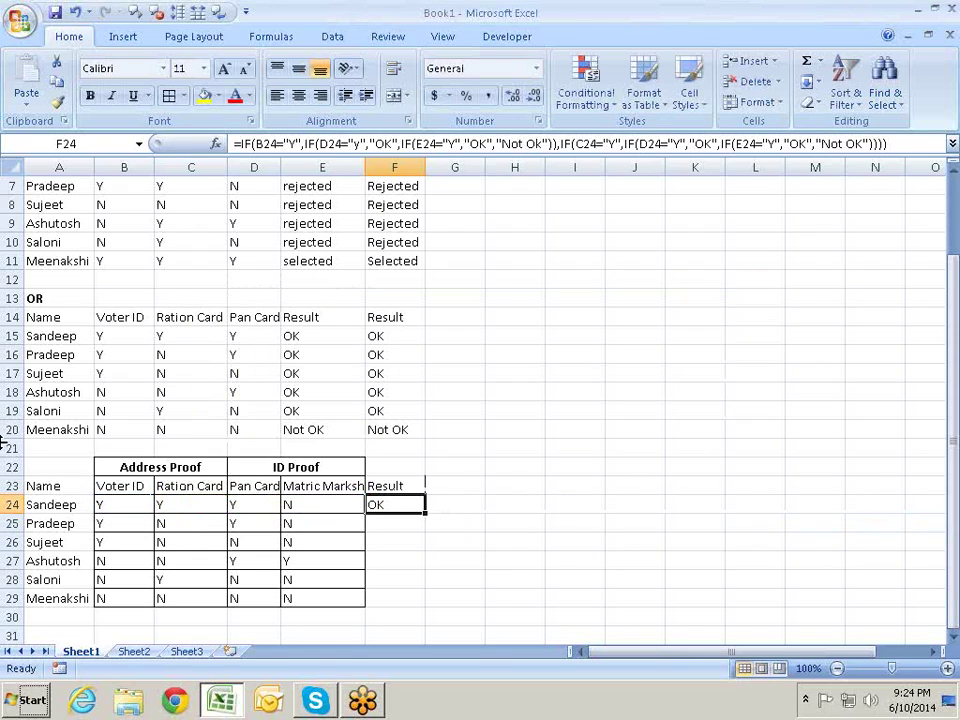
{"action": "left_click_drag", "start_coordinate": [427, 513], "coordinate": [430, 604]}
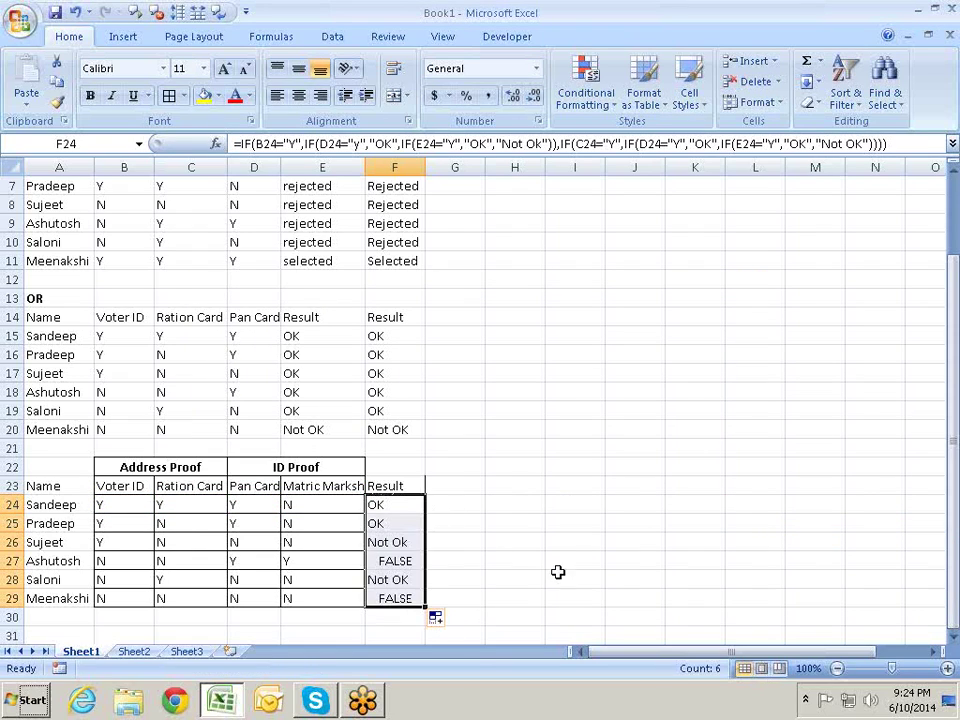
{"action": "left_click", "coordinate": [392, 560]}
- Review the arguments of F27's nested IF formula
{"action": "double_click", "coordinate": [392, 560]}
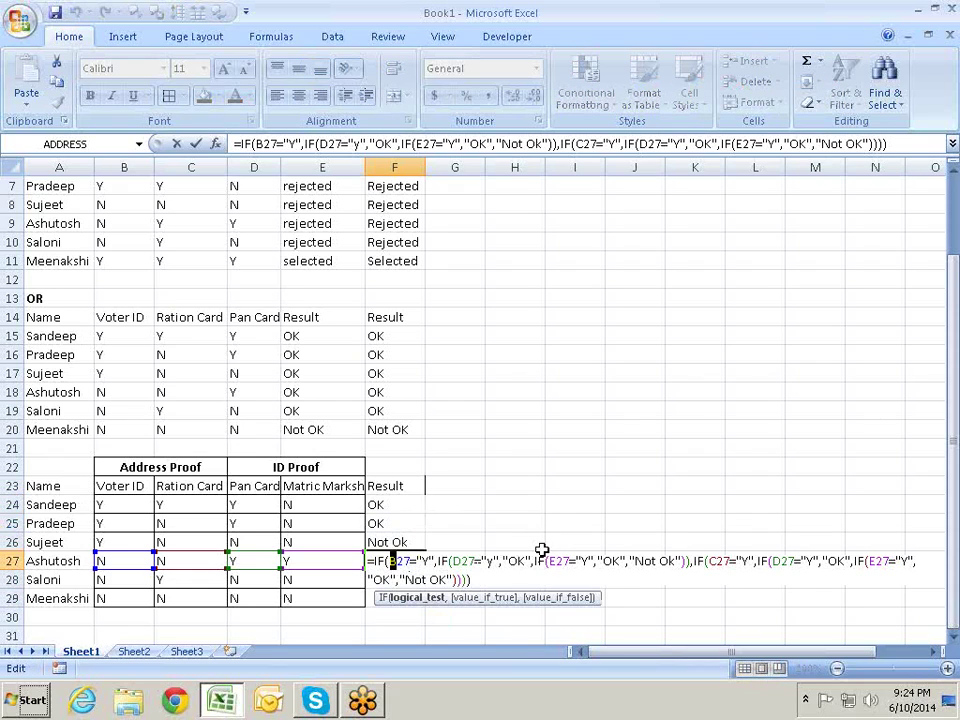
{"action": "left_click", "coordinate": [405, 599]}
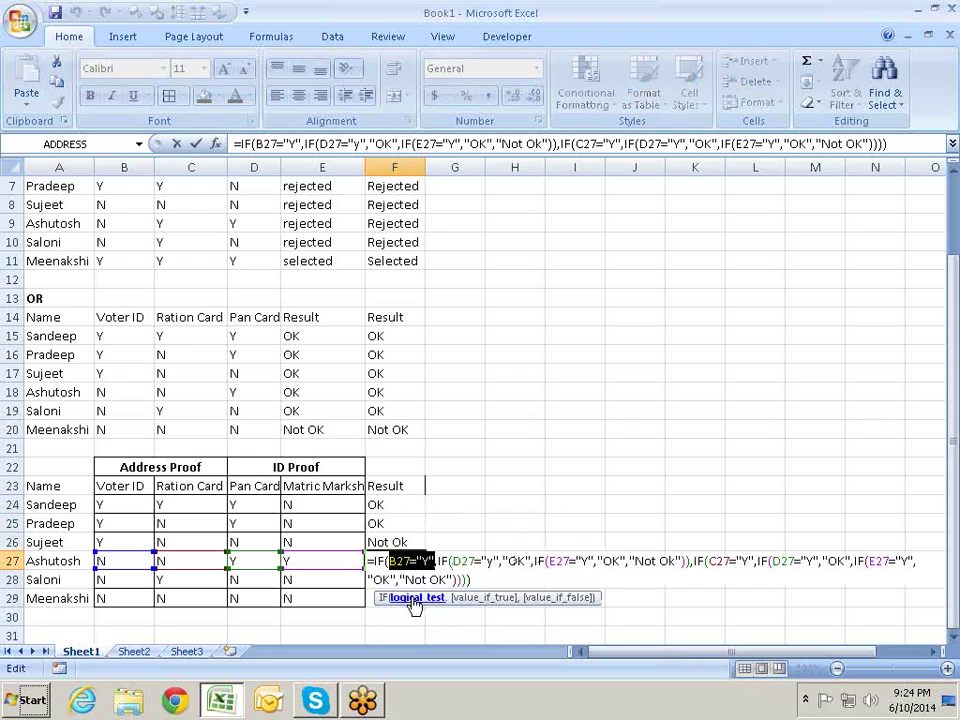
{"action": "left_click", "coordinate": [490, 601]}
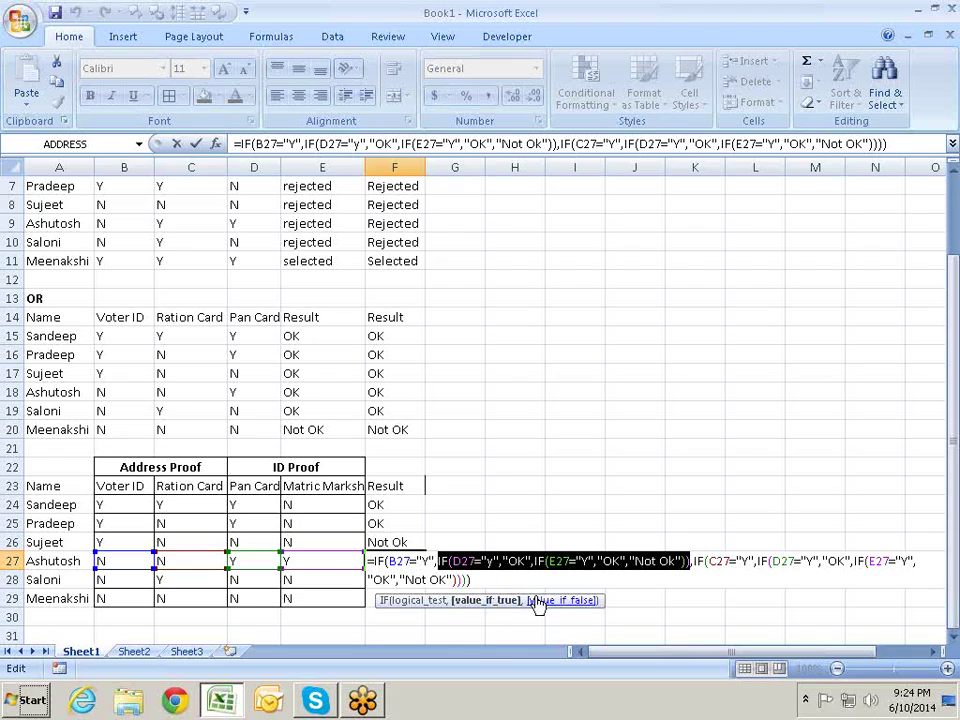
{"action": "left_click", "coordinate": [538, 601]}
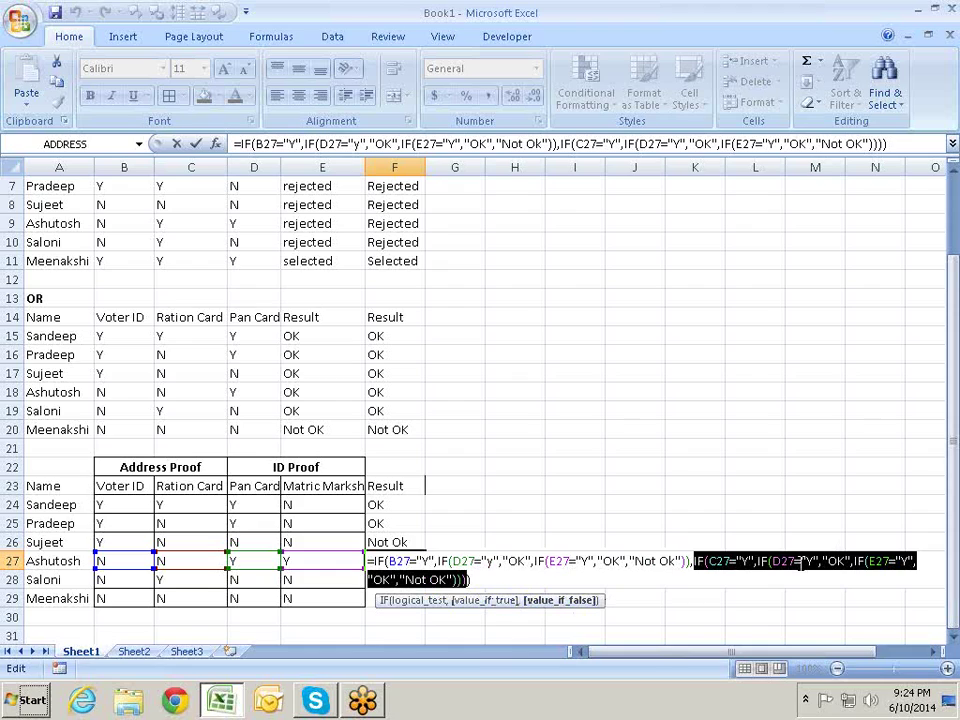
{"action": "left_click", "coordinate": [750, 563]}
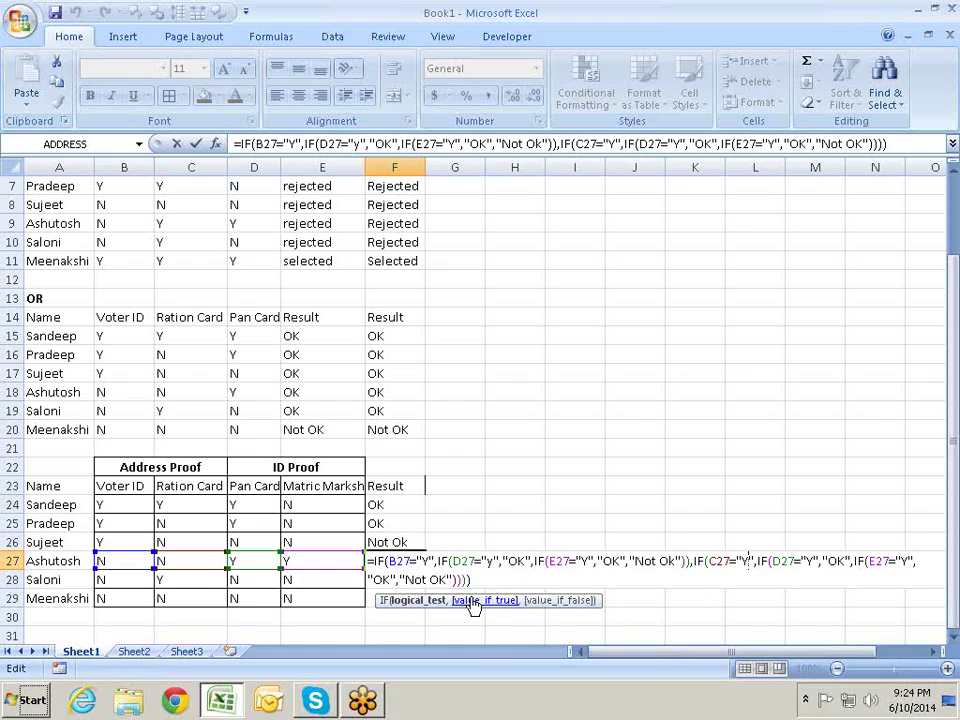
{"action": "left_click", "coordinate": [428, 602]}
{"action": "left_click", "coordinate": [489, 602]}
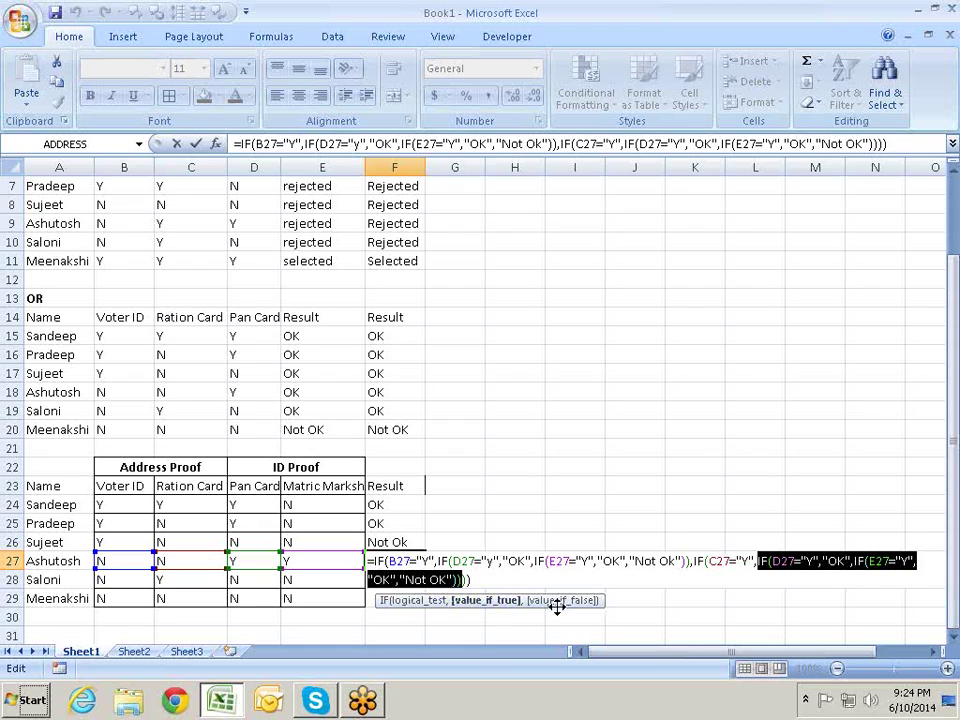
- Add "Not ok" as the outer IF's value-if-false in F27
{"action": "left_click", "coordinate": [463, 579]}
{"action": "key", "text": "Left"}
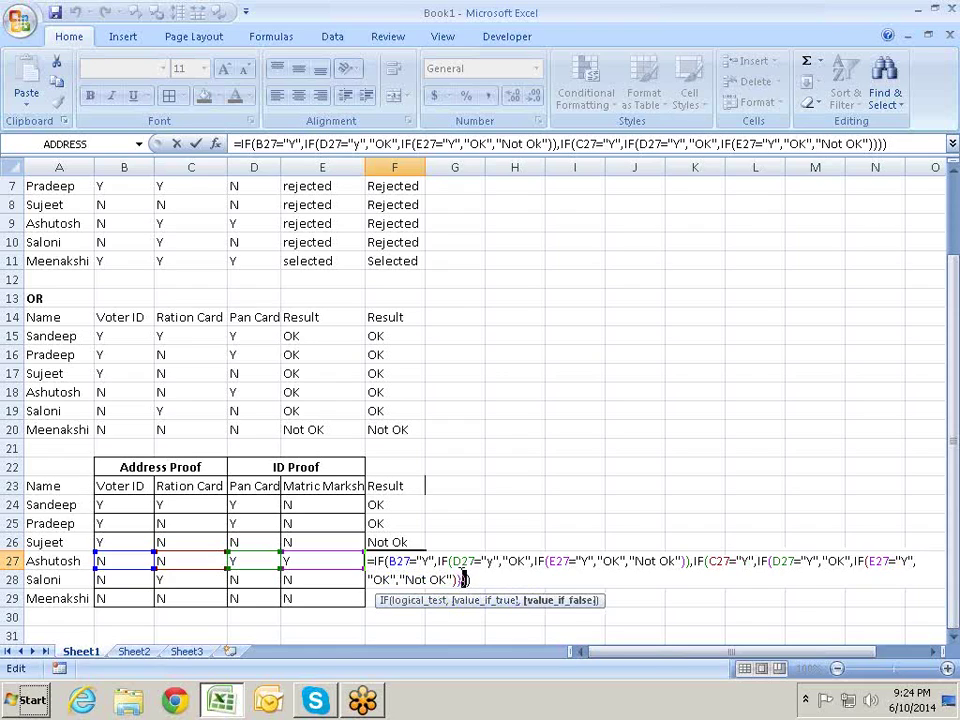
{"action": "type", "text": ",\"\""}
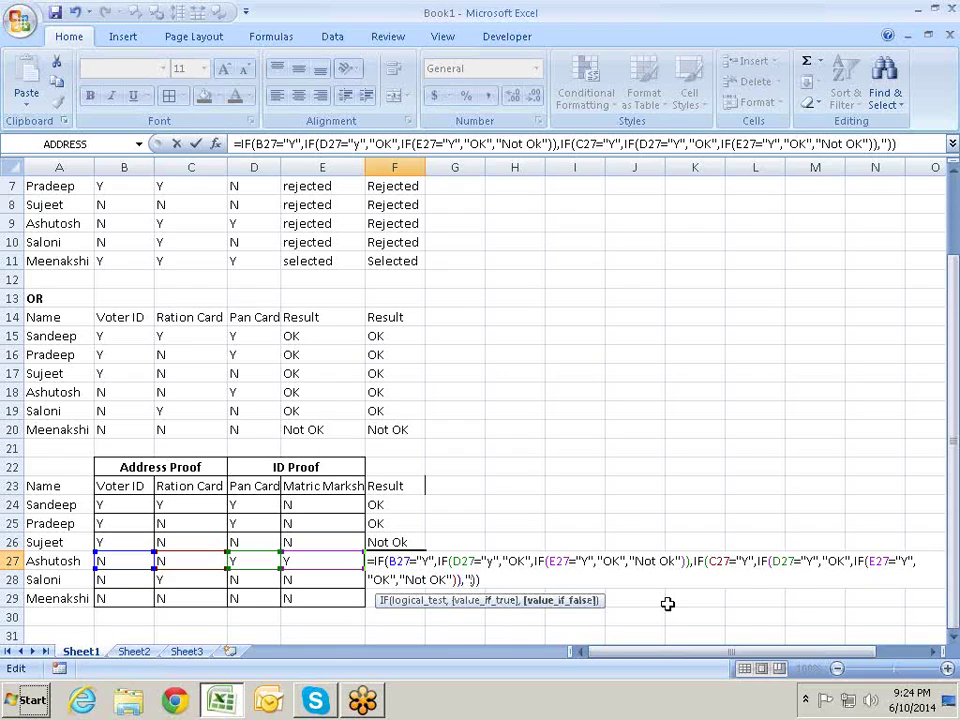
{"action": "type", "text": "NOt"}
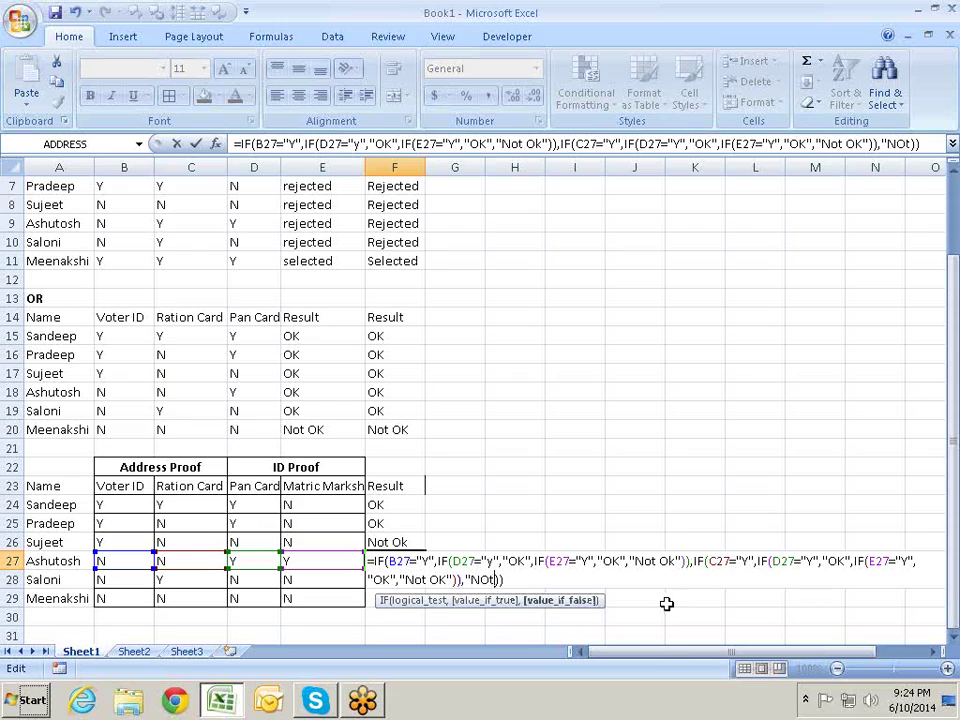
{"action": "key", "text": "BackSpace"}
{"action": "key", "text": "BackSpace"}
{"action": "type", "text": "ot"}
{"action": "type", "text": " o"}
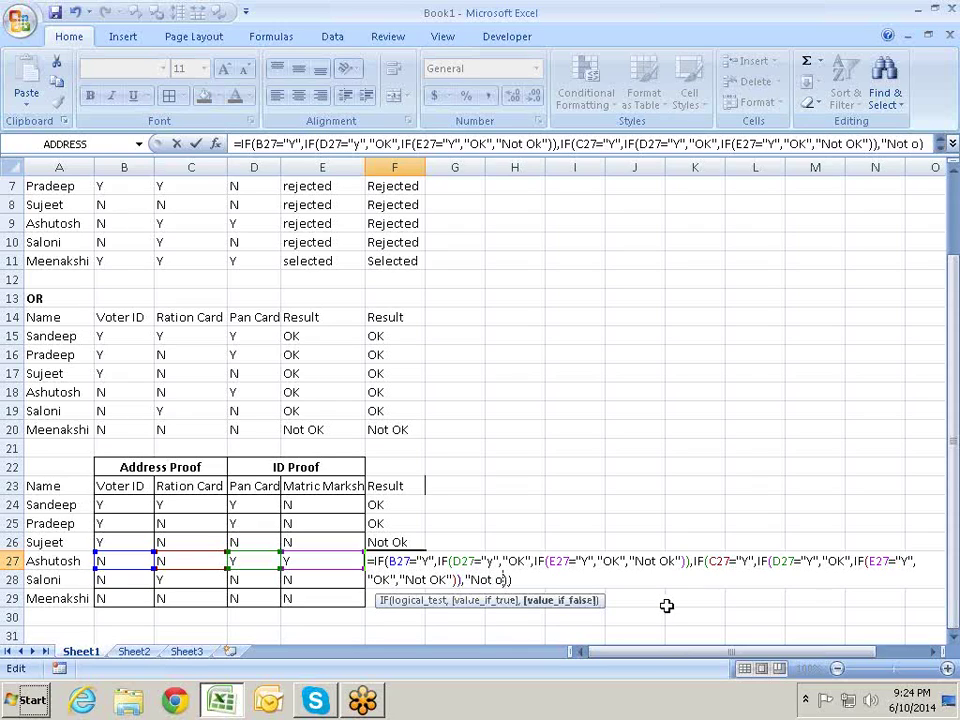
{"action": "type", "text": "k\""}
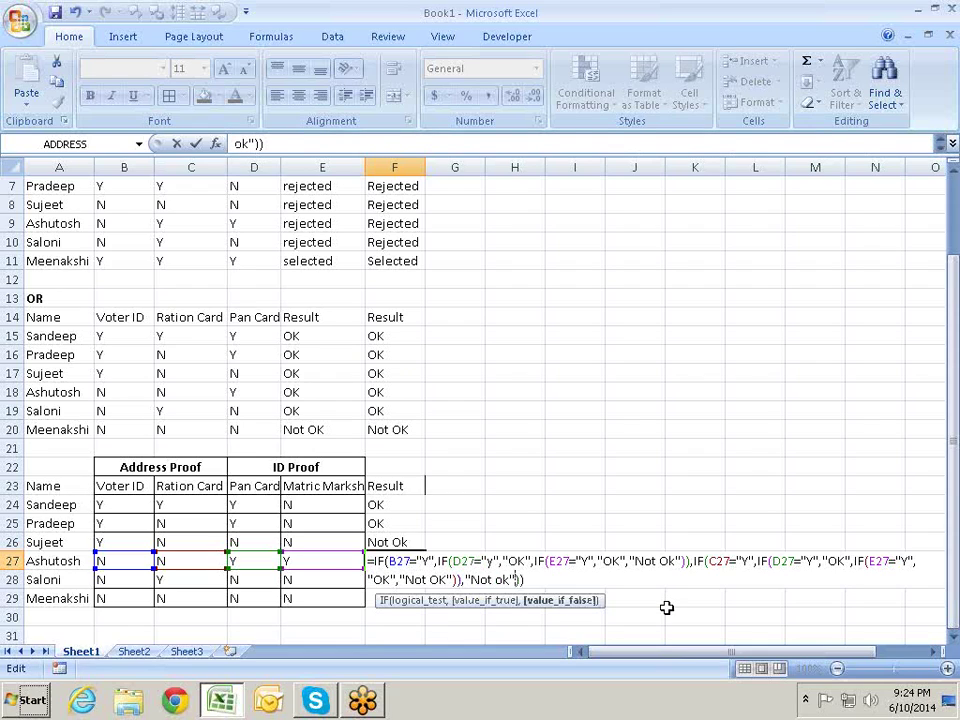
{"action": "key", "text": "Return"}
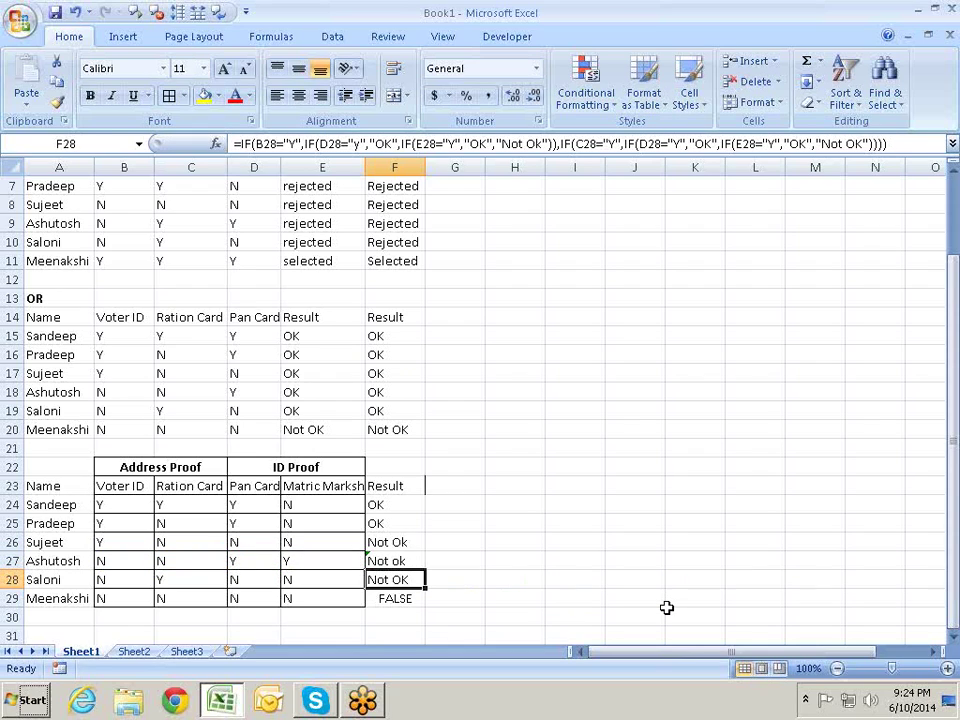
- Copy F27's formula and select the F24:F29 result cells
{"action": "key", "text": "Up"}
{"action": "key", "text": "ctrl+c"}
{"action": "key", "text": "Up"}
{"action": "key", "text": "Up"}
{"action": "key", "text": "Up"}
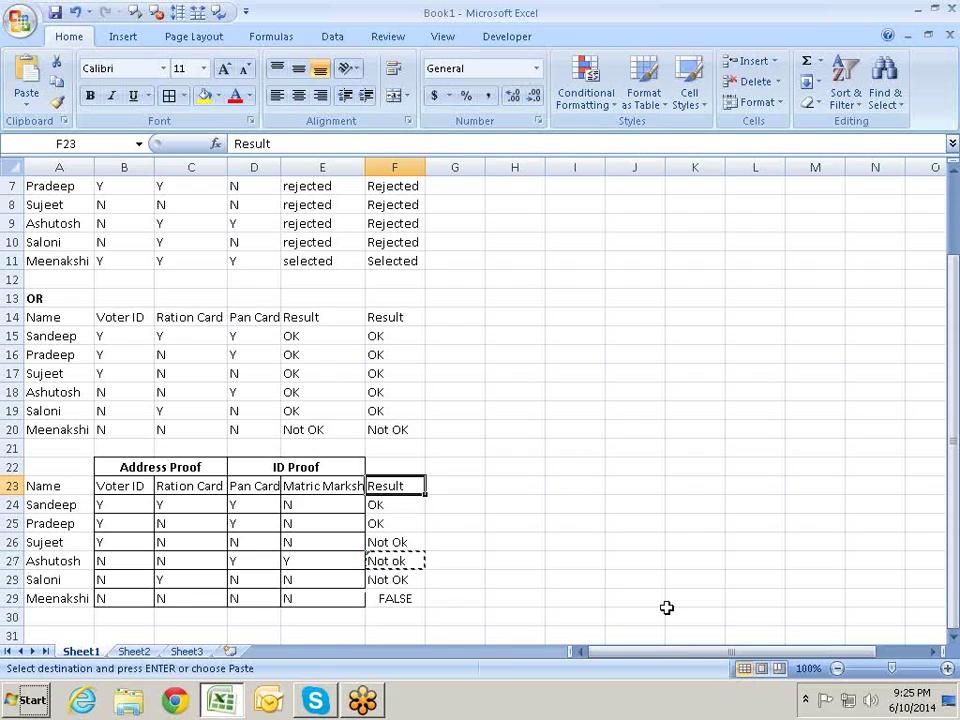
{"action": "key", "text": "Down"}
{"action": "key", "text": "shift+Down"}
{"action": "key", "text": "shift+Down"}
{"action": "key", "text": "shift+Down"}
{"action": "key", "text": "shift+Down"}
{"action": "key", "text": "shift+Down"}
{"action": "key", "text": "Return"}
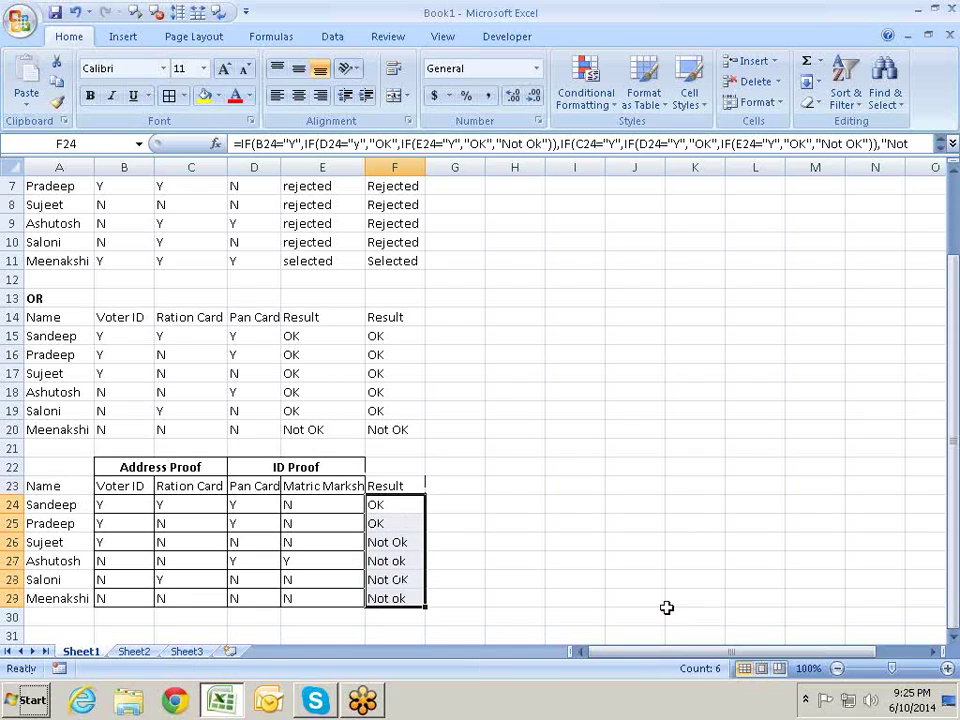
{"action": "key", "text": "Up"}
{"action": "key", "text": "Down"}
{"action": "key", "text": "Down"}
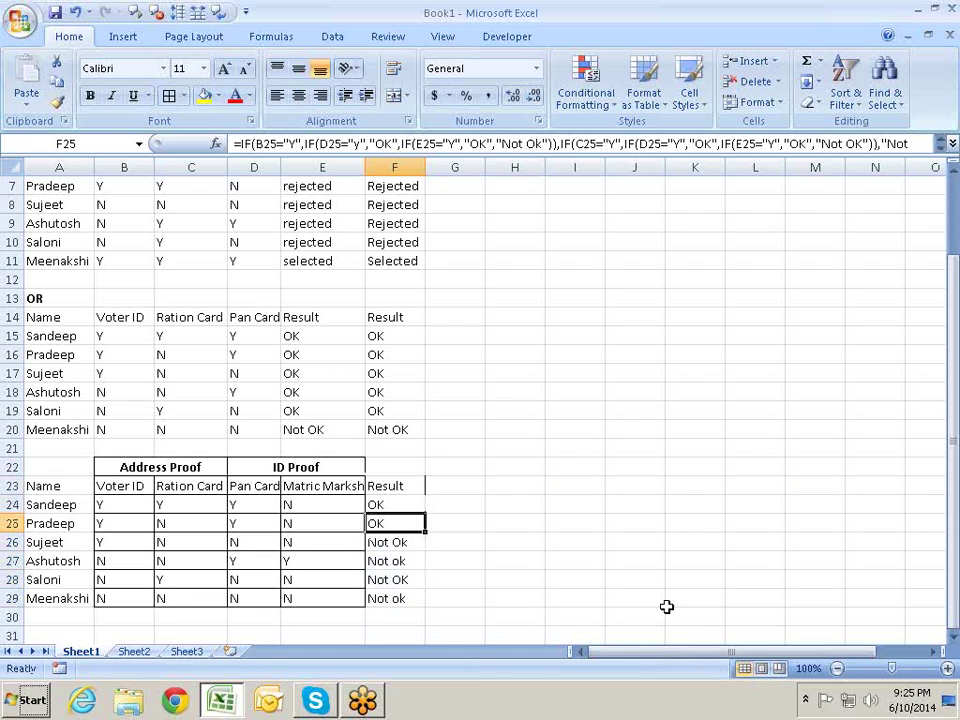
{"action": "key", "text": "Down"}
{"action": "key", "text": "Down"}
{"action": "key", "text": "Down"}
{"action": "key", "text": "Down"}
{"action": "key", "text": "Up"}
{"action": "key", "text": "Up"}
{"action": "key", "text": "Up"}
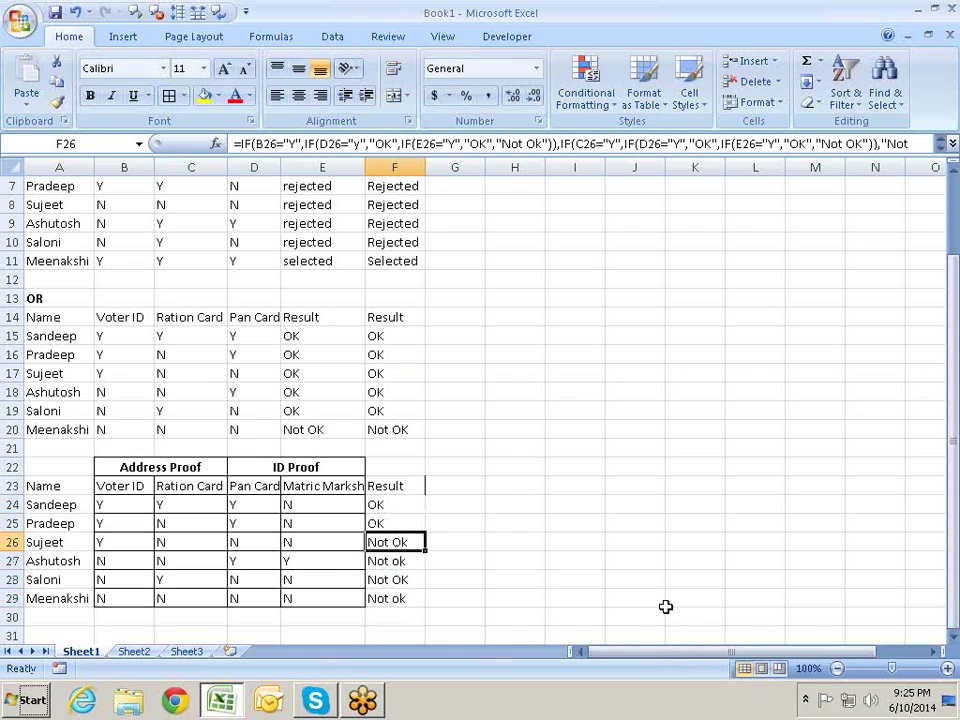
{"action": "key", "text": "Up"}
{"action": "key", "text": "Up"}
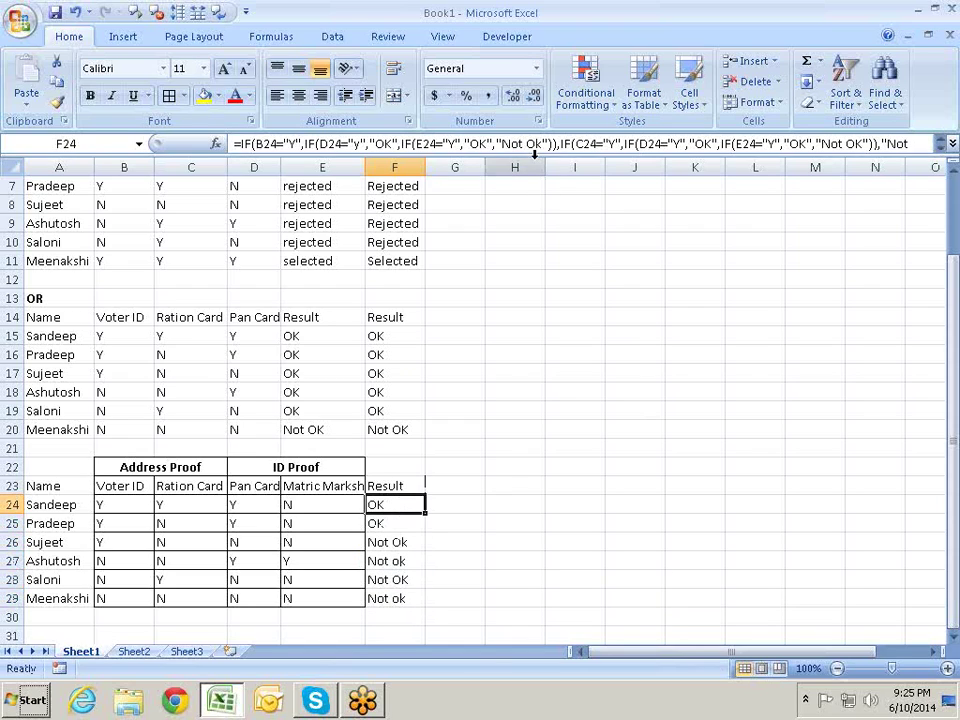
{"action": "left_click", "coordinate": [531, 167]}
{"action": "left_click", "coordinate": [390, 505]}
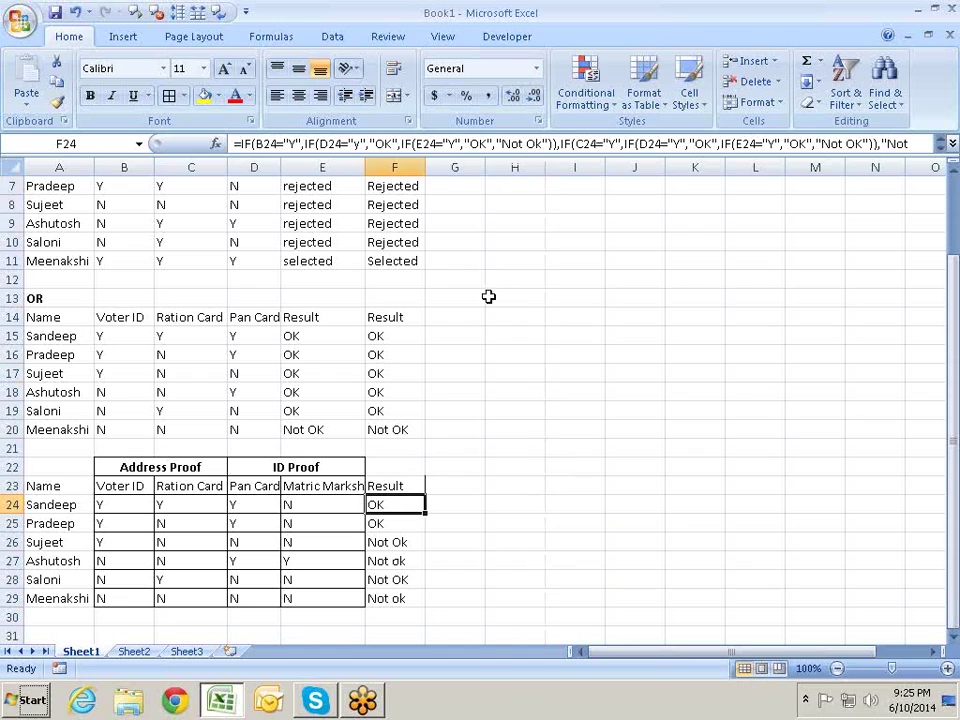
{"action": "left_click", "coordinate": [455, 160]}
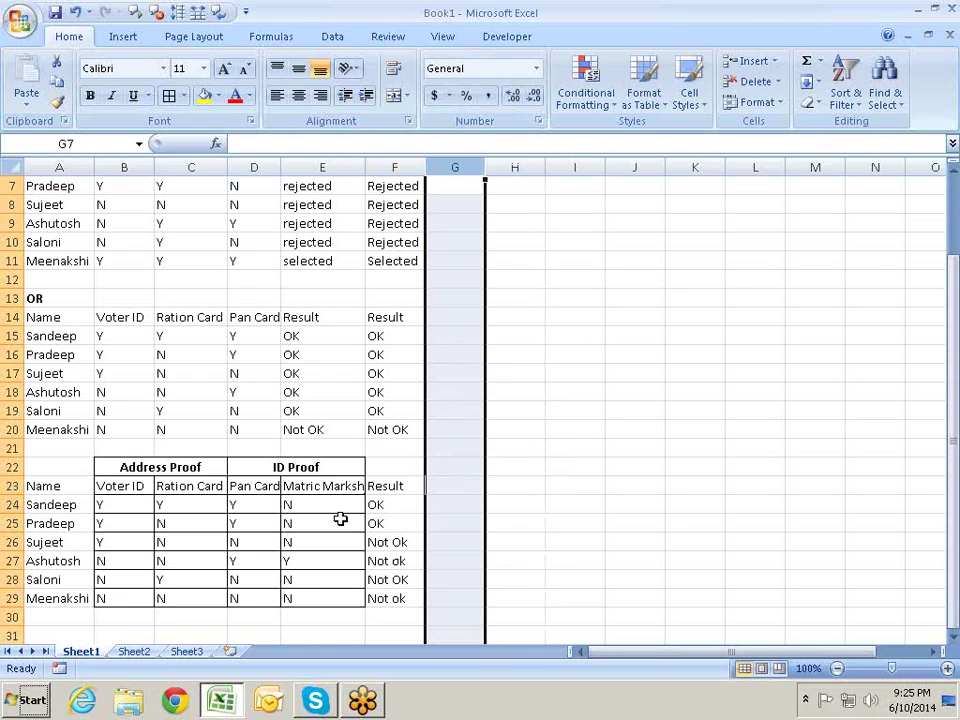
{"action": "left_click", "coordinate": [395, 503]}
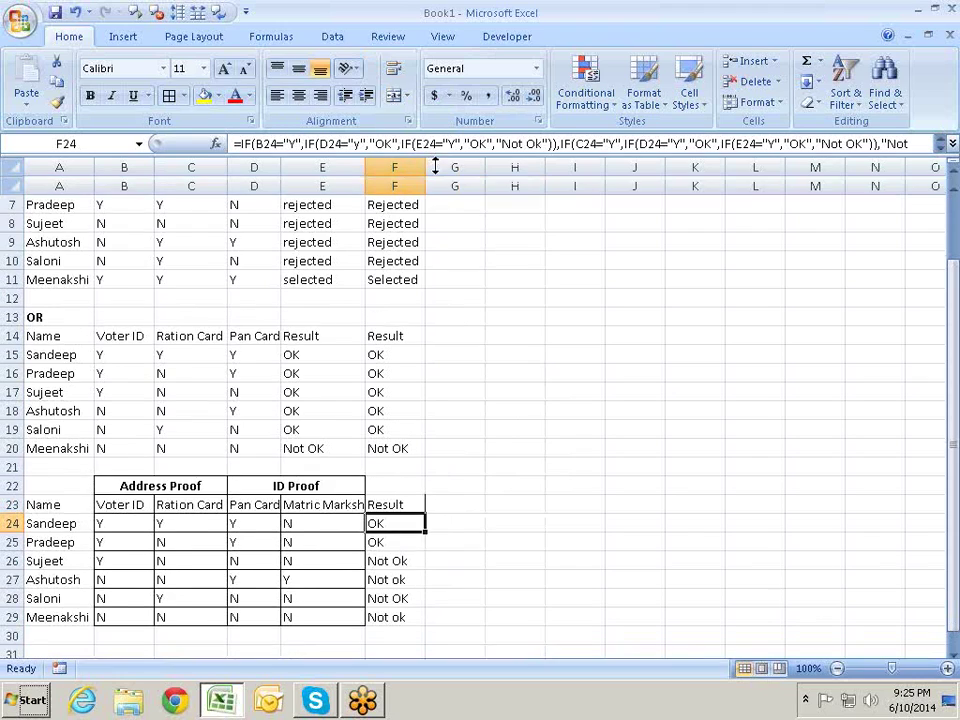
{"action": "left_click_drag", "start_coordinate": [436, 164], "coordinate": [433, 192]}
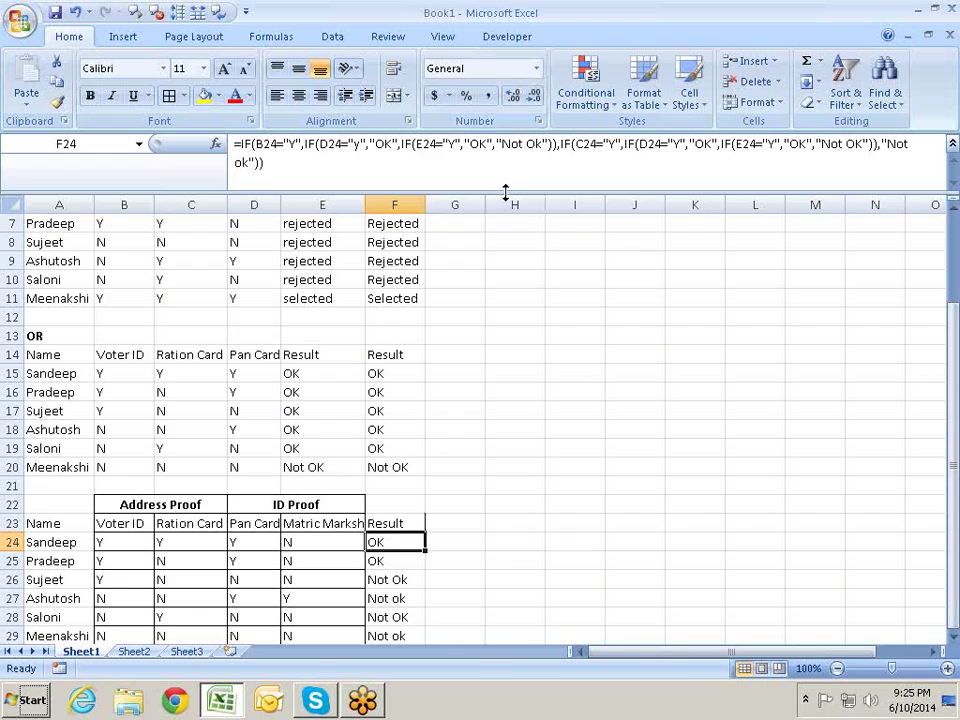
{"action": "left_click_drag", "start_coordinate": [505, 193], "coordinate": [506, 172]}
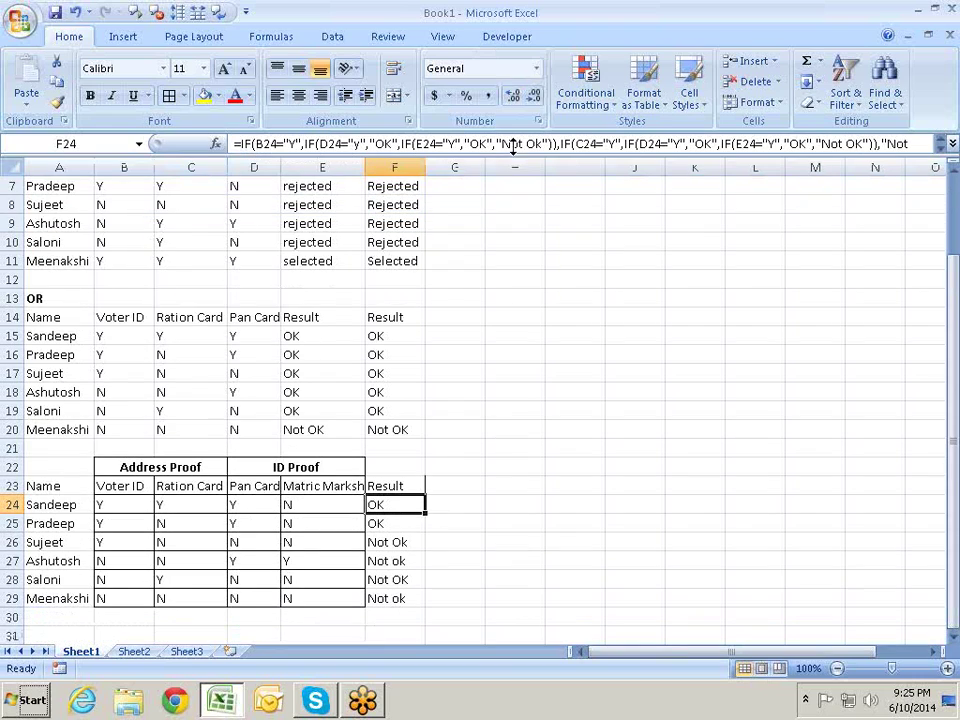
{"action": "left_click", "coordinate": [437, 484]}
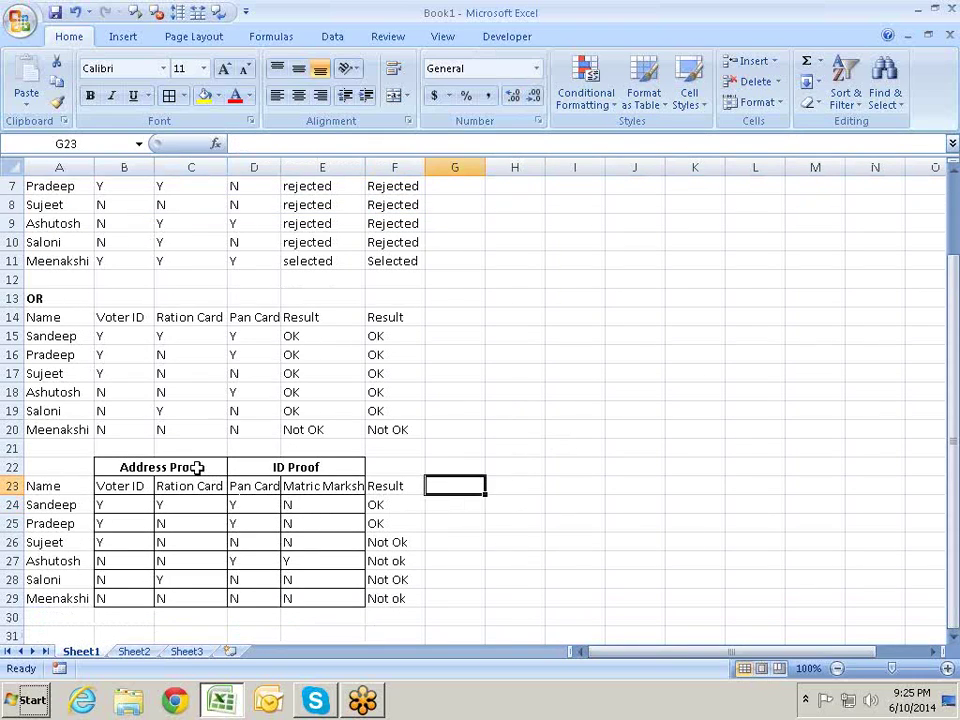
{"action": "left_click_drag", "start_coordinate": [195, 466], "coordinate": [193, 545]}
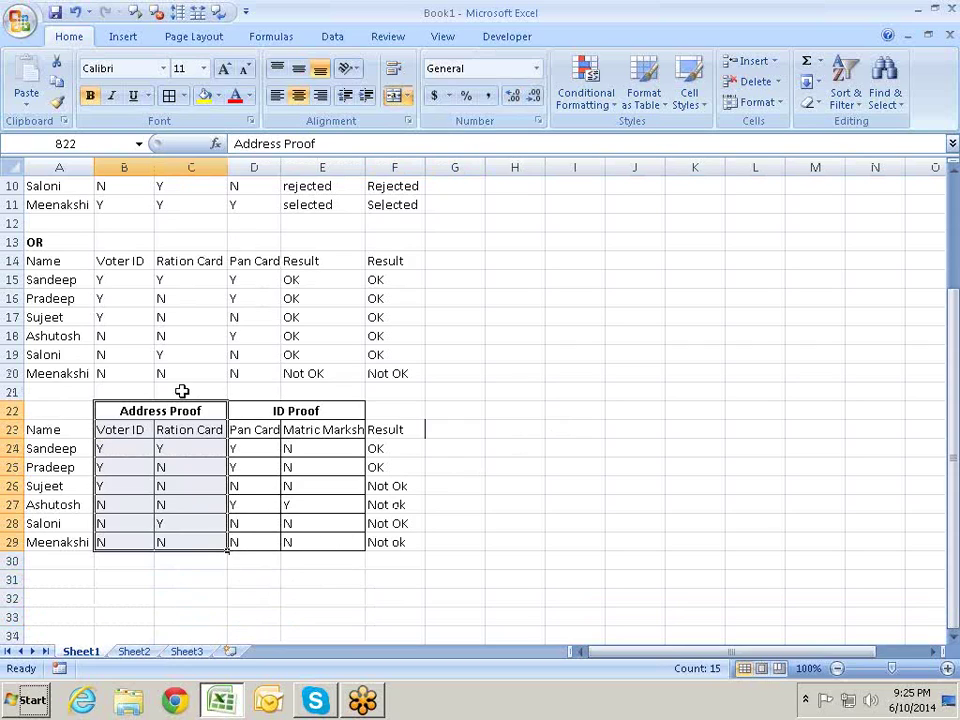
{"action": "left_click_drag", "start_coordinate": [136, 391], "coordinate": [190, 393]}
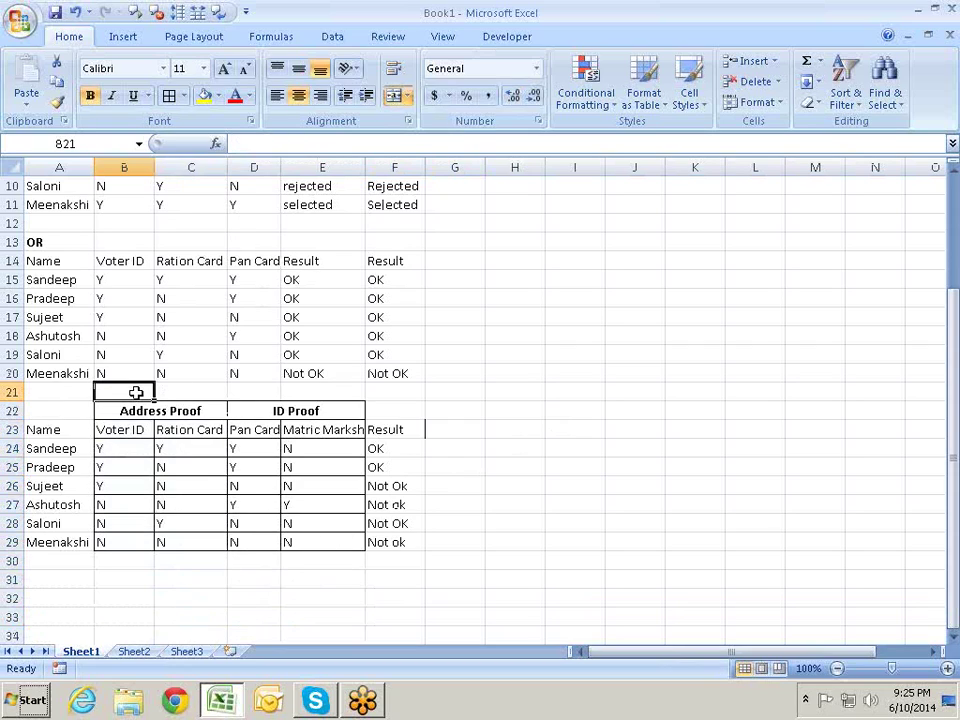
{"action": "left_click_drag", "start_coordinate": [253, 394], "coordinate": [331, 395]}
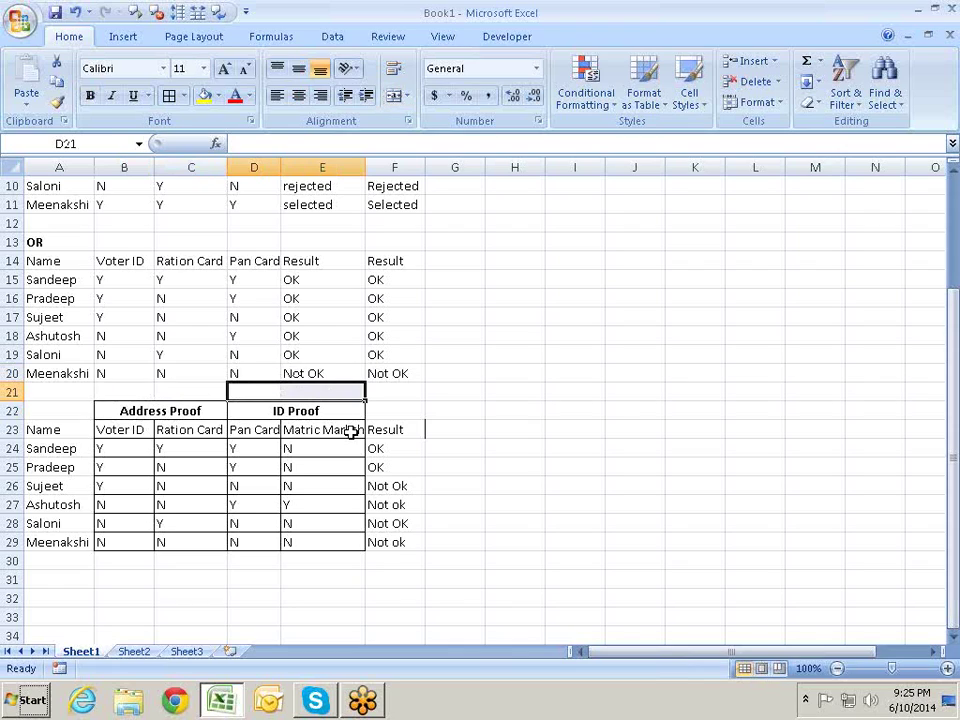
{"action": "left_click", "coordinate": [197, 391]}
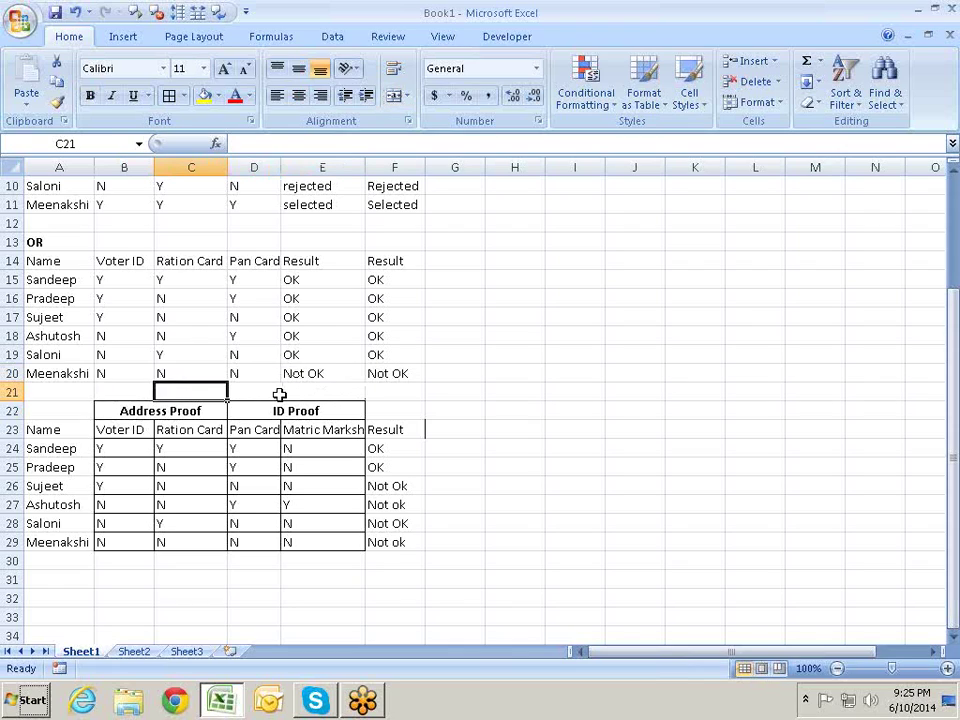
{"action": "left_click", "coordinate": [279, 394]}
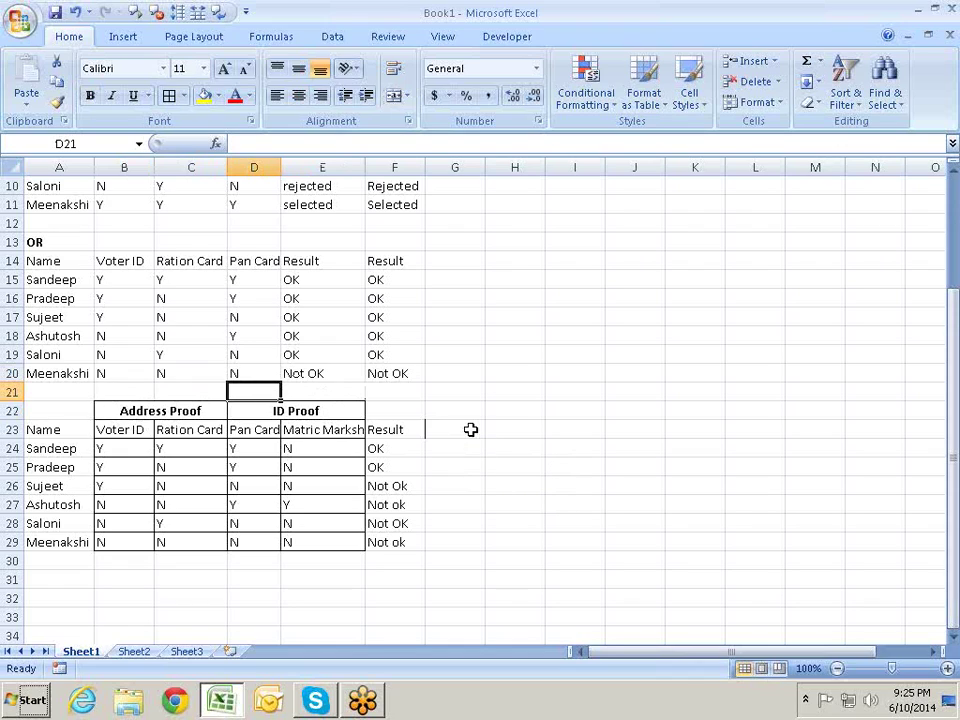
{"action": "left_click", "coordinate": [470, 429]}
- Enter =OR(B24="Y",C24="Y") in G24, discarding a stray formula in G23
{"action": "type", "text": "="}
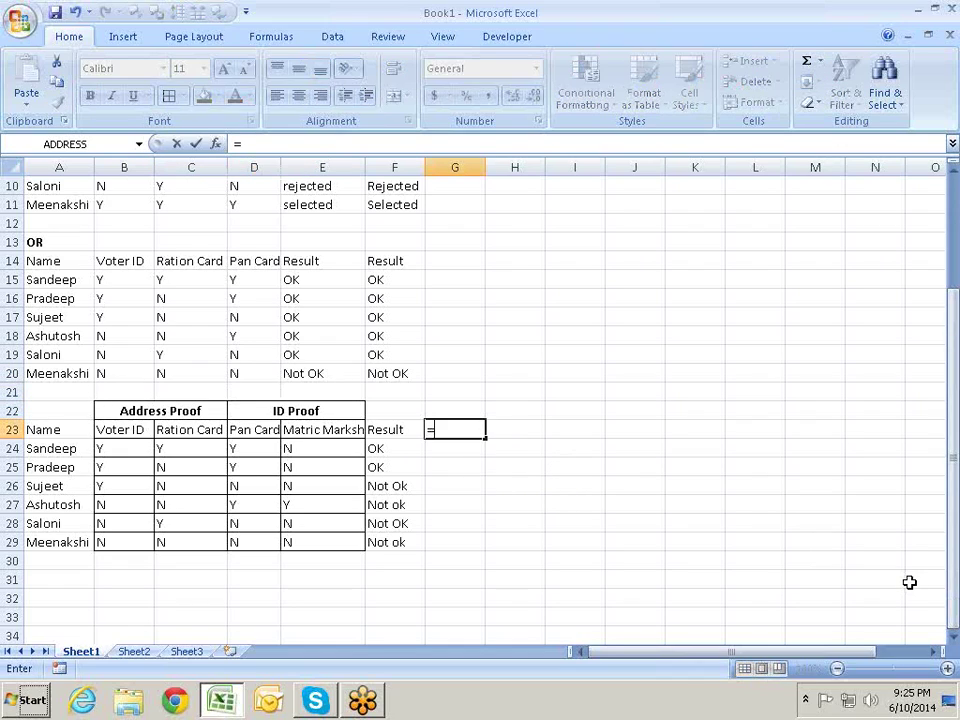
{"action": "key", "text": "Left"}
{"action": "key", "text": "Left"}
{"action": "key", "text": "Left"}
{"action": "key", "text": "Left"}
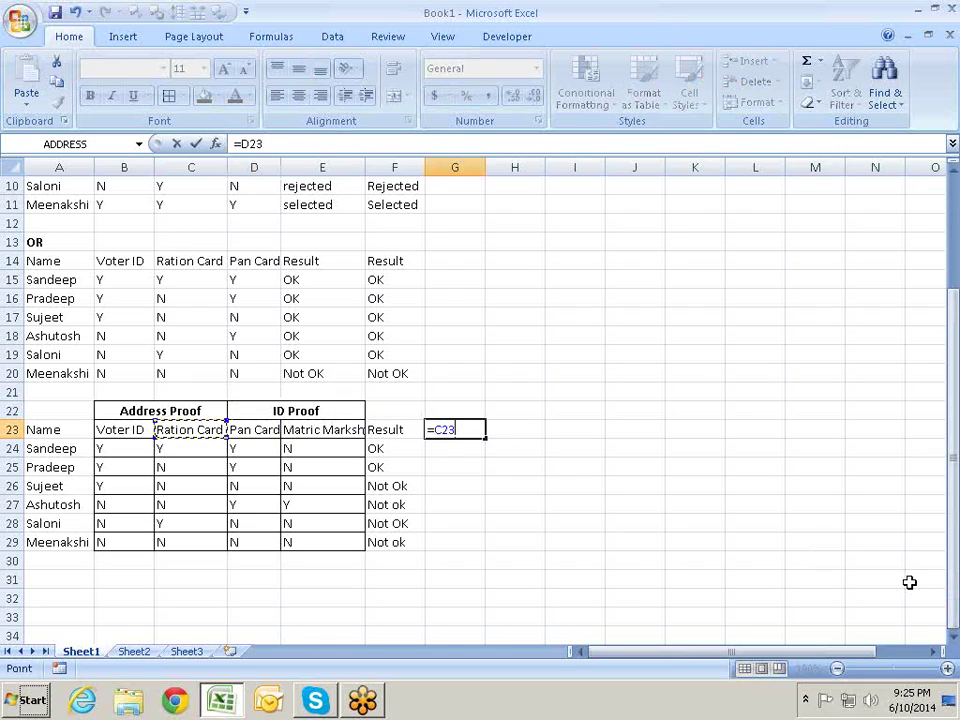
{"action": "key", "text": "Escape"}
{"action": "key", "text": "Down"}
{"action": "type", "text": "="}
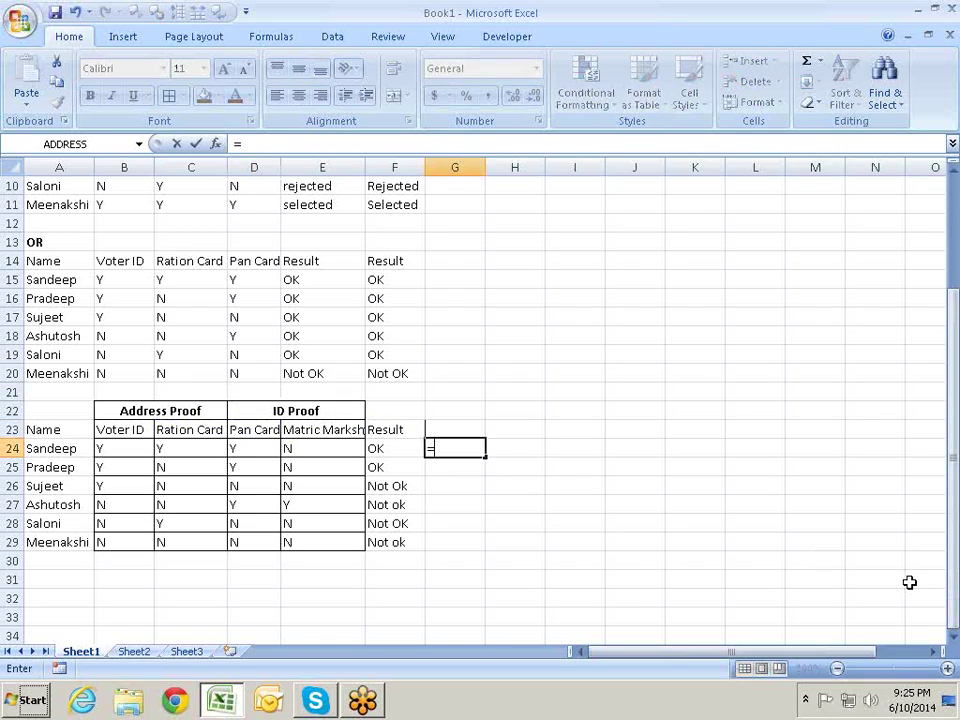
{"action": "type", "text": "or"}
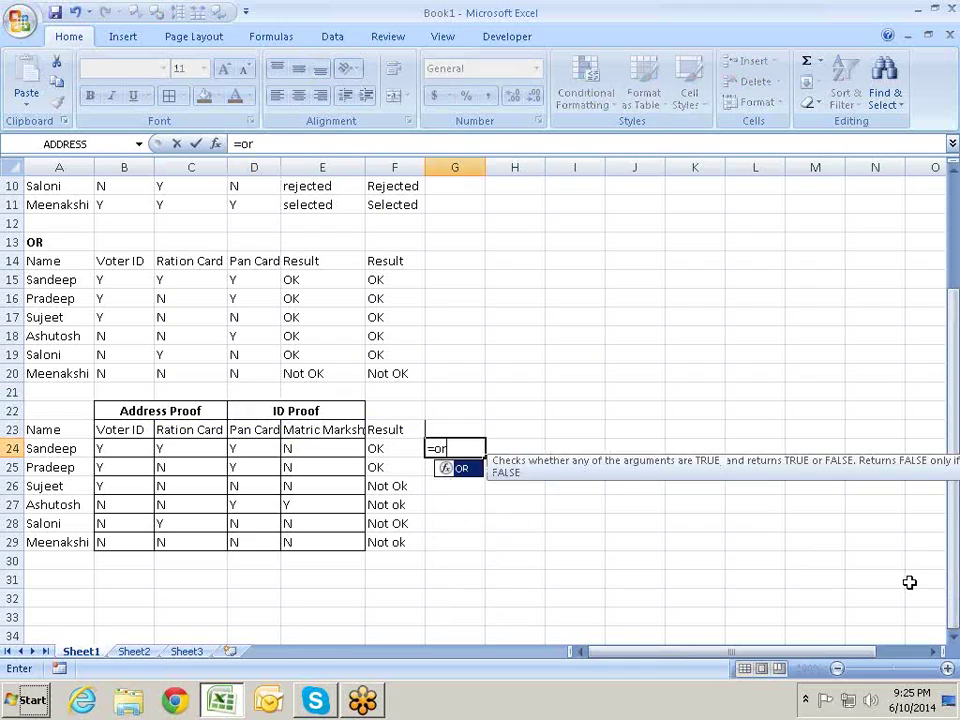
{"action": "type", "text": "("}
{"action": "key", "text": "Left"}
{"action": "key", "text": "Left"}
{"action": "key", "text": "Left"}
{"action": "key", "text": "Left"}
{"action": "key", "text": "Left"}
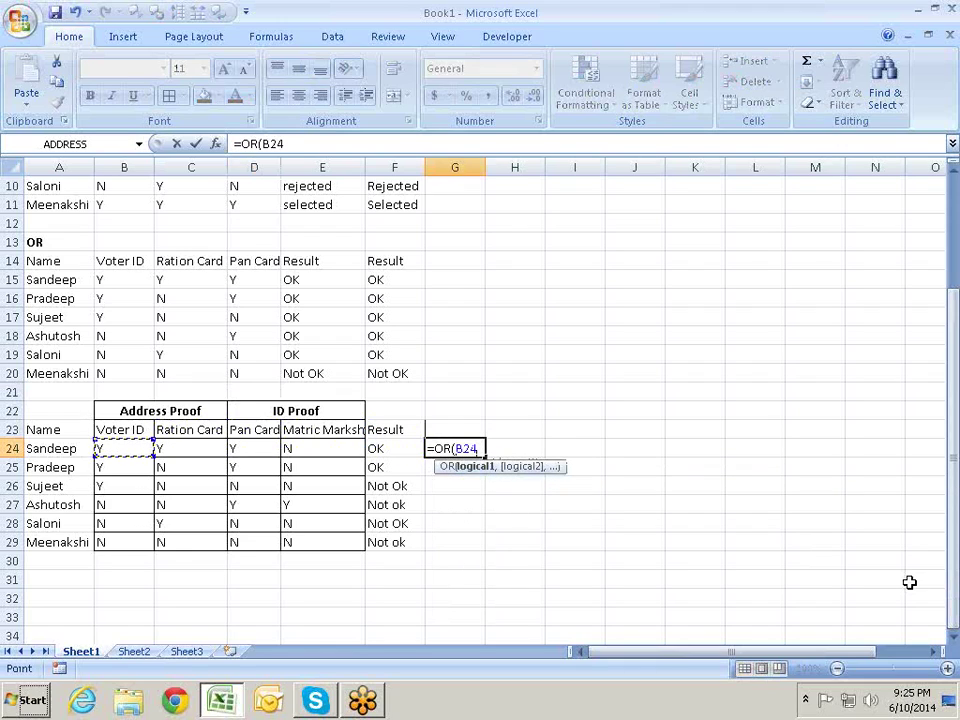
{"action": "type", "text": "=\"Y"}
{"action": "type", "text": "\""}
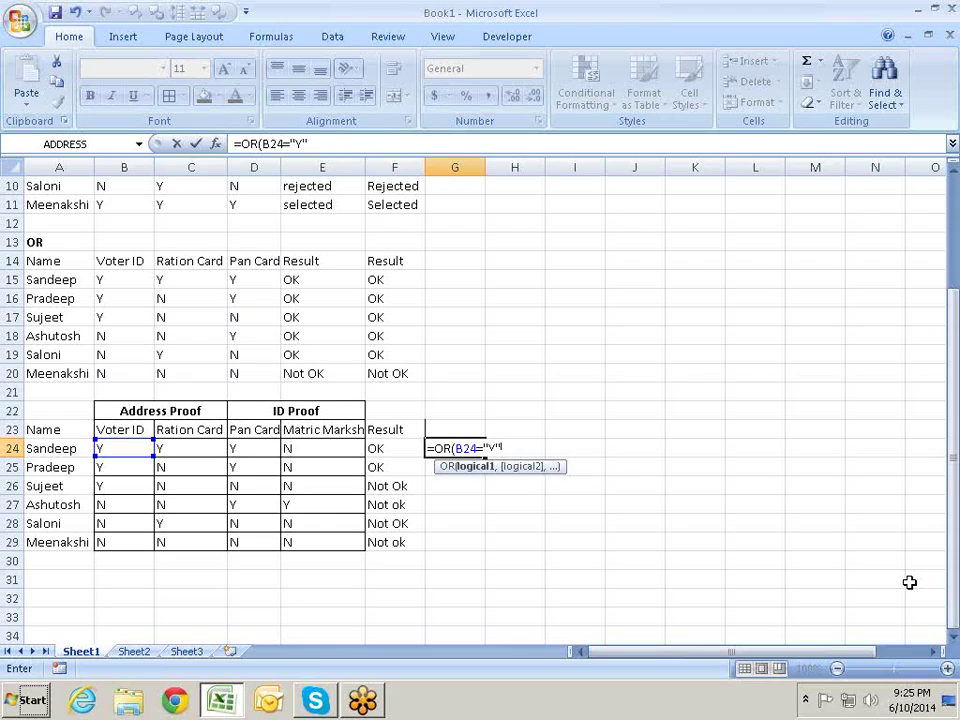
{"action": "type", "text": ","}
{"action": "key", "text": "Left"}
{"action": "key", "text": "Left"}
{"action": "key", "text": "Left"}
{"action": "key", "text": "Left"}
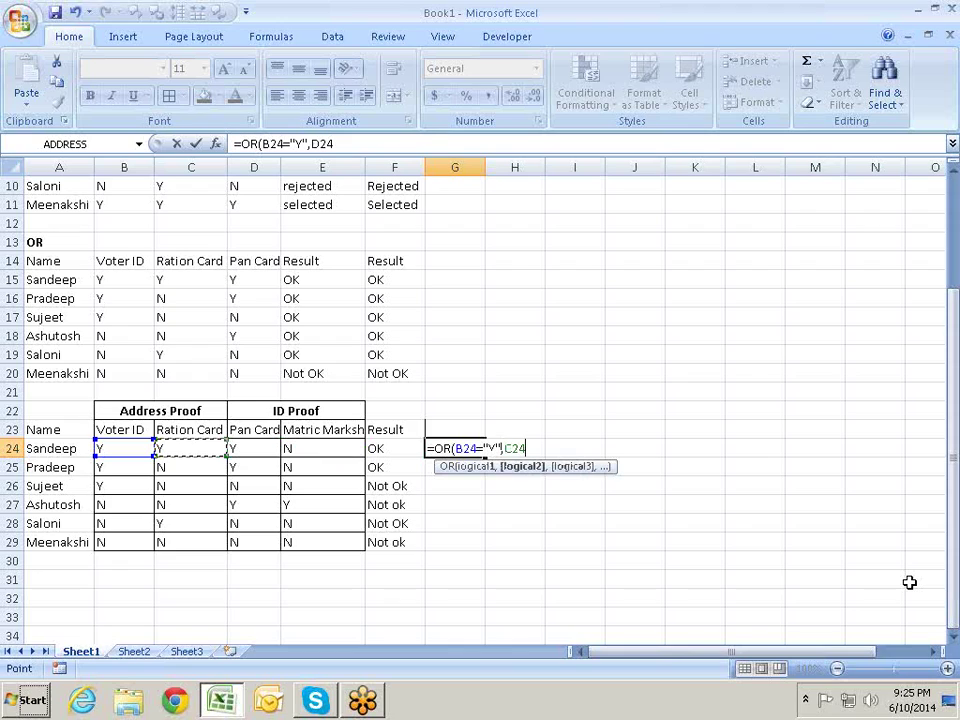
{"action": "type", "text": "="}
{"action": "type", "text": "\"Y\""}
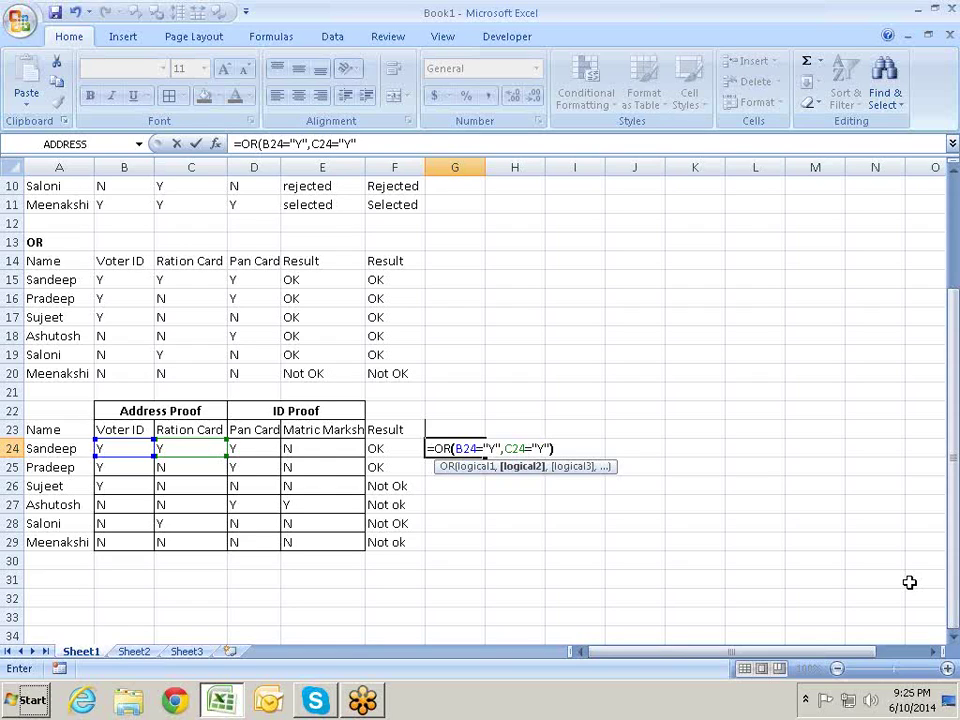
{"action": "key", "text": "Return"}
- Fill the OR formula down to G29 and review row 24's proof values
{"action": "key", "text": "ctrl+d"}
{"action": "key", "text": "Down"}
{"action": "key", "text": "ctrl+d"}
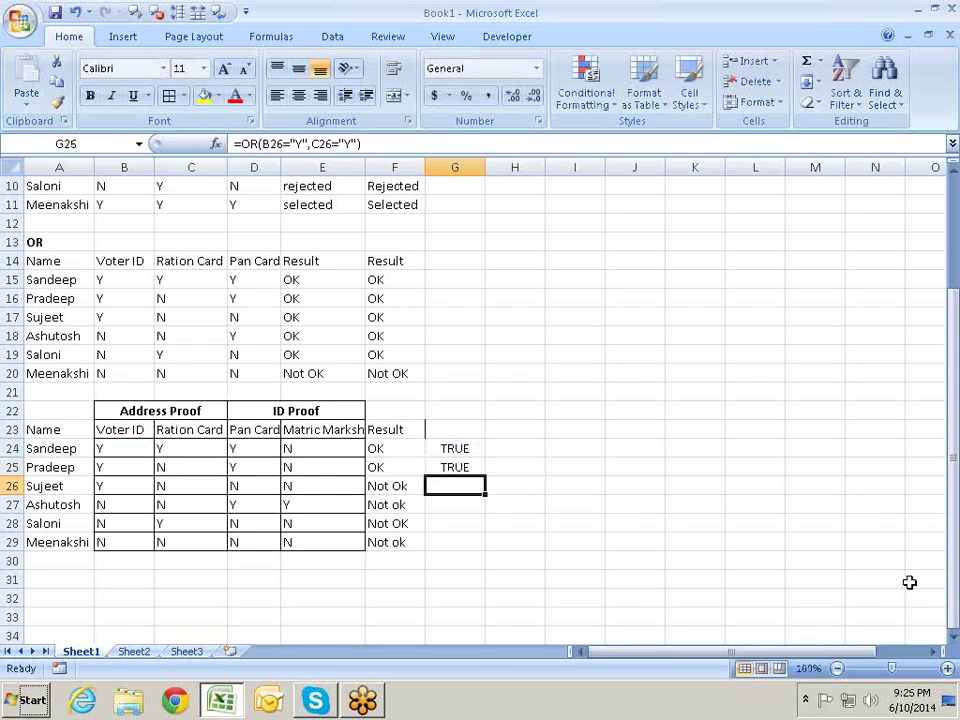
{"action": "key", "text": "Down"}
{"action": "key", "text": "ctrl+d"}
{"action": "key", "text": "Down"}
{"action": "key", "text": "ctrl+d"}
{"action": "key", "text": "Down"}
{"action": "key", "text": "ctrl+d"}
{"action": "key", "text": "Down"}
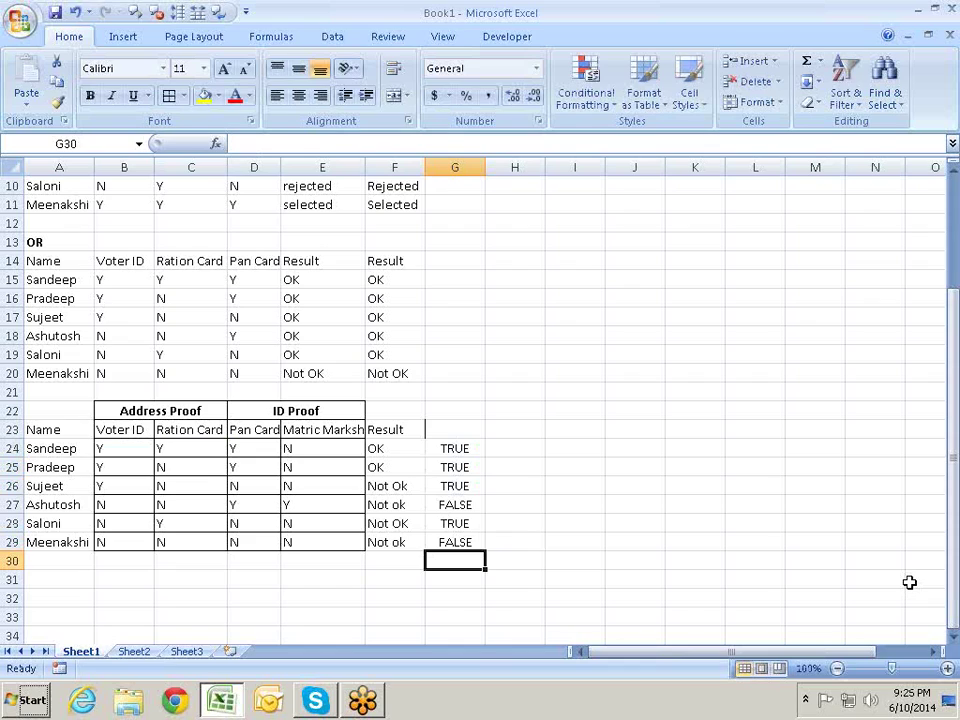
{"action": "key", "text": "Up"}
{"action": "key", "text": "Up"}
{"action": "key", "text": "Up"}
{"action": "key", "text": "Up"}
{"action": "key", "text": "Up"}
{"action": "key", "text": "Up"}
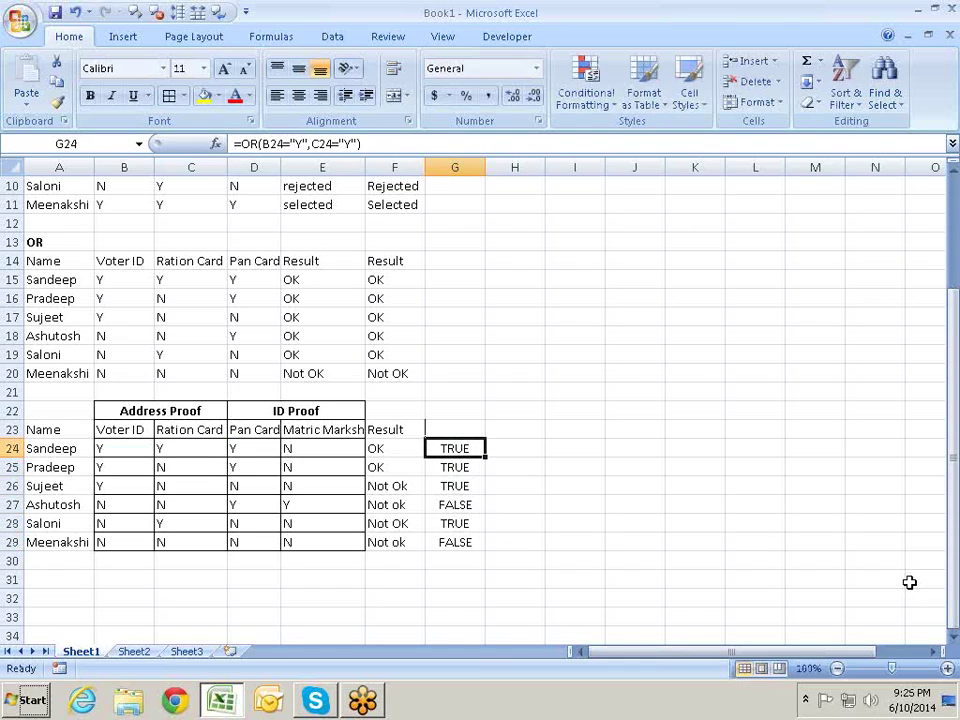
{"action": "key", "text": "Left"}
{"action": "key", "text": "Left"}
{"action": "key", "text": "Left"}
{"action": "key", "text": "Left"}
{"action": "key", "text": "Left"}
{"action": "key", "text": "Right"}
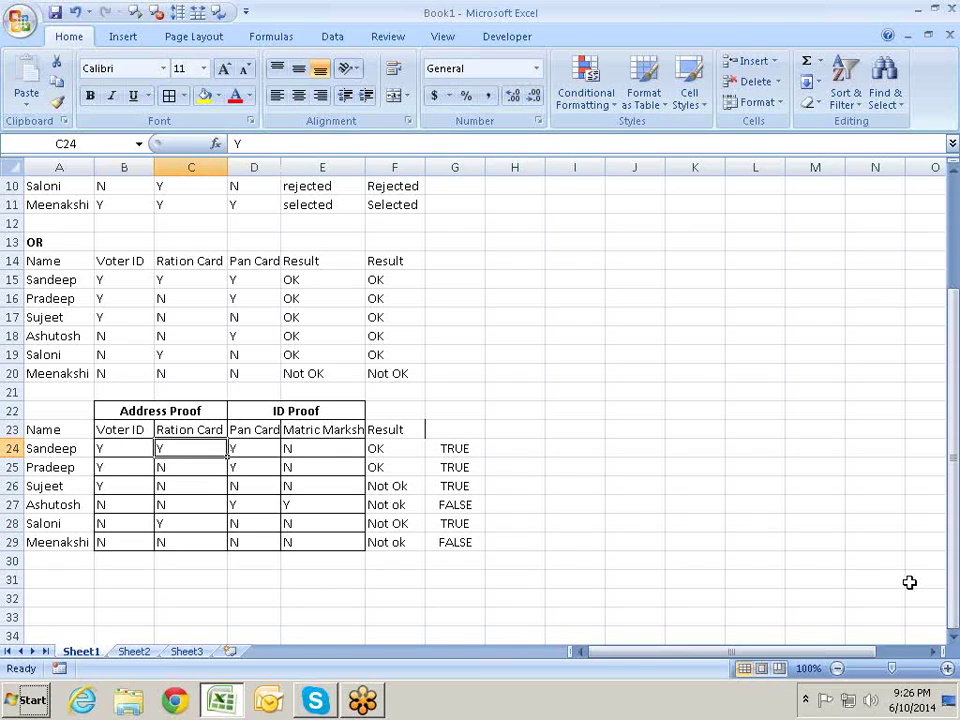
{"action": "key", "text": "Left"}
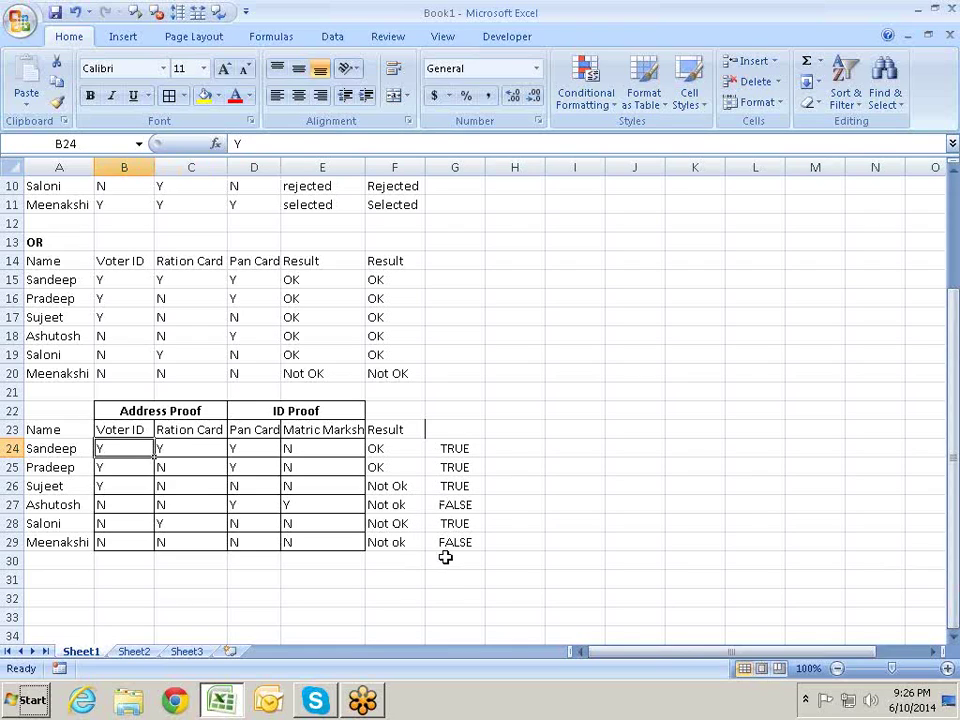
- Enter =OR(D24="Y",E24="Y") in H24
{"action": "left_click", "coordinate": [522, 445]}
{"action": "type", "text": "="}
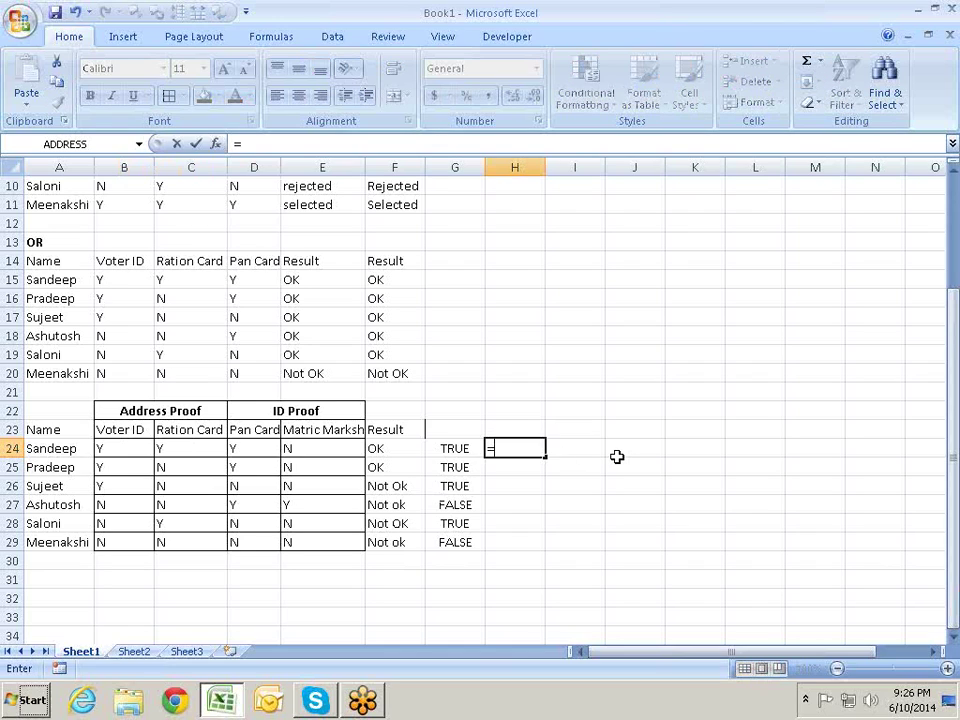
{"action": "type", "text": "or"}
{"action": "key", "text": "Tab"}
{"action": "key", "text": "Left"}
{"action": "key", "text": "Left"}
{"action": "key", "text": "Left"}
{"action": "key", "text": "Left"}
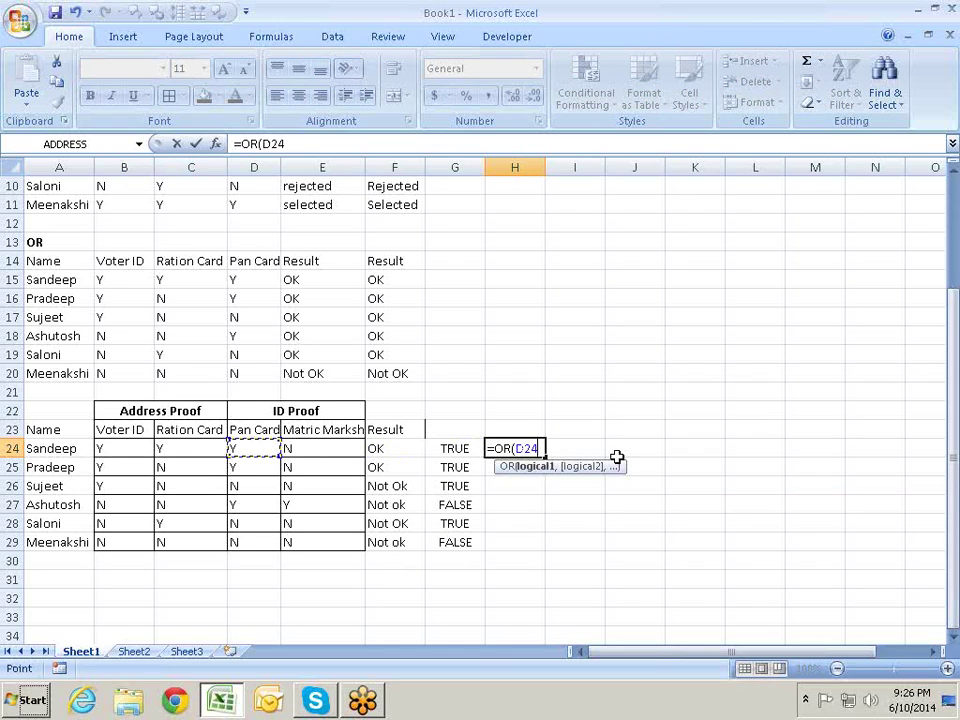
{"action": "type", "text": "=\""}
{"action": "type", "text": "Y\","}
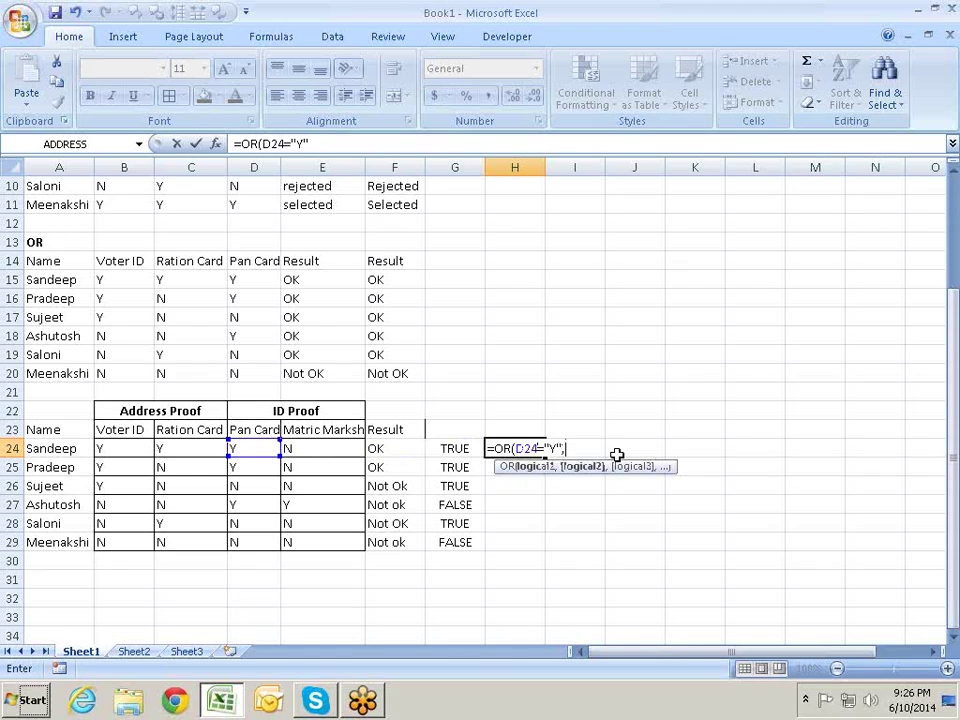
{"action": "key", "text": "Left"}
{"action": "key", "text": "Left"}
{"action": "key", "text": "Left"}
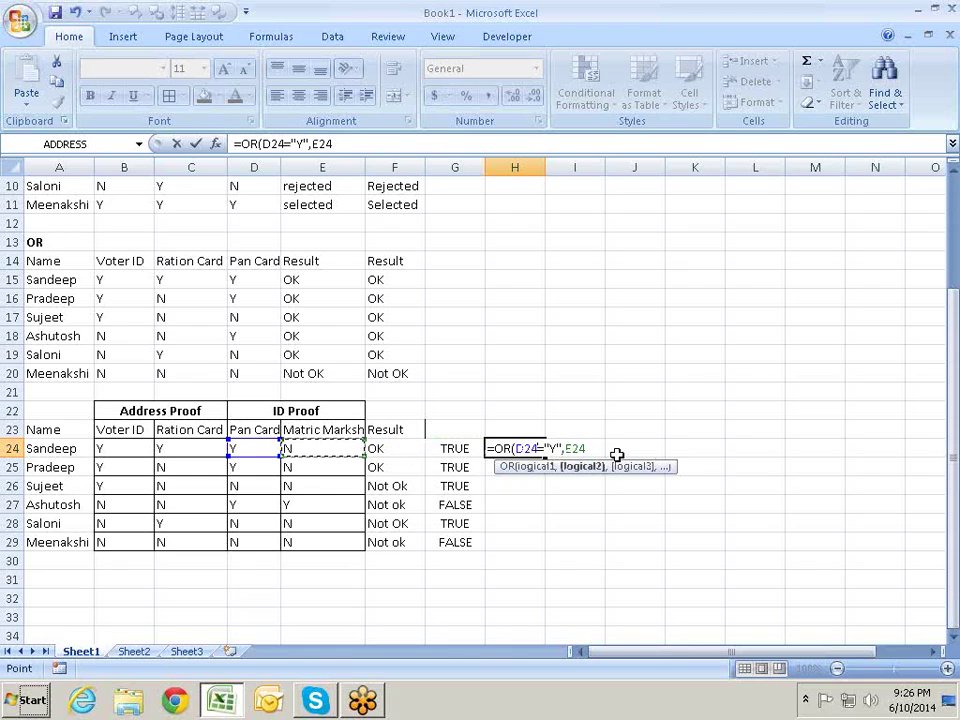
{"action": "type", "text": "=\"Y\""}
{"action": "type", "text": ")"}
{"action": "key", "text": "Return"}
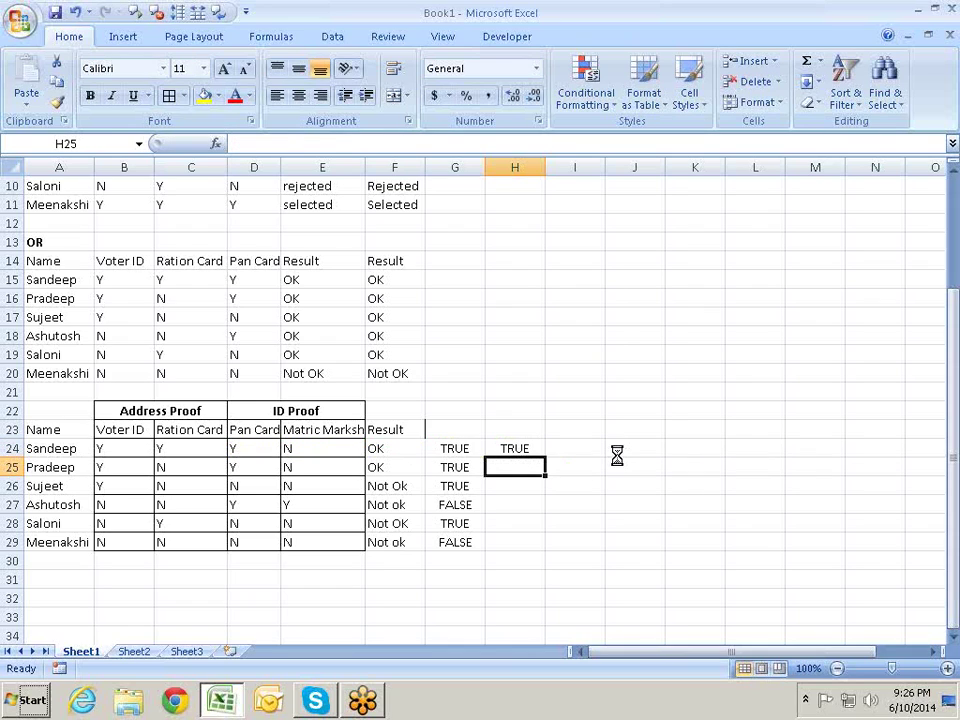
- Fill the H24 formula down to H29
{"action": "key", "text": "ctrl+d"}
{"action": "key", "text": "Down"}
{"action": "key", "text": "ctrl+d"}
{"action": "key", "text": "Down"}
{"action": "key", "text": "ctrl+d"}
{"action": "key", "text": "Down"}
{"action": "key", "text": "ctrl+d"}
{"action": "key", "text": "Down"}
{"action": "key", "text": "ctrl+d"}
{"action": "key", "text": "Down"}
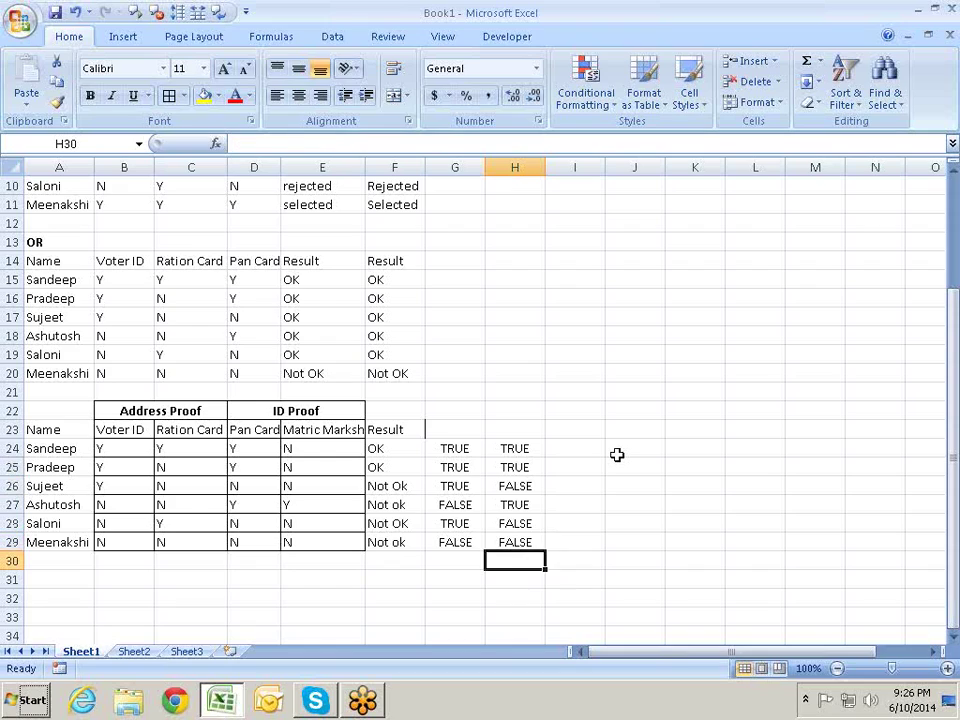
{"action": "key", "text": "Up"}
{"action": "key", "text": "Up"}
{"action": "key", "text": "Up"}
{"action": "key", "text": "Up"}
{"action": "key", "text": "Up"}
{"action": "key", "text": "Up"}
- Compare the G24 and H24 formulas, ending on I24
{"action": "key", "text": "Left"}
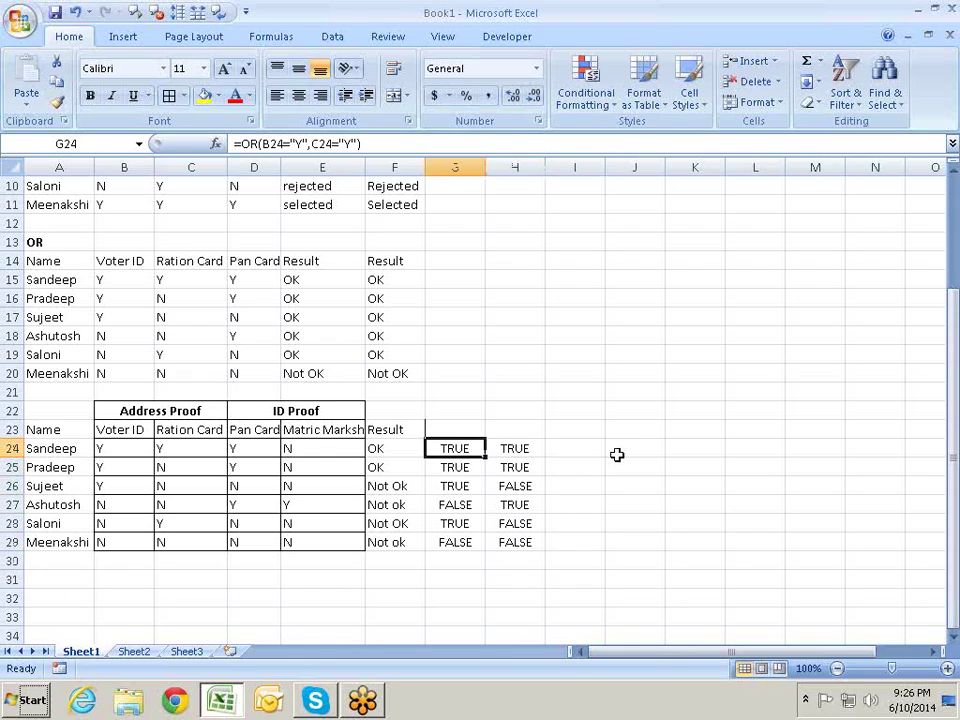
{"action": "key", "text": "Right"}
{"action": "key", "text": "Left"}
{"action": "key", "text": "shift+Right"}
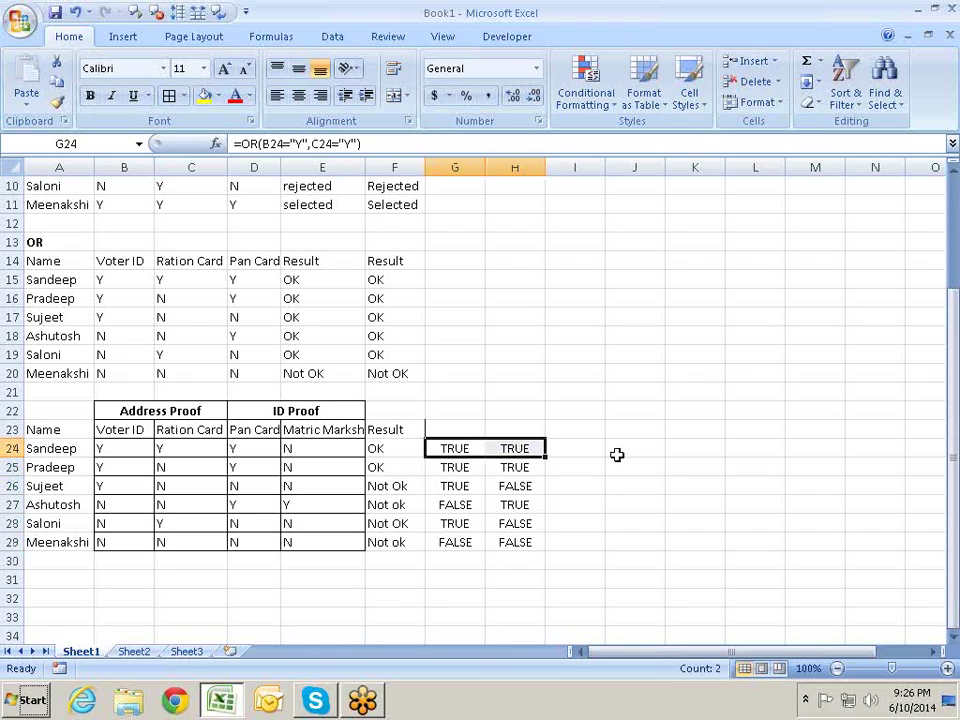
{"action": "key", "text": "Right"}
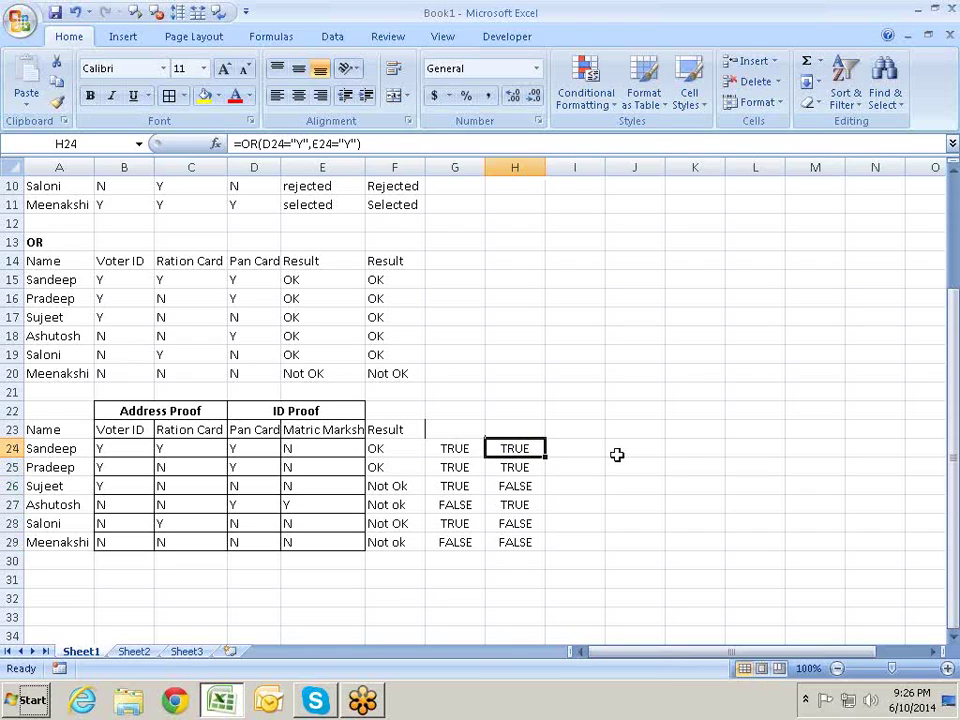
{"action": "key", "text": "Left"}
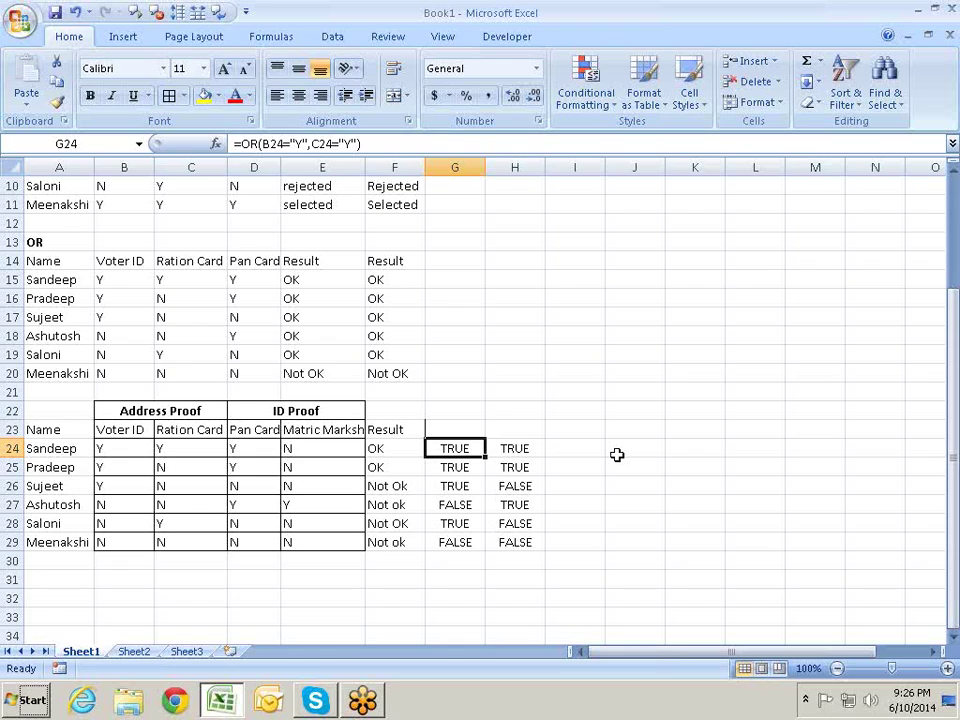
{"action": "key", "text": "Right"}
{"action": "key", "text": "Right"}
- Enter =AND(G24,H24) in I24
{"action": "type", "text": "="}
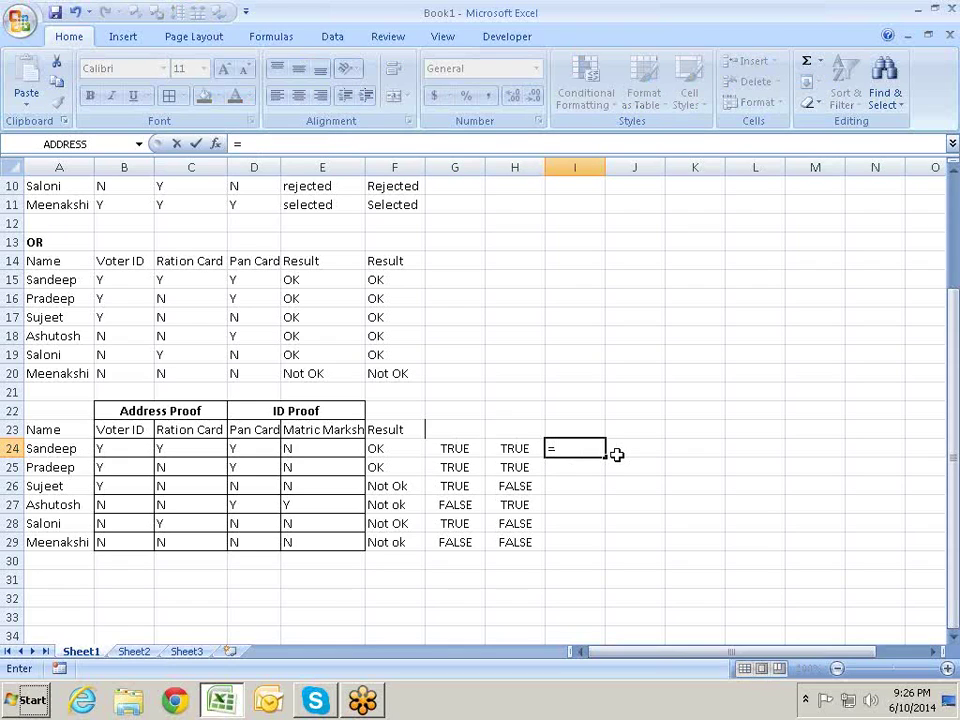
{"action": "type", "text": "and"}
{"action": "key", "text": "Tab"}
{"action": "key", "text": "Left"}
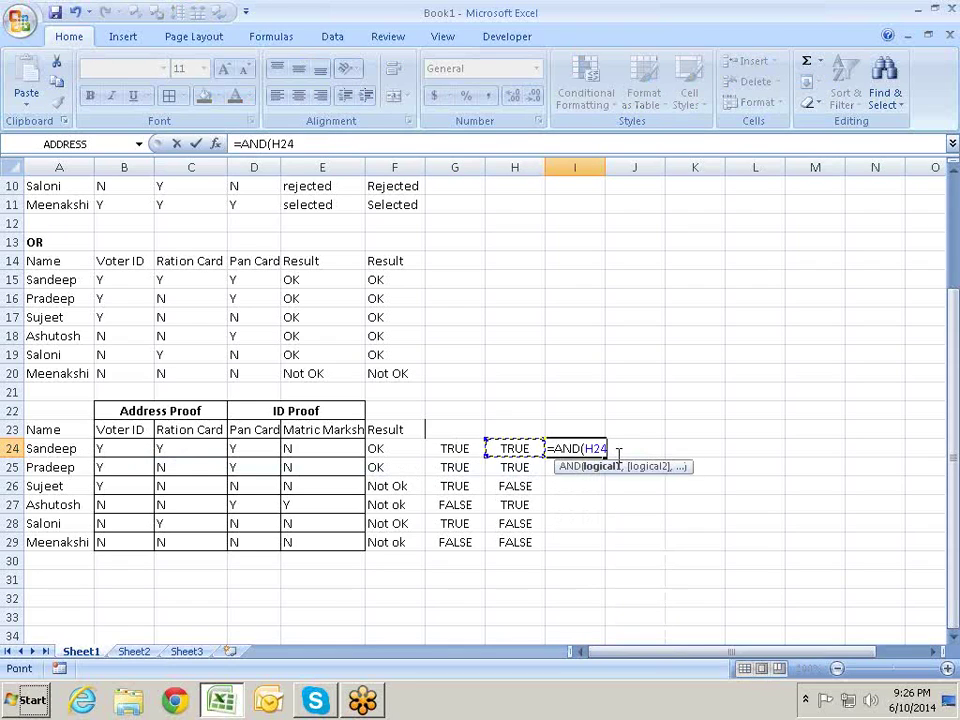
{"action": "key", "text": "Left"}
{"action": "type", "text": ","}
{"action": "key", "text": "Left"}
{"action": "key", "text": "Left"}
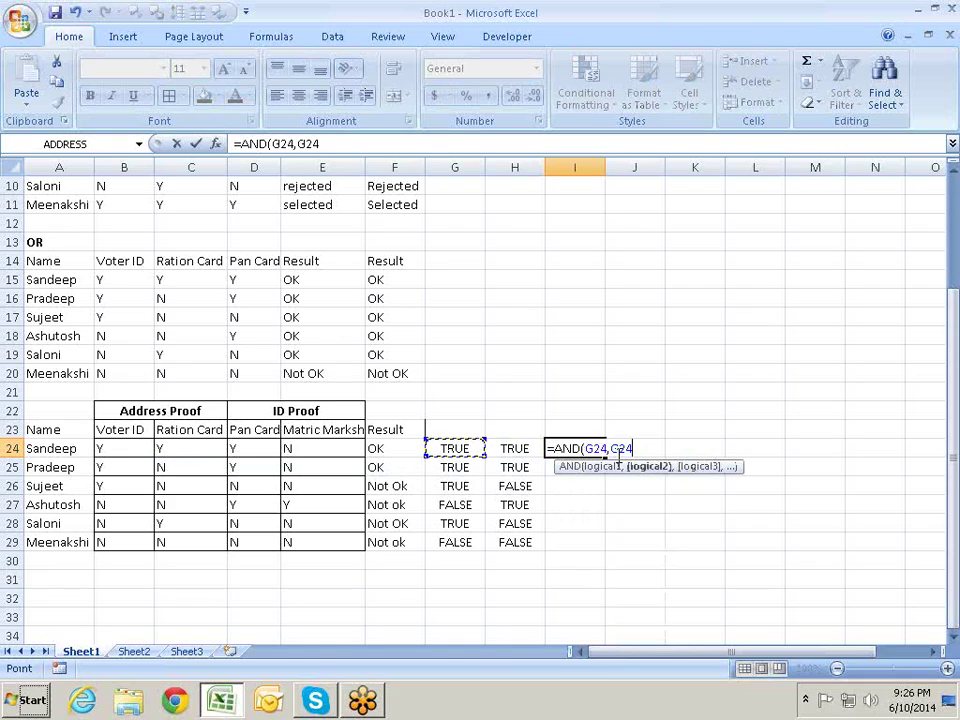
{"action": "key", "text": "Right"}
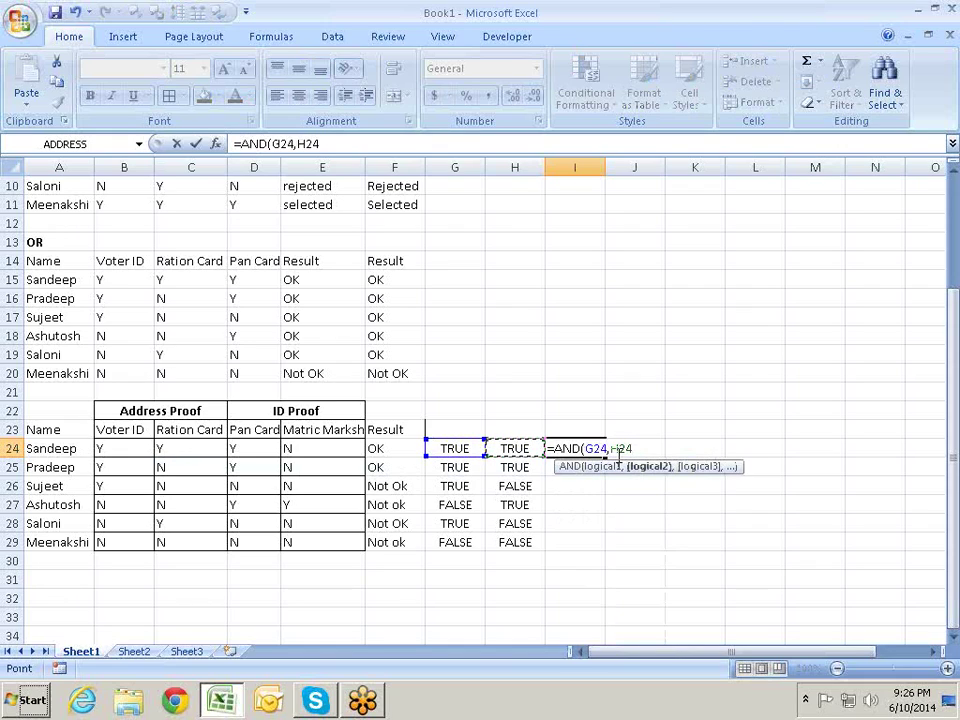
{"action": "type", "text": ")"}
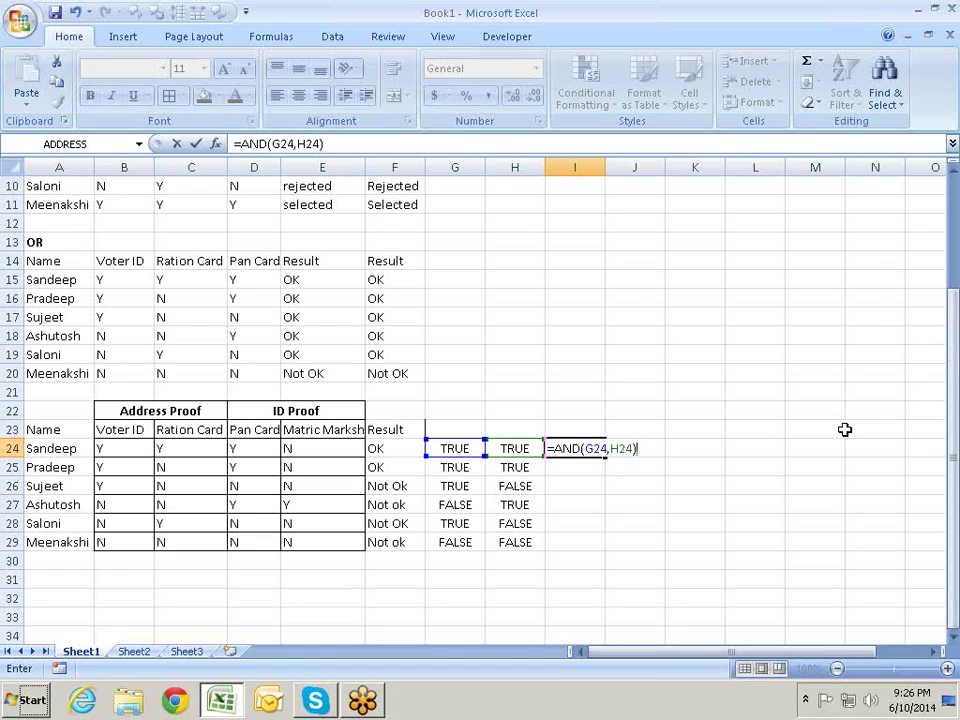
{"action": "key", "text": "Return"}
- Fill the AND formula down to I29 with Ctrl+D
{"action": "key", "text": "ctrl+d"}
{"action": "key", "text": "Return"}
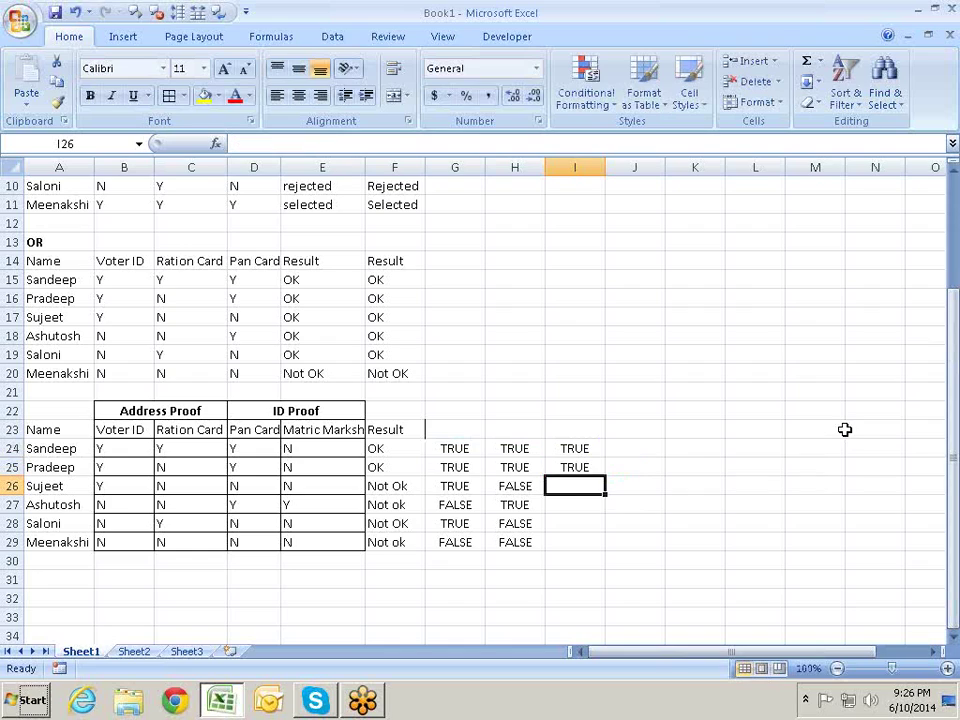
{"action": "key", "text": "ctrl+d"}
{"action": "key", "text": "Return"}
{"action": "key", "text": "ctrl+d"}
{"action": "key", "text": "Return"}
{"action": "key", "text": "ctrl+d"}
{"action": "key", "text": "Return"}
{"action": "key", "text": "ctrl+d"}
{"action": "key", "text": "Return"}
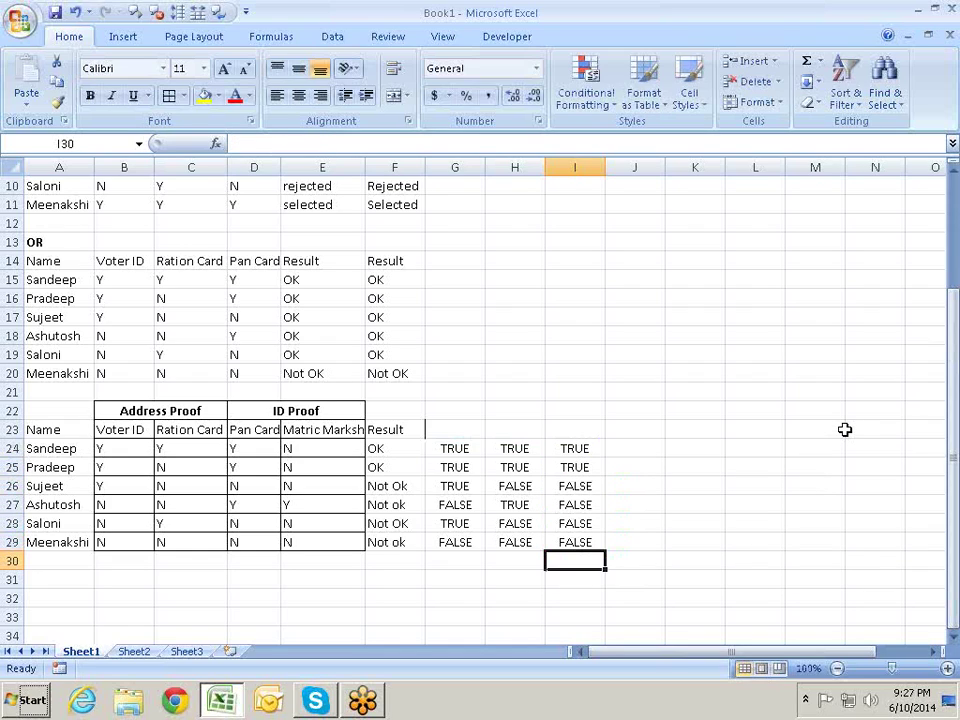
{"action": "key", "text": "Up"}
{"action": "key", "text": "Up"}
{"action": "key", "text": "Up"}
{"action": "key", "text": "Up"}
{"action": "key", "text": "Up"}
- Enter =IF(I24,"OK","Not Ok") in J24
{"action": "key", "text": "Right"}
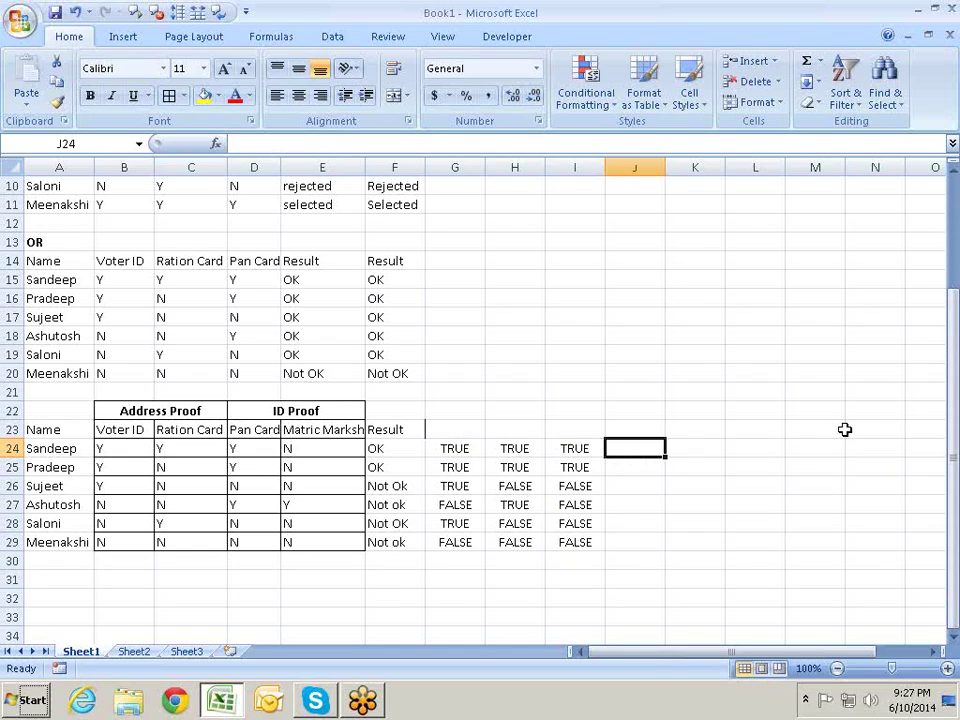
{"action": "type", "text": "=IF("}
{"action": "key", "text": "Left"}
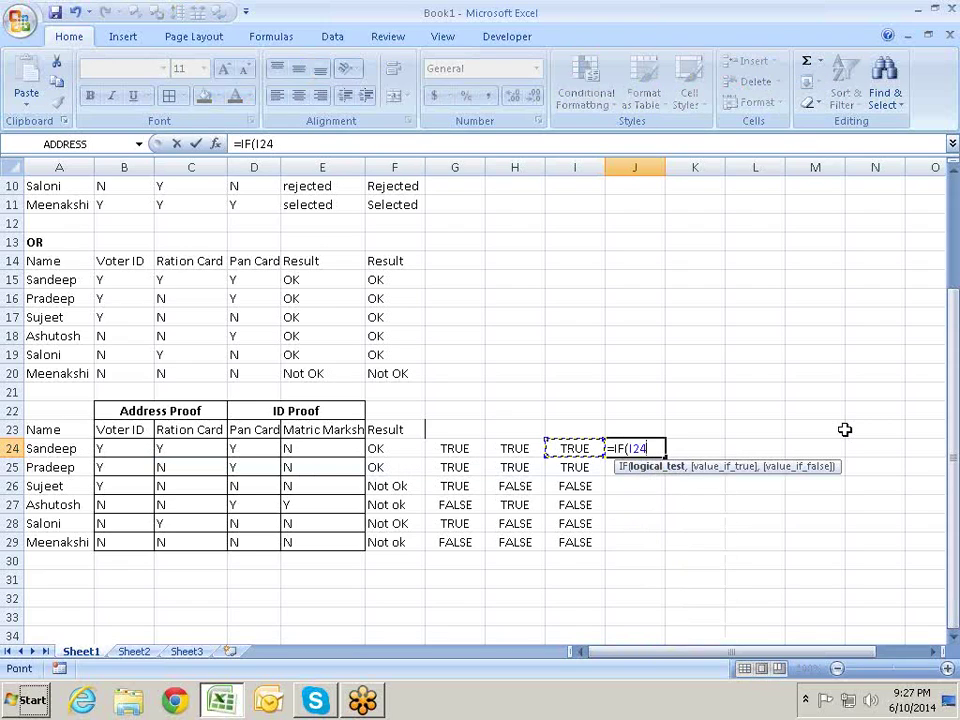
{"action": "type", "text": ",\""}
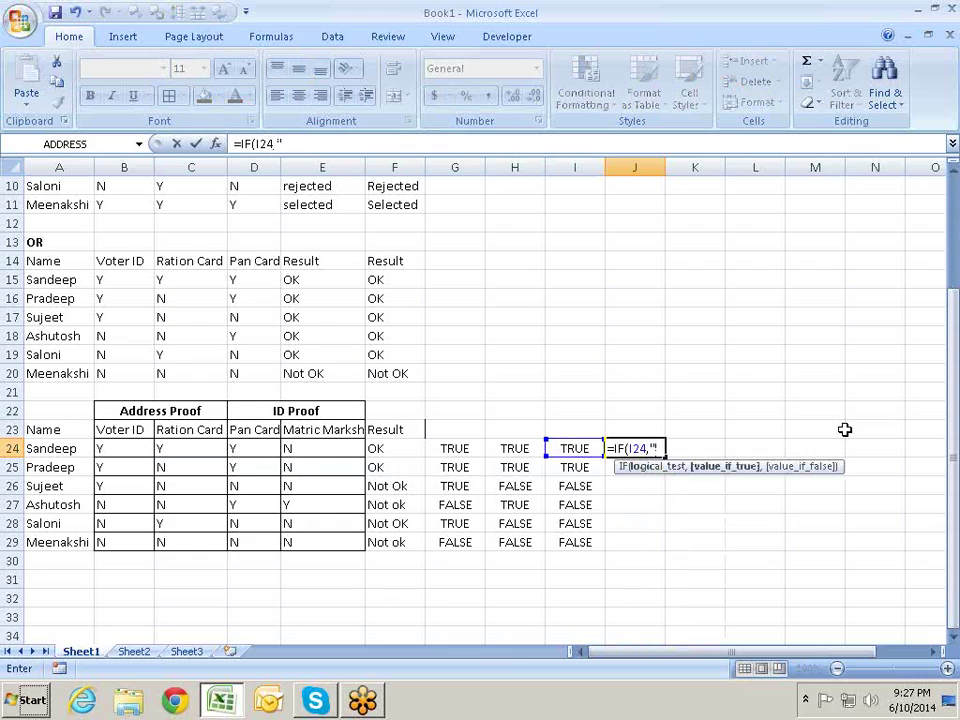
{"action": "type", "text": "OK\","}
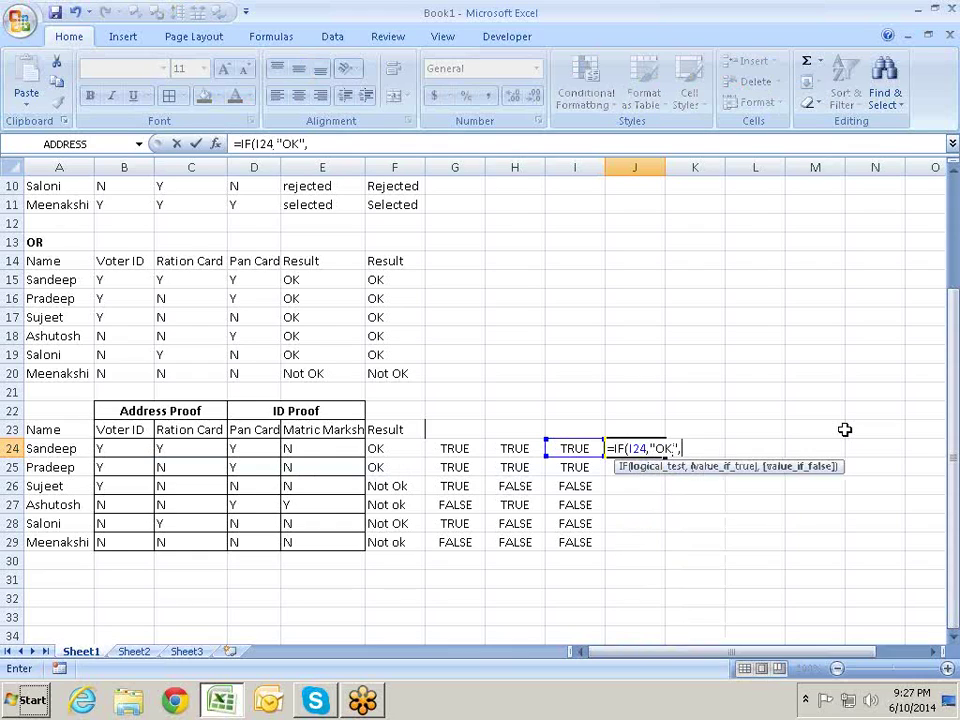
{"action": "type", "text": "\"No"}
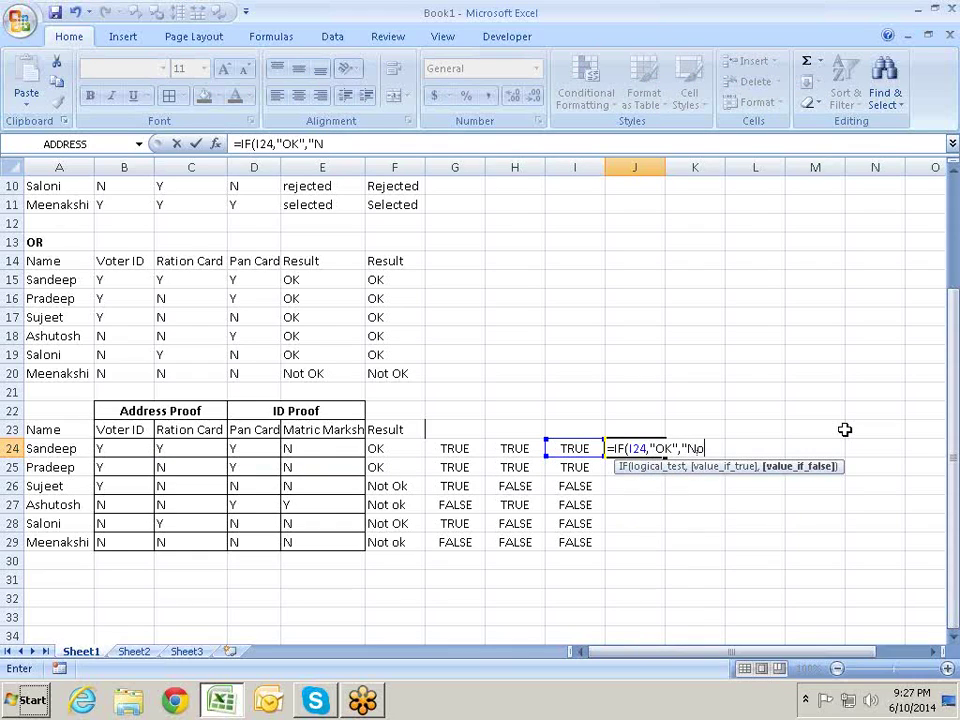
{"action": "type", "text": "t O"}
{"action": "type", "text": "k\""}
{"action": "type", "text": ")"}
{"action": "key", "text": "Return"}
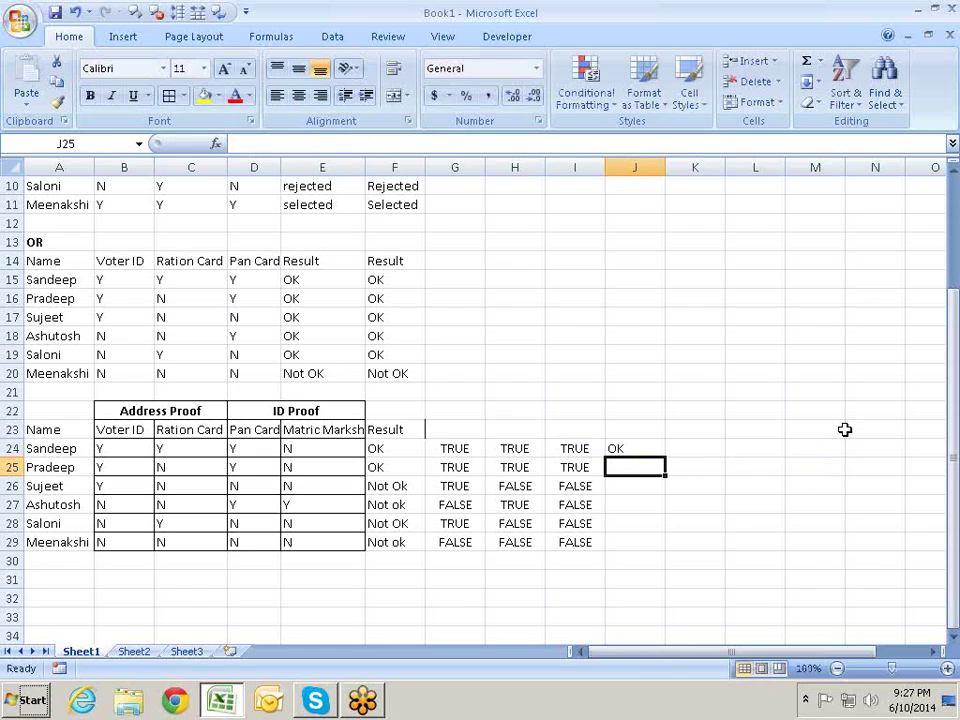
- Copy the J24 IF formula down through J29 with Ctrl+D
{"action": "key", "text": "ctrl+d"}
{"action": "key", "text": "Down"}
{"action": "key", "text": "ctrl+d"}
{"action": "key", "text": "Down"}
{"action": "key", "text": "ctrl+d"}
{"action": "key", "text": "Down"}
{"action": "key", "text": "ctrl+d"}
{"action": "key", "text": "Down"}
{"action": "key", "text": "ctrl+d"}
{"action": "key", "text": "Down"}
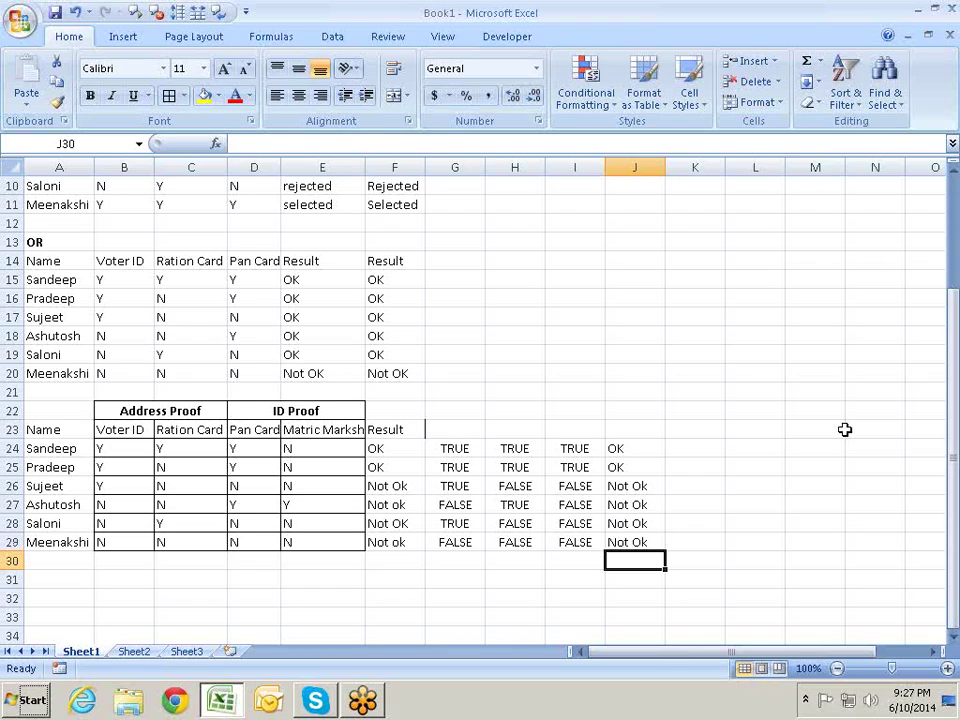
{"action": "key", "text": "Up"}
{"action": "key", "text": "Up"}
{"action": "key", "text": "Up"}
{"action": "key", "text": "Up"}
{"action": "key", "text": "Up"}
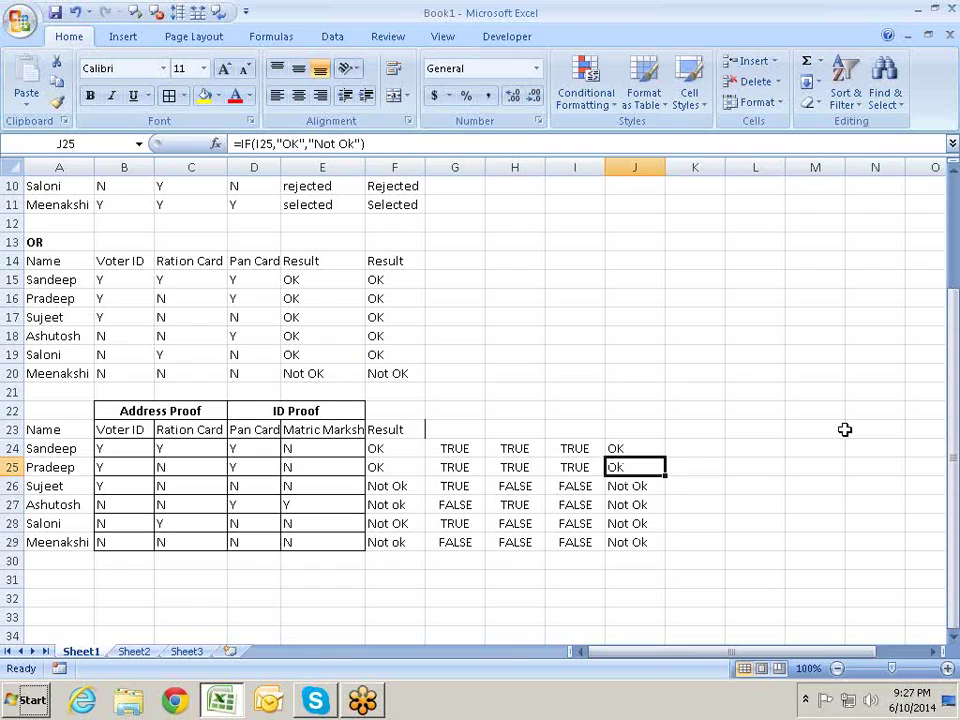
{"action": "key", "text": "Up"}
{"action": "key", "text": "Left"}
{"action": "key", "text": "Left"}
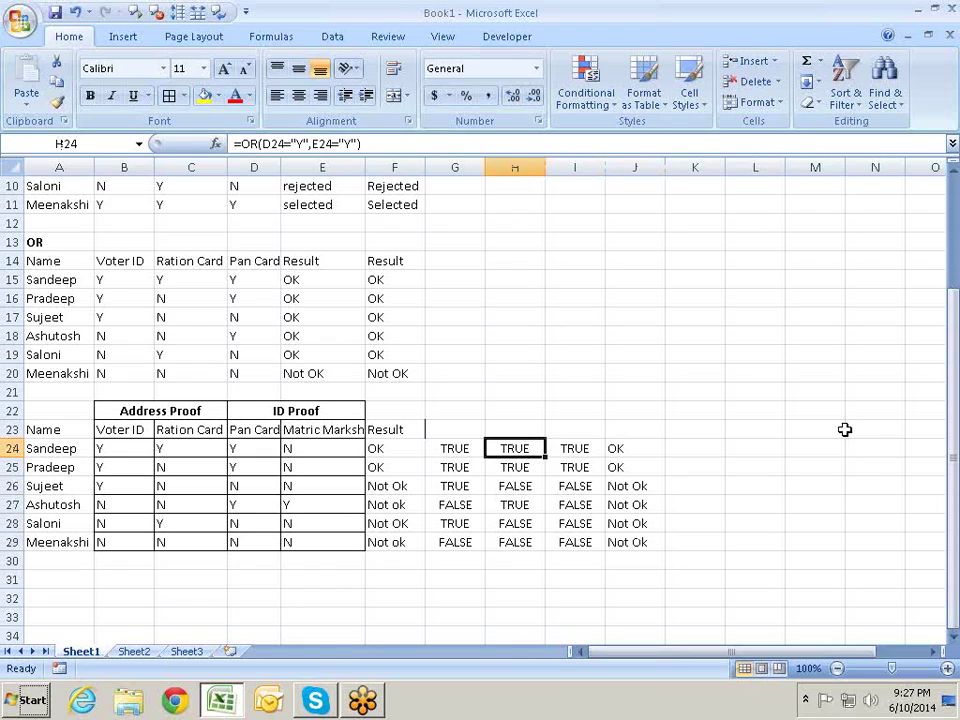
{"action": "key", "text": "Left"}
{"action": "key", "text": "Right"}
{"action": "key", "text": "Right"}
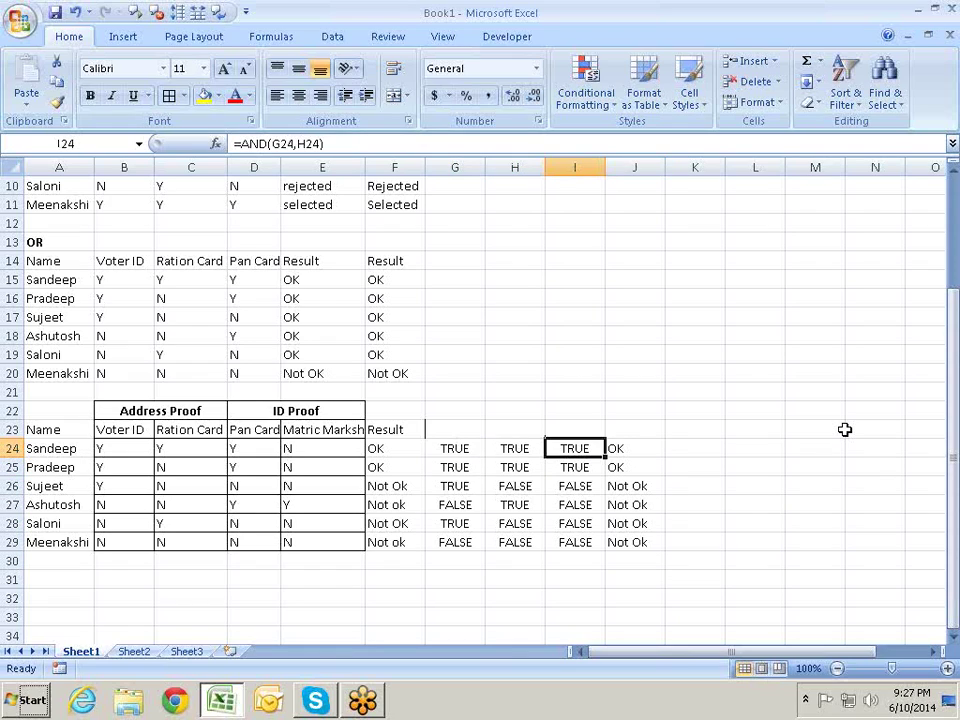
{"action": "key", "text": "Right"}
{"action": "key", "text": "Left"}
{"action": "key", "text": "Left"}
{"action": "key", "text": "Left"}
{"action": "key", "text": "Left"}
{"action": "key", "text": "Right"}
{"action": "key", "text": "Right"}
{"action": "key", "text": "Right"}
{"action": "key", "text": "Left"}
{"action": "key", "text": "Right"}
{"action": "key", "text": "Right"}
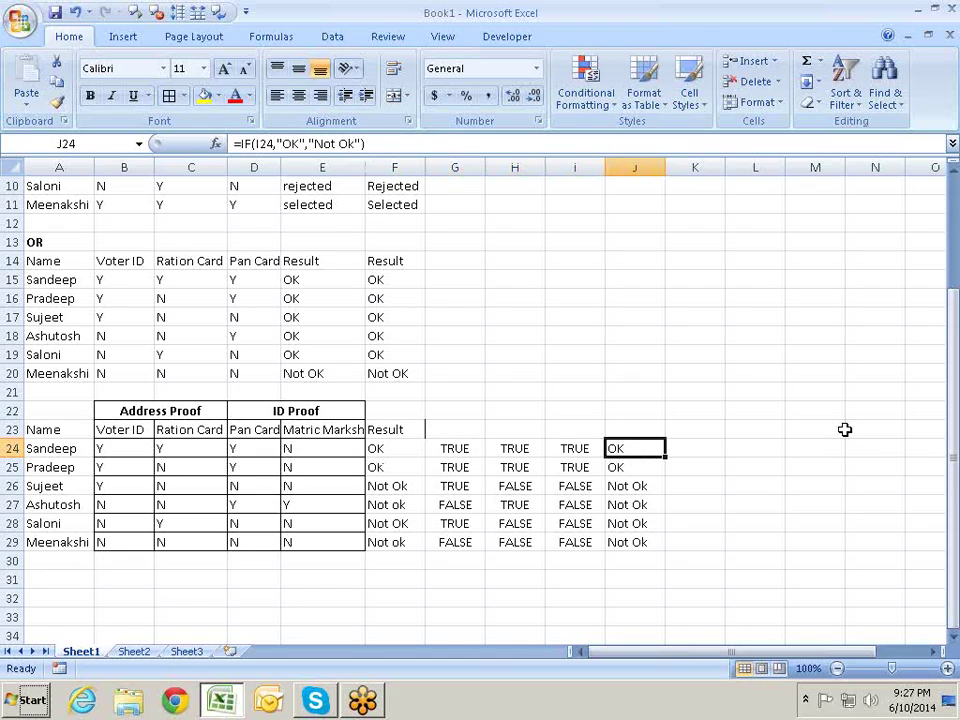
{"action": "key", "text": "Left"}
{"action": "key", "text": "Left"}
{"action": "key", "text": "Left"}
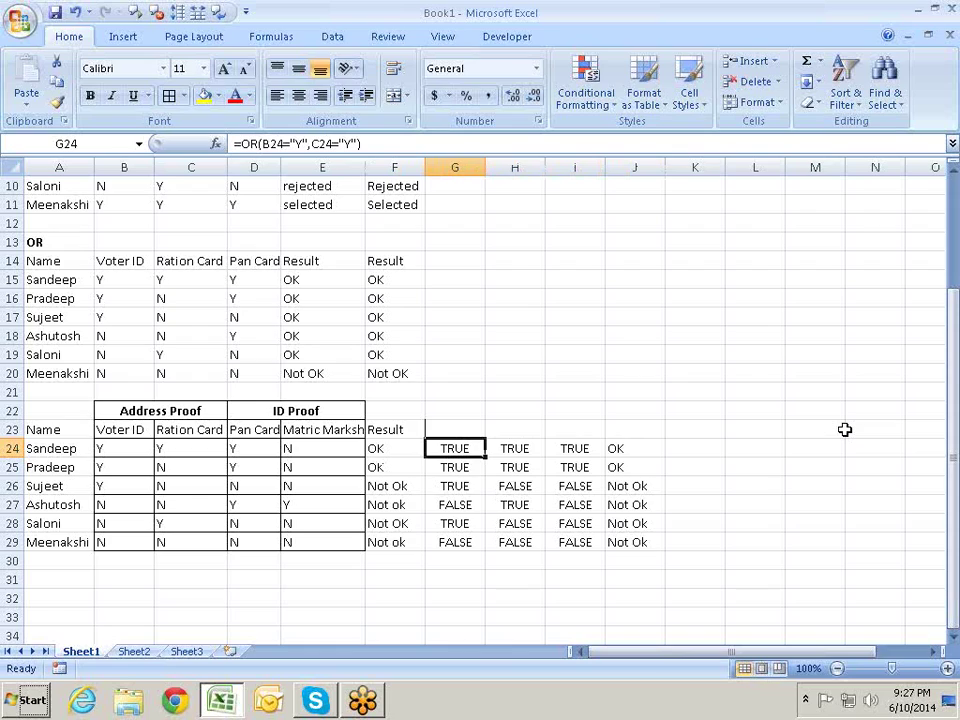
{"action": "key", "text": "Right"}
{"action": "key", "text": "Right"}
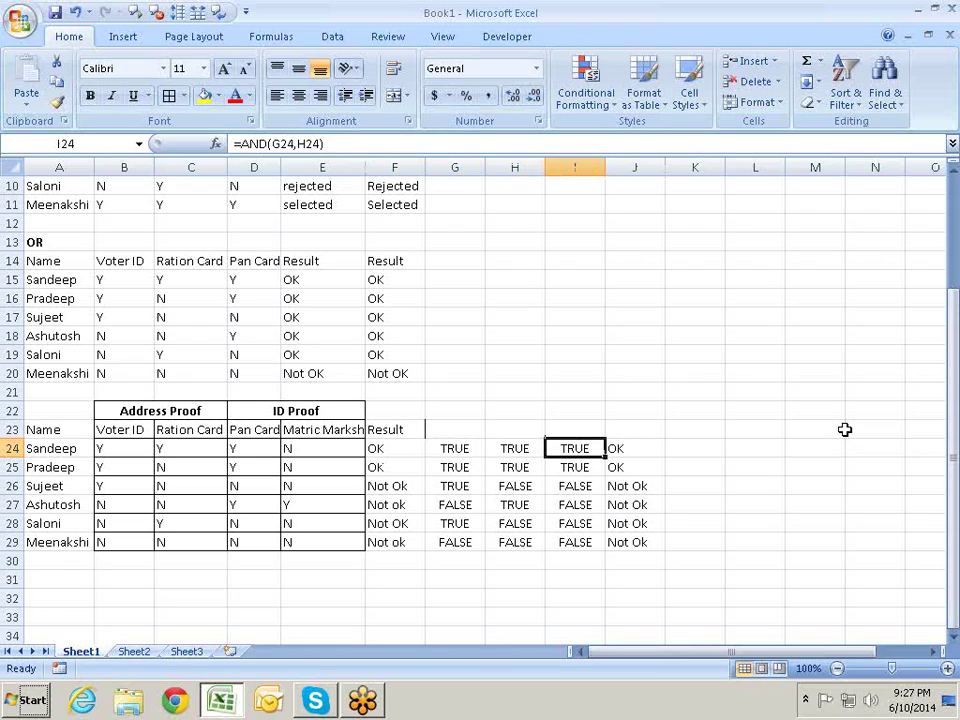
{"action": "key", "text": "Left"}
{"action": "key", "text": "Left"}
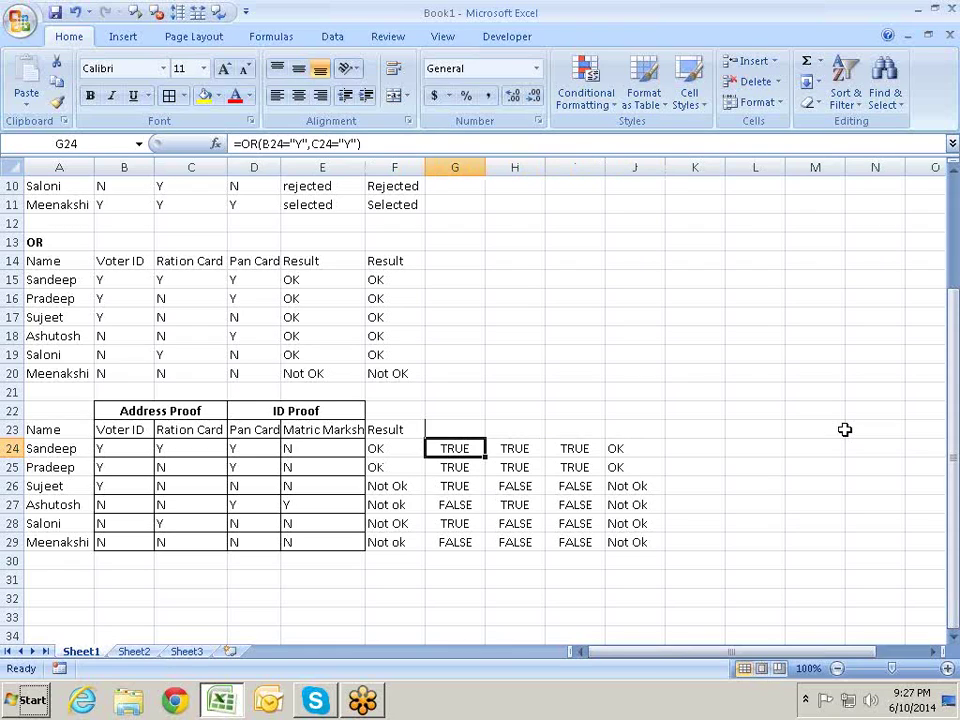
{"action": "key", "text": "Right"}
{"action": "key", "text": "Right"}
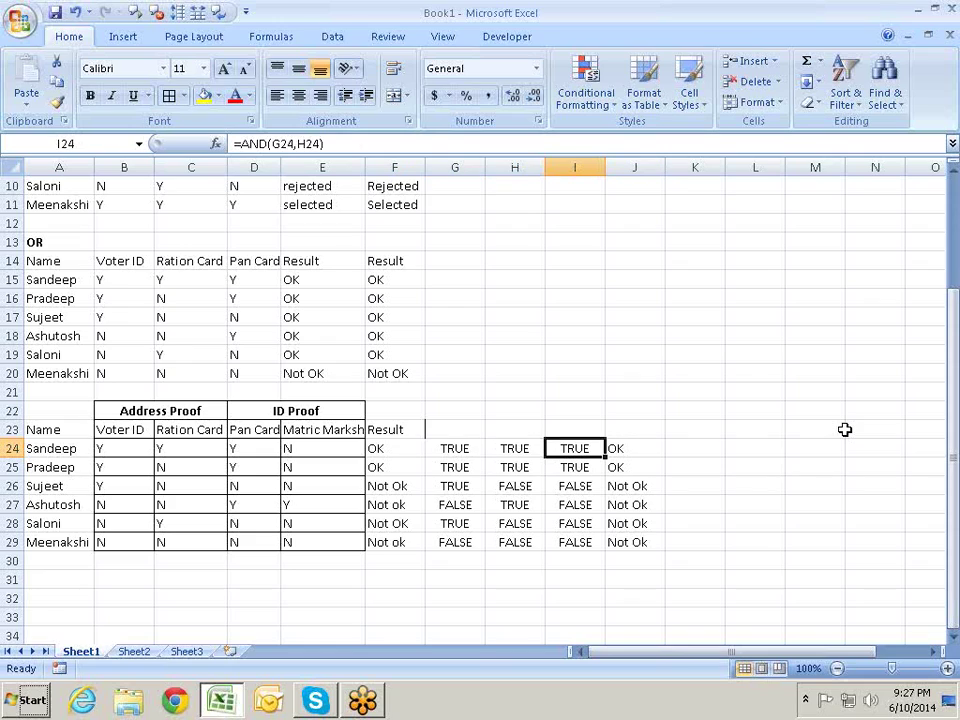
{"action": "key", "text": "Left"}
{"action": "key", "text": "Left"}
{"action": "key", "text": "Right"}
{"action": "key", "text": "Right"}
{"action": "key", "text": "F2"}
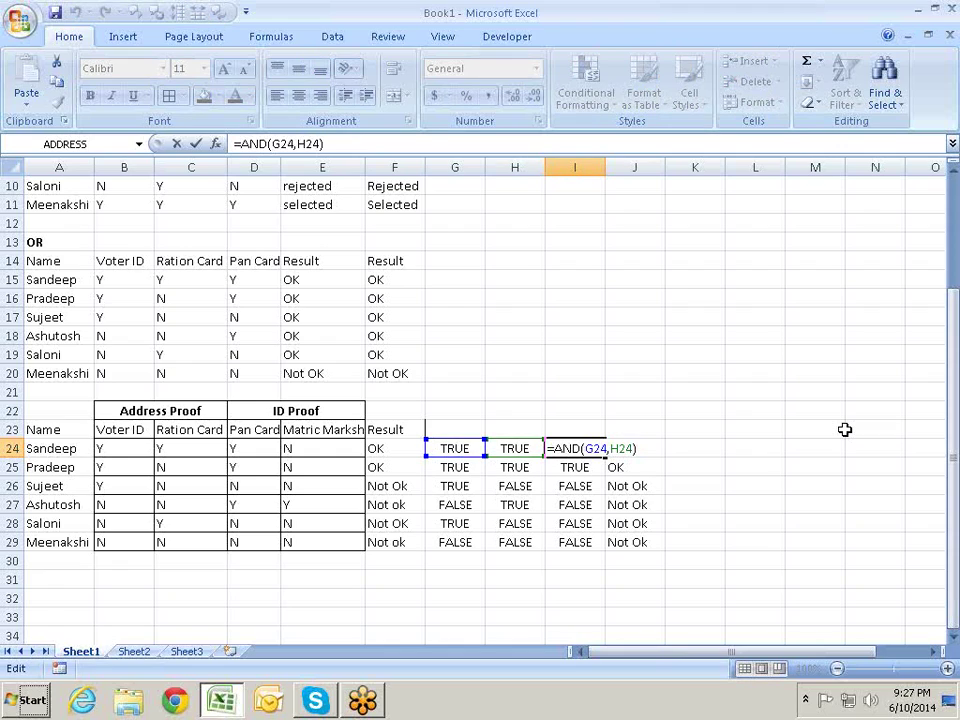
{"action": "key", "text": "Return"}
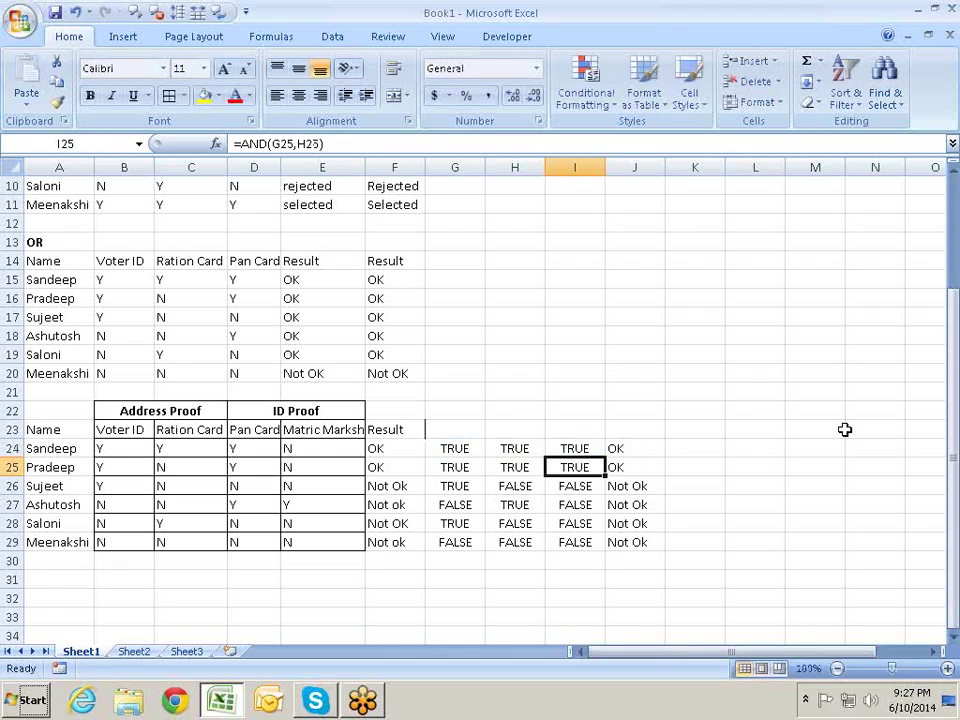
{"action": "key", "text": "Up"}
{"action": "key", "text": "Left"}
{"action": "key", "text": "Right"}
{"action": "key", "text": "F2"}
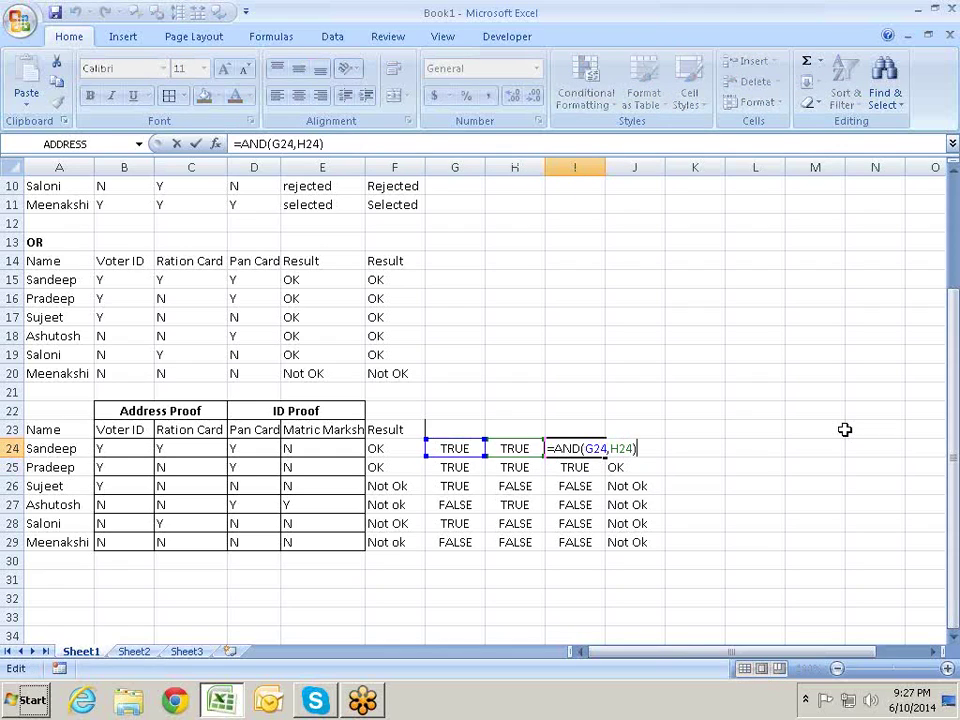
{"action": "key", "text": "Return"}
{"action": "key", "text": "Up"}
{"action": "key", "text": "Left"}
{"action": "key", "text": "Left"}
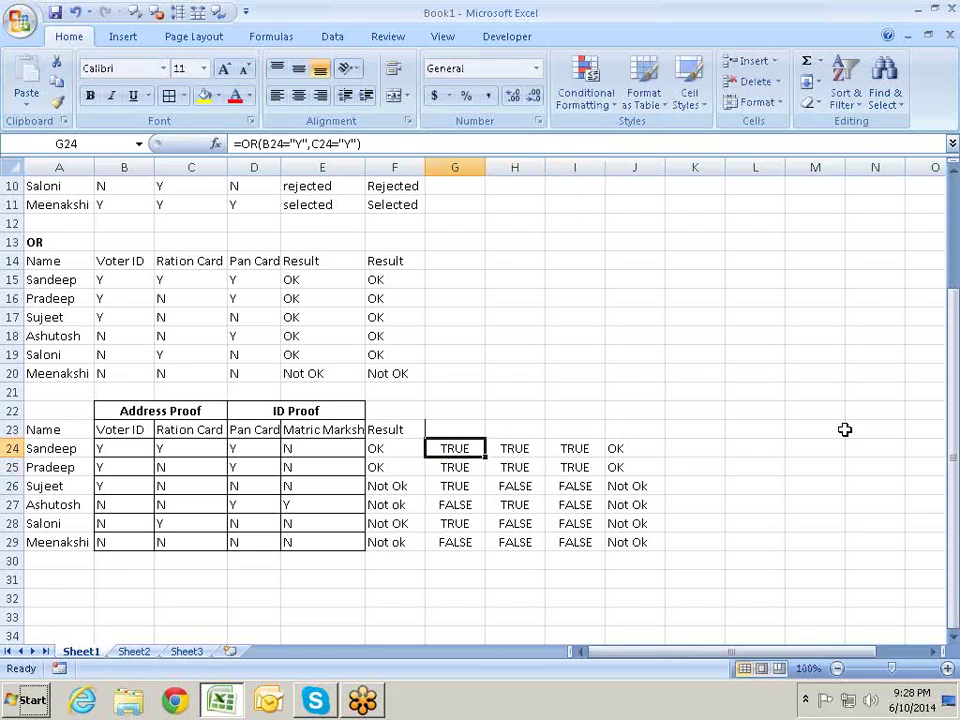
{"action": "key", "text": "F2"}
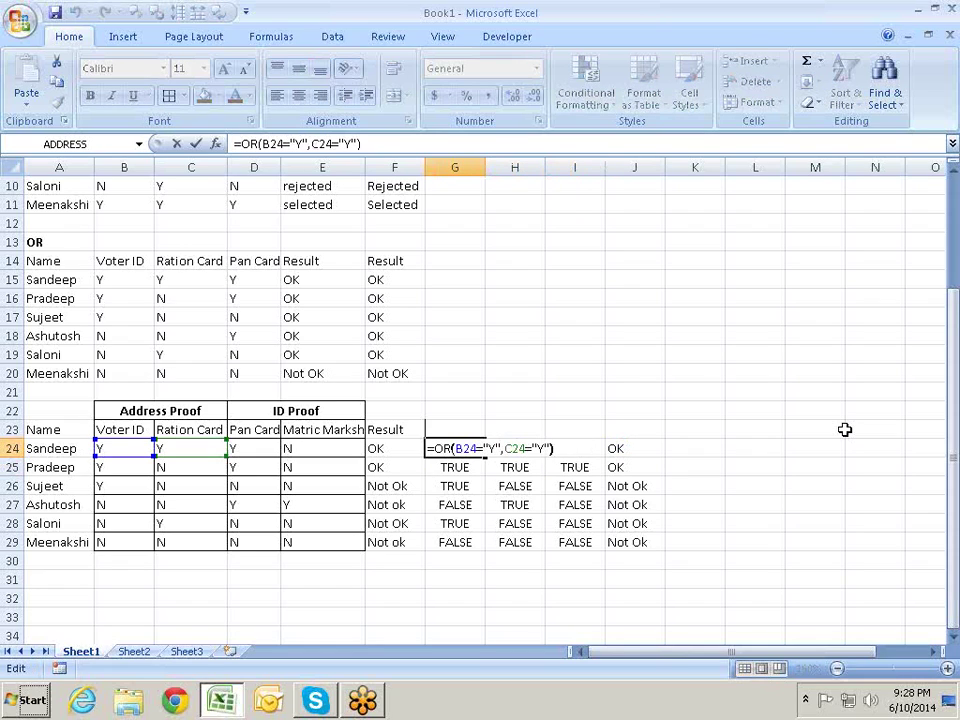
- Review the OR, AND and IF formulas across G24:J24 without changing them
{"action": "left_click_drag", "start_coordinate": [572, 446], "coordinate": [419, 458]}
{"action": "key", "text": "ctrl+c"}
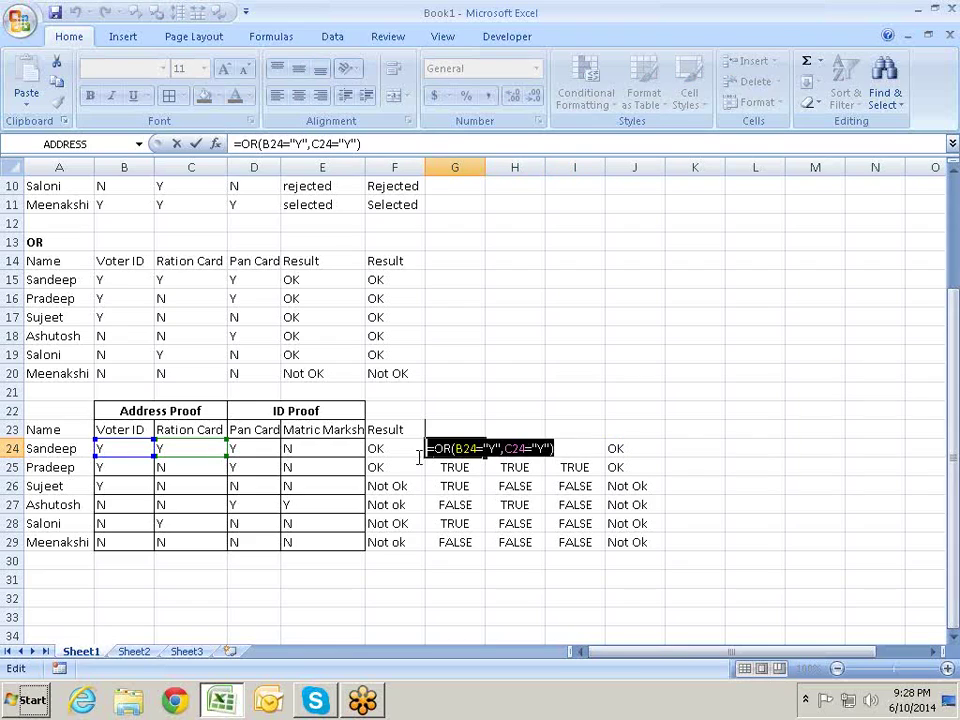
{"action": "key", "text": "Escape"}
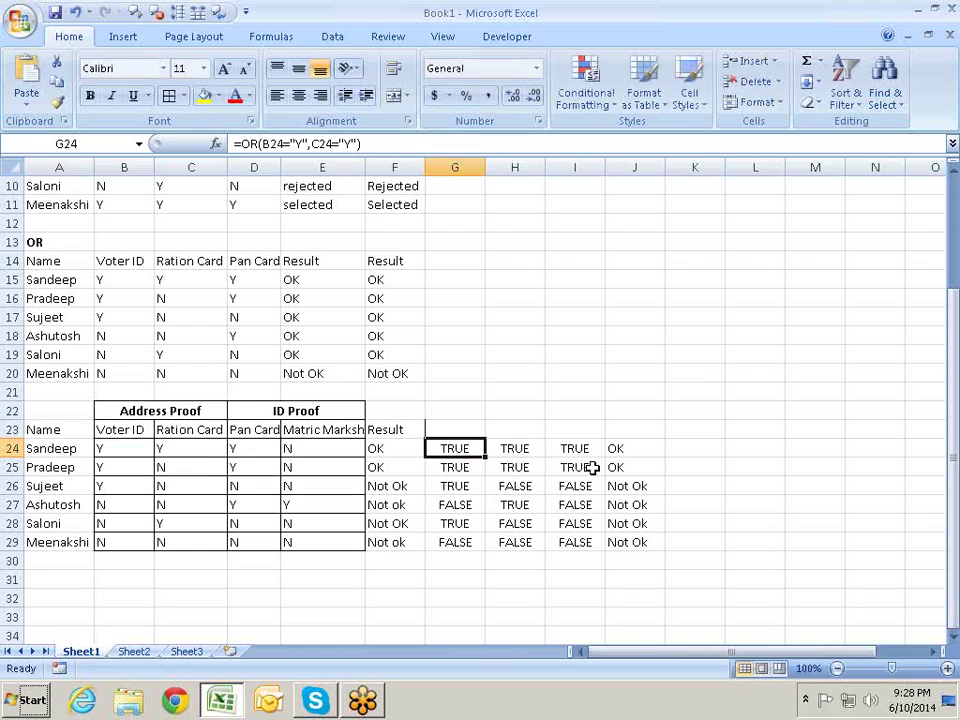
{"action": "key", "text": "Right"}
{"action": "key", "text": "Right"}
{"action": "key", "text": "Right"}
{"action": "key", "text": "Left"}
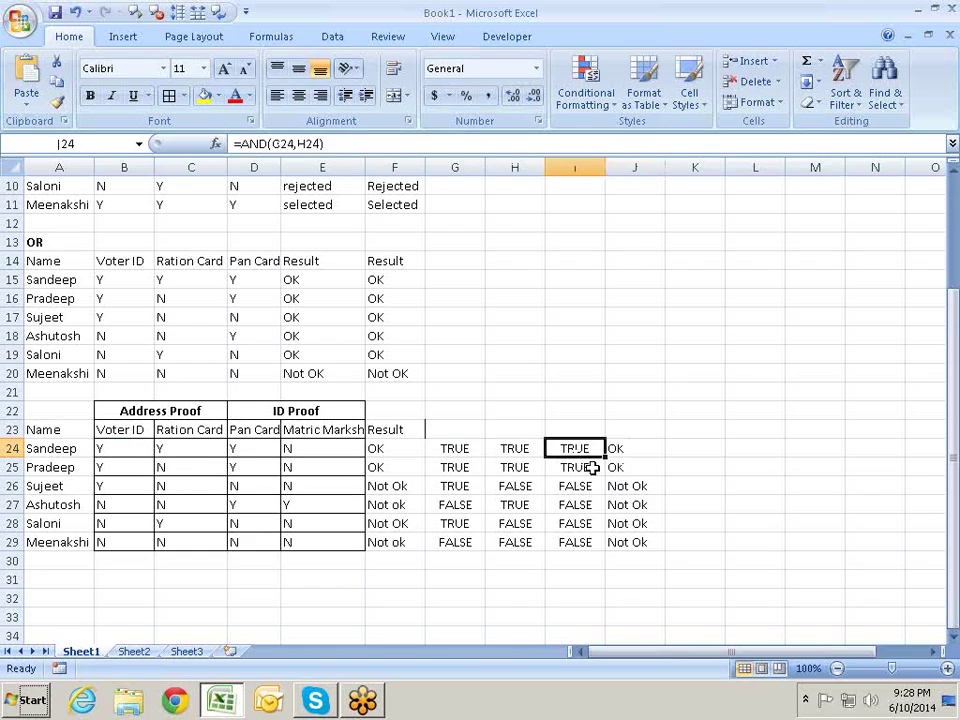
{"action": "key", "text": "Left"}
{"action": "key", "text": "Left"}
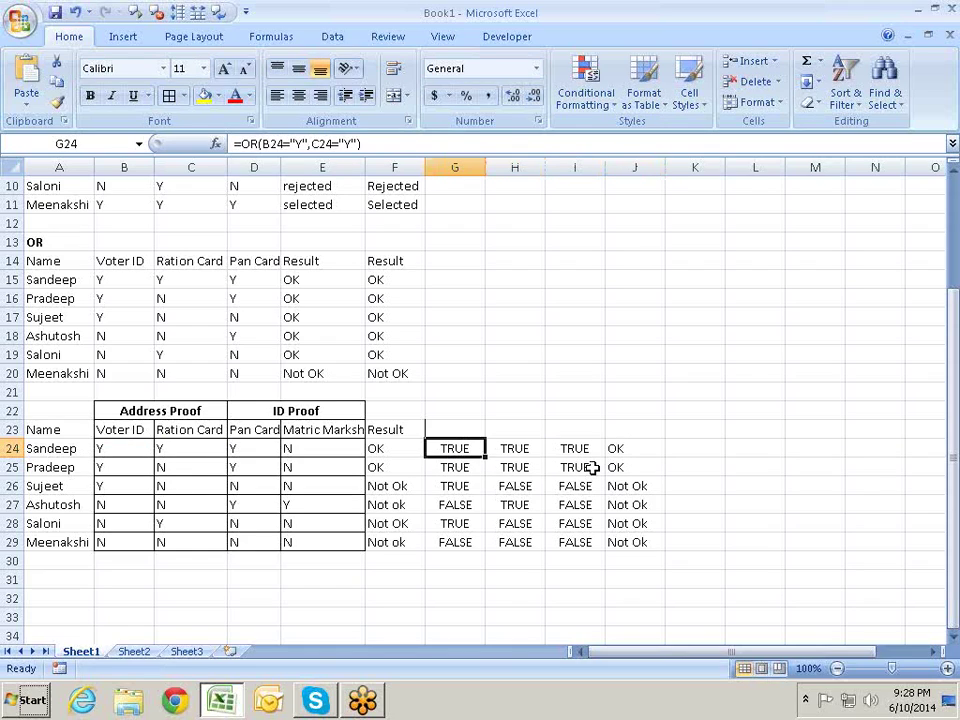
{"action": "key", "text": "Right"}
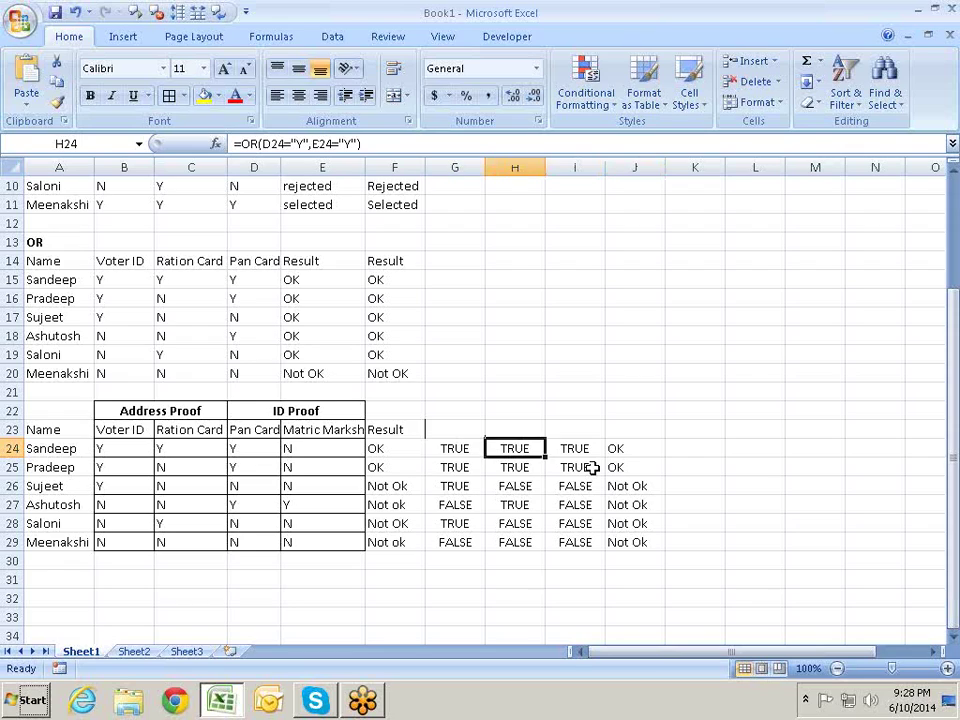
{"action": "key", "text": "Right"}
{"action": "key", "text": "Right"}
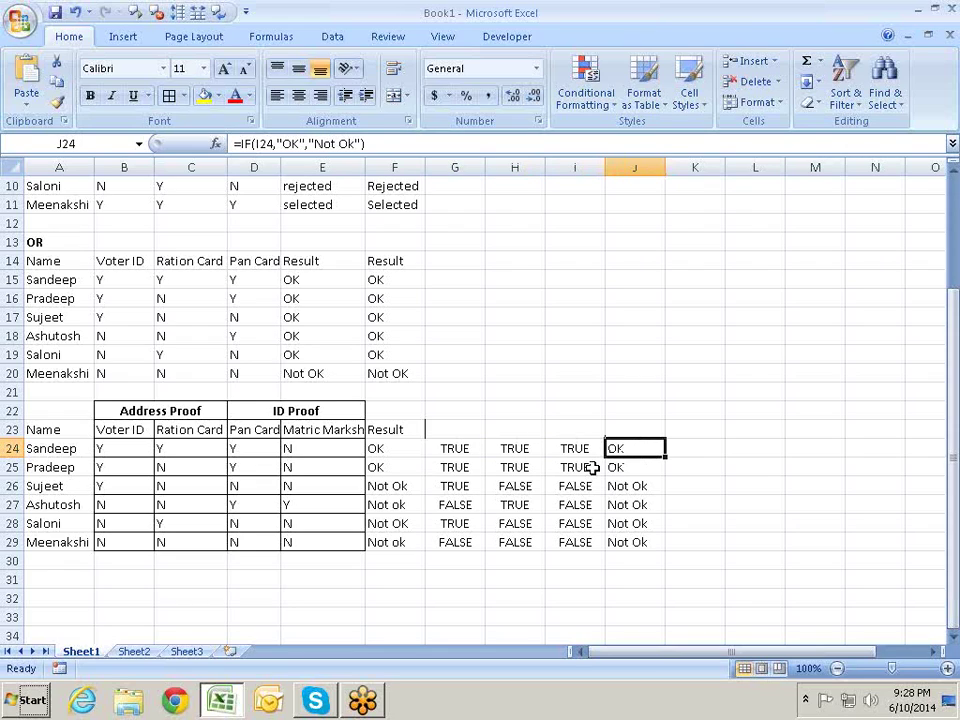
{"action": "key", "text": "Left"}
- In I24's AND formula, replace the G24 reference with the OR test on B24 and C24
{"action": "key", "text": "F2"}
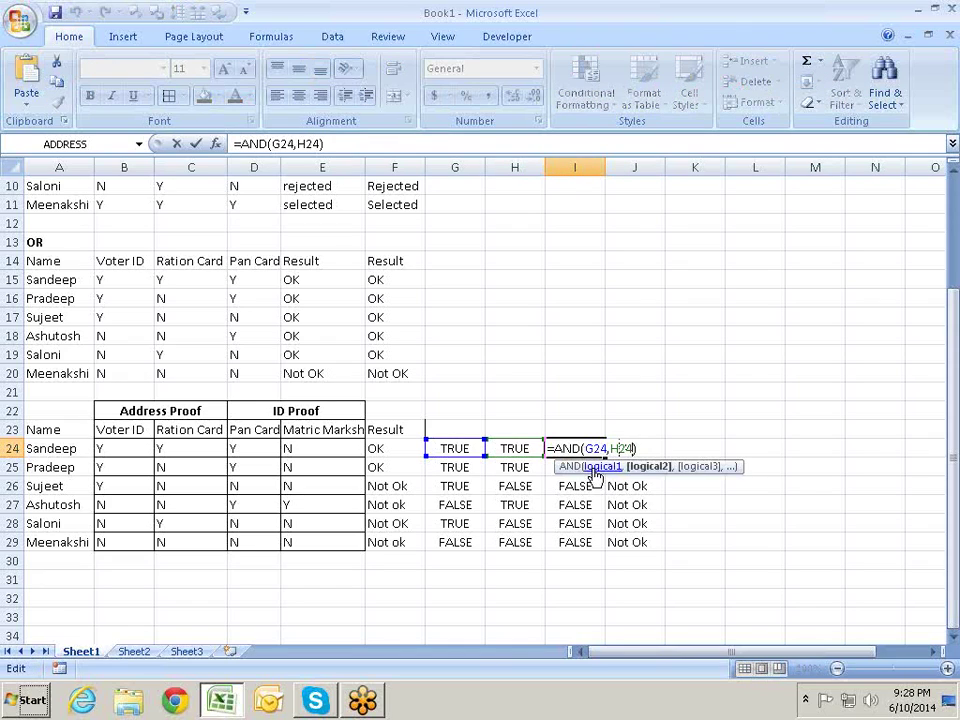
{"action": "key", "text": "shift+Left"}
{"action": "key", "text": "shift+Left"}
{"action": "key", "text": "shift+Left"}
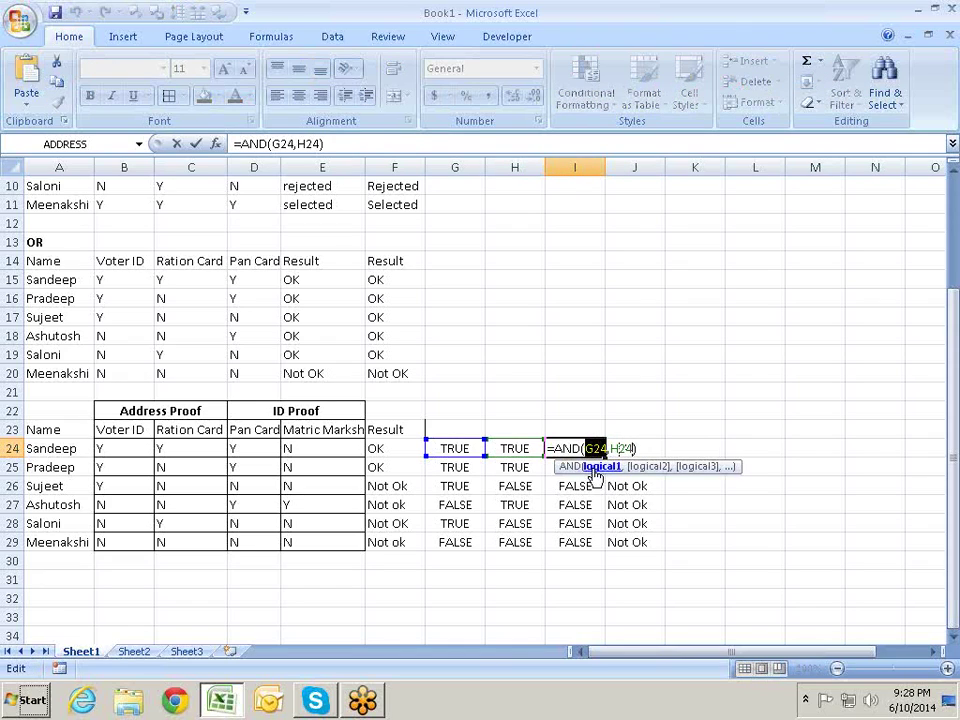
{"action": "key", "text": "ctrl+v"}
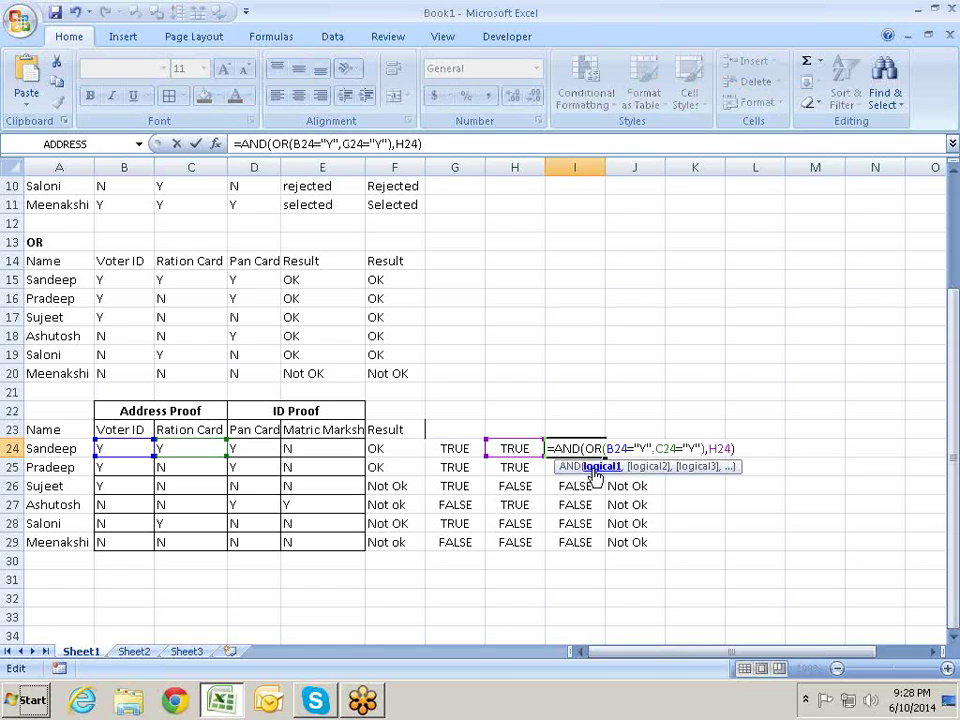
{"action": "key", "text": "Return"}
{"action": "key", "text": "Up"}
- Replace the H24 reference in I24's formula with OR(D24="Y",E24="Y")
{"action": "key", "text": "Left"}
{"action": "key", "text": "F2"}
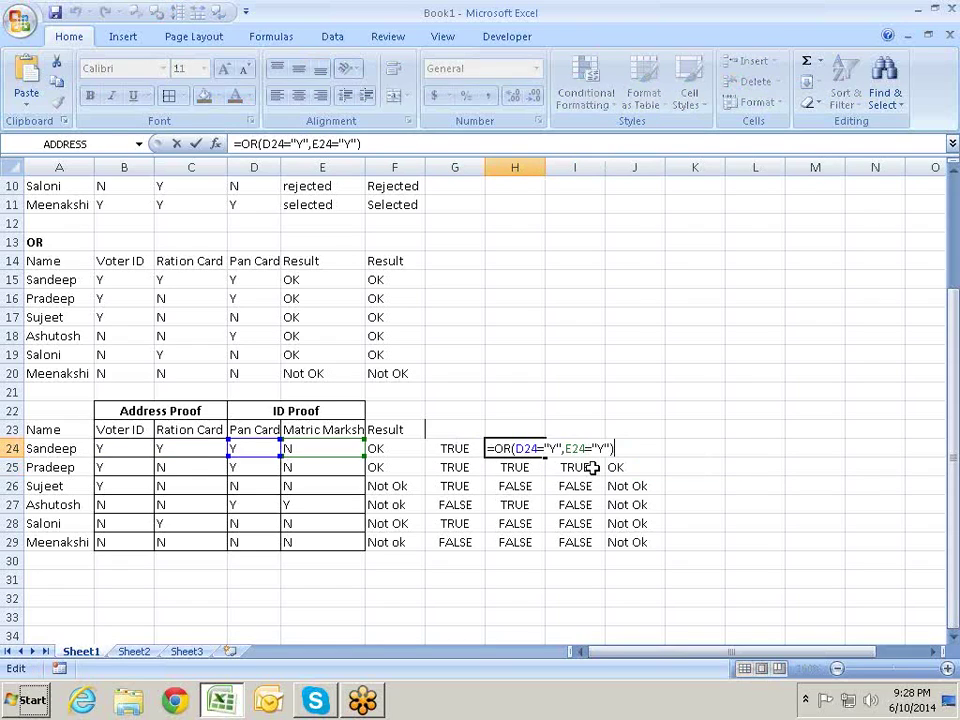
{"action": "key", "text": "ctrl+shift+Left"}
{"action": "key", "text": "ctrl+shift+Left"}
{"action": "key", "text": "ctrl+shift+Left"}
{"action": "key", "text": "ctrl+shift+Left"}
{"action": "key", "text": "ctrl+shift+Left"}
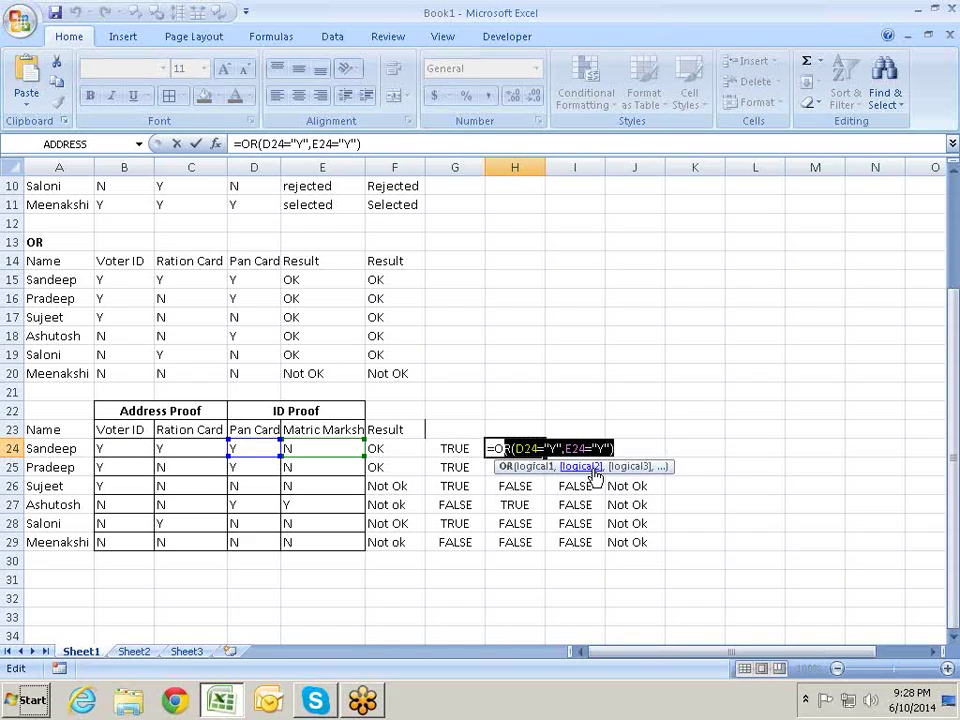
{"action": "key", "text": "ctrl+shift+Left"}
{"action": "key", "text": "Right"}
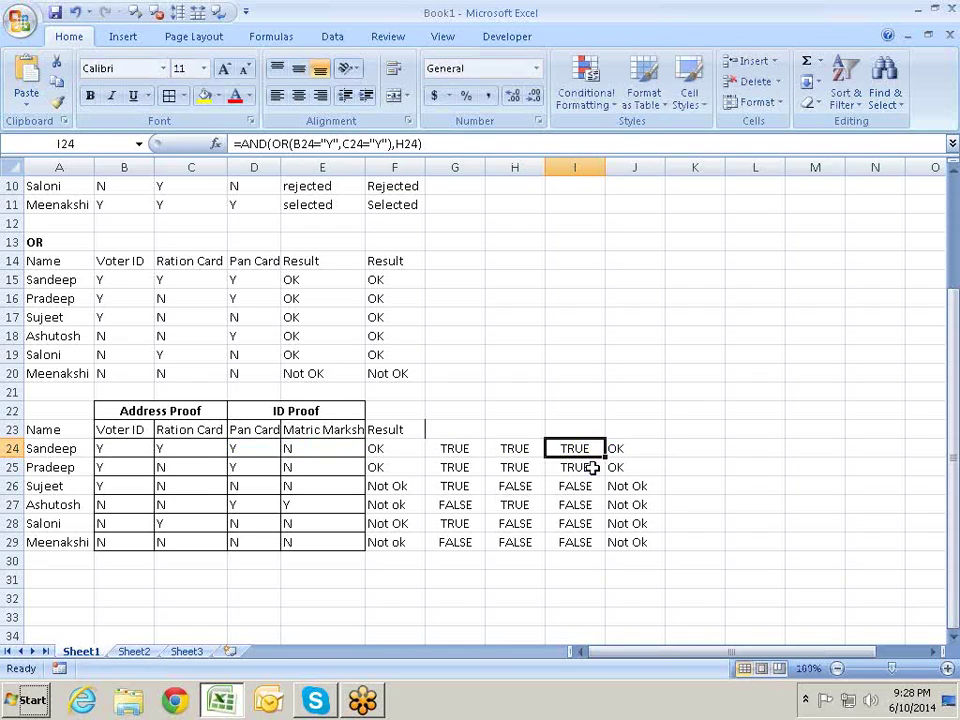
{"action": "key", "text": "F2"}
{"action": "key", "text": "shift+Left"}
{"action": "key", "text": "shift+Left"}
{"action": "key", "text": "shift+Left"}
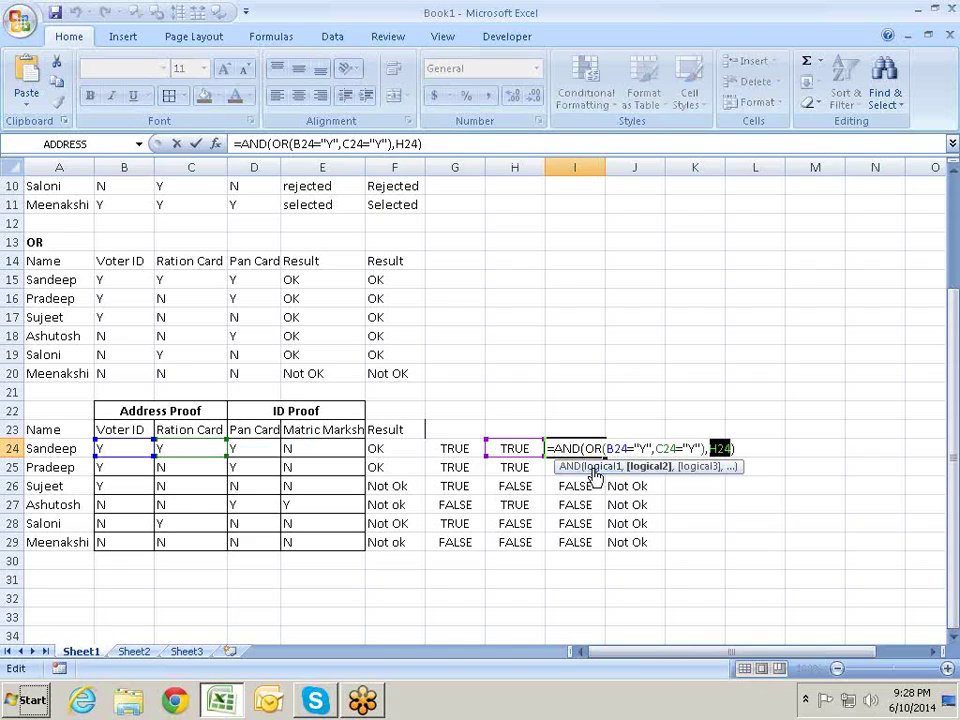
{"action": "type", "text": "OR(D24=\"Y\",E24=\"Y\")"}
{"action": "key", "text": "Return"}
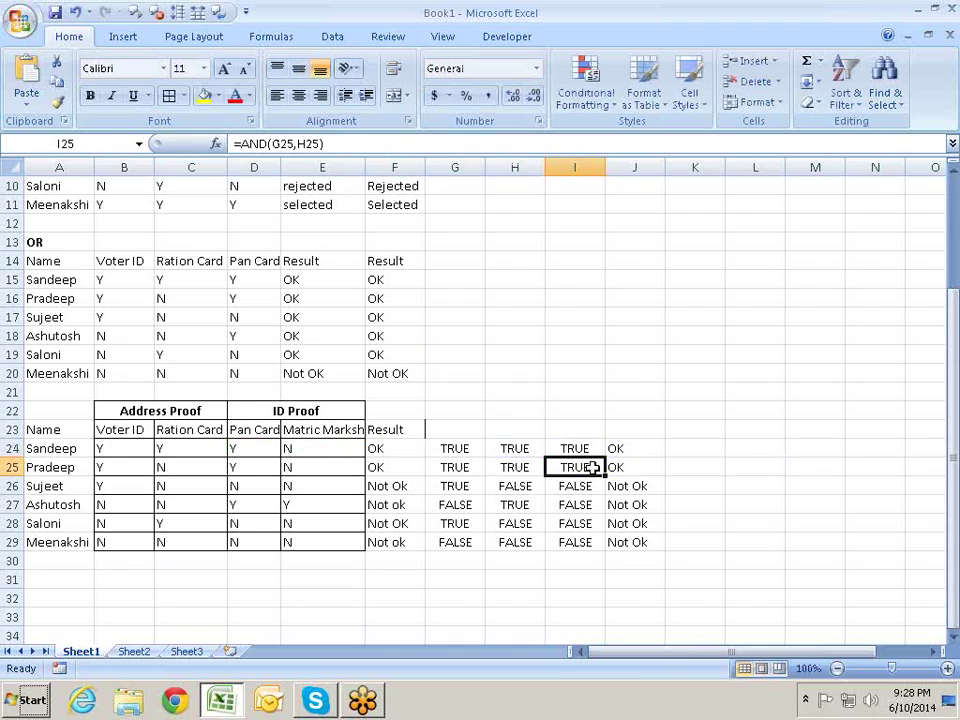
- Recheck I24's combined AND(OR,OR) formula, leaving it unchanged
{"action": "key", "text": "Up"}
{"action": "key", "text": "F2"}
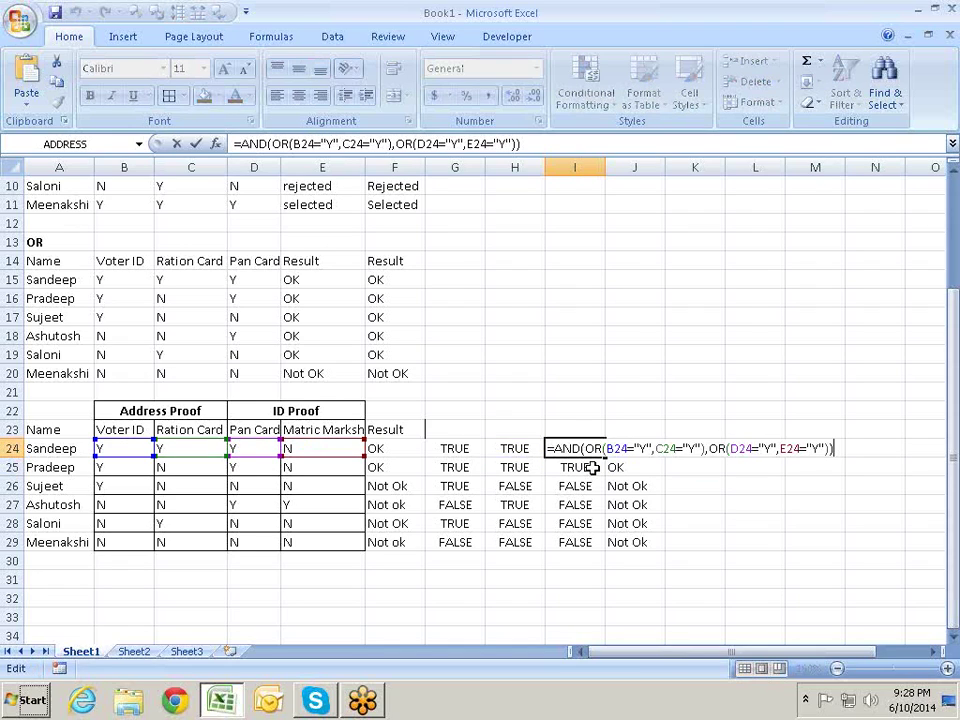
{"action": "key", "text": "shift+Left"}
{"action": "key", "text": "shift+Left"}
{"action": "key", "text": "shift+Left"}
{"action": "key", "text": "shift+Left"}
{"action": "key", "text": "shift+Left"}
{"action": "key", "text": "shift+Left"}
{"action": "key", "text": "shift+Left"}
{"action": "key", "text": "shift+Left"}
{"action": "key", "text": "shift+Left"}
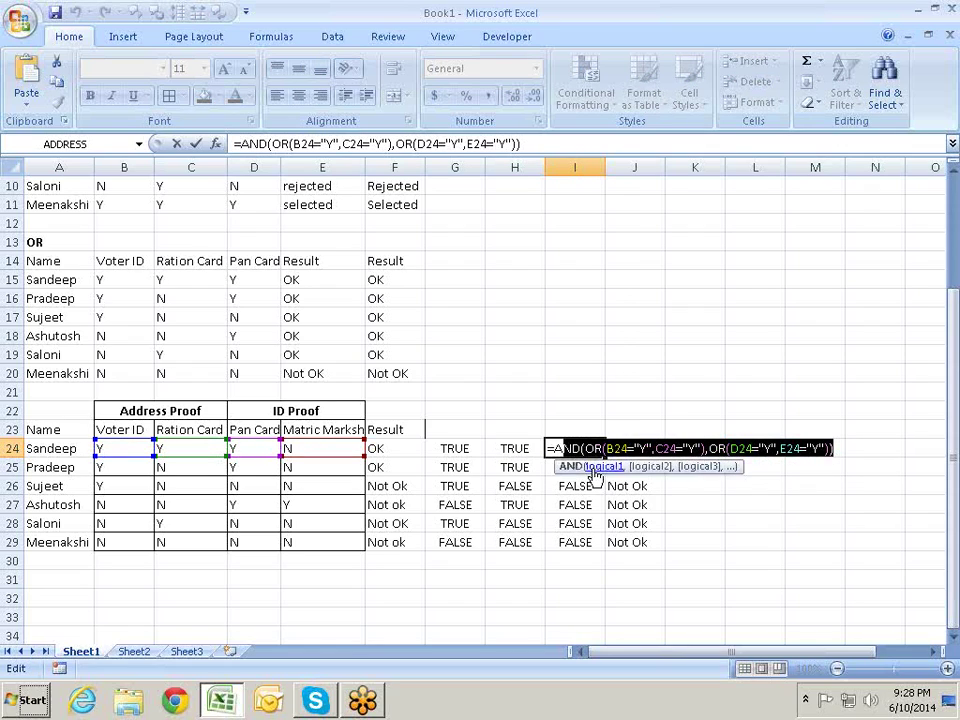
{"action": "key", "text": "shift+Left"}
{"action": "key", "text": "shift+Left"}
{"action": "key", "text": "shift+Left"}
{"action": "key", "text": "ctrl+c"}
{"action": "key", "text": "Escape"}
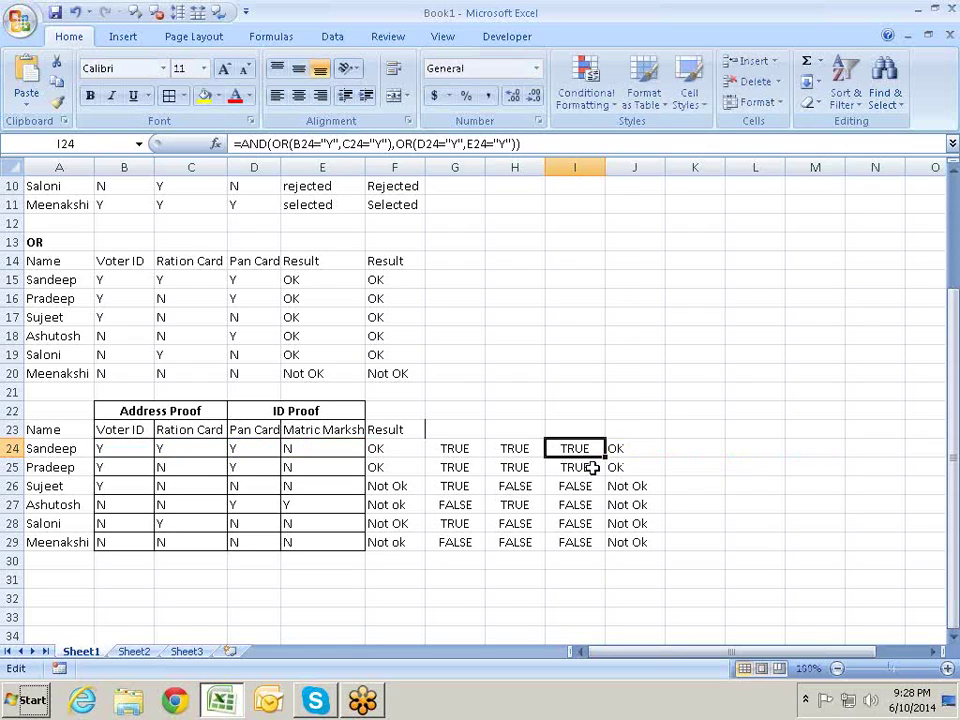
{"action": "key", "text": "Right"}
- In J24's IF formula, replace the I24 reference with the combined AND(OR,OR) test
{"action": "key", "text": "F1"}
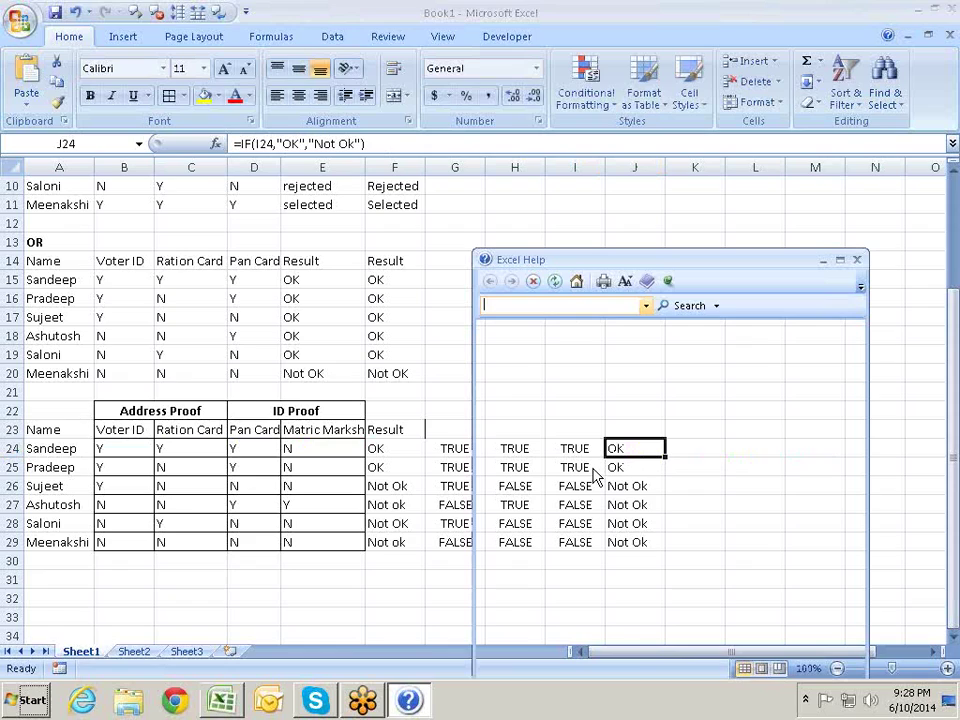
{"action": "left_click", "coordinate": [857, 260]}
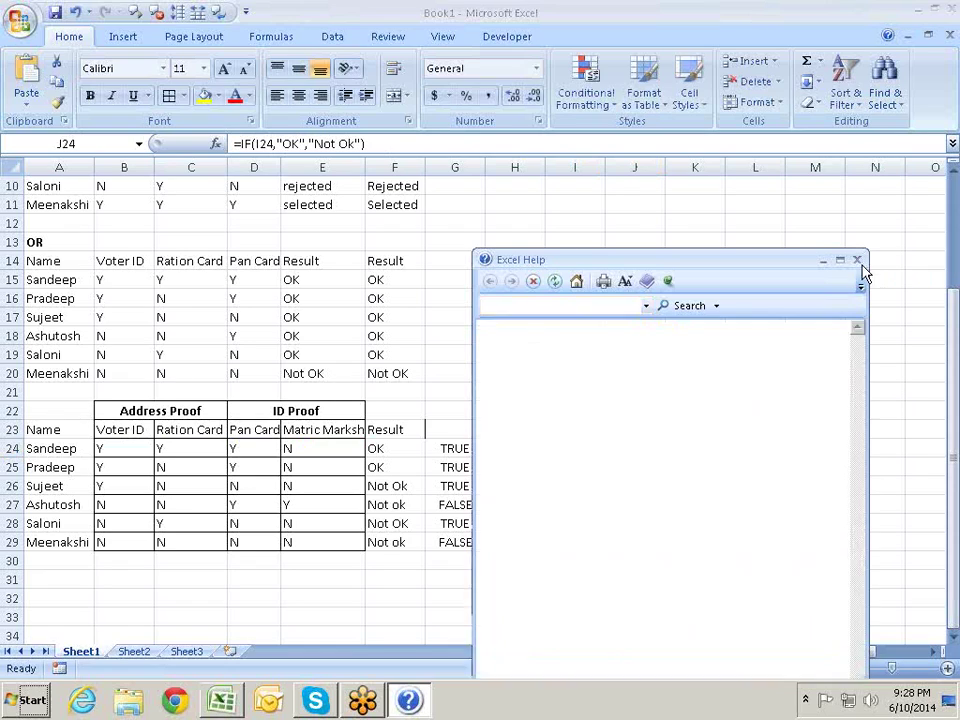
{"action": "key", "text": "F2"}
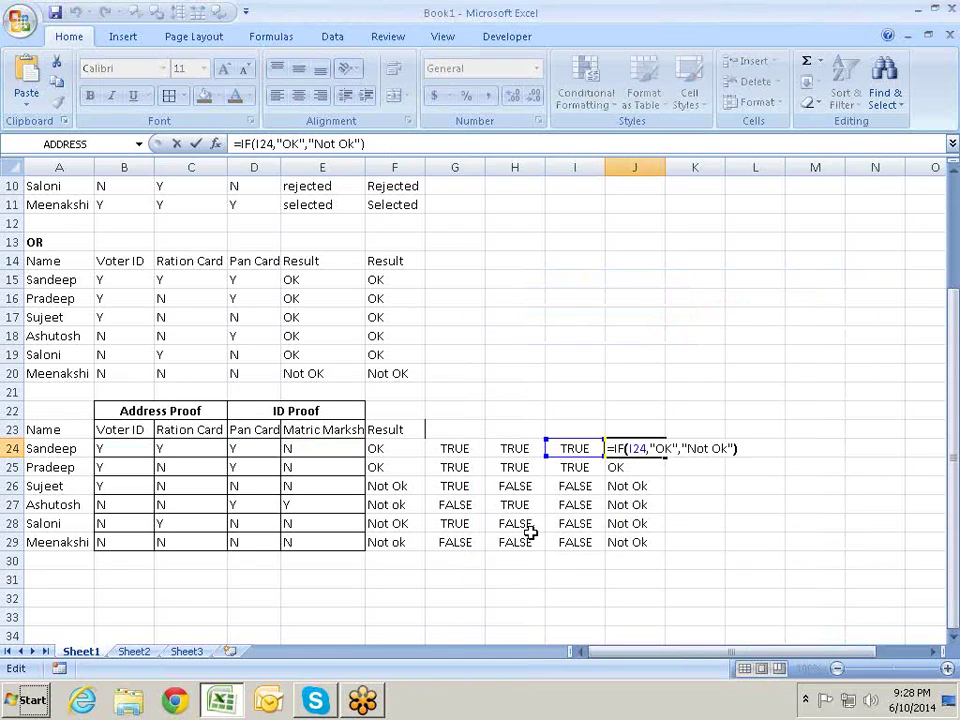
{"action": "key", "text": "Left"}
{"action": "key", "text": "Left"}
{"action": "key", "text": "Left"}
{"action": "key", "text": "shift+Left"}
{"action": "key", "text": "shift+Left"}
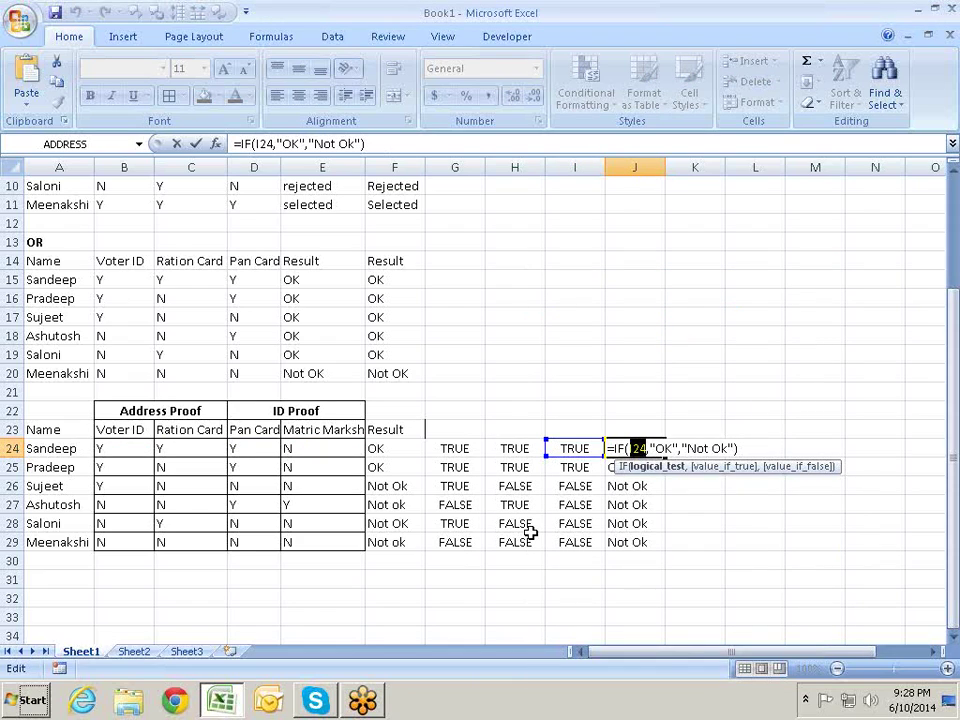
{"action": "key", "text": "shift+Left"}
{"action": "key", "text": "ctrl+v"}
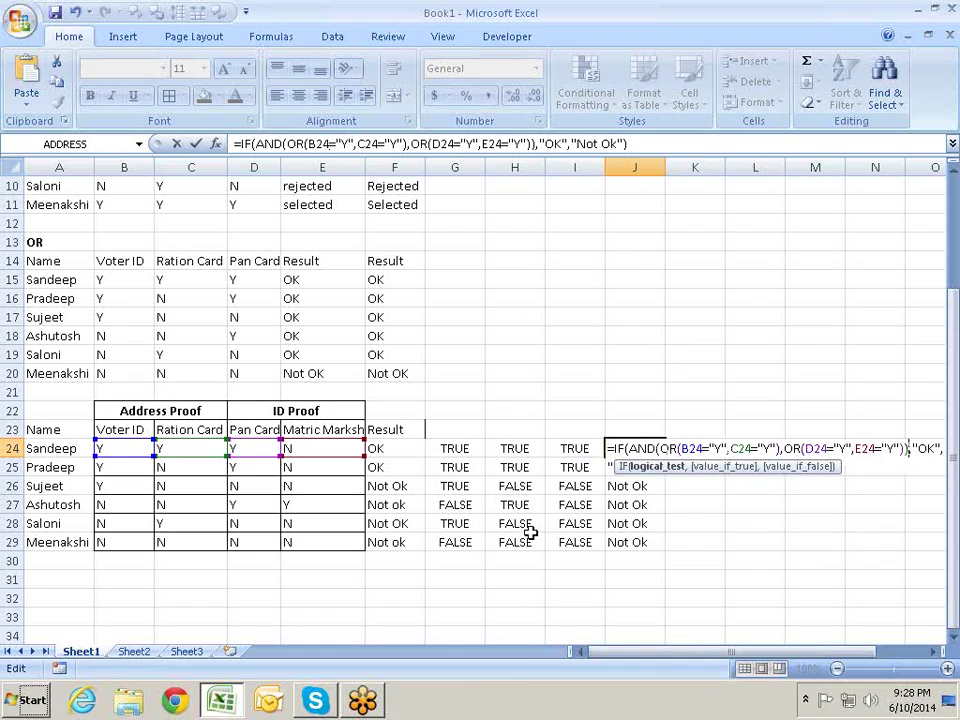
{"action": "key", "text": "Return"}
- Fill the nested IF formula down through J29
{"action": "type", "text": "=IF(AND(OR(B25=\"Y\",C25=\"Y\"),OR(D25=\"Y\",E25=\"Y\")),\"OK\",\"Not Ok\")"}
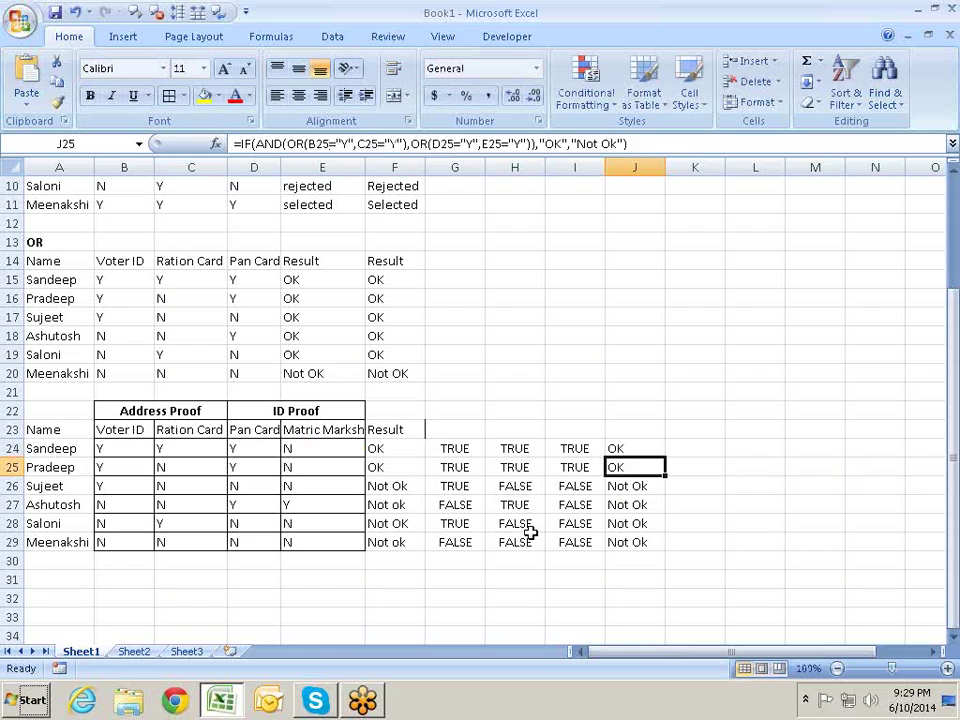
{"action": "key", "text": "Down"}
{"action": "key", "text": "ctrl+v"}
{"action": "key", "text": "Down"}
{"action": "type", "text": "=IF(AND(OR(B28=\"Y\",C28=\"Y\"),OR(D28=\"Y\",E28=\"Y\")),\"OK\",\"Not Ok\")"}
{"action": "key", "text": "Down"}
{"action": "key", "text": "ctrl+v"}
{"action": "key", "text": "Down"}
{"action": "key", "text": "ctrl+v"}
{"action": "key", "text": "Down"}
- Clear the TRUE/FALSE helper values from G24:I29
{"action": "key", "text": "Up"}
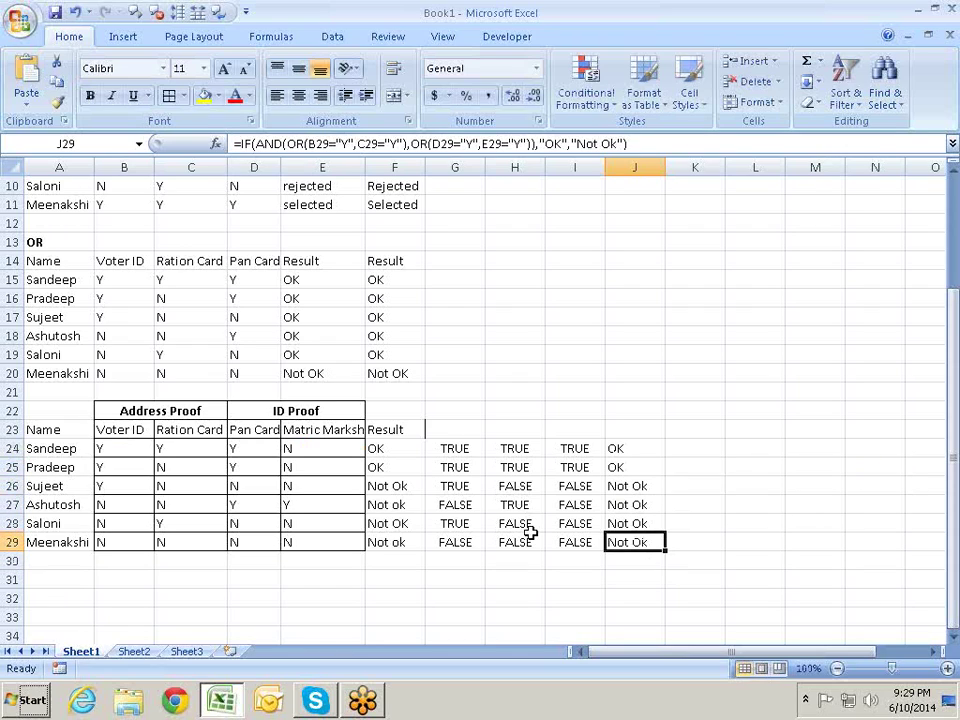
{"action": "key", "text": "Left"}
{"action": "key", "text": "shift+Up"}
{"action": "key", "text": "shift+Up"}
{"action": "key", "text": "shift+Up"}
{"action": "key", "text": "shift+Up"}
{"action": "key", "text": "shift+Up"}
{"action": "key", "text": "shift+Left"}
{"action": "key", "text": "shift+Left"}
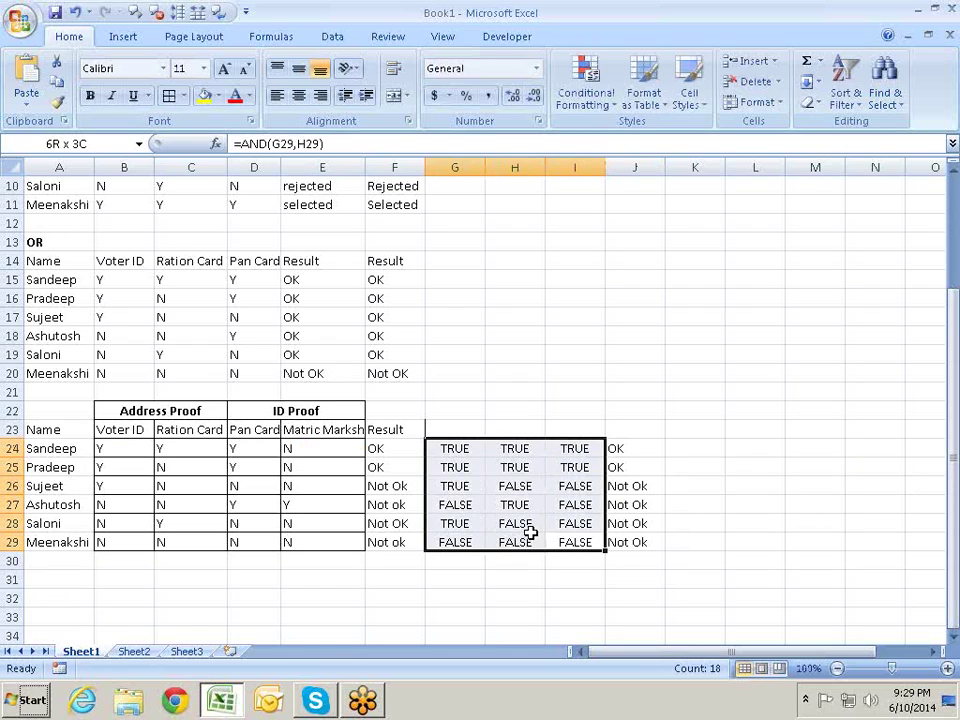
{"action": "key", "text": "Delete"}
- Copy J24:J29 into G24:G29, then delete the resulting #REF! formulas
{"action": "key", "text": "Right"}
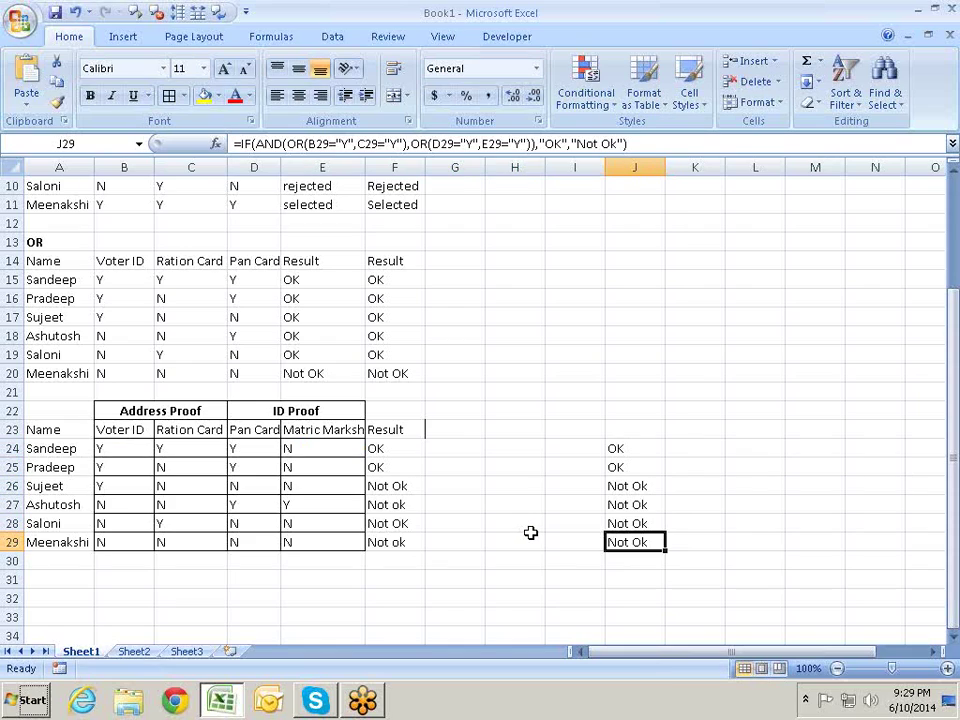
{"action": "key", "text": "Up"}
{"action": "key", "text": "Up"}
{"action": "key", "text": "Up"}
{"action": "key", "text": "Up"}
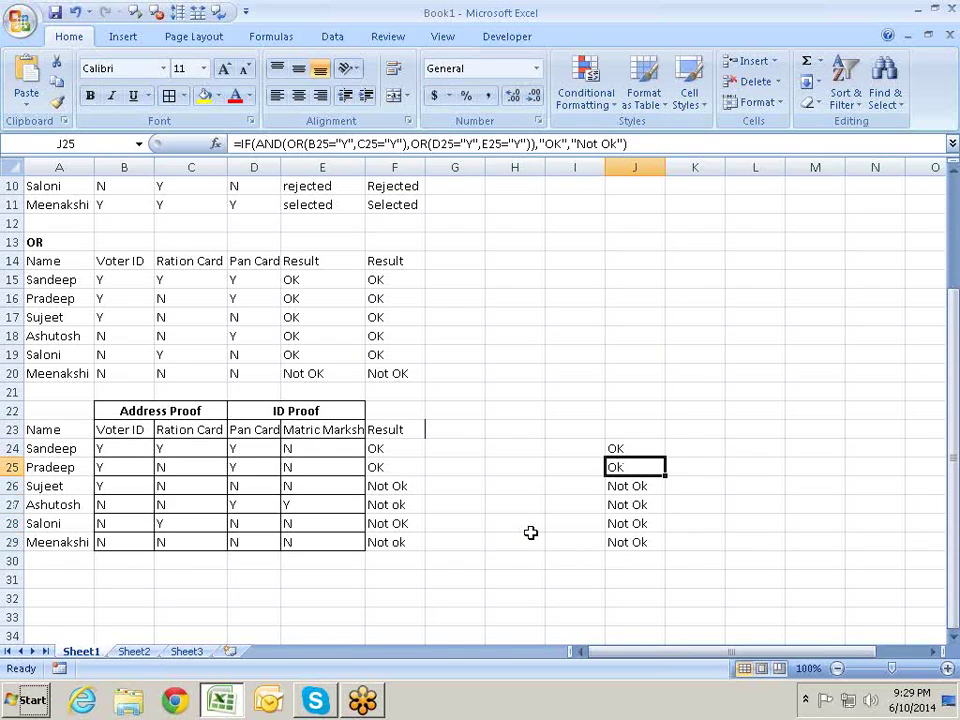
{"action": "key", "text": "Up"}
{"action": "key", "text": "ctrl+shift+Down"}
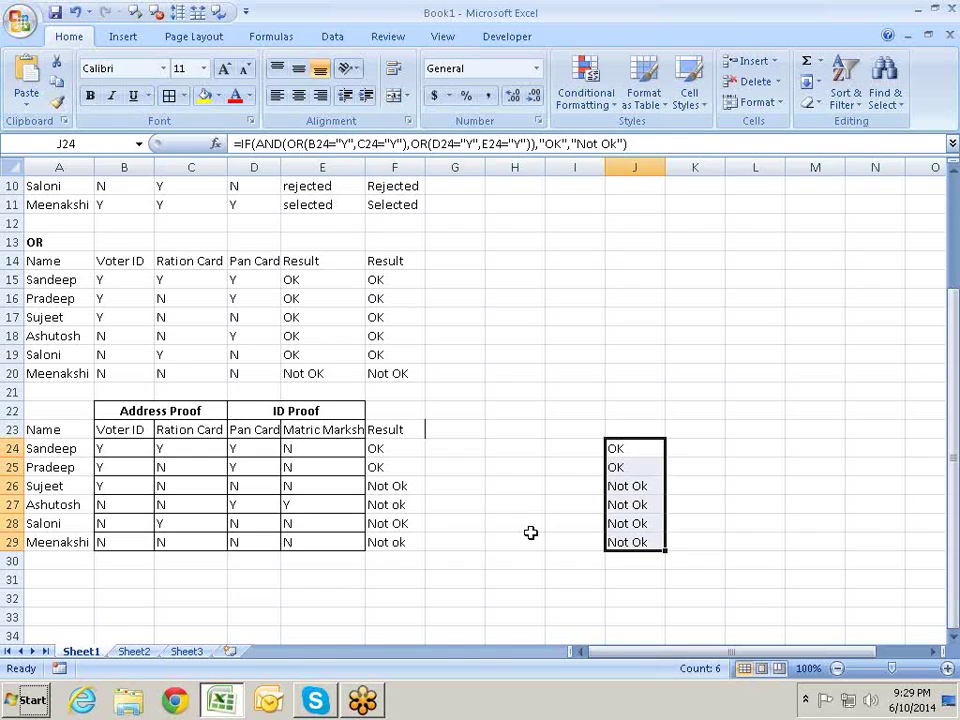
{"action": "key", "text": "ctrl+c"}
{"action": "key", "text": "Left"}
{"action": "key", "text": "Left"}
{"action": "key", "text": "Left"}
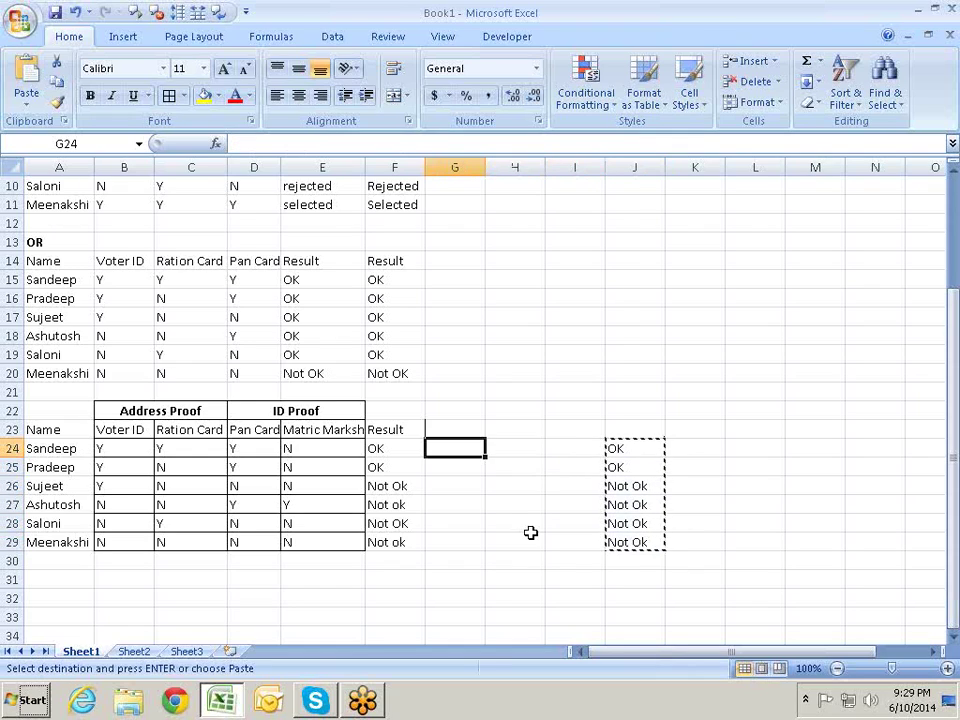
{"action": "key", "text": "Return"}
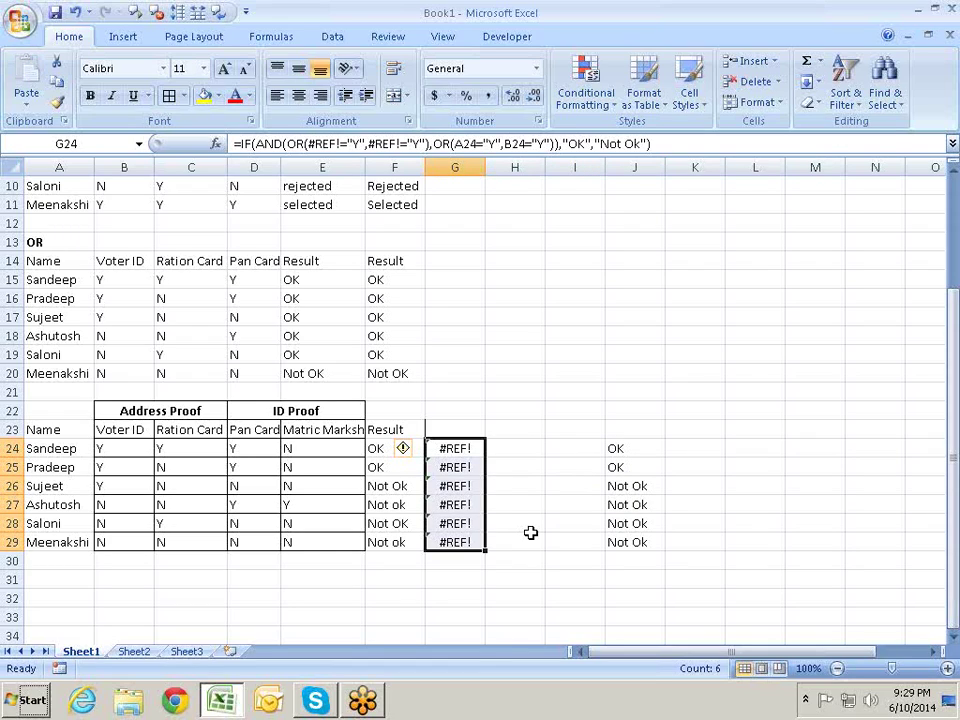
{"action": "key", "text": "Delete"}
- Cut the results from J24:J29 and paste them into G24:G29
{"action": "key", "text": "Right"}
{"action": "key", "text": "Right"}
{"action": "key", "text": "Right"}
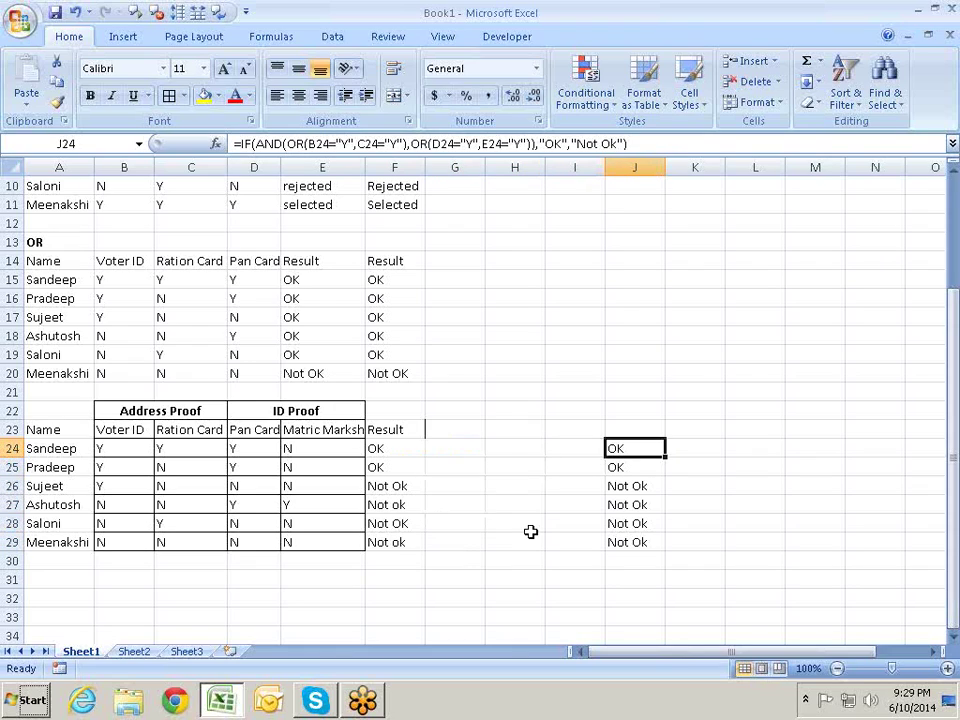
{"action": "key", "text": "Left"}
{"action": "key", "text": "Left"}
{"action": "key", "text": "Right"}
{"action": "key", "text": "Left"}
{"action": "key", "text": "Left"}
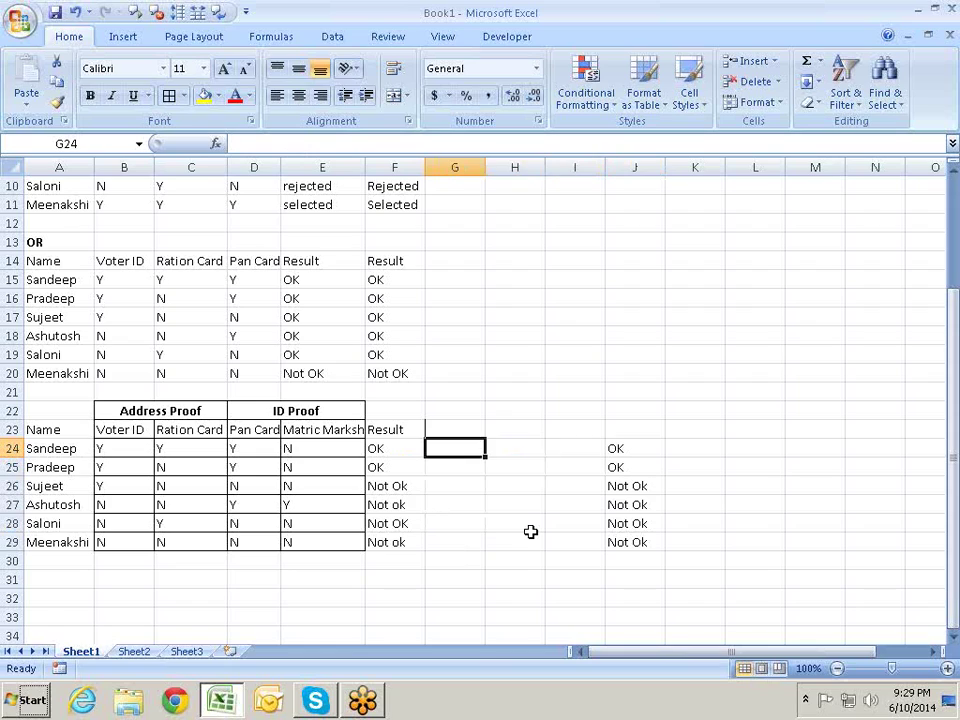
{"action": "key", "text": "Right"}
{"action": "key", "text": "Right"}
{"action": "key", "text": "Right"}
{"action": "key", "text": "ctrl+shift+Down"}
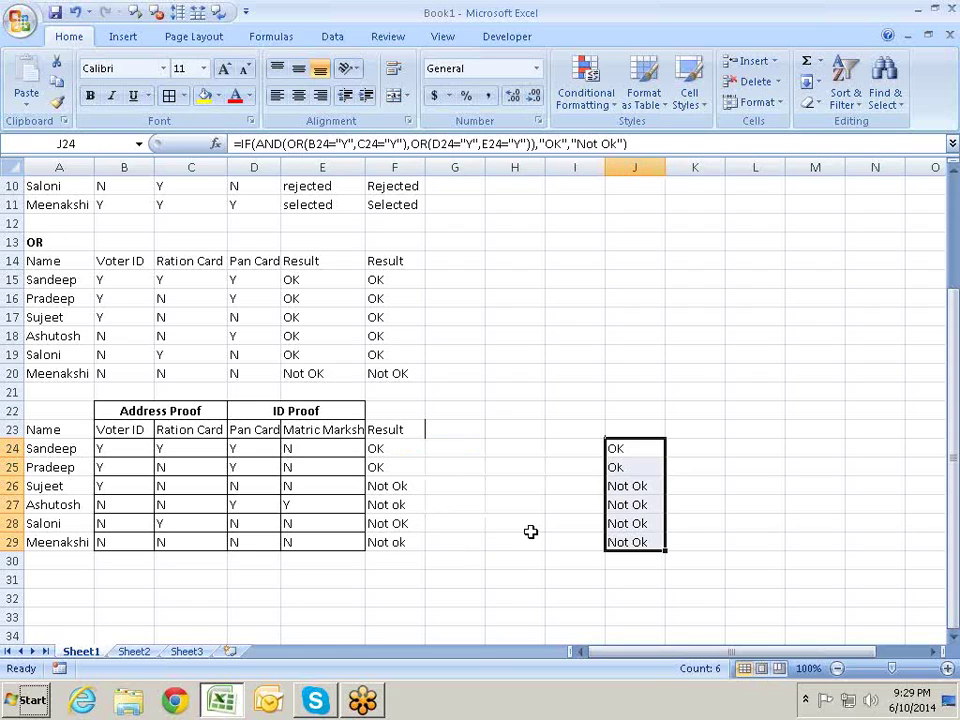
{"action": "key", "text": "ctrl+x"}
{"action": "key", "text": "Left"}
{"action": "key", "text": "Left"}
{"action": "key", "text": "Left"}
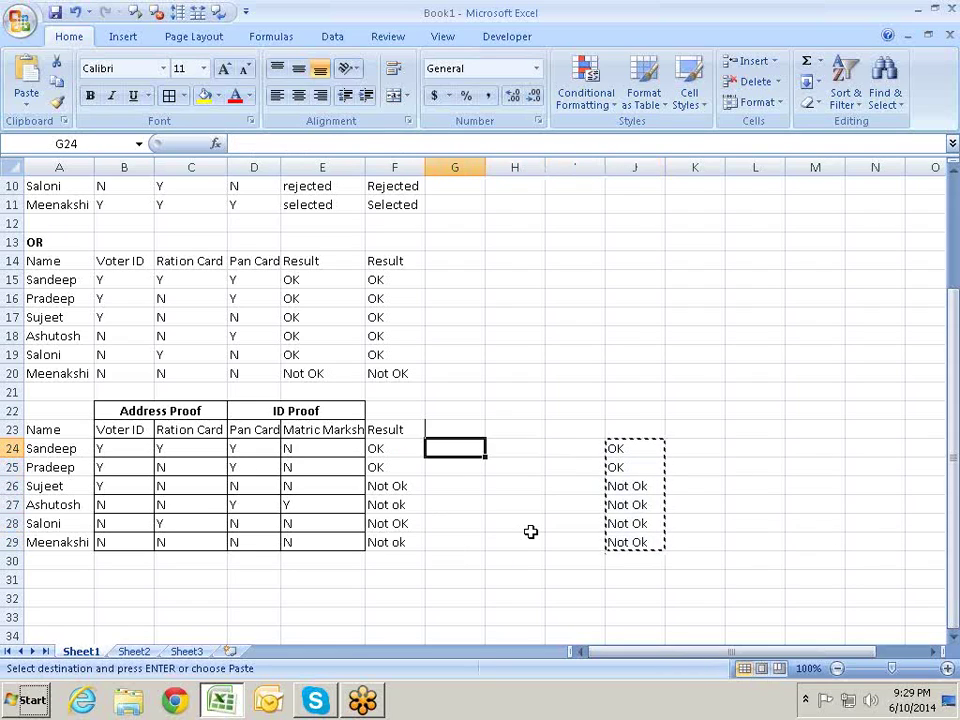
{"action": "key", "text": "ctrl+v"}
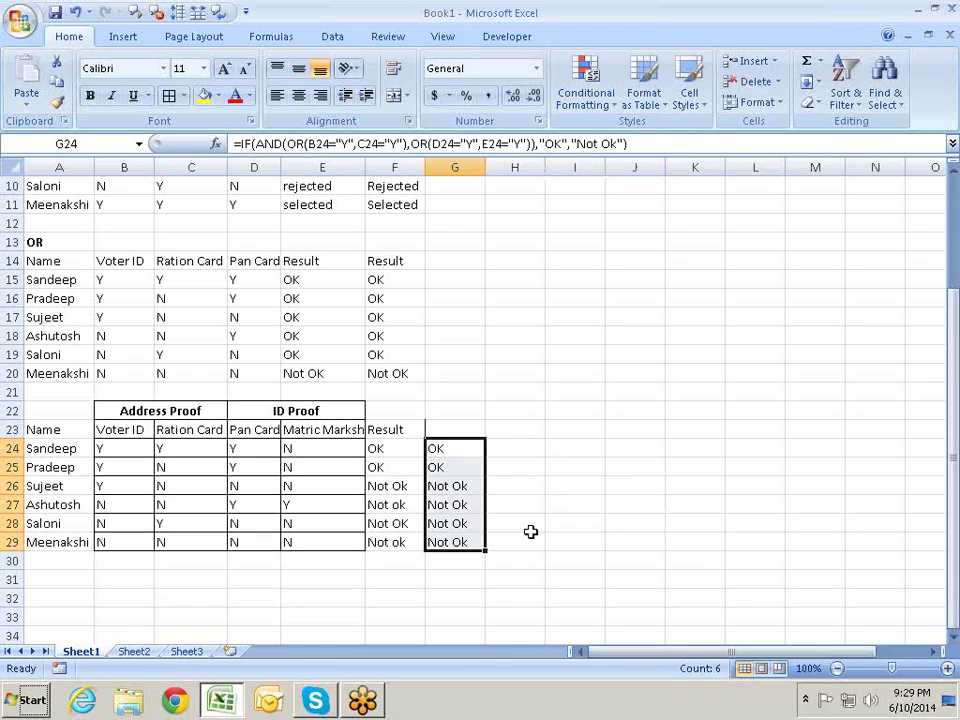
- Check the moved formulas' references down column G
{"action": "key", "text": "Down"}
{"action": "key", "text": "Down"}
{"action": "key", "text": "Down"}
{"action": "key", "text": "Down"}
{"action": "key", "text": "Down"}
{"action": "key", "text": "Up"}
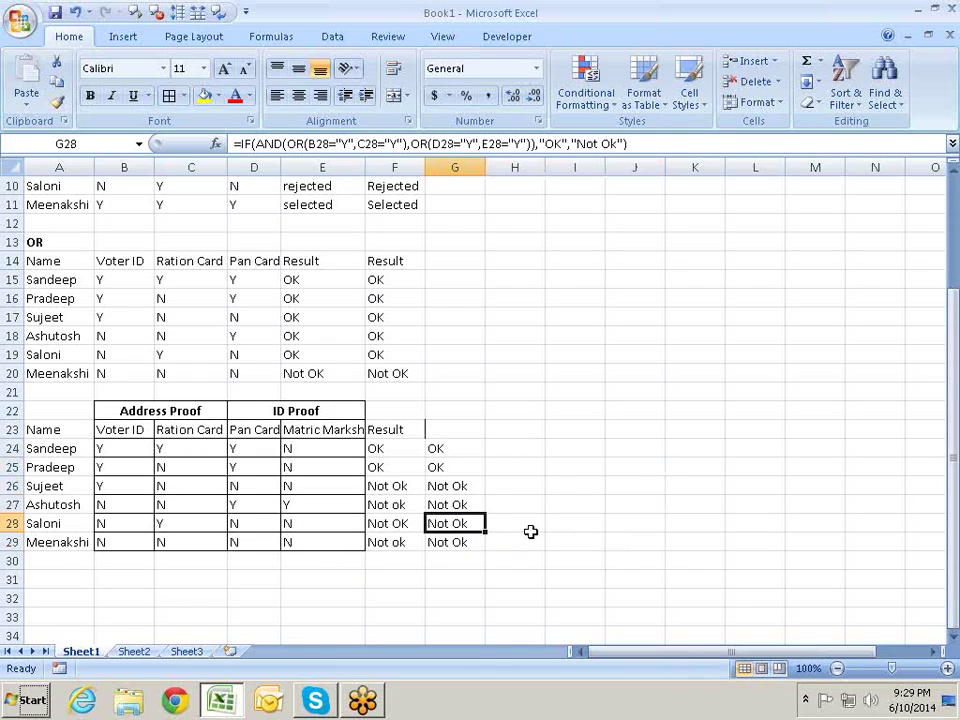
{"action": "key", "text": "Up"}
{"action": "key", "text": "Up"}
{"action": "key", "text": "Up"}
{"action": "key", "text": "Up"}
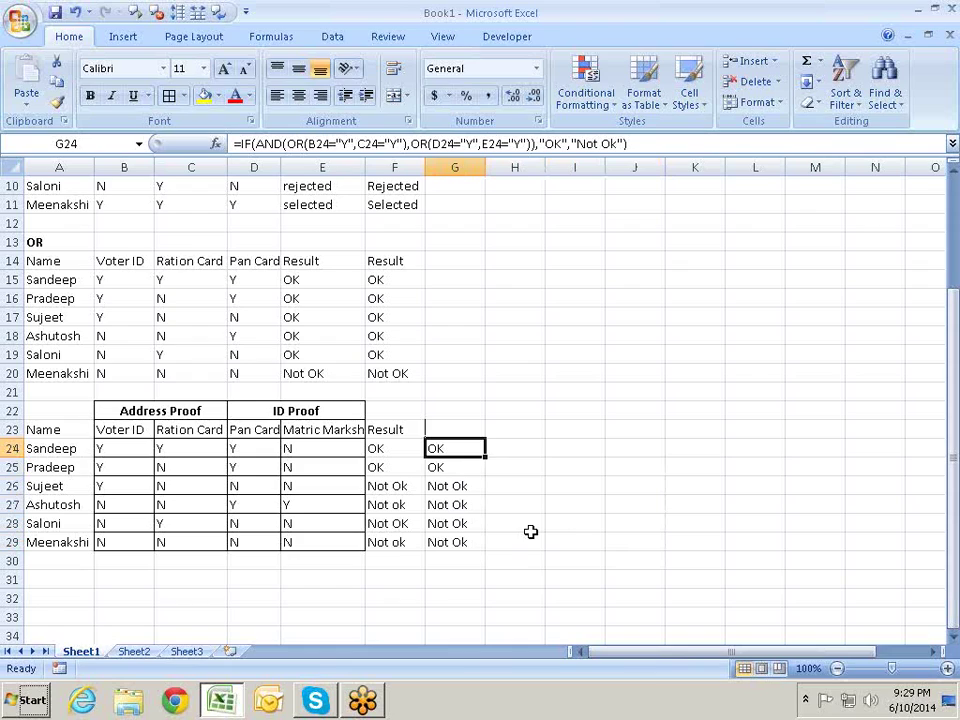
{"action": "key", "text": "Down"}
{"action": "key", "text": "Down"}
{"action": "key", "text": "Down"}
{"action": "key", "text": "Down"}
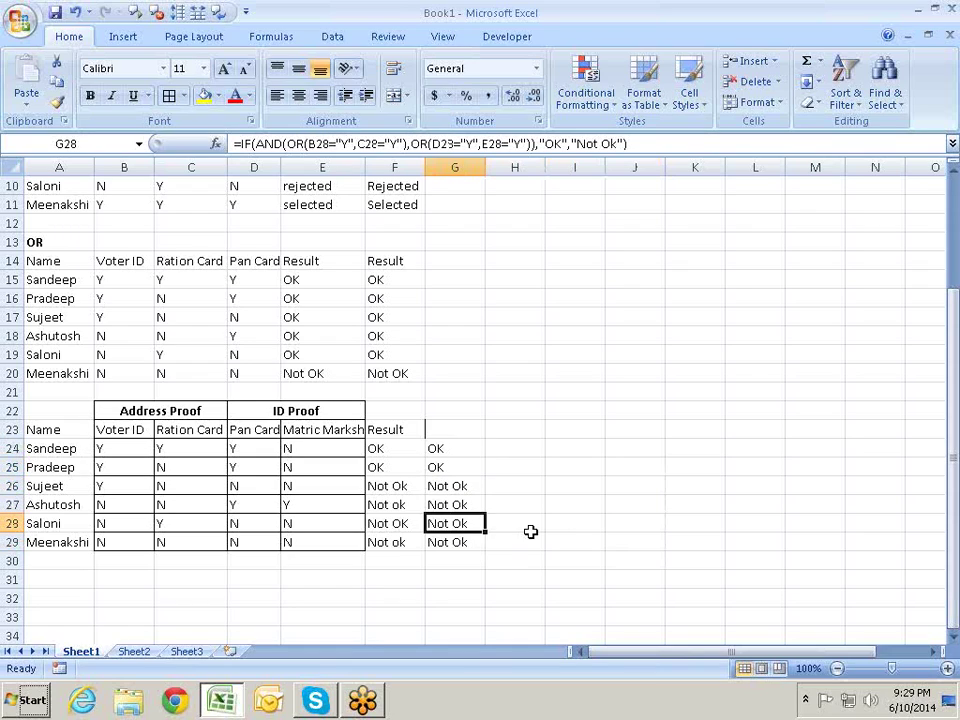
{"action": "key", "text": "Up"}
{"action": "key", "text": "Up"}
{"action": "key", "text": "Up"}
{"action": "key", "text": "Up"}
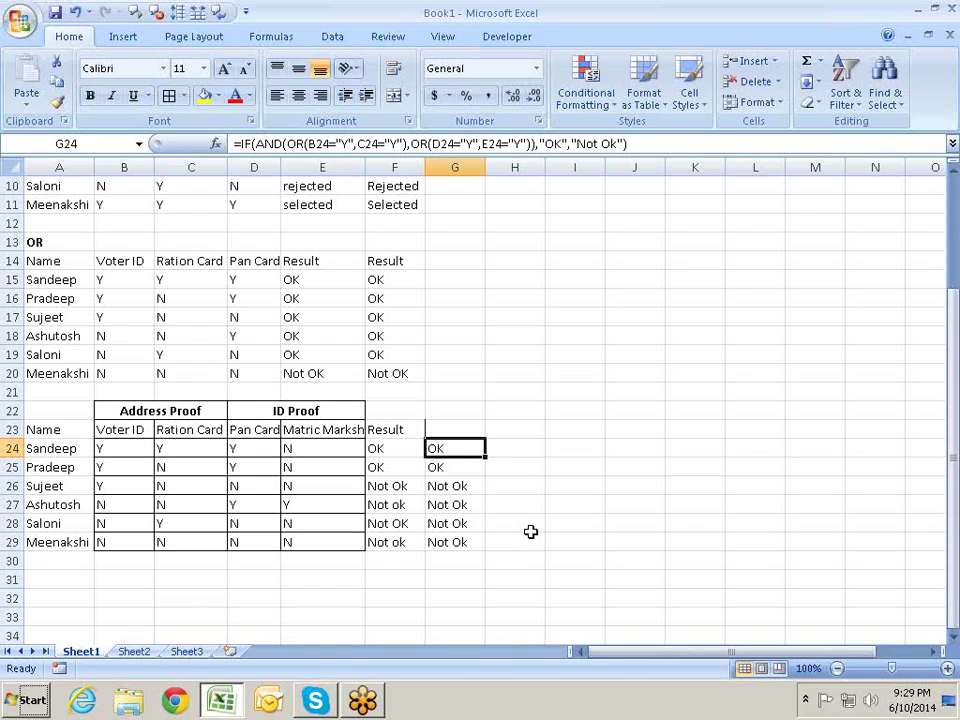
{"action": "key", "text": "Down"}
{"action": "key", "text": "Down"}
{"action": "key", "text": "Down"}
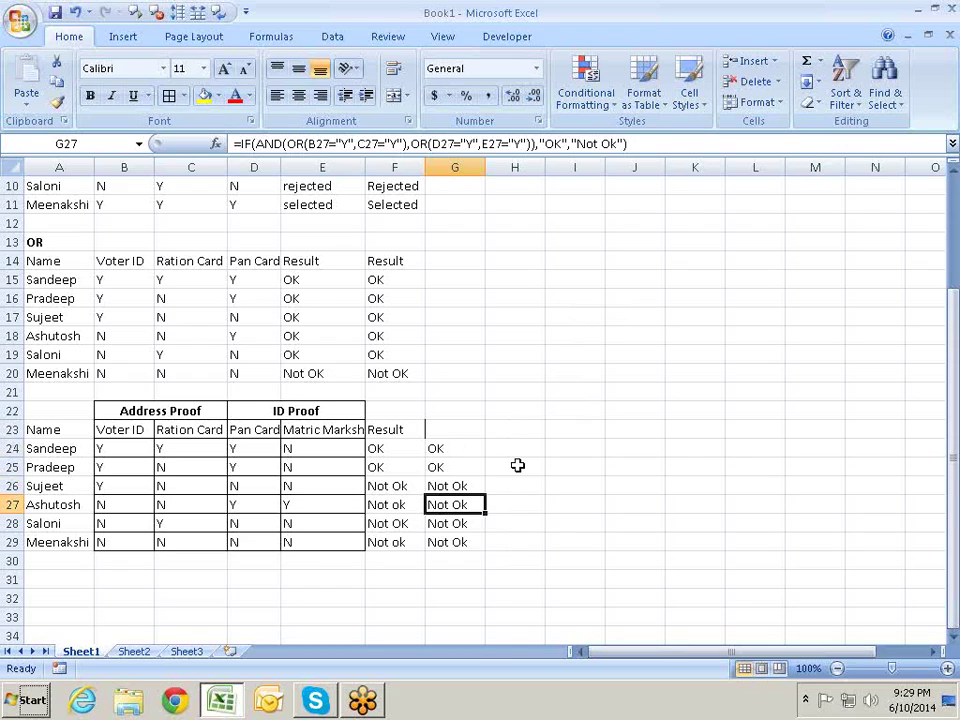
- Move the results to column J and back to G, undoing the paste that gave #REF!
{"action": "key", "text": "ctrl+y"}
{"action": "key", "text": "Right"}
{"action": "key", "text": "Right"}
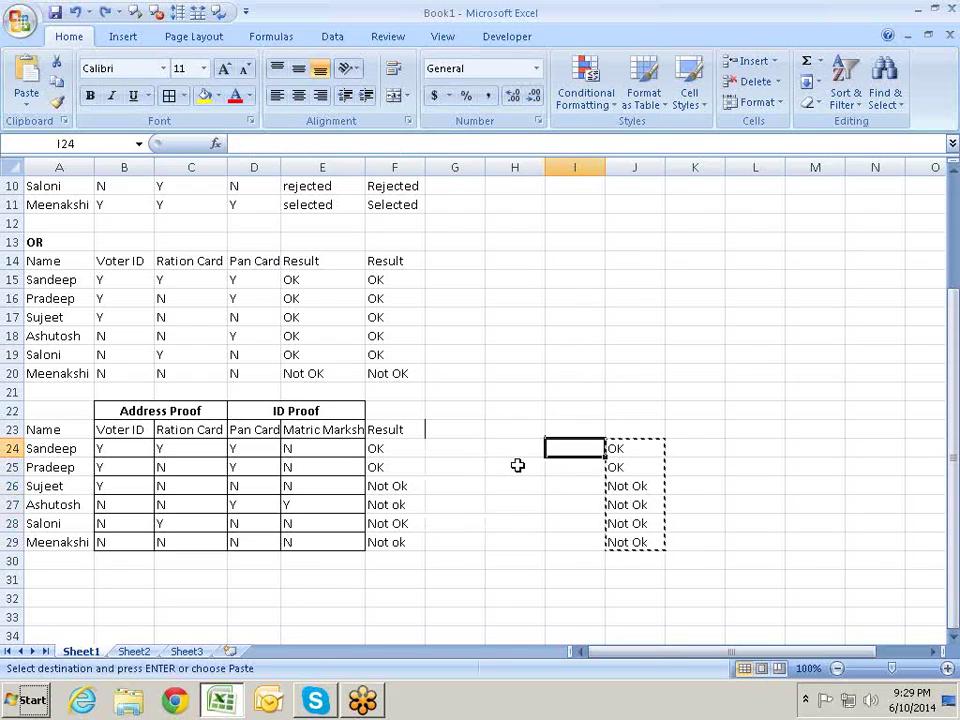
{"action": "key", "text": "Escape"}
{"action": "key", "text": "Right"}
{"action": "key", "text": "shift+Down"}
{"action": "key", "text": "shift+Down"}
{"action": "key", "text": "shift+Down"}
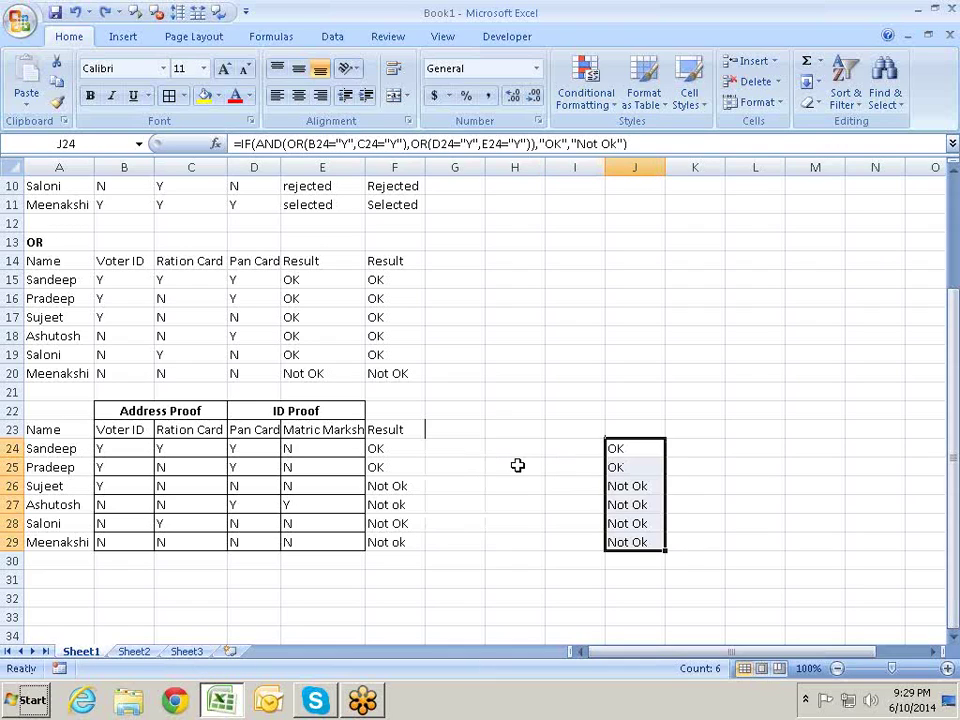
{"action": "key", "text": "ctrl+x"}
{"action": "key", "text": "Left"}
{"action": "key", "text": "Left"}
{"action": "key", "text": "Left"}
{"action": "key", "text": "Return"}
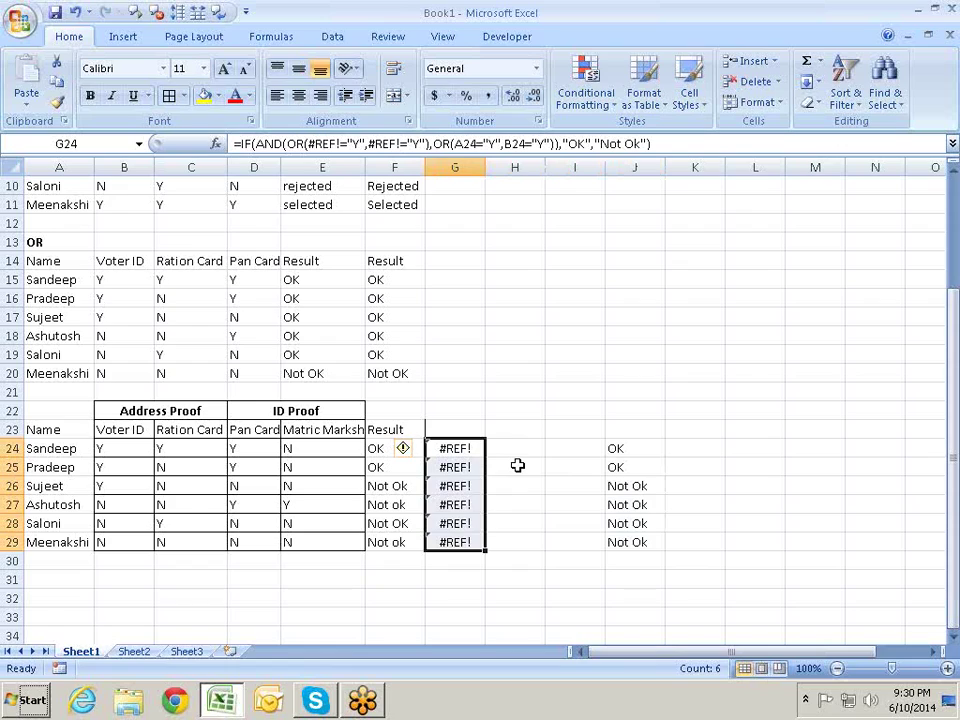
{"action": "key", "text": "ctrl+z"}
- Copy J24:J29 into K24:K29 and inspect K24's formula references
{"action": "key", "text": "Right"}
{"action": "key", "text": "Right"}
{"action": "key", "text": "Right"}
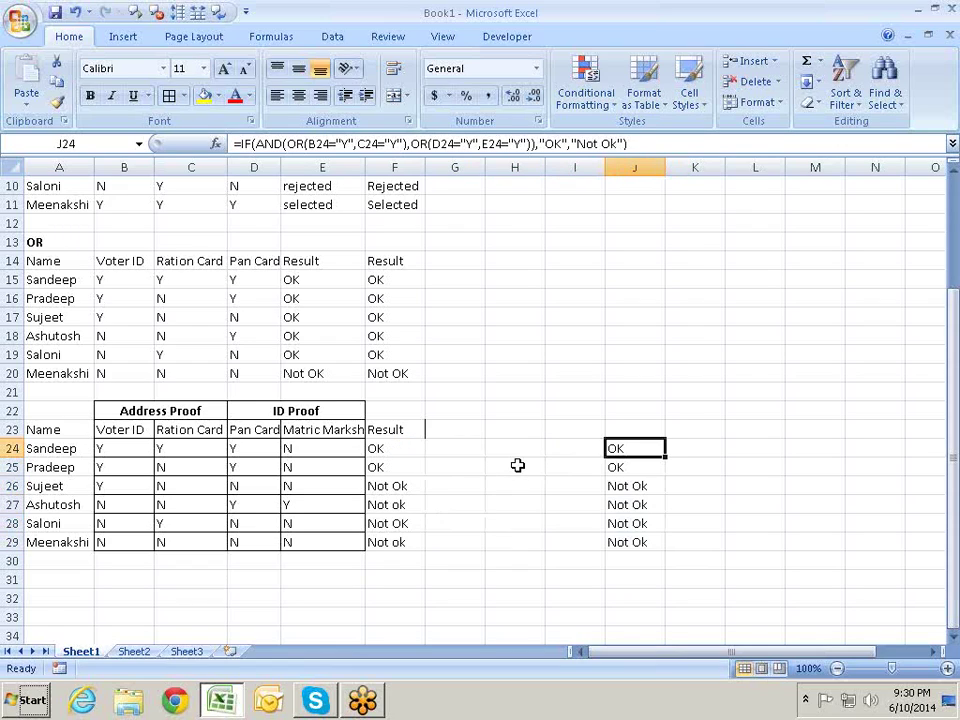
{"action": "key", "text": "shift+Down"}
{"action": "key", "text": "shift+Down"}
{"action": "key", "text": "shift+Down"}
{"action": "key", "text": "ctrl+c"}
{"action": "key", "text": "Right"}
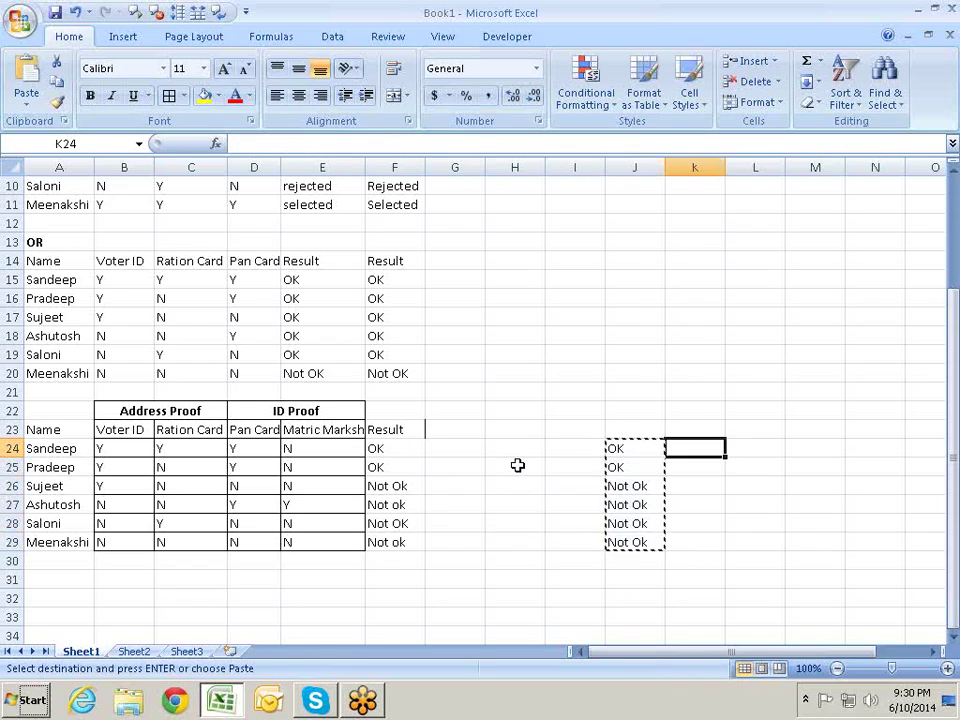
{"action": "key", "text": "Return"}
{"action": "key", "text": "Up"}
{"action": "key", "text": "Down"}
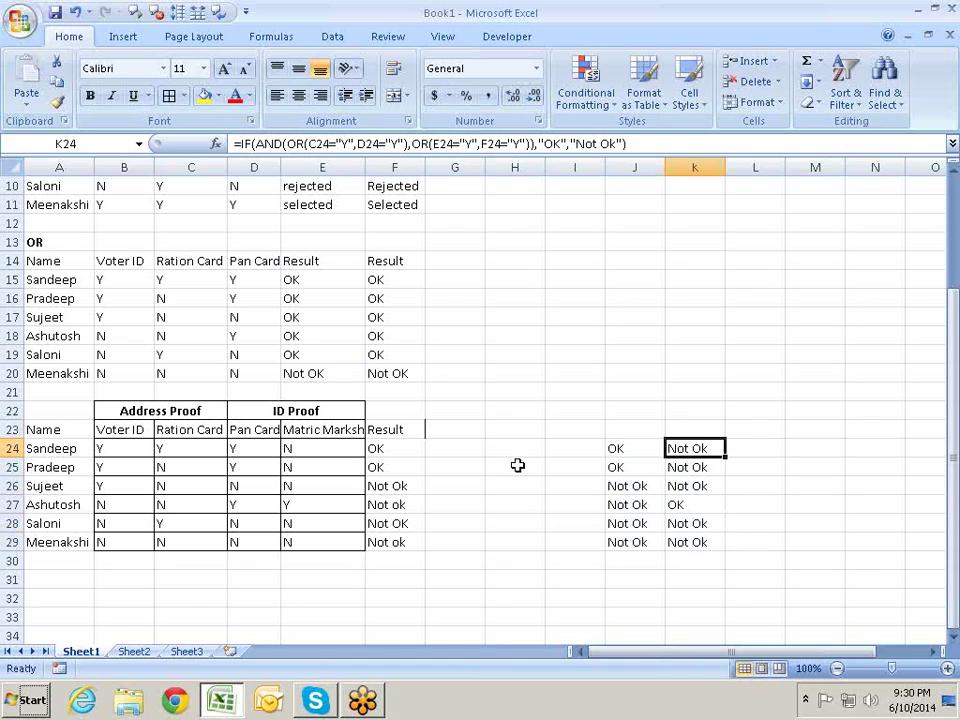
{"action": "key", "text": "F2"}
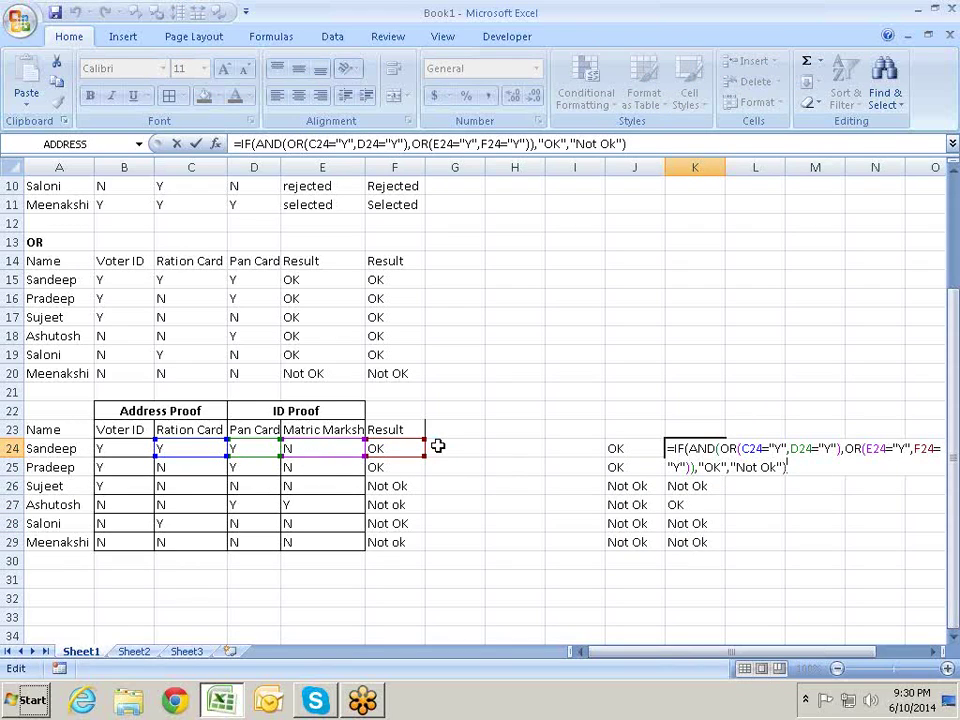
{"action": "key", "text": "ctrl+Return"}
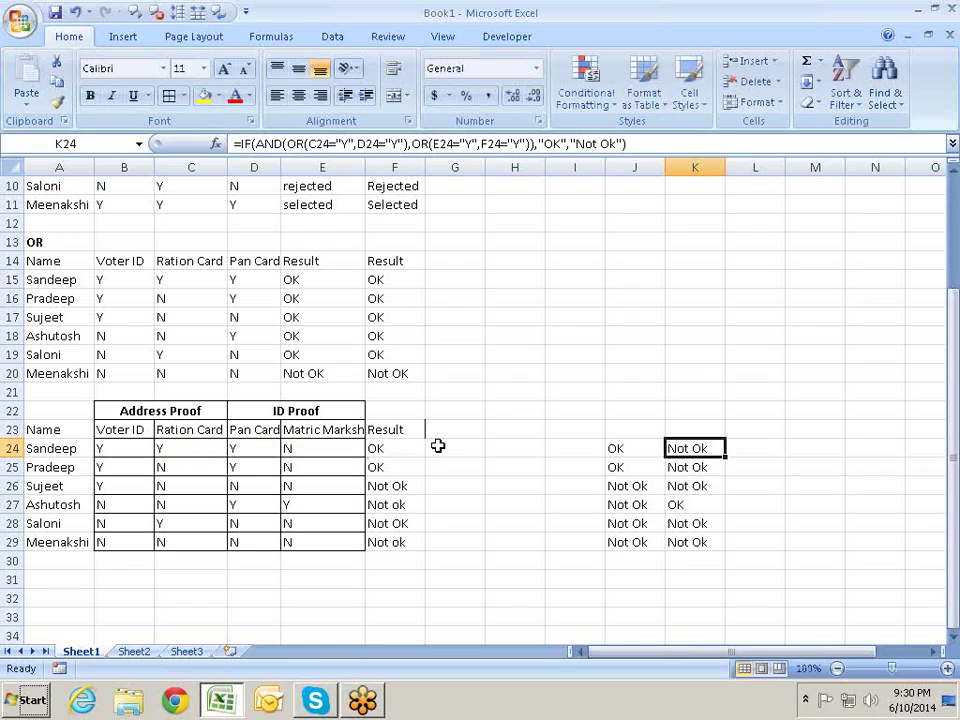
- Clear the copied results from K24:K29
{"action": "key", "text": "ctrl+shift+Down"}
{"action": "key", "text": "Delete"}
{"action": "key", "text": "Left"}
{"action": "key", "text": "Down"}
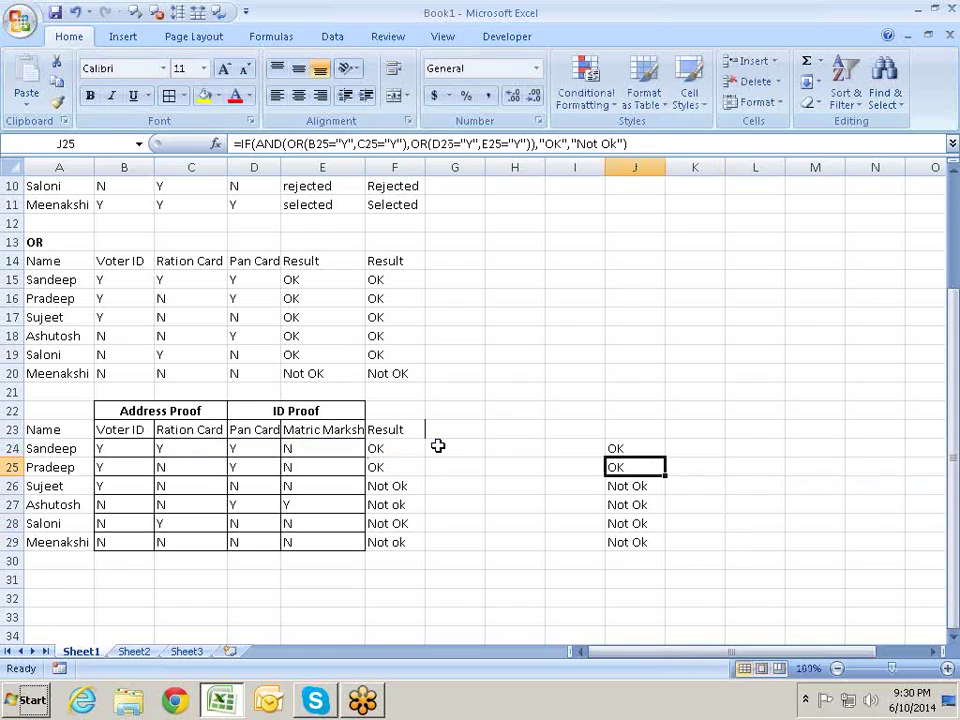
{"action": "key", "text": "Up"}
- Cut the J24:J29 results into K24:K29 and inspect K24's formula
{"action": "key", "text": "ctrl+shift+Down"}
{"action": "key", "text": "ctrl+x"}
{"action": "key", "text": "Right"}
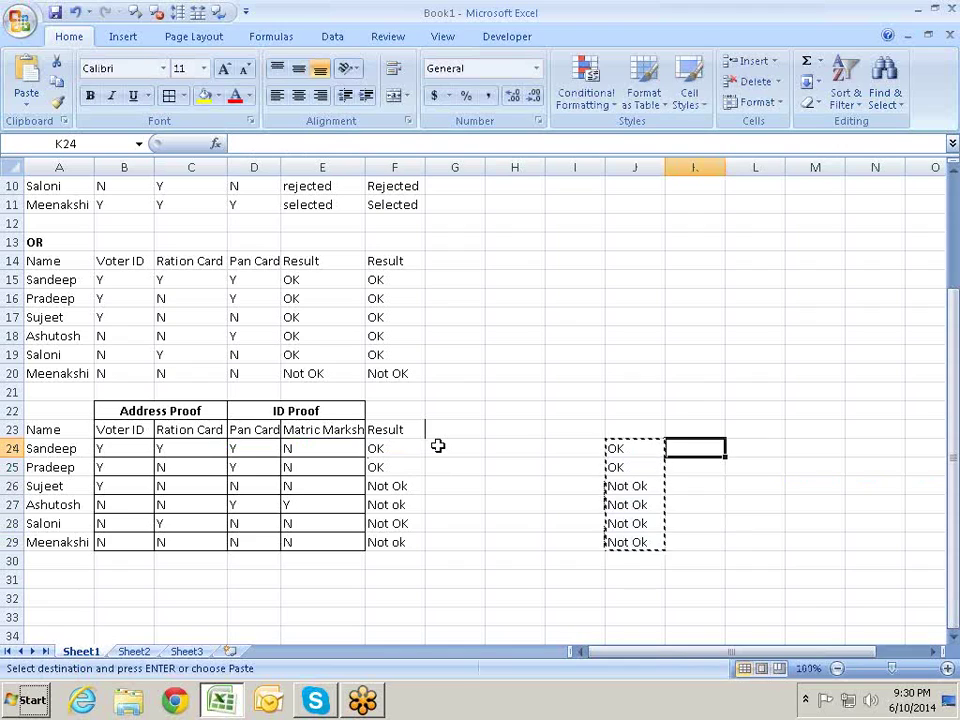
{"action": "key", "text": "ctrl+v"}
{"action": "key", "text": "Down"}
{"action": "key", "text": "Up"}
{"action": "key", "text": "F2"}
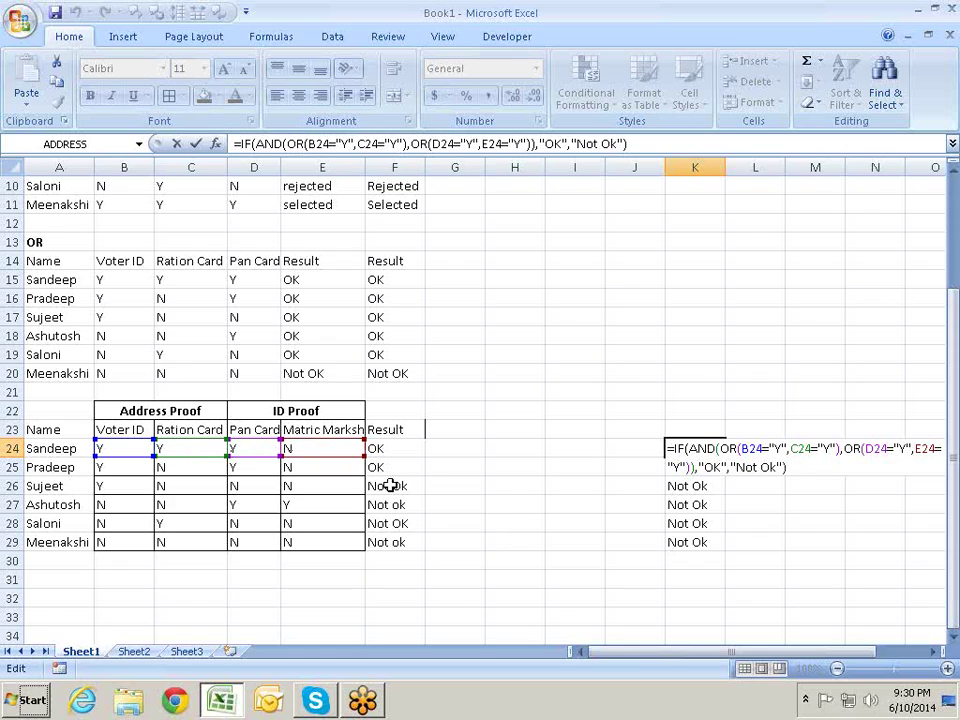
{"action": "key", "text": "Escape"}
- Cut K24:K29 into G24:G29 and check G24's references
{"action": "key", "text": "ctrl+shift+Down"}
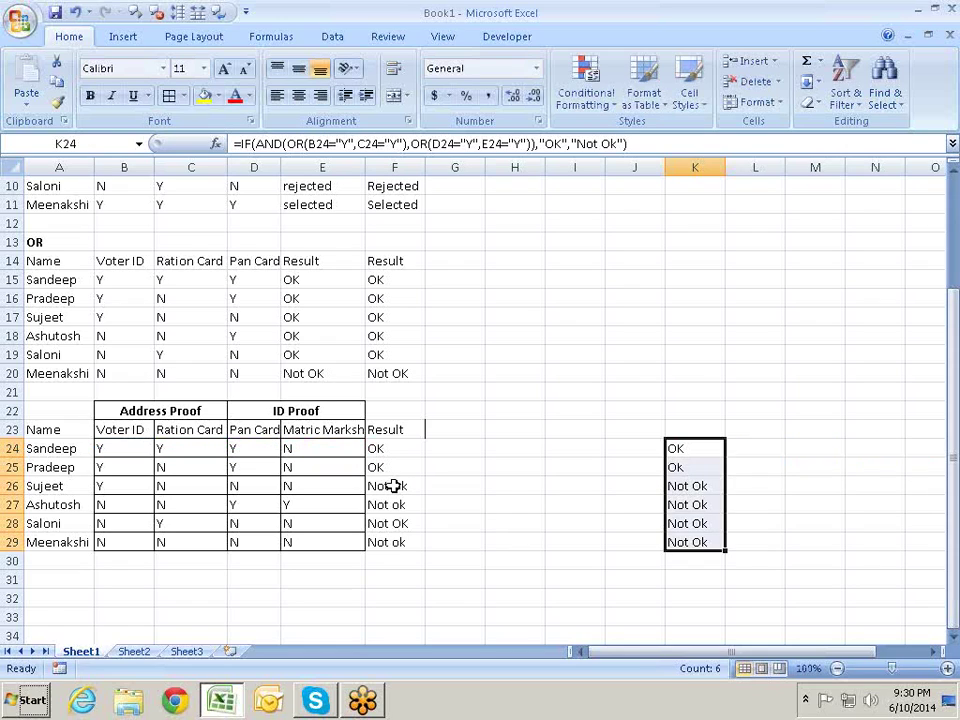
{"action": "key", "text": "ctrl+x"}
{"action": "key", "text": "Left"}
{"action": "key", "text": "Left"}
{"action": "key", "text": "Left"}
{"action": "key", "text": "Left"}
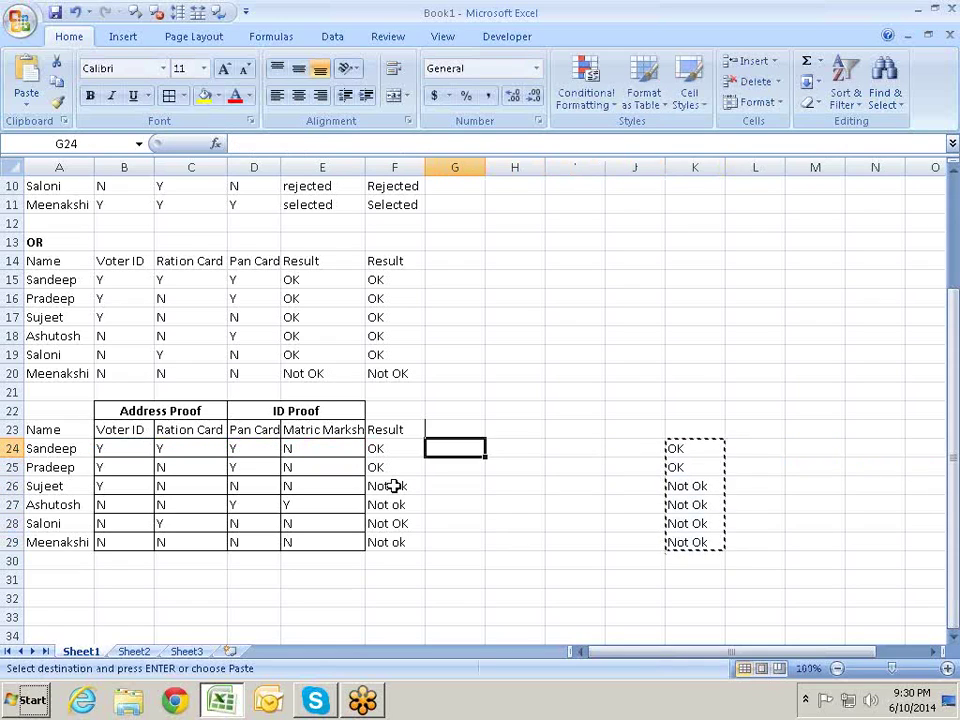
{"action": "key", "text": "Return"}
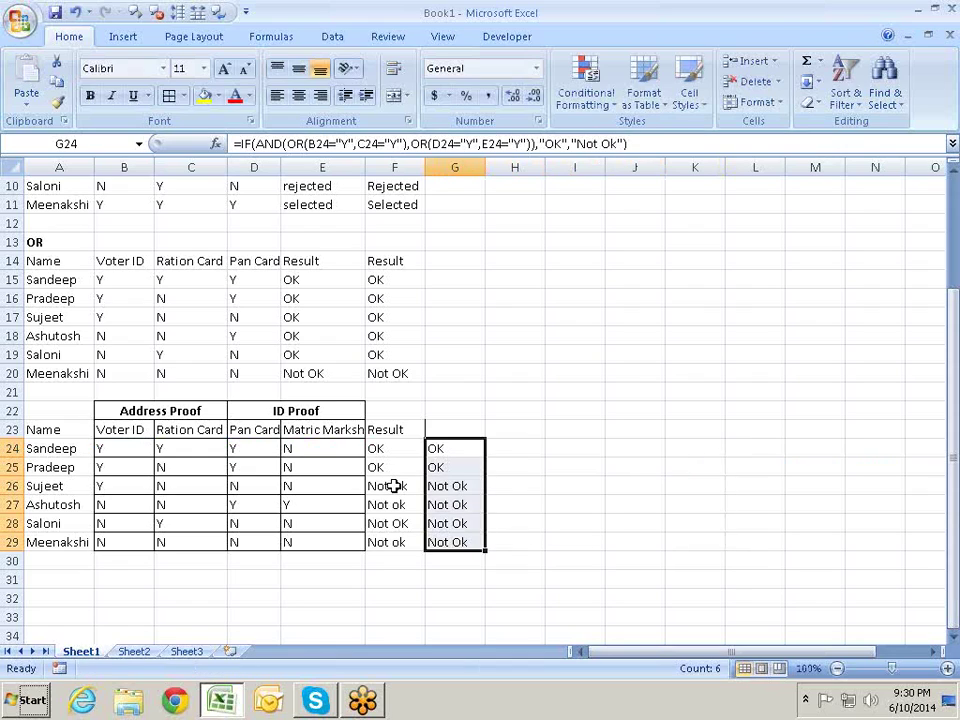
{"action": "key", "text": "F2"}
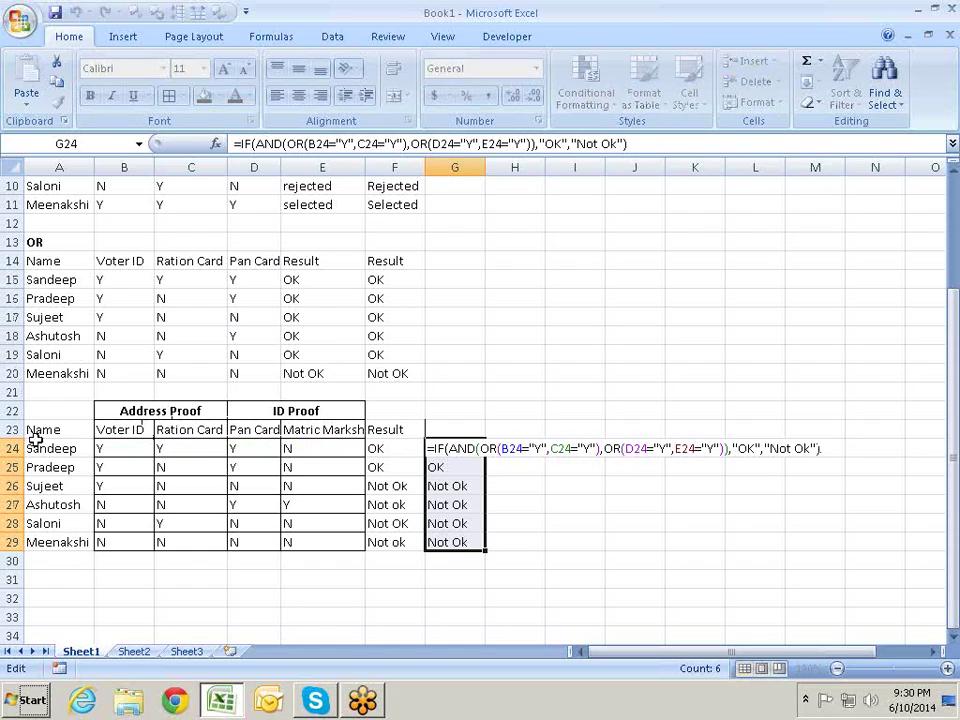
{"action": "key", "text": "ctrl+Return"}
{"action": "key", "text": "Right"}
{"action": "key", "text": "Left"}
{"action": "key", "text": "Left"}
{"action": "key", "text": "Up"}
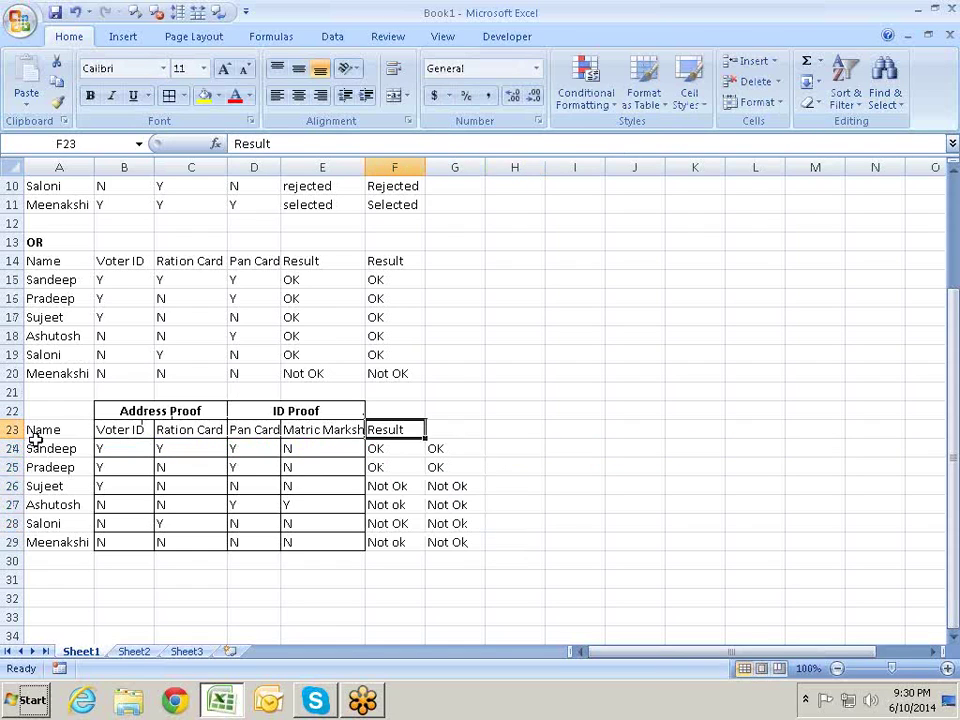
{"action": "key", "text": "ctrl+Up"}
{"action": "key", "text": "ctrl+Up"}
{"action": "key", "text": "ctrl+Up"}
{"action": "key", "text": "ctrl+Up"}
{"action": "key", "text": "ctrl+Up"}
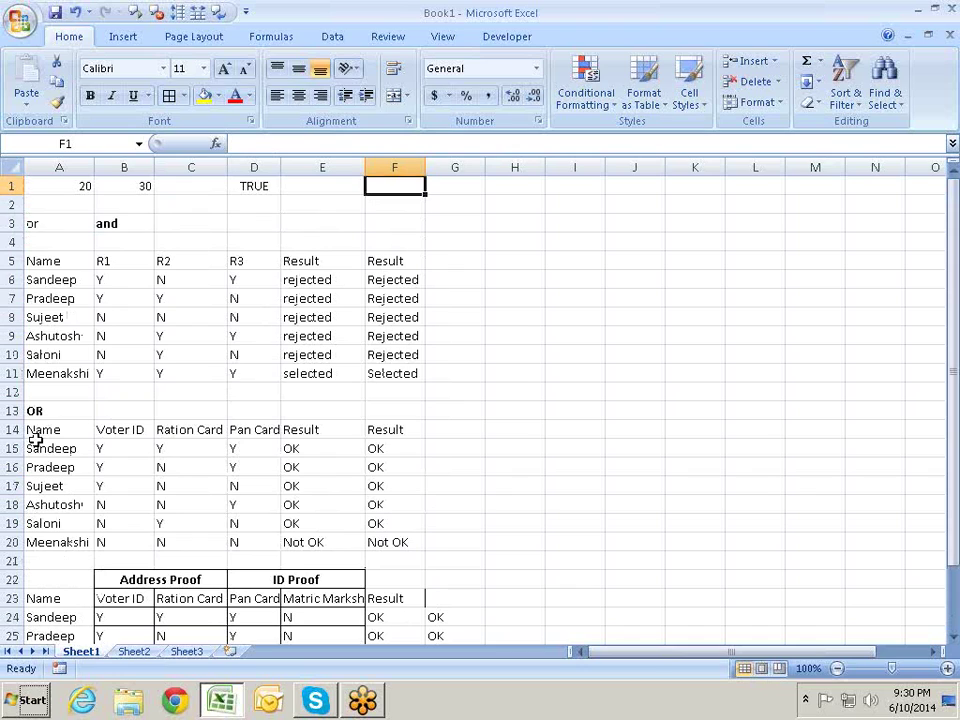
{"action": "key", "text": "Down"}
{"action": "key", "text": "Down"}
{"action": "key", "text": "Down"}
{"action": "key", "text": "Down"}
{"action": "key", "text": "Down"}
{"action": "key", "text": "Down"}
{"action": "key", "text": "Down"}
{"action": "key", "text": "Down"}
{"action": "key", "text": "Down"}
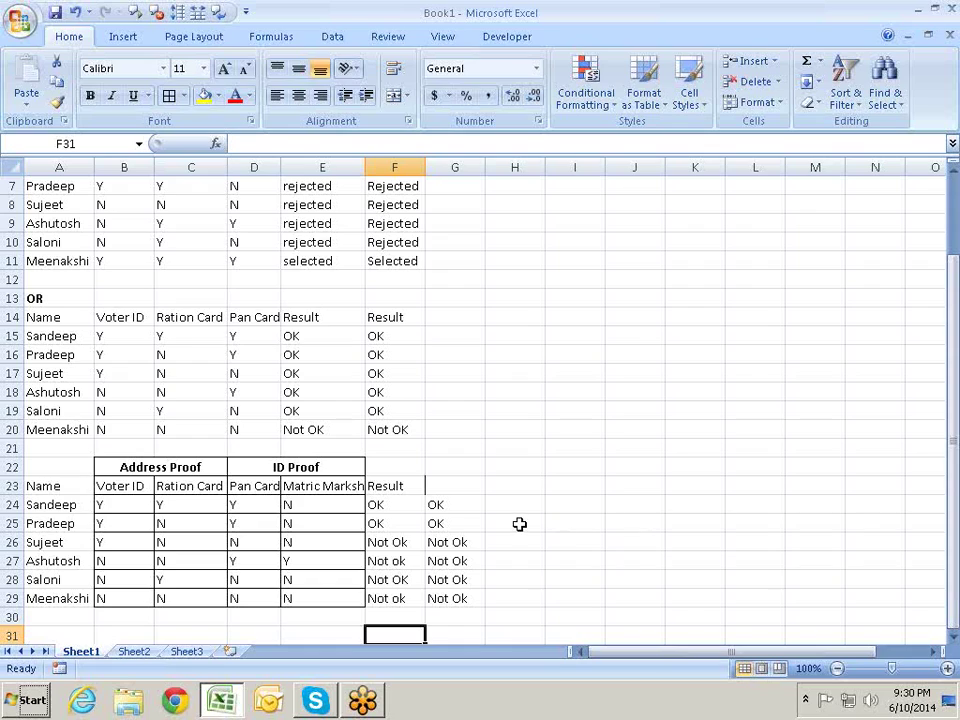
{"action": "left_click", "coordinate": [458, 507]}
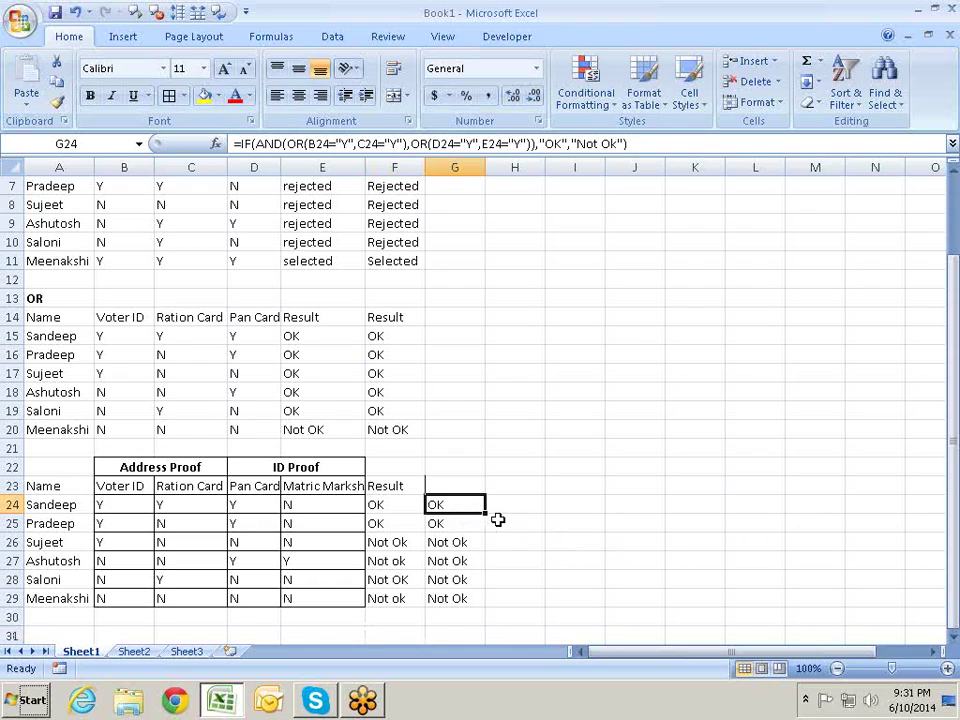
{"action": "key", "text": "F2"}
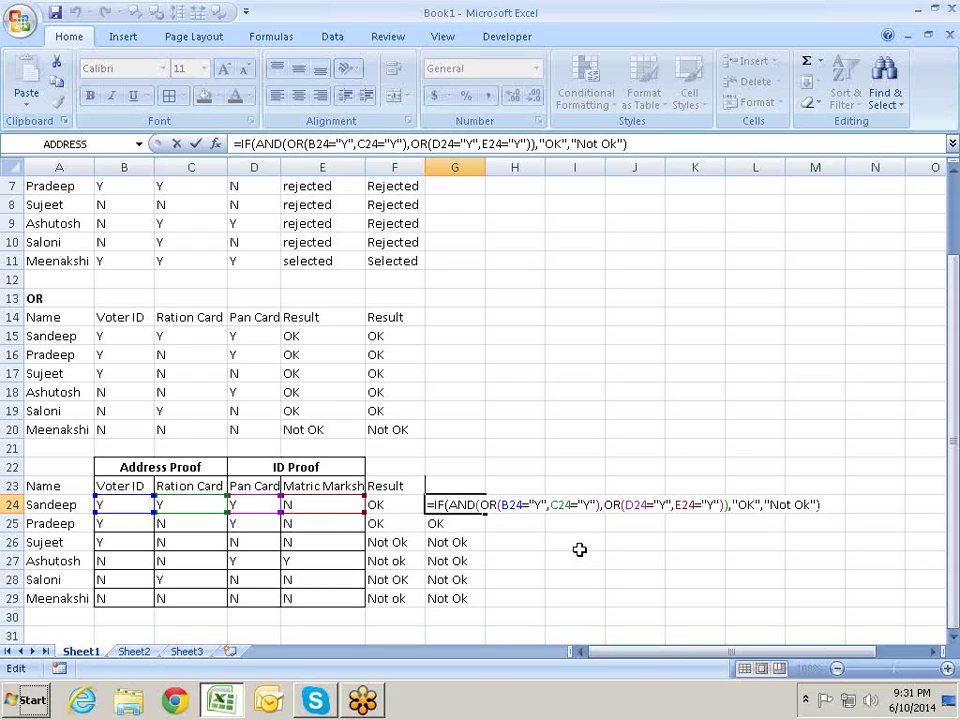
{"action": "key", "text": "ctrl+Return"}
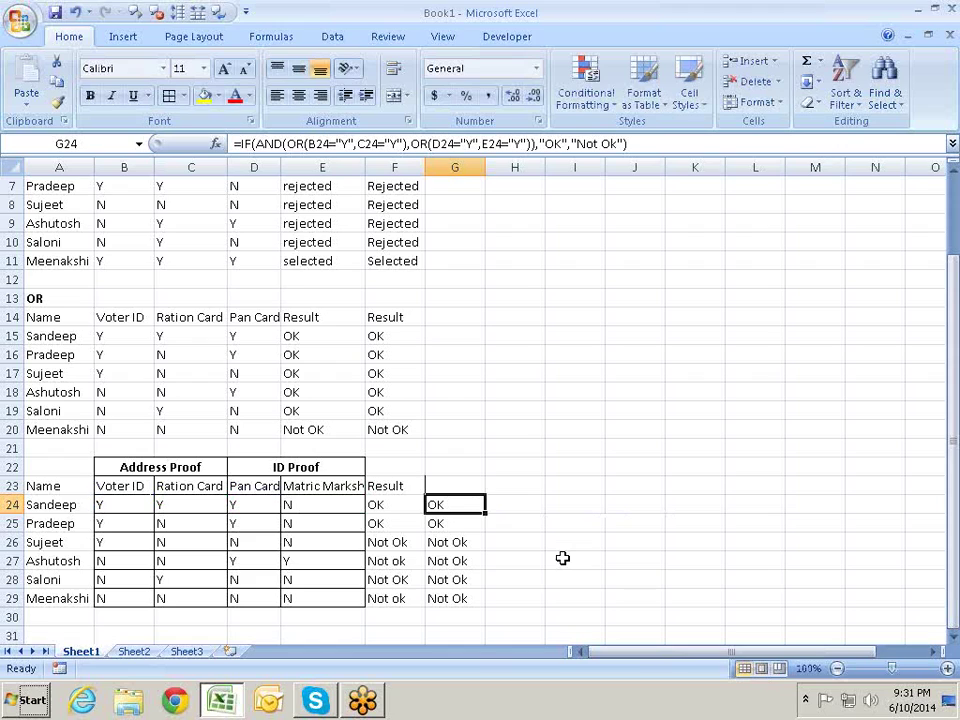
{"action": "double_click", "coordinate": [377, 505]}
{"action": "key", "text": "Escape"}
{"action": "key", "text": "Right"}
{"action": "key", "text": "F2"}
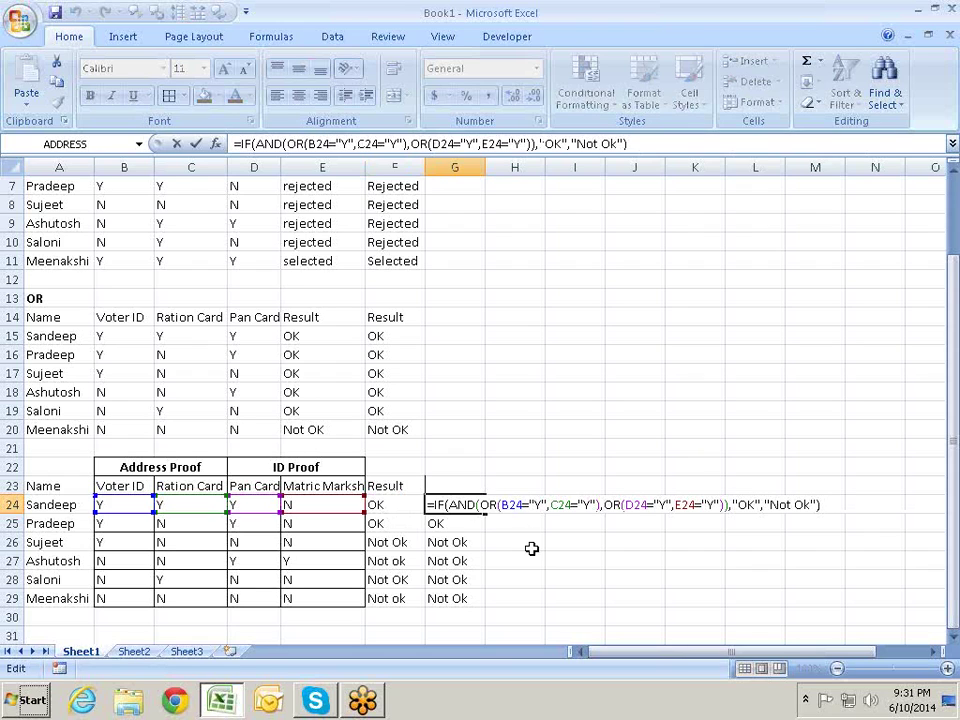
{"action": "key", "text": "Escape"}
{"action": "scroll", "coordinate": [533, 552], "scroll_direction": "up", "scroll_amount": 2}
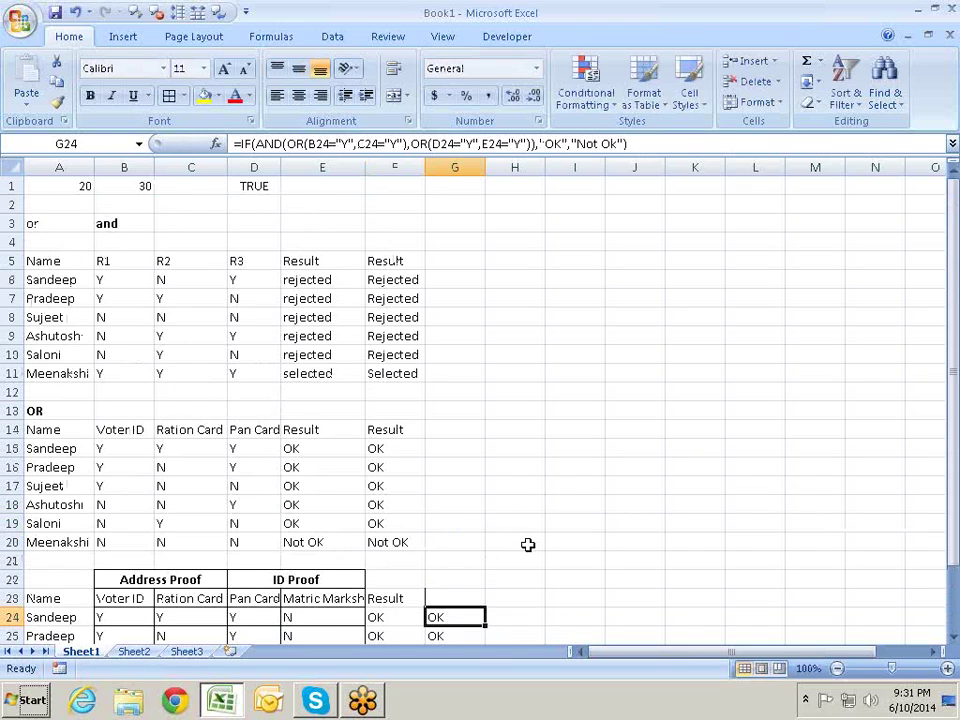
{"action": "scroll", "coordinate": [528, 545], "scroll_direction": "down", "scroll_amount": 5}
{"action": "scroll", "coordinate": [528, 545], "scroll_direction": "up", "scroll_amount": 3}
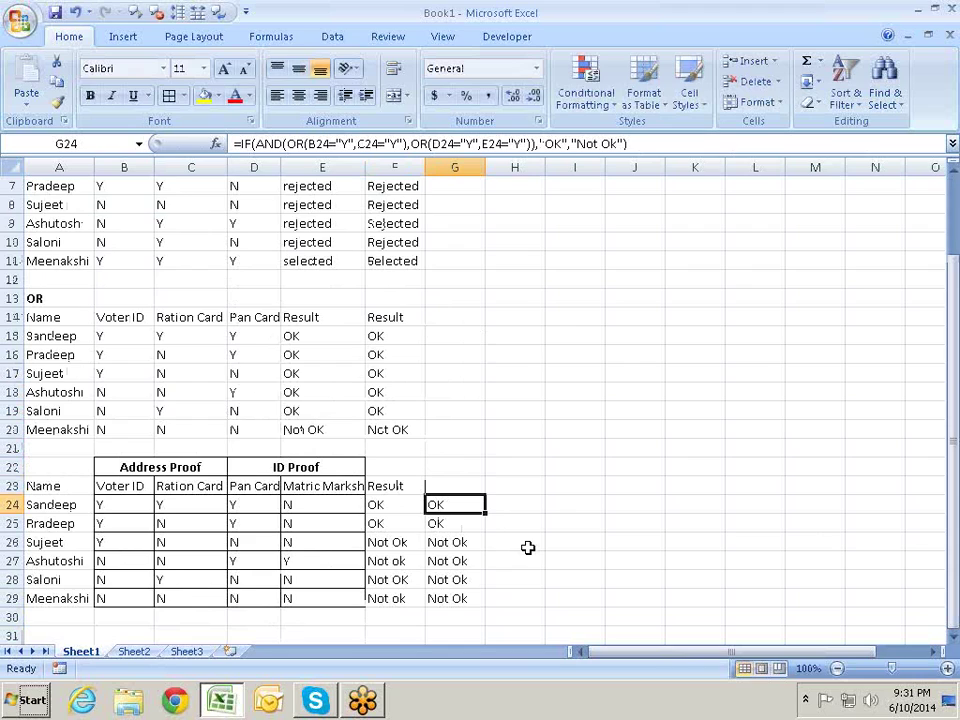
{"action": "scroll", "coordinate": [528, 547], "scroll_direction": "up", "scroll_amount": 1}
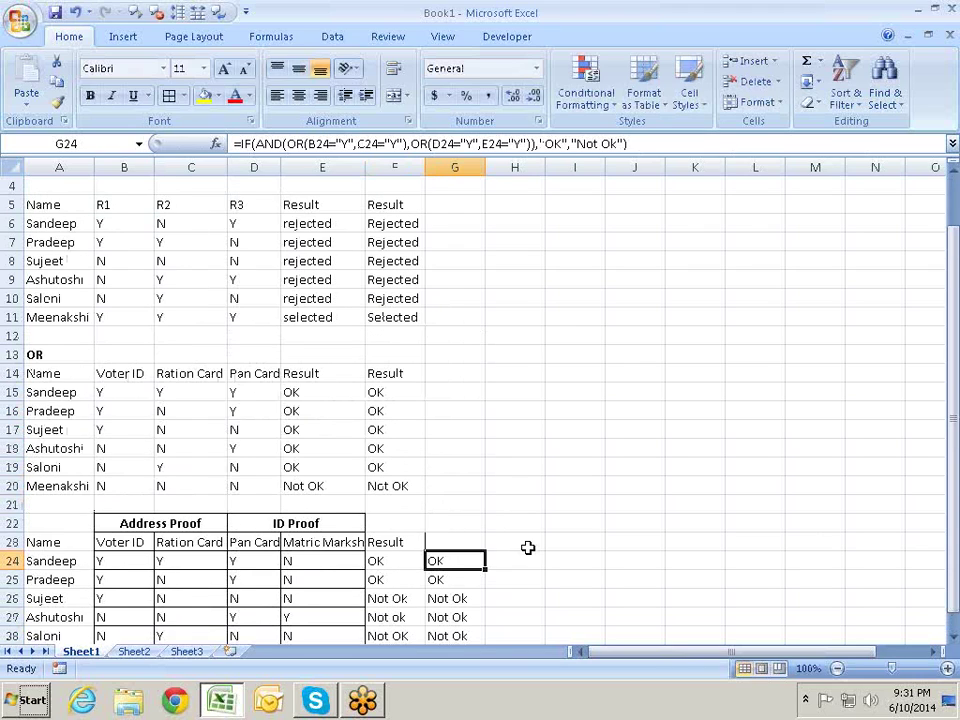
{"action": "scroll", "coordinate": [528, 547], "scroll_direction": "down", "scroll_amount": 1}
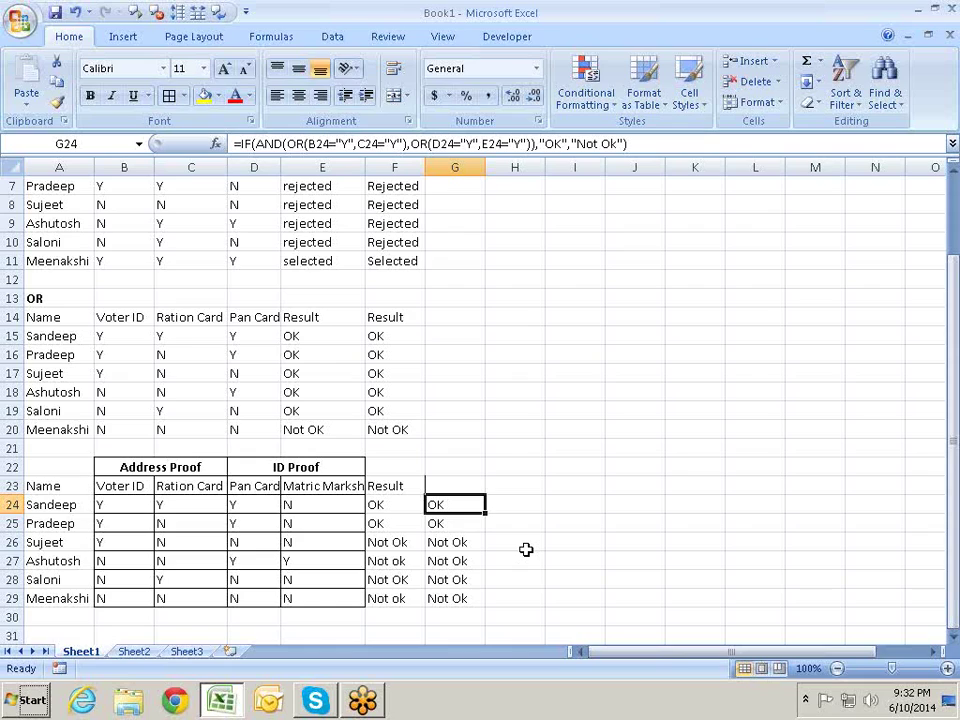
{"action": "key", "text": "Left"}
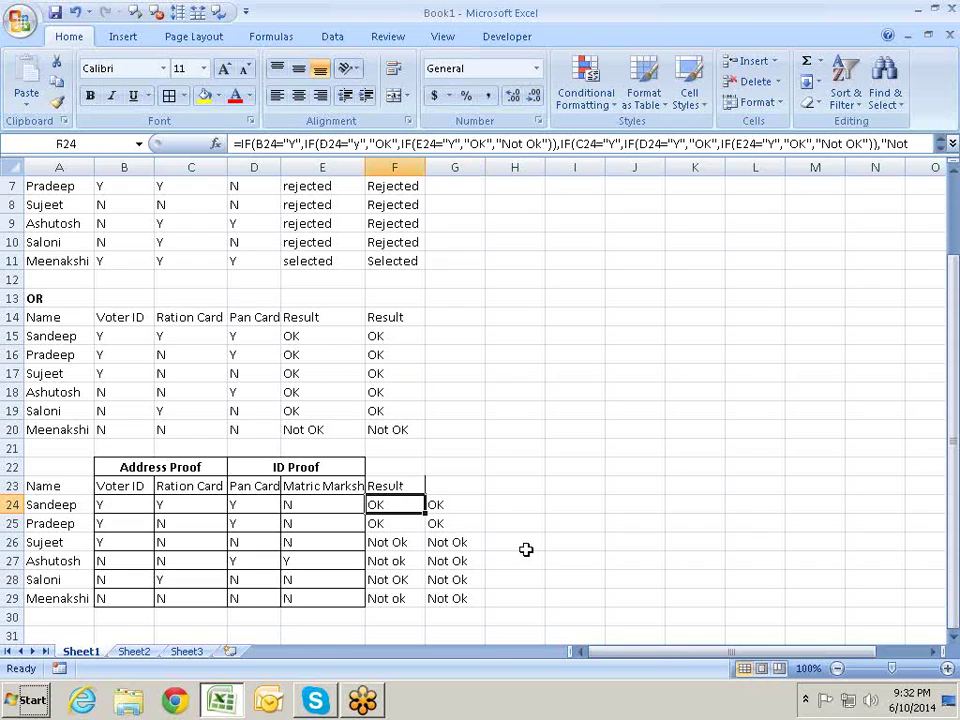
- Save the workbook with the file name 'formulta Intro'
{"action": "key", "text": "ctrl+s"}
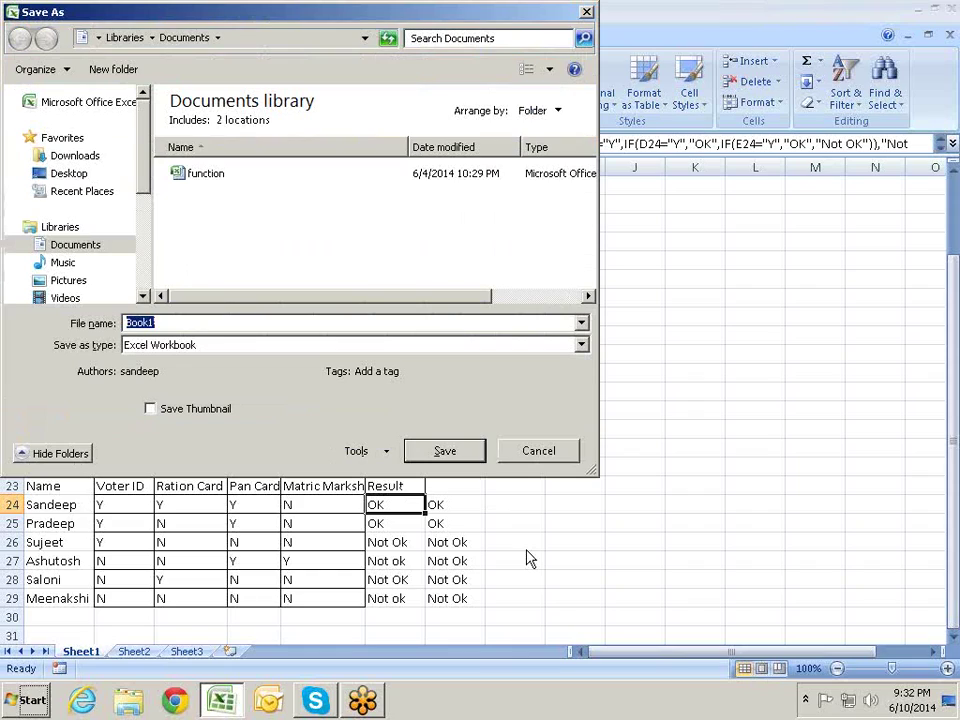
{"action": "type", "text": "fo"}
{"action": "type", "text": "rm"}
{"action": "type", "text": "u"}
{"action": "type", "text": "lta "}
{"action": "type", "text": "In"}
{"action": "type", "text": "tro"}
{"action": "key", "text": "Return"}
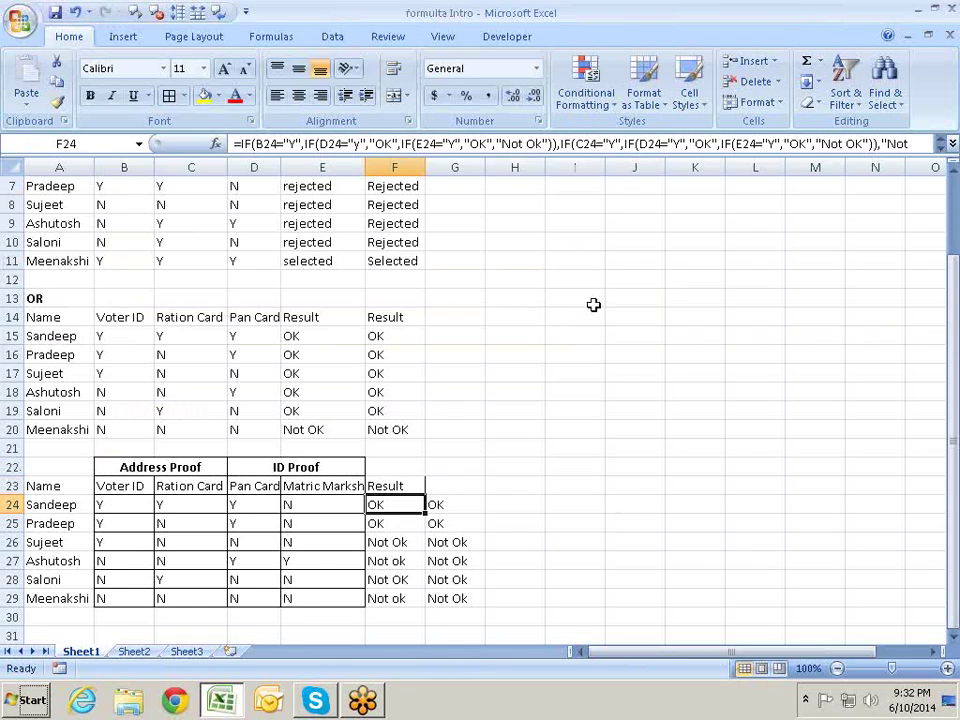
{"action": "scroll", "coordinate": [529, 345], "scroll_direction": "up", "scroll_amount": 2}
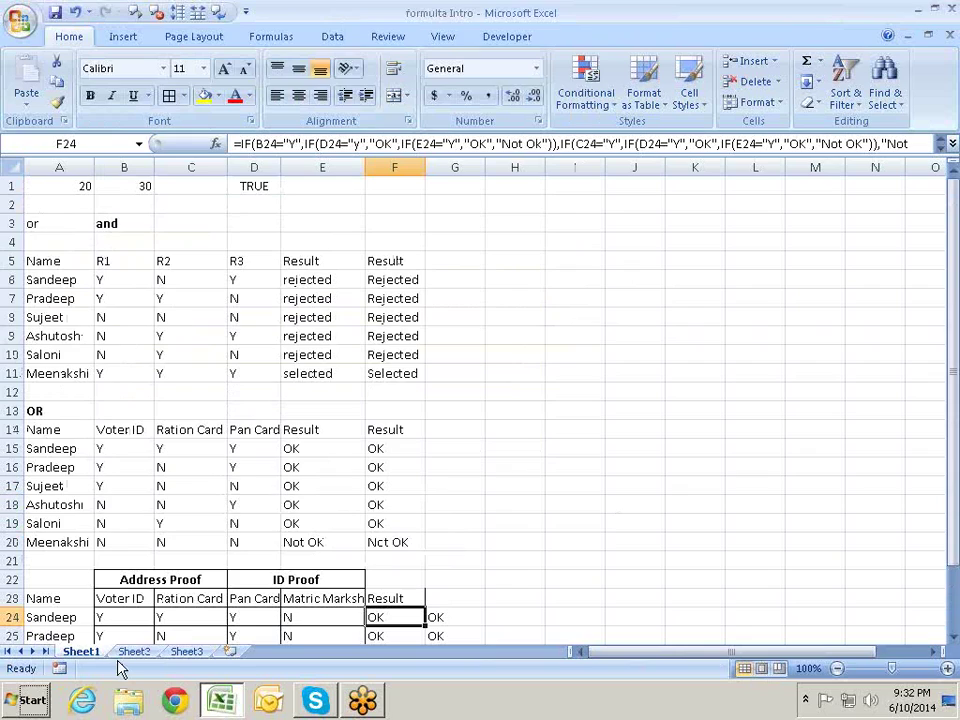